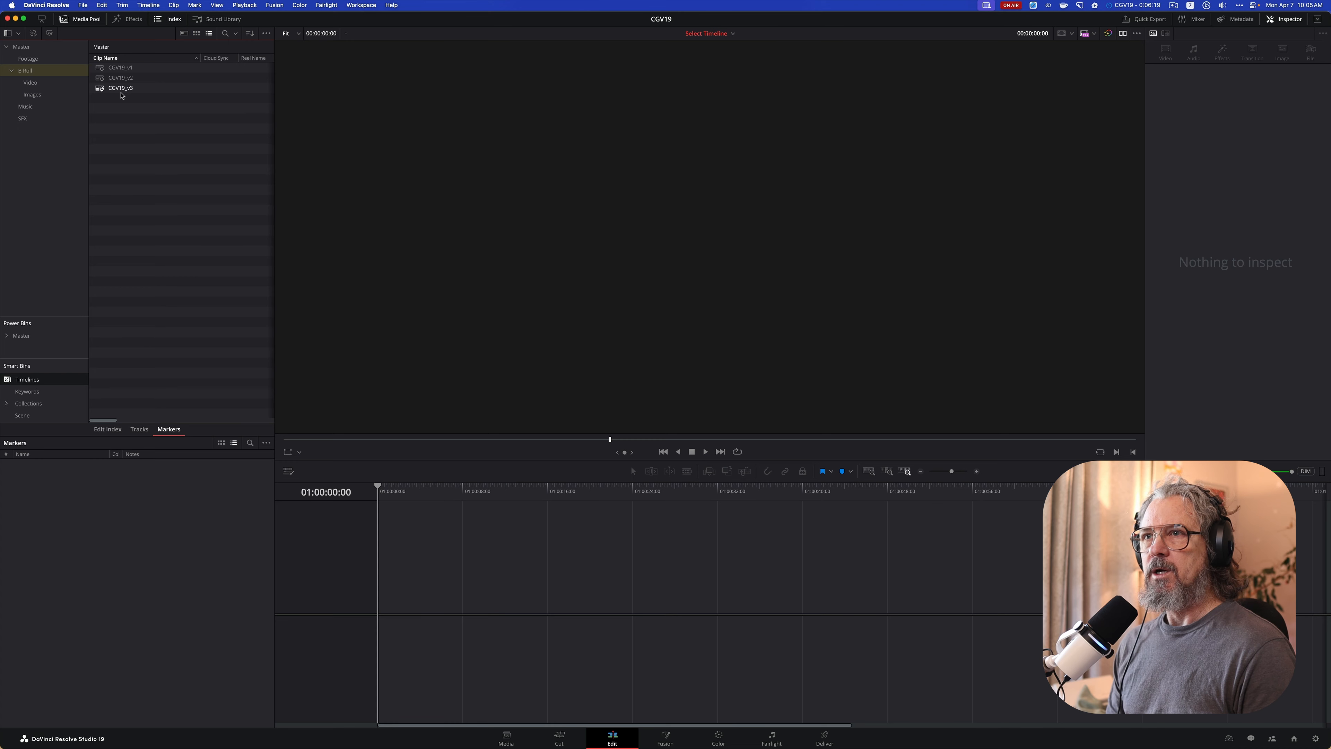
Open the CGV19_v3 timeline for a look and close the CGV19 project
double_click(98, 89)
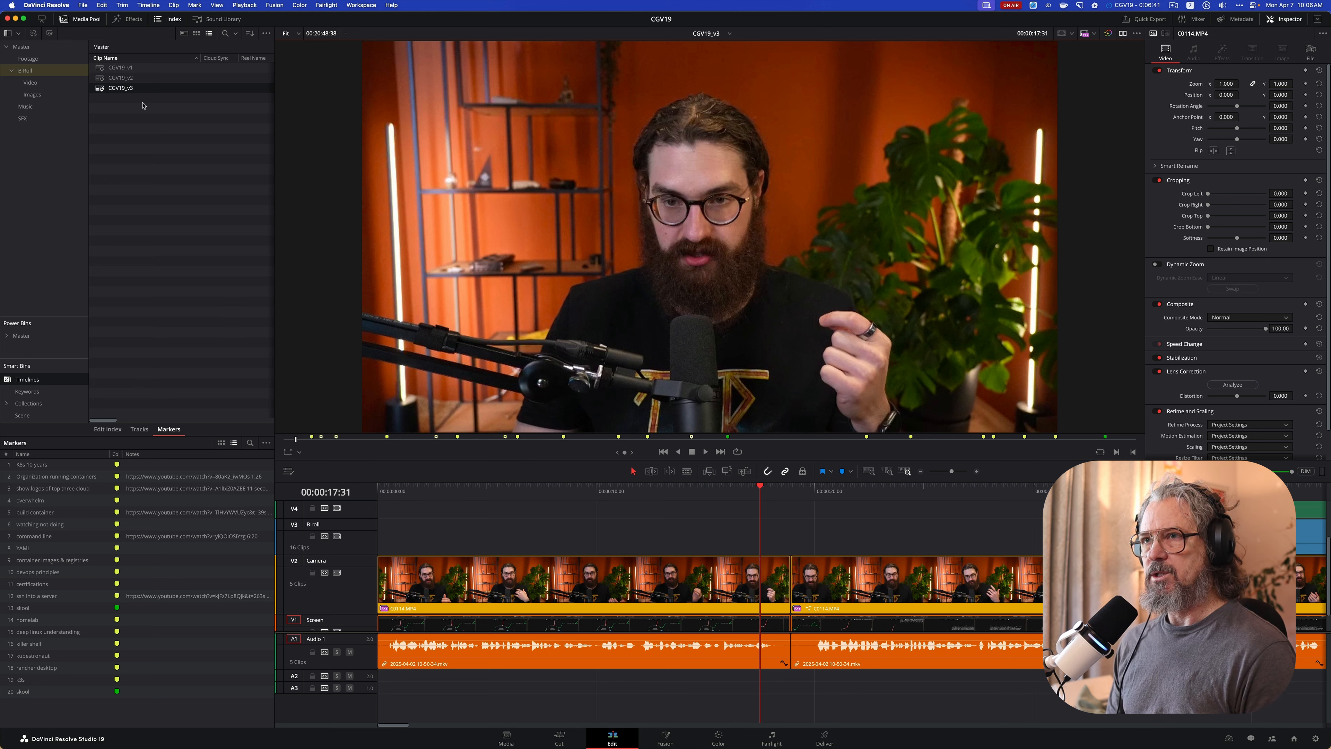
left_click(83, 5)
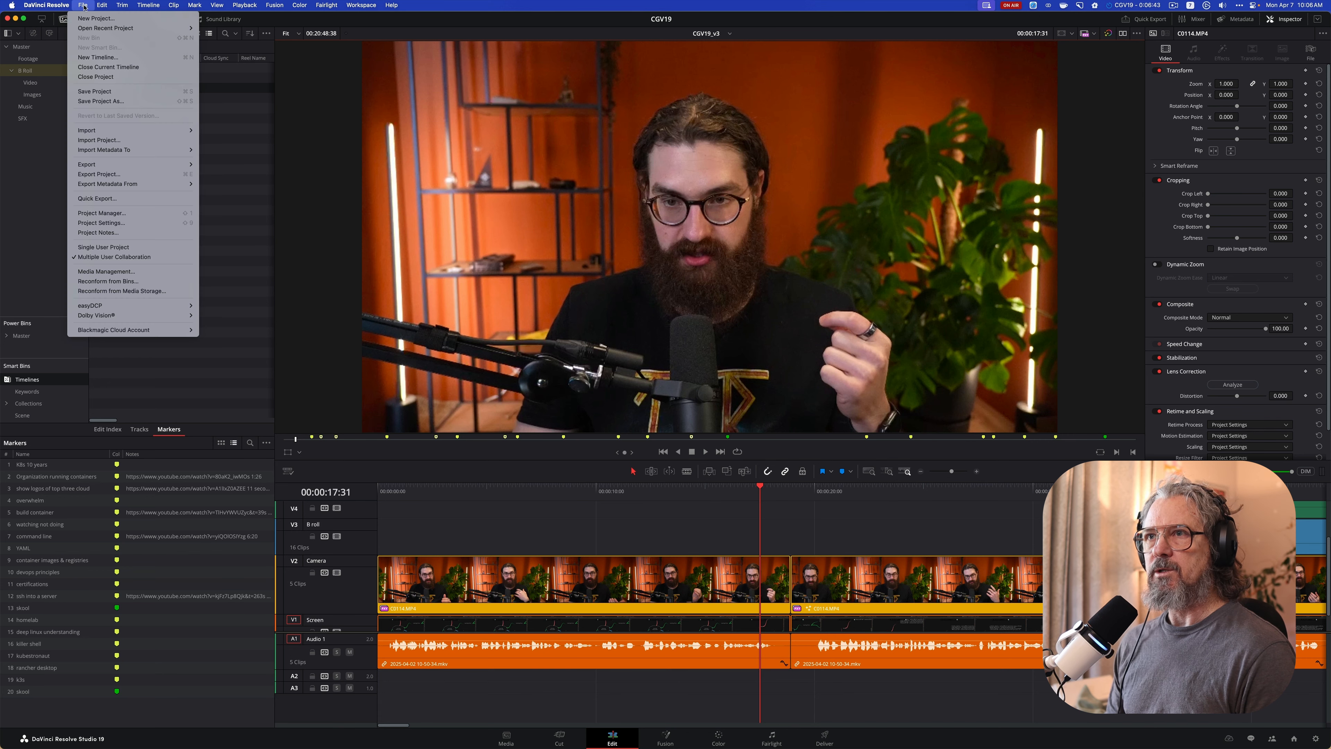
left_click(113, 79)
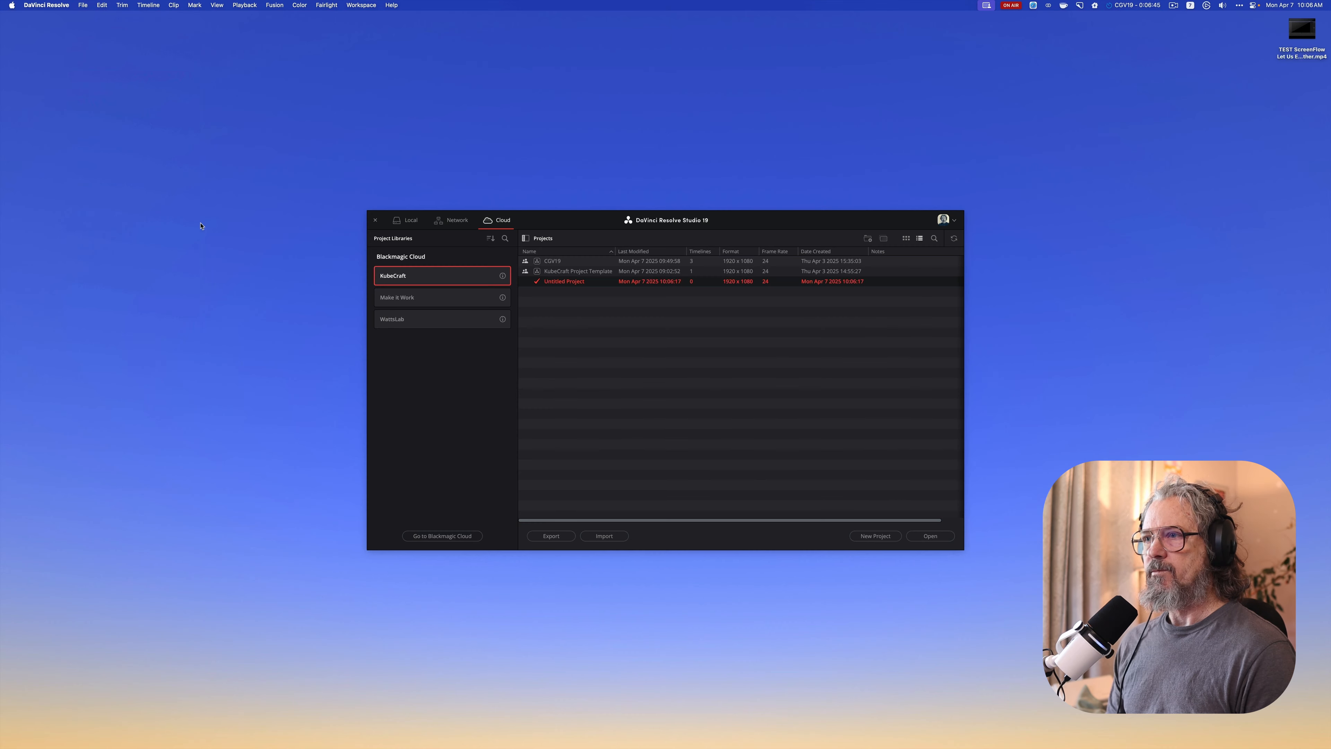
Open the KubeCraft Project Template project and load its CGVx_v1 timeline
left_click(575, 273)
double_click(575, 273)
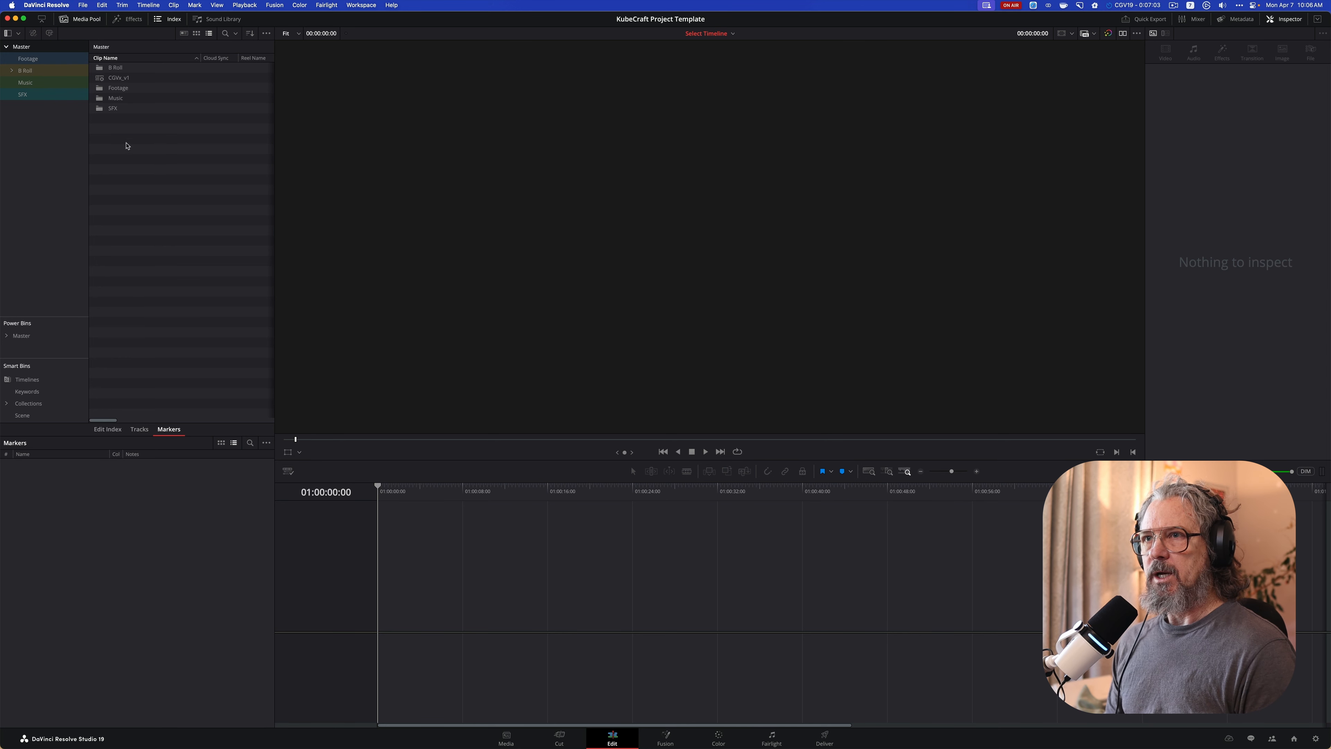
double_click(101, 79)
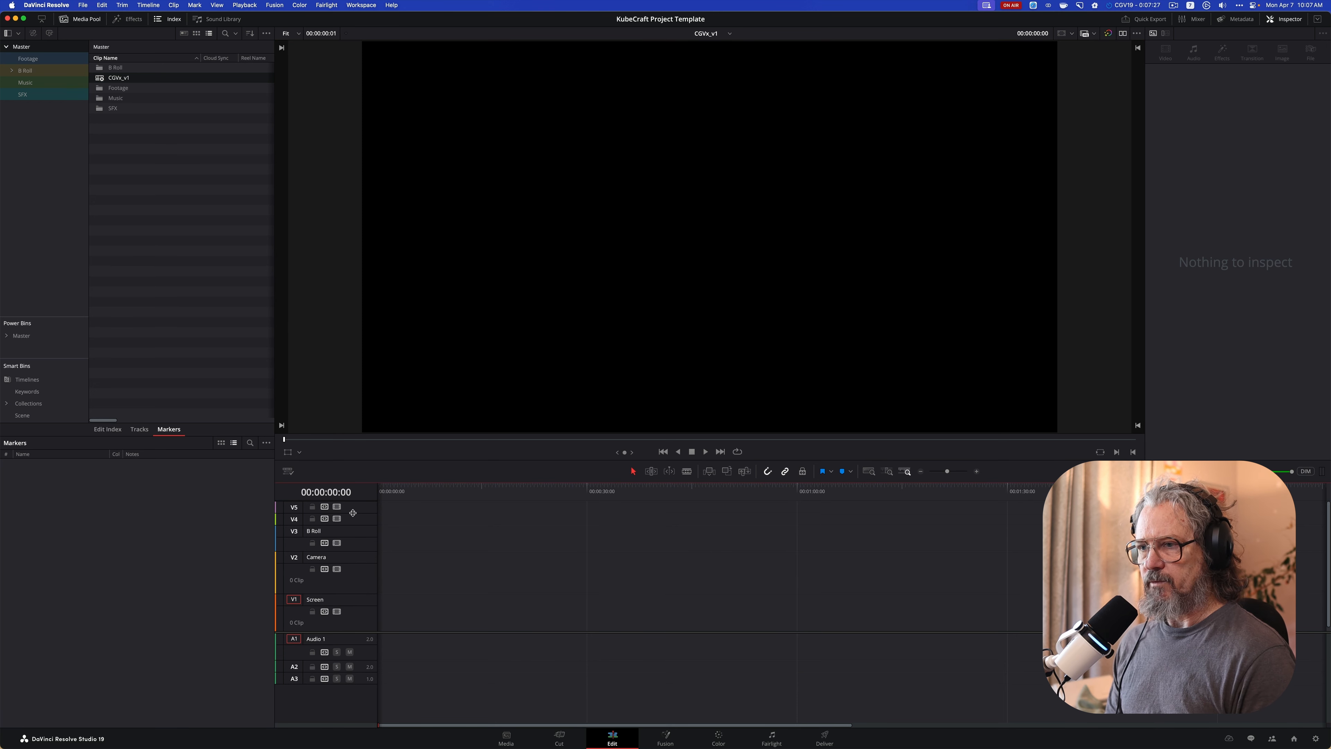
Enlarge the timeline area and increase the heights of video tracks V4 and V5 so their names show
left_click_drag(352, 512, 357, 498)
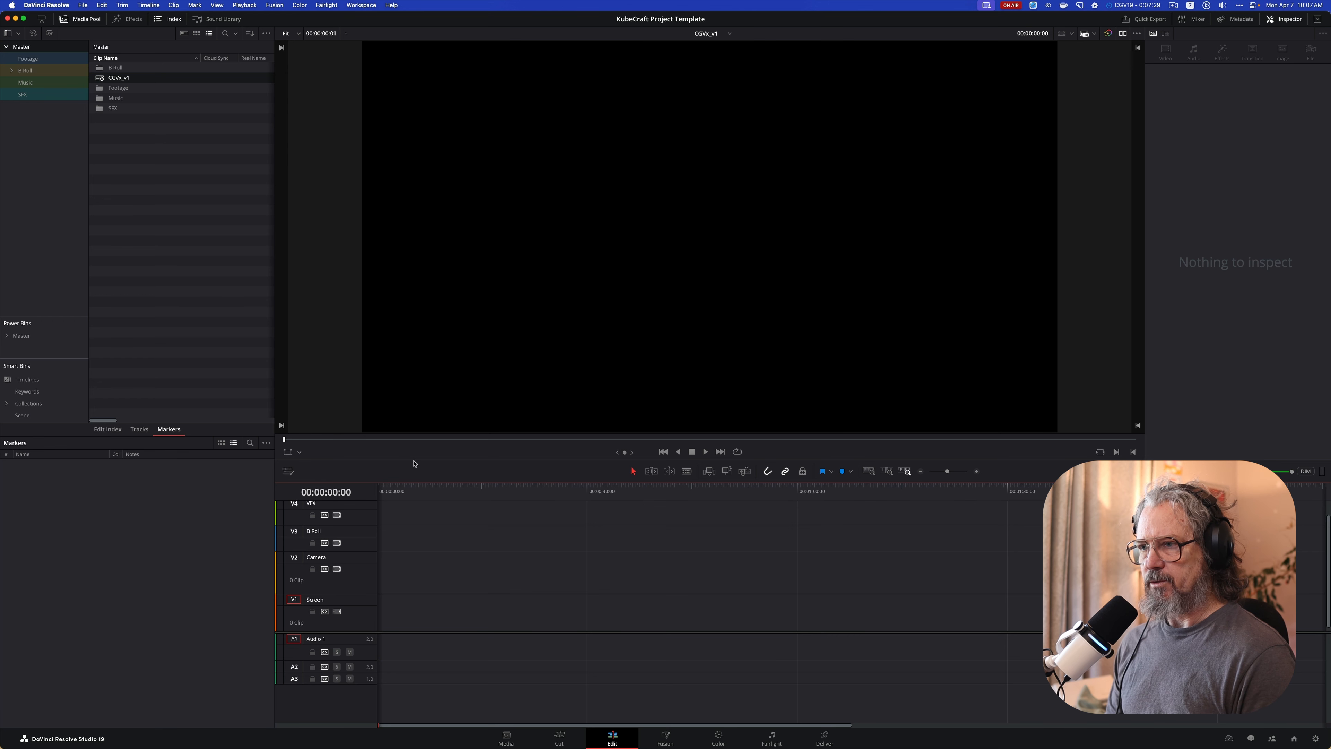
left_click_drag(414, 463, 439, 346)
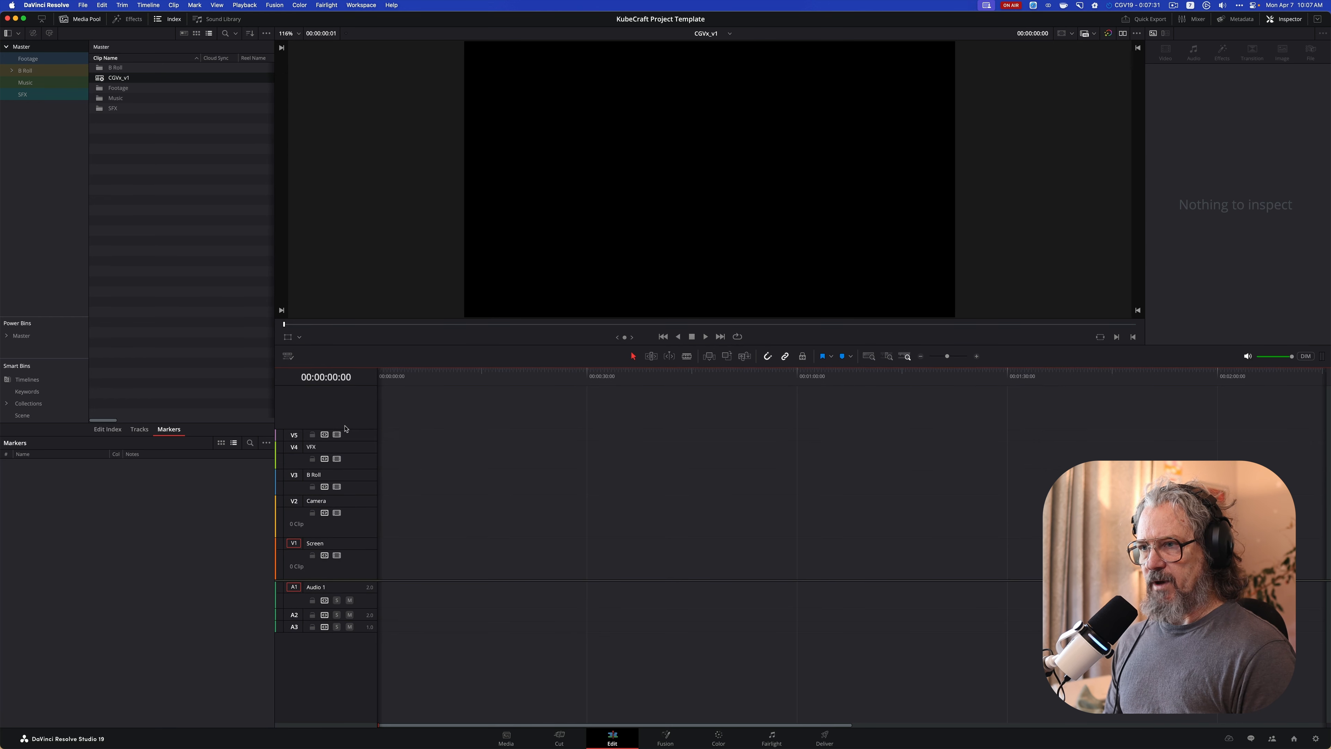
left_click_drag(345, 428, 345, 415)
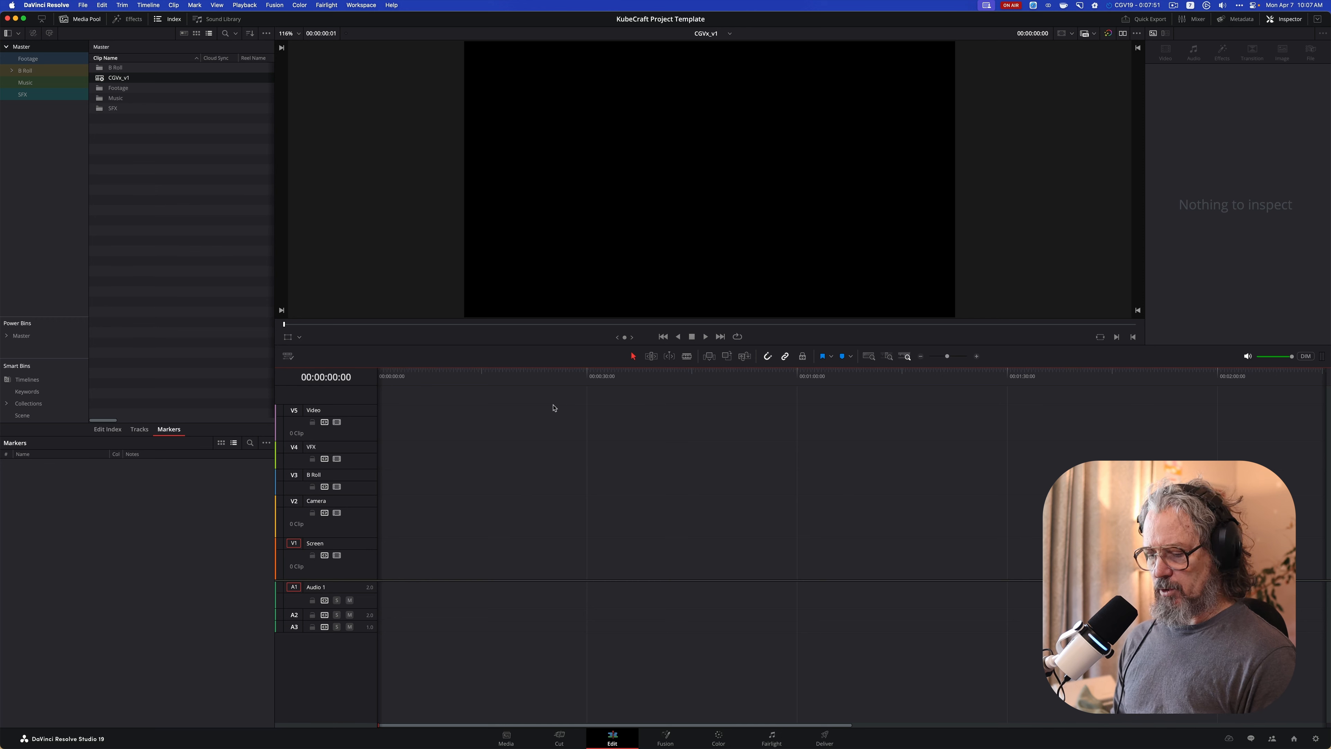
Add a timeline marker at 00:00:00:00 and keep its default name and color
key("m")
key("m")
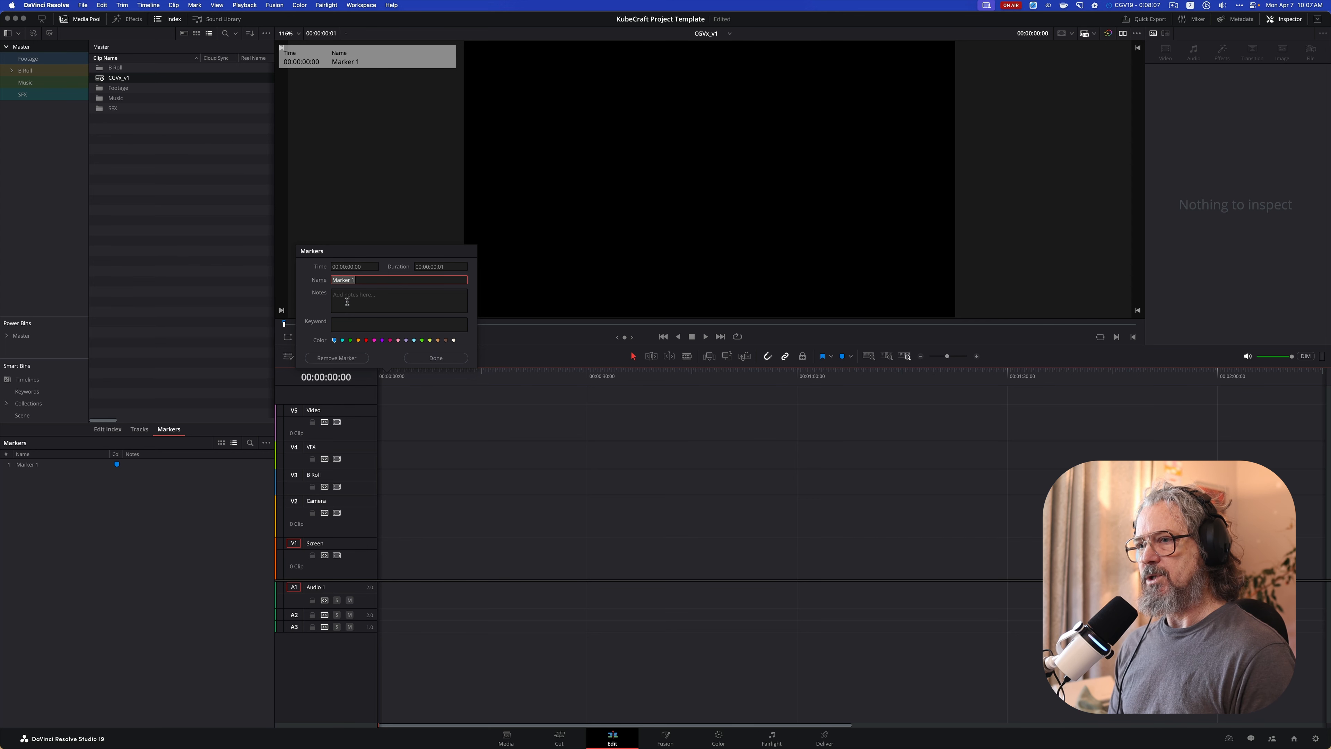
left_click(435, 357)
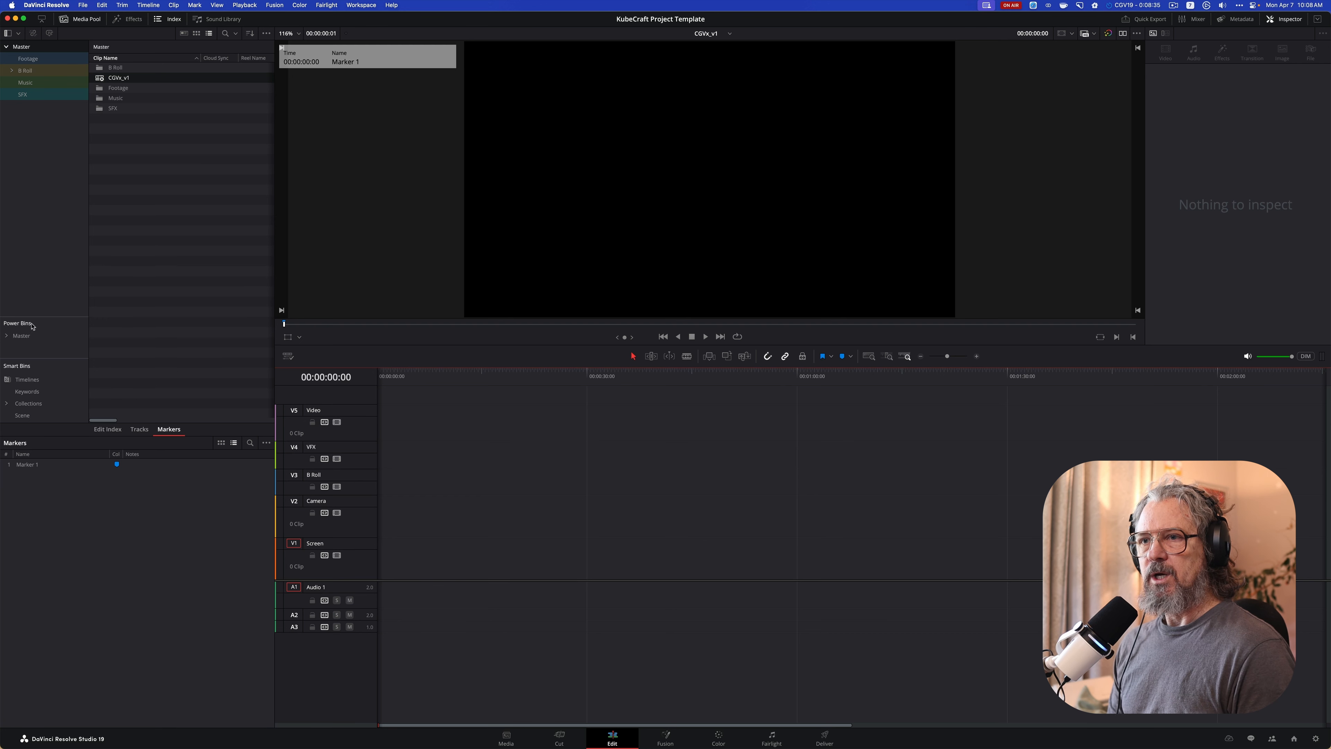
Give the Power Bins section more height and expand its Master bin to reveal the shared bins
left_click_drag(15, 318, 3, 211)
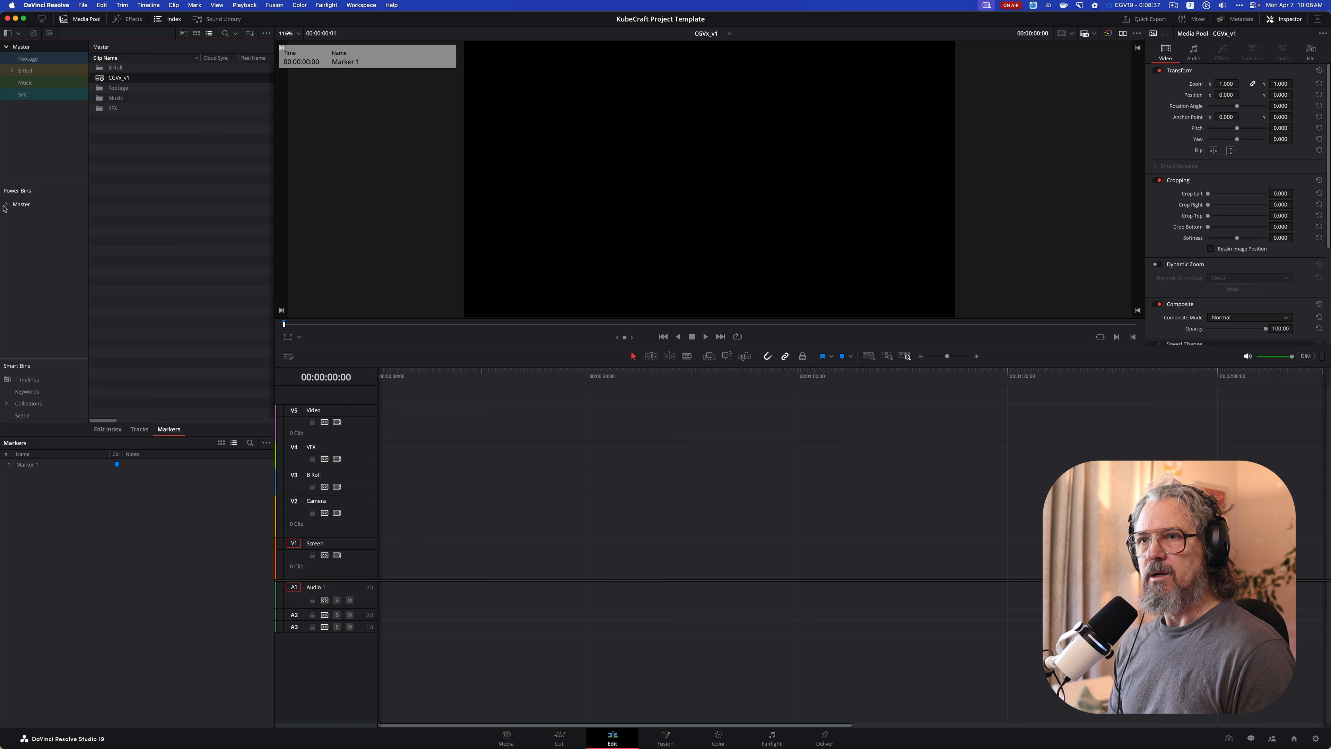
left_click(31, 204)
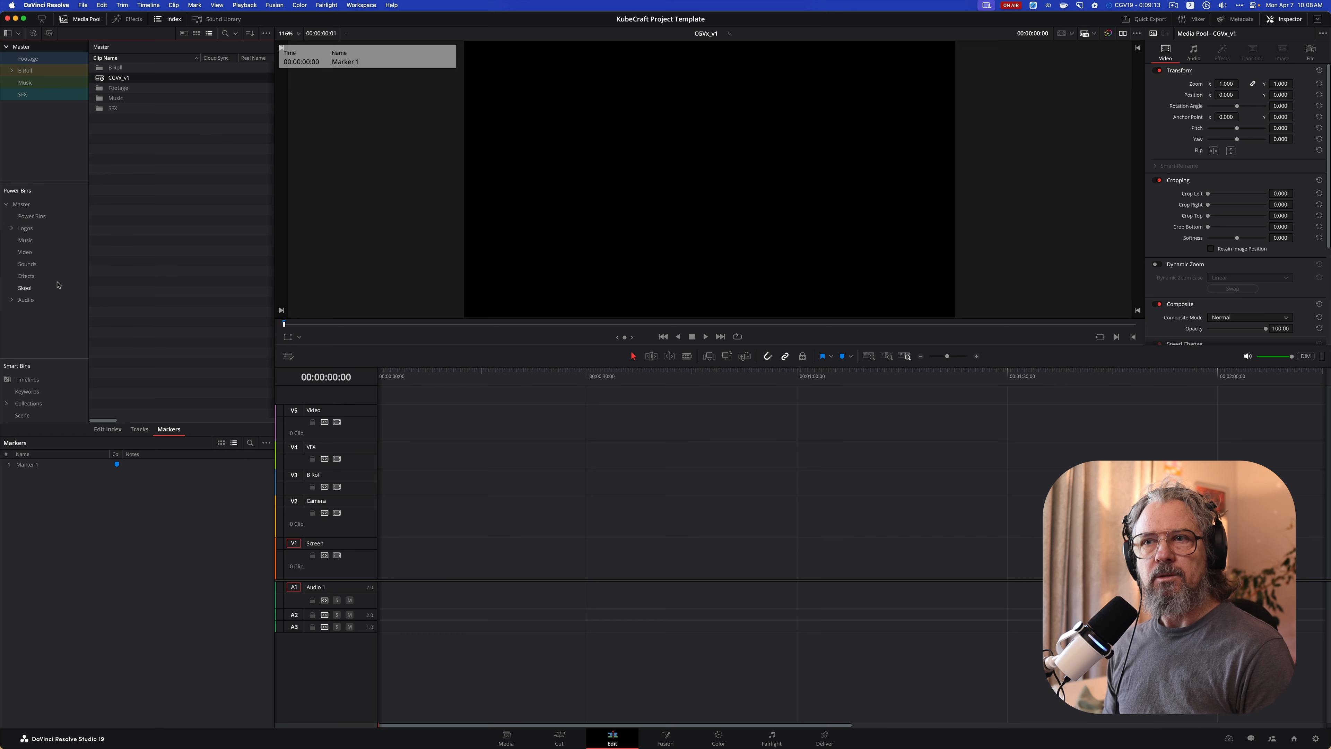
Close the template project and reopen the CGV19_v3 timeline in the CGV19 project
left_click(86, 4)
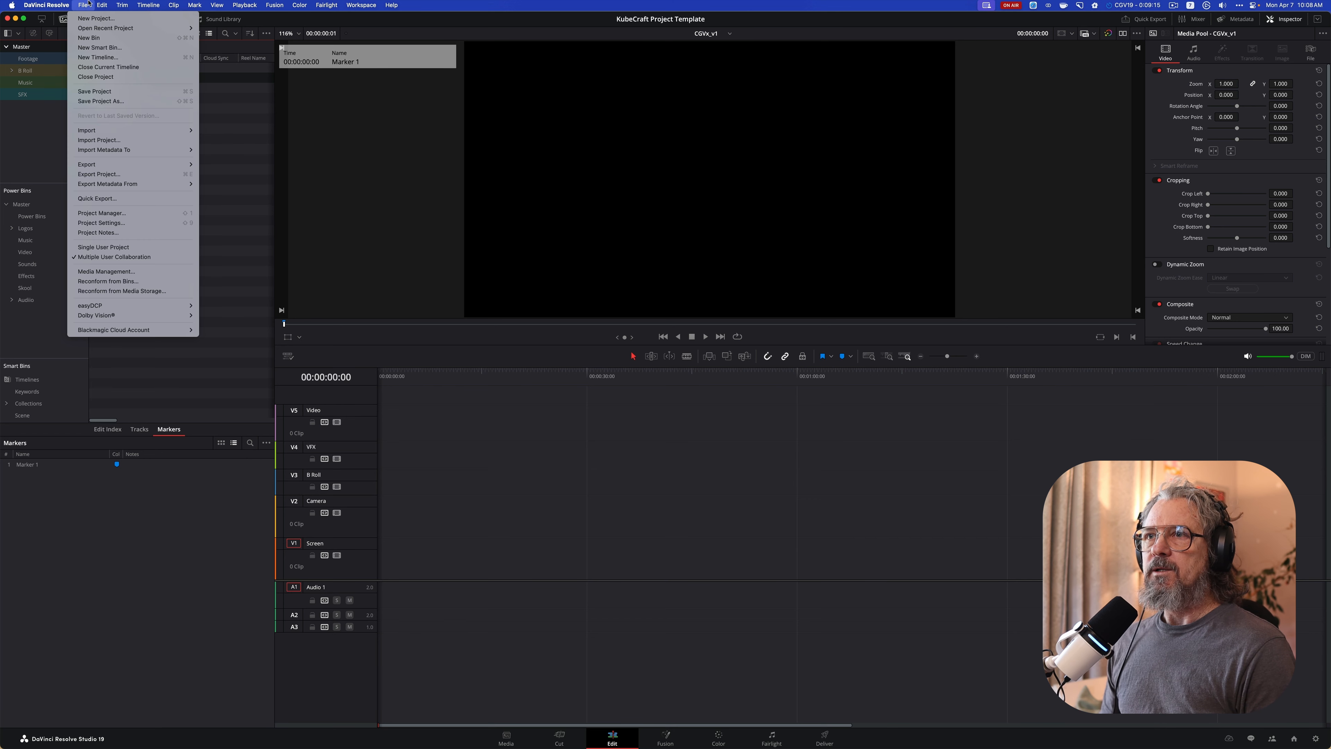
left_click(103, 77)
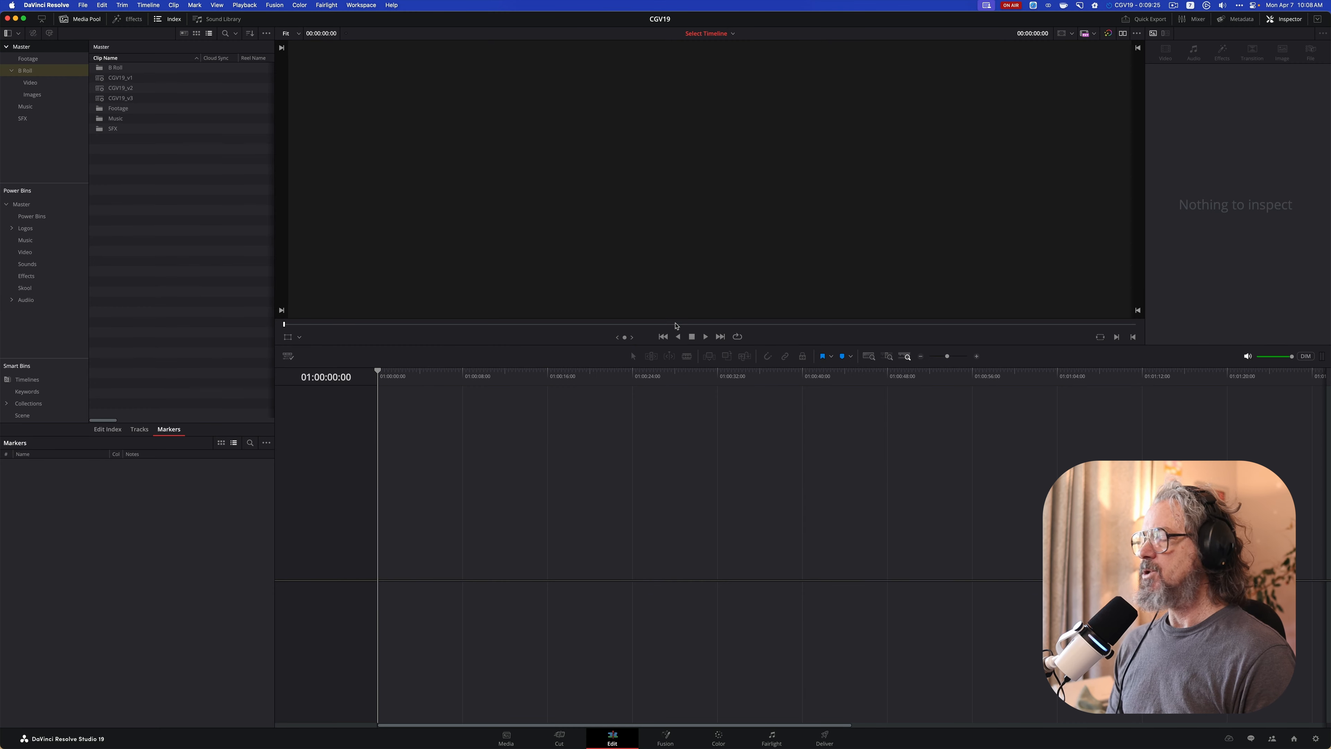
double_click(121, 98)
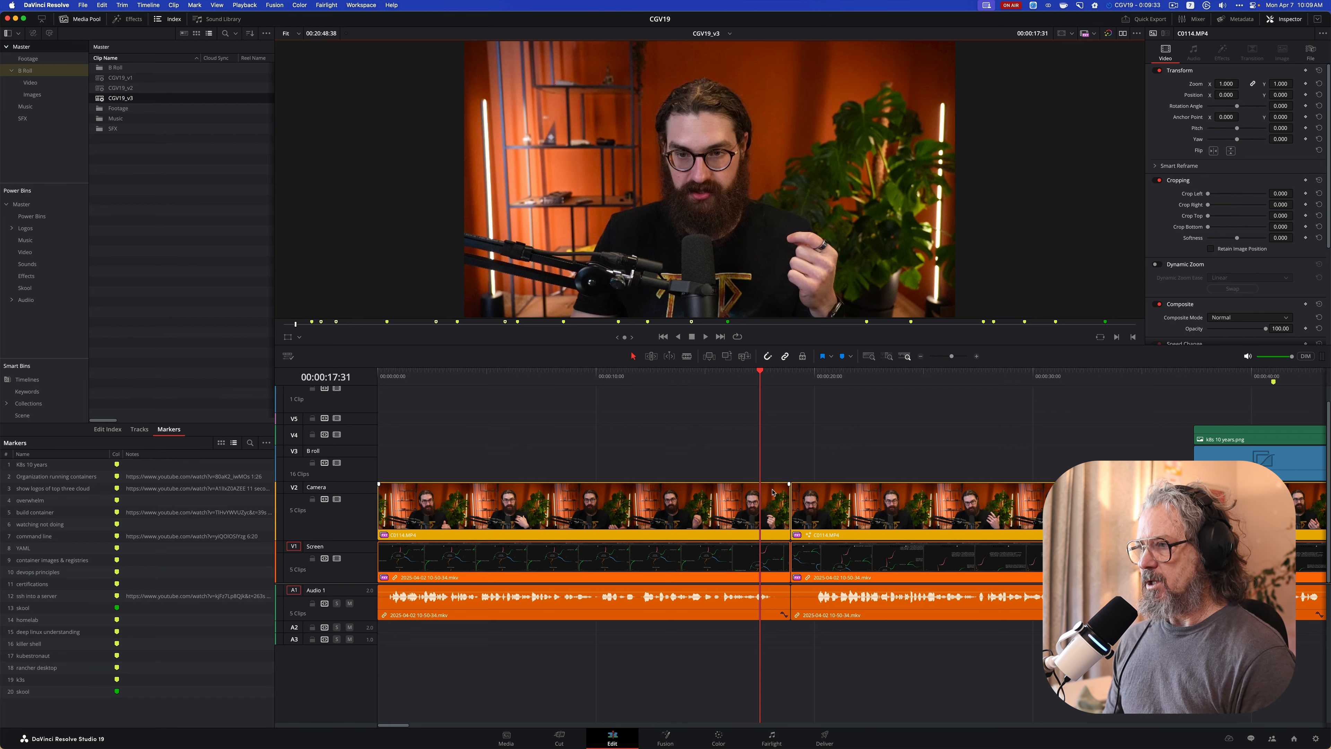
Play the timeline from its start past the first cut to review the opening
left_click_drag(769, 375, 788, 379)
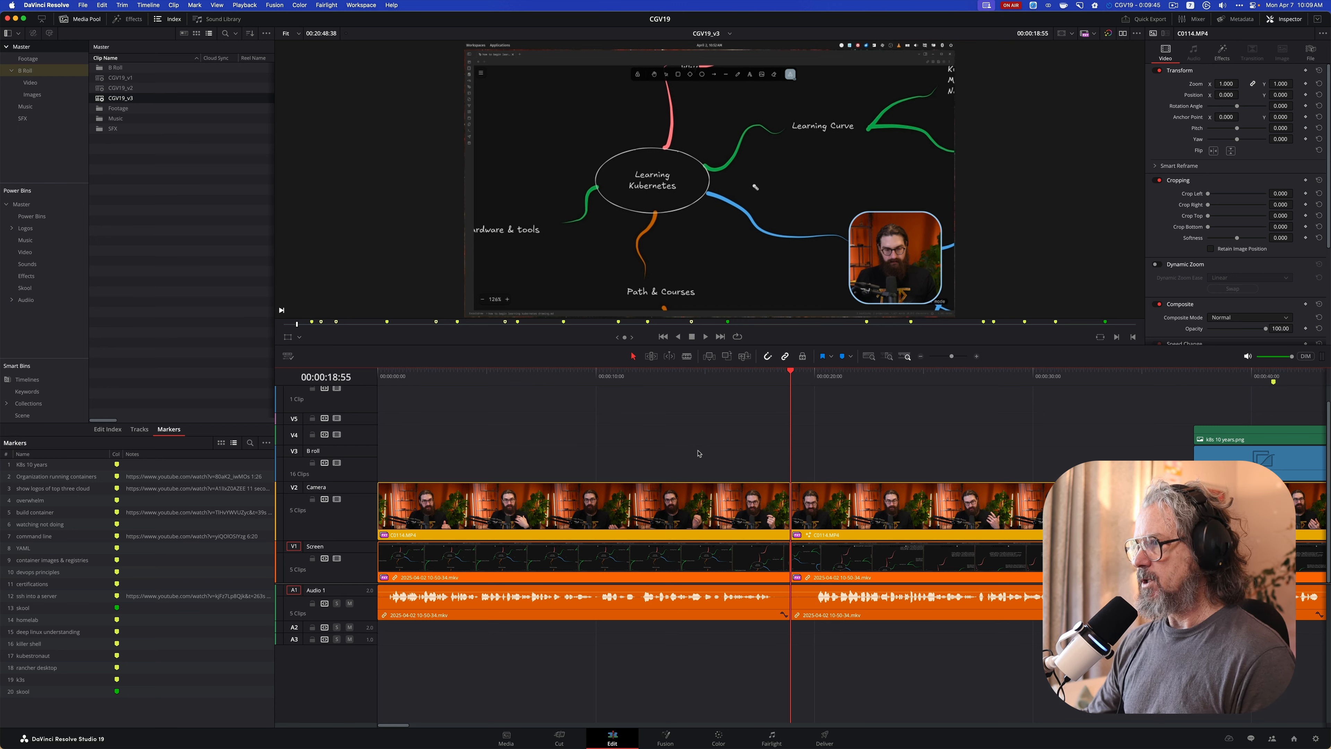
key("Home")
key("space")
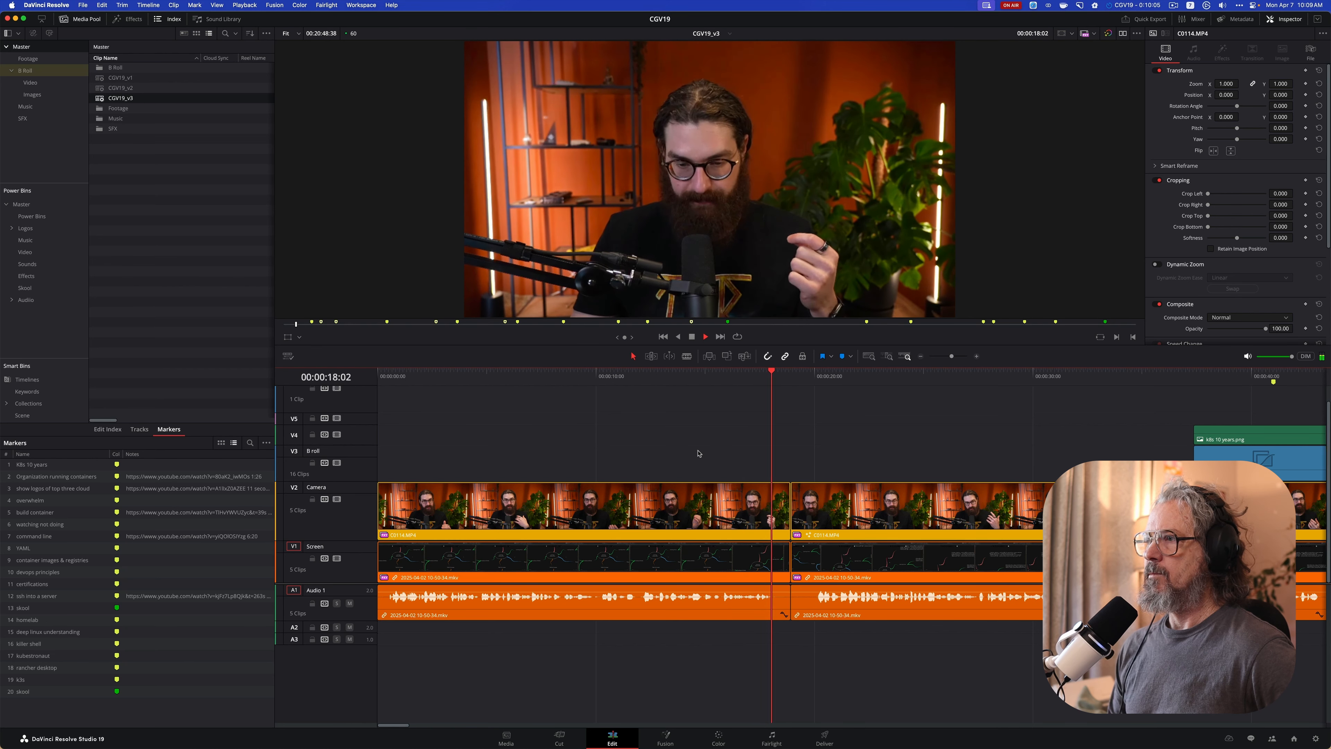
key("space")
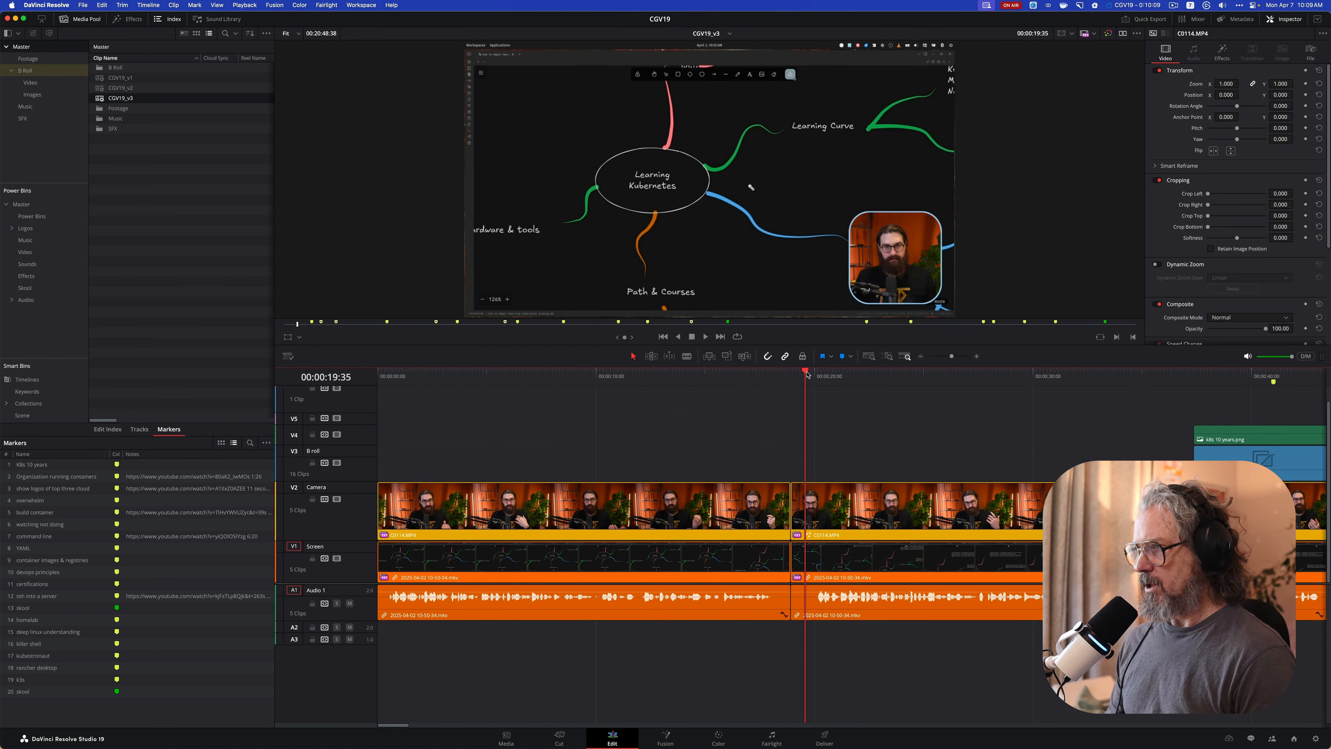
Split the camera, screen and audio clips at 00:00:18:16, in the pause just before the first cut
key("super+equal")
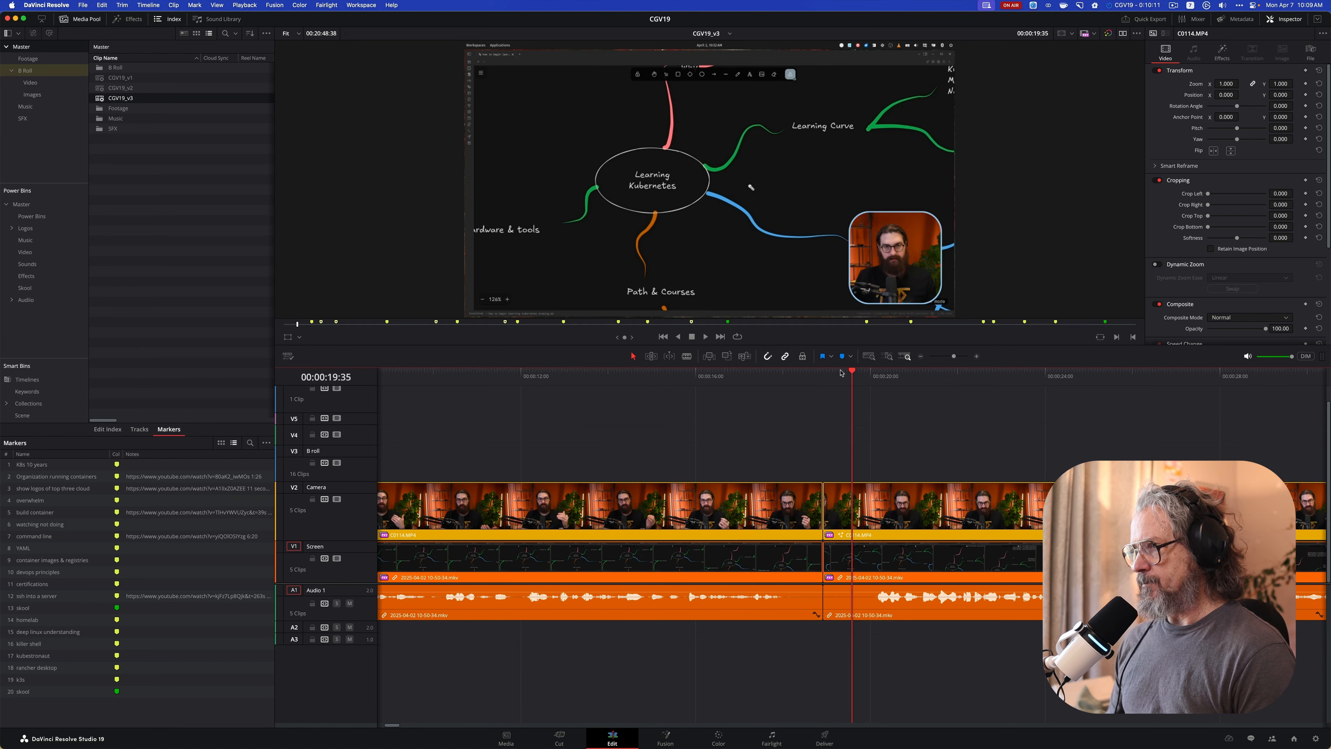
left_click_drag(800, 375, 765, 380)
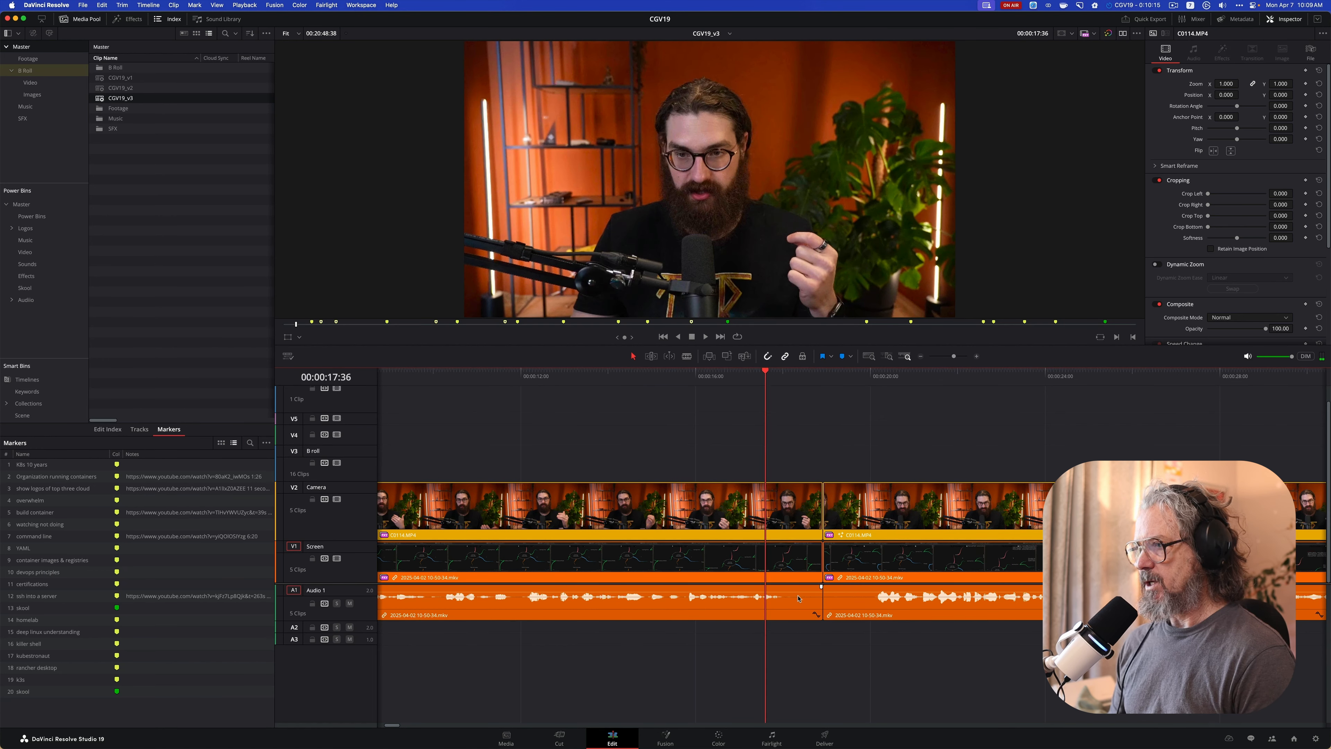
key("space")
key("space")
left_click(693, 378)
key("space")
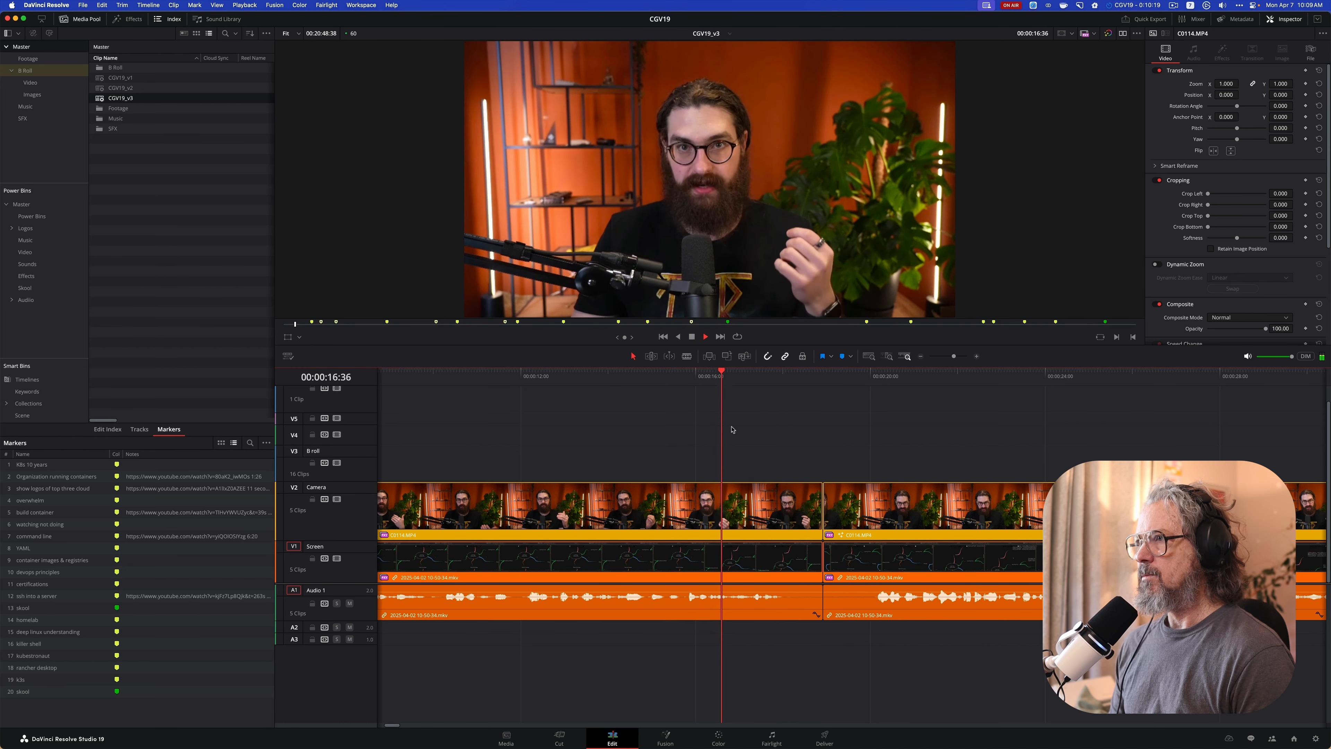
key("space")
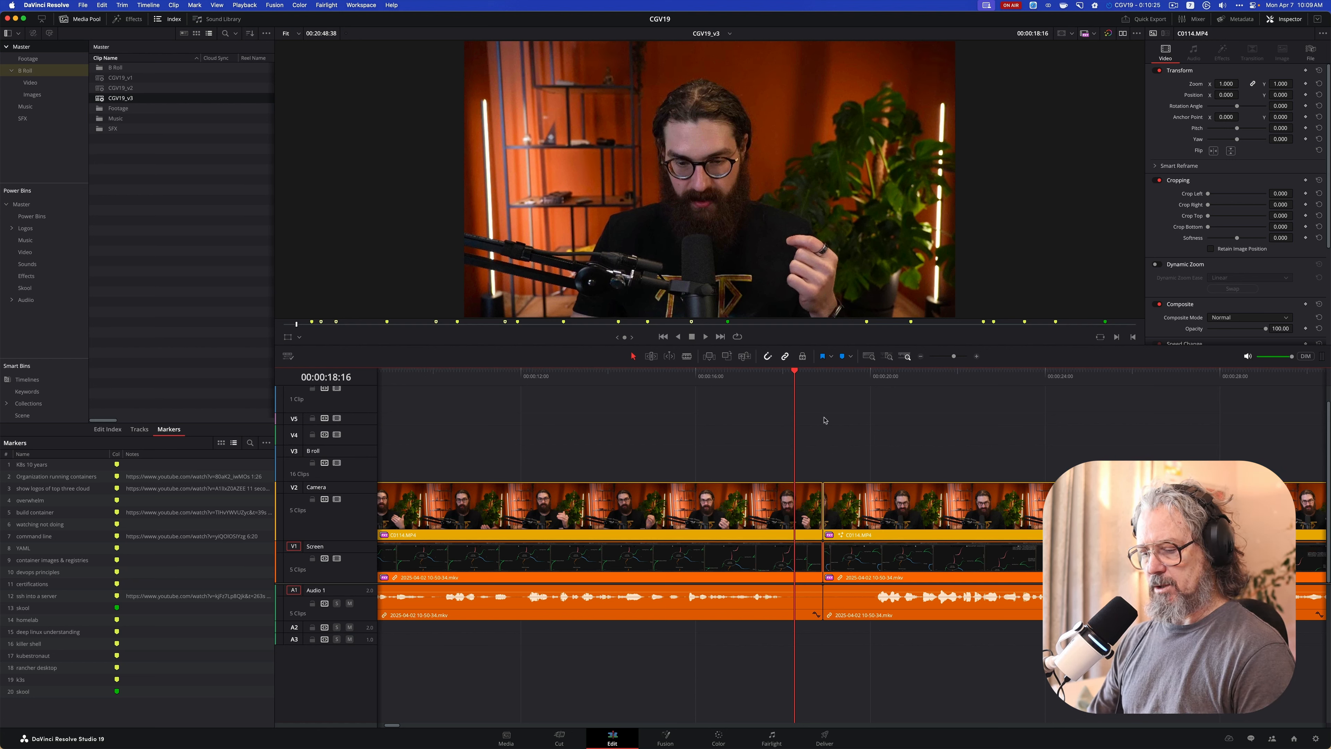
key("super+b")
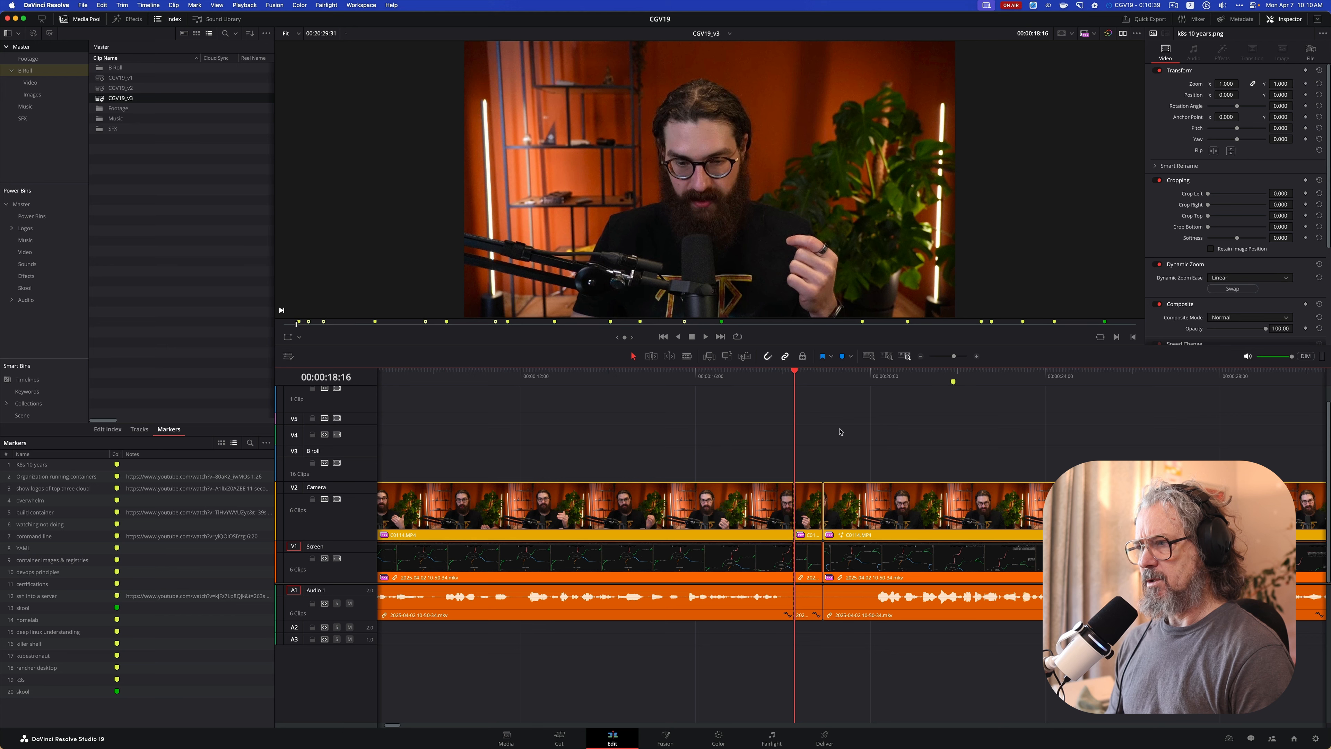
key("super+v")
key("super+z")
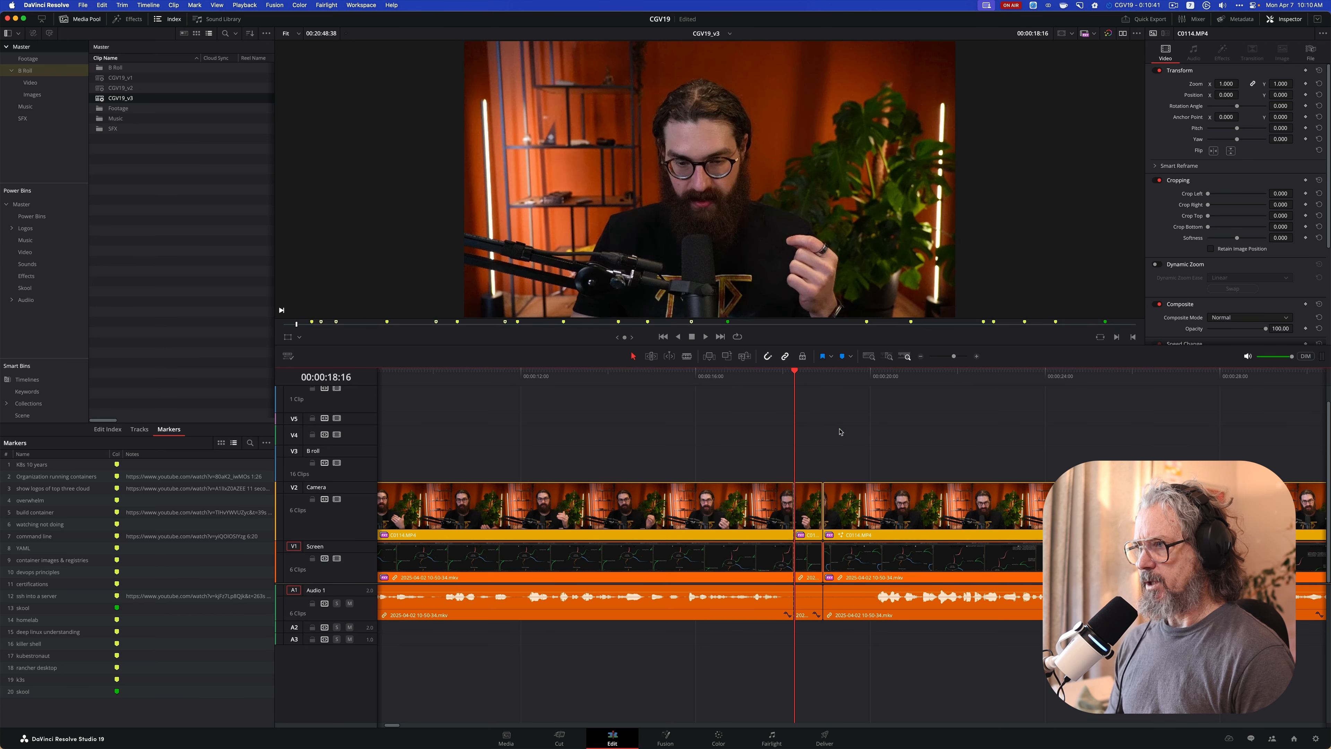
Ripple delete the short segment between the split at 00:00:18:16 and the following cut on all tracks
left_click_drag(795, 376, 762, 377)
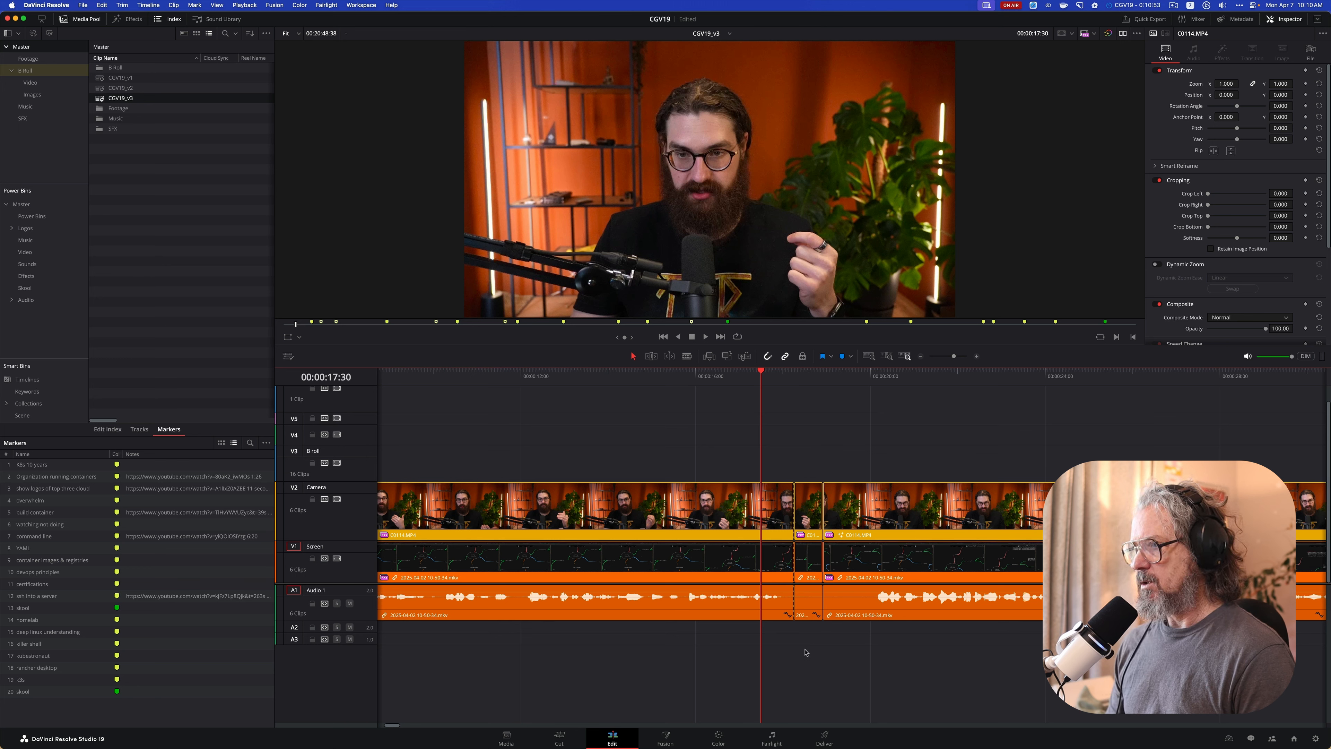
left_click_drag(805, 458, 811, 641)
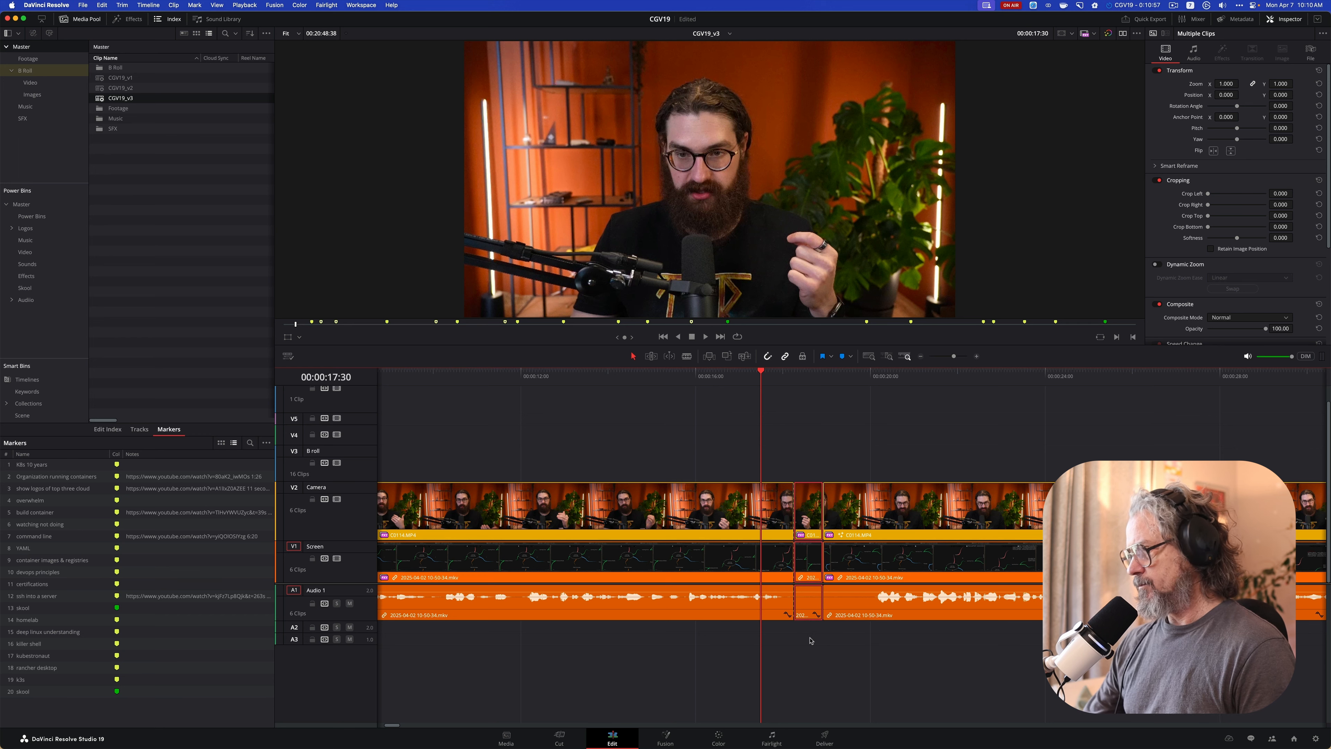
key("shift+BackSpace")
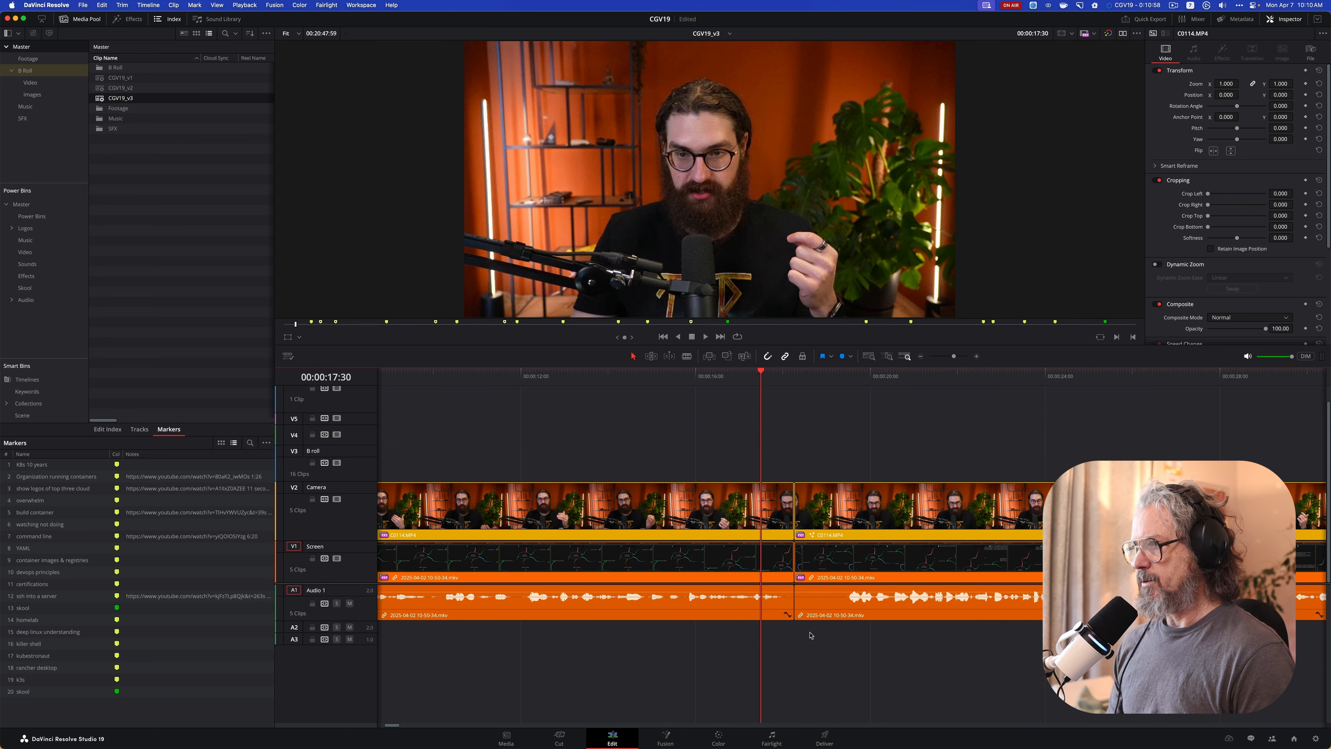
Play back across the closed-up edit at 00:00:18:16 to check the remaining pause
left_click(673, 375)
key("space")
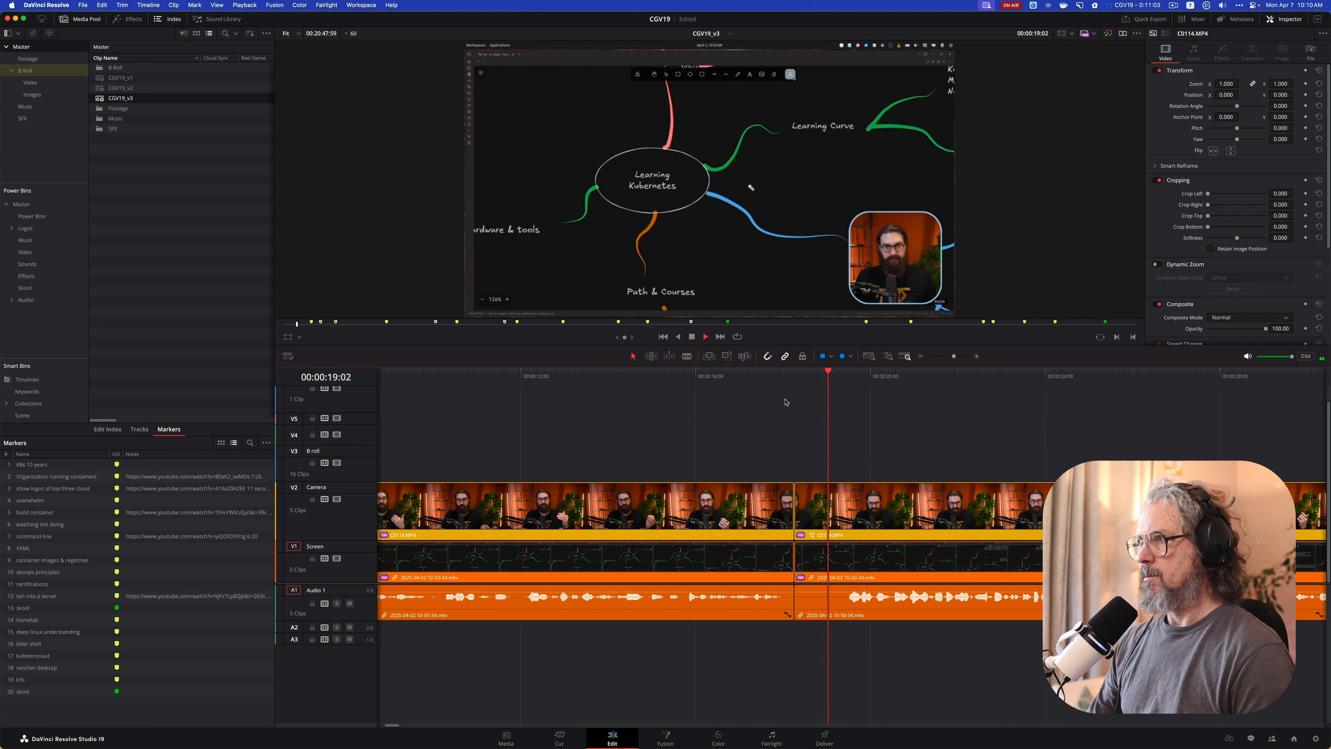
key("space")
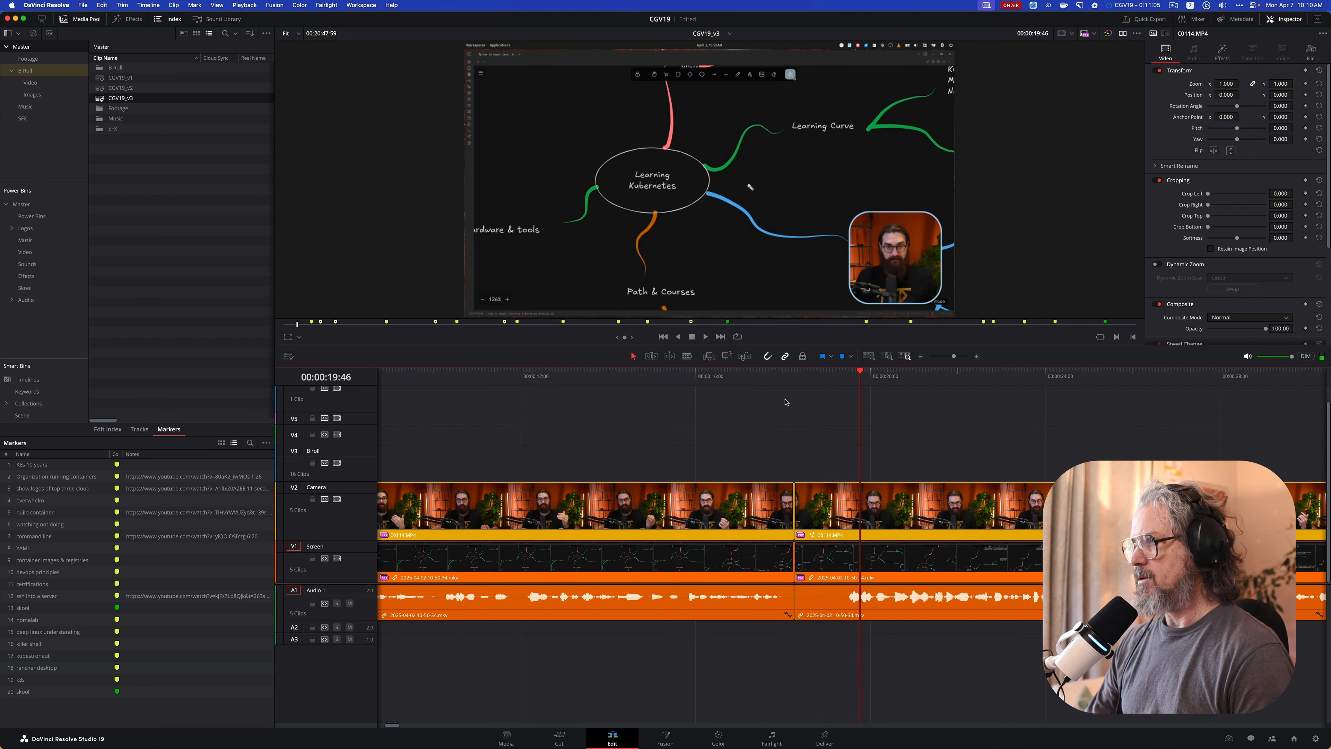
Ripple trim the start of the clips after the first cut up to 00:00:19:26, just before speech resumes
key("j")
key("j")
key("l")
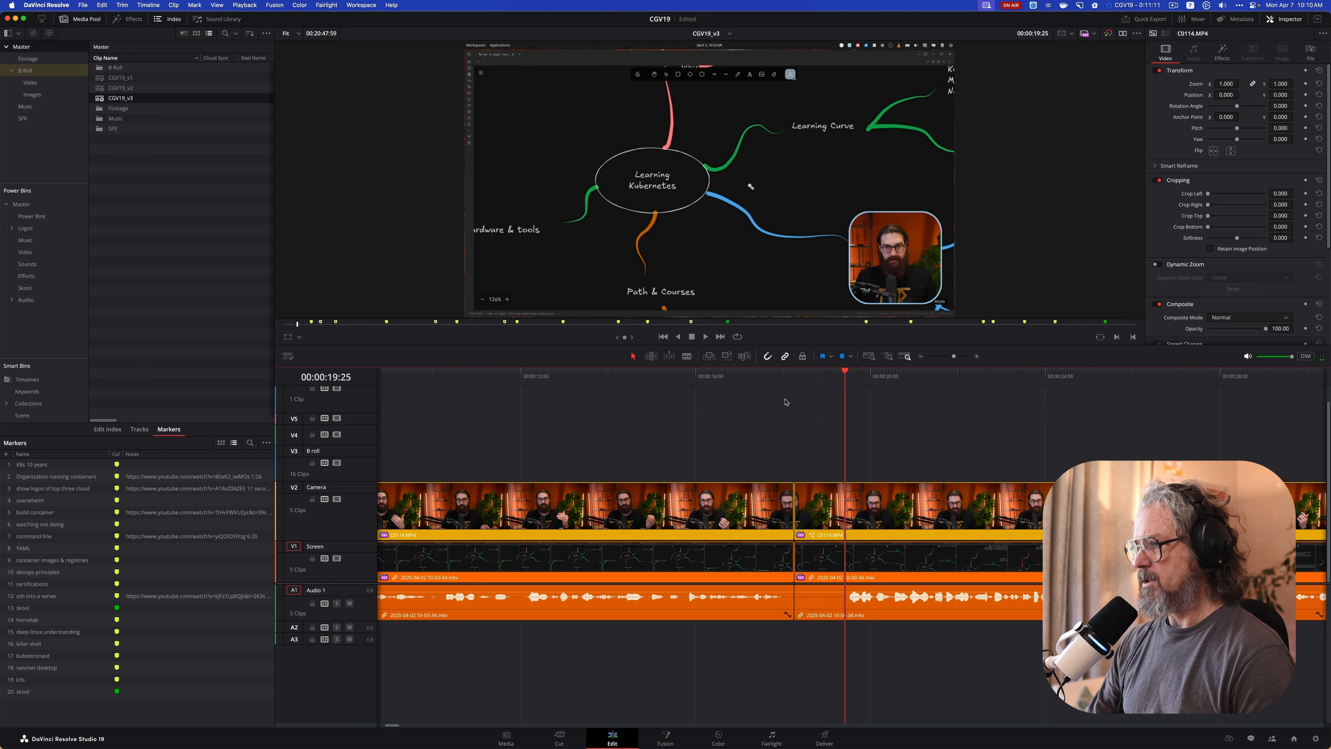
key("Left")
key("Left")
key("Left")
key("Left")
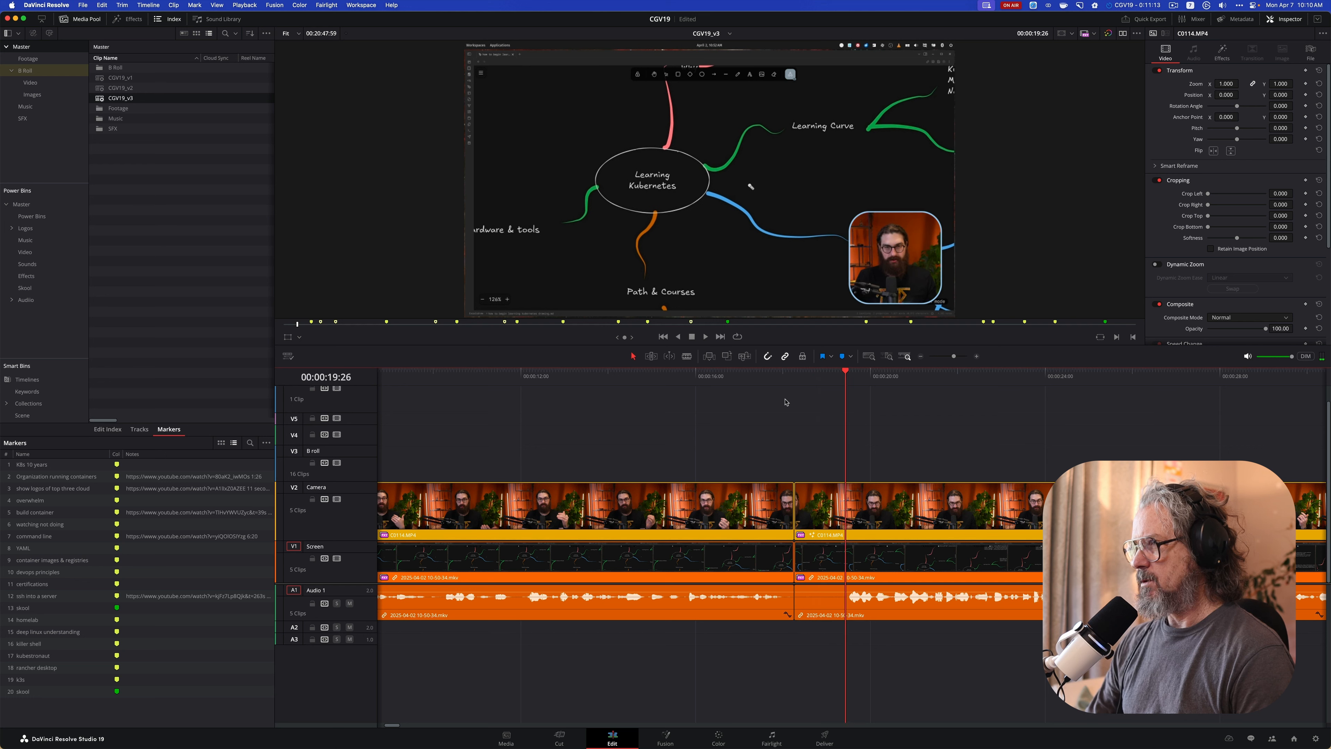
key("Left")
key("Left")
key("Right")
key("Right")
key("Right")
key("Right")
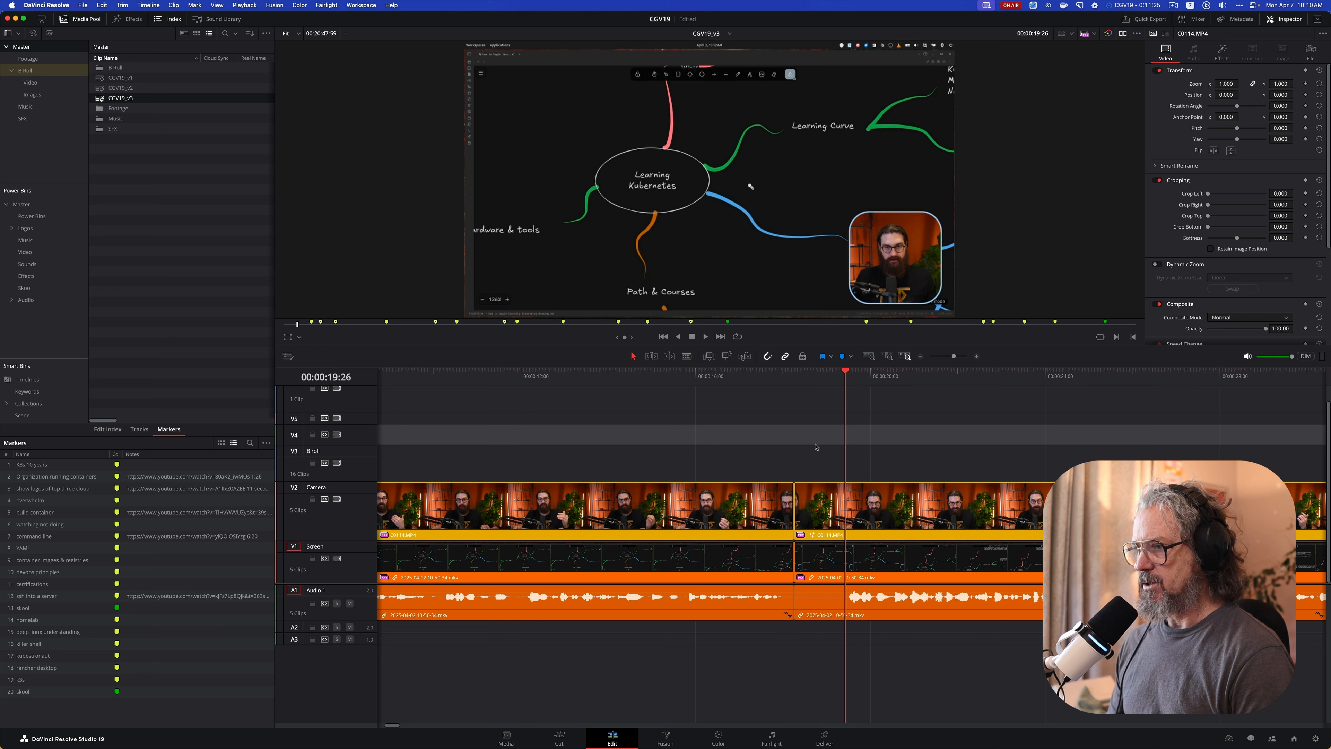
key("super+shift+bracketleft")
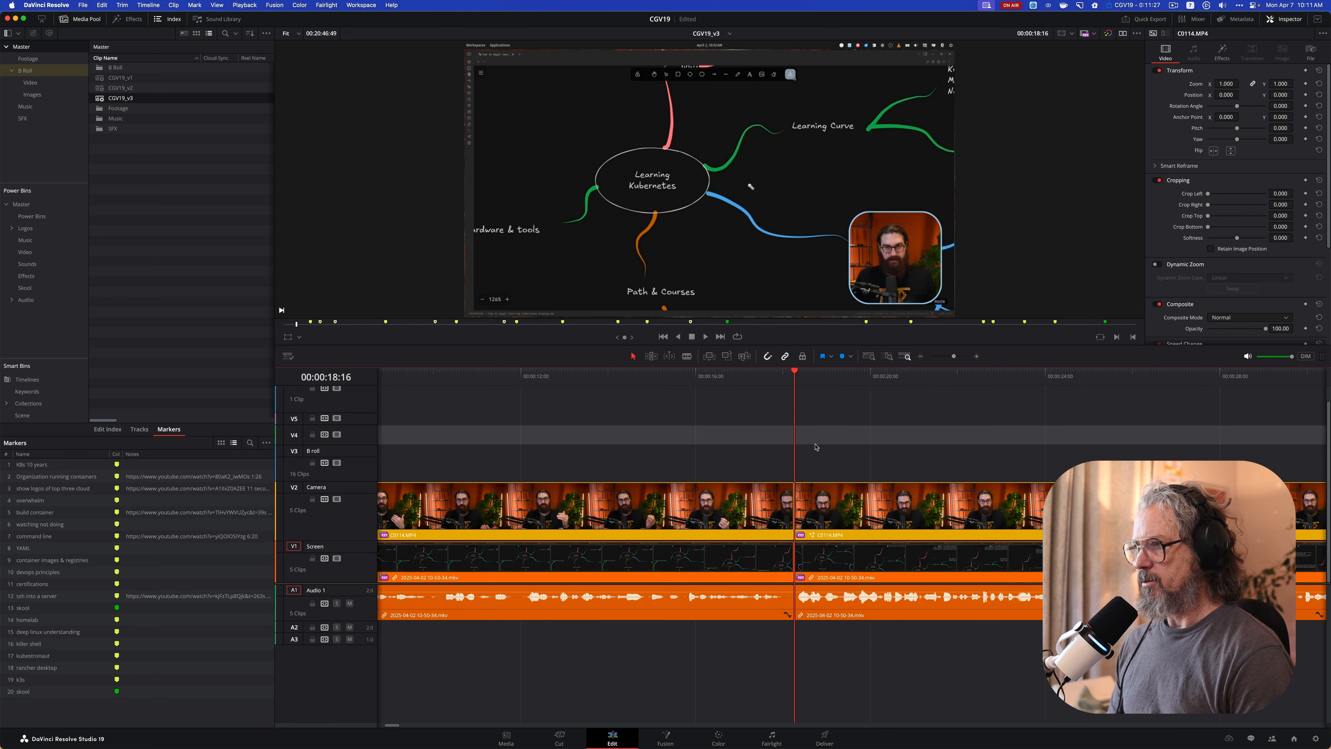
Play back the trimmed edit and return the playhead to the cut at 00:00:18:16
key("j")
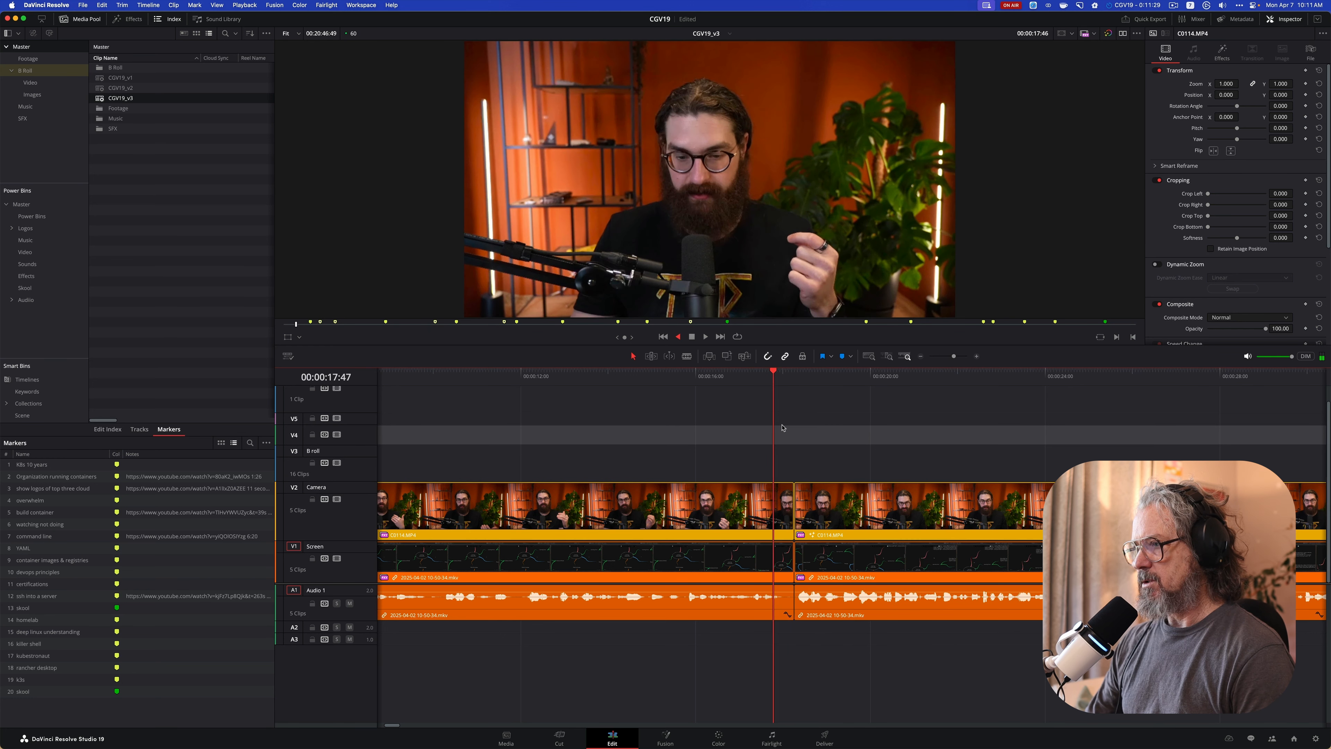
key("l")
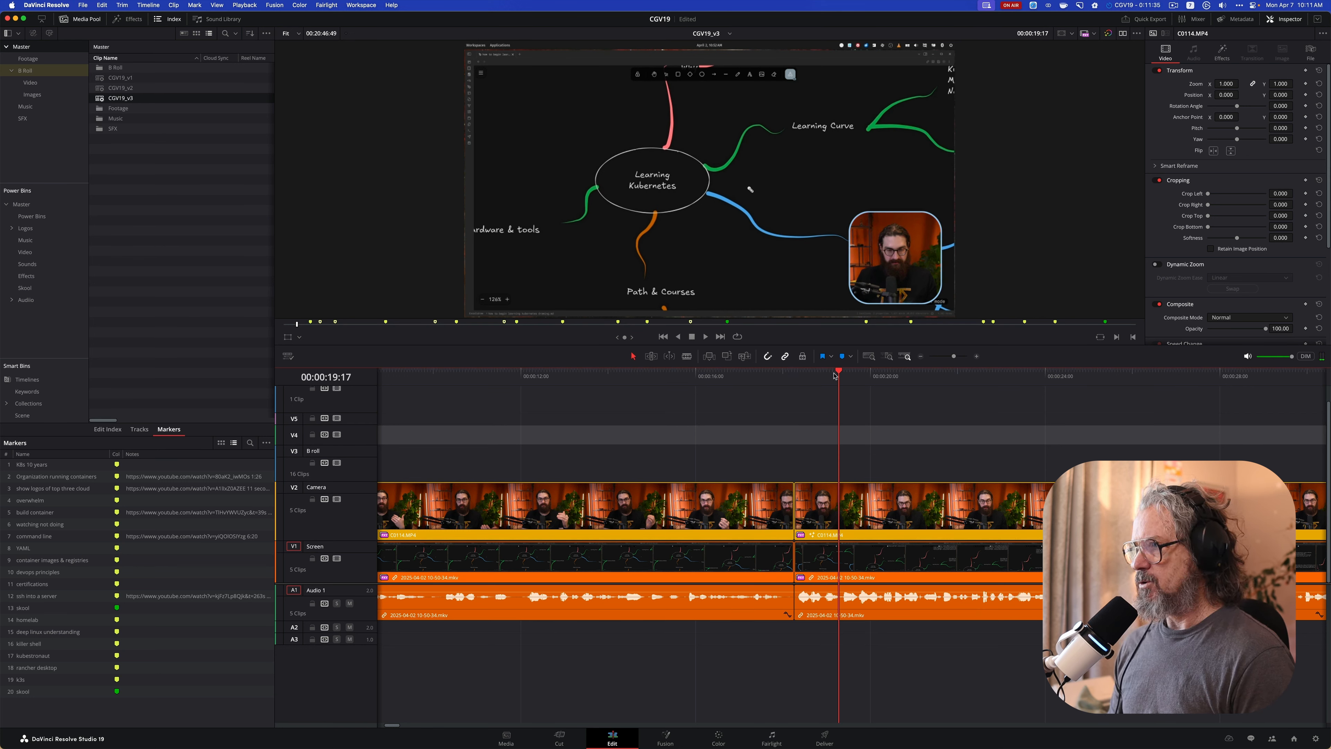
left_click_drag(837, 376, 798, 376)
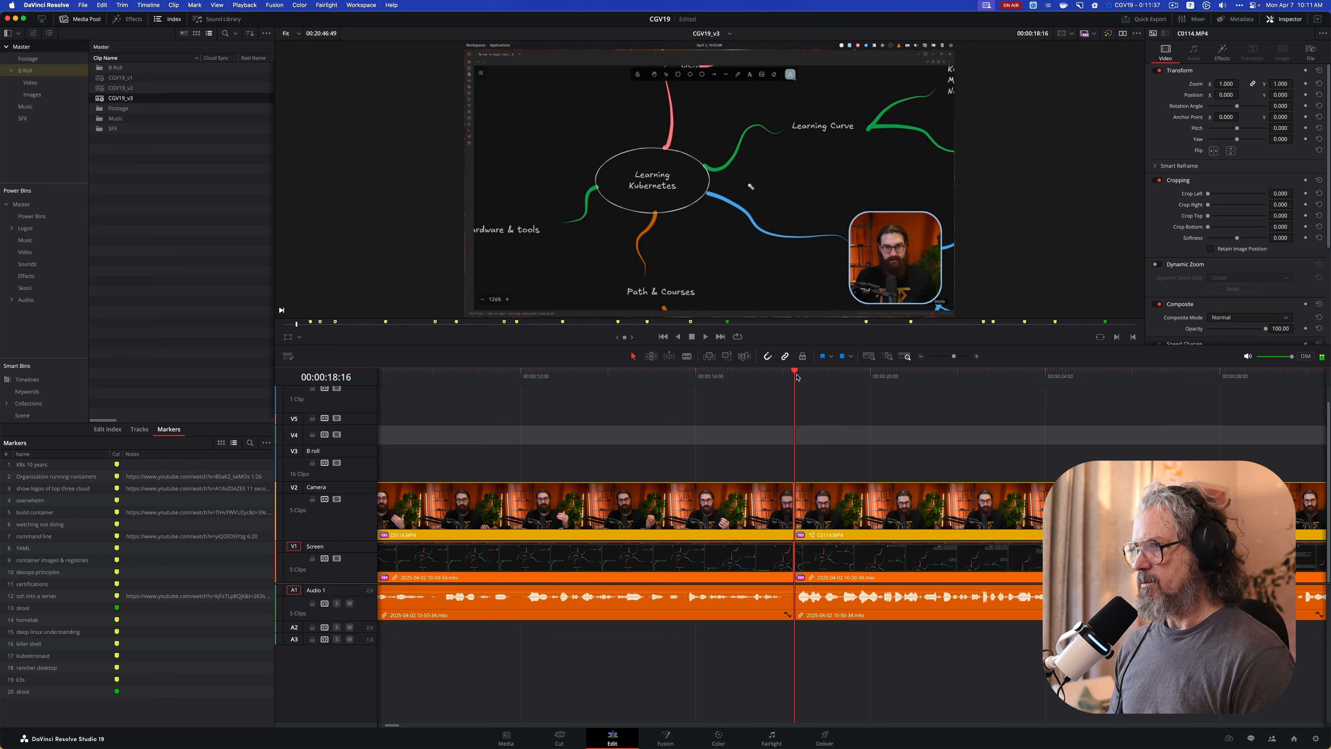
Move the clips after the 00:00:18:16 cut about 3 seconds later to open a gap across the tracks
left_click(820, 453)
left_click_drag(846, 519, 977, 521)
left_click(864, 506)
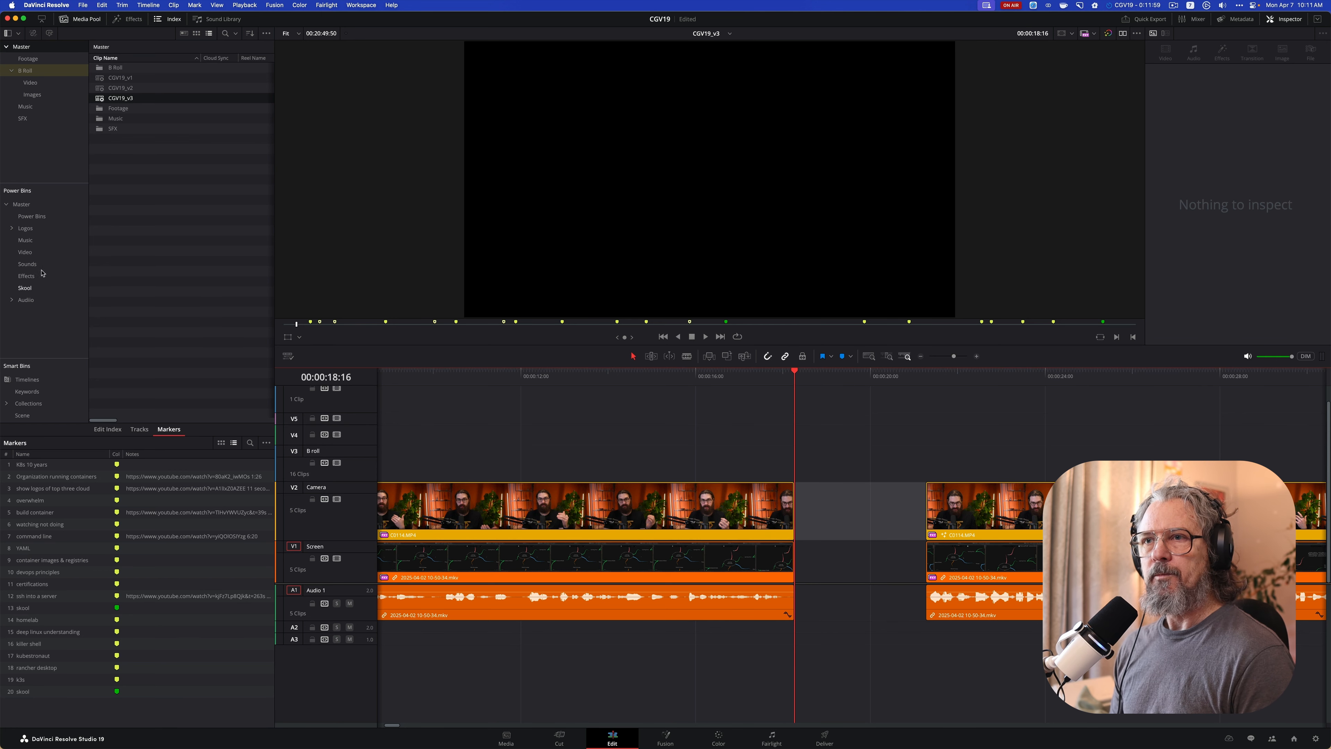
Open the Logos power bin and load the Skool KubeCraft Logo Transparent image into the viewer
left_click(30, 229)
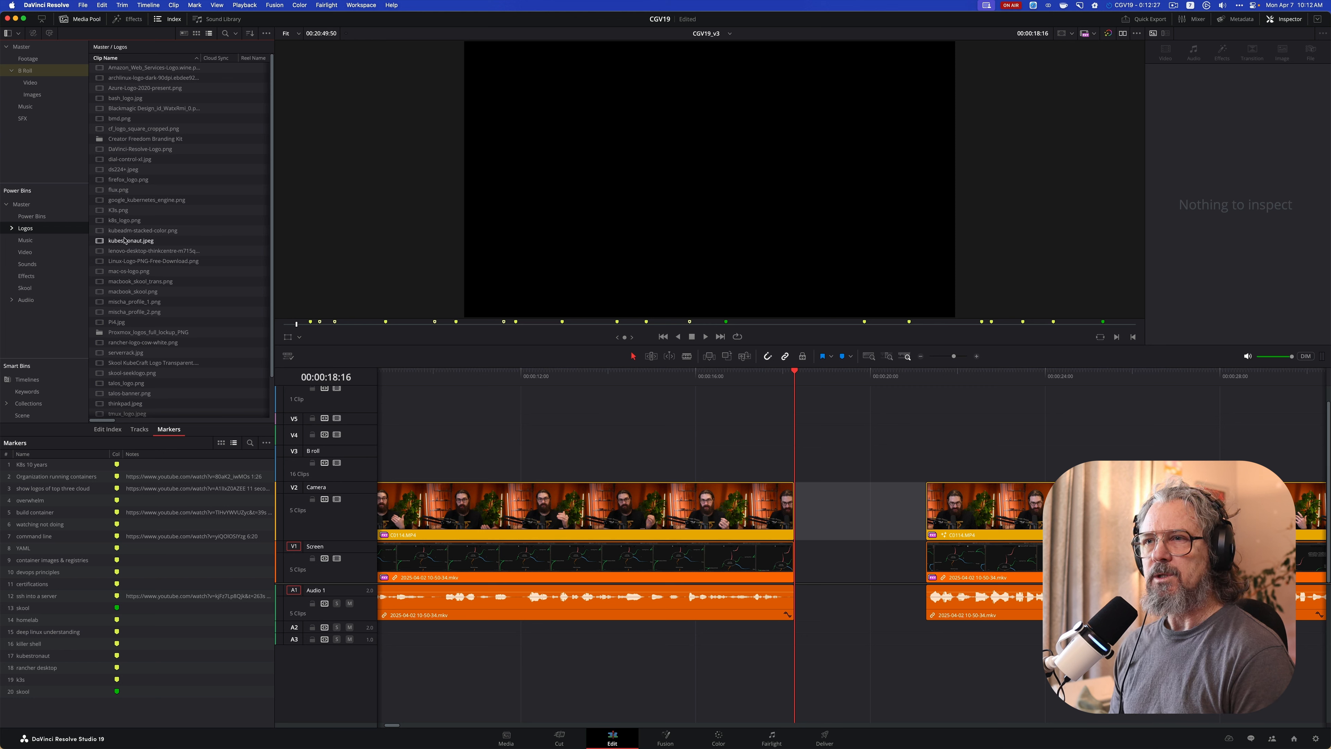
scroll(125, 258, "down", 2)
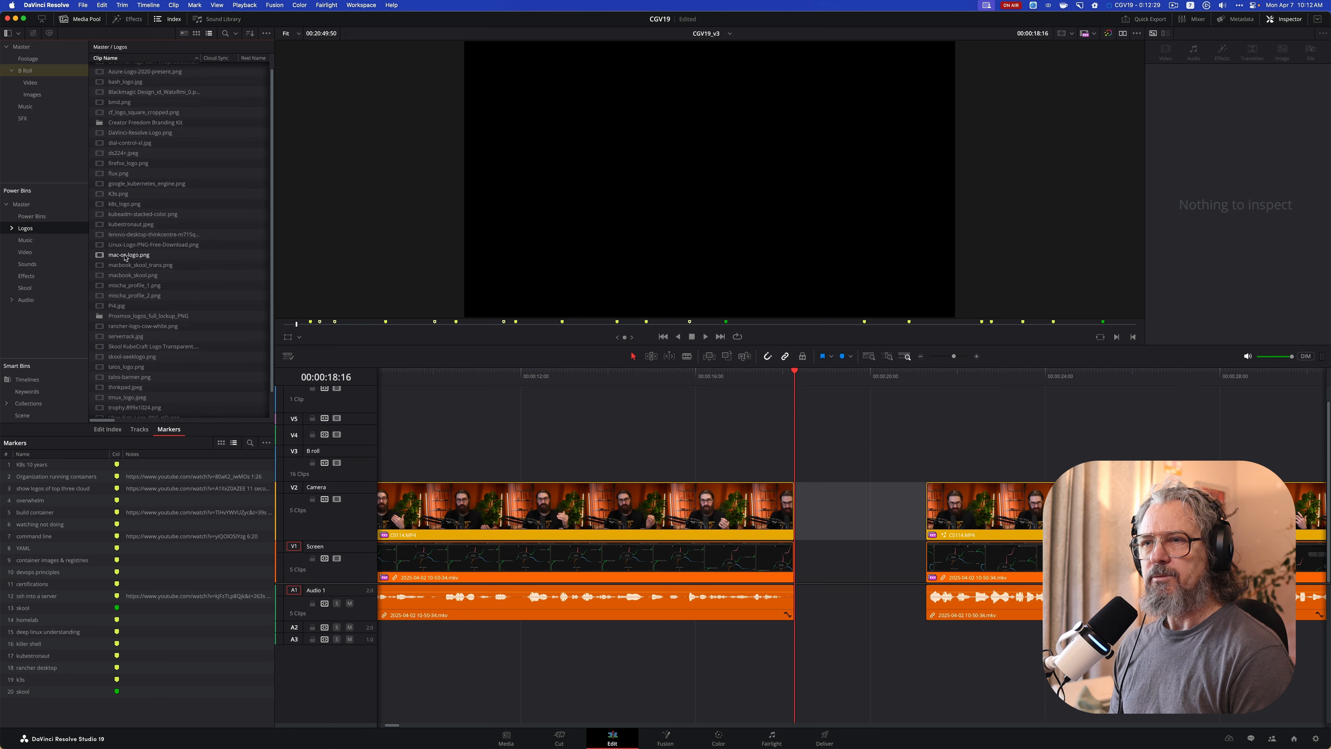
left_click(124, 346)
left_click(124, 347)
left_click(124, 347)
double_click(99, 349)
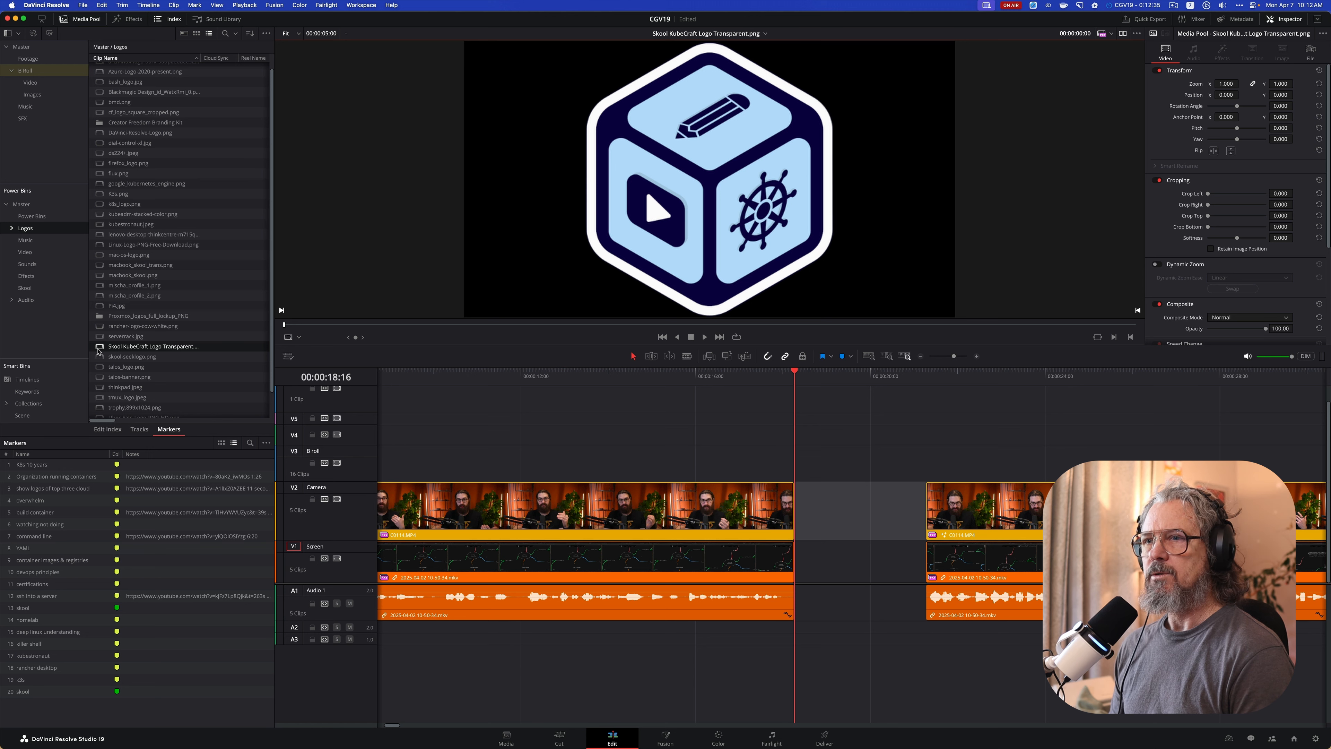
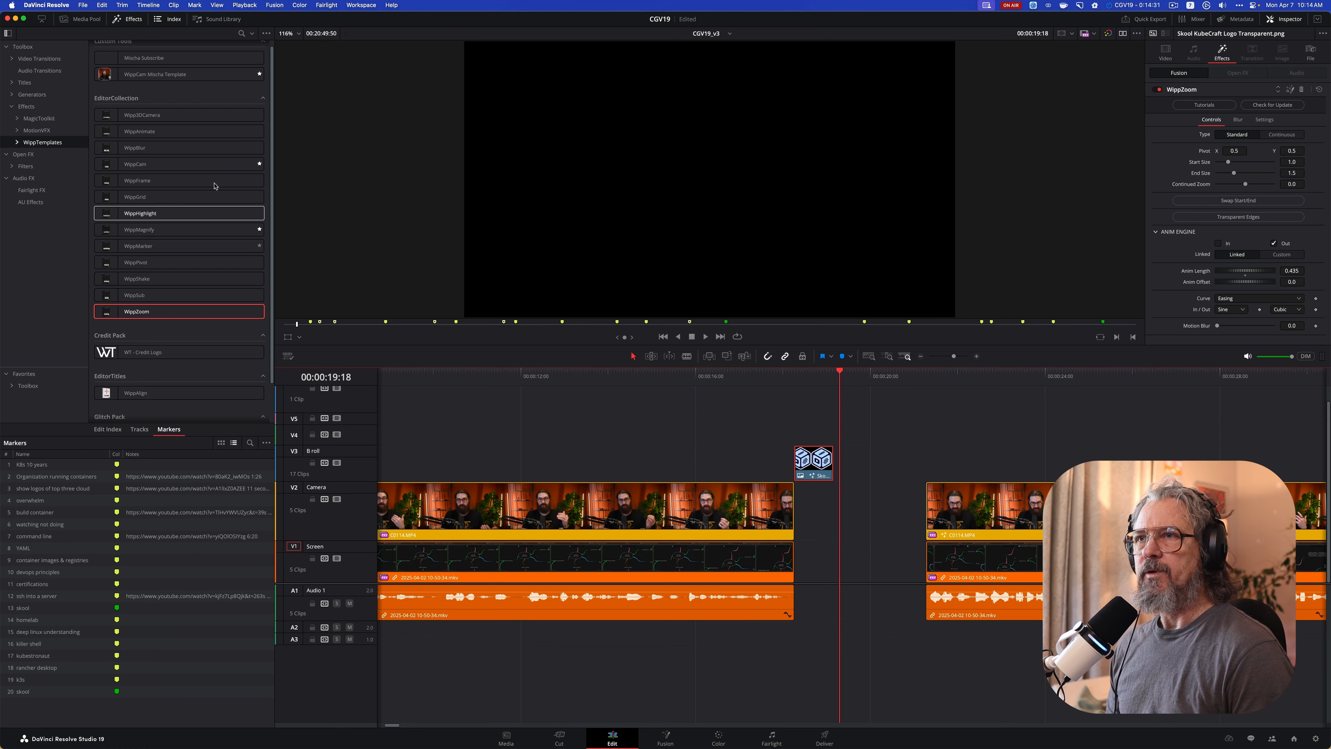
Open the E13 - DevOps Sushi project from the Make it Work library in Blackmagic Cloud
left_click(82, 6)
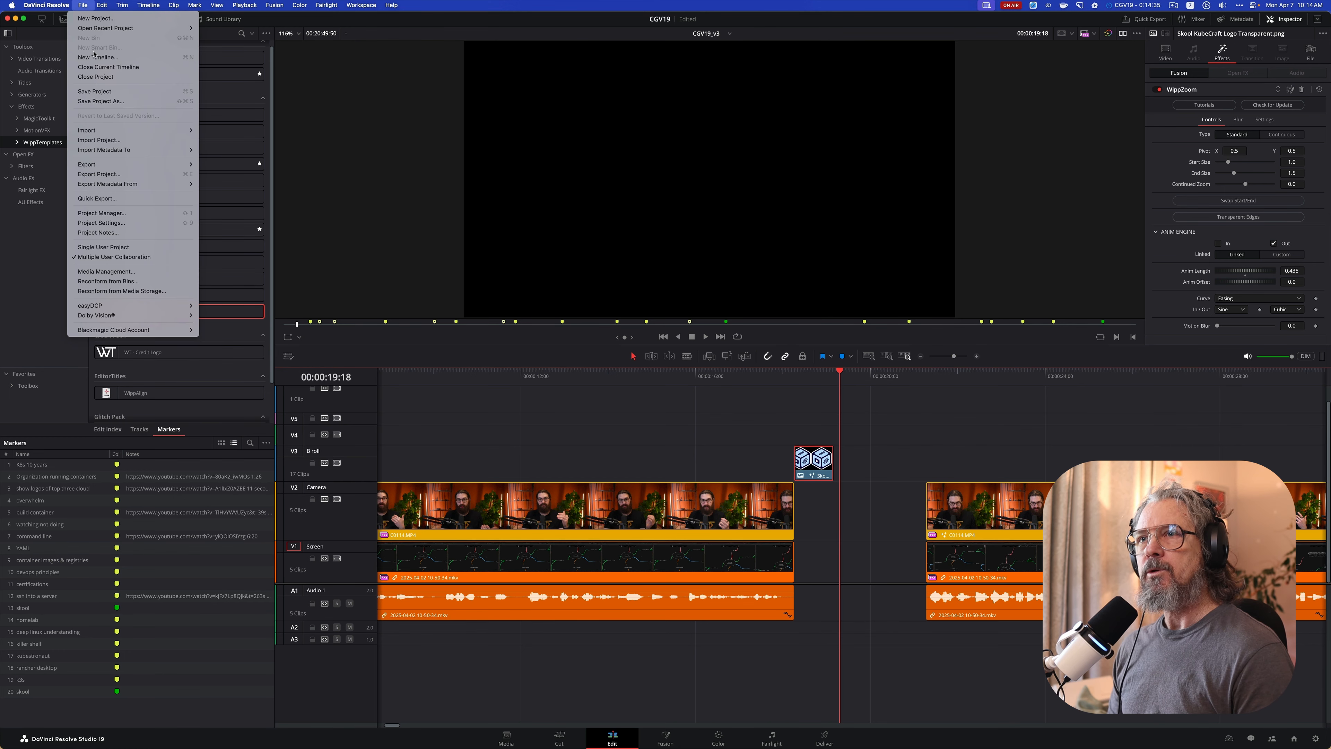
left_click(367, 155)
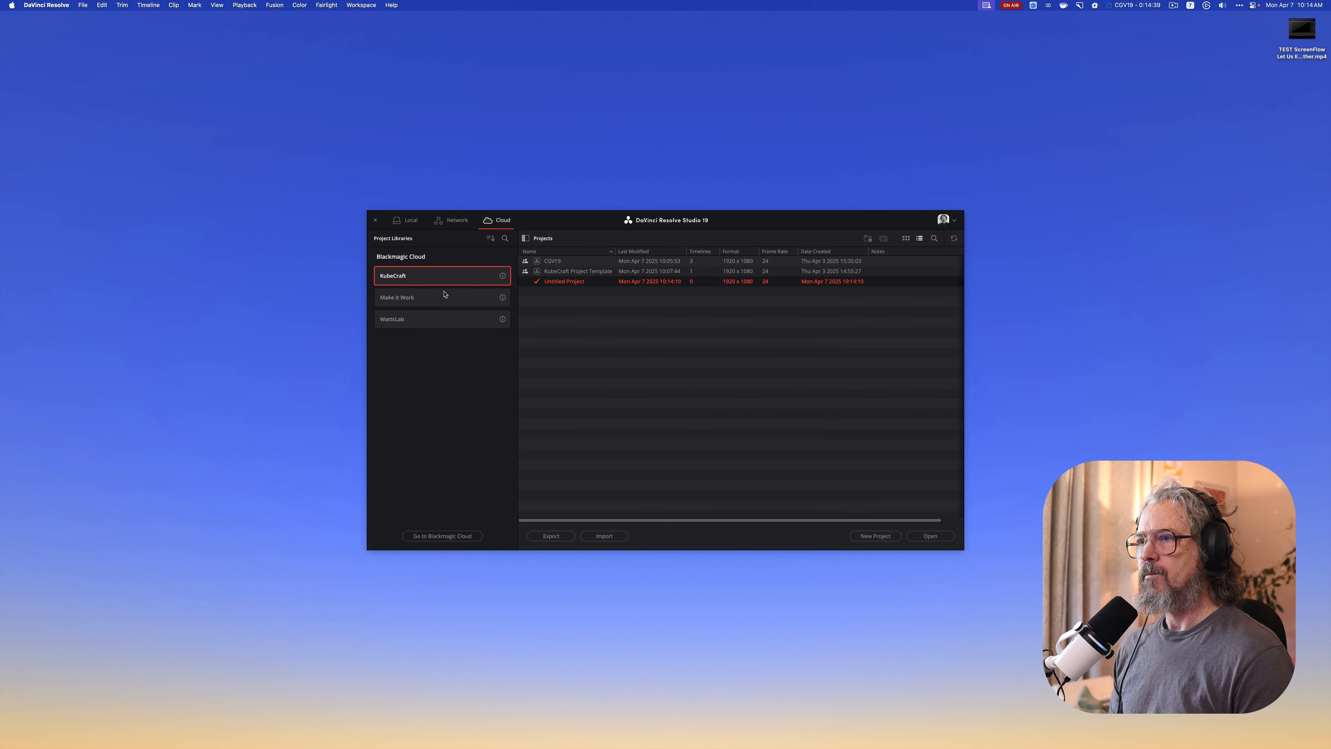
left_click(491, 302)
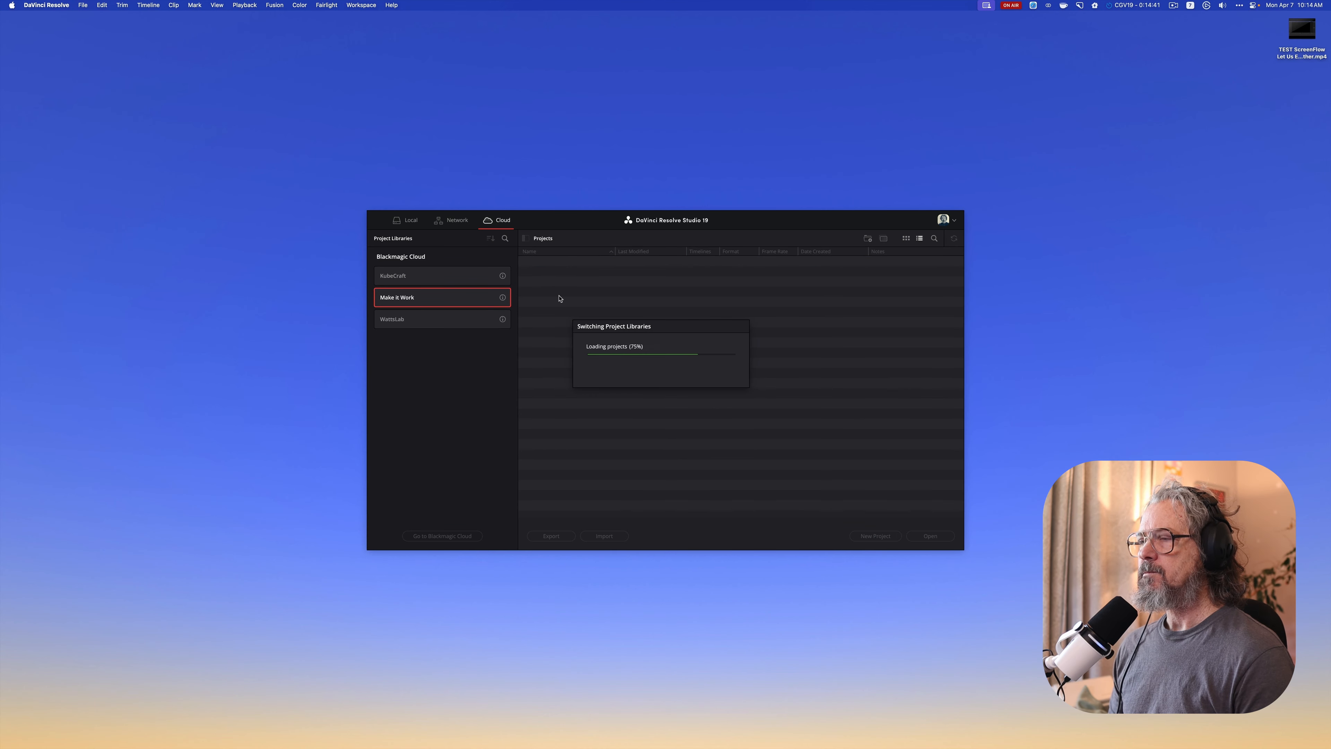
double_click(553, 272)
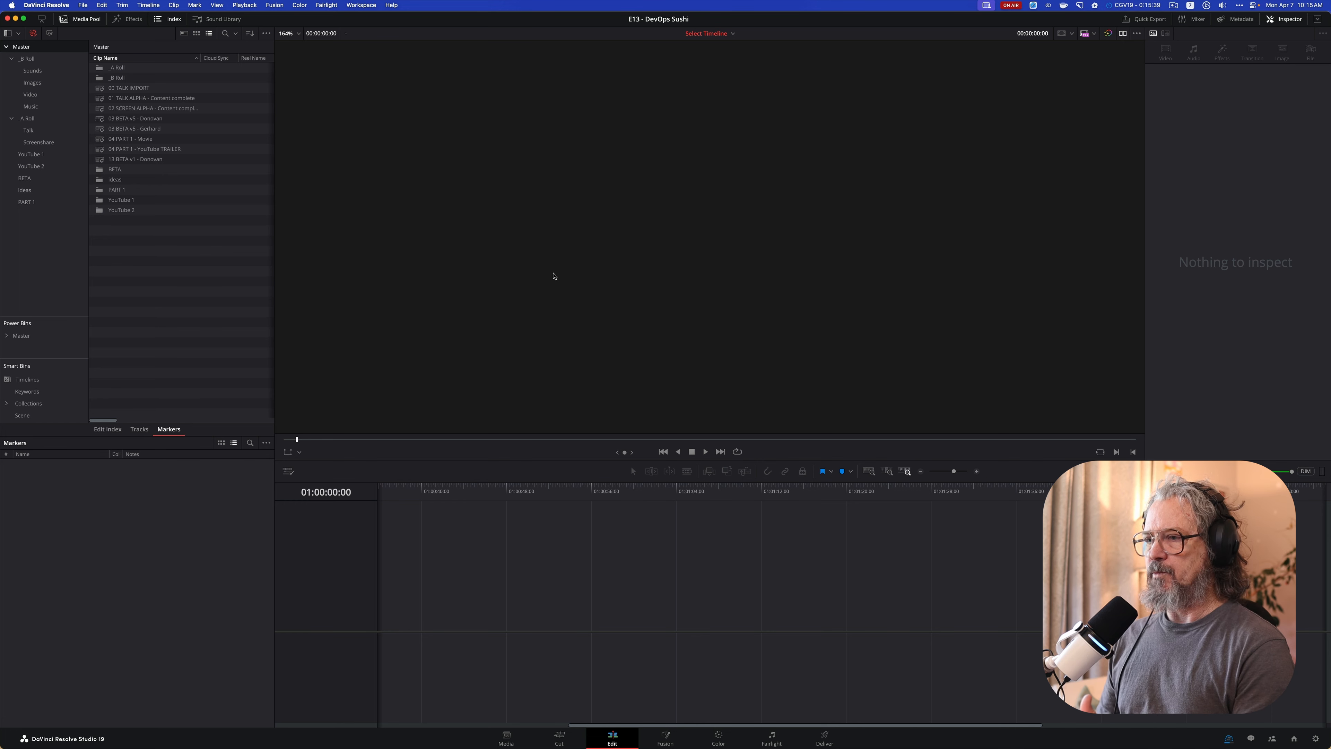
Switch to ScreenFlow, check the recording monitor for the running recording, close it and return to DaVinci Resolve
key("super+Tab")
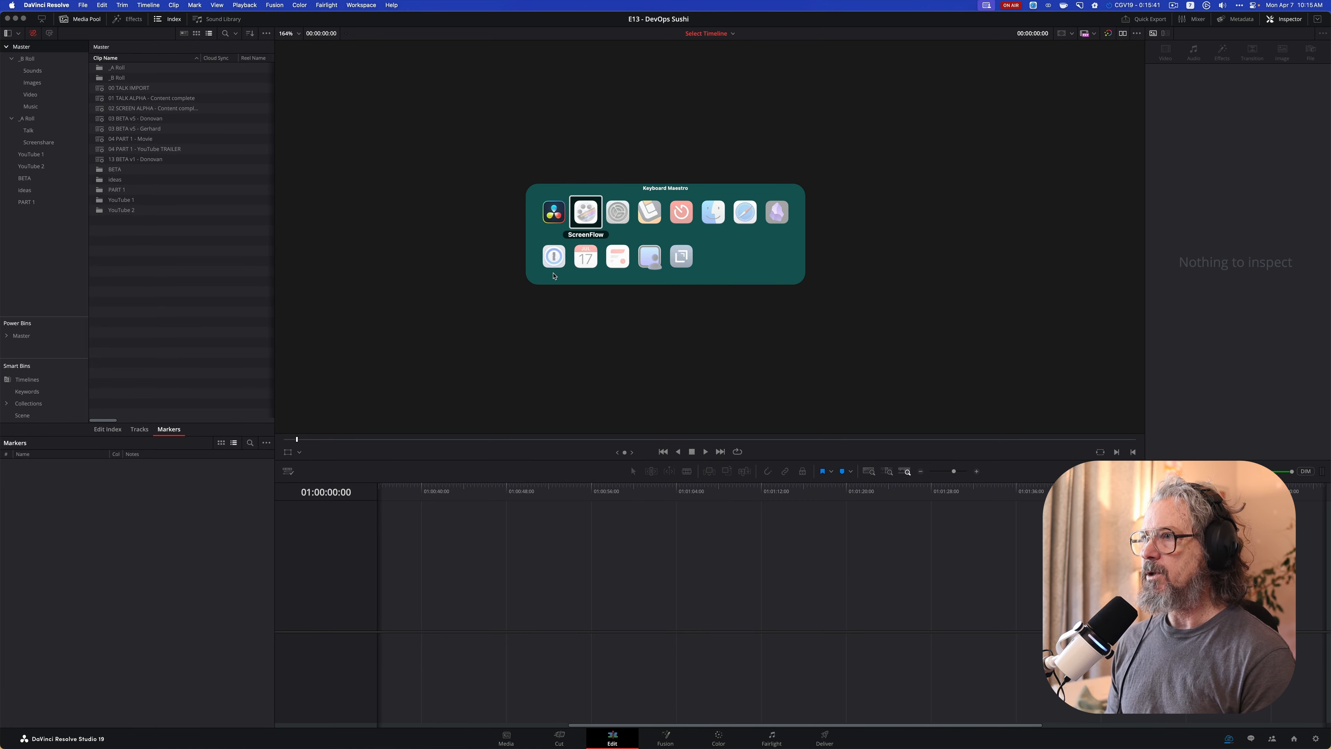
key("Return")
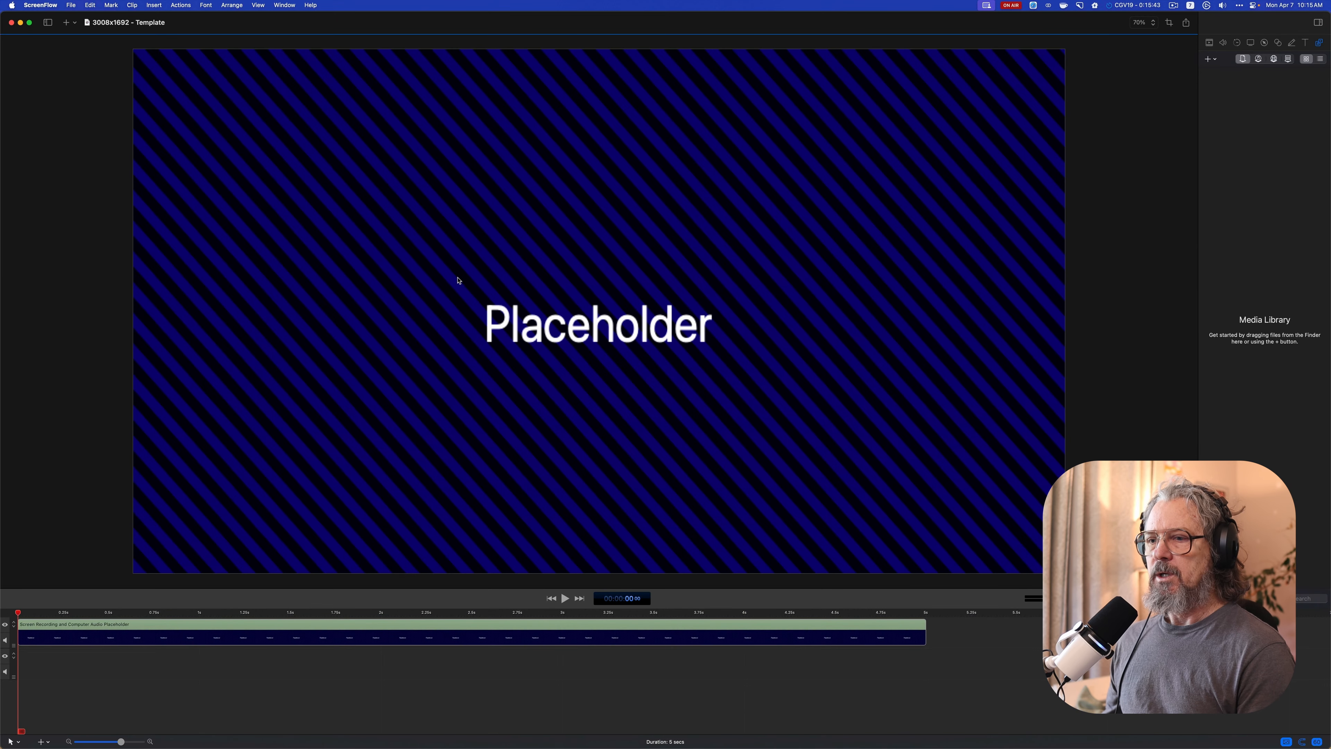
left_click(1169, 7)
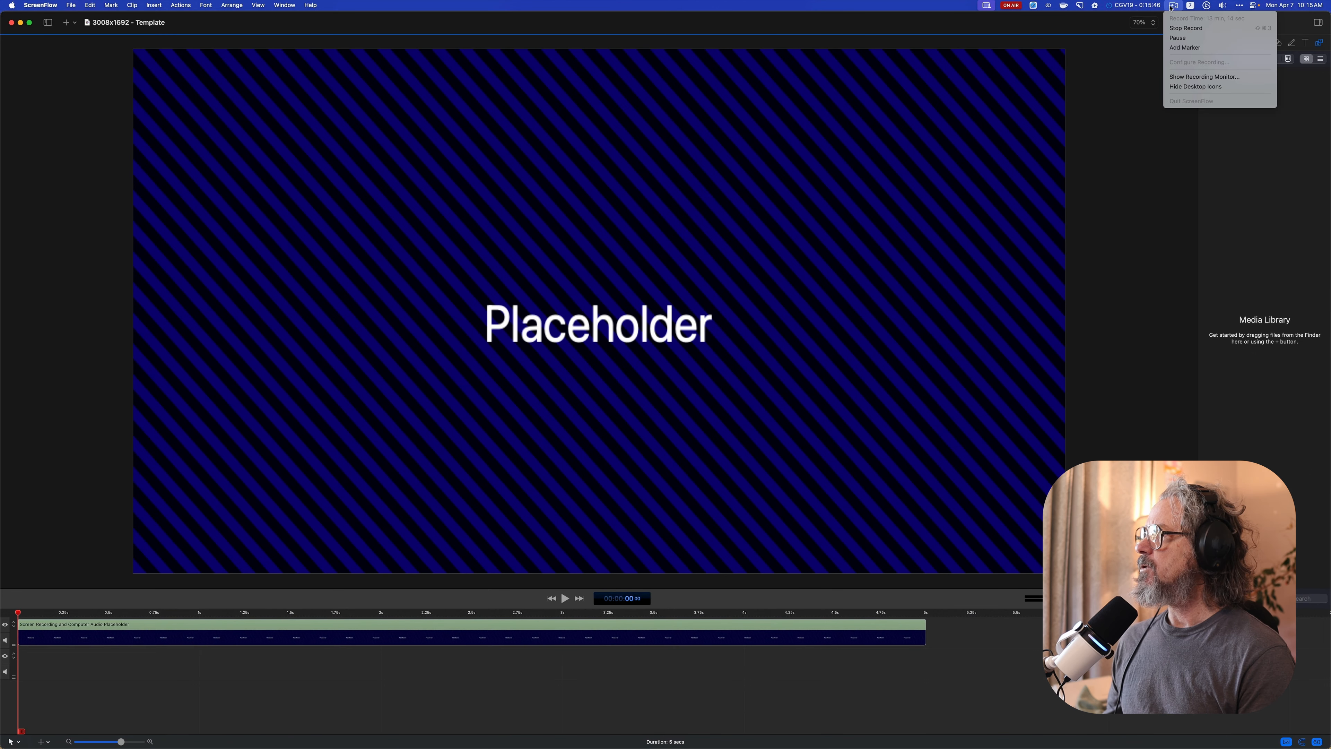
left_click(1183, 76)
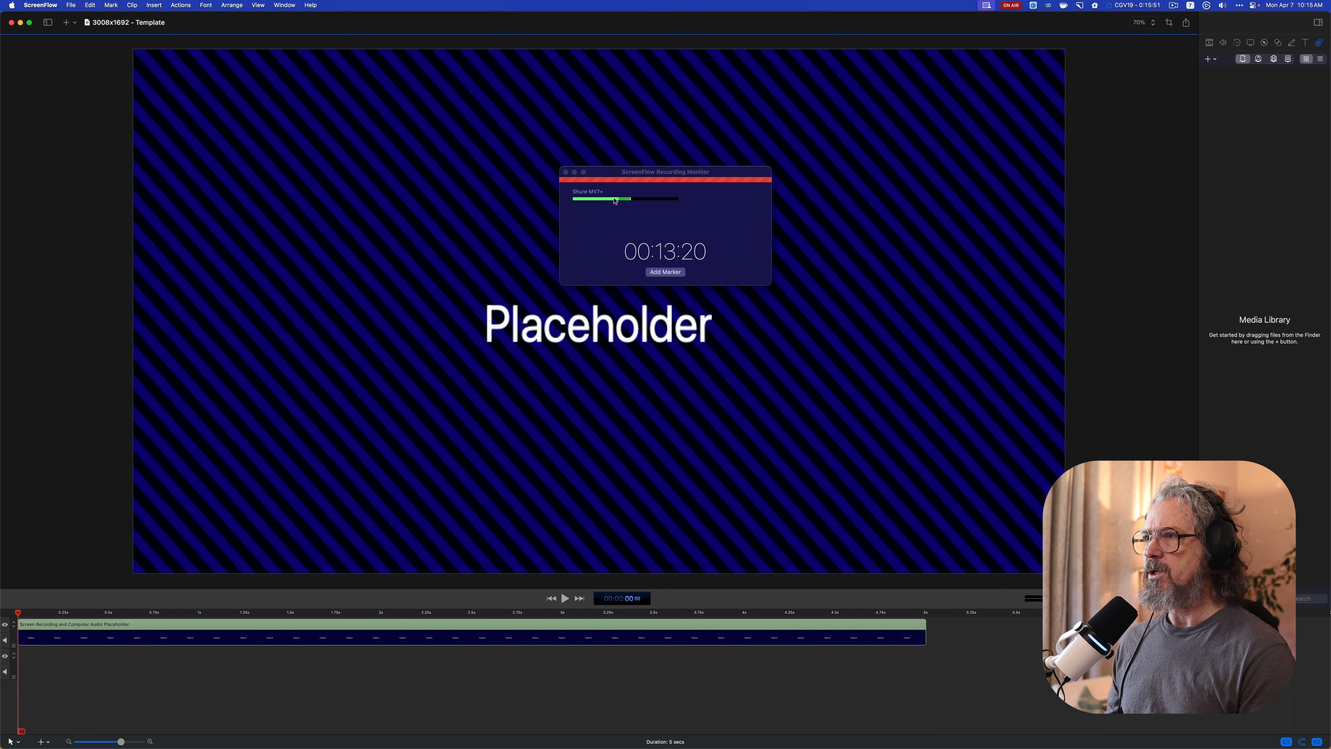
left_click(565, 173)
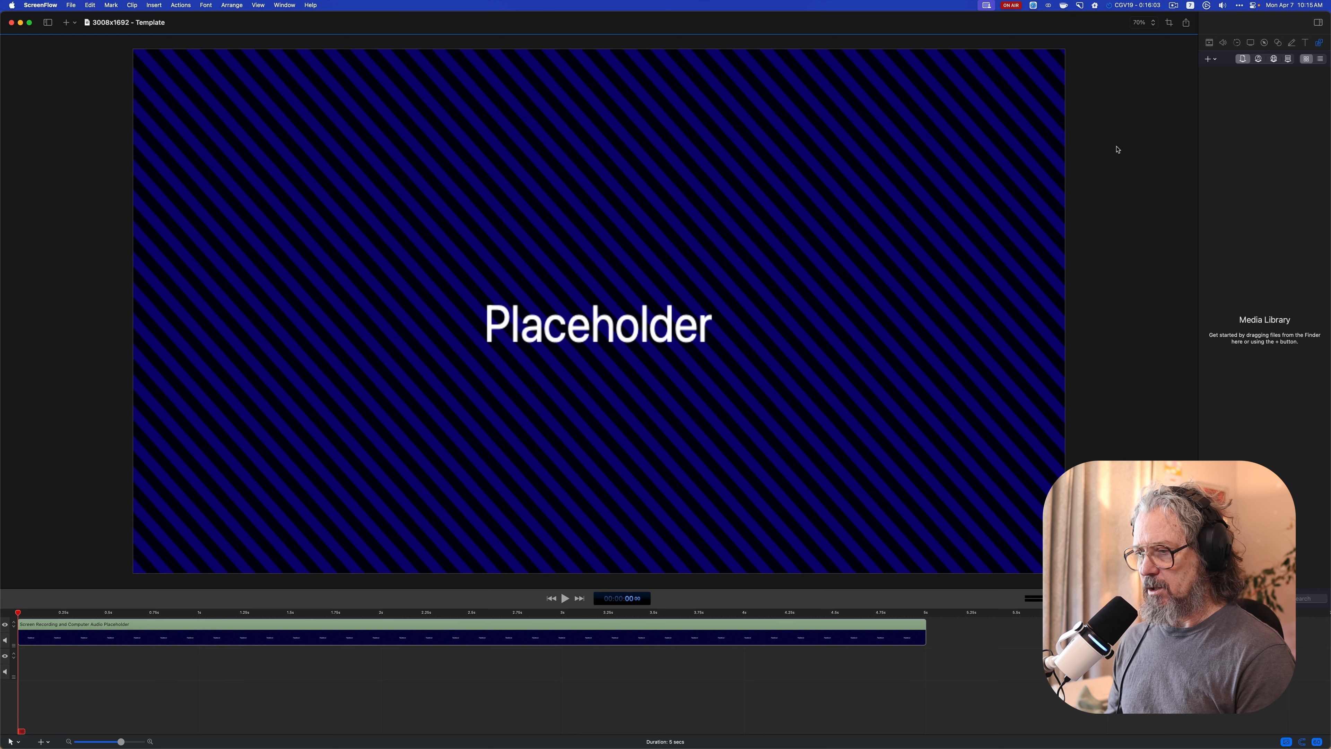
key("super+Tab")
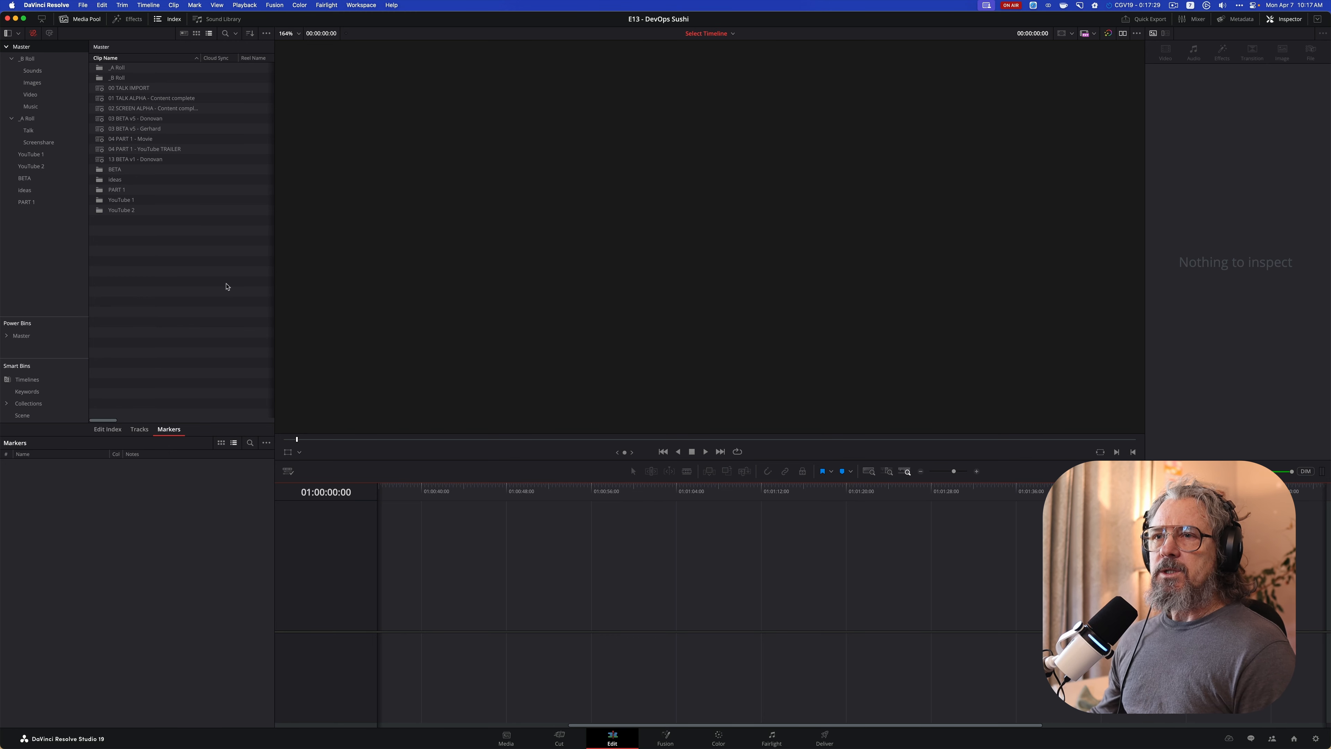
Open the second of the two YouTube 1 v3 timelines from the Timelines smart bin and briefly play its opening
left_click(67, 376)
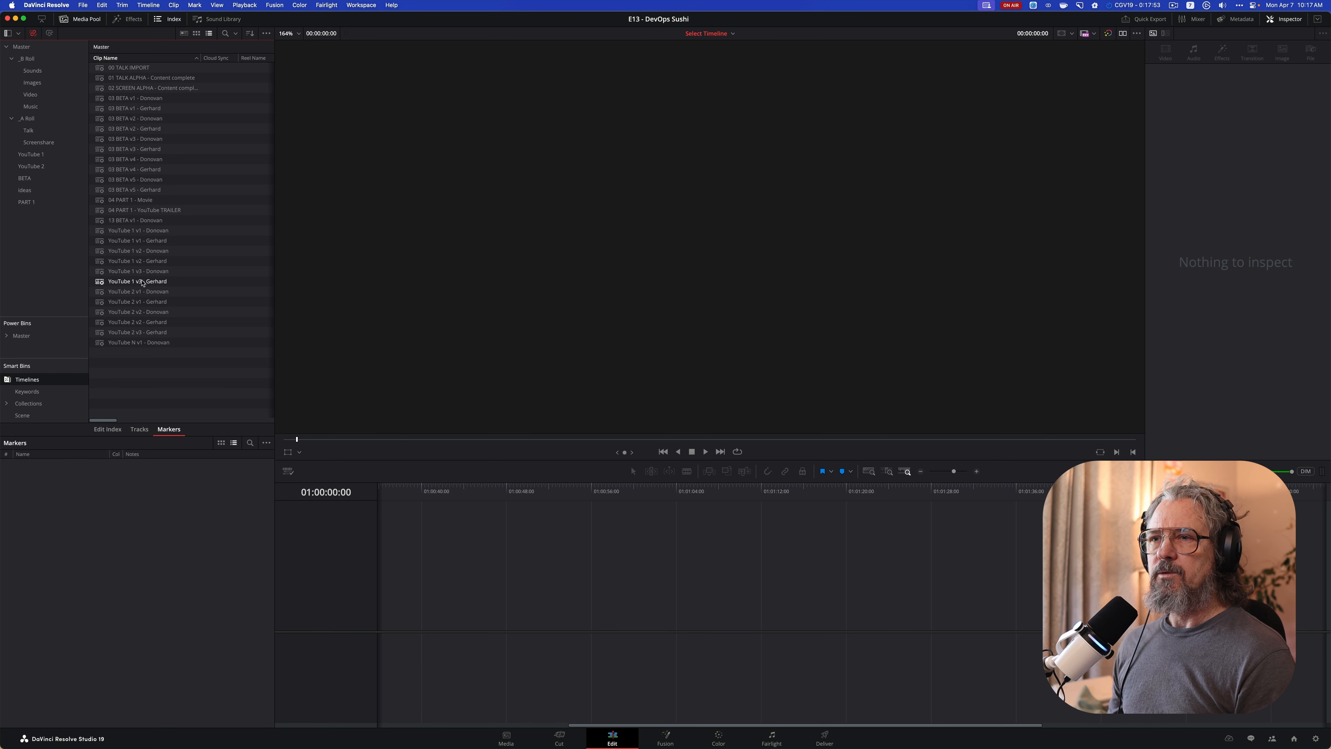
double_click(103, 283)
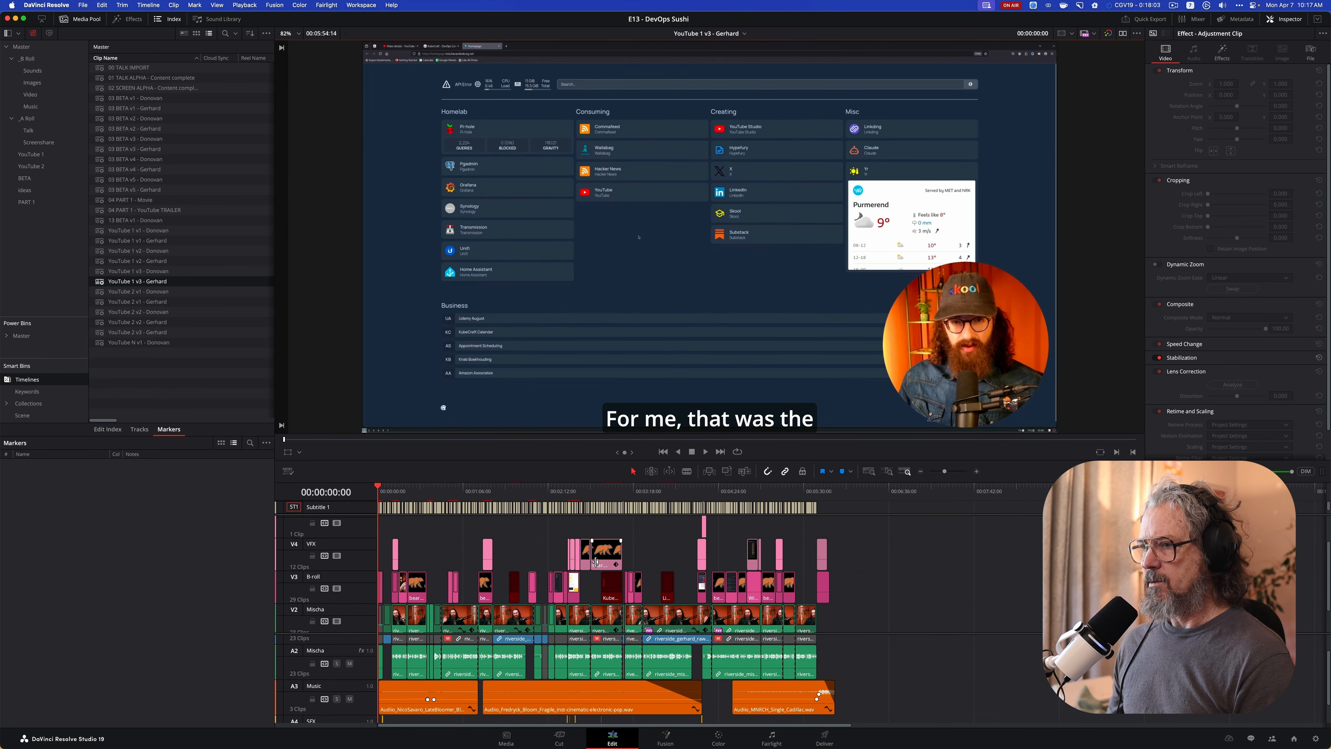
key("space")
key("space")
Play the transitions around the v9.png B-roll clip, starting from 00:00:03:10
key("super+equal")
key("super+equal")
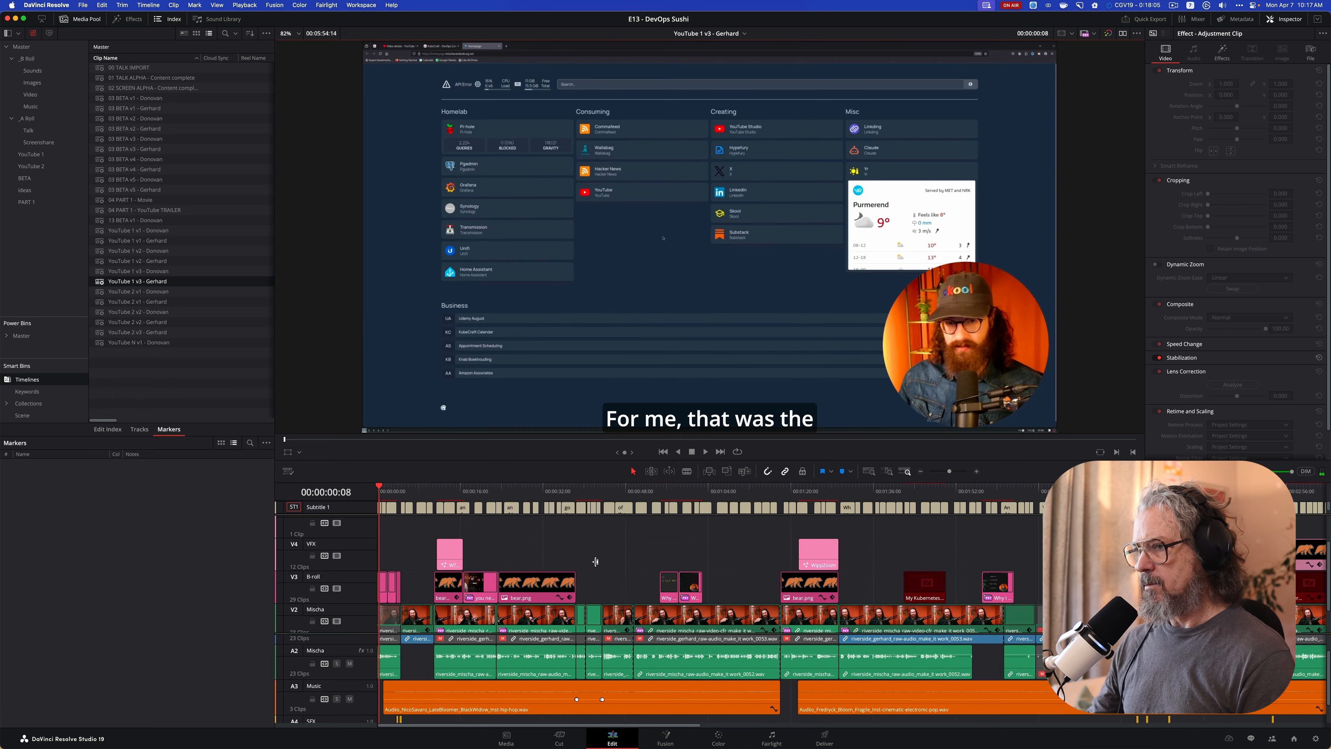
key("super+equal")
key("super+equal")
key("super+equal")
key("super+equal")
key("super+minus")
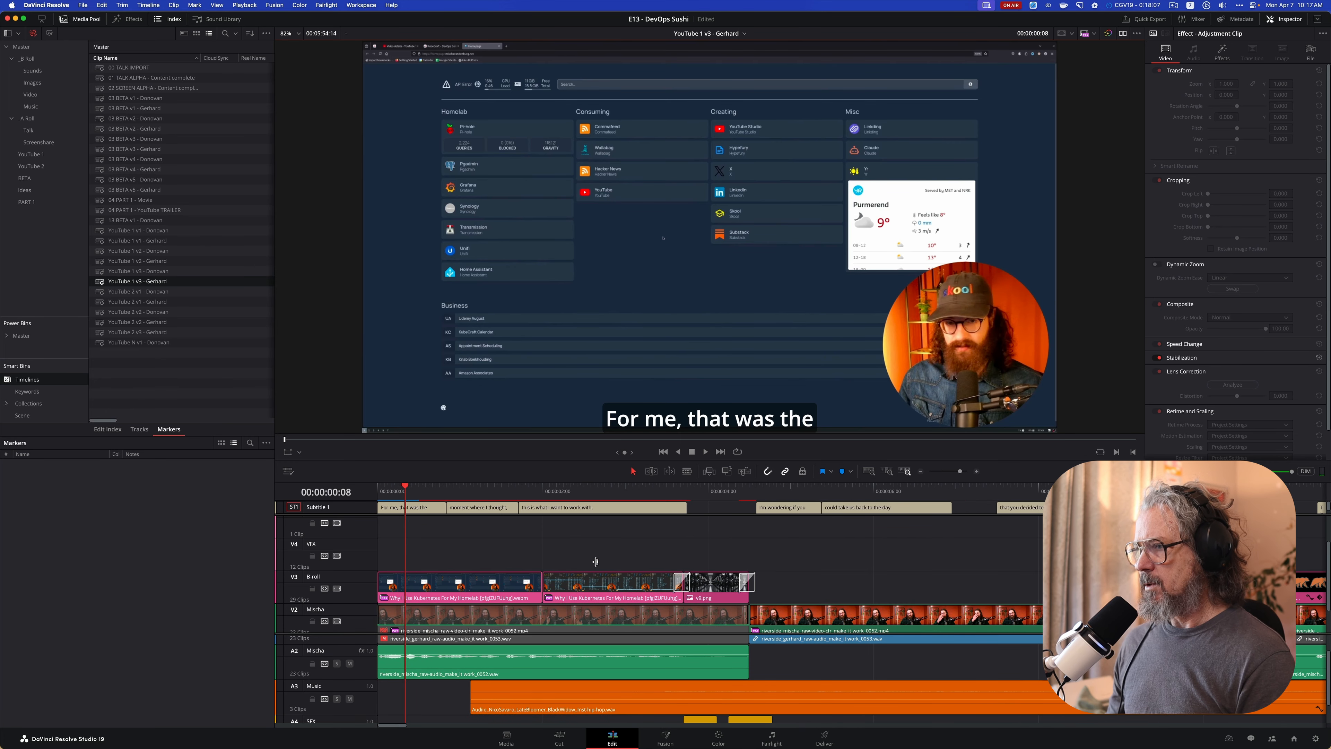
left_click(659, 491)
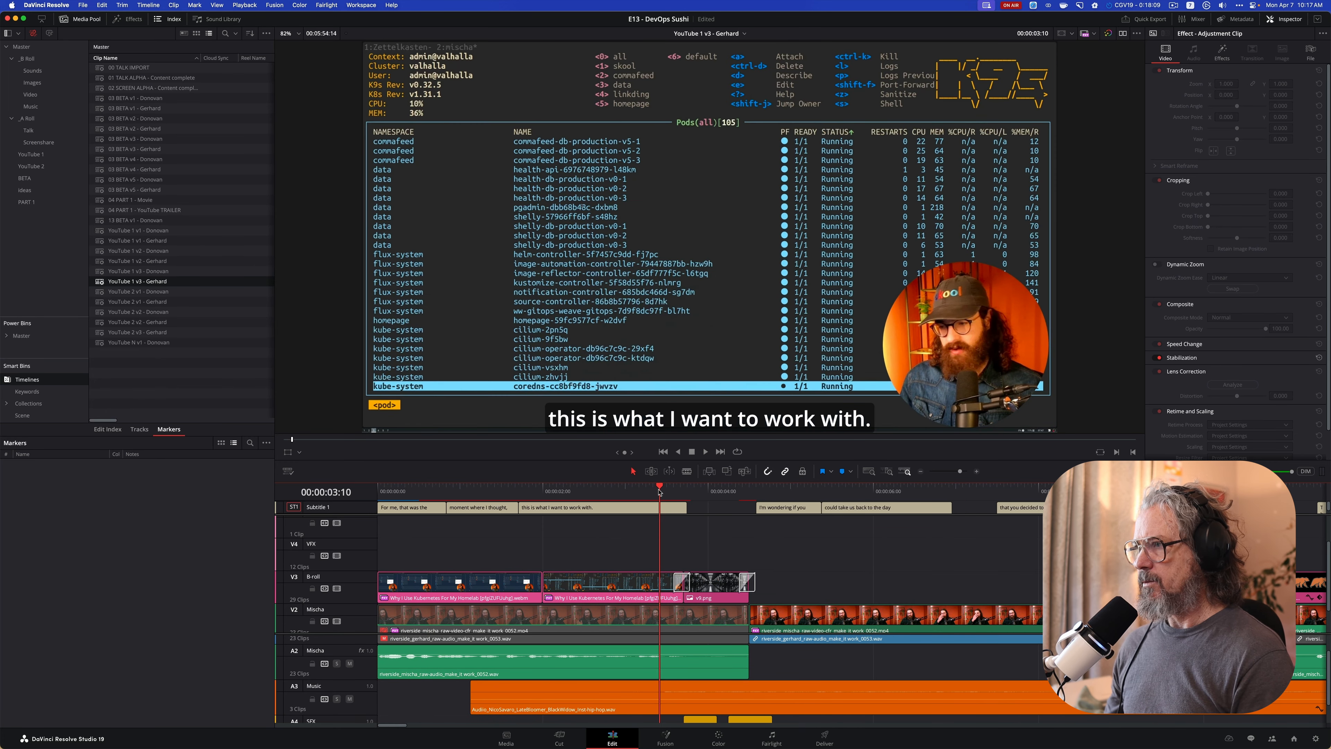
key("space")
key("space")
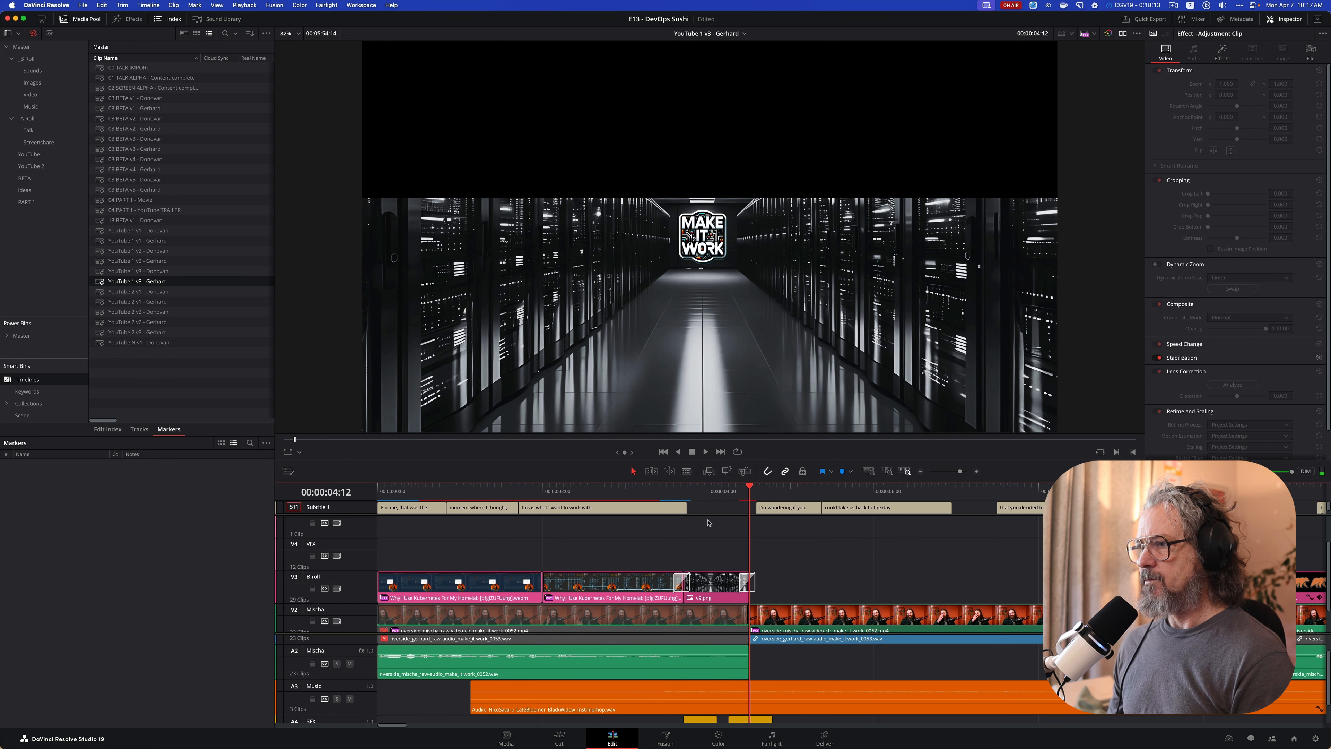
Replay the v9.png slide from 00:00:03:06, pausing partway through the slide-in before continuing past the slide-out
key("space")
left_click(630, 491)
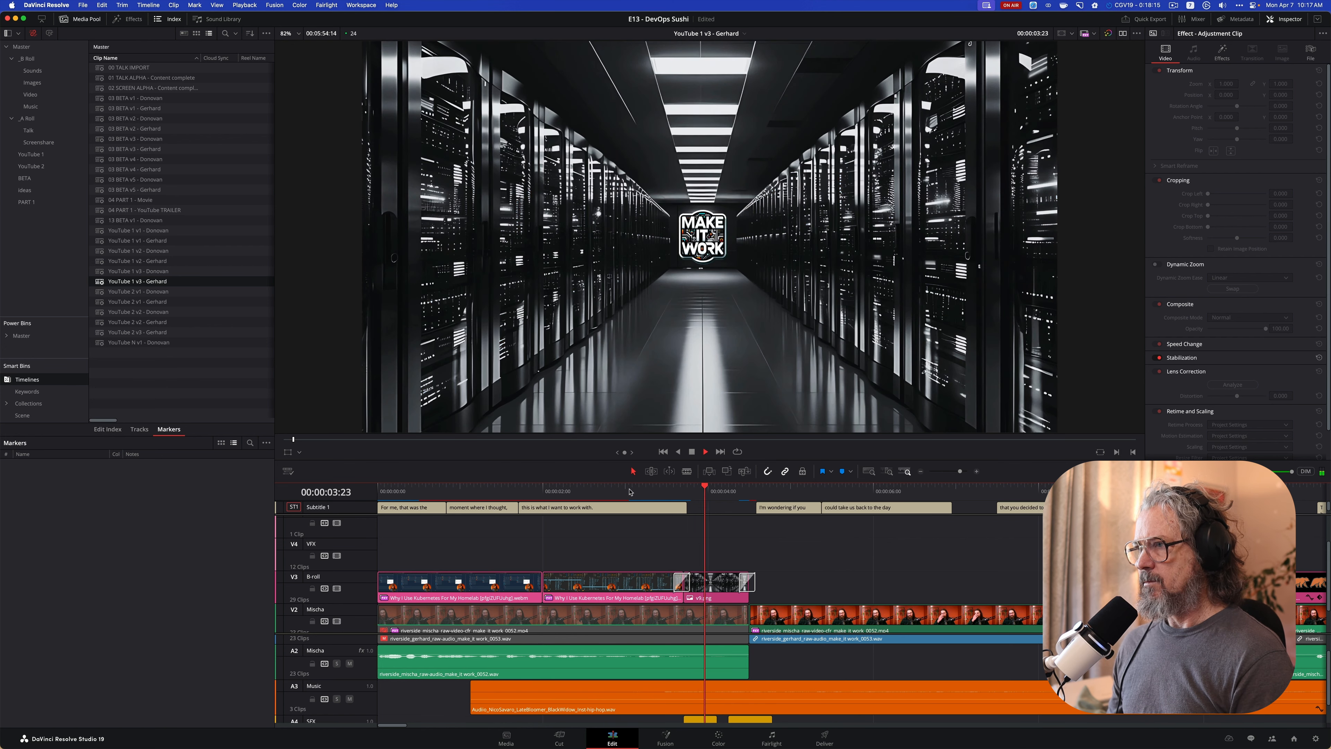
key("space")
left_click(646, 491)
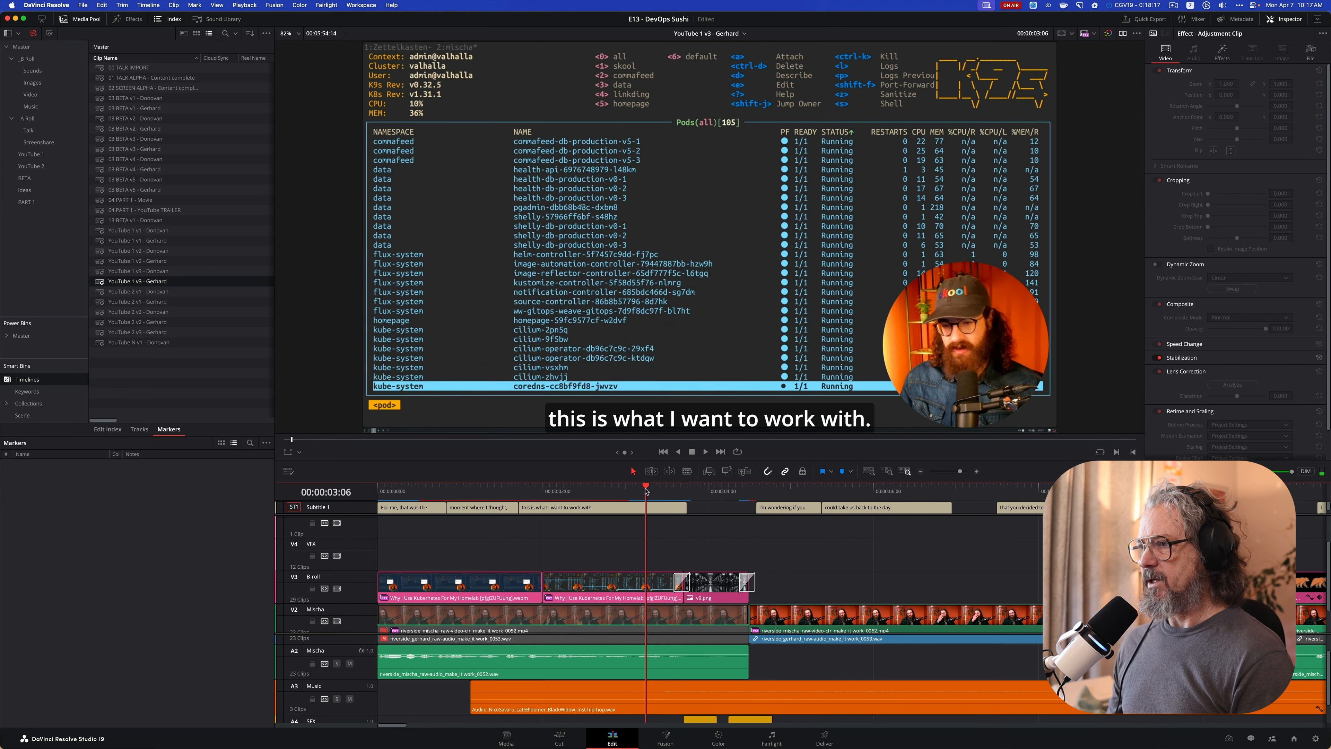
key("space")
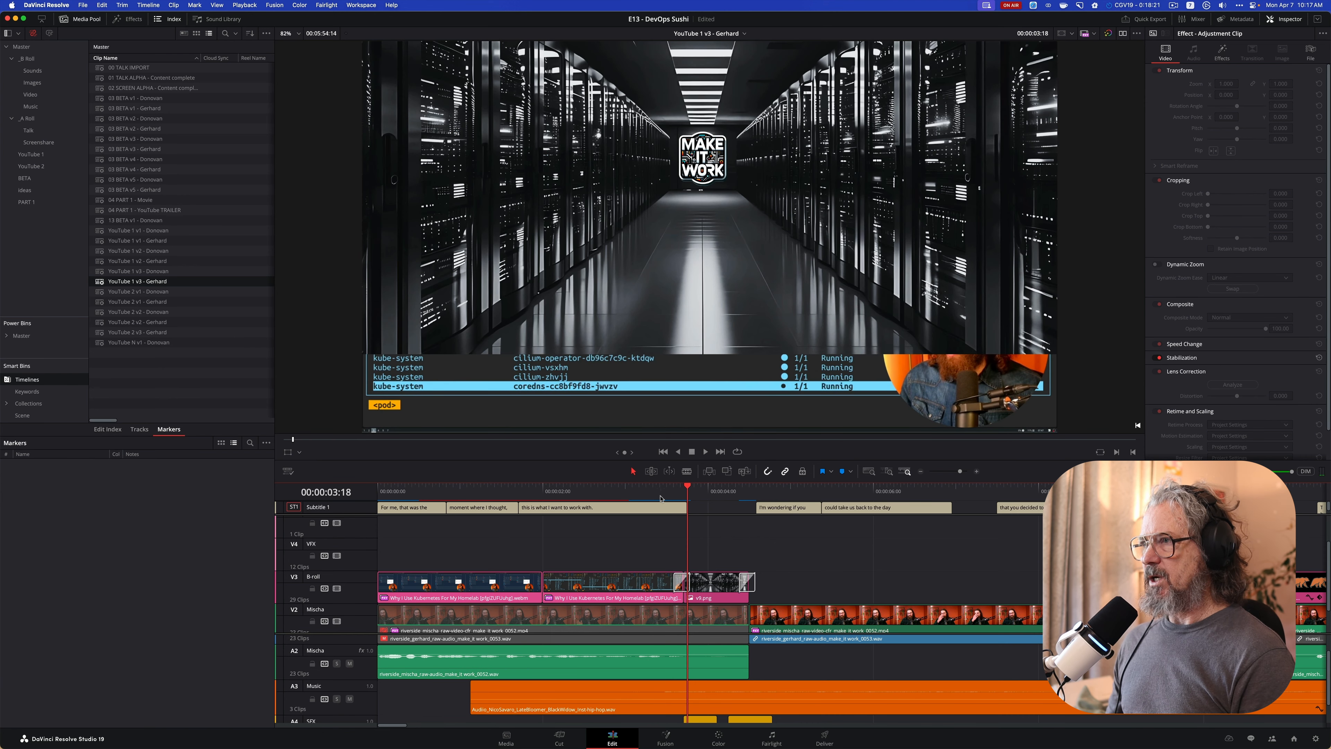
key("space")
key("space")
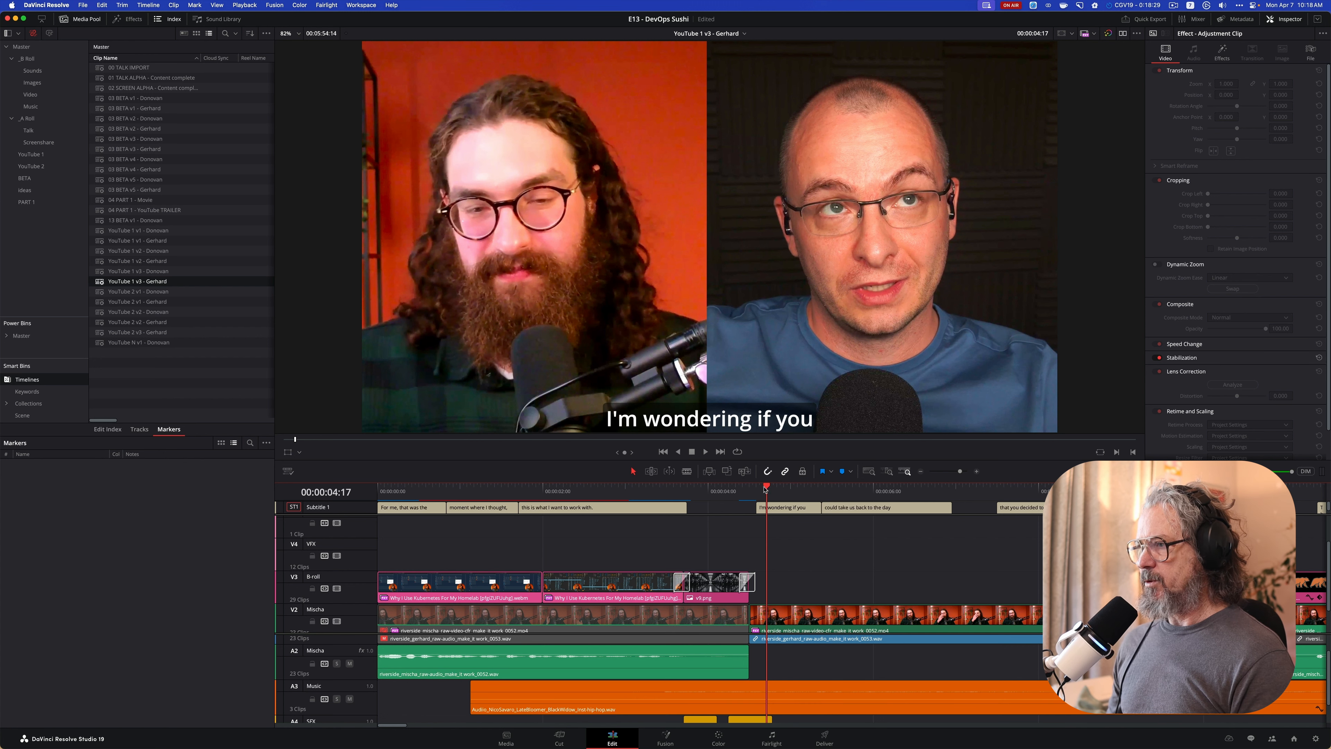
Place the playhead on the v9.png B-roll clip at 00:00:04:03 and display the clip's properties
left_click(726, 489)
left_click_drag(725, 491, 720, 492)
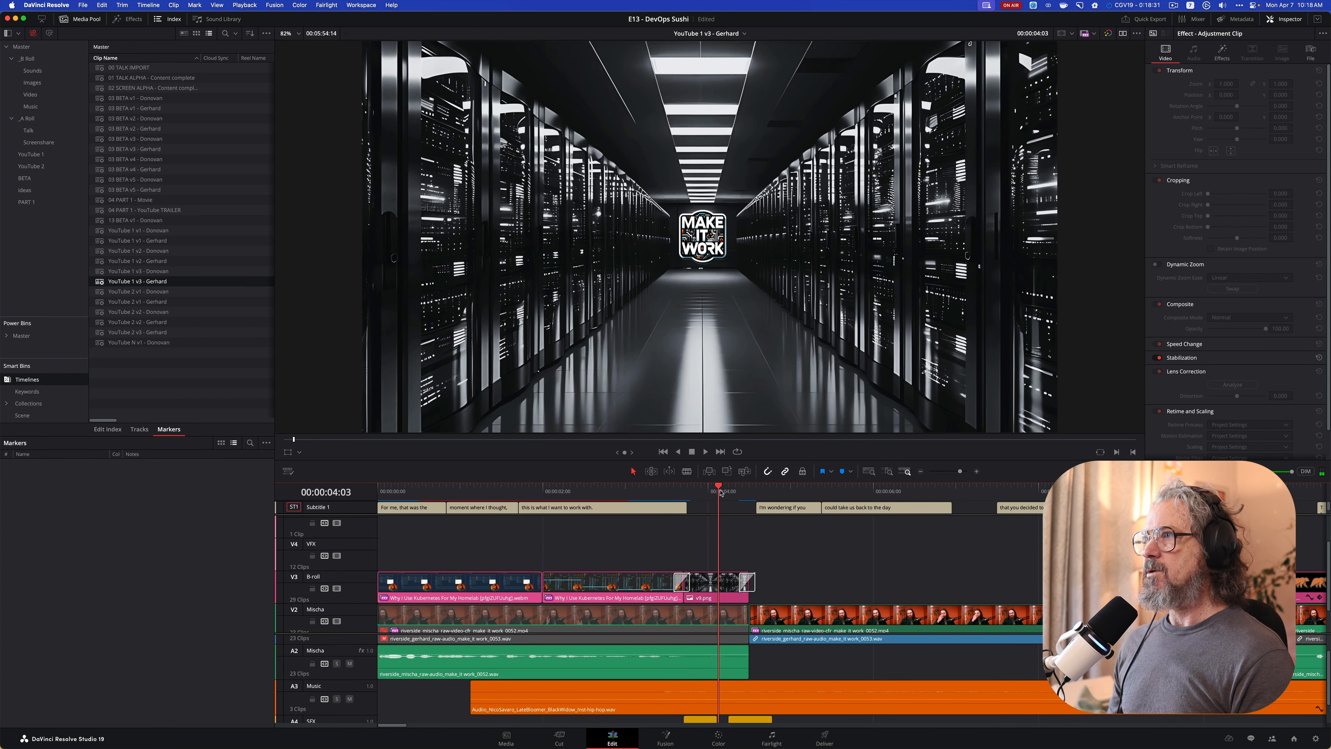
left_click(711, 579)
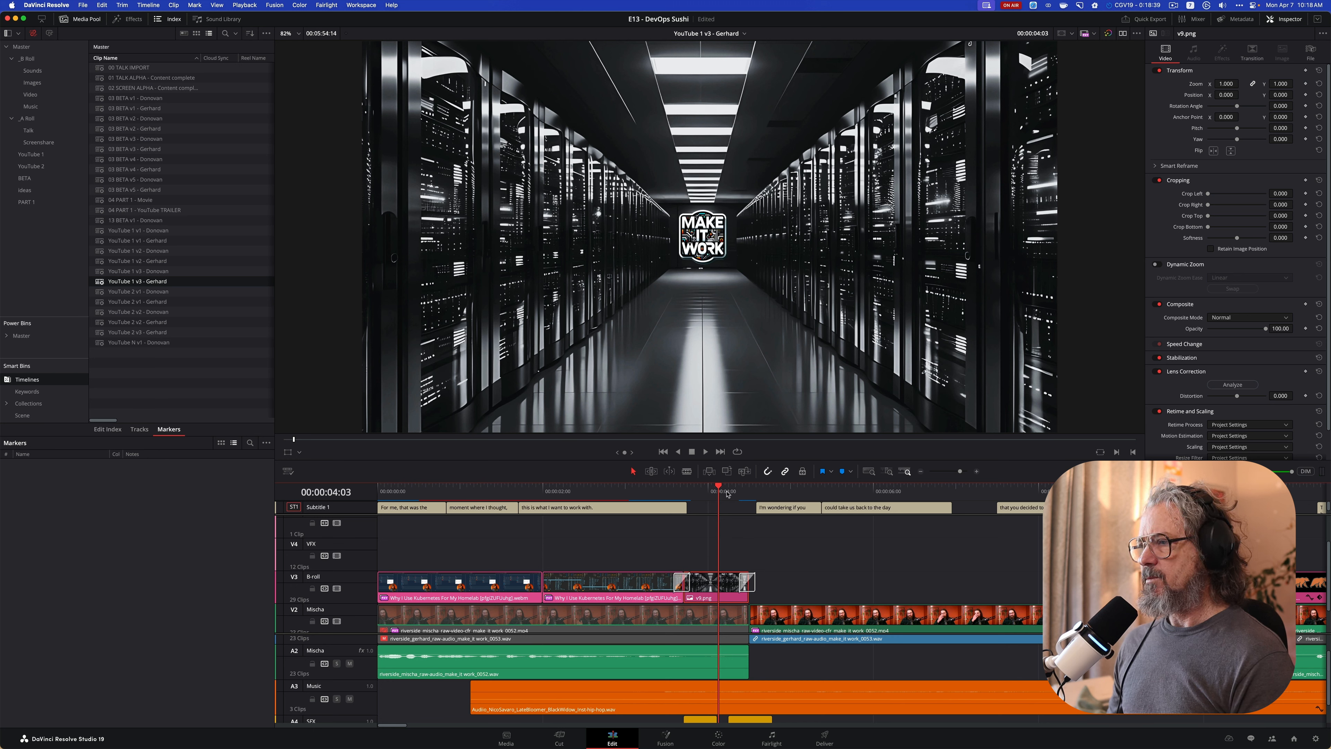
Place the playhead at 00:00:03:14 and display the settings of the Slide transition leading into v9.png
left_click_drag(719, 489, 673, 490)
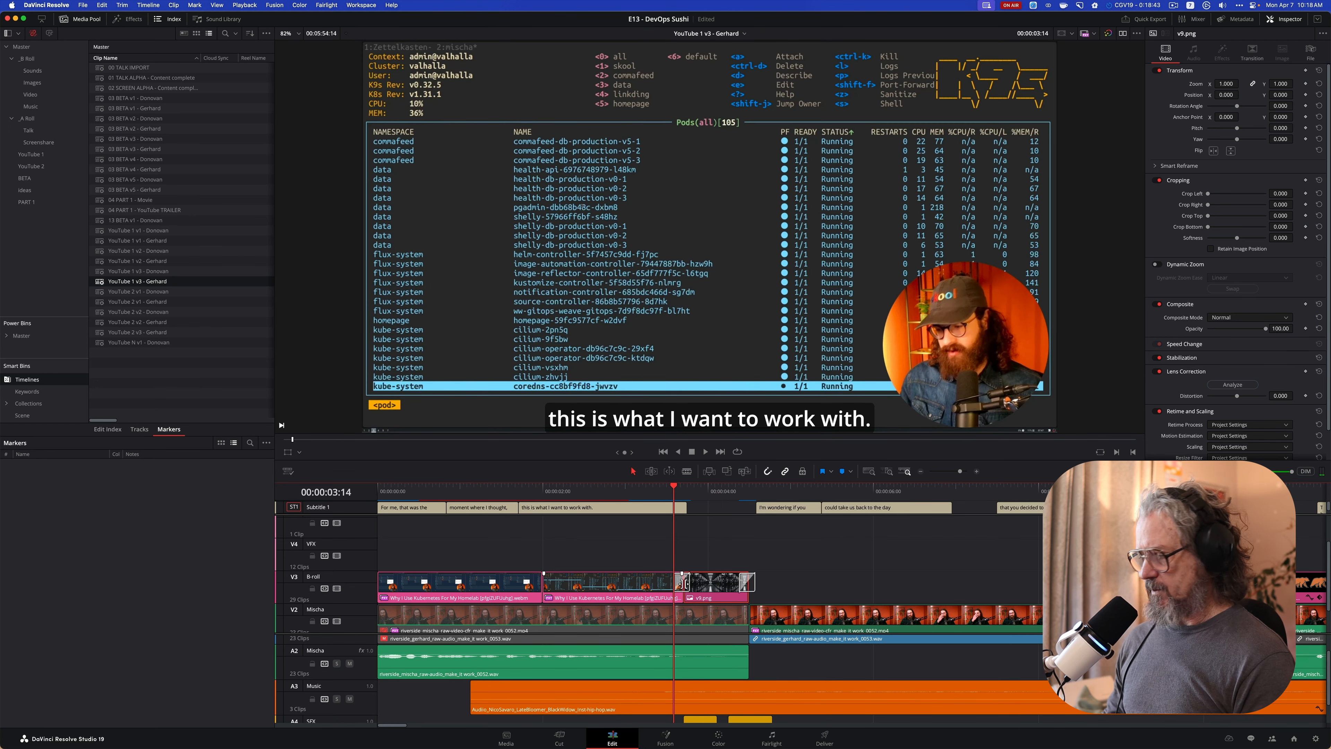
key("super+equal")
key("super+equal")
scroll(629, 584, "right", 10)
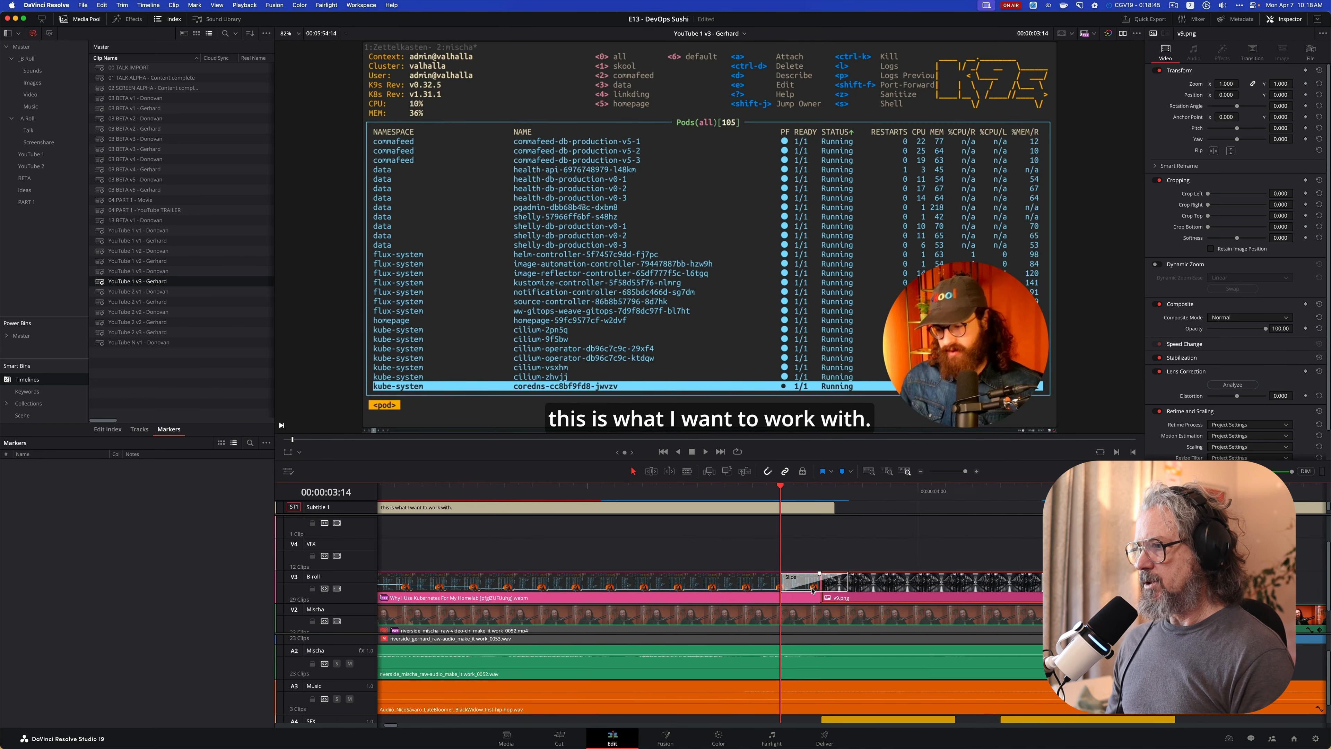
scroll(563, 583, "left", 3)
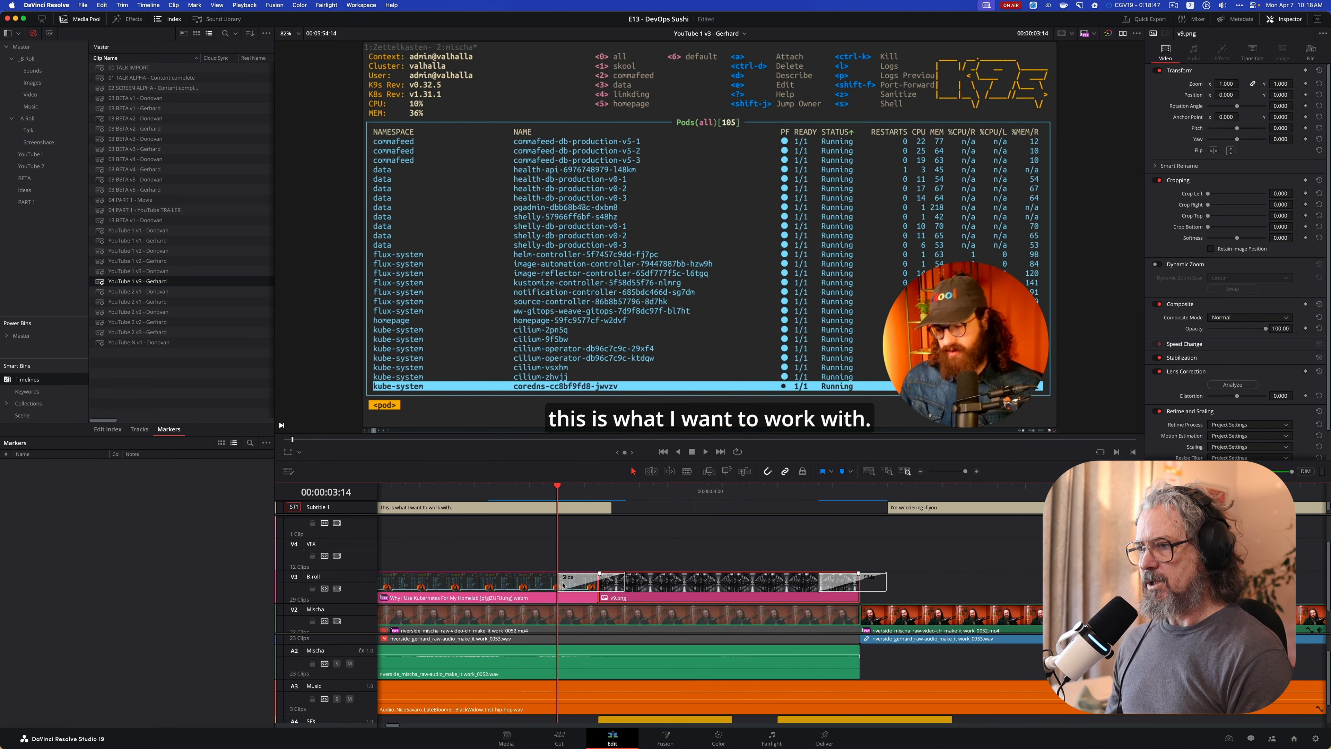
left_click(592, 581)
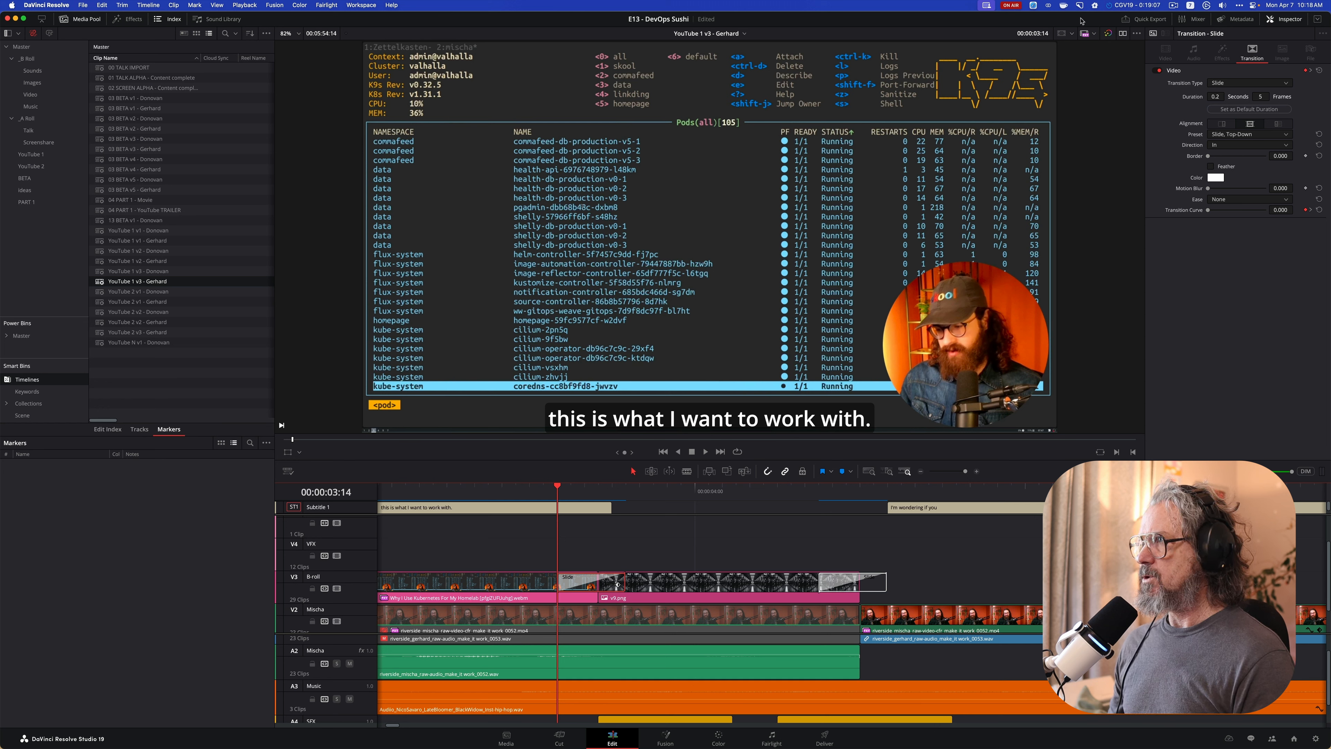
Capture a CleanShot screenshot of the area showing the Slide transition's settings
left_click(1079, 6)
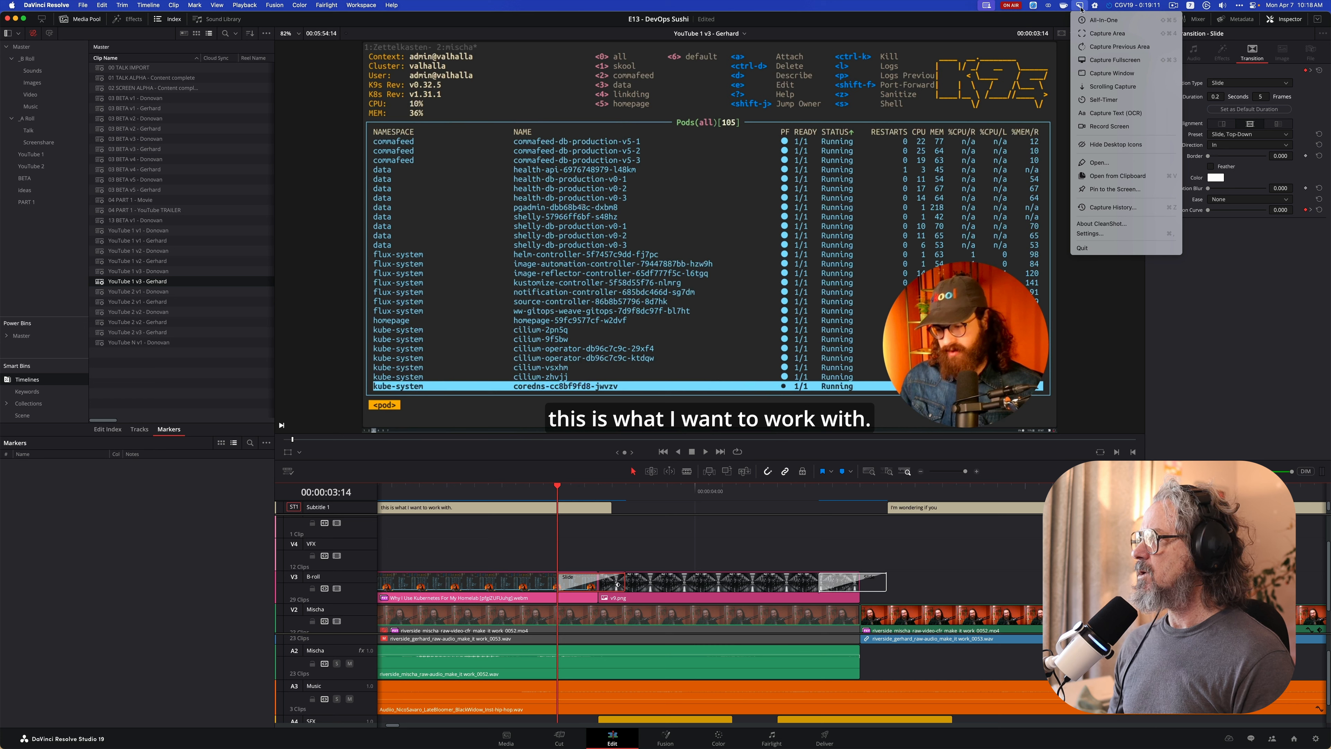
left_click(1080, 6)
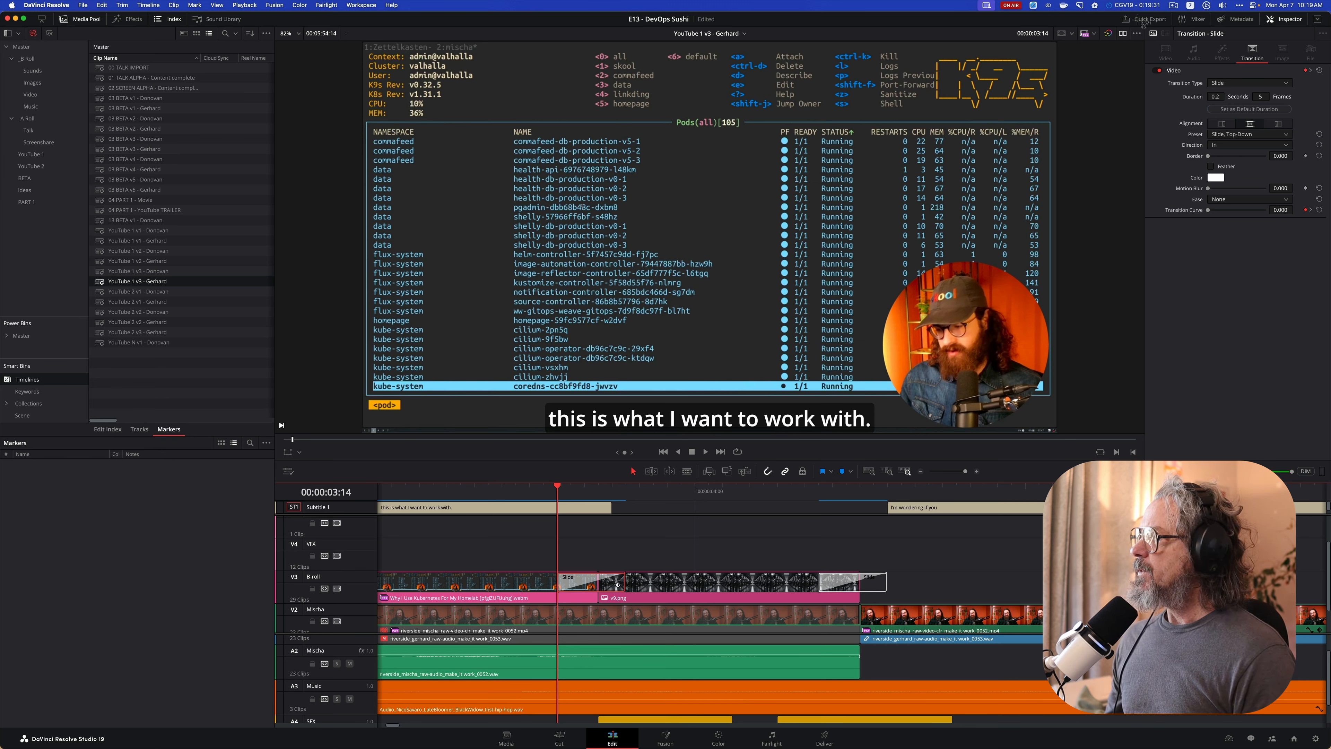
left_click_drag(1140, 16, 1328, 227)
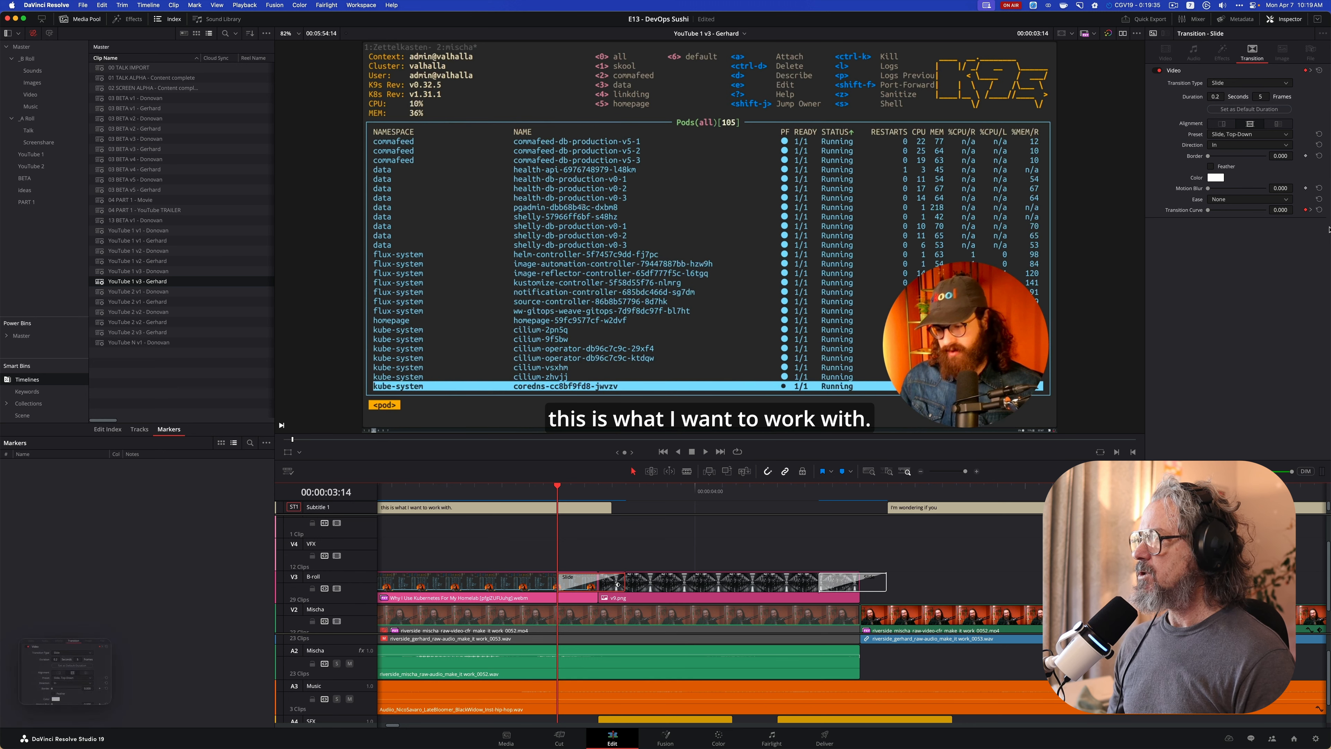
Pin the captured screenshot to the screen and place it directly below the live Slide transition settings
mouse_move(102, 652)
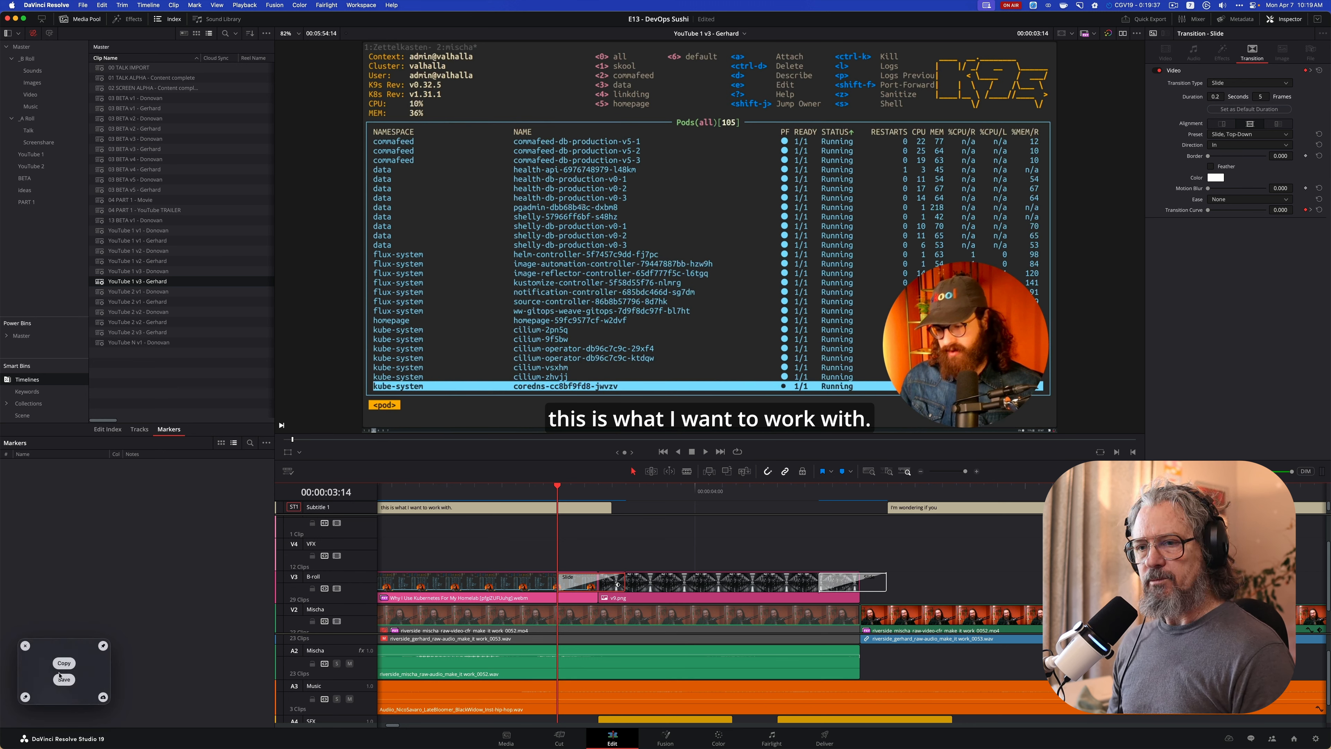
left_click(103, 647)
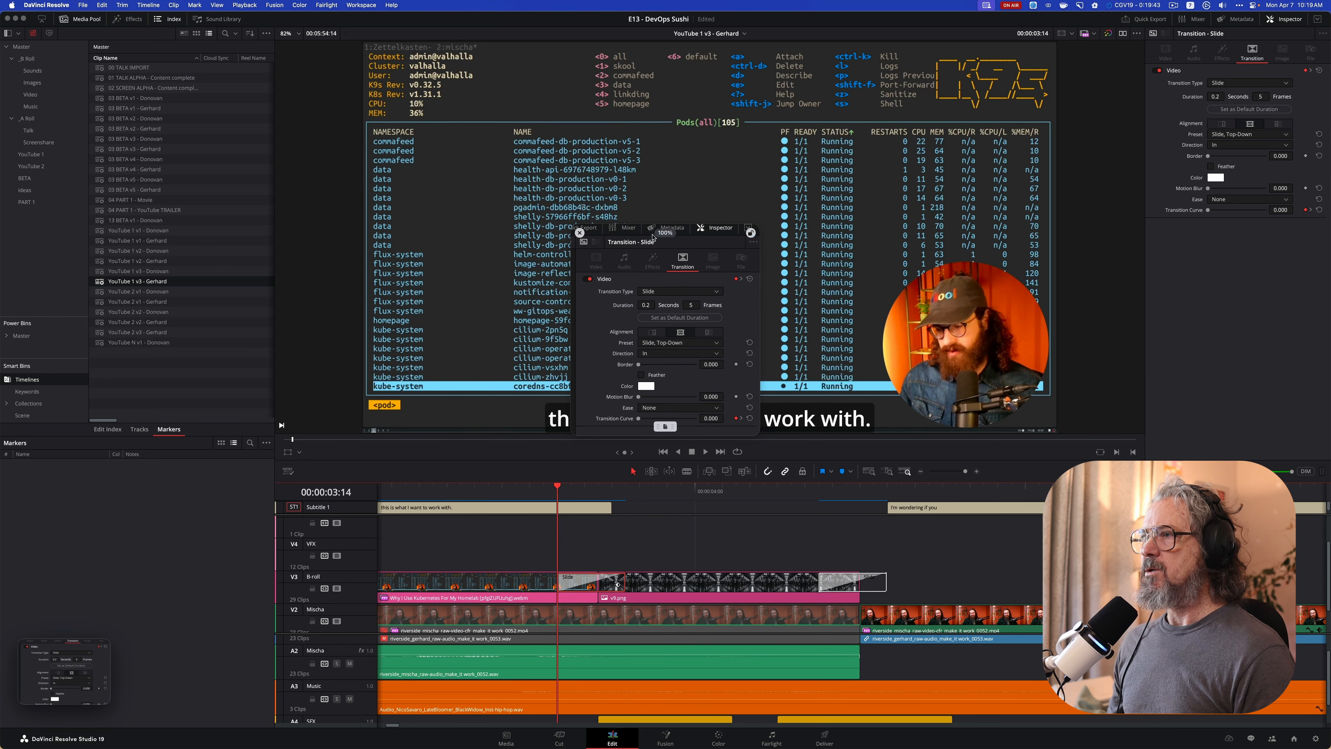
left_click_drag(652, 234, 1205, 268)
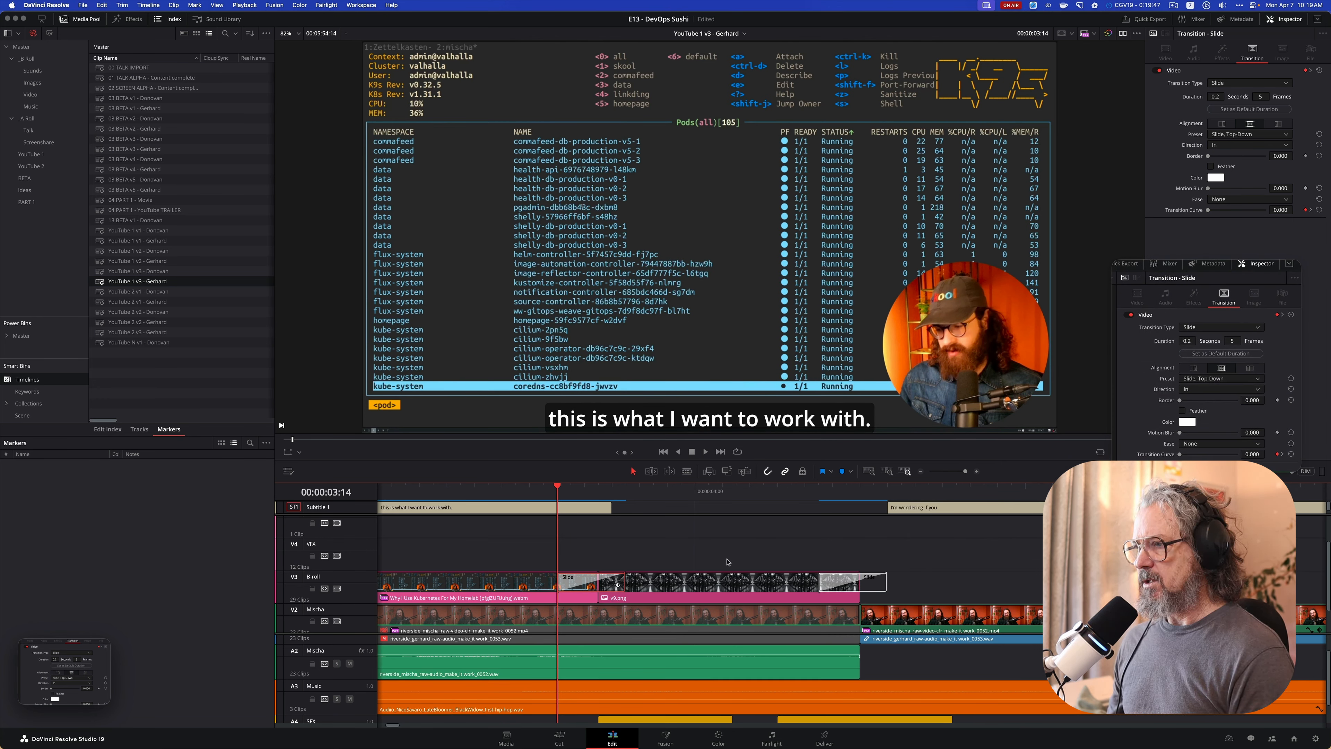
Select the v9.png clip and place the playhead at 00:00:04:00 to compare its start transition settings with the pinned capture
left_click(706, 580)
left_click(700, 500)
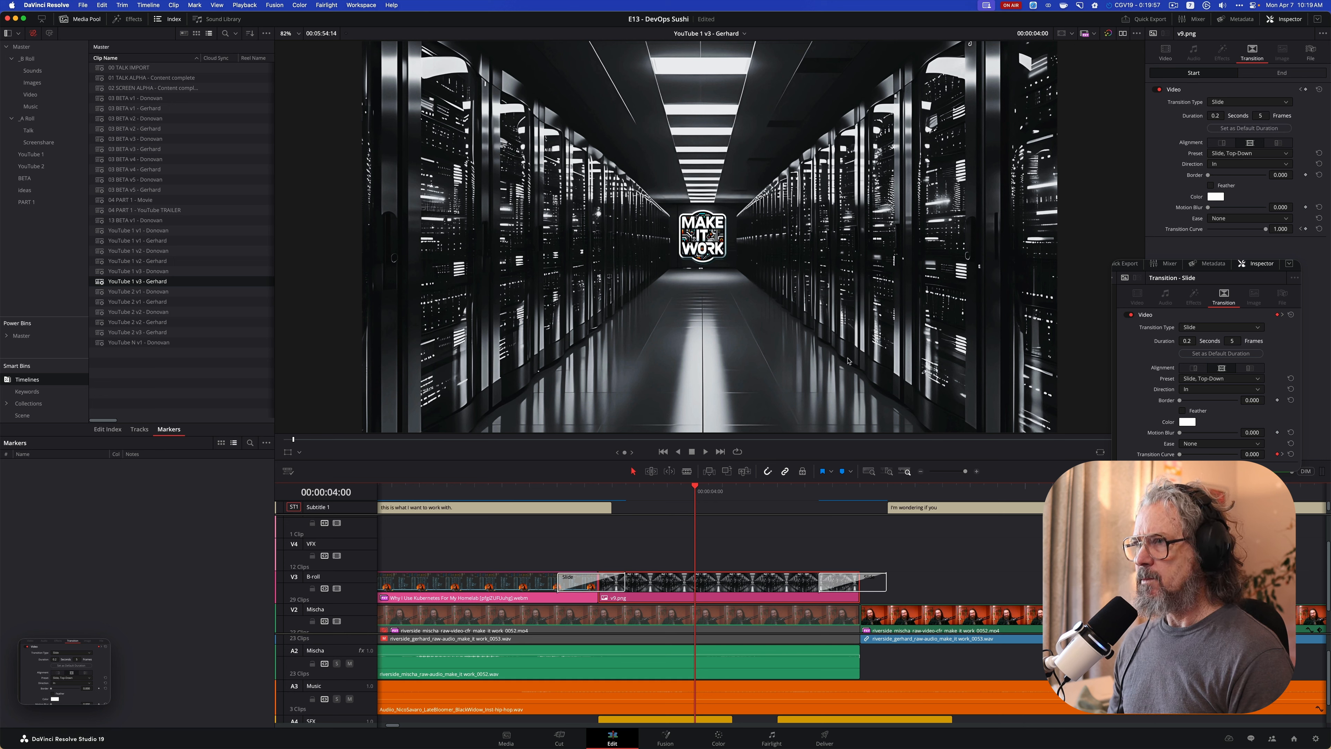
left_click(83, 5)
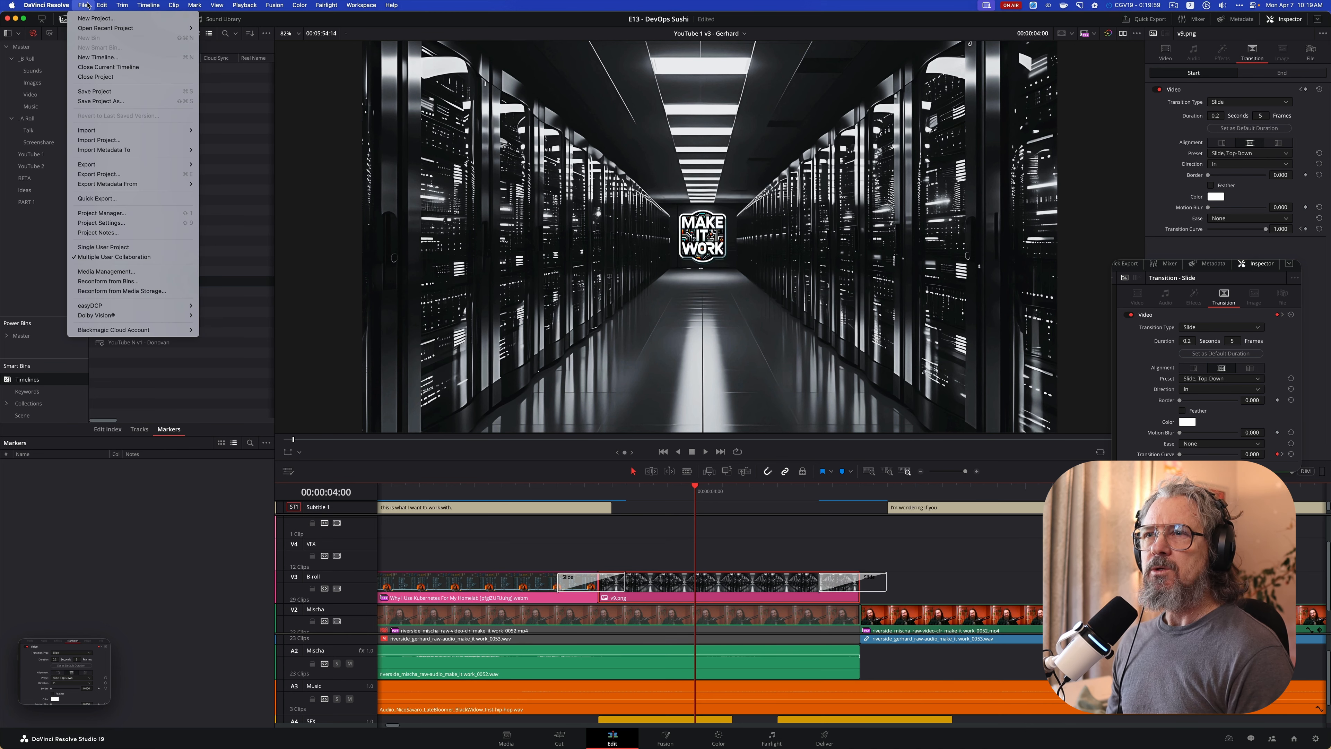
left_click(82, 4)
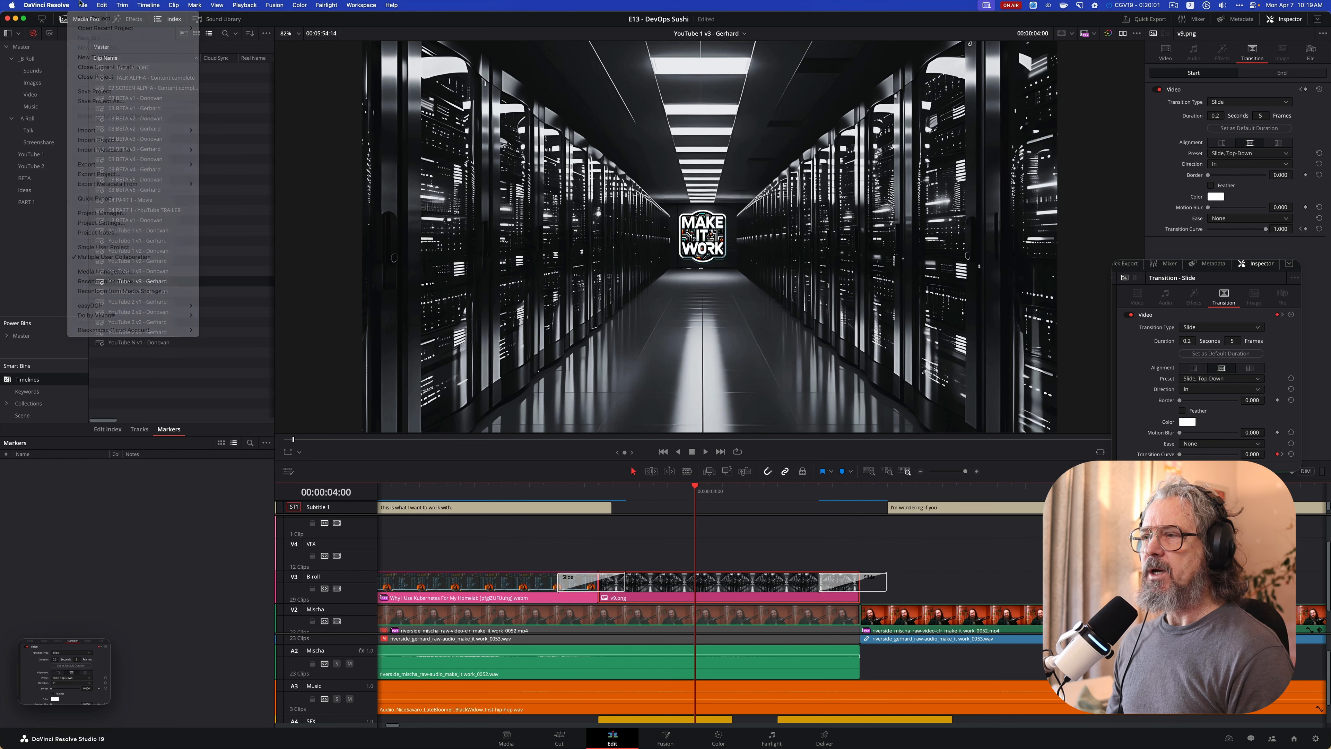
Play the v9.png Slide transitions on the timeline from 00:00:03:13 to about 00:00:04:23
left_click(545, 491)
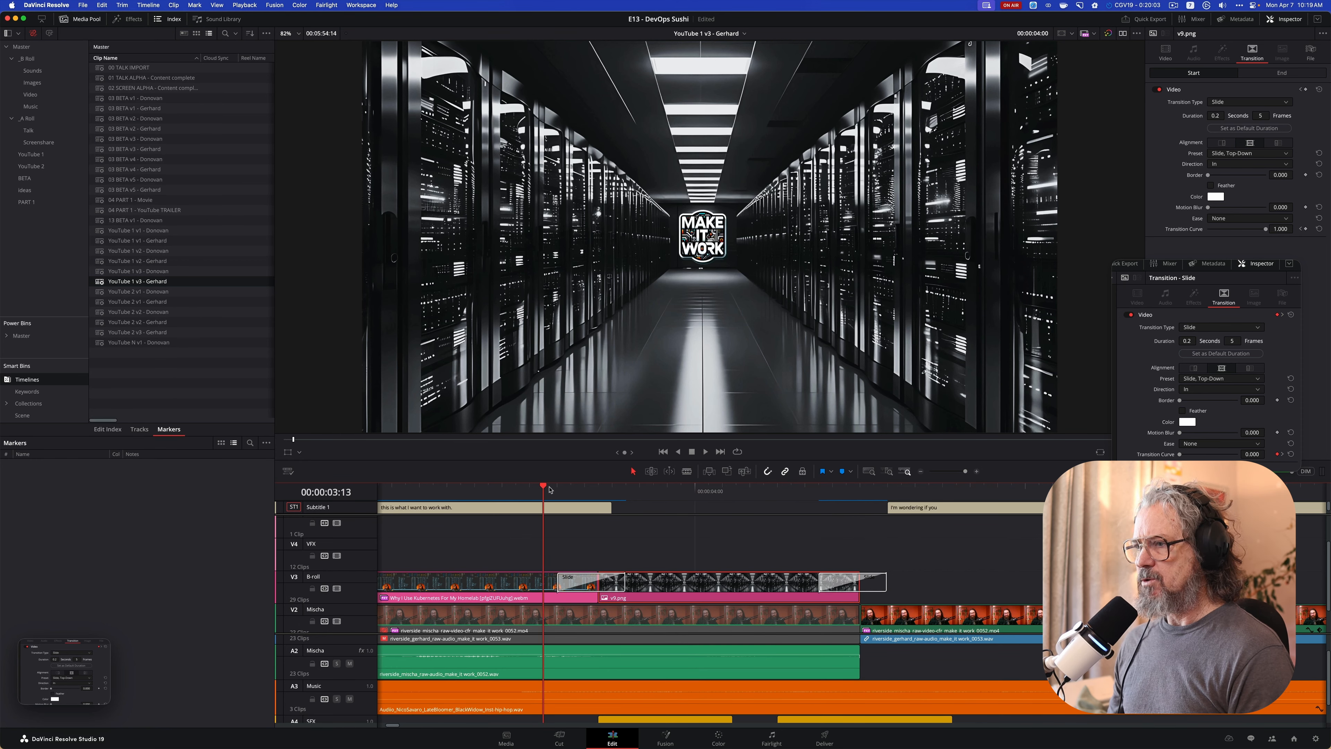
key("space")
key("space")
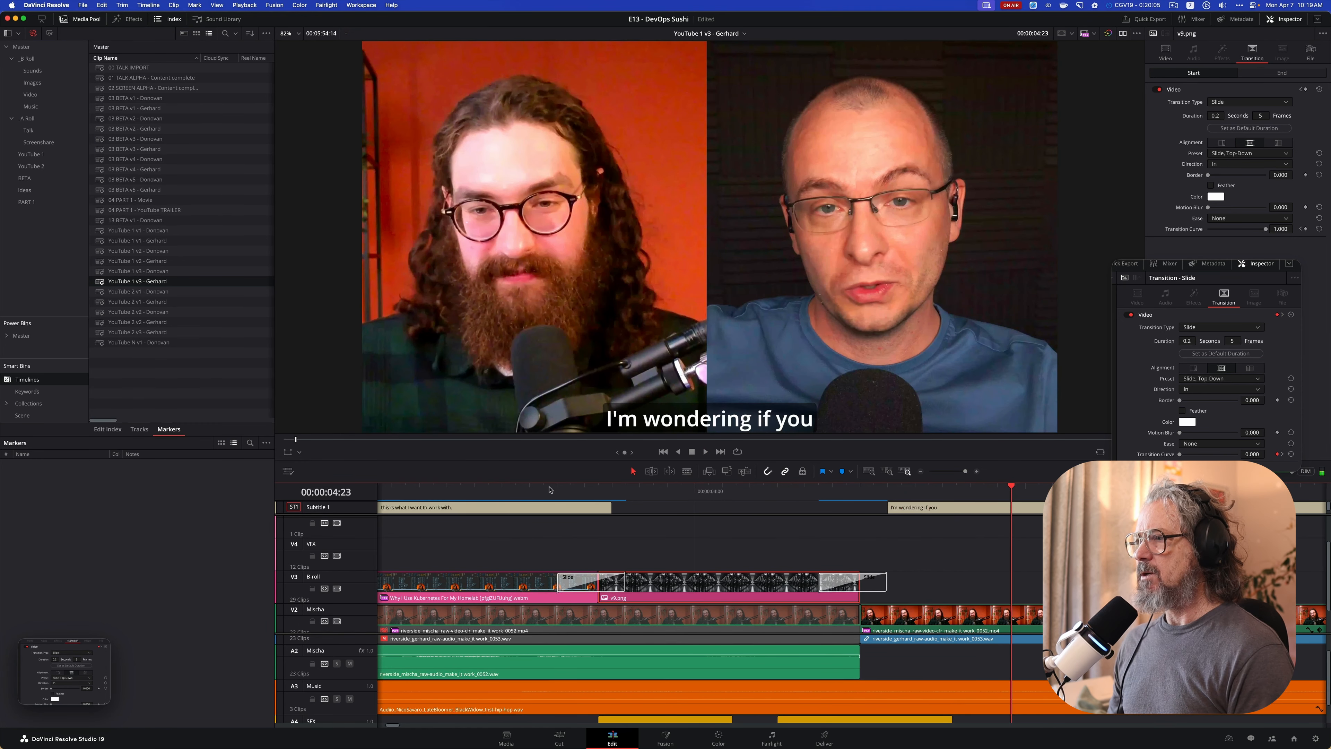
Inspect the two swoosh sound clips on the SFX track that accompany the v9.png transitions
scroll(735, 610, "down", 2)
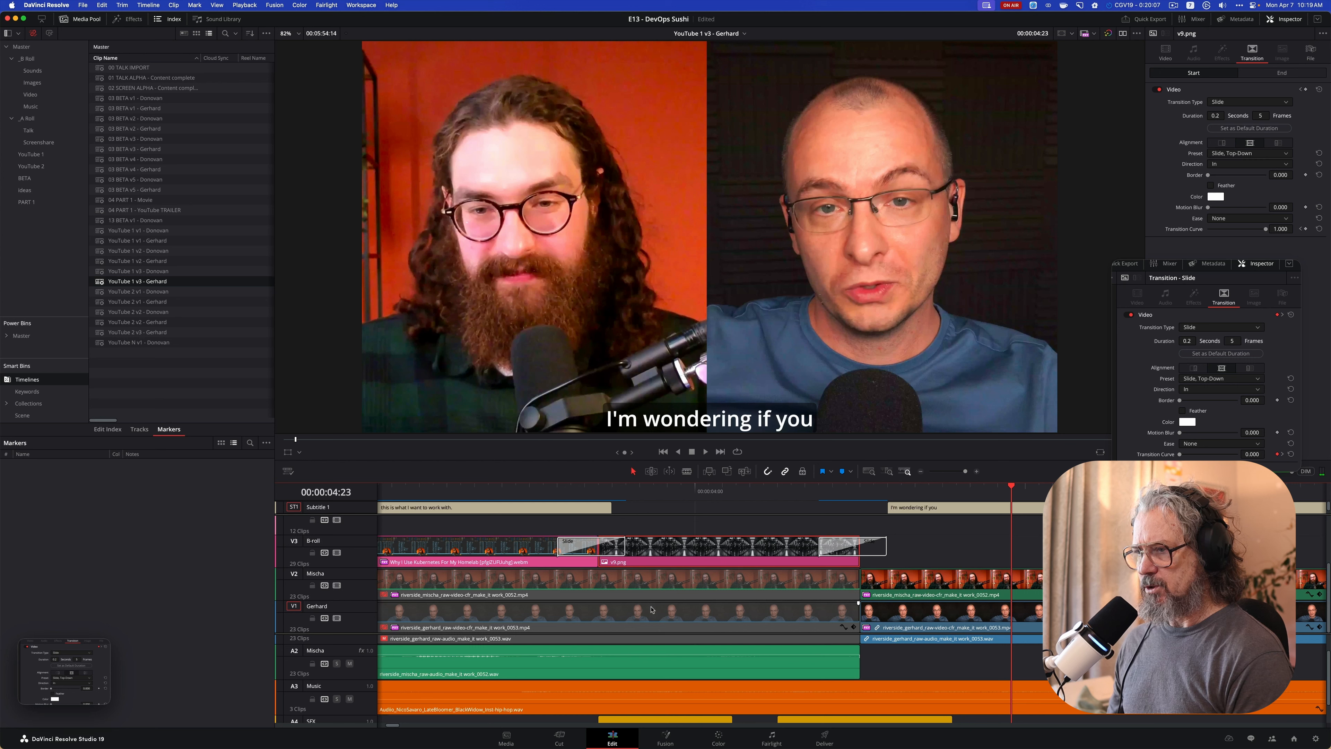
scroll(640, 642, "down", 2)
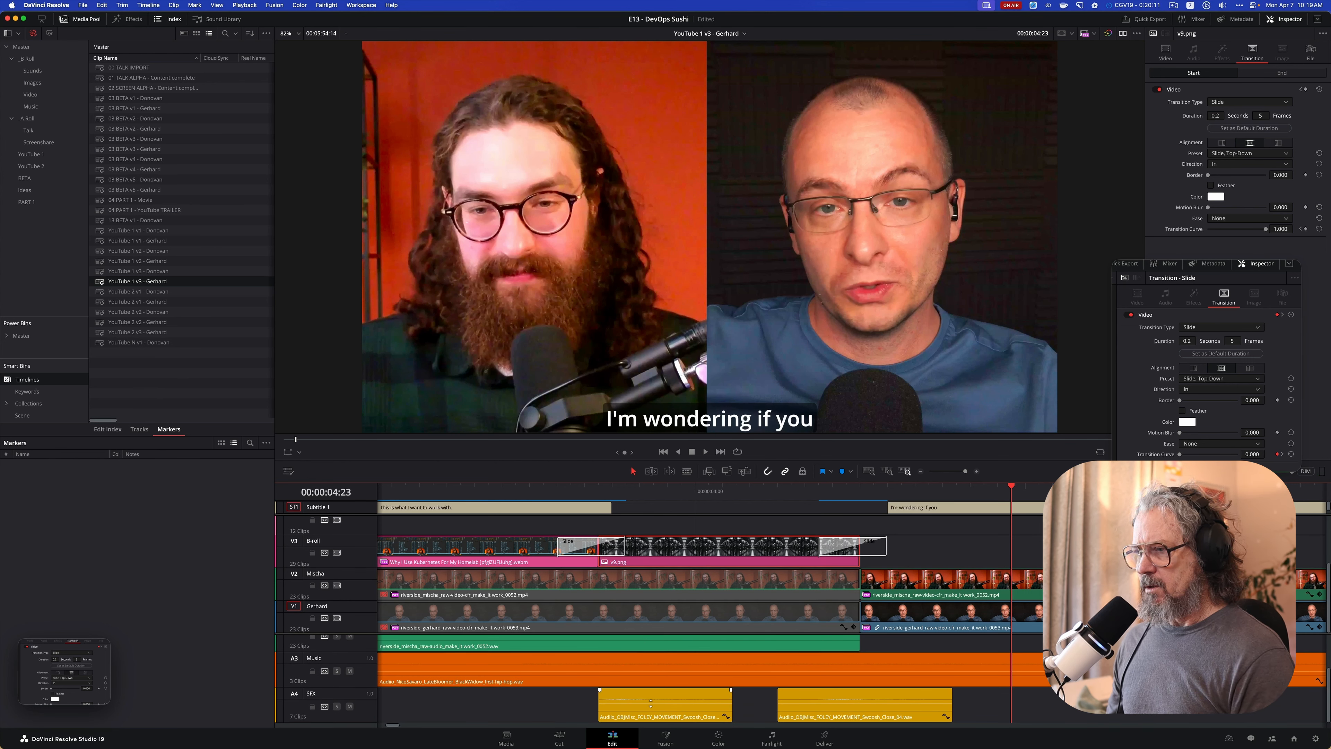
left_click(632, 720)
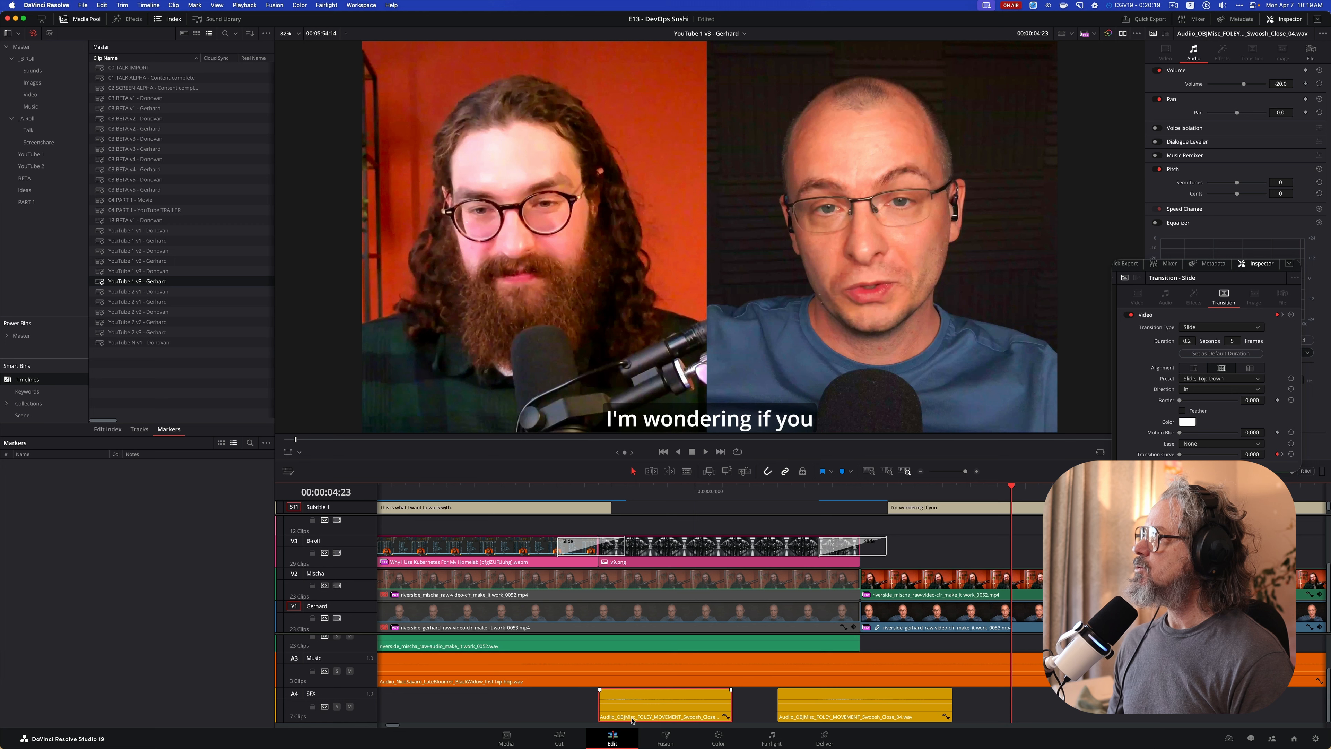
left_click(798, 712)
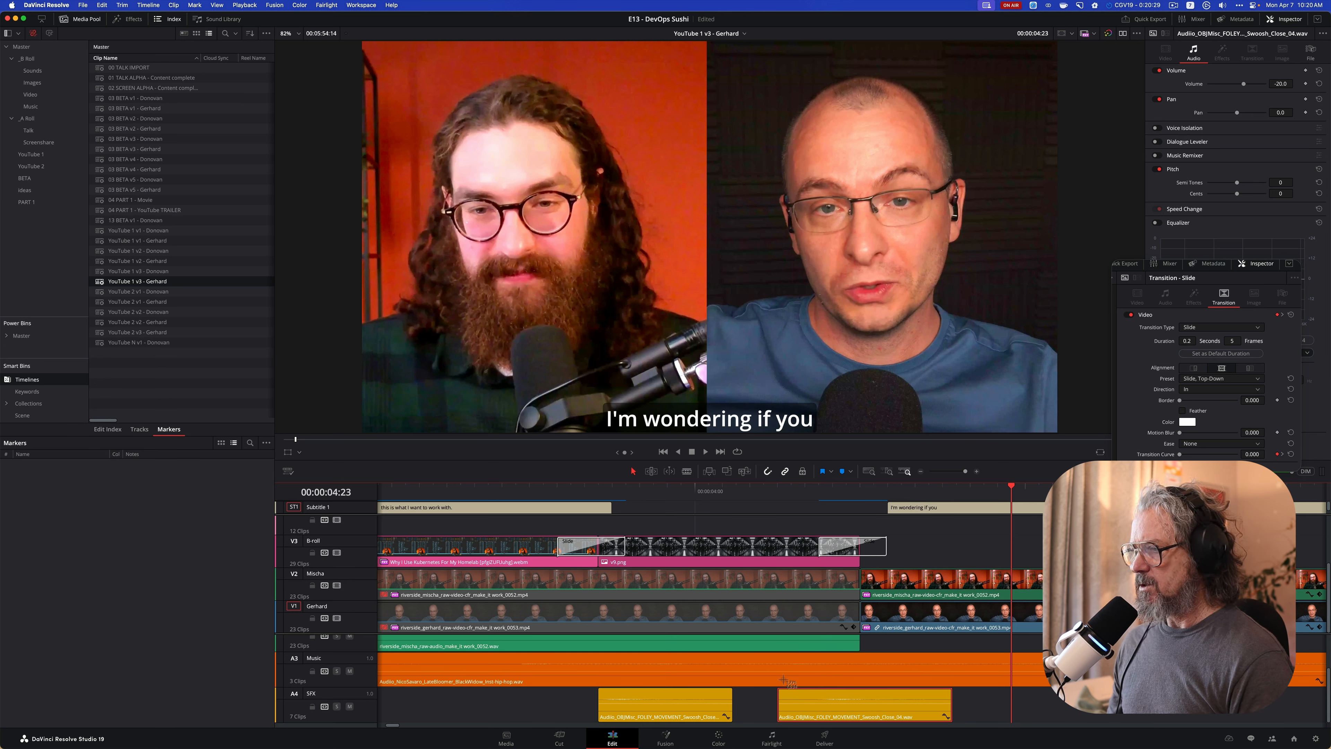
Capture a screenshot of the second swoosh clip, pin it to the screen and place it directly above the pinned Slide settings
left_click_drag(771, 681, 926, 727)
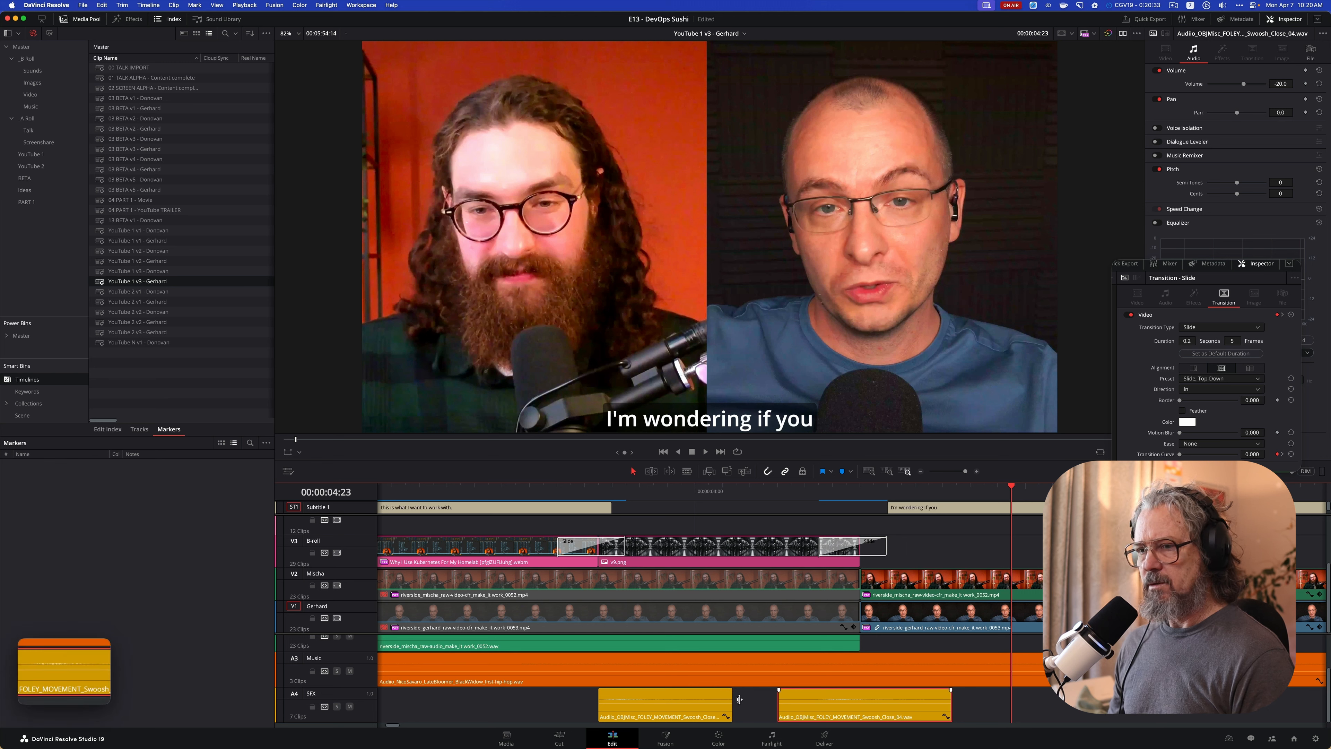
left_click(103, 646)
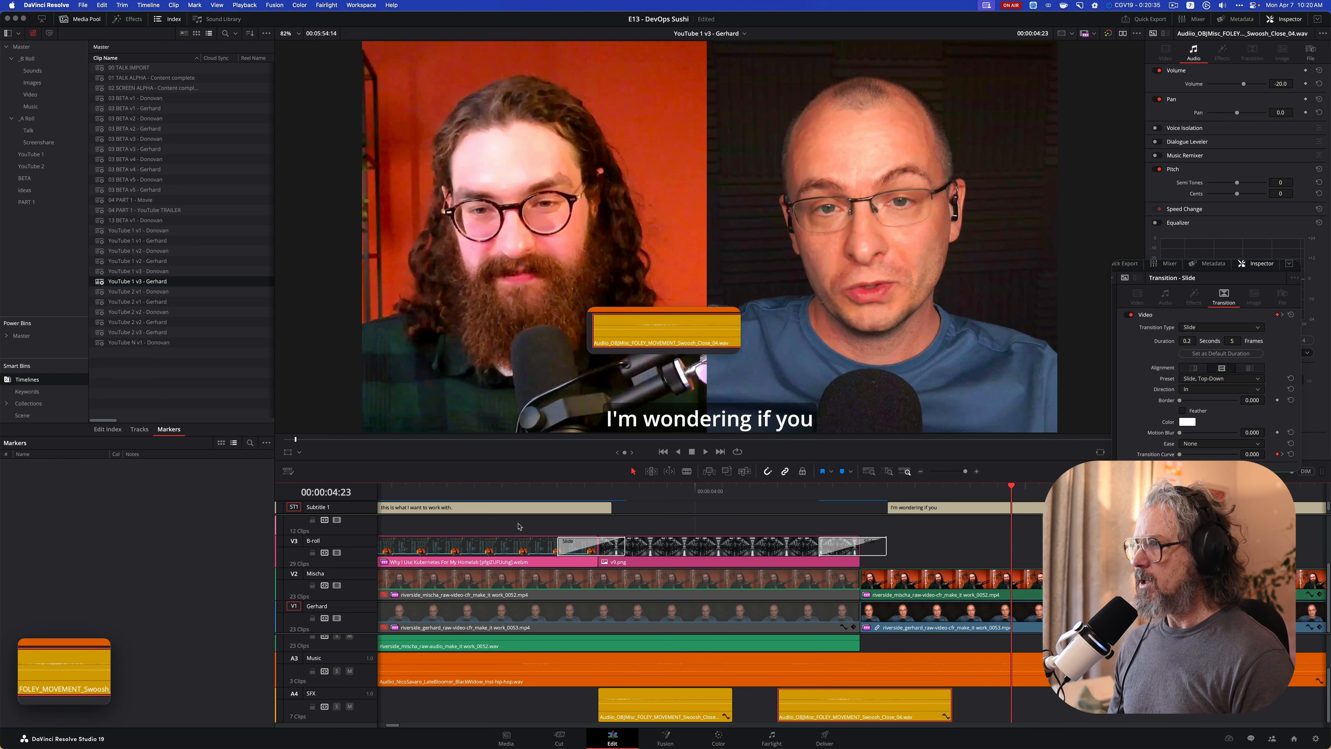
left_click_drag(689, 327, 1209, 227)
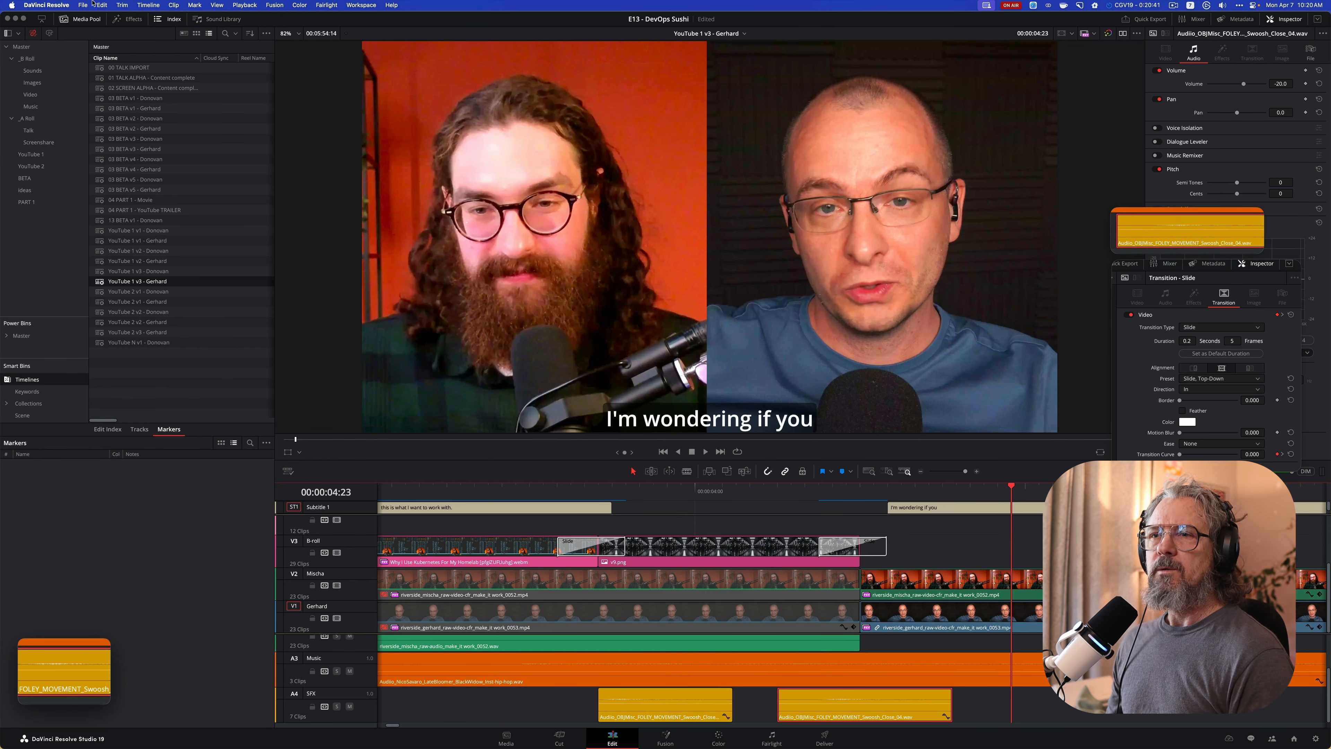
Enlarge the Power Bins area, open the Sounds bin under _B Roll and widen its Clip Name column
left_click_drag(51, 319, 52, 216)
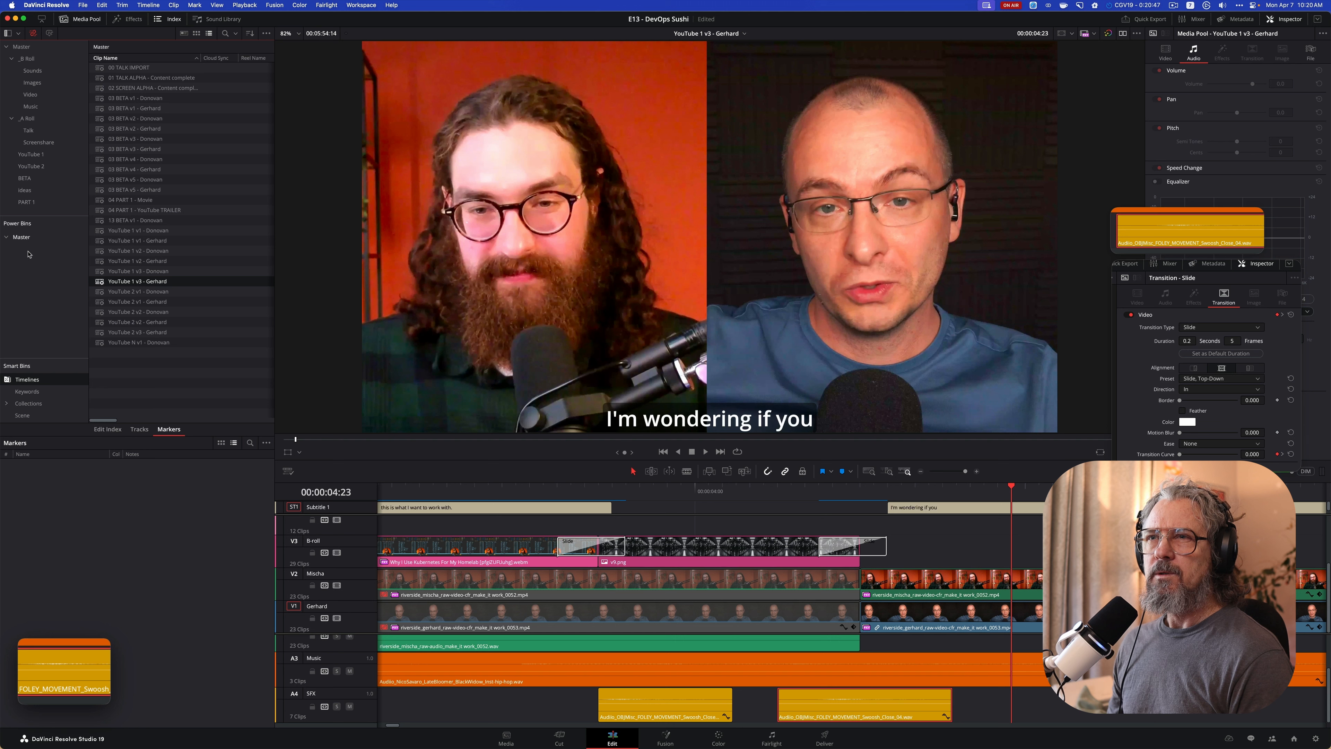
left_click(32, 71)
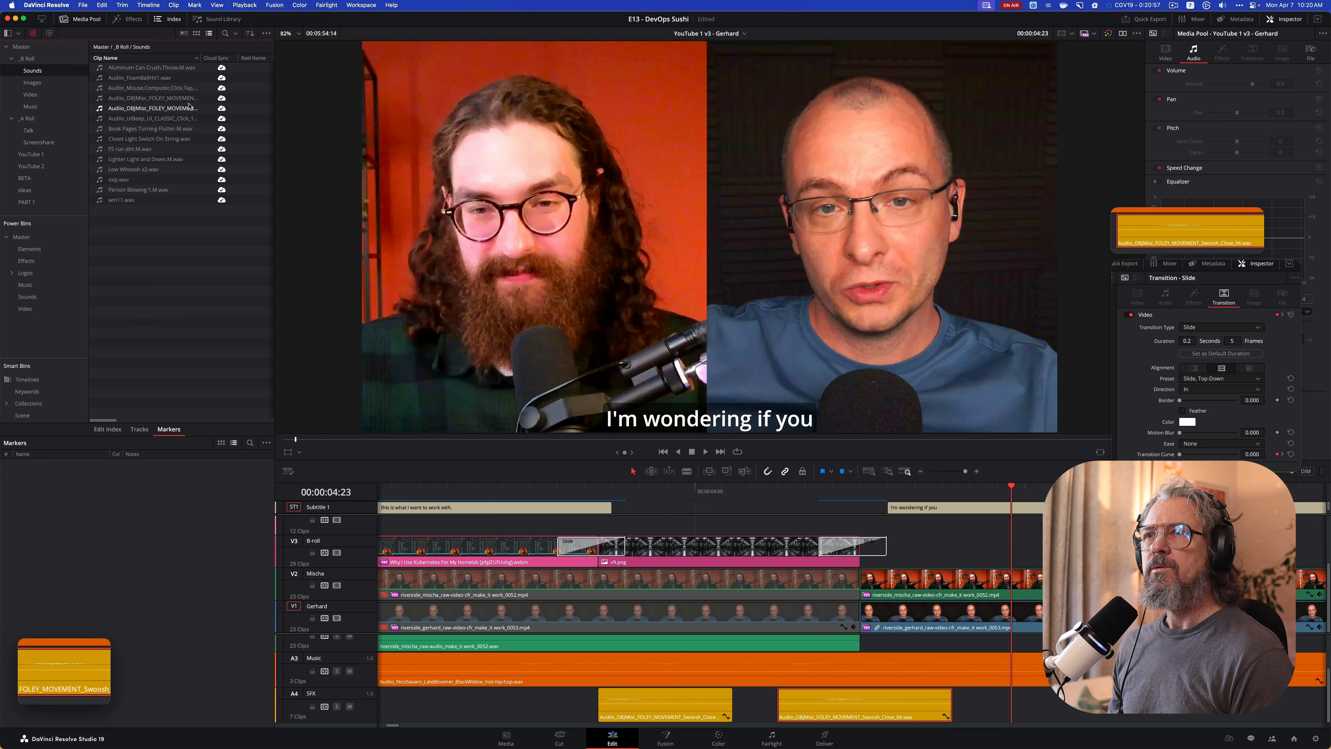
left_click_drag(201, 58, 240, 68)
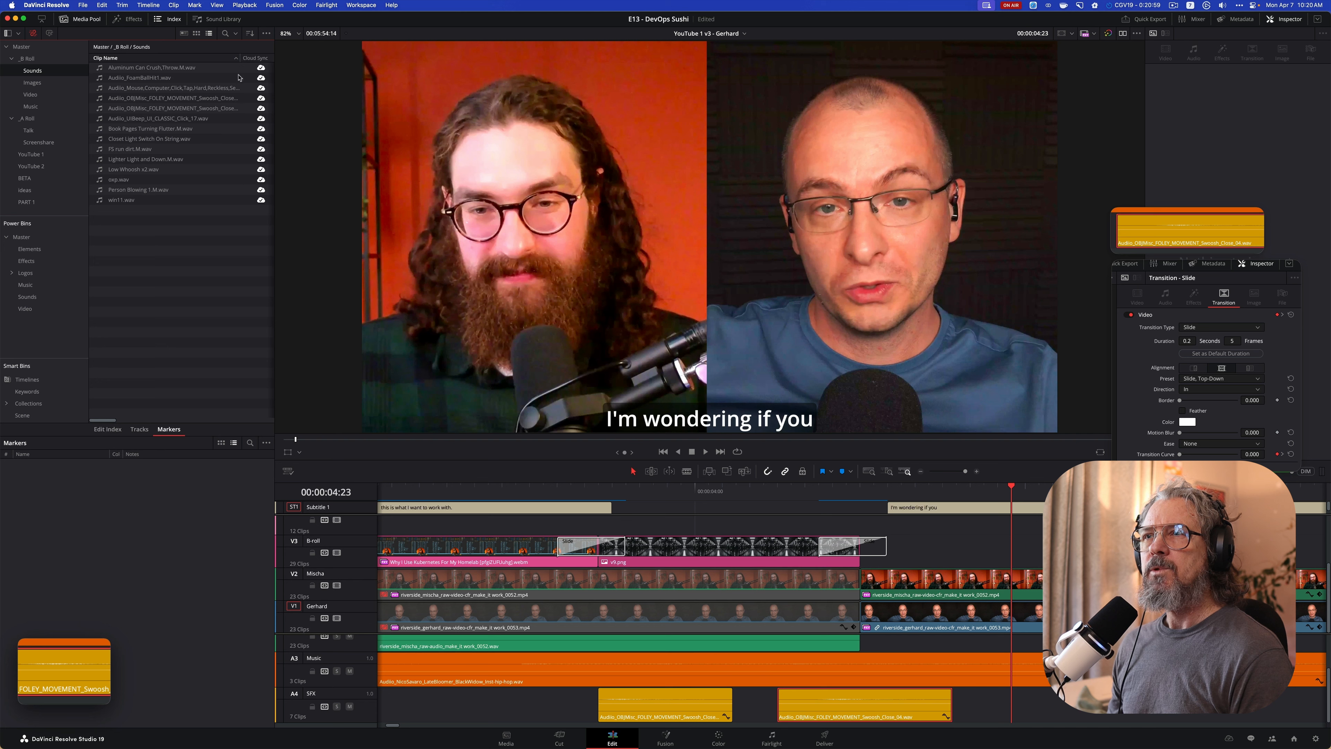
scroll(215, 109, "right", 2)
scroll(158, 105, "left", 2)
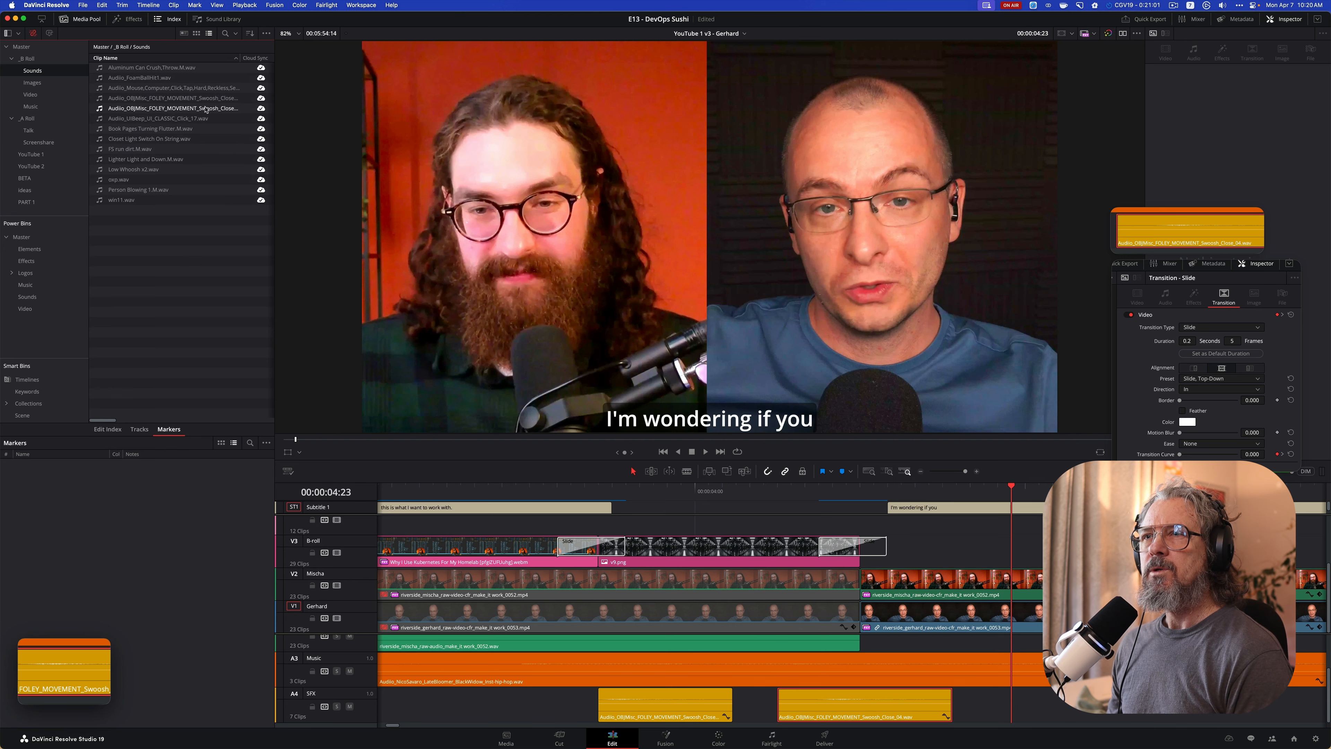
Reveal the source file of Audio_OBJMisc_FOLEY_MOVEMENT_Swoosh_Close_04.wav in Finder
left_click(101, 100)
right_click(102, 101)
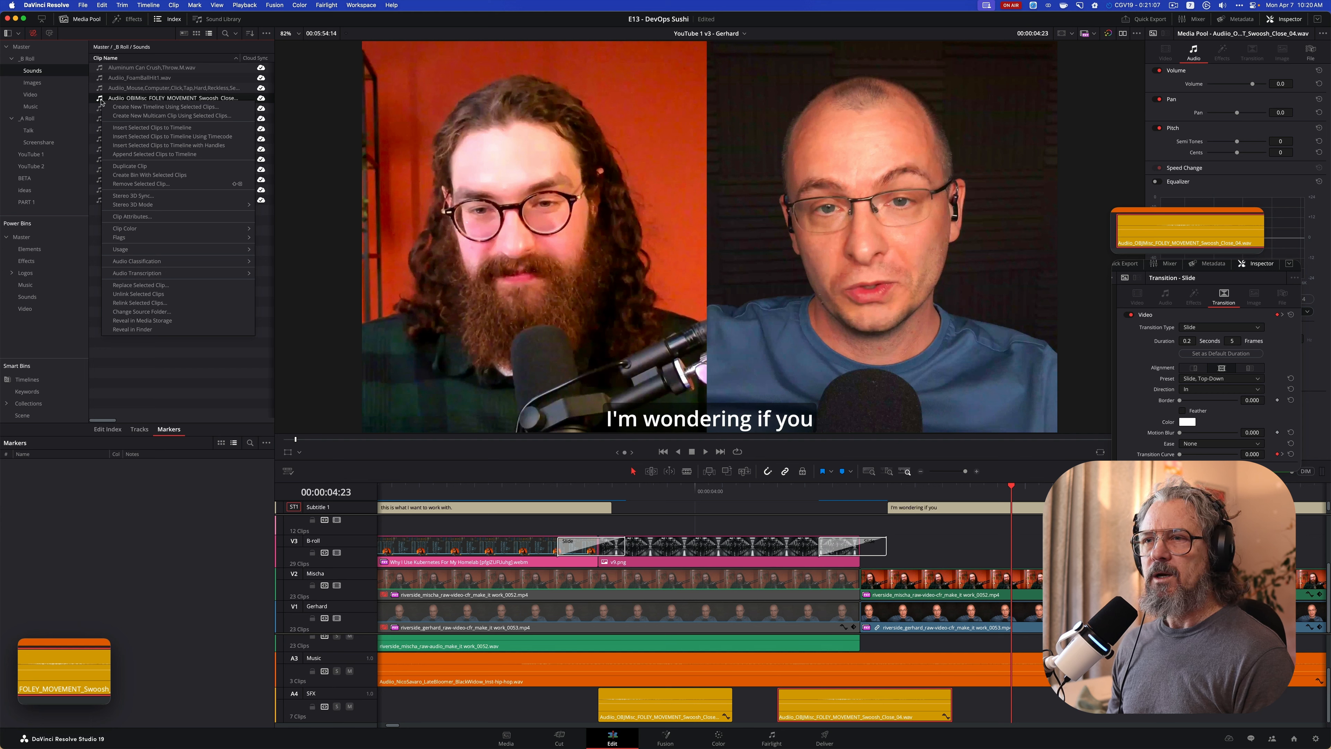
left_click(187, 331)
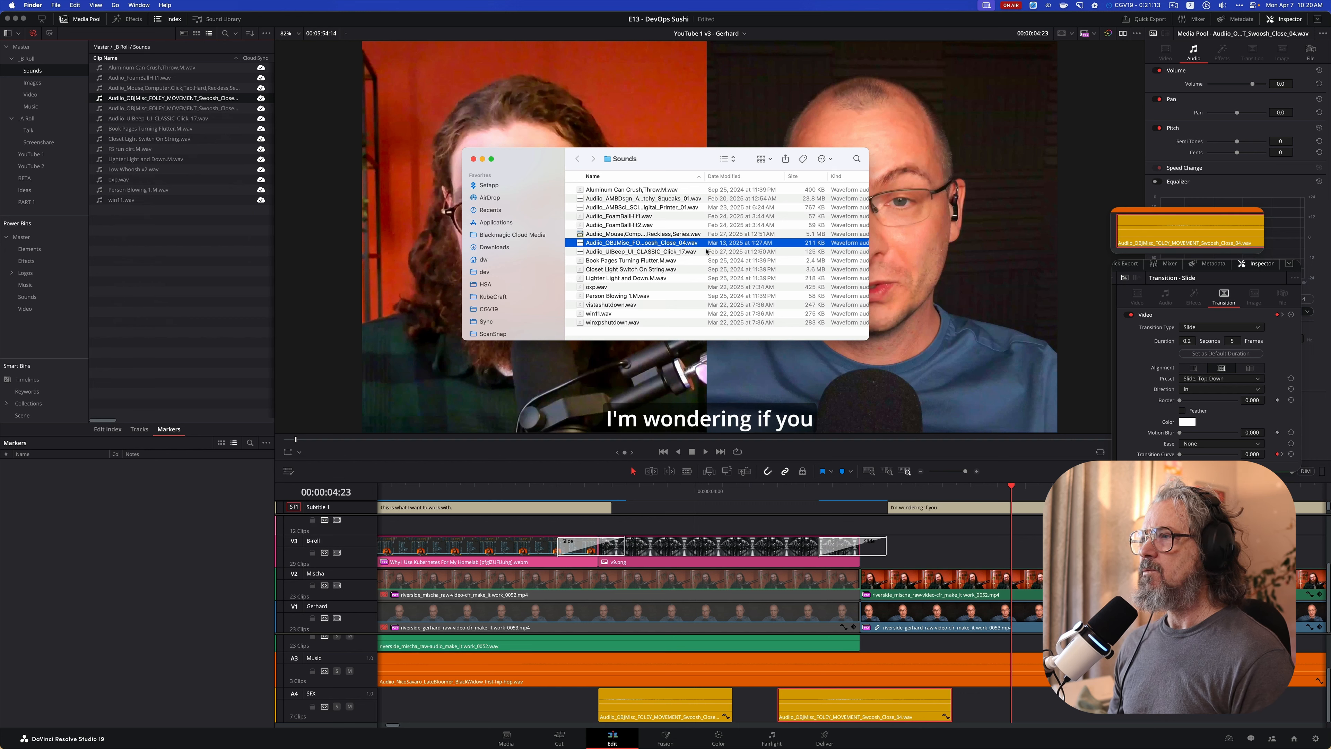
Widen the Name column in the Finder Sounds folder and stash the Swoosh_Close_04.wav file on the drop shelf
left_click_drag(704, 176, 775, 180)
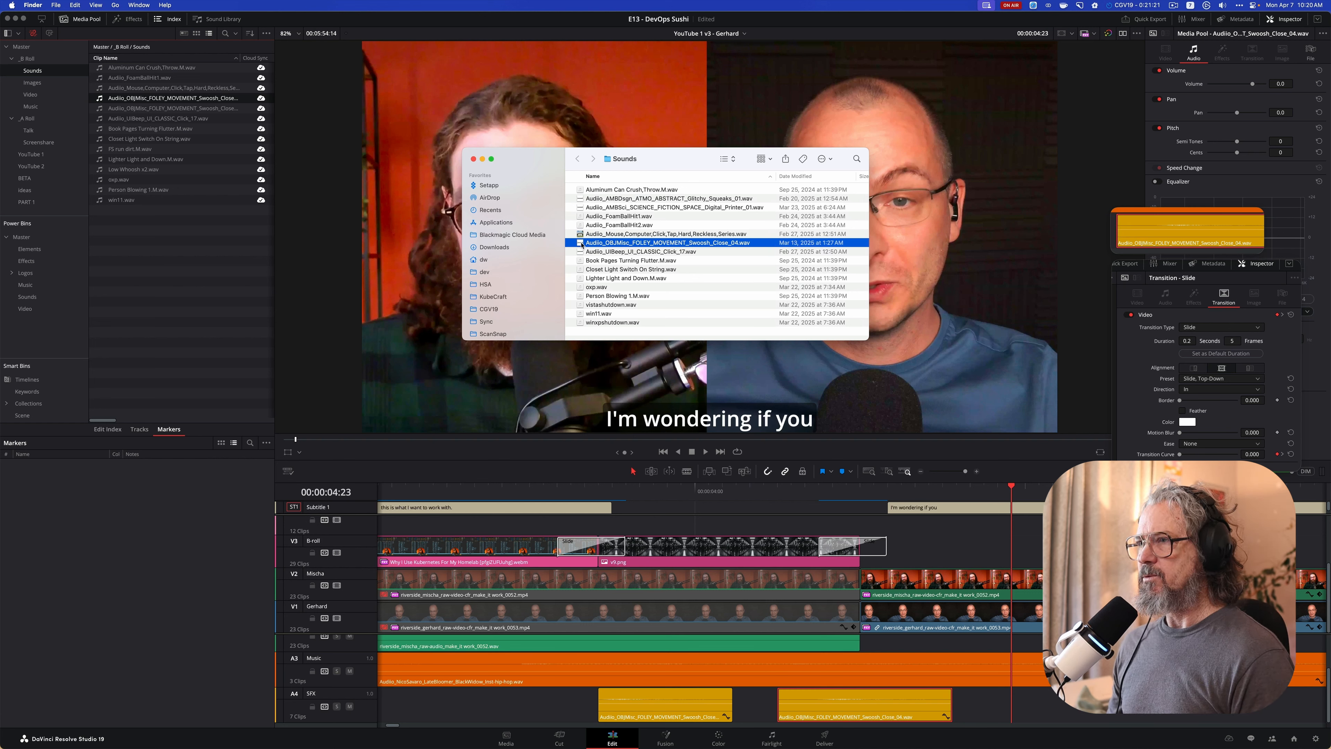
scroll(528, 258, "down", 2)
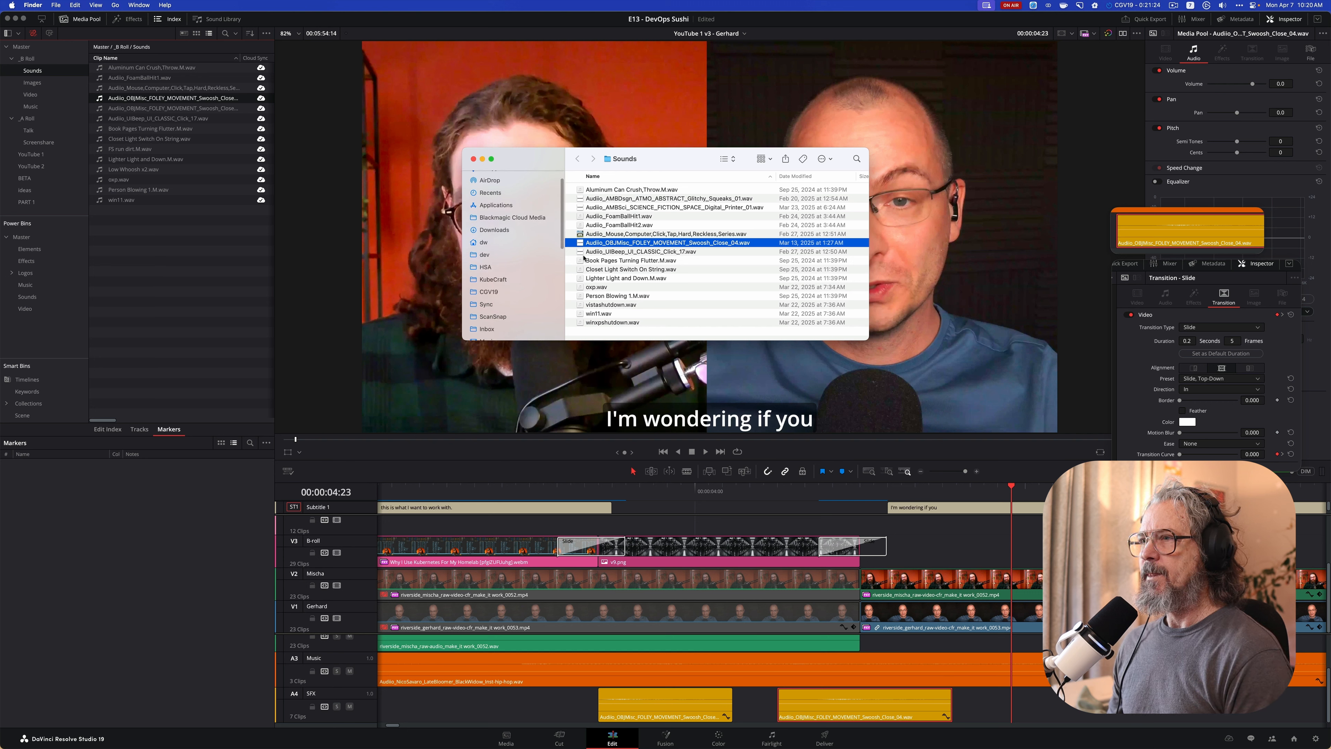
scroll(564, 256, "down", 1)
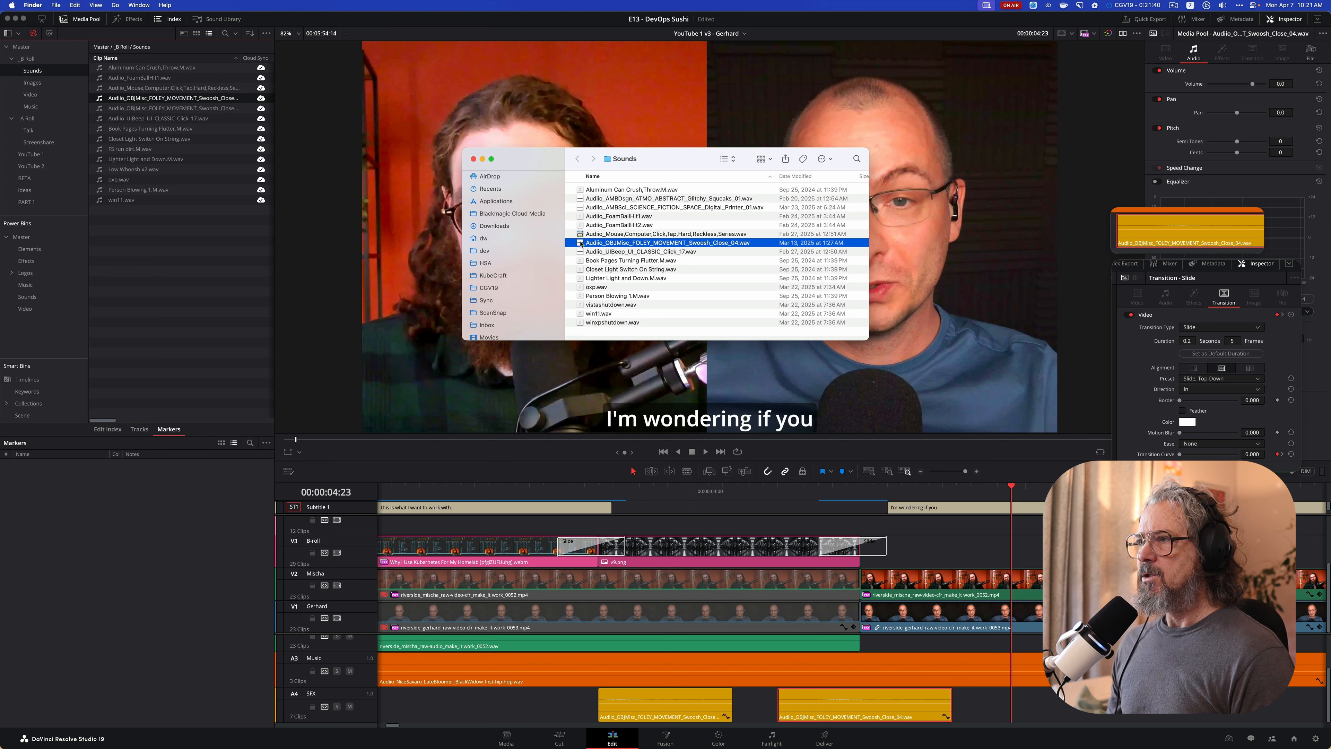
left_click_drag(581, 244, 37, 722)
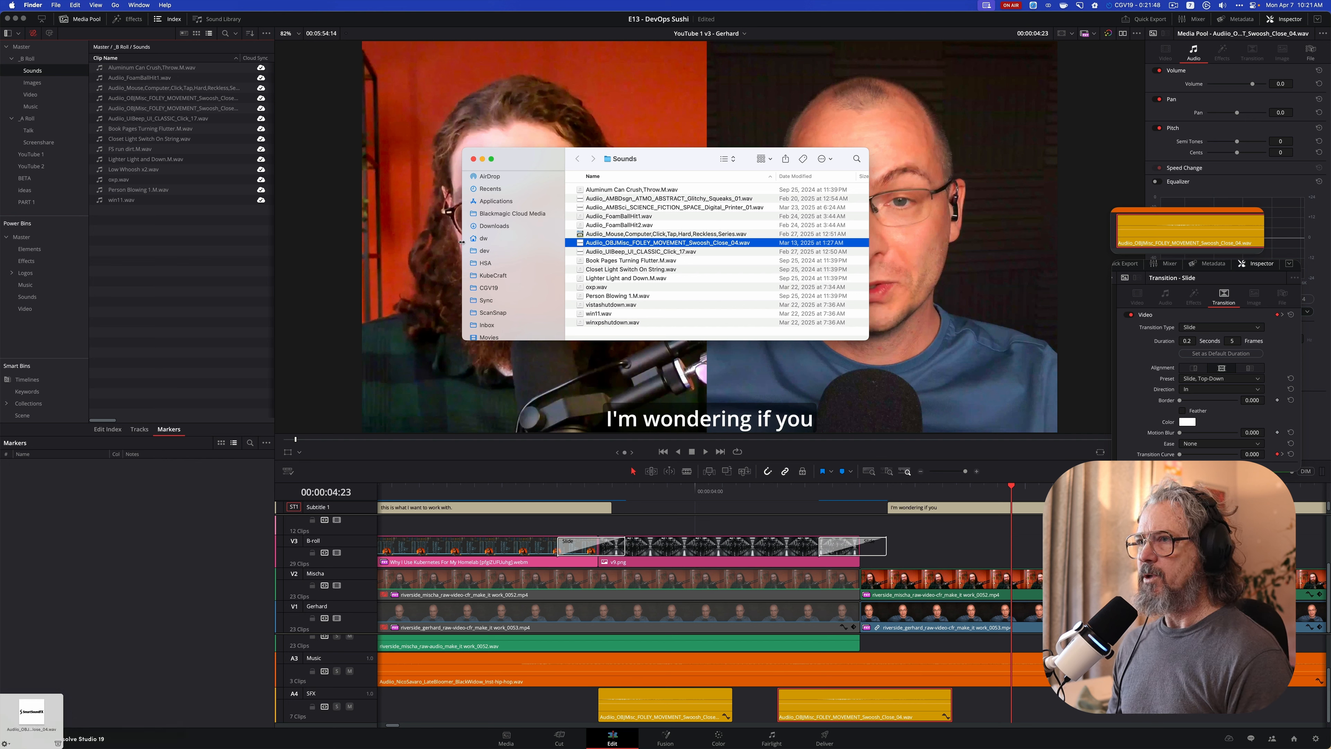
Switch to ForkLift and open the CGV19 folder under Resolve > Projects > KubeCraft
key("super+Tab")
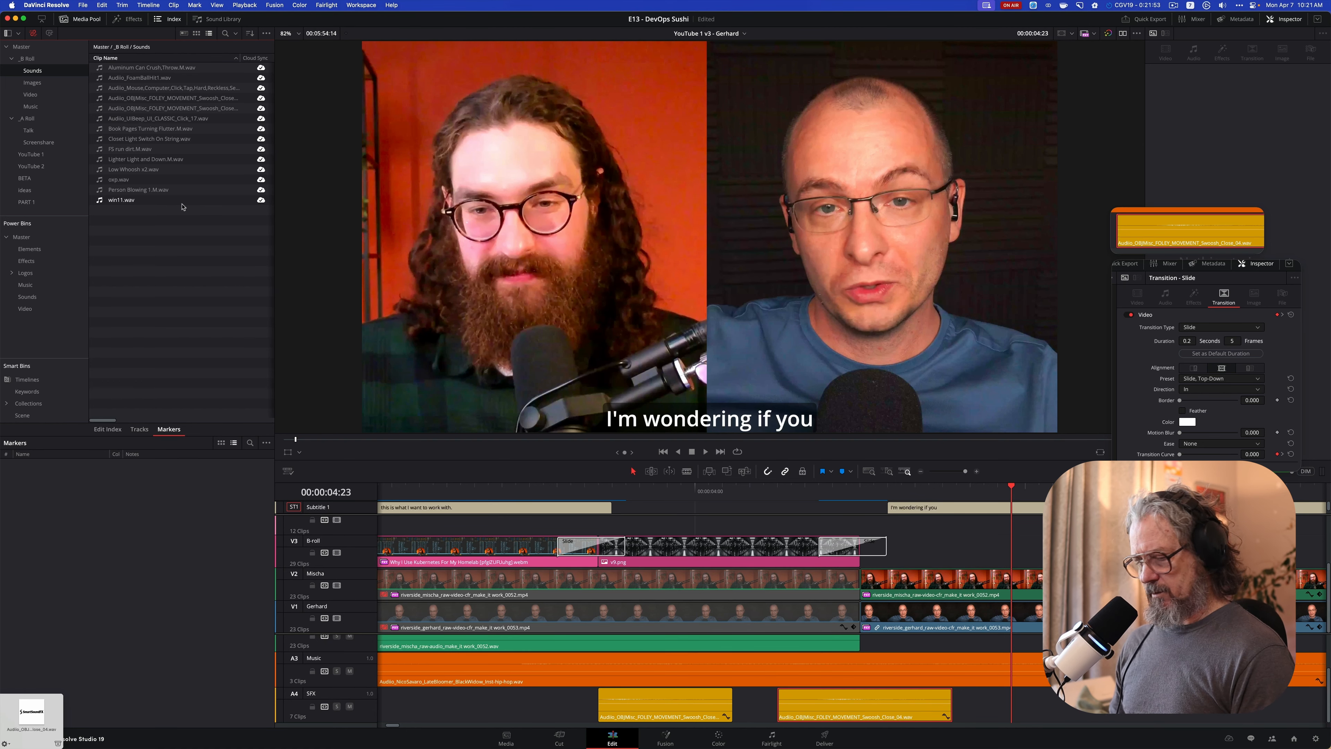
key("super+Tab")
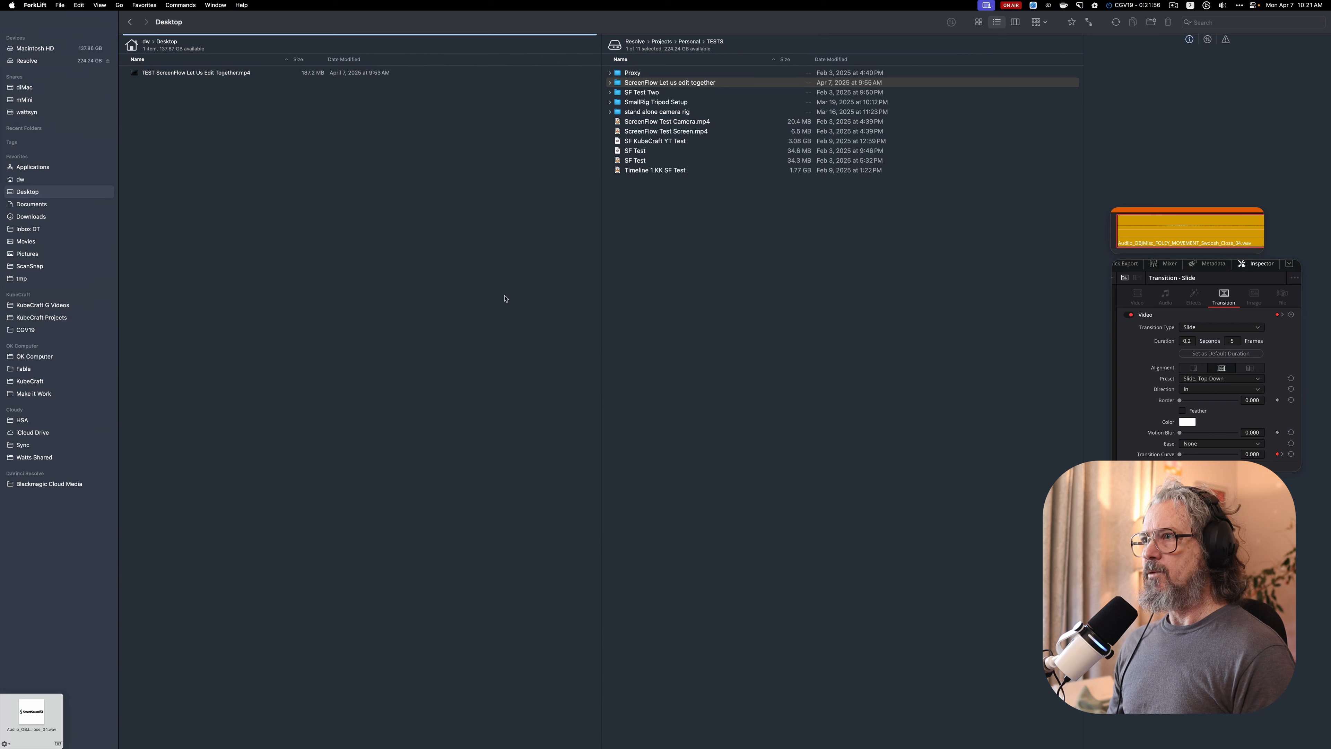
left_click(639, 246)
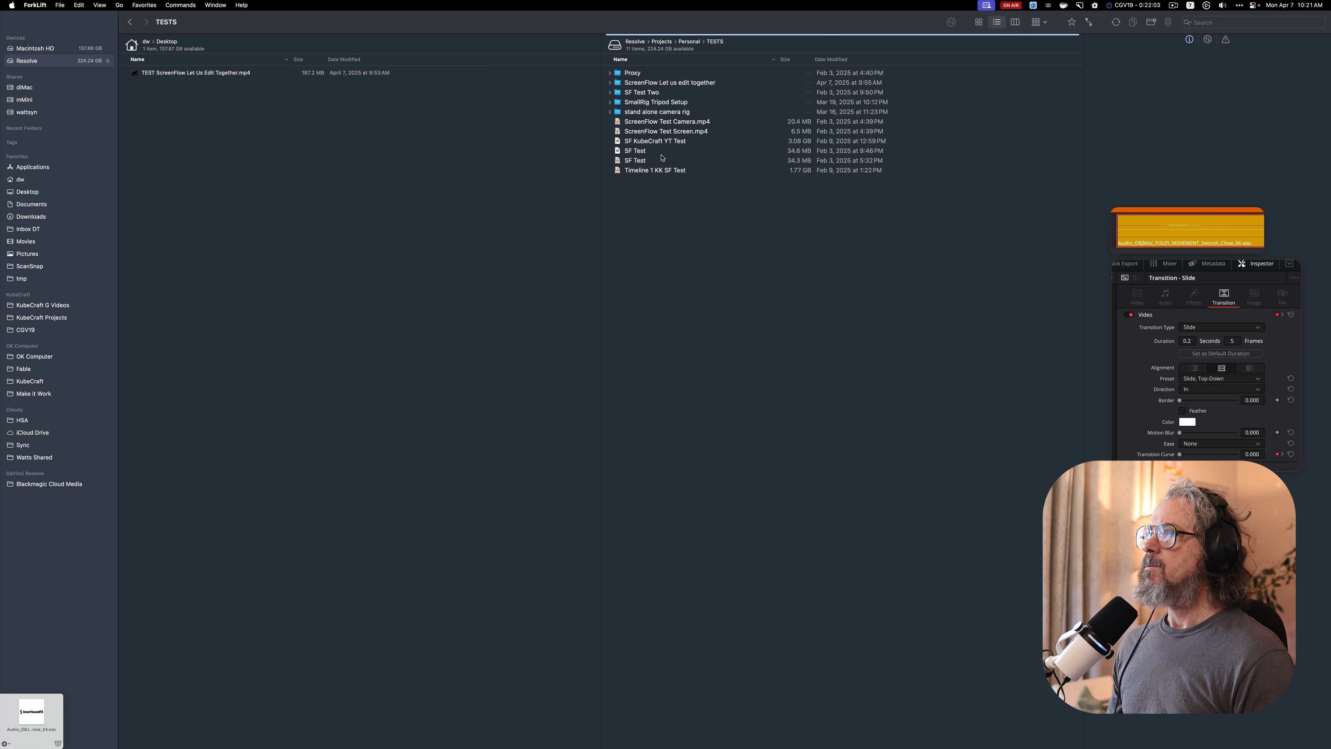
left_click(662, 41)
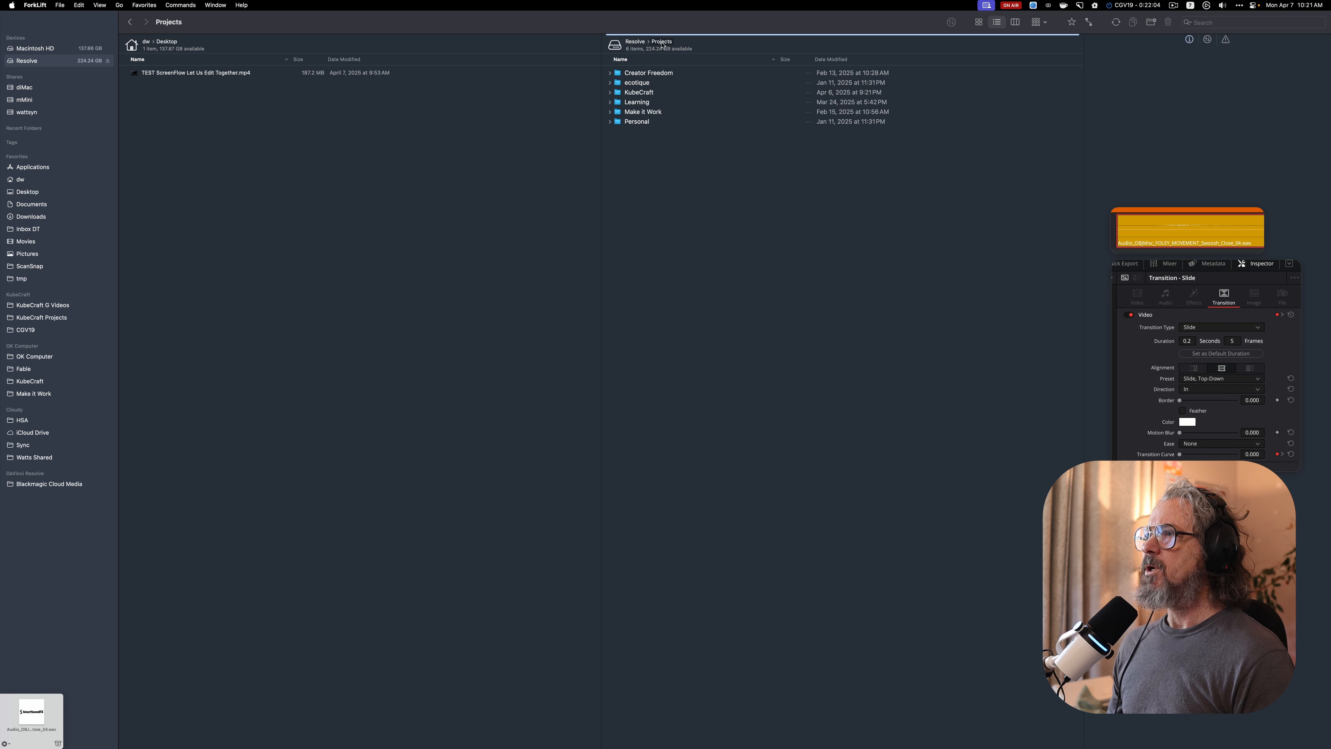
double_click(656, 93)
double_click(652, 73)
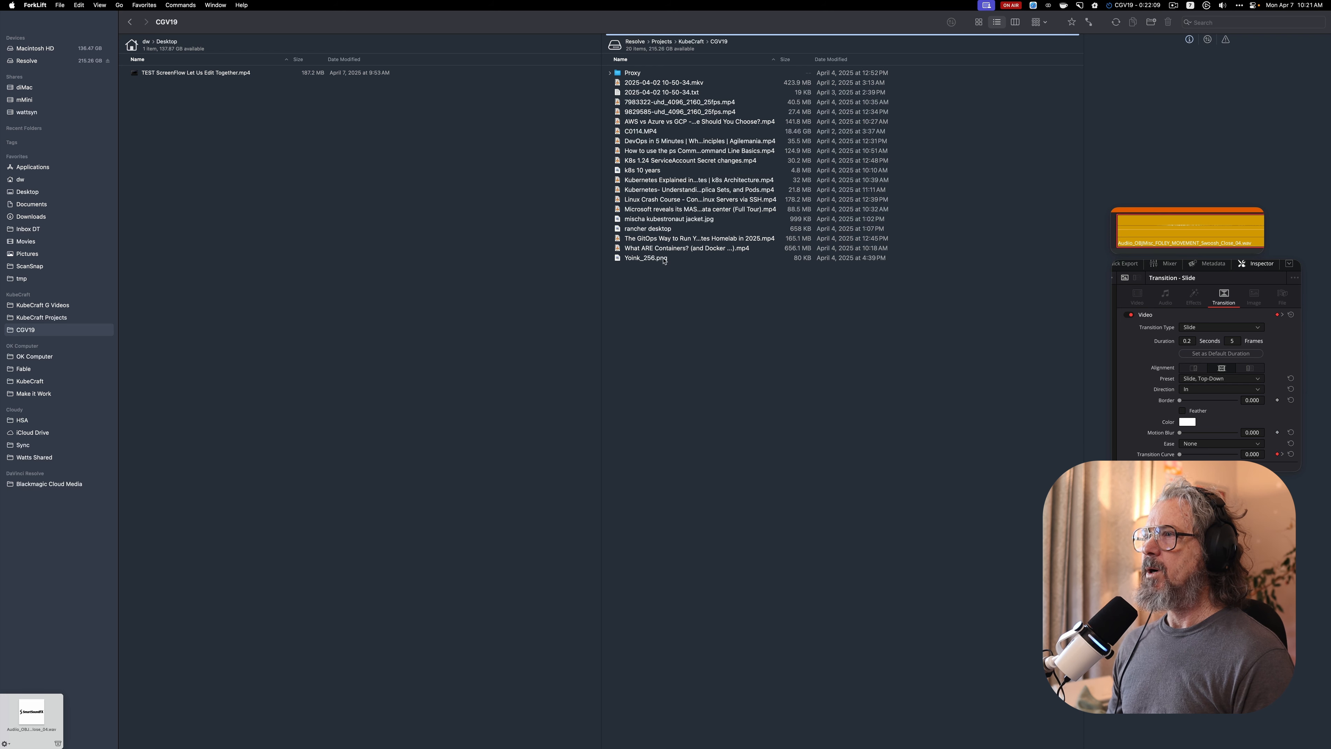
Copy the Swoosh_Close_04.wav file from the drop shelf into the CGV19 folder and stash that copy on the shelf
left_click_drag(32, 713, 694, 313)
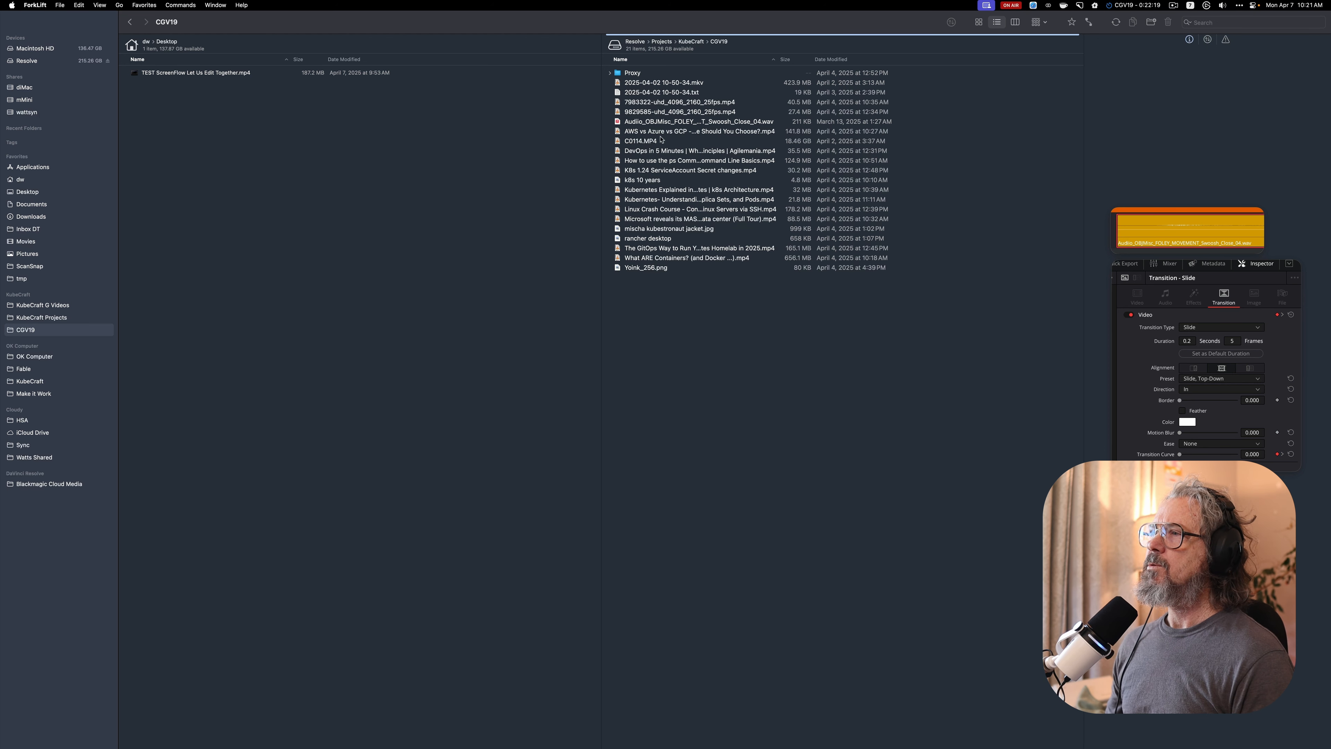
left_click(619, 122)
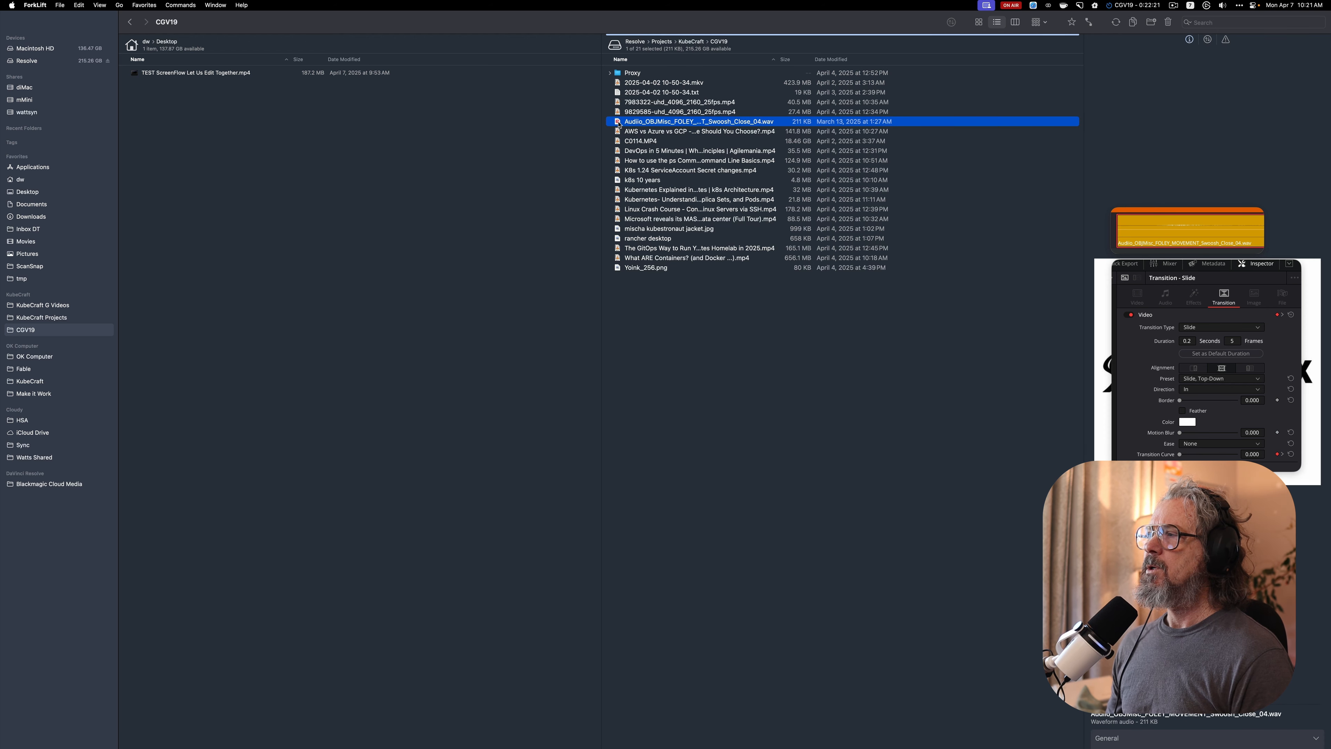
left_click_drag(619, 123, 47, 714)
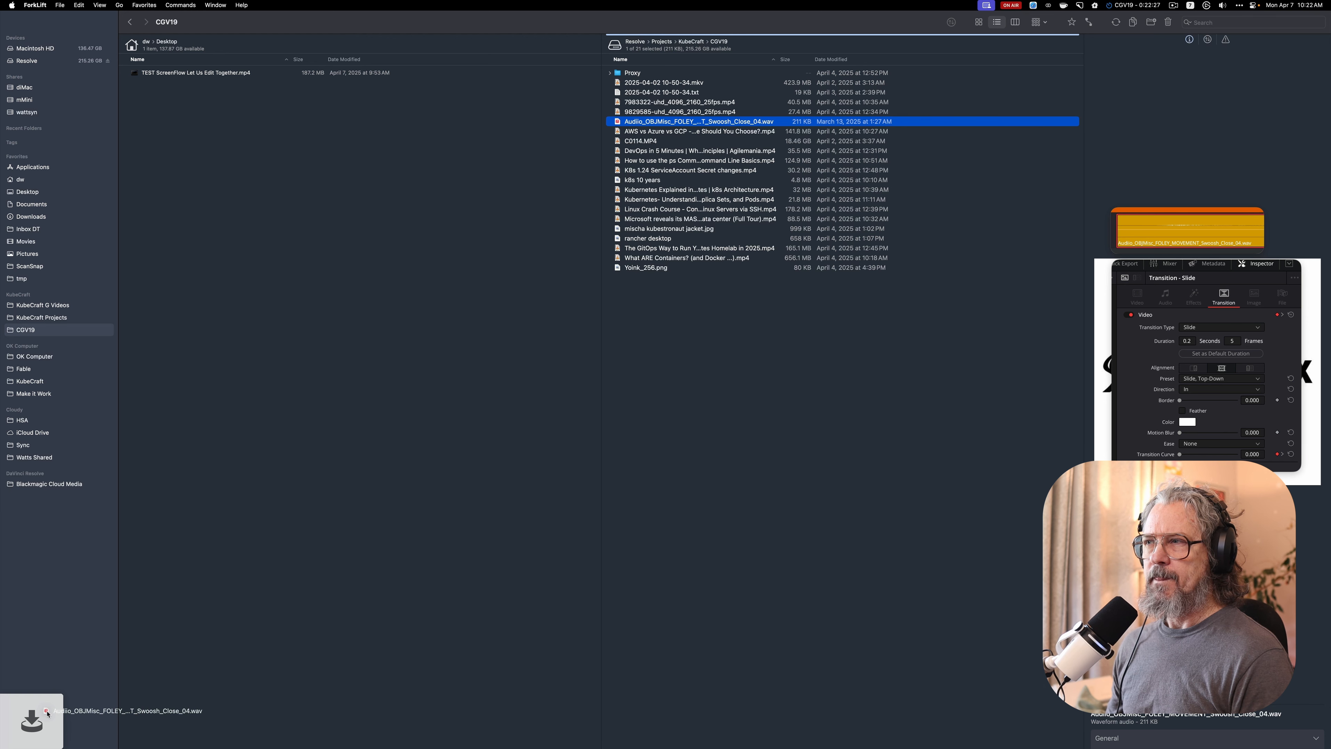
mouse_move(47, 714)
left_mouse_down()
mouse_move(236, 474)
mouse_move(47, 715)
left_mouse_up()
Switch to DaVinci Resolve, close the E13 - DevOps Sushi project and open CGV19 from the KubeCraft cloud library
key("super+Tab")
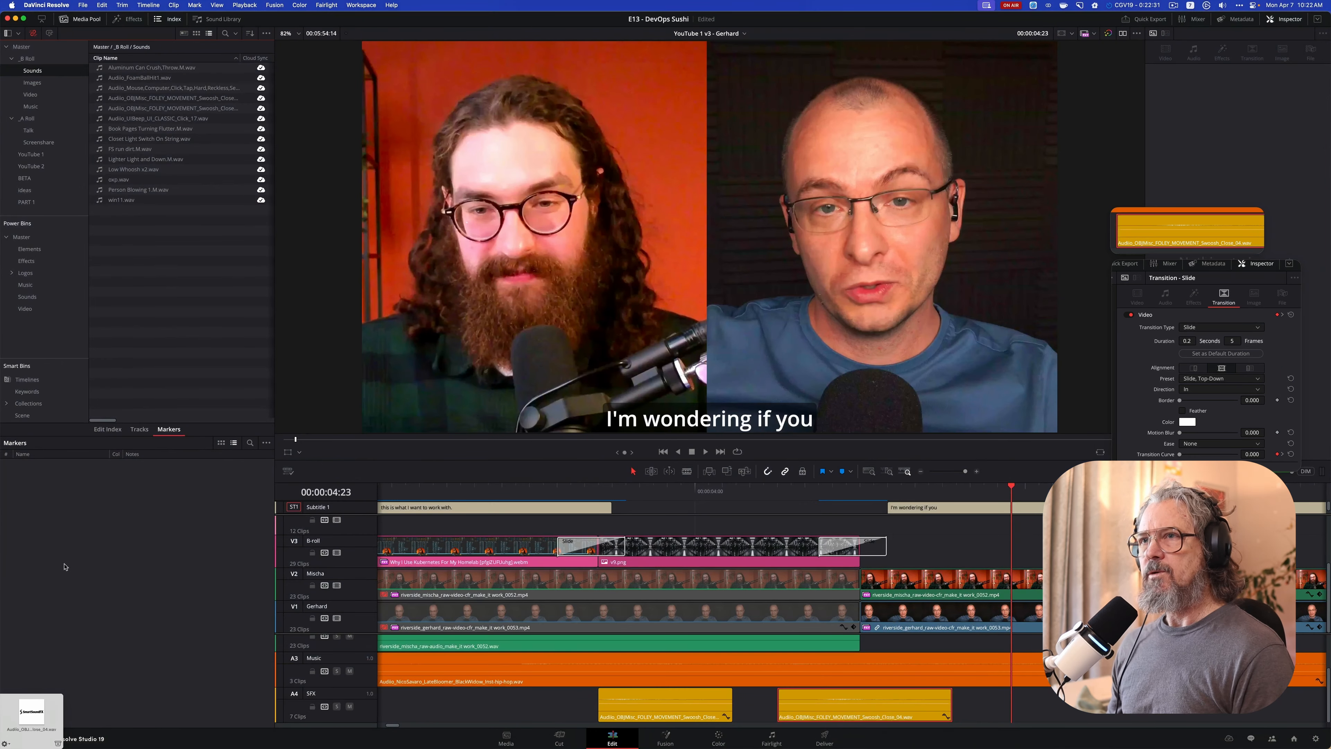
left_click(87, 5)
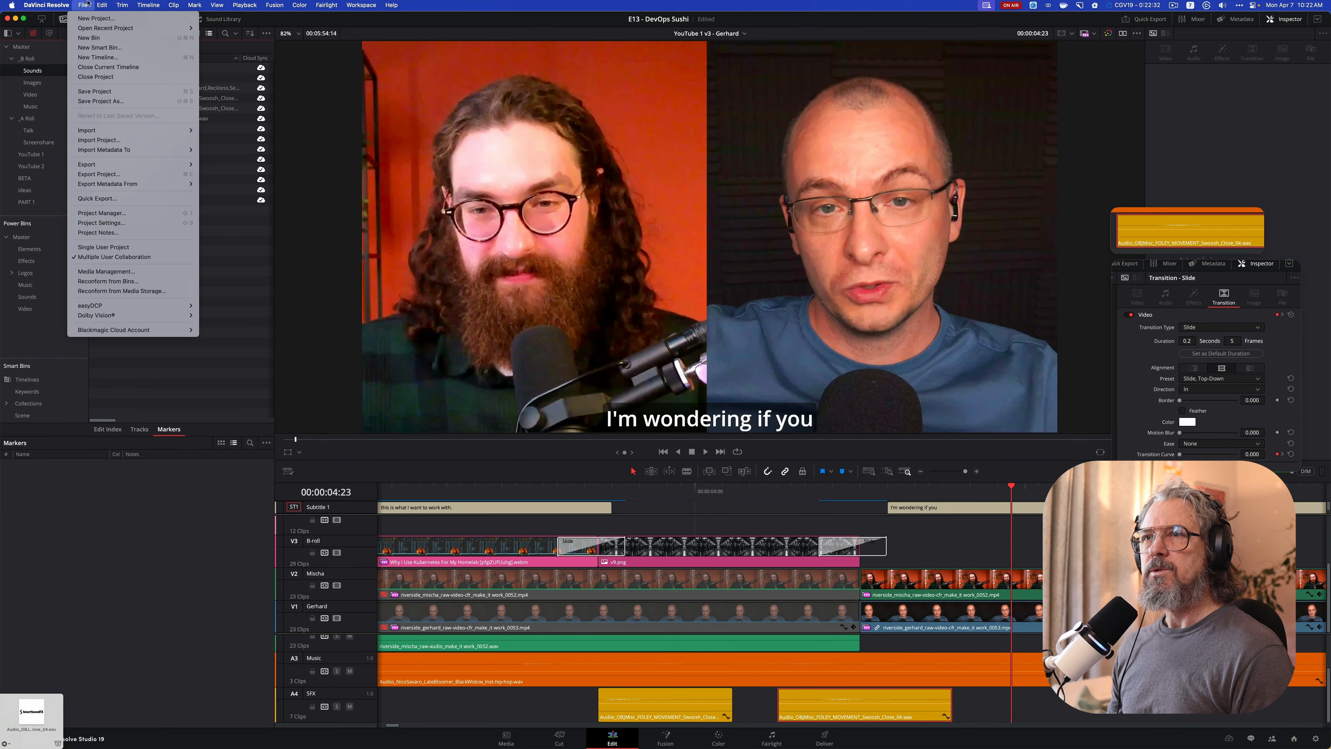
left_click(100, 77)
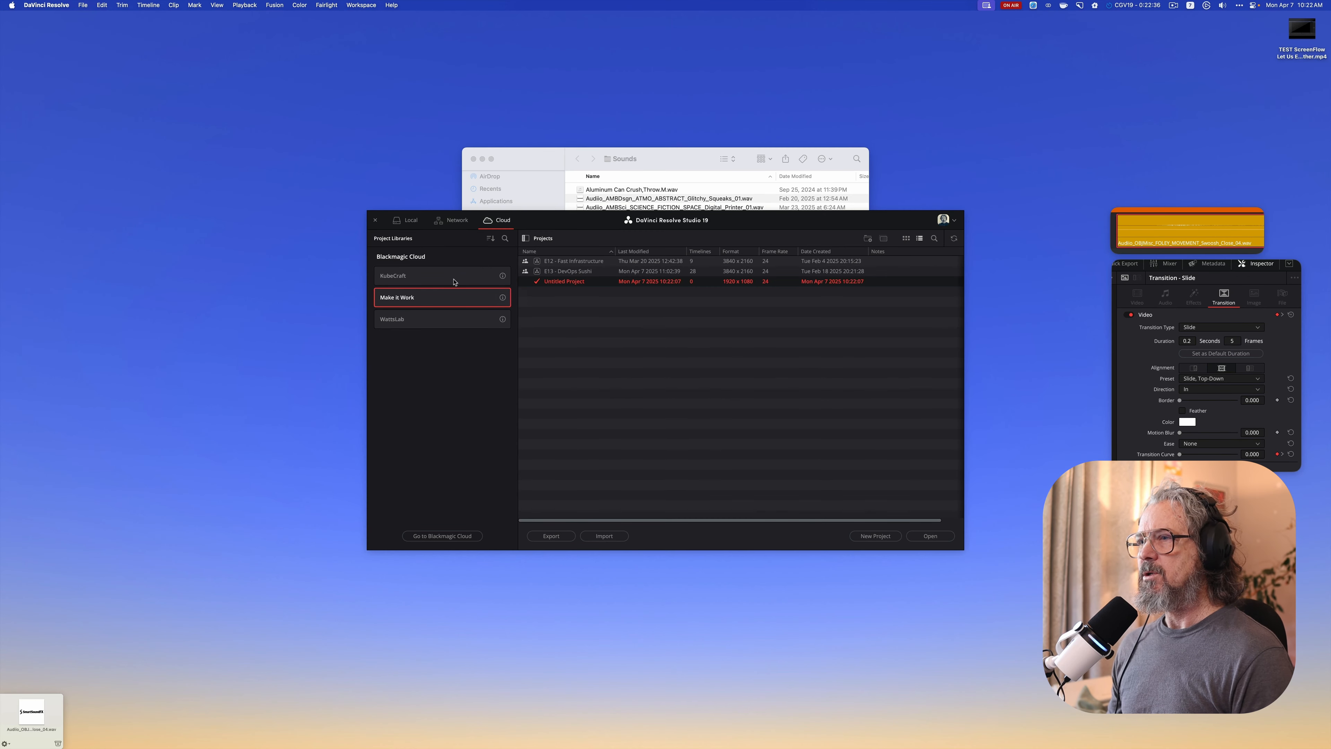
left_click(453, 281)
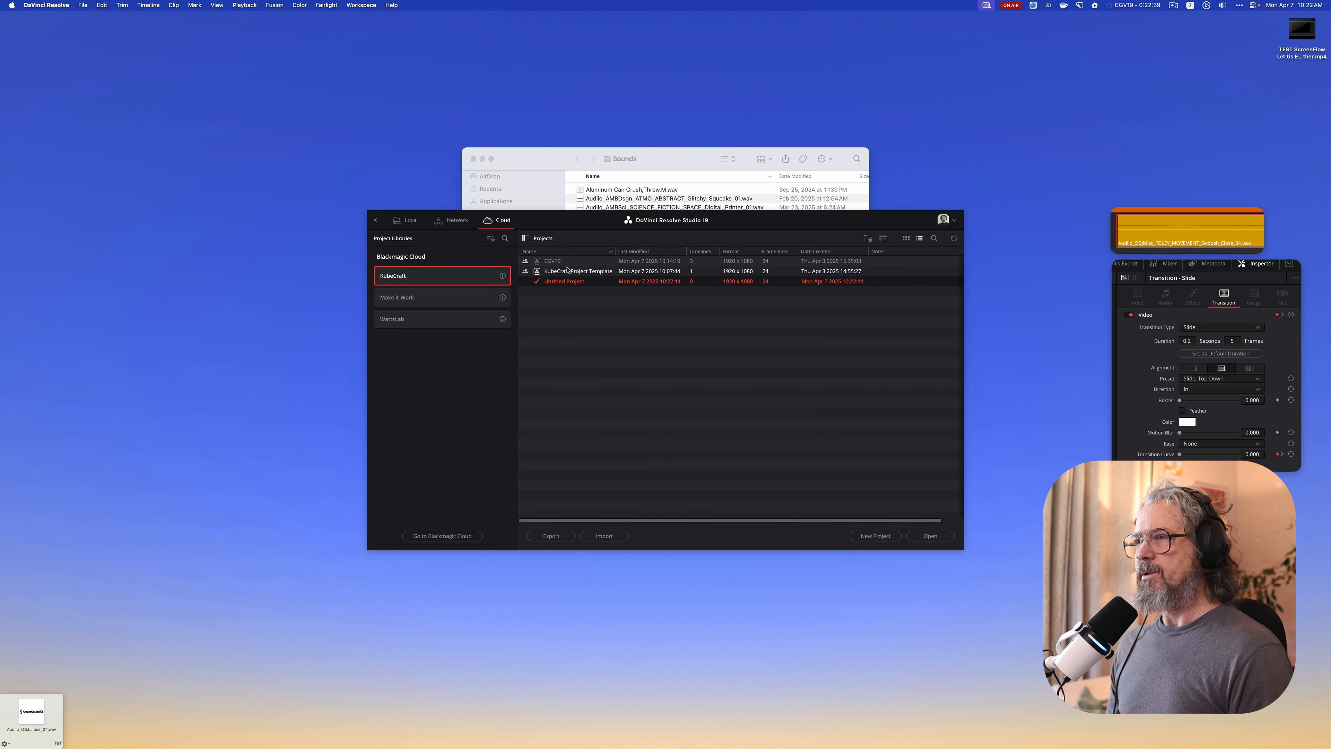
double_click(567, 264)
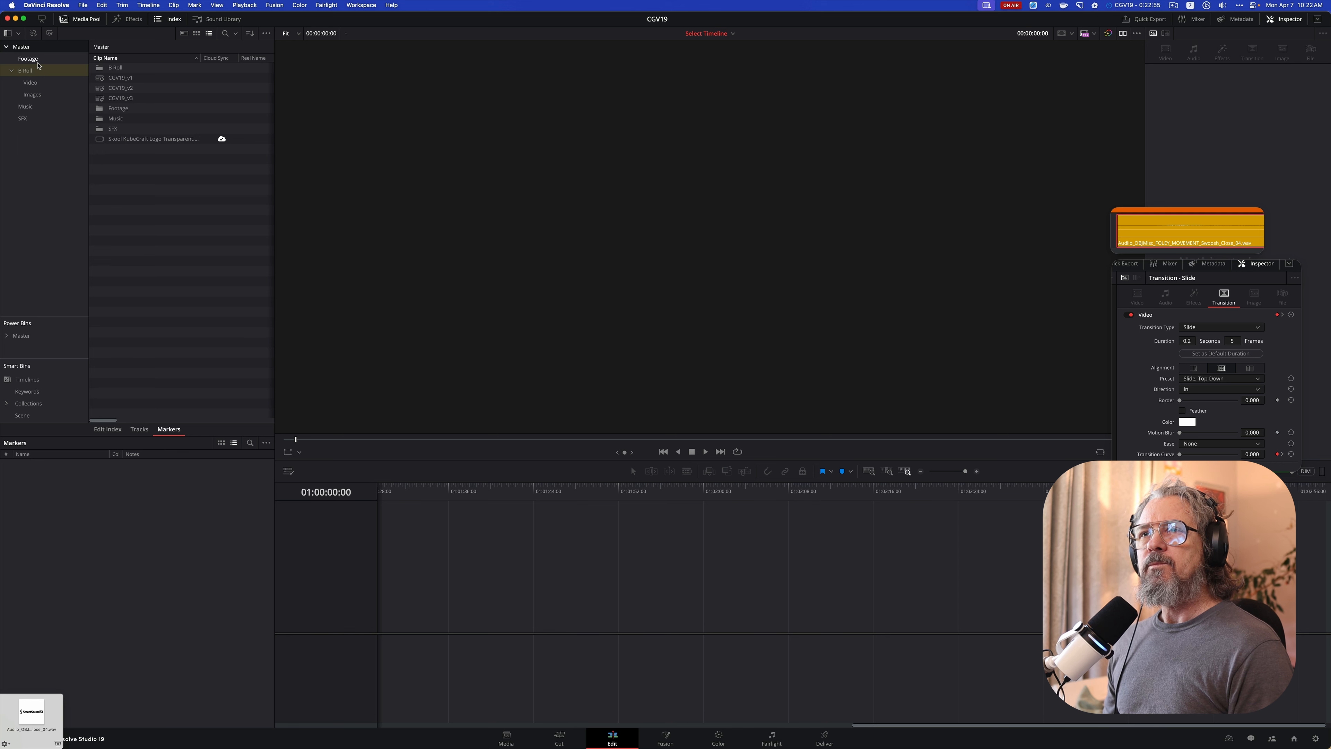
Import the stashed Swoosh_Close_04.wav file into the SFX bin
left_click(24, 119)
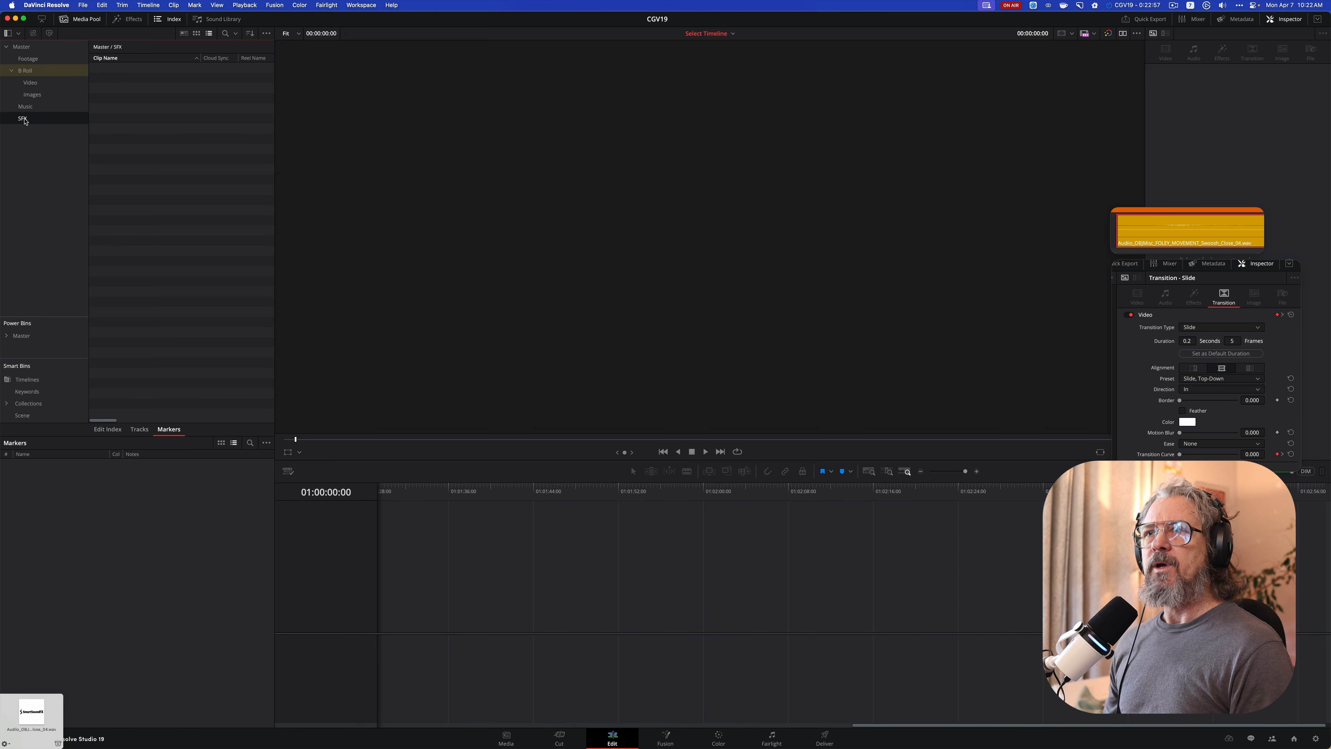
left_click_drag(46, 697, 190, 229)
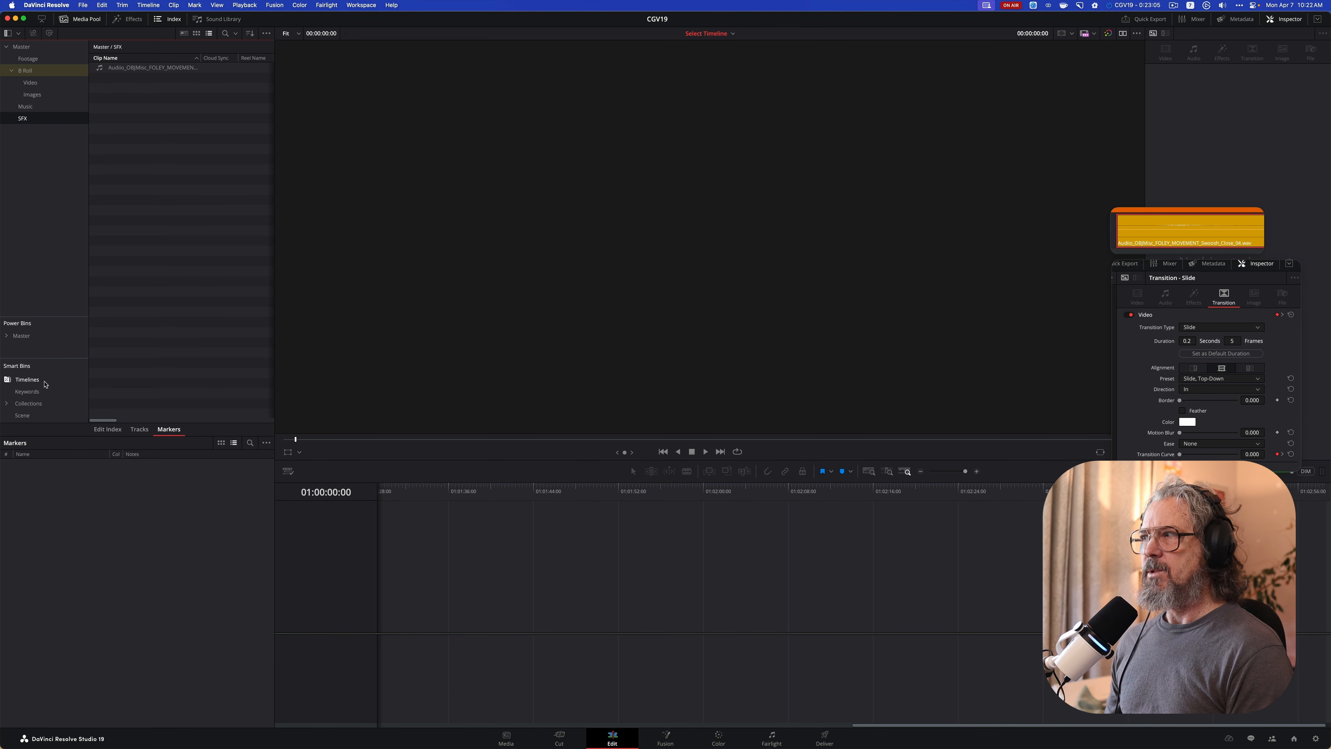
Open the CGV19_v3 timeline and remove the WippZoom effect from the Skool KubeCraft Logo Transparent.png clip
double_click(121, 88)
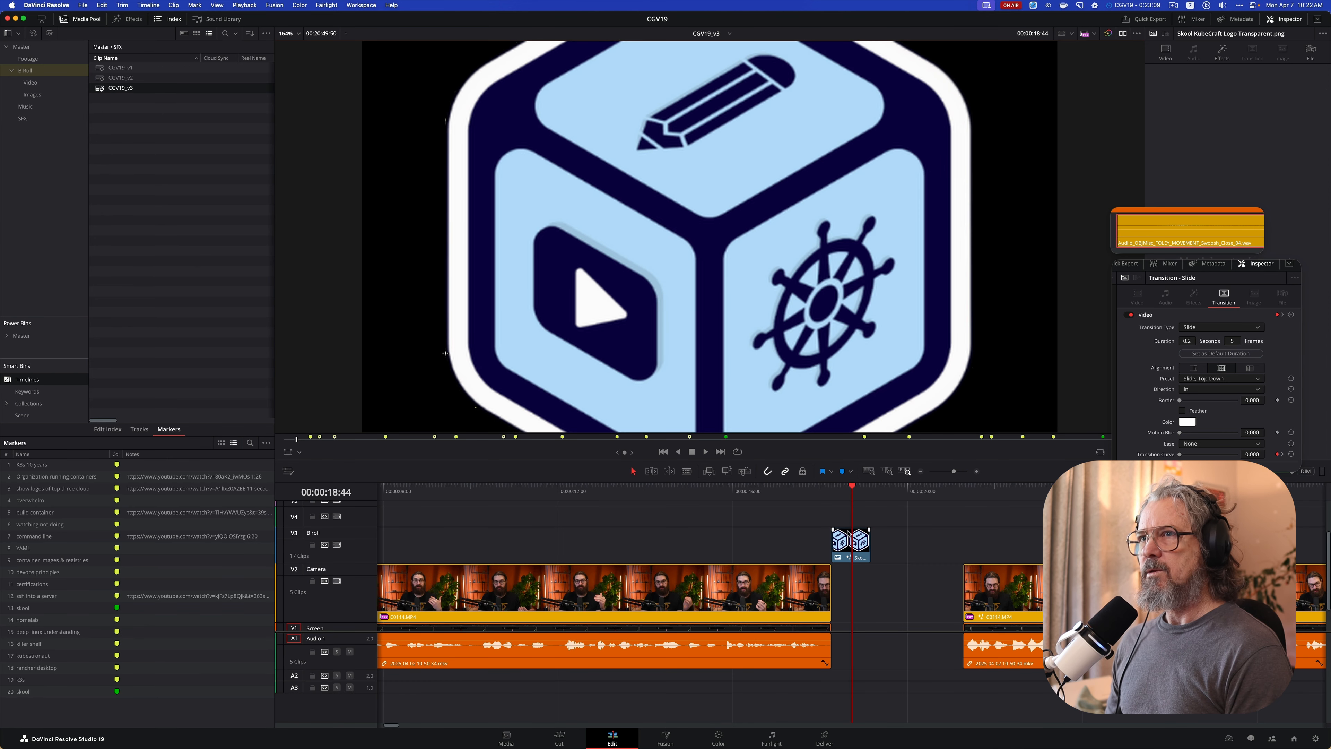
left_click(858, 551)
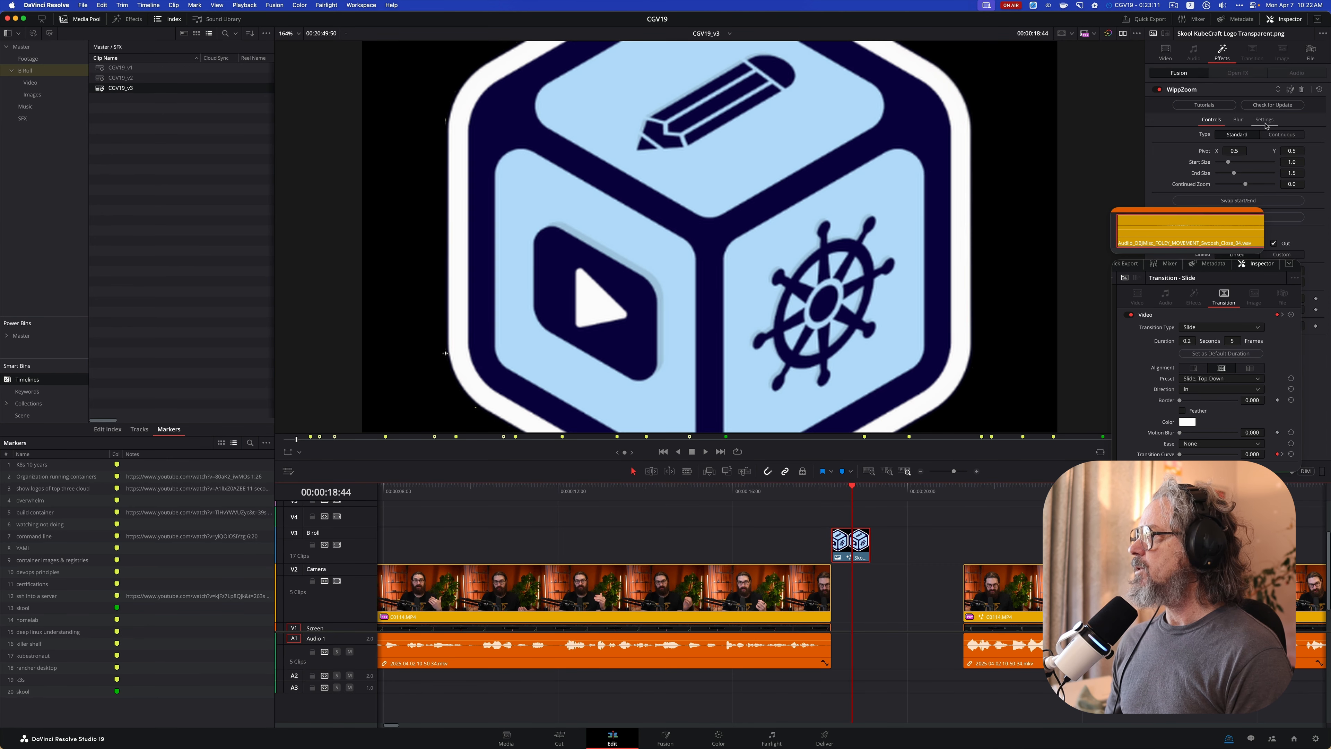
left_click(1302, 89)
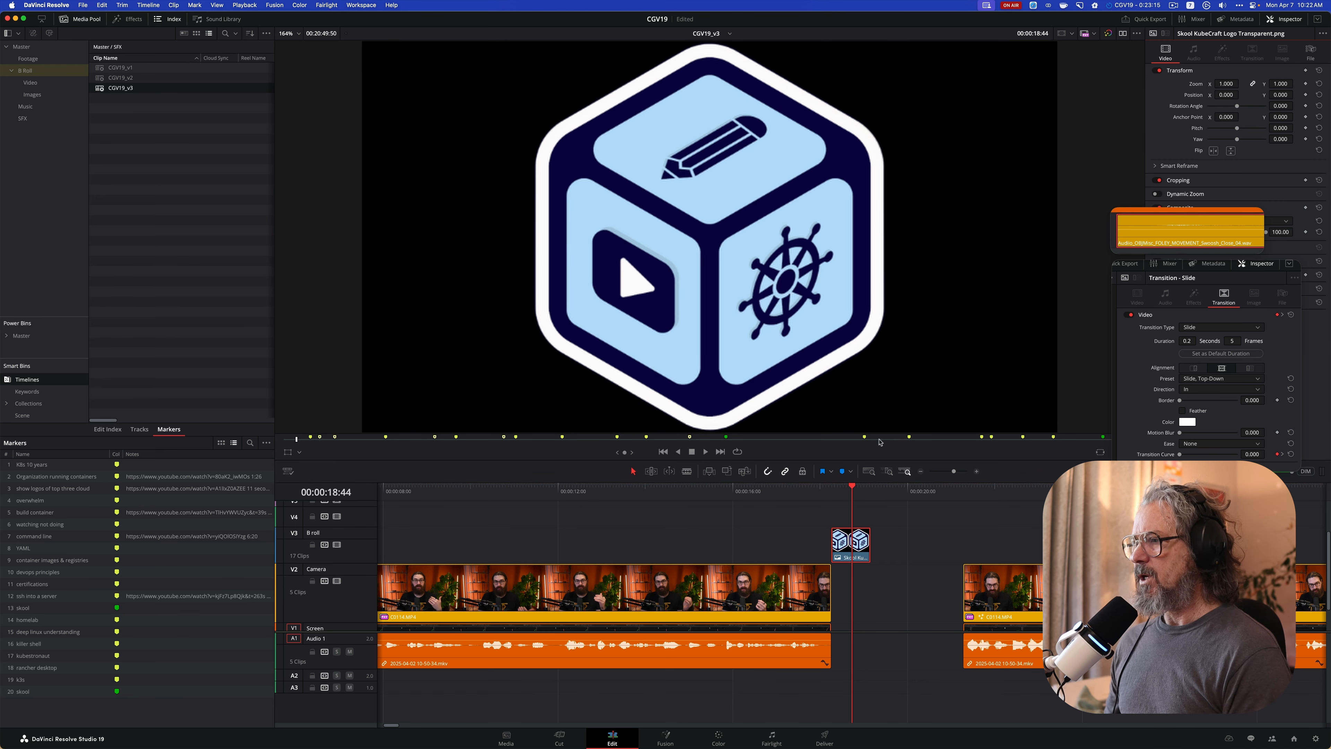
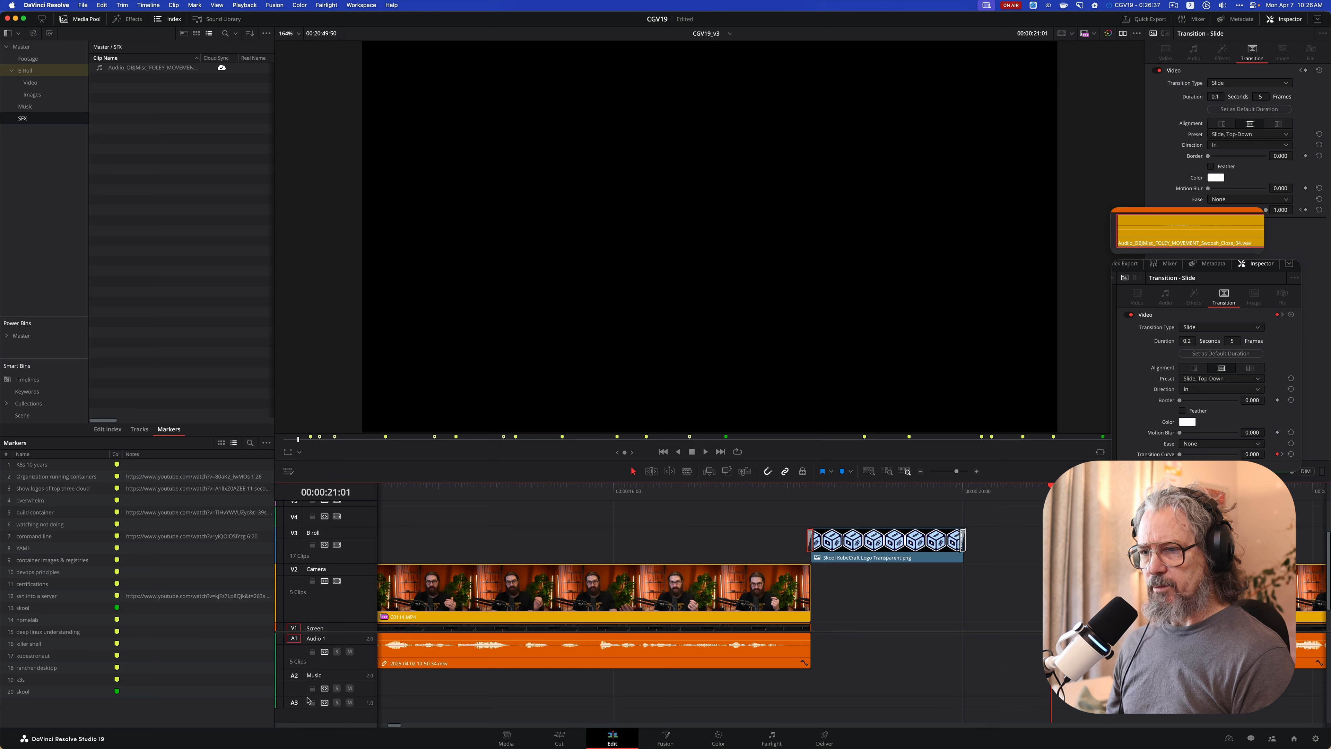
Rename audio track A1 with the presenter's first name and audio track A3 as SFX
double_click(320, 639)
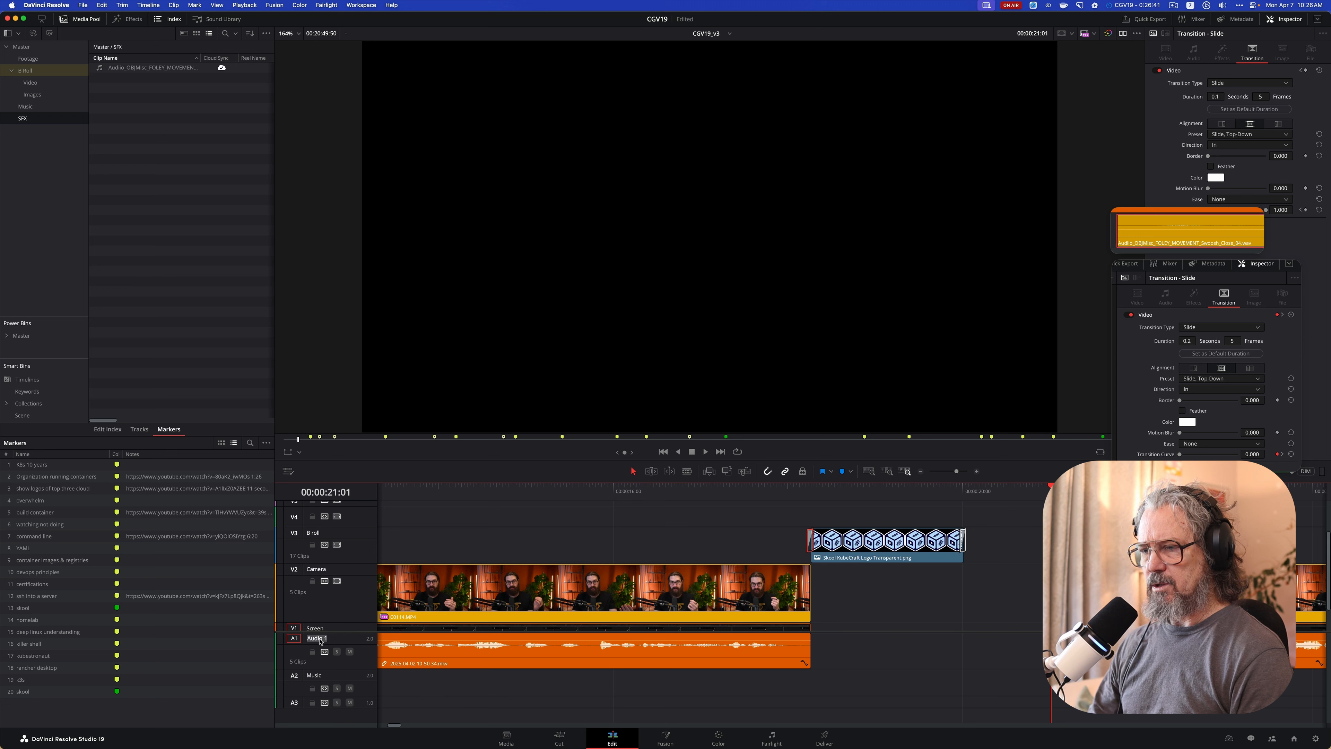
type("Mischa")
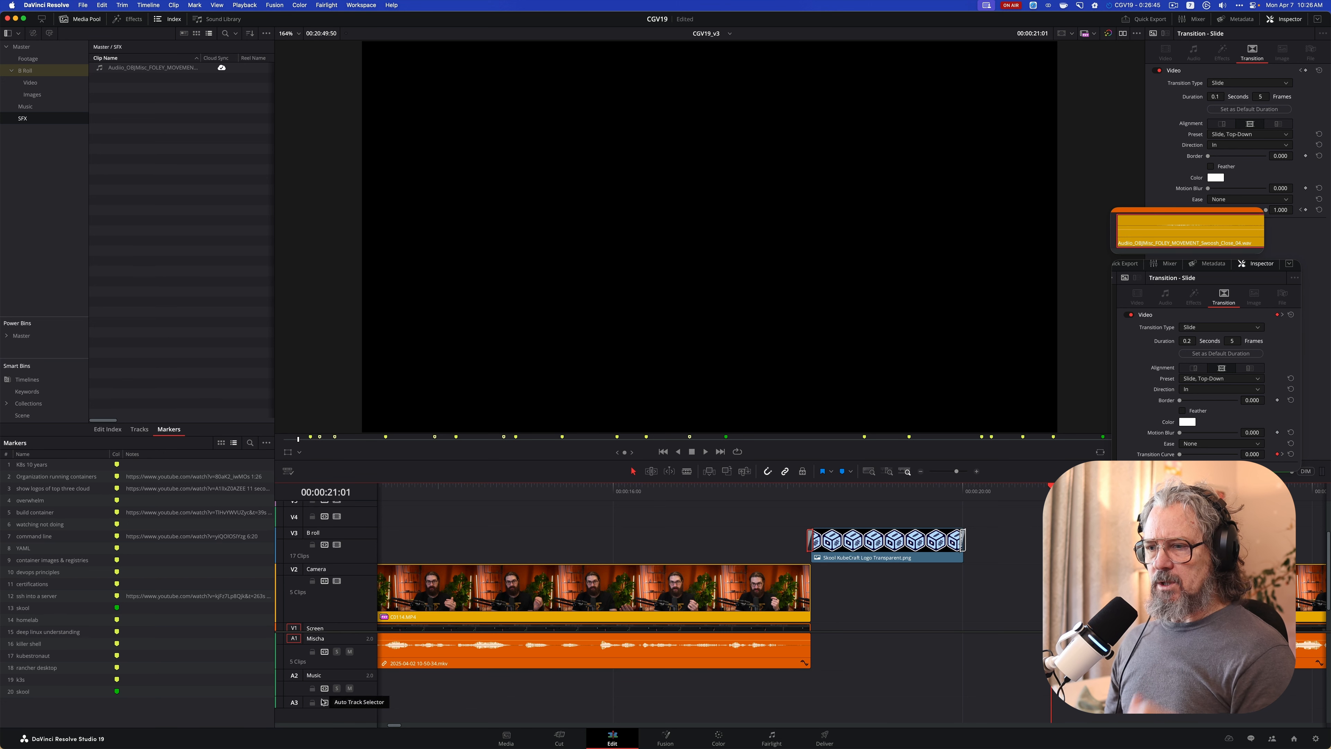
left_click_drag(318, 708, 318, 722)
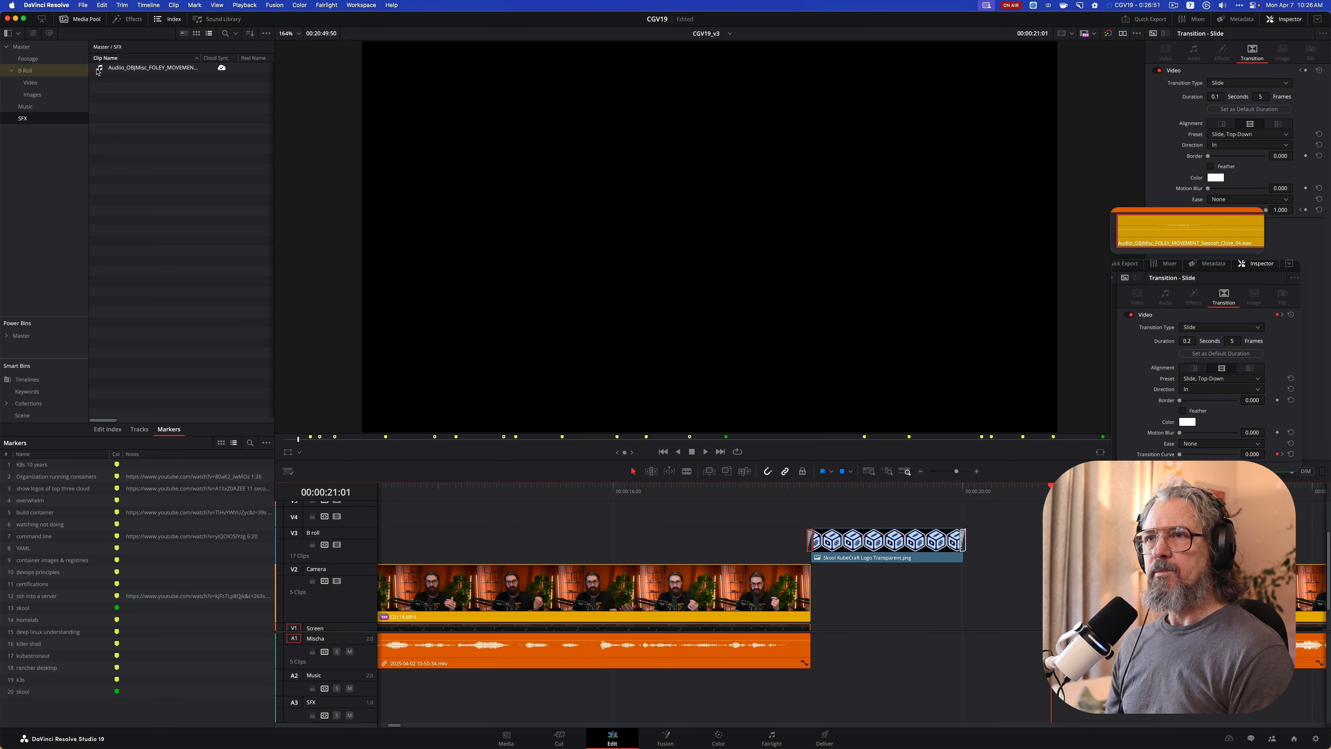
Place the swoosh sound on audio track A2 under the end of the logo clip and duplicate it under the logo clip's start
left_click_drag(97, 71, 947, 692)
left_click(833, 690)
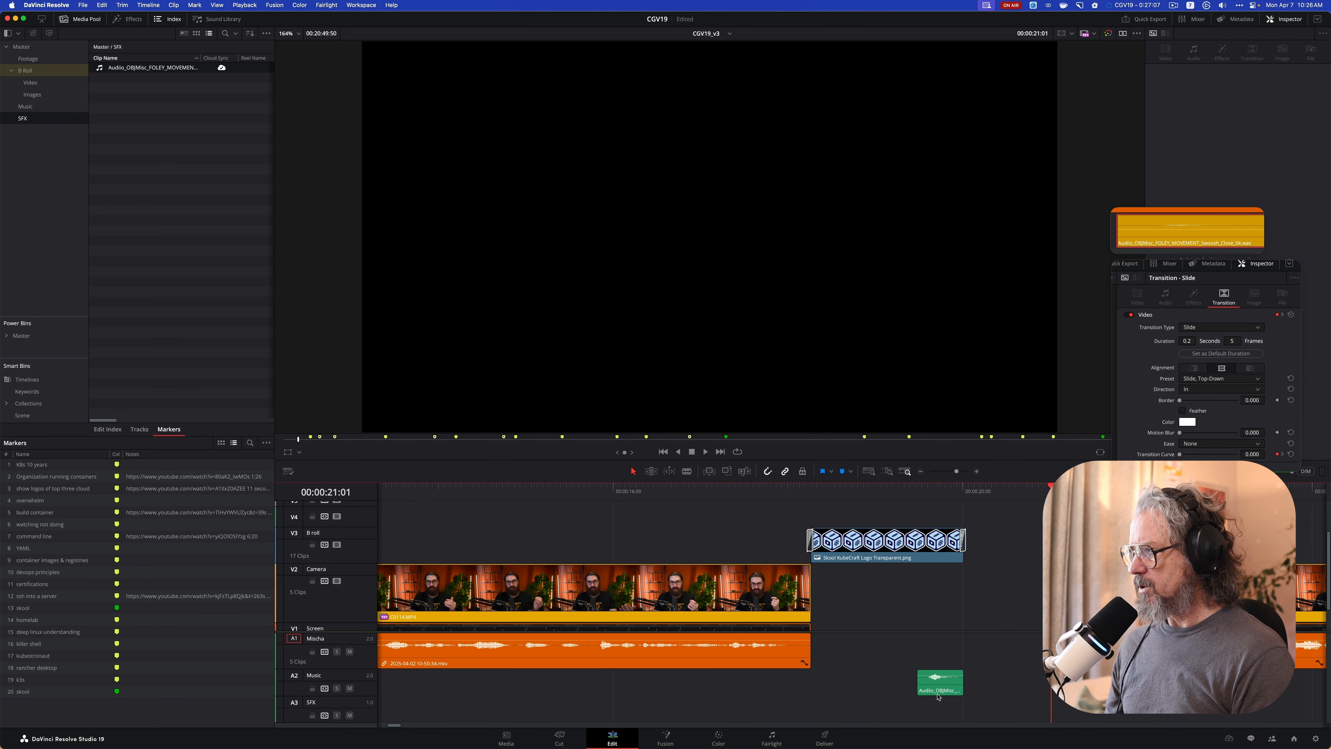
left_click_drag(938, 693, 826, 691)
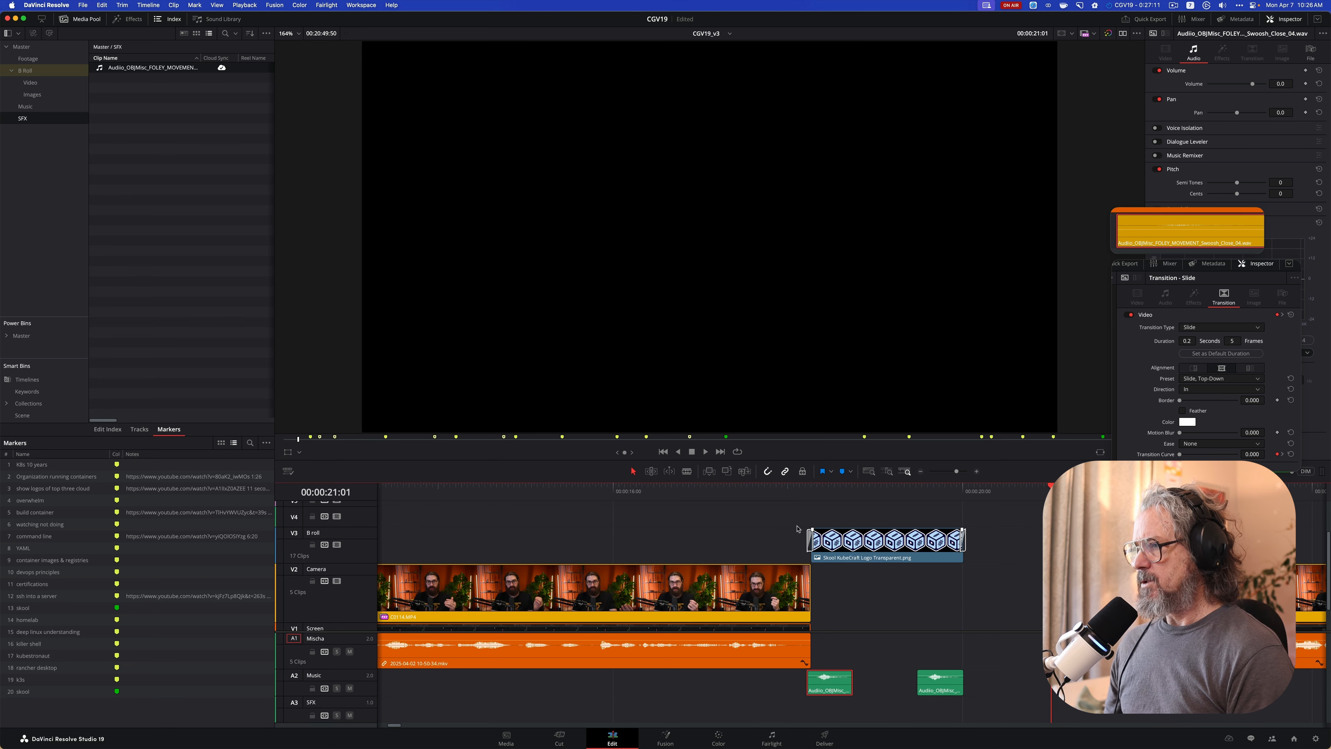
Shift the first swoosh slightly earlier so it straddles the start of the logo clip, and check the timing by playback
left_click(778, 488)
key("space")
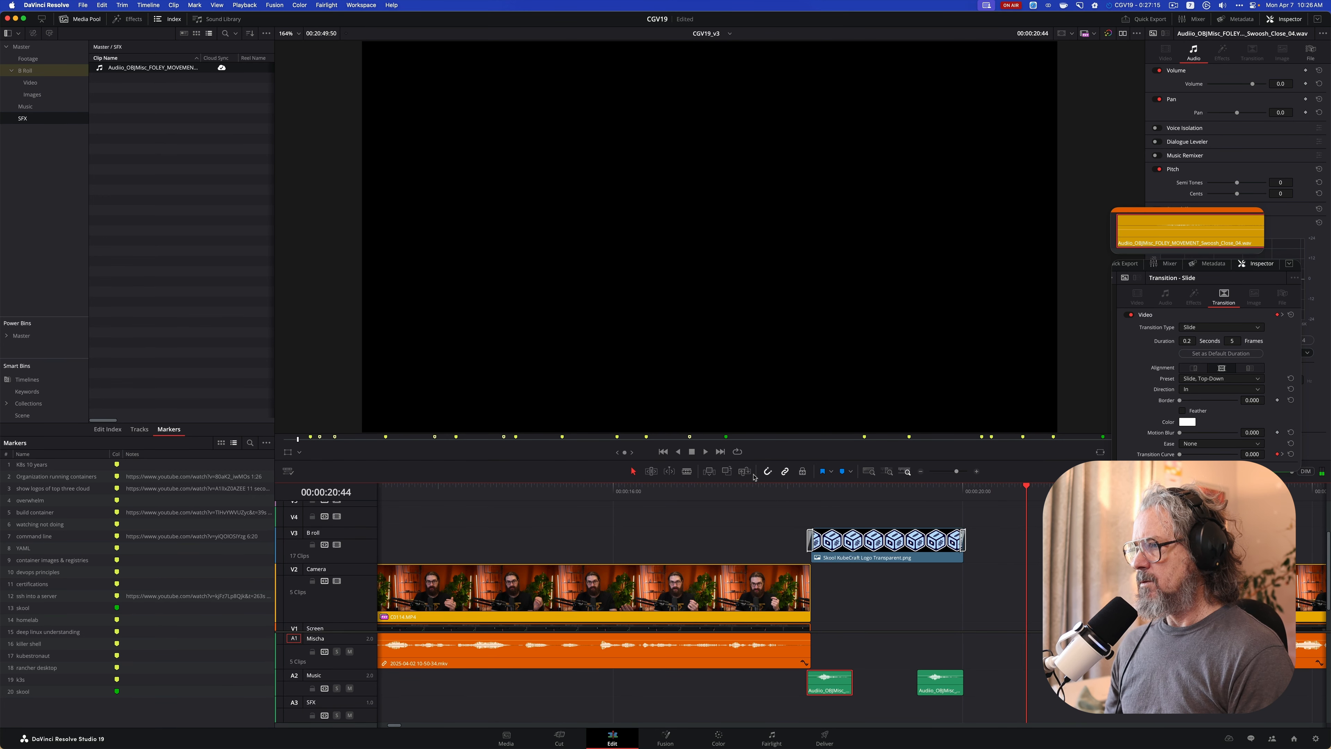
left_click(768, 493)
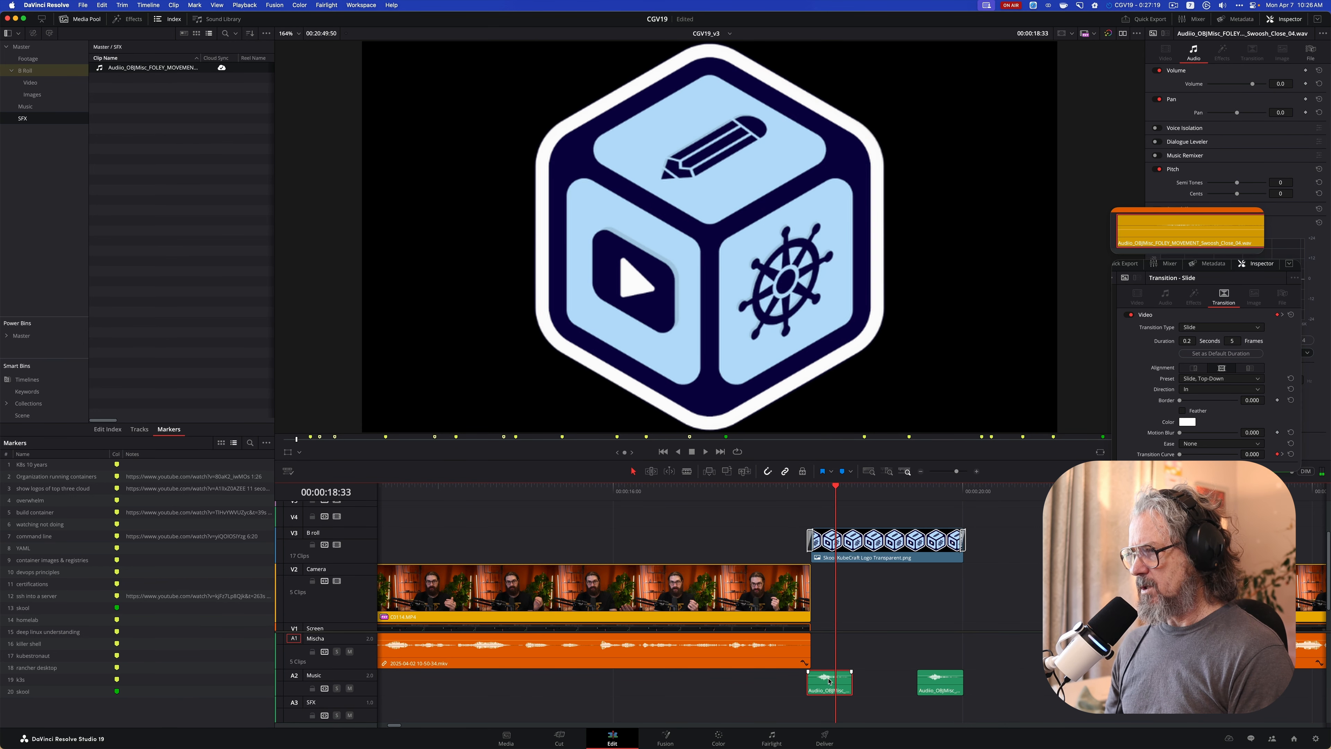
left_click_drag(828, 680, 818, 681)
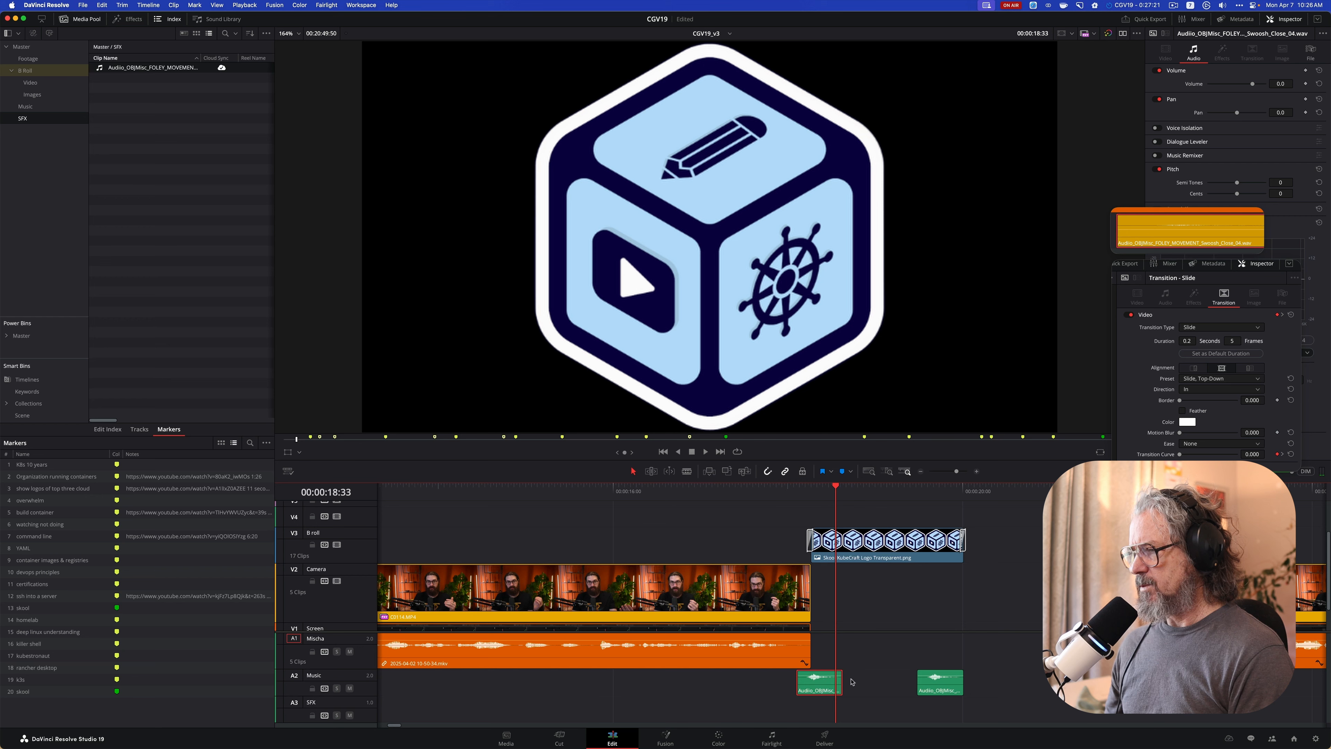
left_click(752, 493)
key("space")
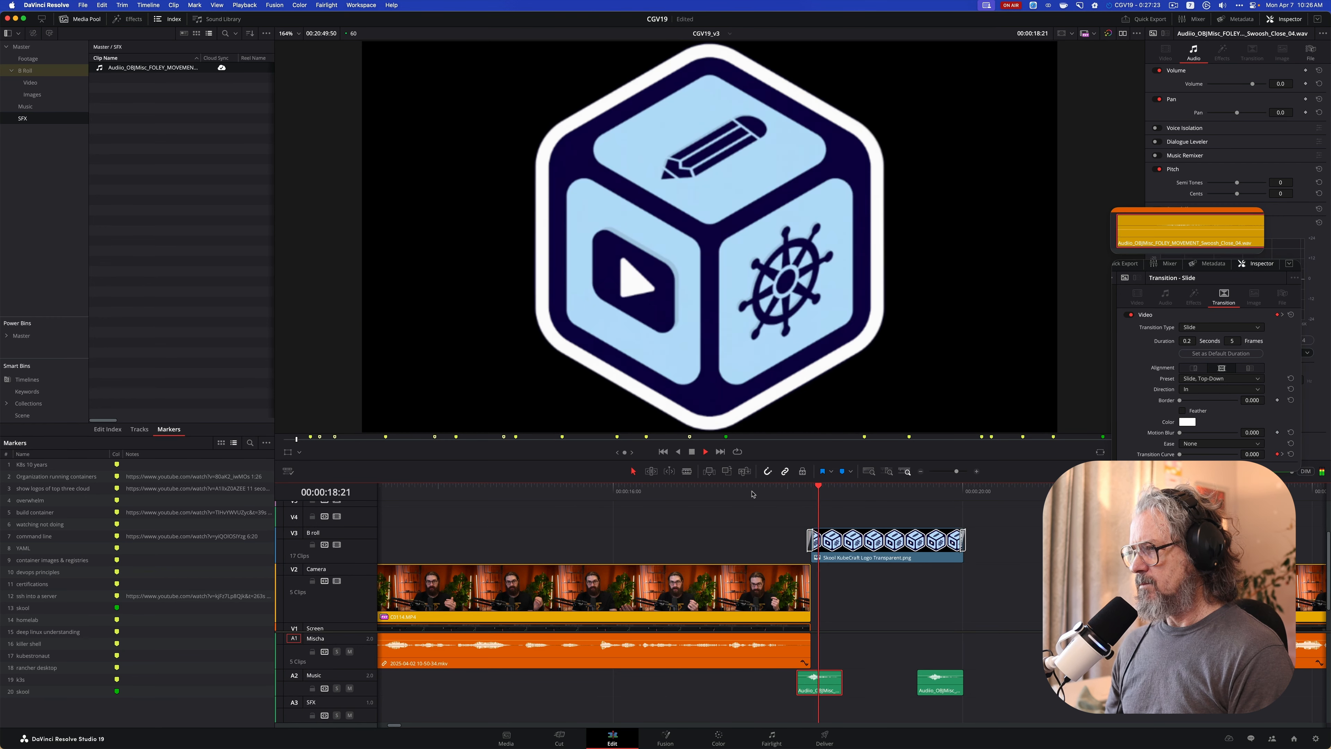
key("space")
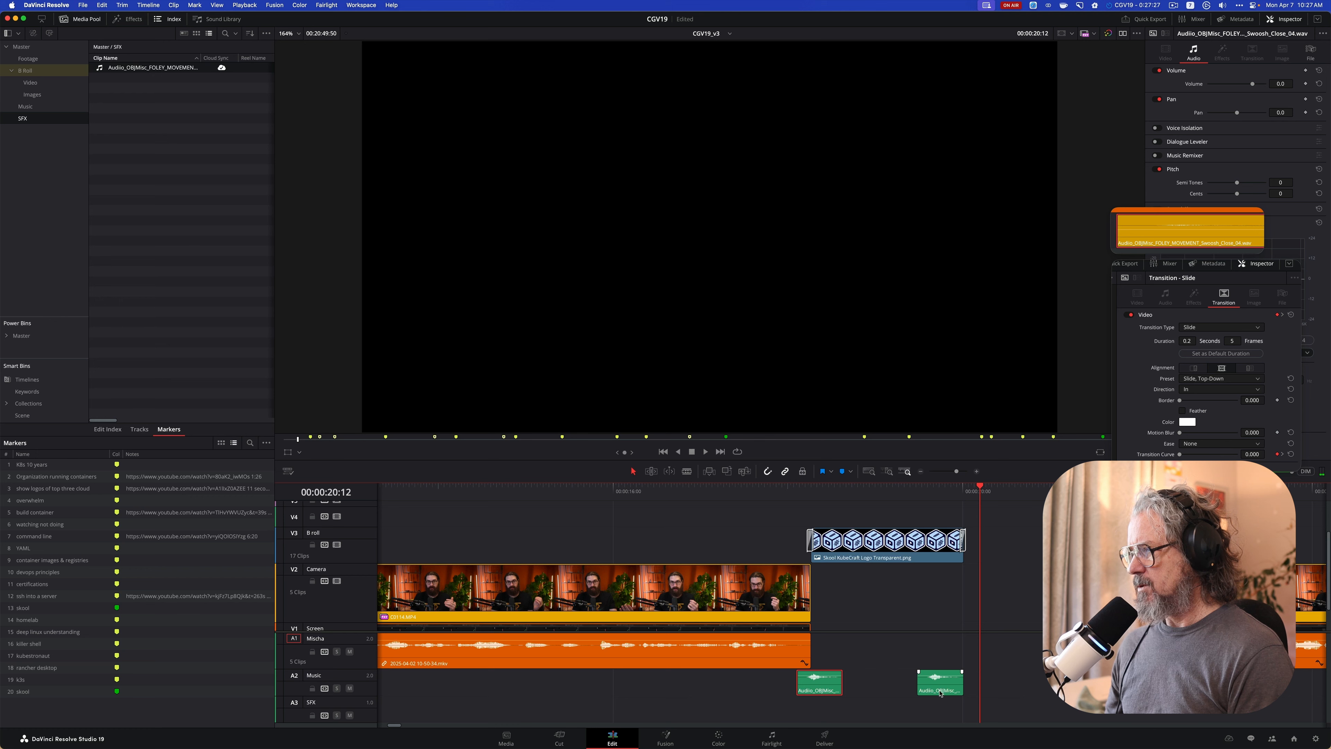
Shift the second swoosh later so it straddles the end of the logo clip, and play the segment to check the timing
left_click_drag(941, 688, 963, 688)
left_click(770, 495)
key("space")
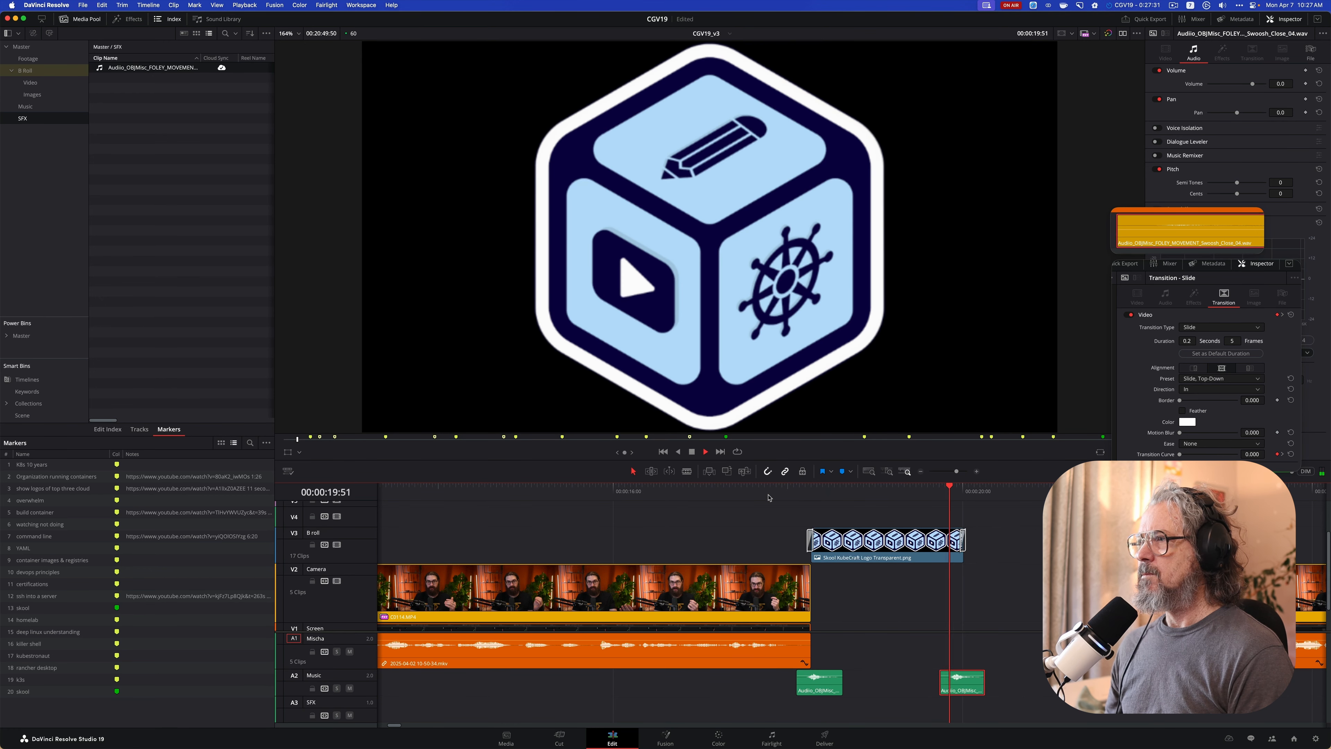
key("space")
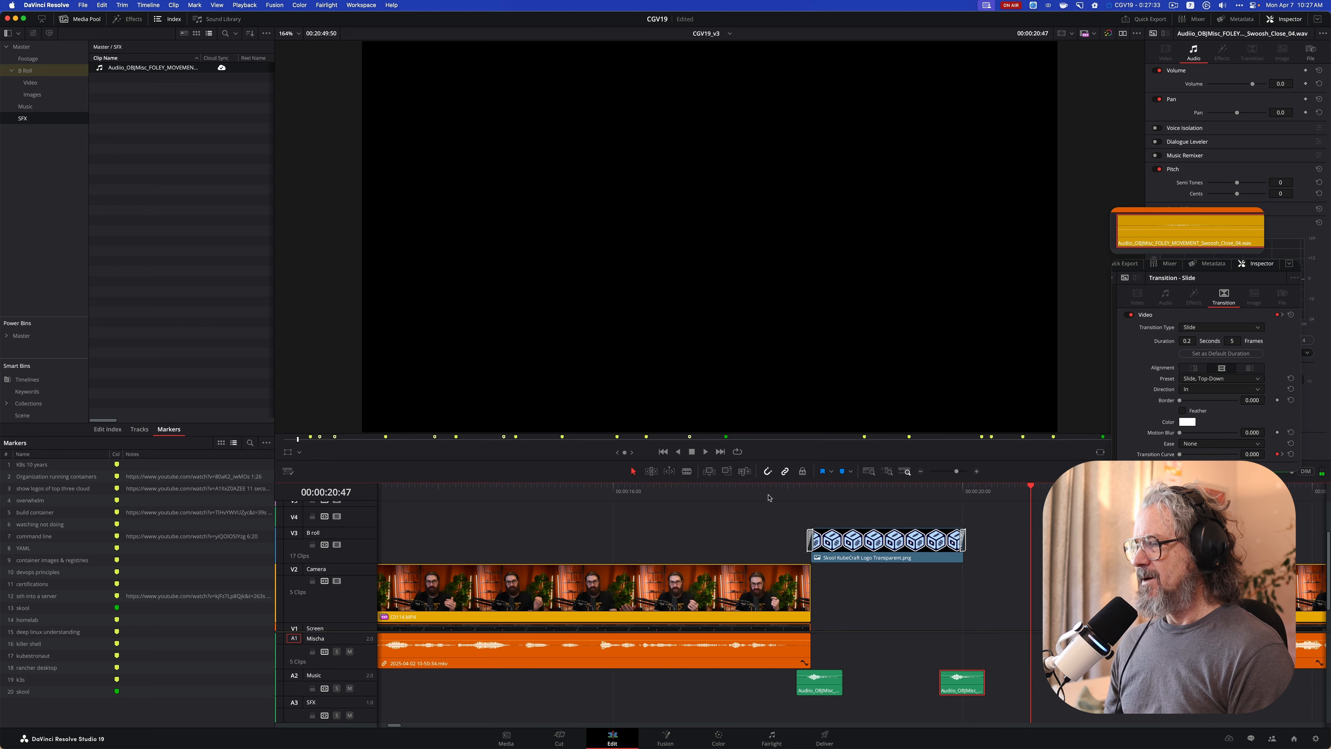
left_click(769, 497)
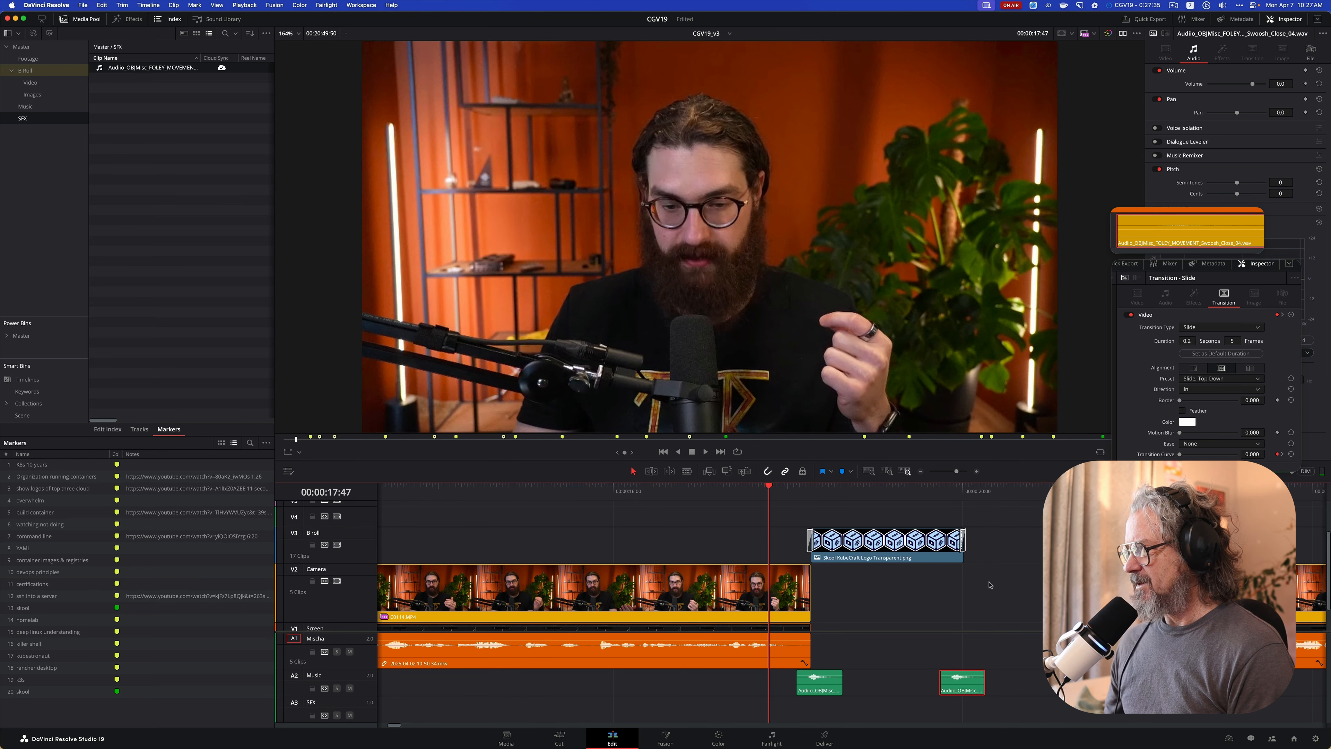
key("space")
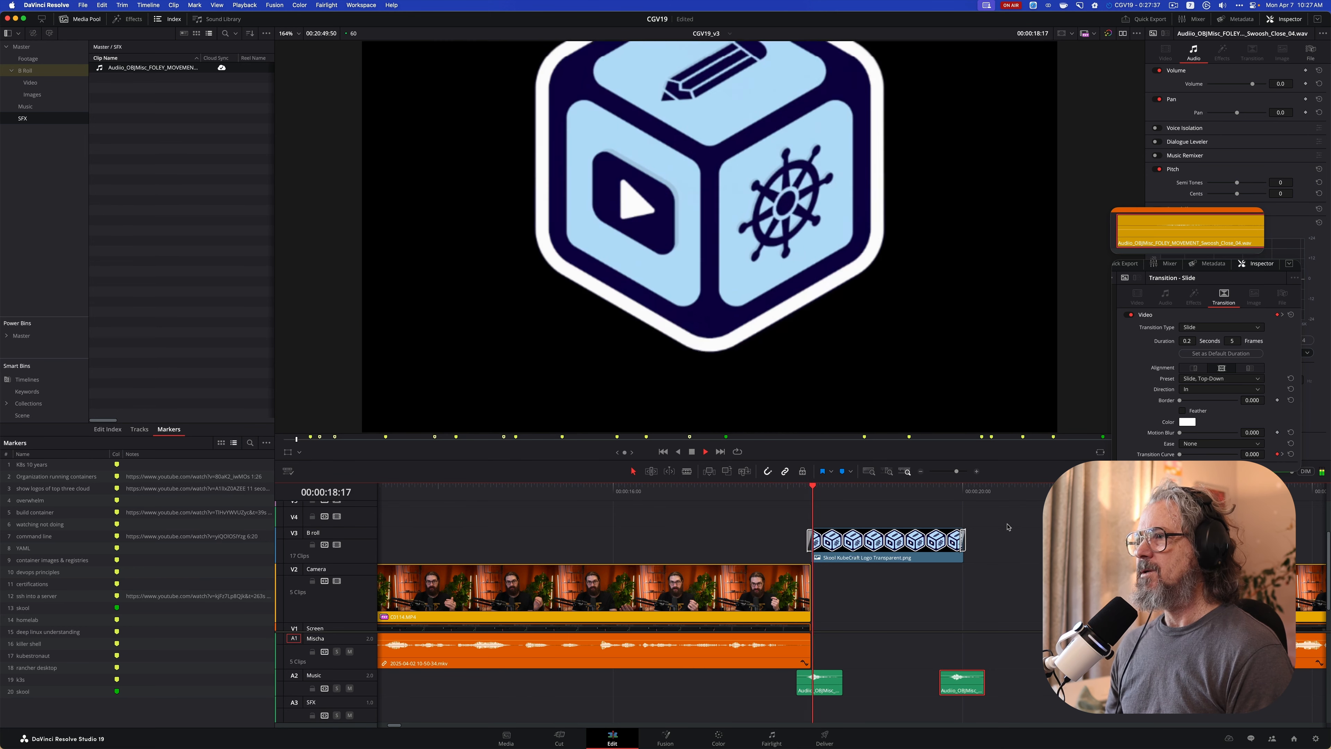
key("space")
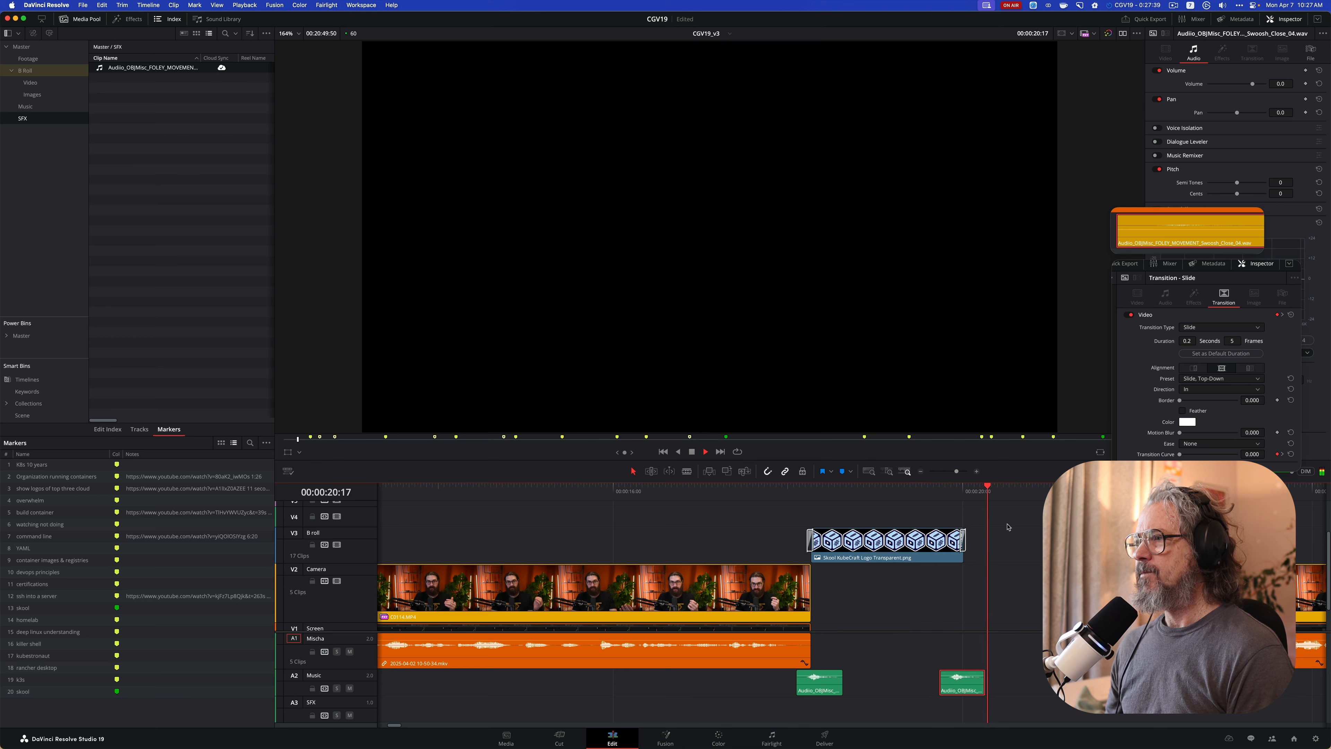
Trim the end of the logo clip a little shorter, move the second swoosh earlier to match, and play the segment
left_click(938, 545)
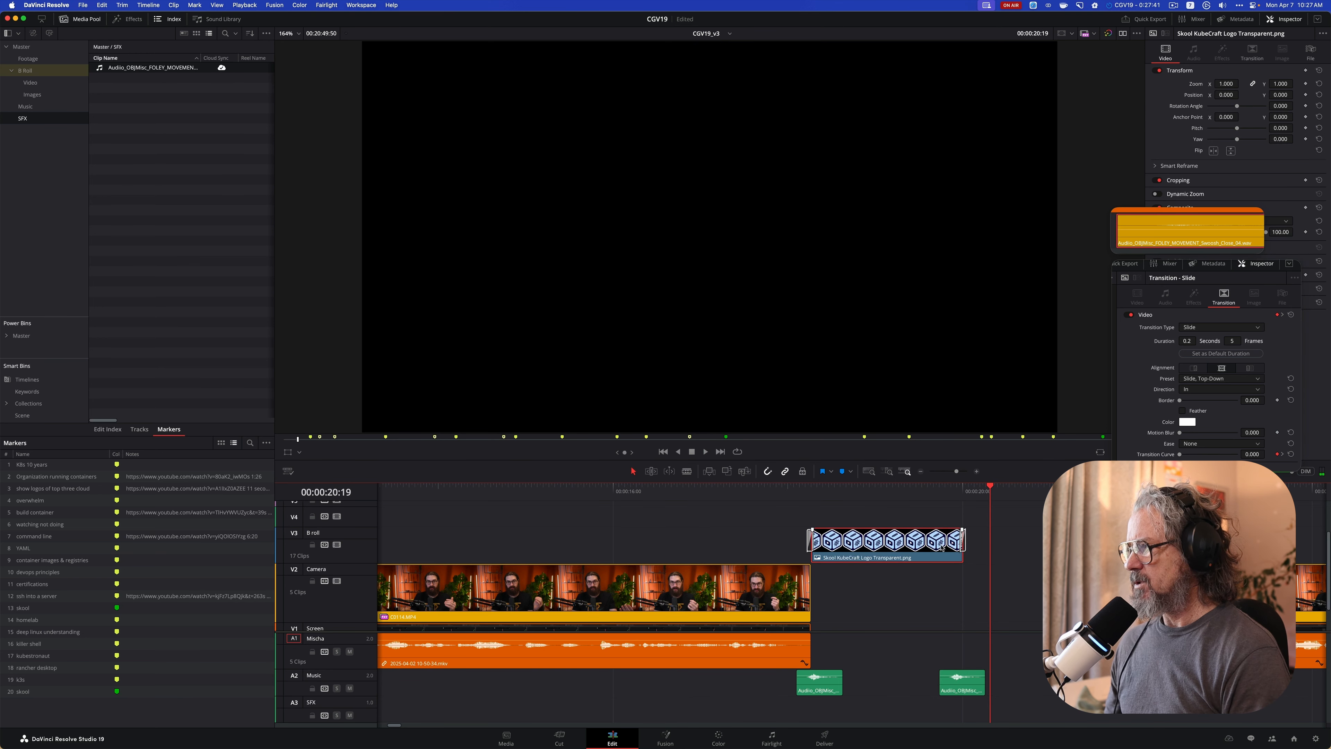
left_click_drag(963, 545, 932, 554)
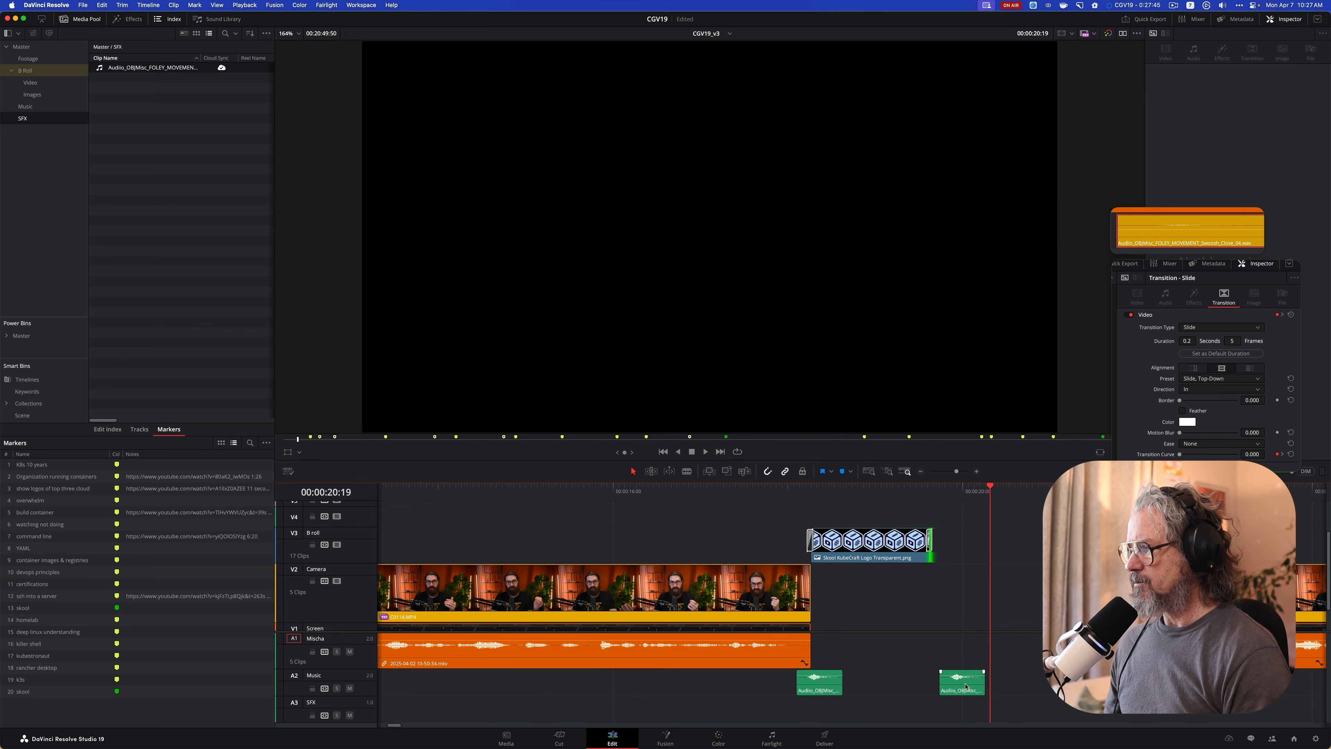
left_click_drag(958, 688, 945, 688)
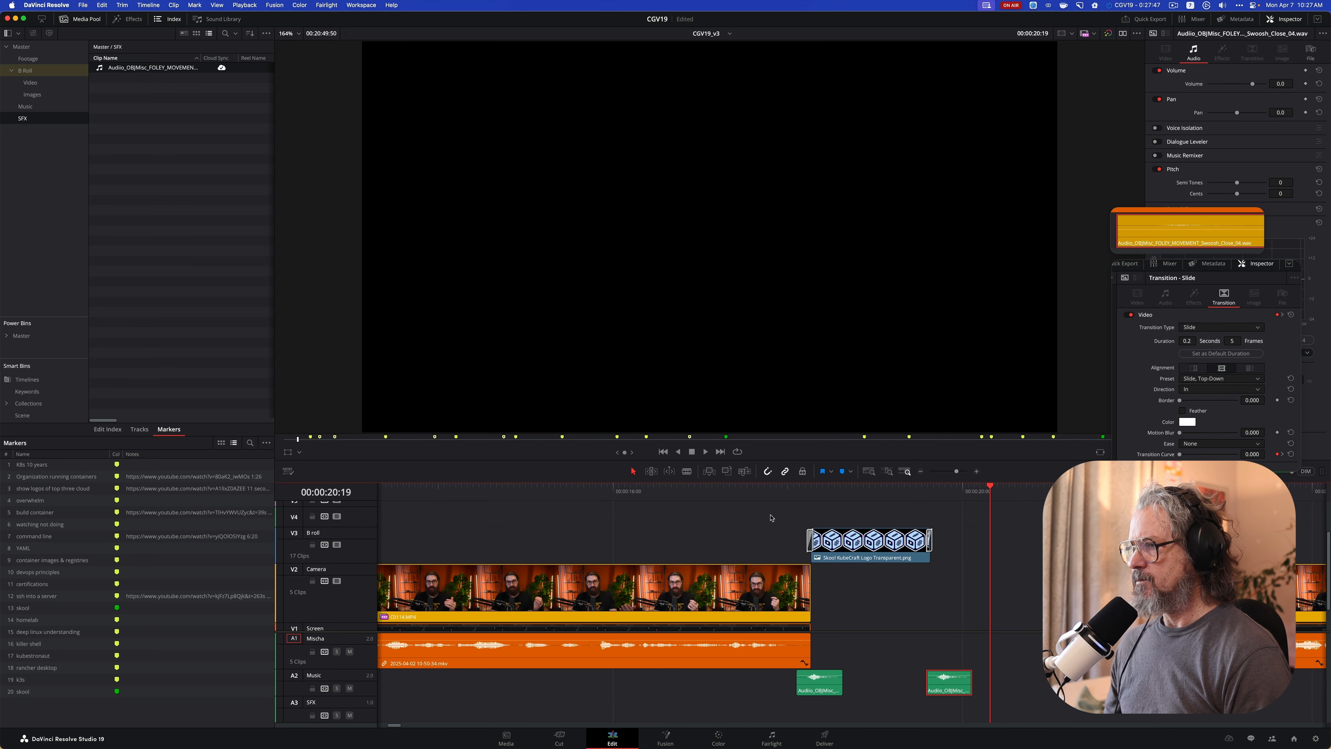
left_click(750, 491)
key("space")
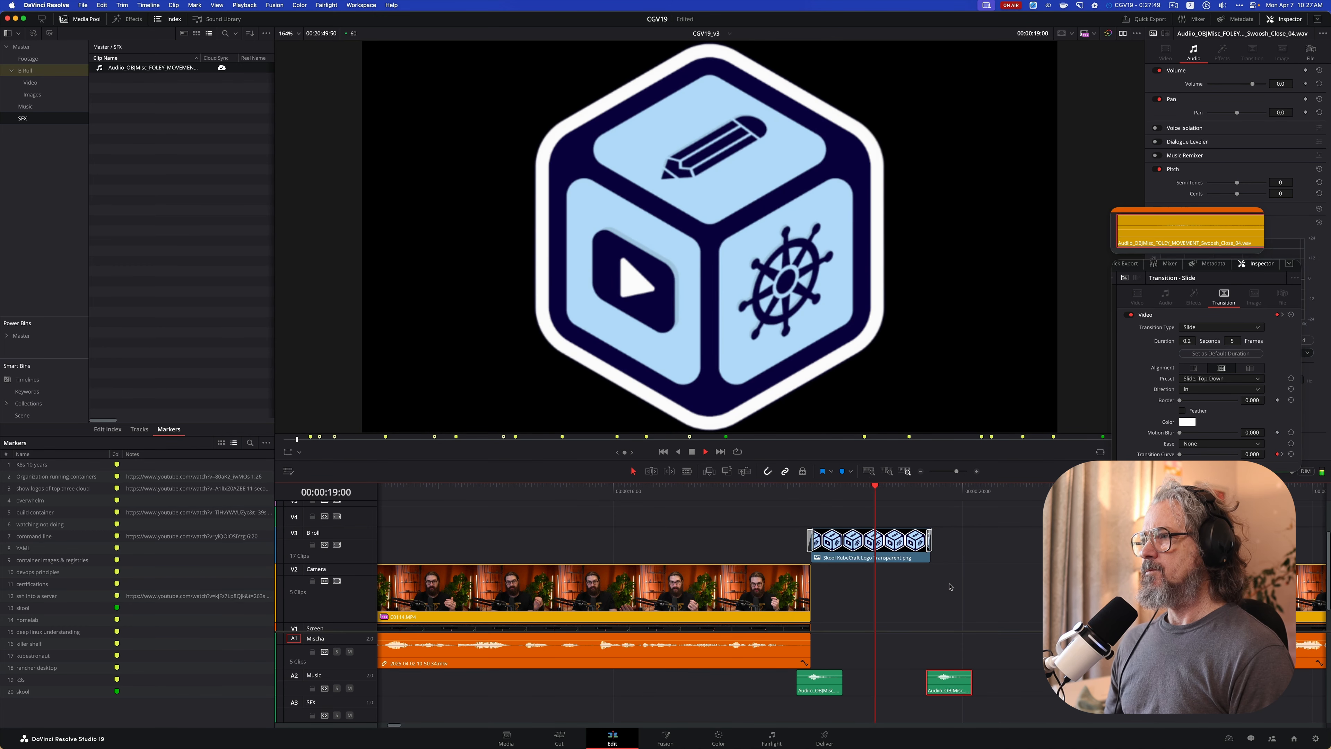
key("space")
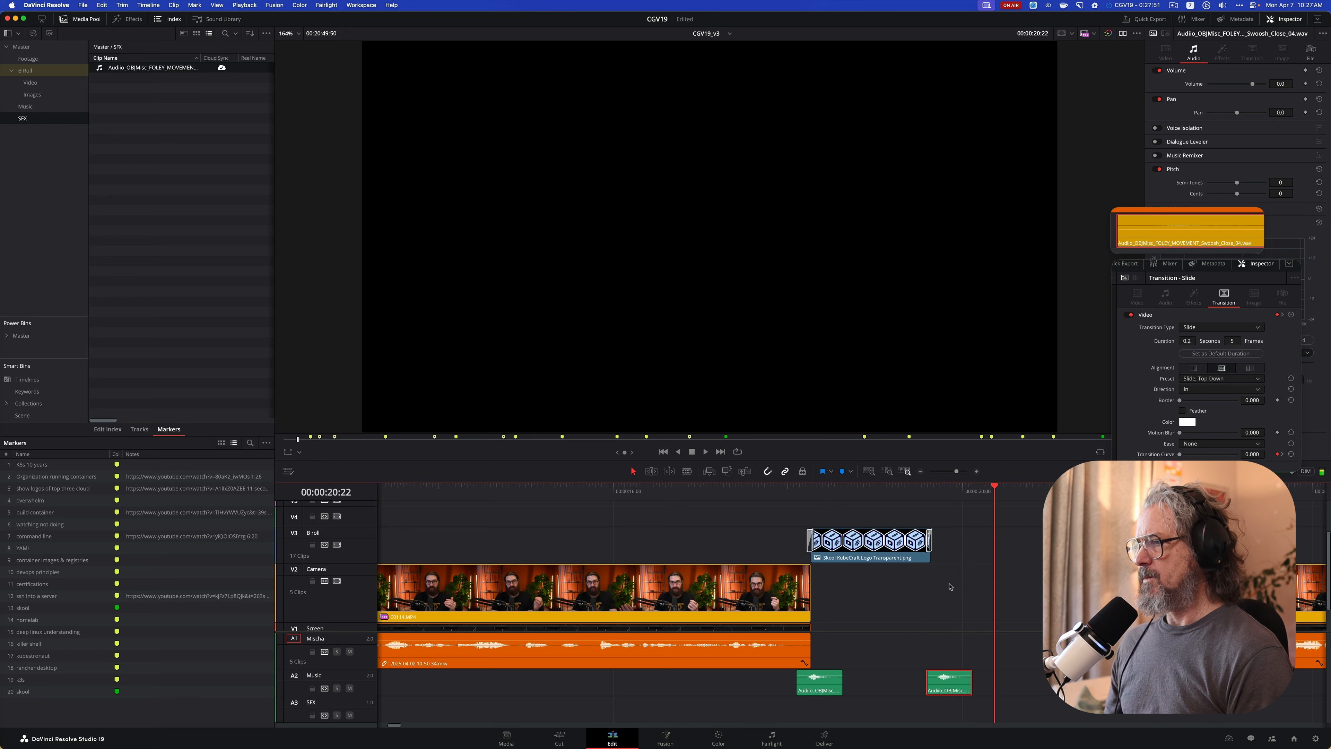
Trim the logo clip's end further to about 00:00:19:21, realign the second swoosh with it, and replay the segment
left_click(895, 553)
left_click_drag(930, 558, 903, 557)
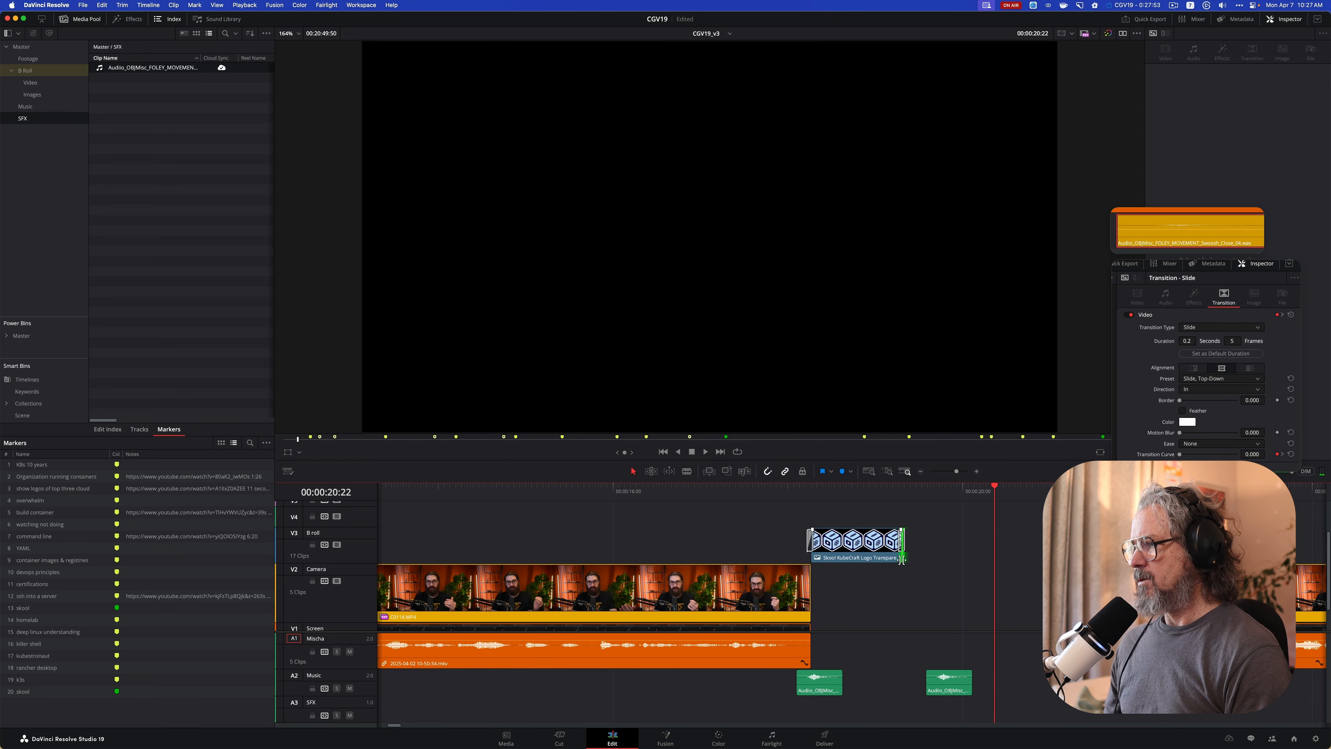
left_click_drag(934, 683, 891, 683)
left_click(747, 494)
key("space")
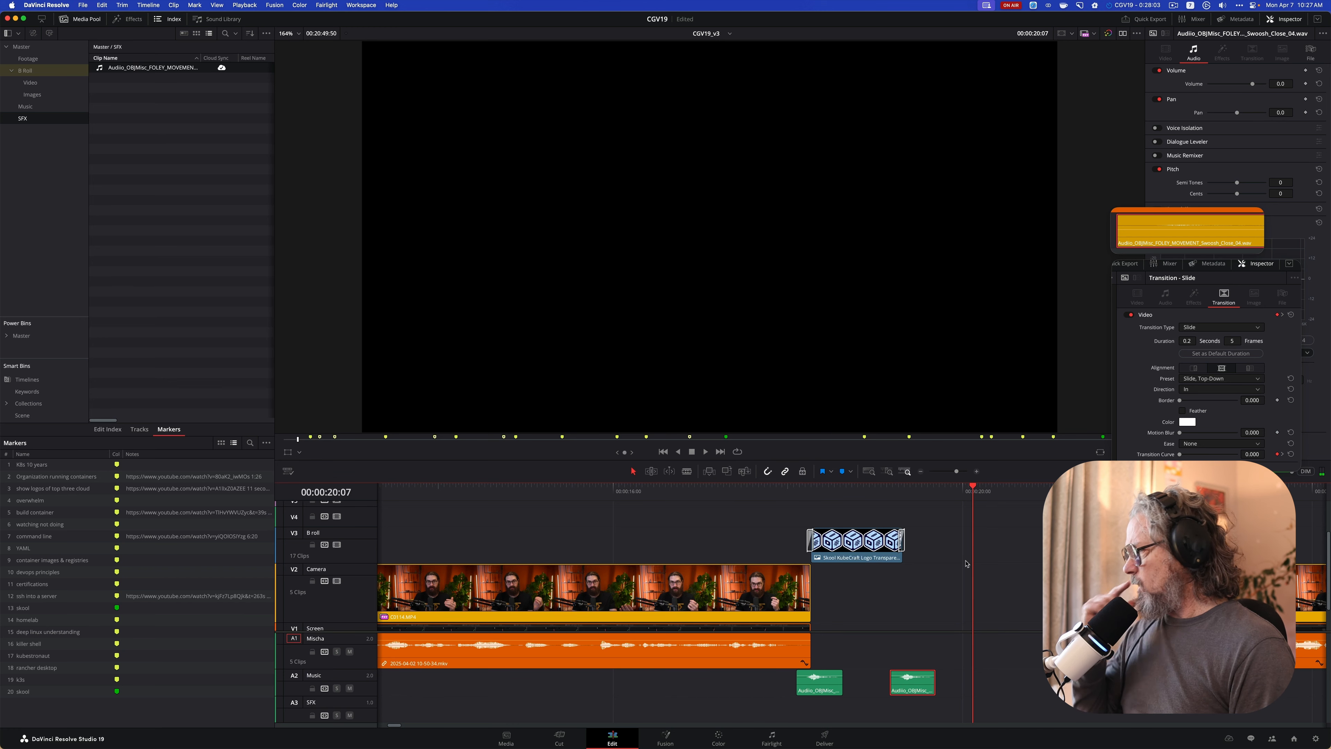
left_click(757, 494)
key("space")
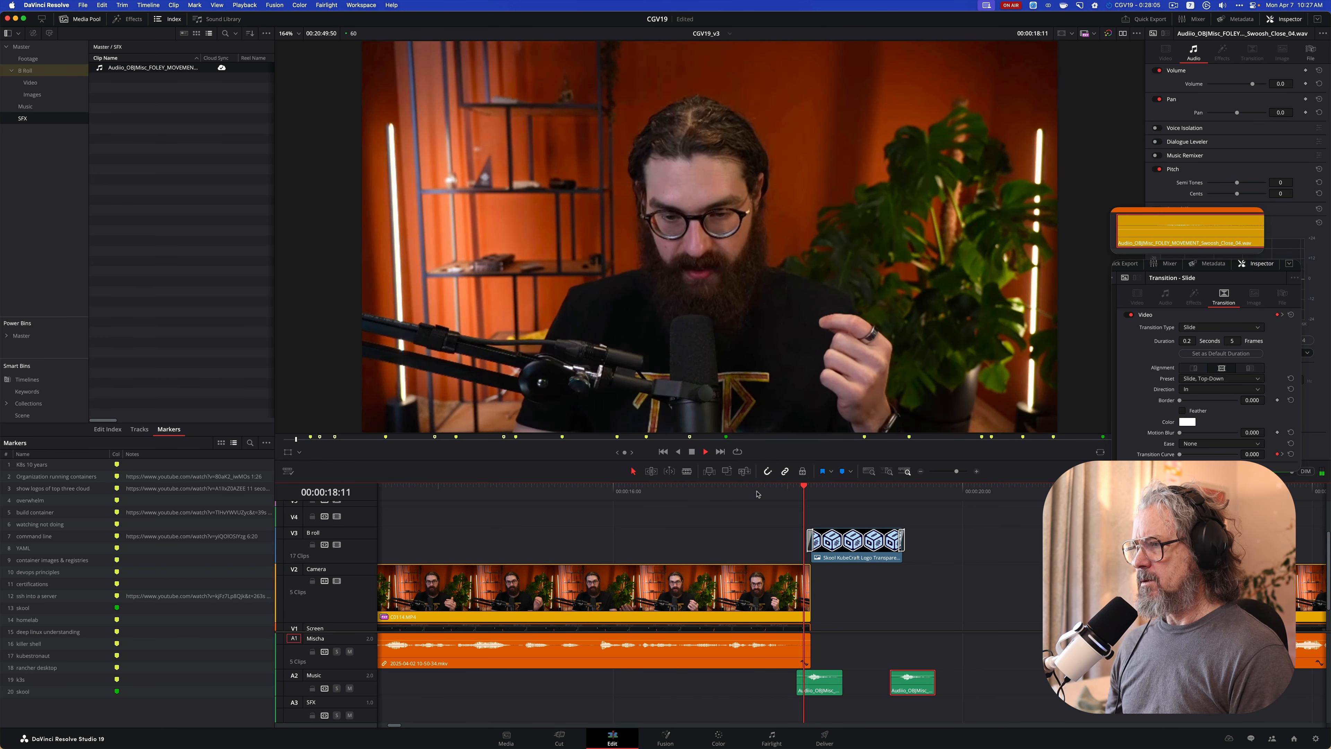
key("space")
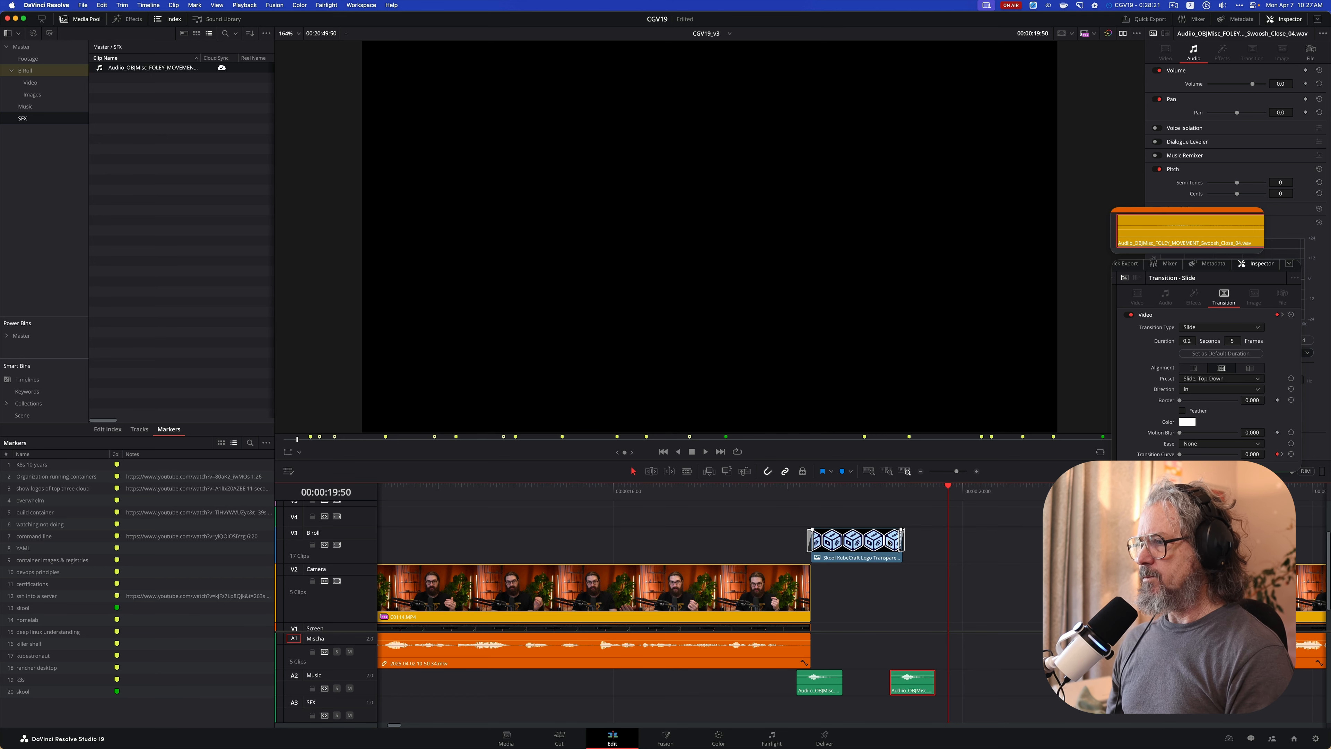
Close the gap after the logo by moving all following clips, except the second swoosh, back to the logo clip's end at 00:00:19:21
left_click(988, 541)
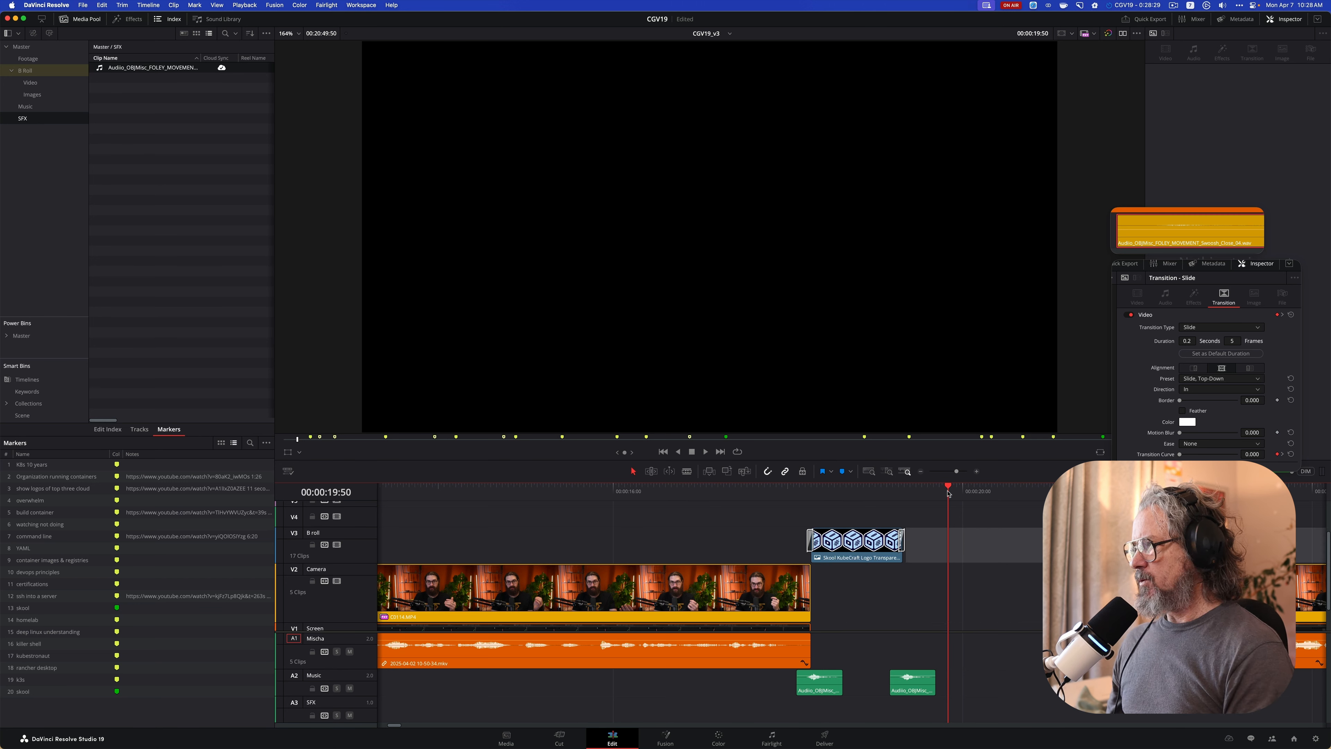
left_click_drag(948, 489, 908, 489)
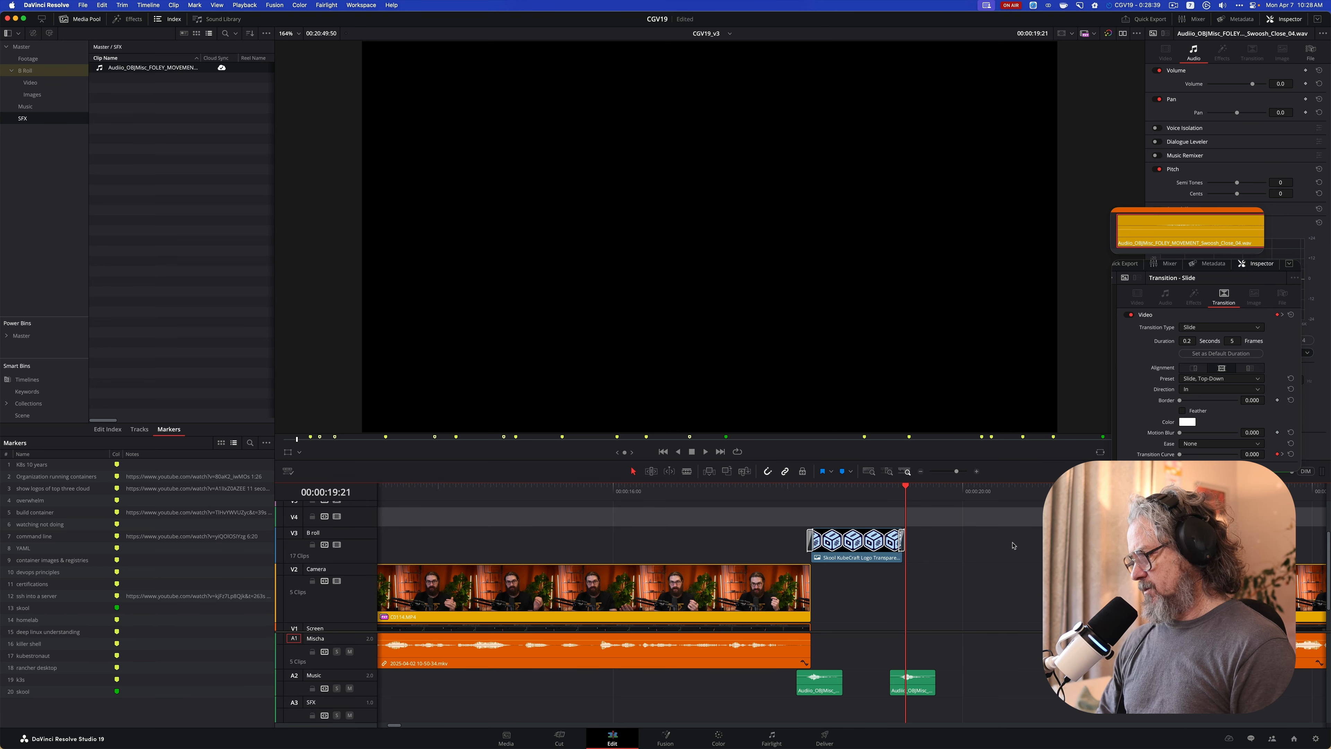
key("alt+y")
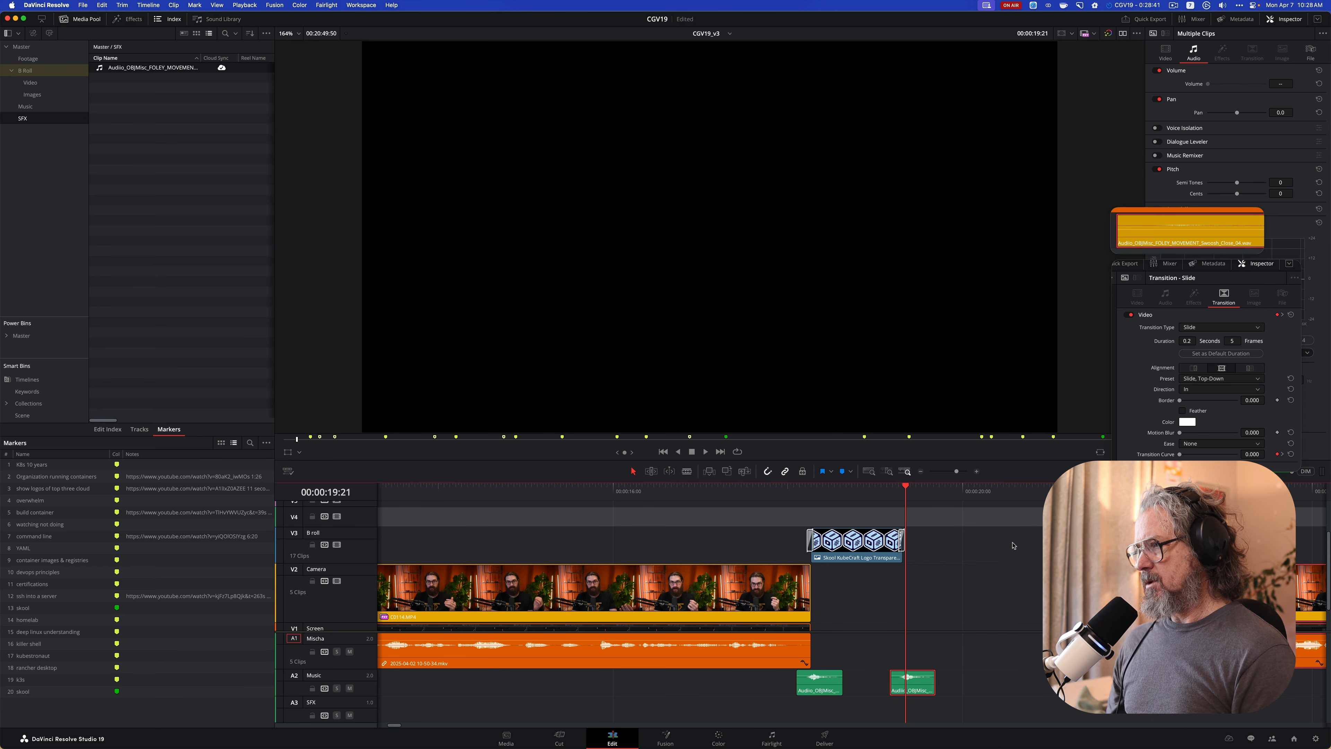
left_click(925, 693, "super")
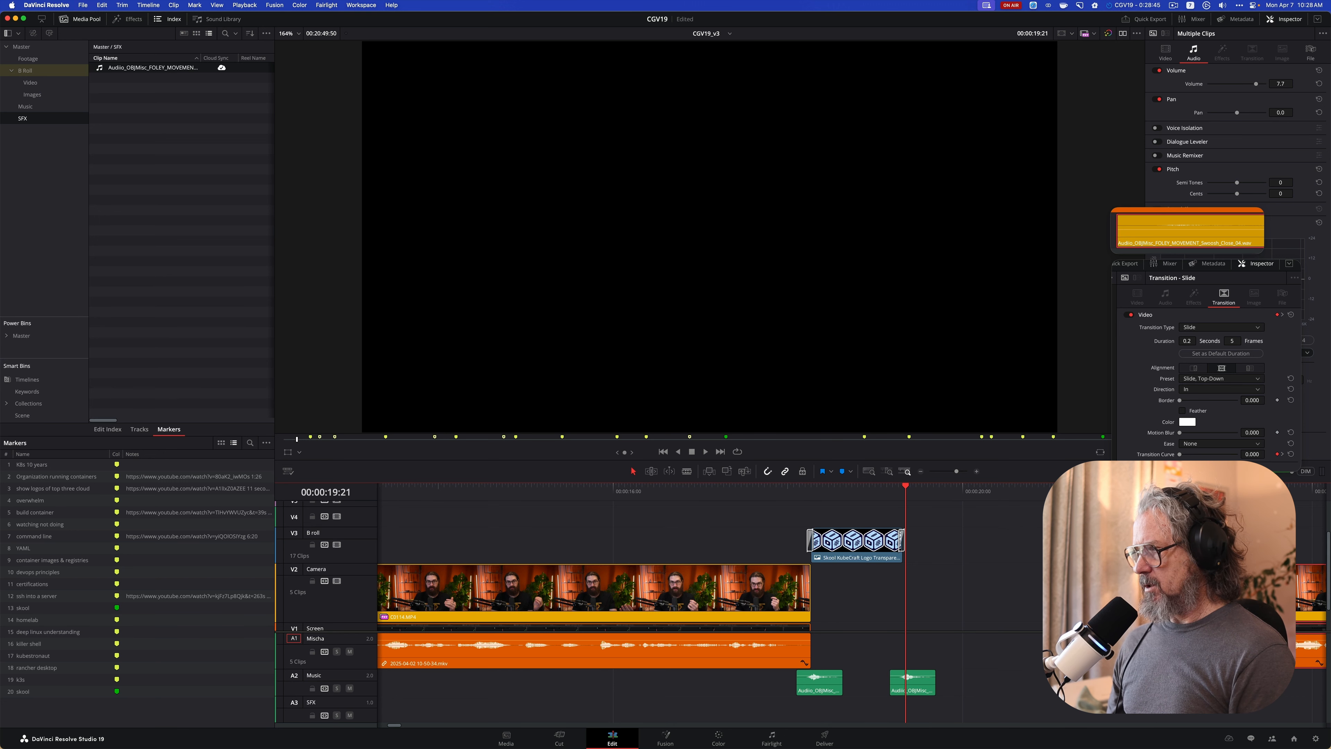
left_click_drag(1008, 599, 918, 605)
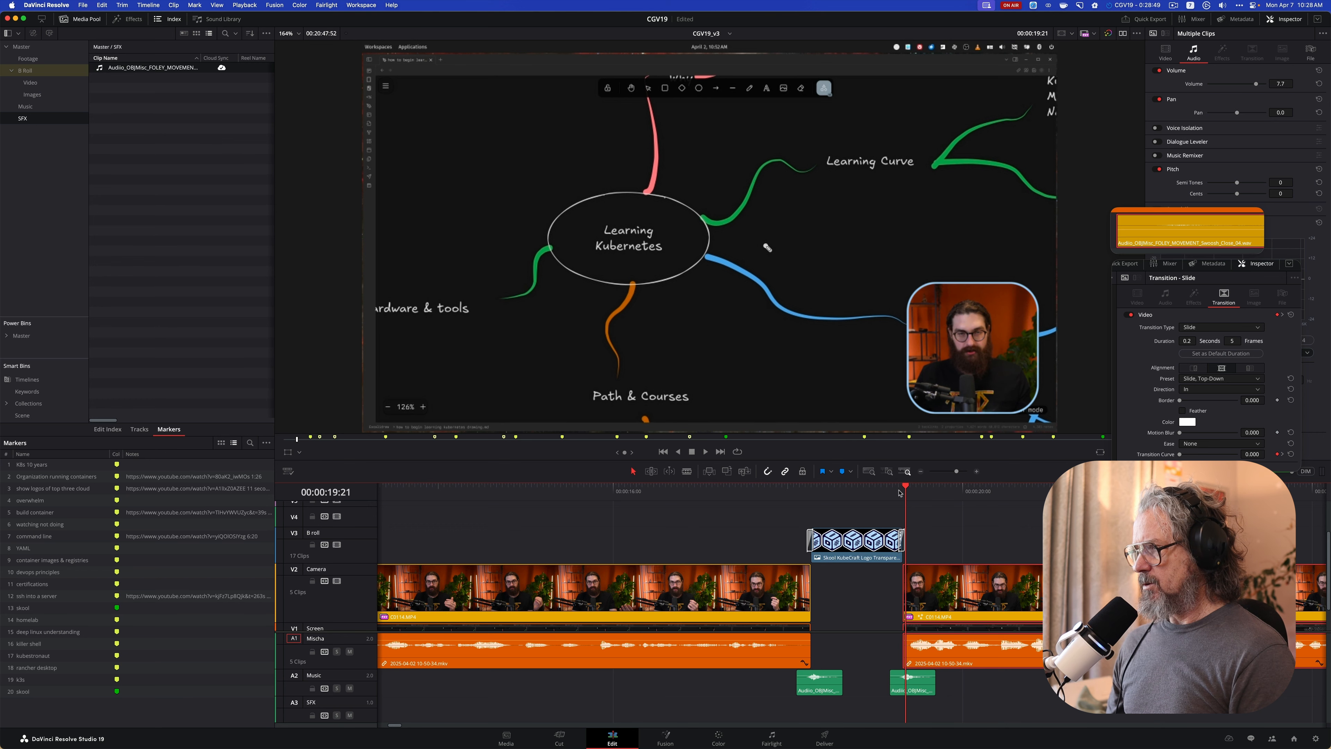
Play through the logo segment repeatedly to check the slide transitions and swooshes against the adjoining camera clips, ending on the logo clip
left_click(775, 491)
key("space")
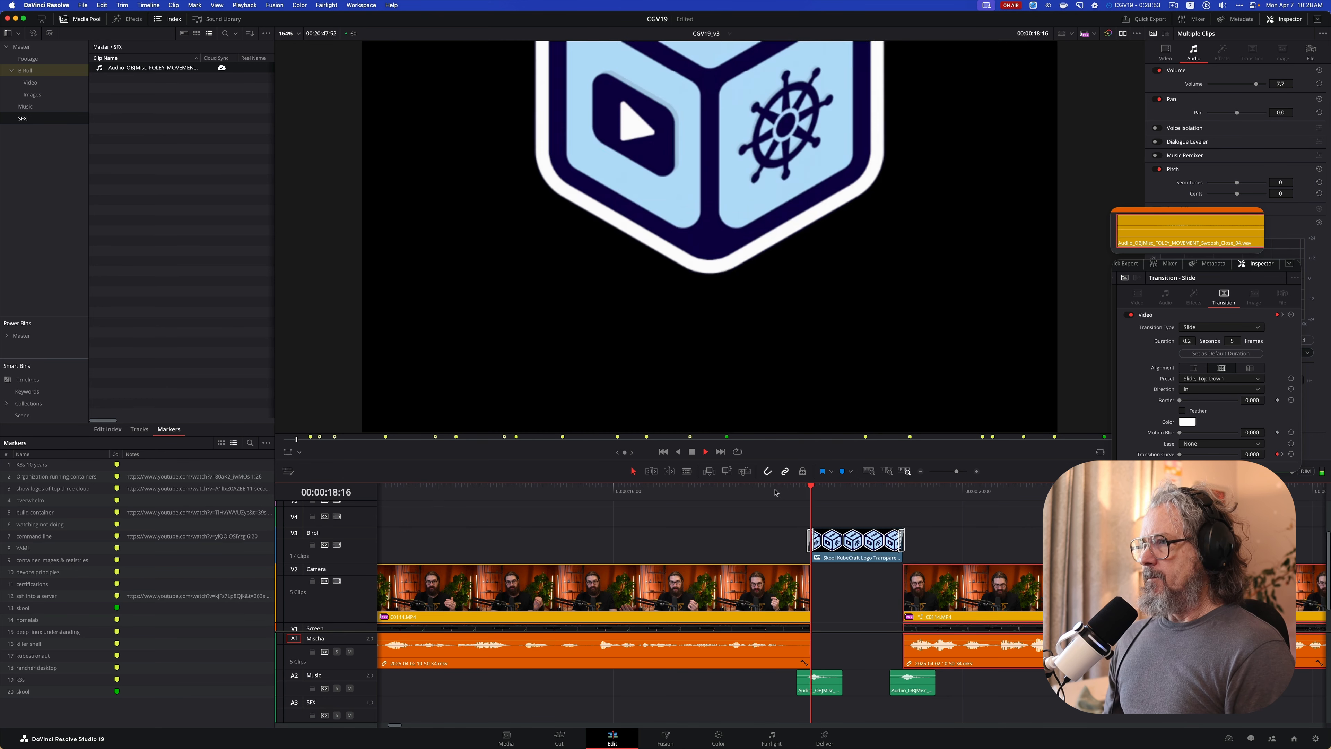
left_click(694, 492)
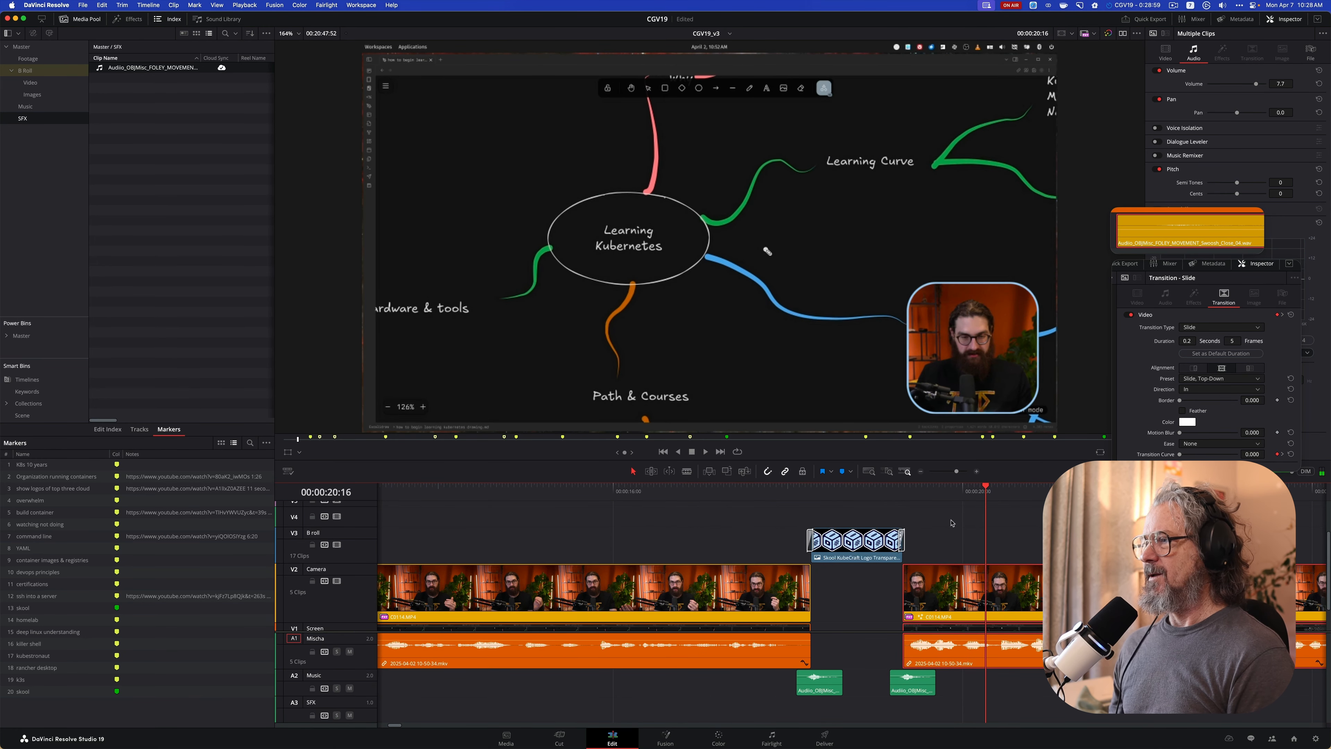
left_click(748, 492)
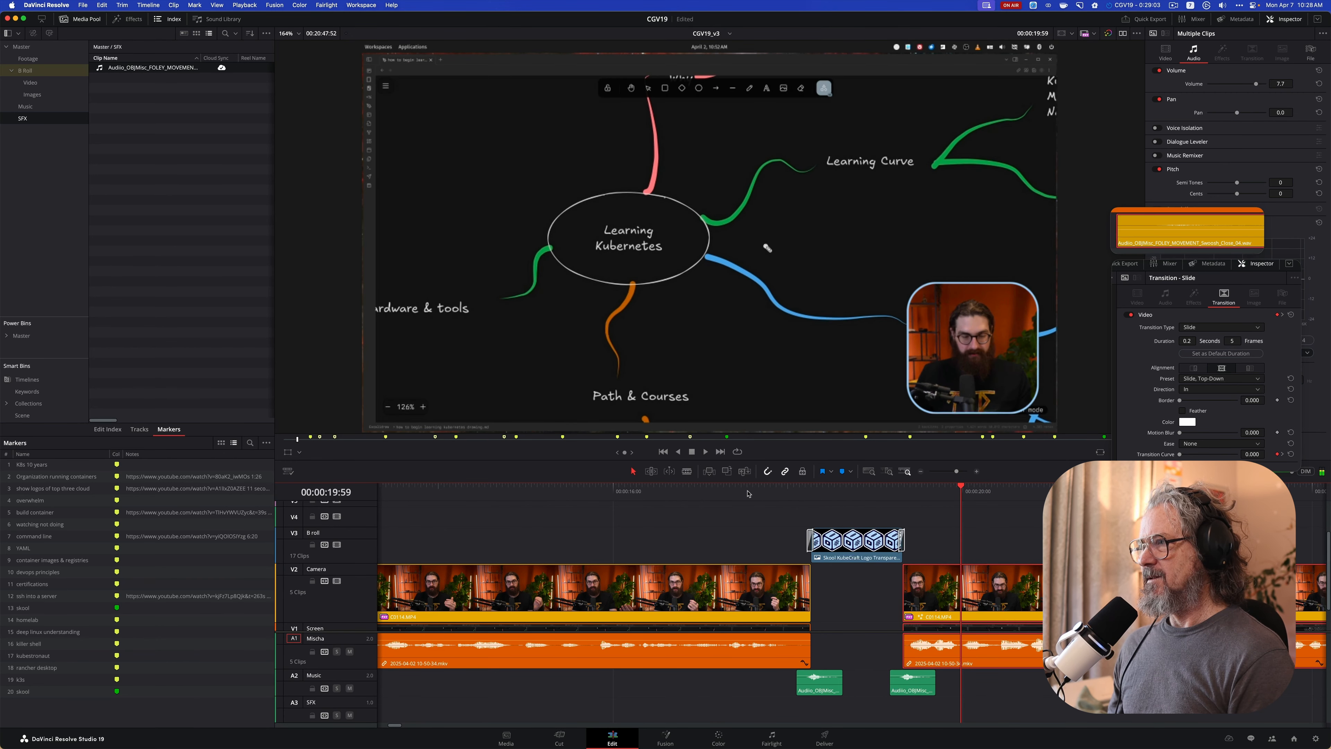
left_click(715, 490)
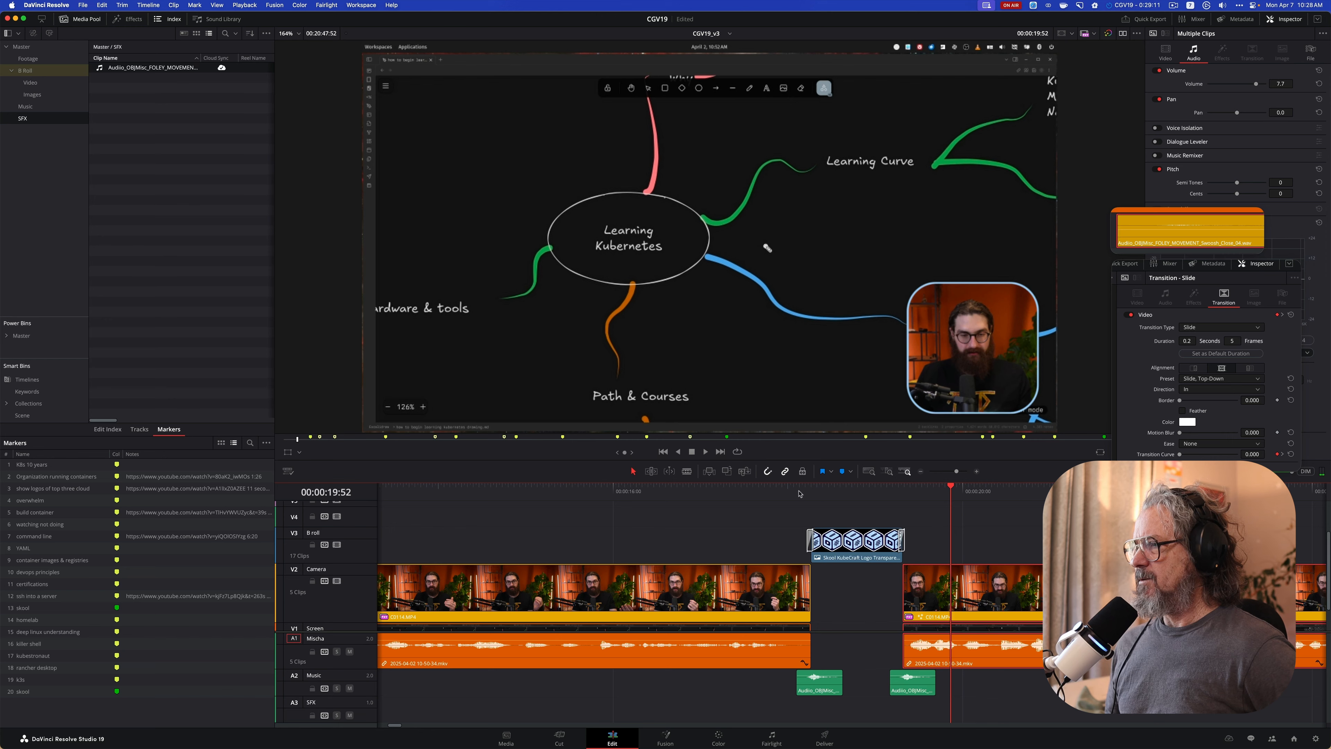
left_click(829, 491)
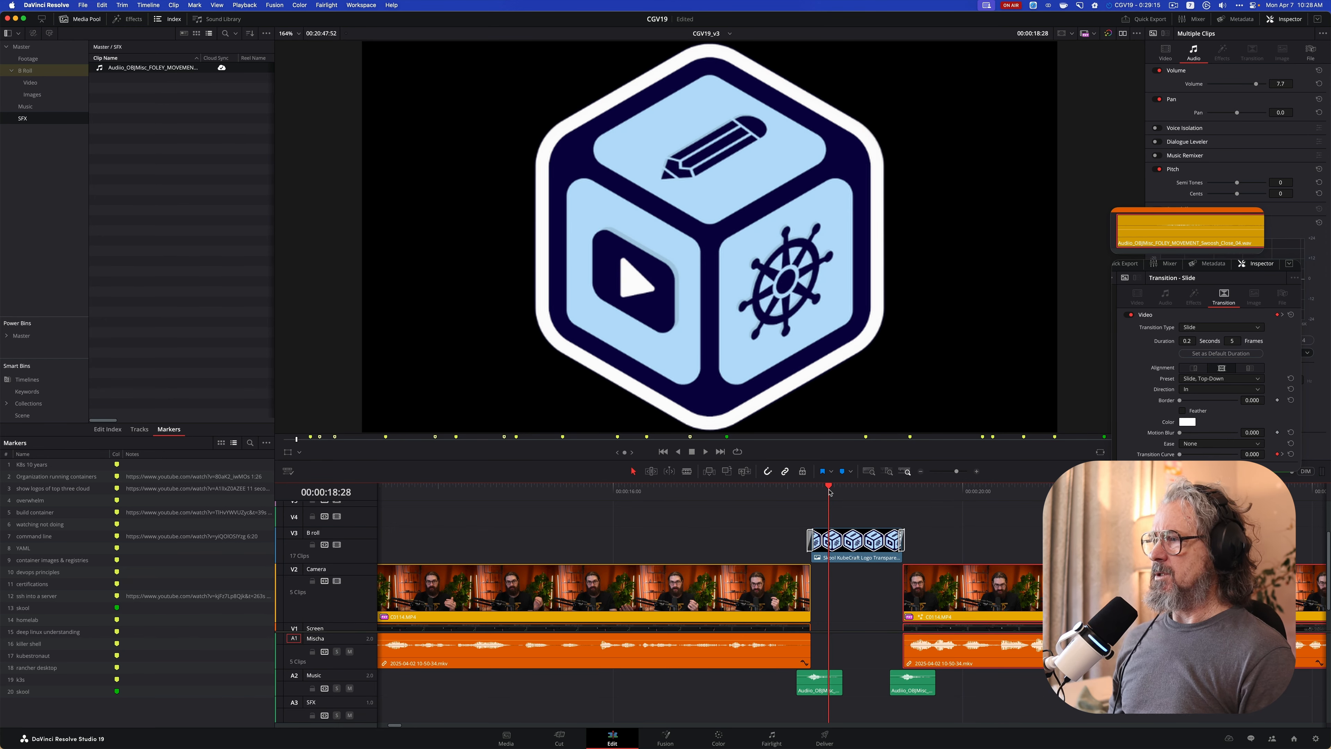
left_click(870, 548)
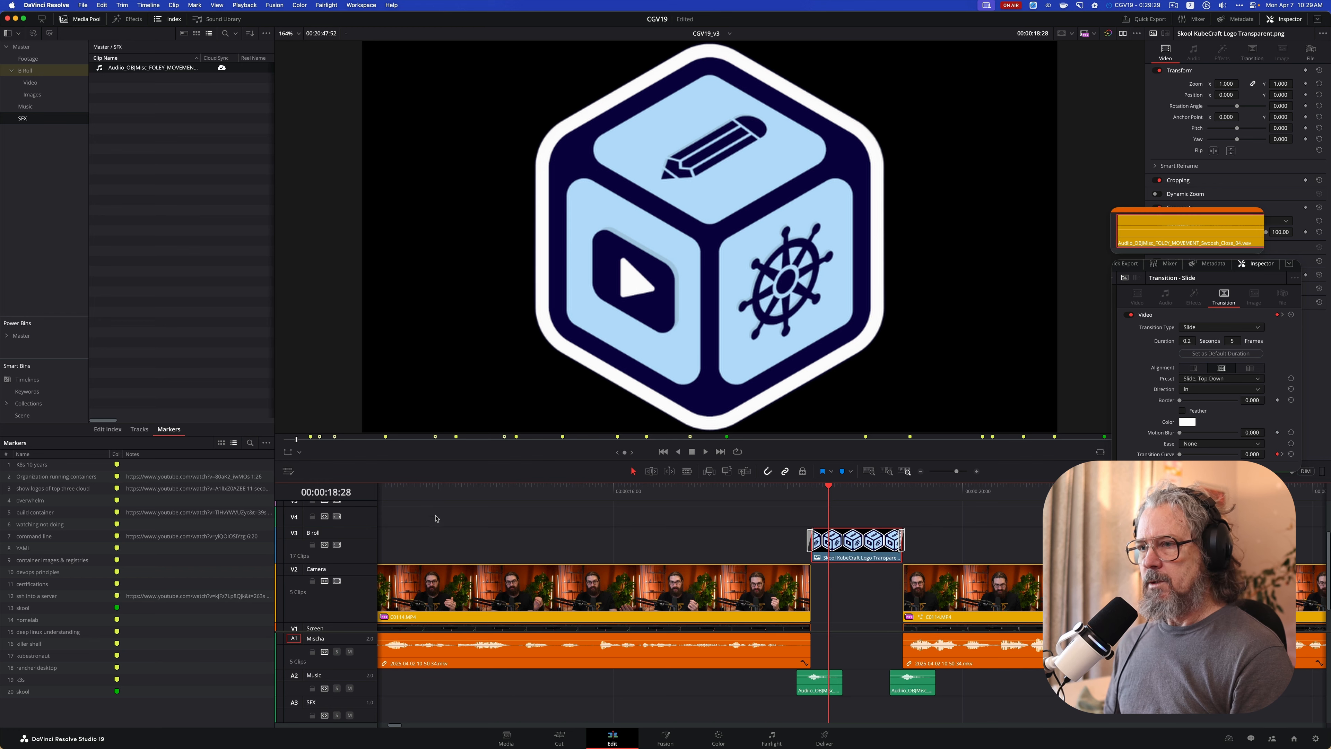
Scale the KubeCraft logo clip down to a zoom of 0.570 with the viewer's transform controls, and play back the logo segment
left_click(288, 453)
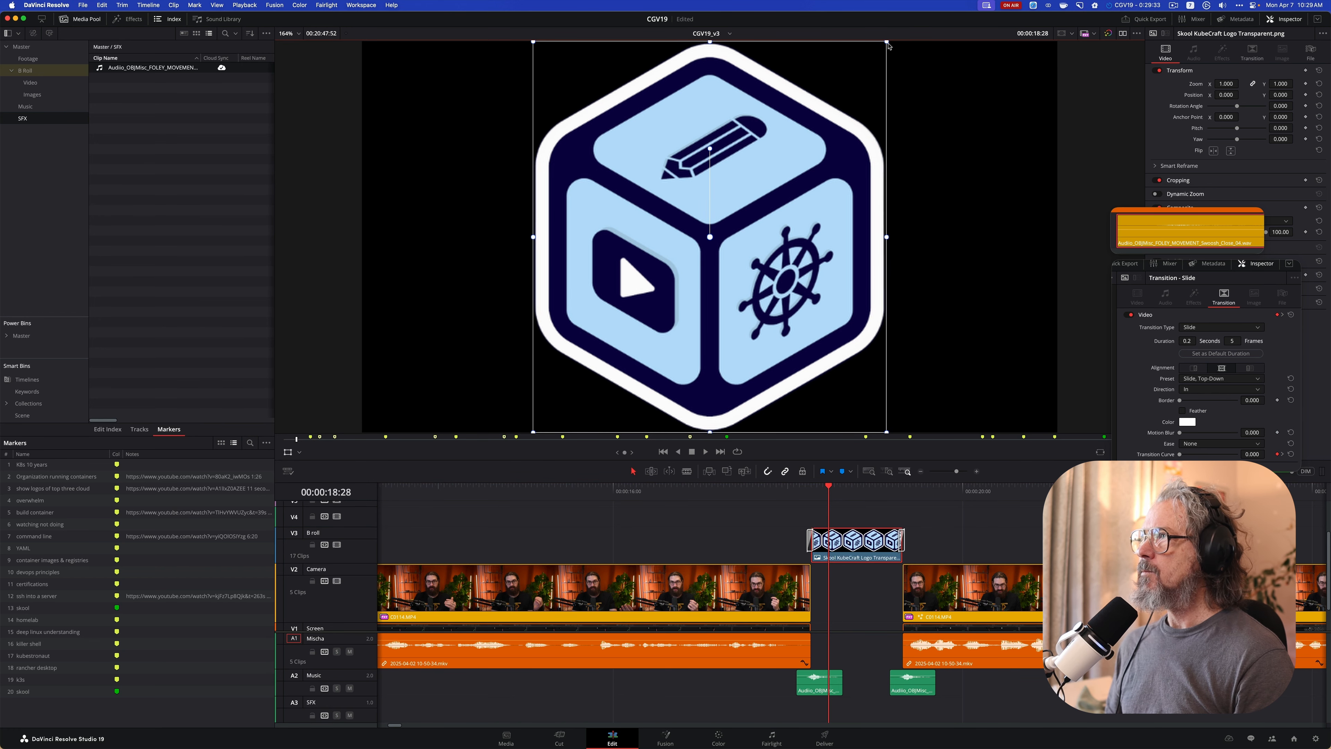
left_click_drag(886, 42, 811, 126)
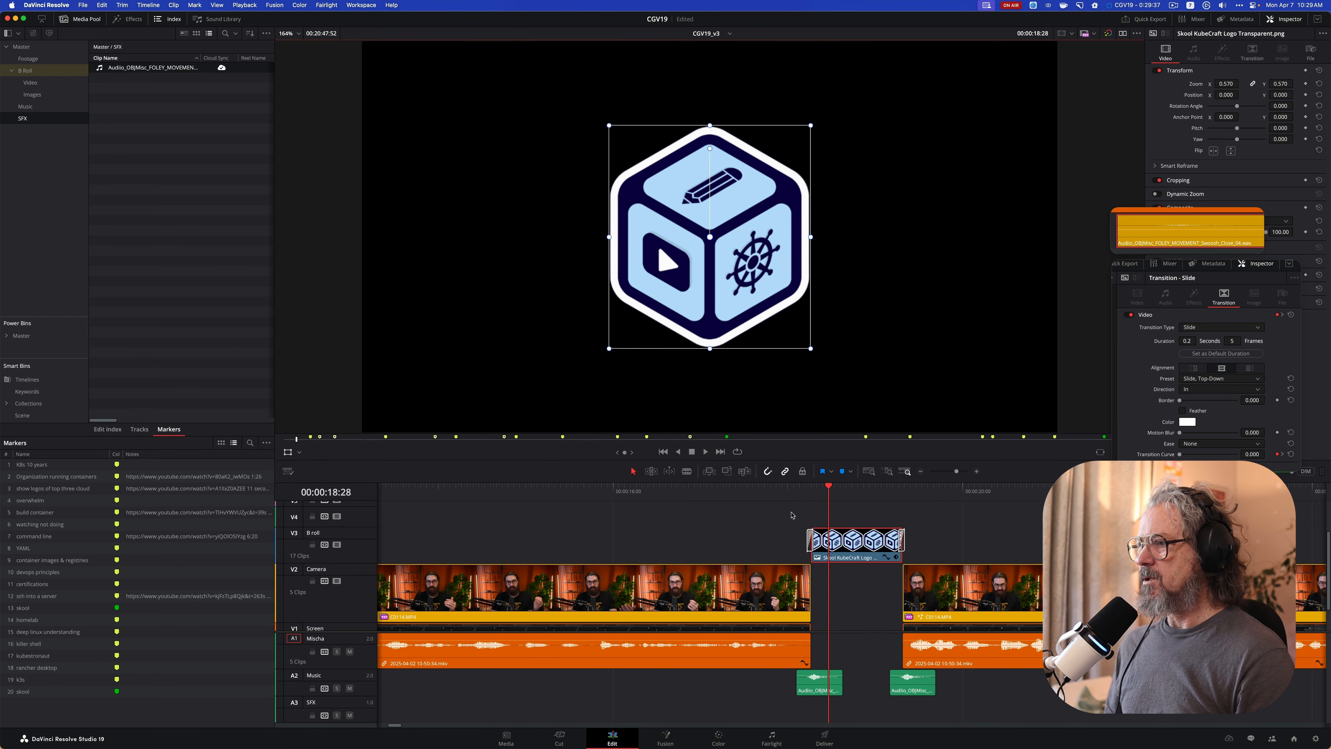
left_click(749, 495)
key("space")
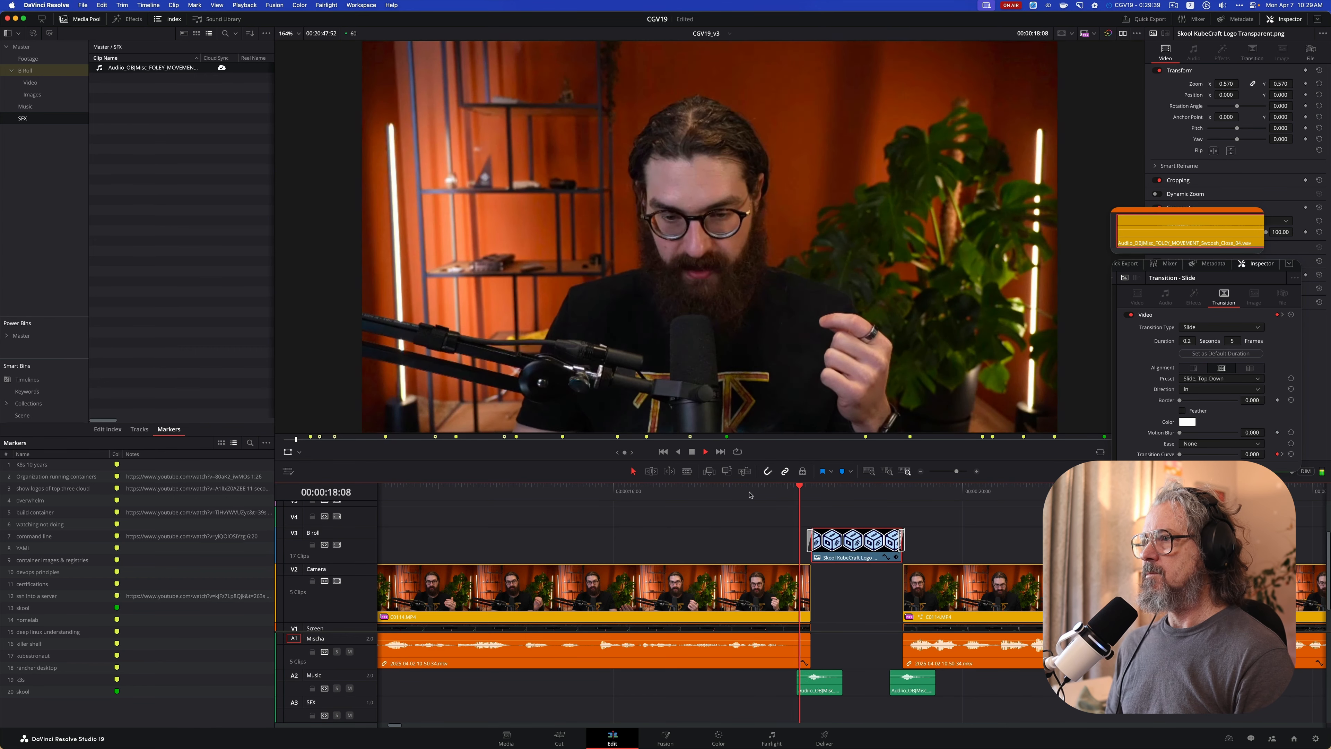
key("space")
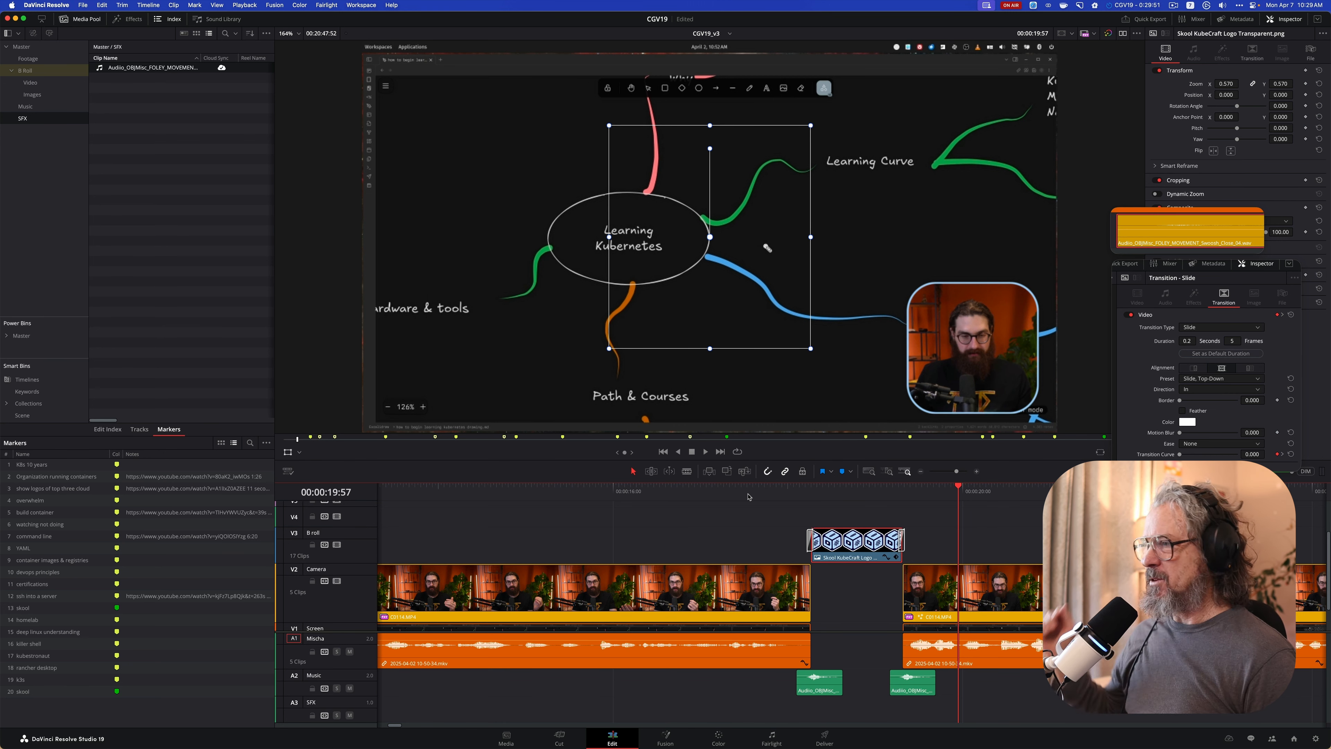
left_click(675, 496)
key("space")
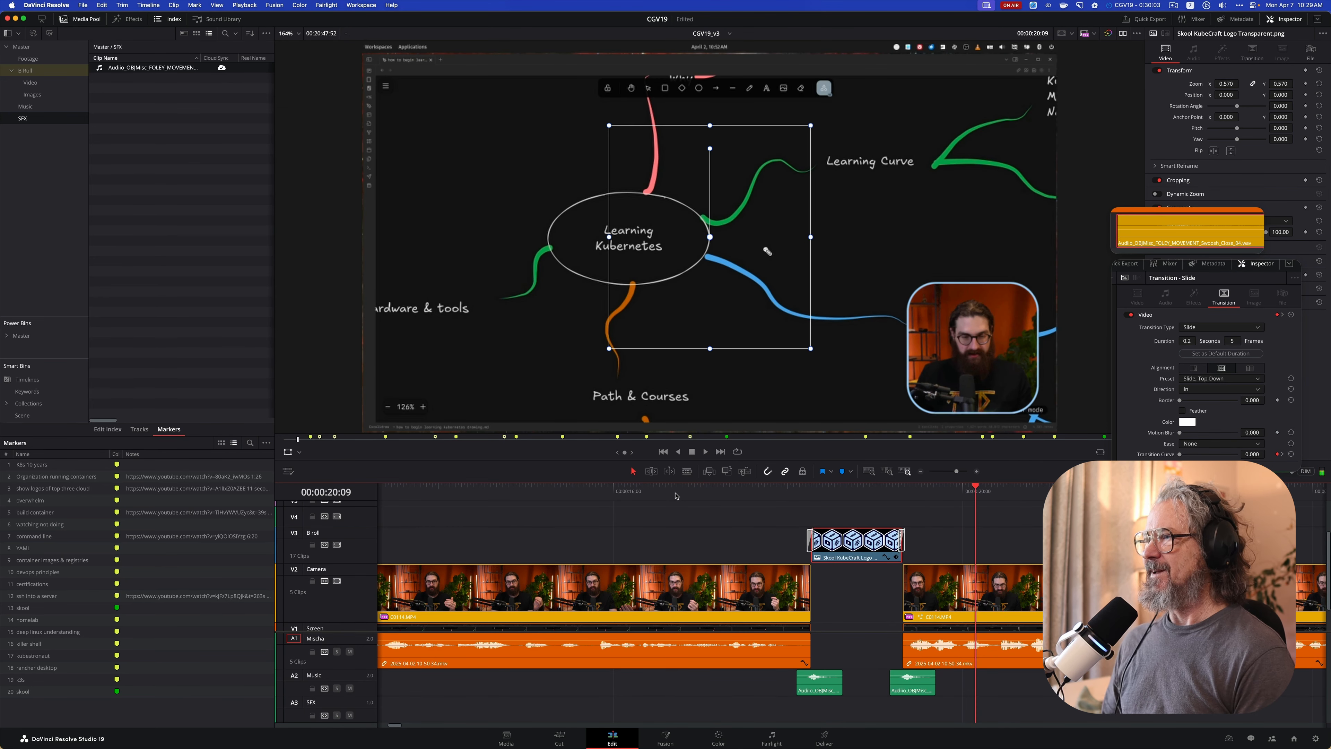
left_click(286, 453)
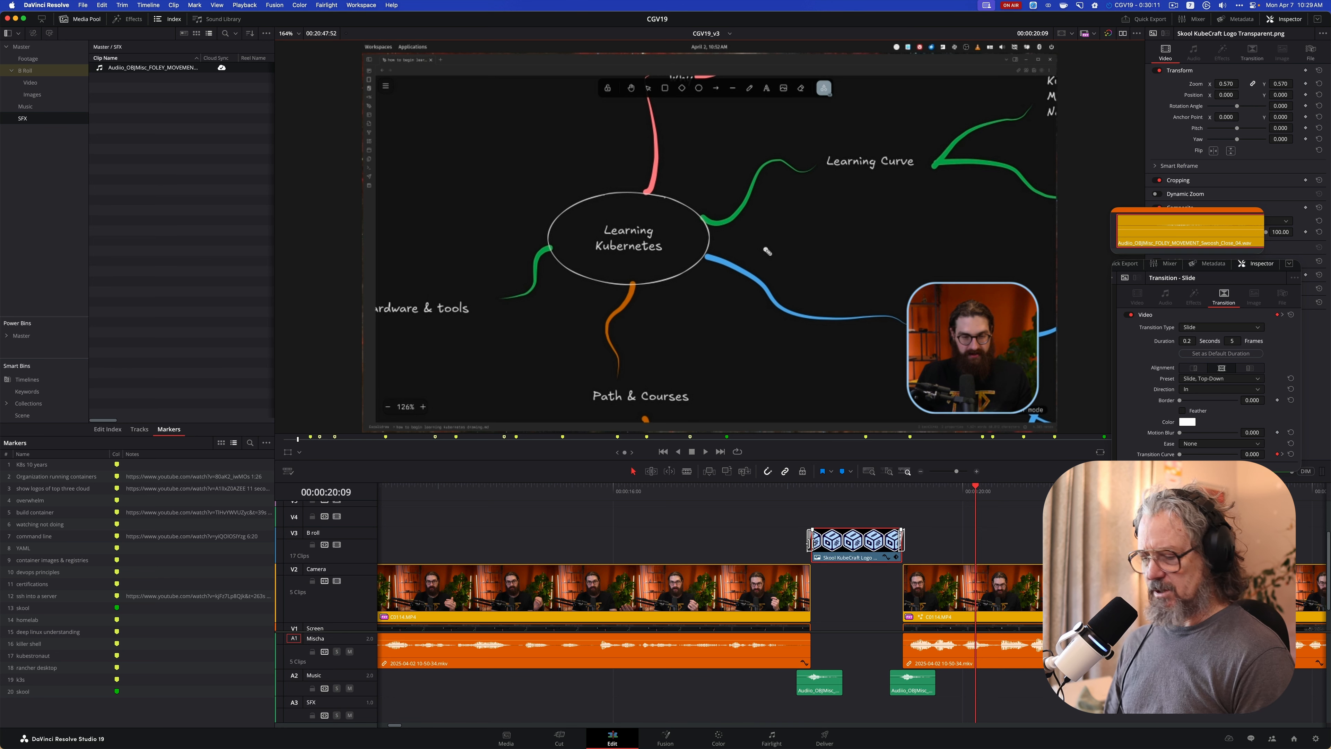
Play the timeline from its start to review the opening camera clip for spots that need B-roll
key("super+equal")
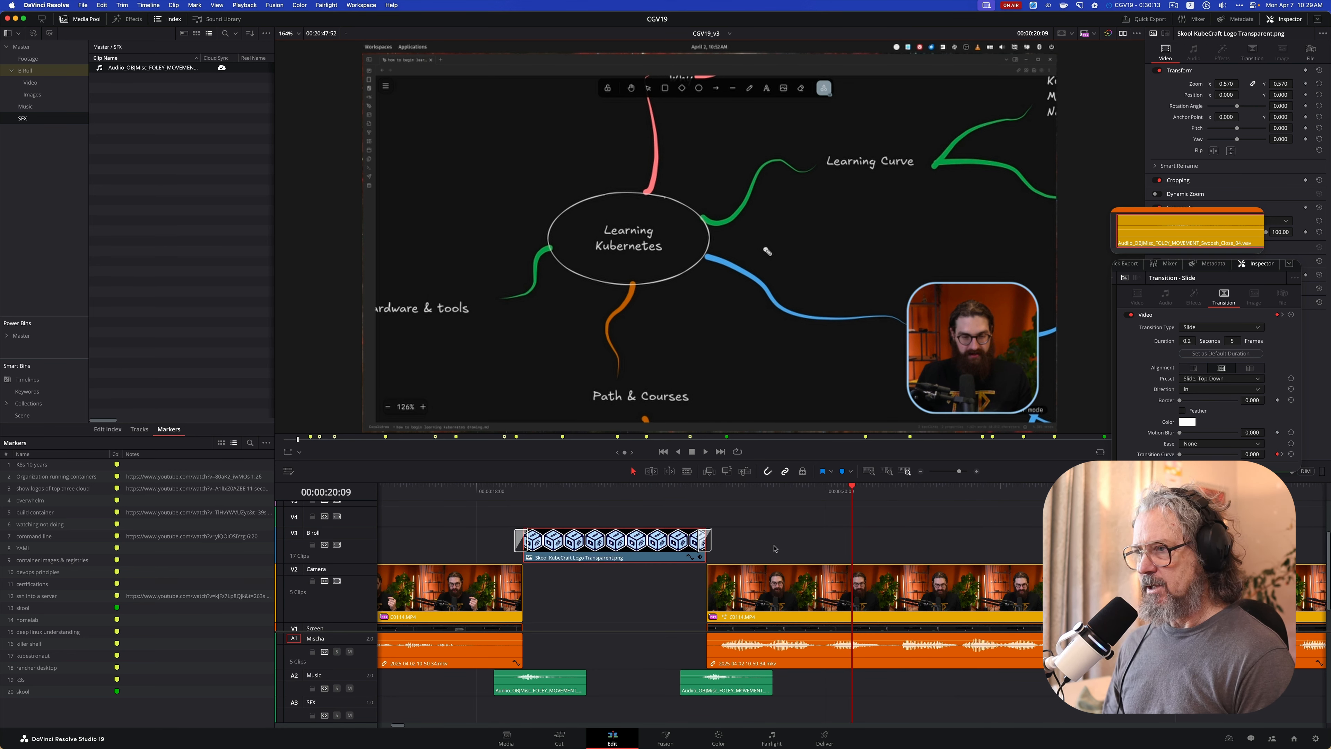
key("super+minus")
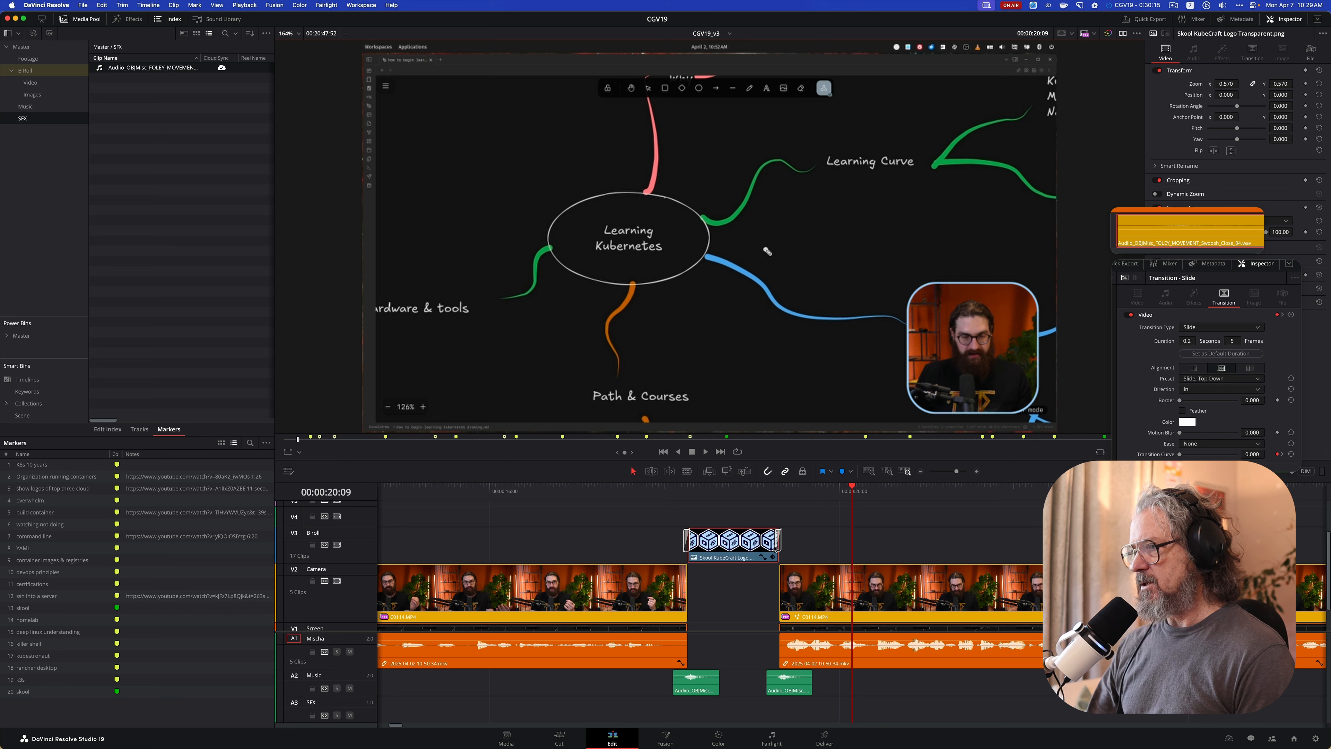
key("super+minus")
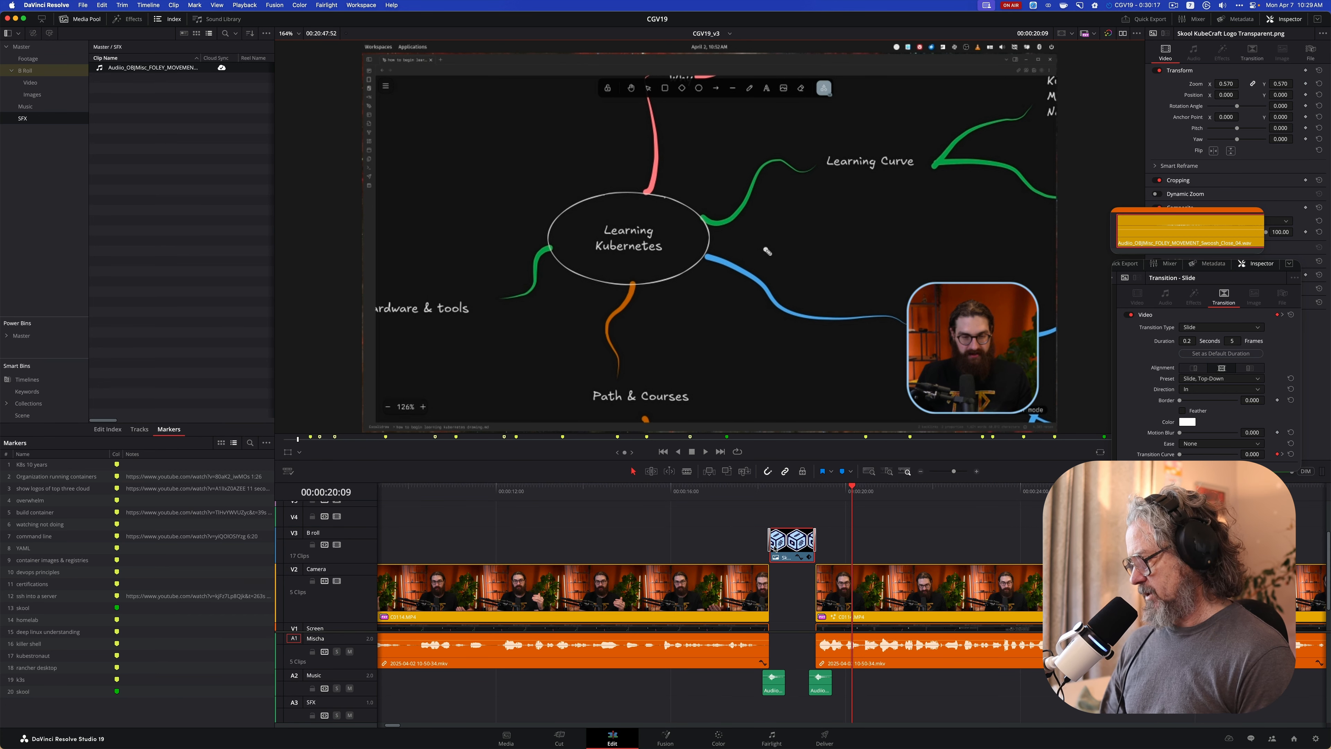
key("Home")
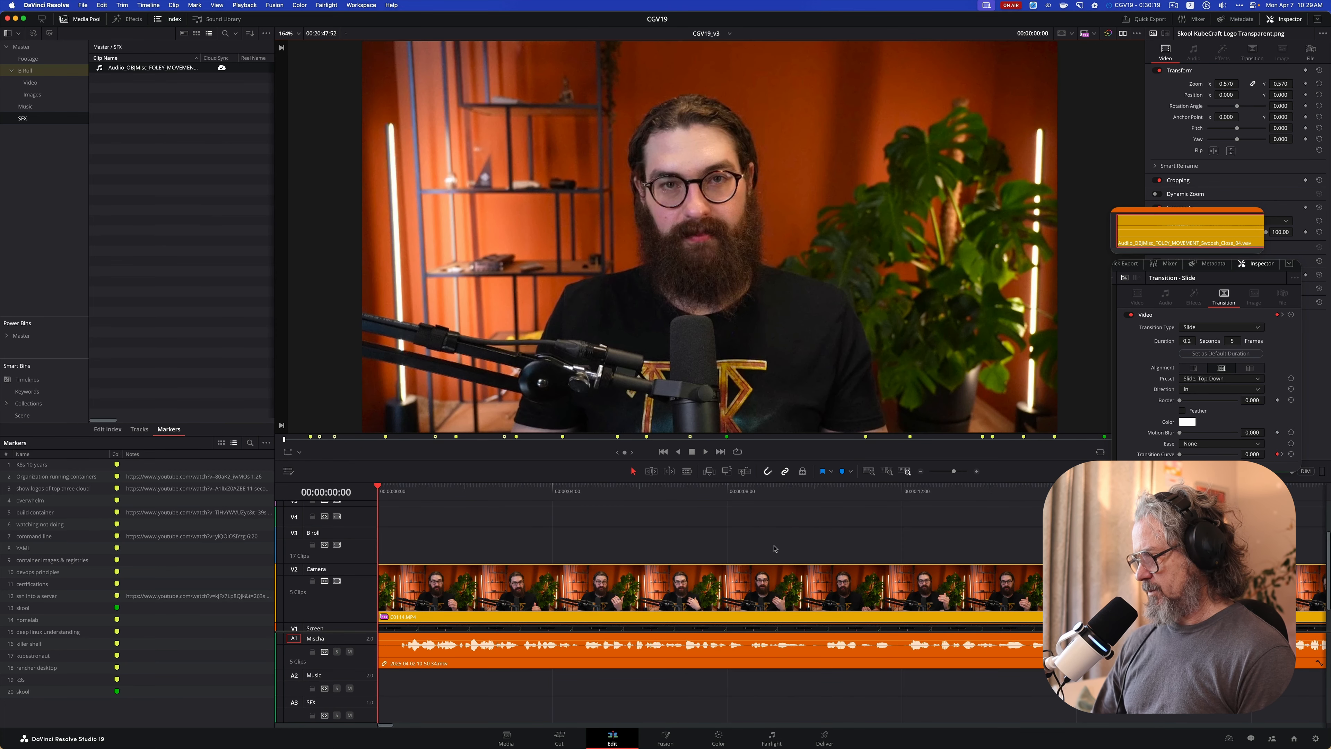
key("super+minus")
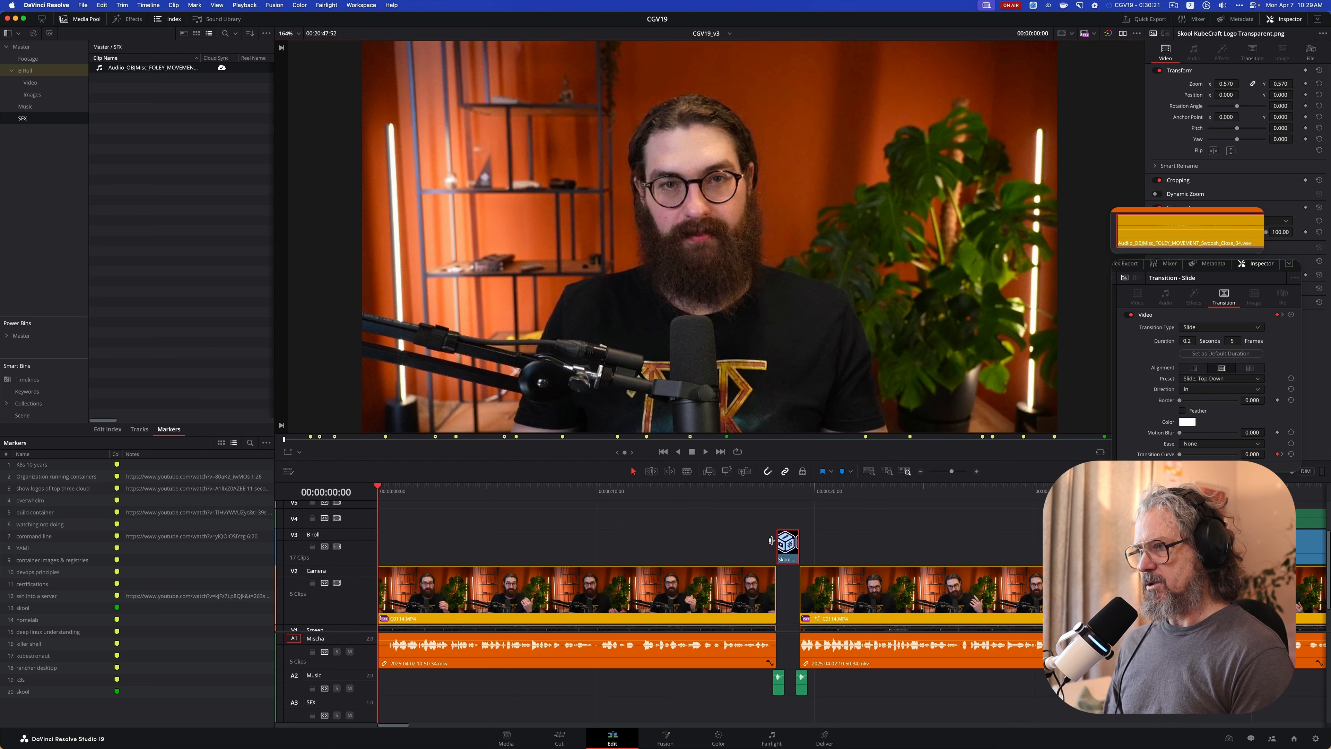
scroll(754, 545, "down", 1)
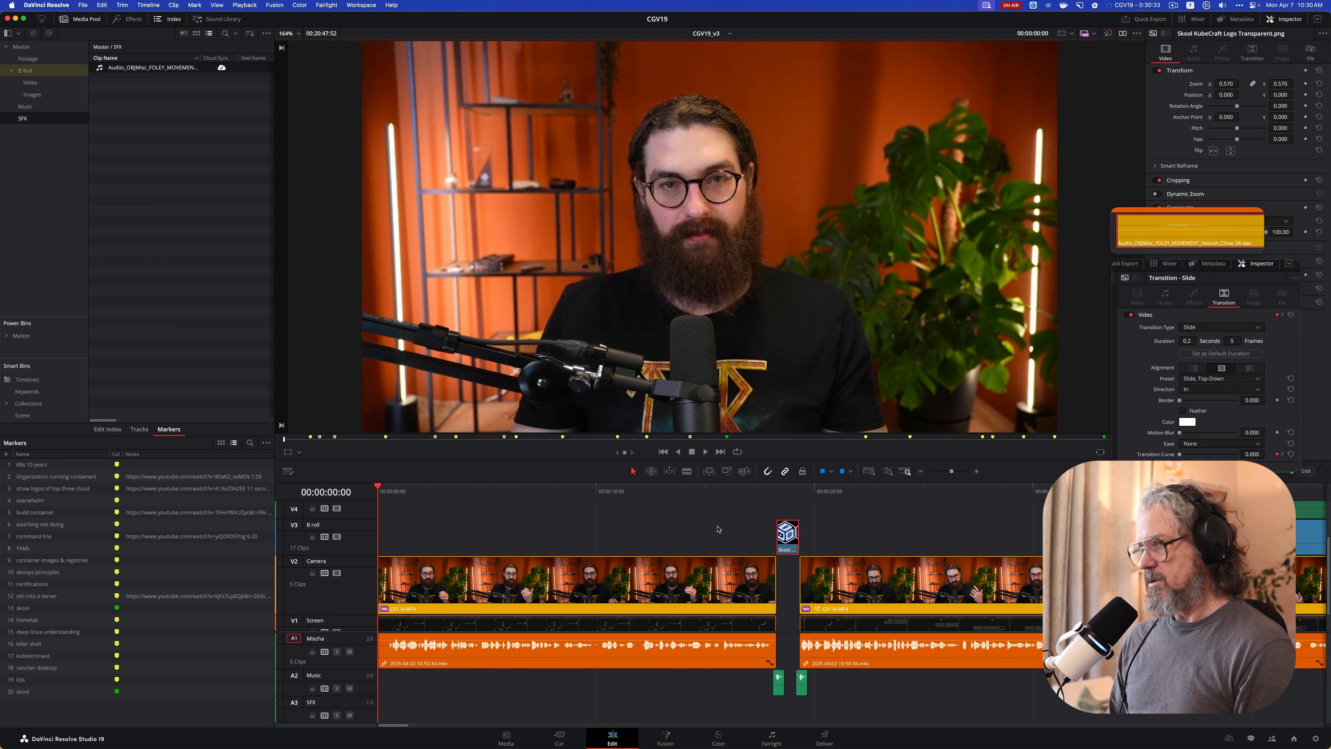
key("space")
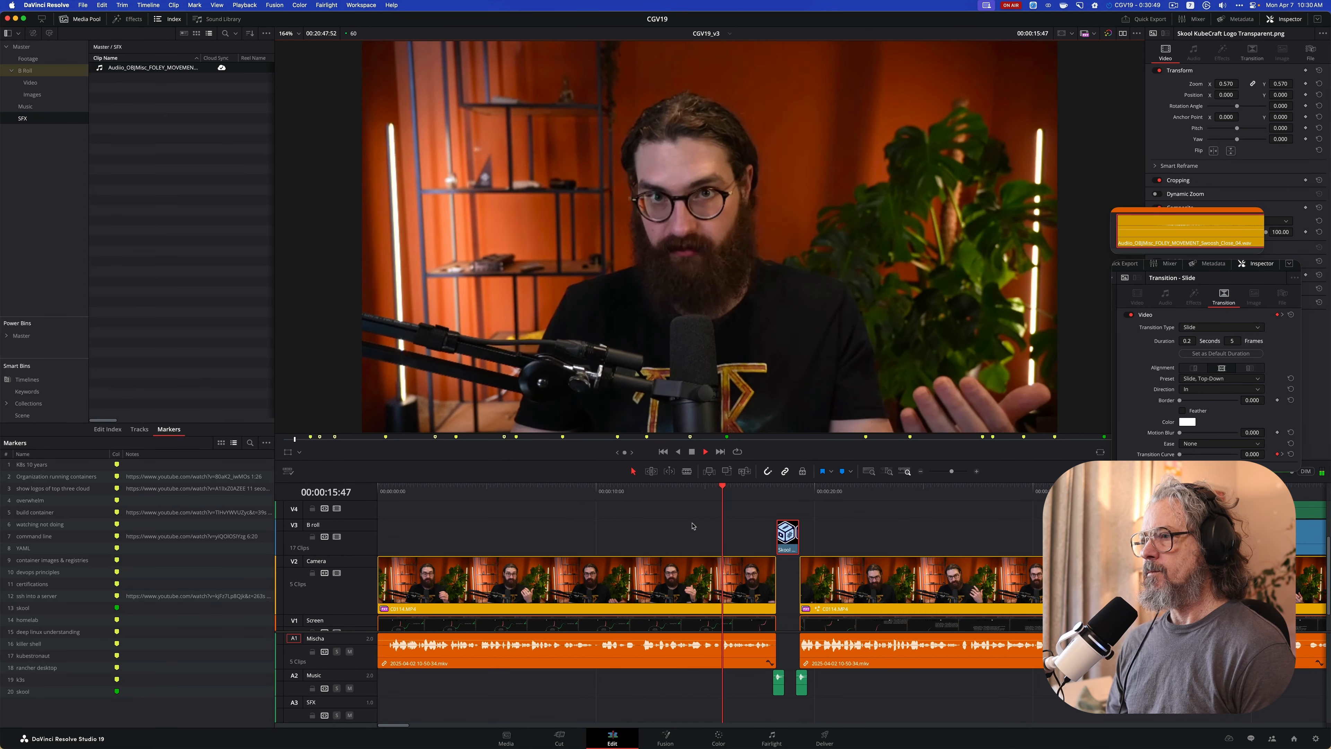
key("space")
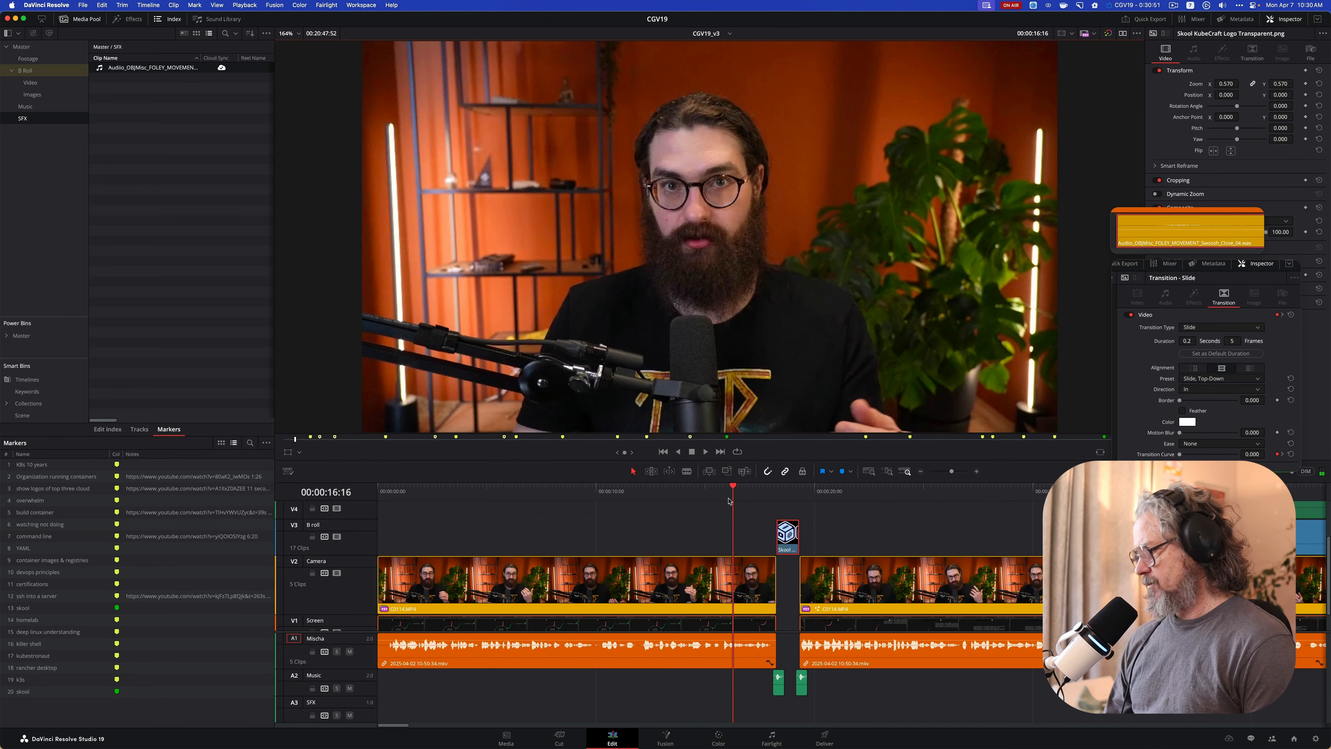
Play from the timeline start and add a marker at 00:00:06:11, named as a reminder to add the presenter's name and title
key("Home")
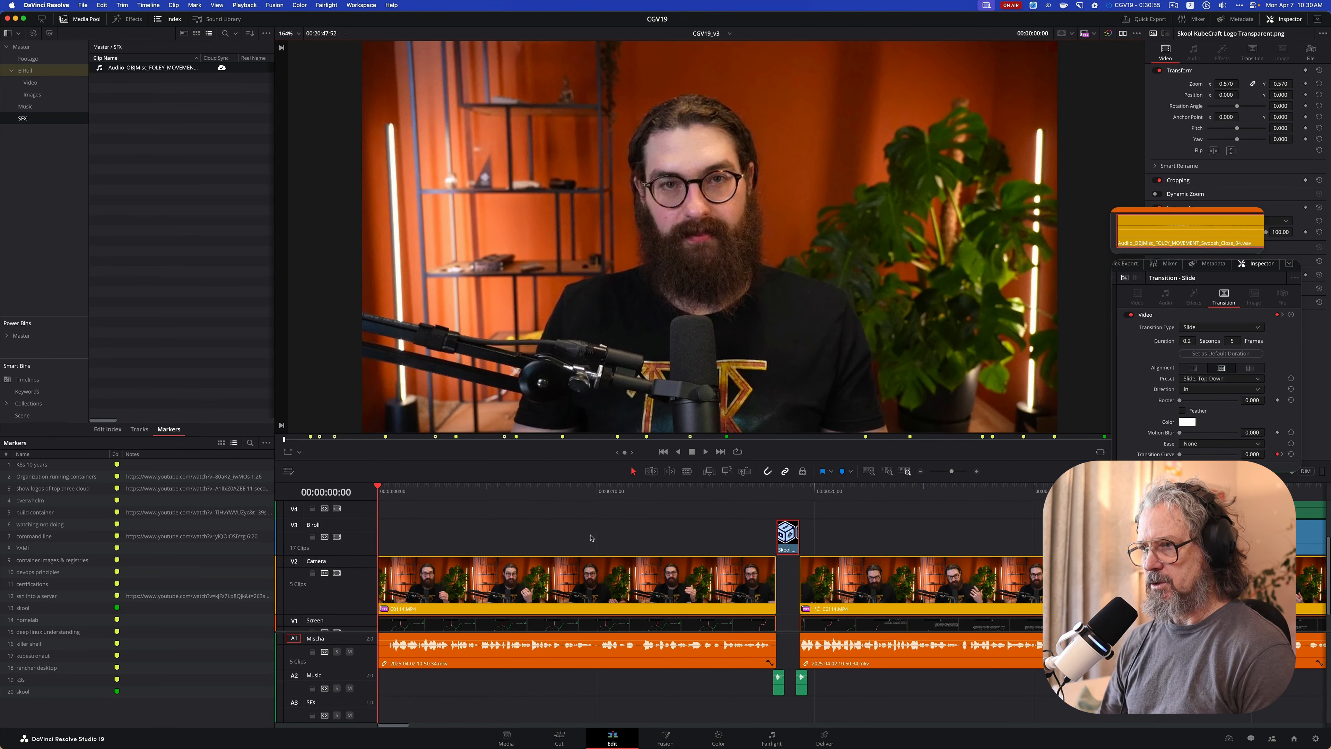
key("space")
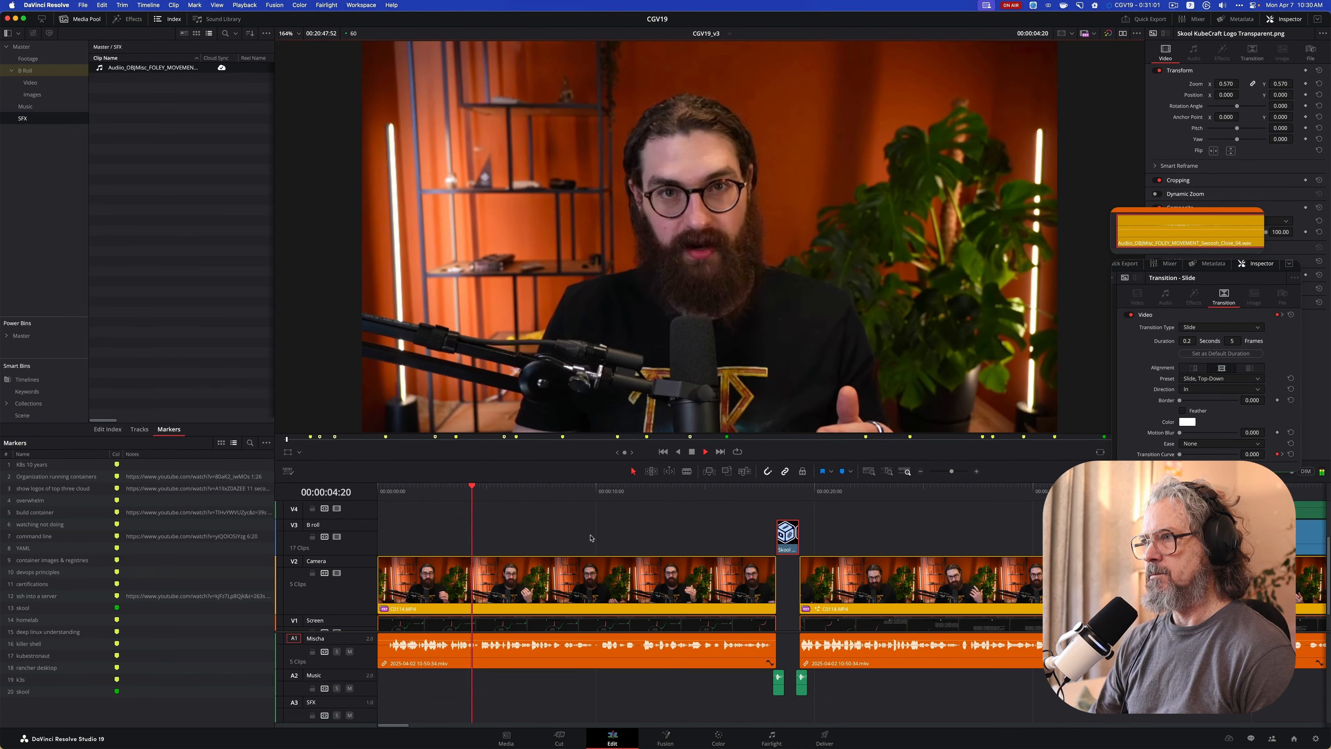
key("super+m")
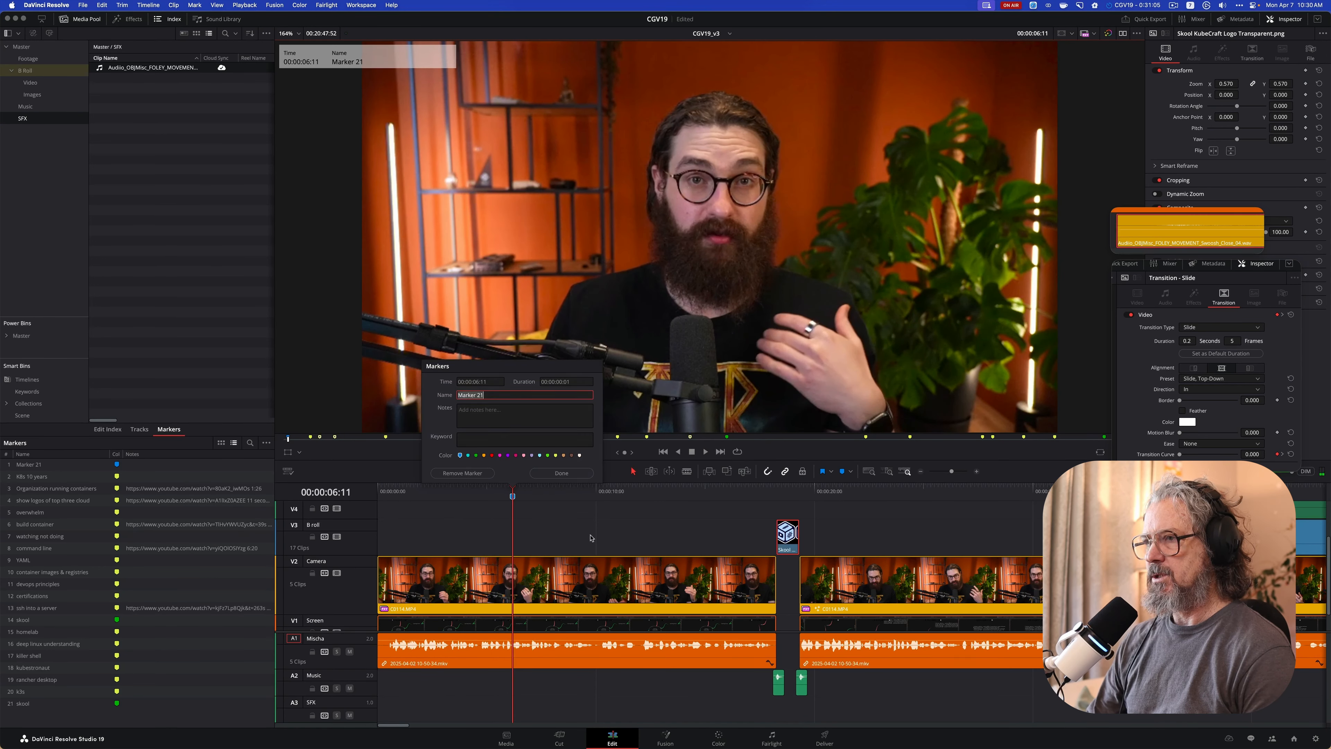
type("Add Misch")
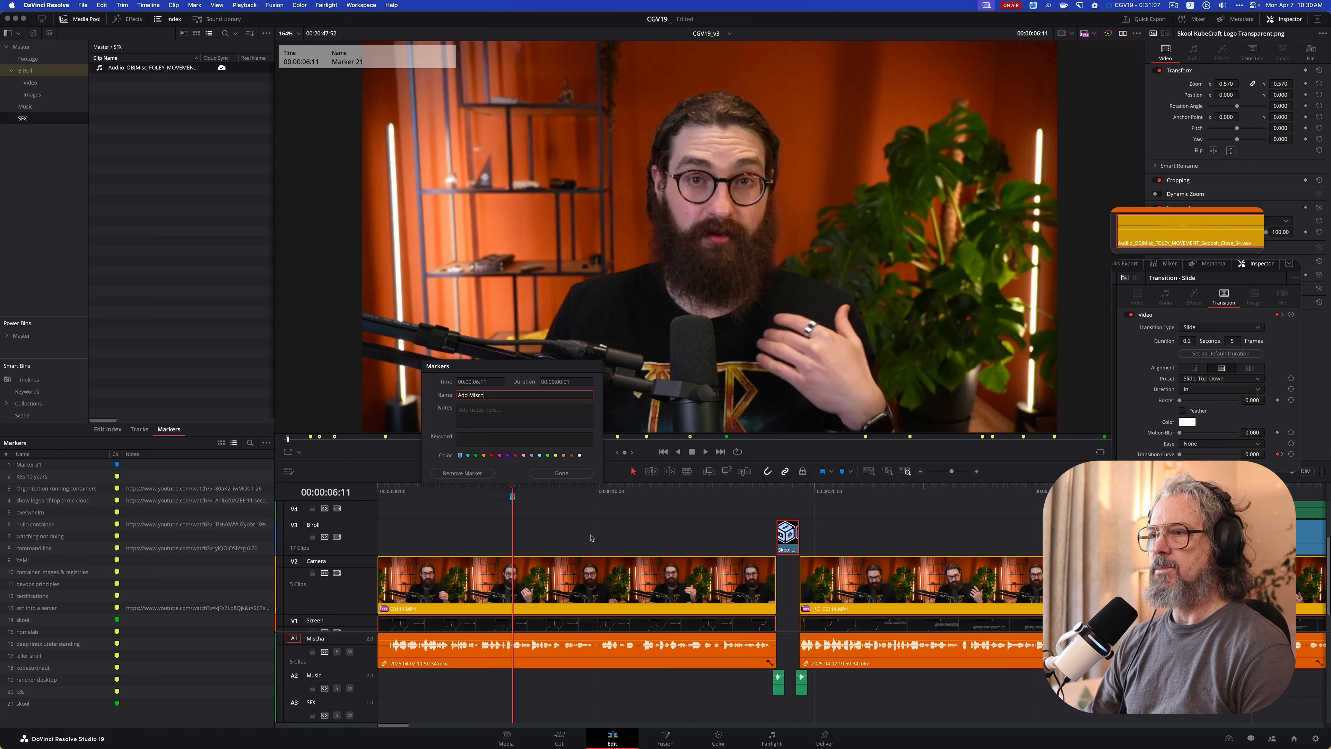
type("a name and t")
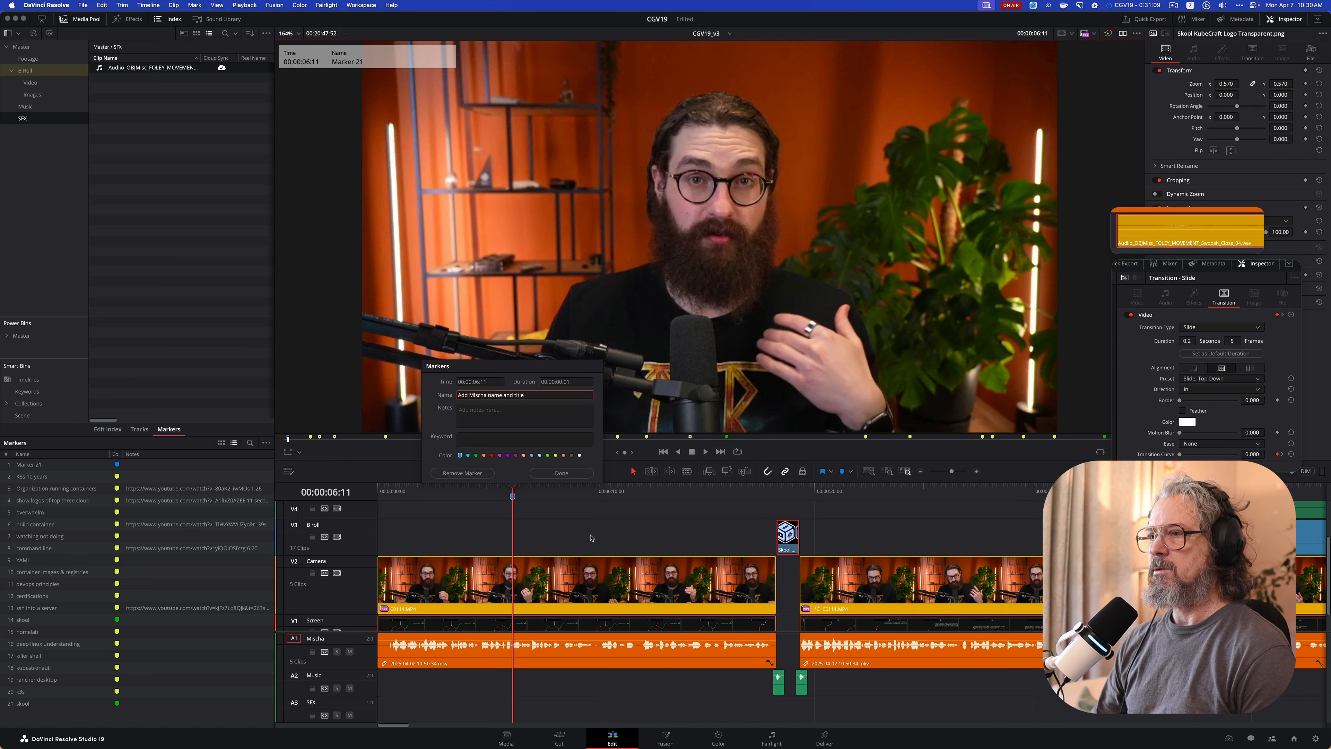
type("itle")
key("Return")
Continue playback and add a marker named "1K people" at 00:00:08:10
key("space")
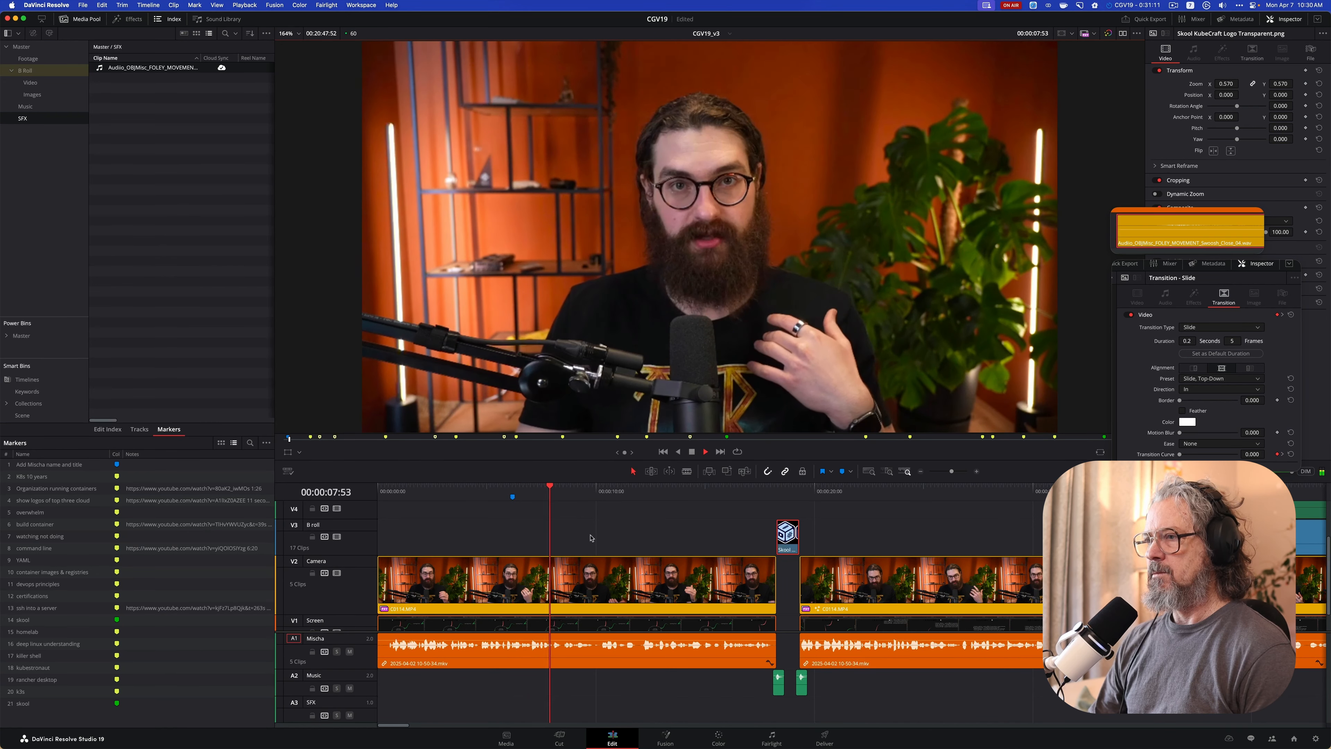
key("m")
key("m")
type("1K")
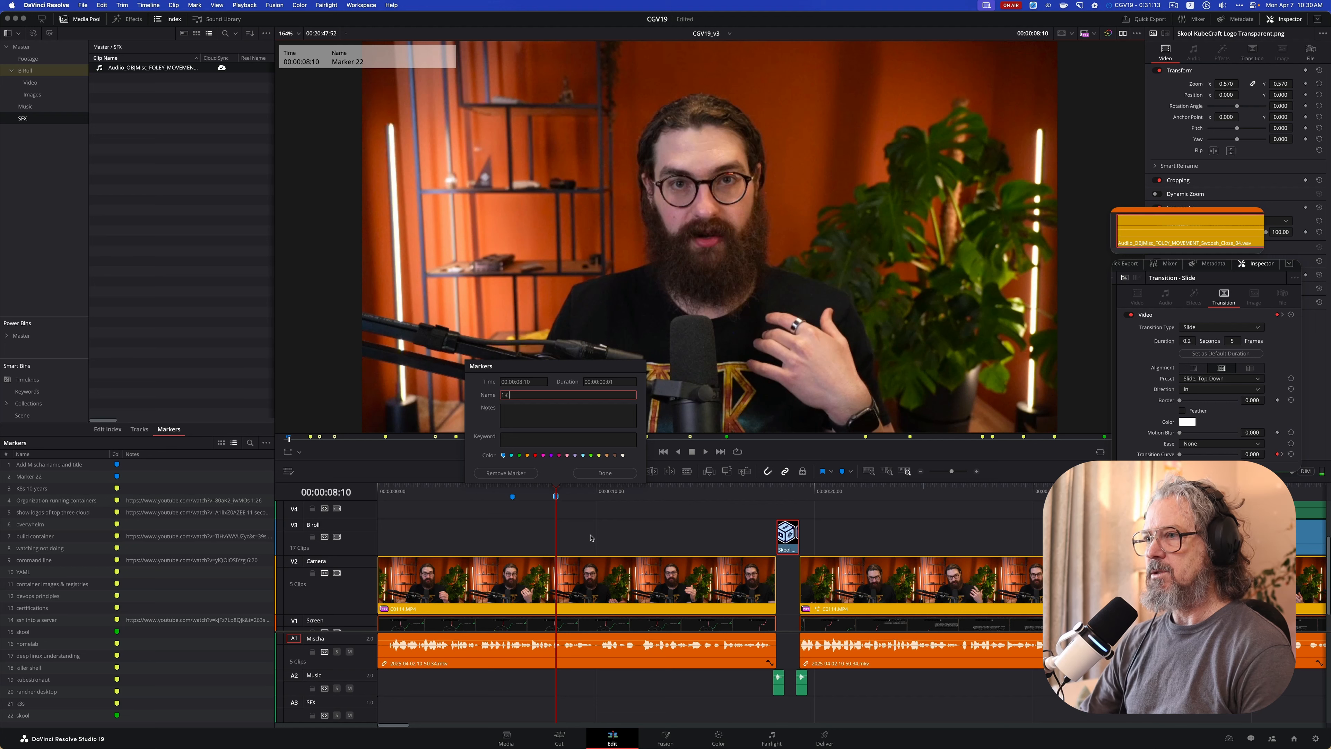
type(" people")
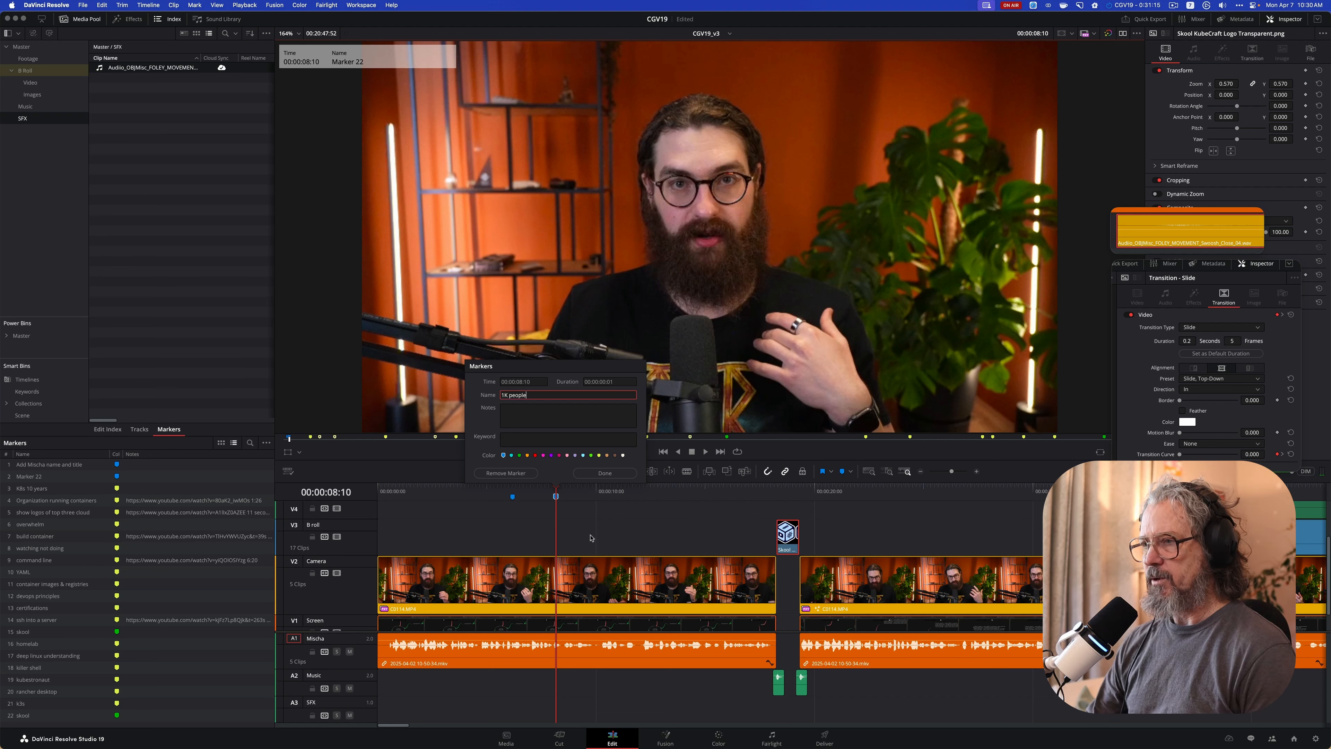
key("Return")
Add a marker named "Kubernetes logo" at 00:00:08:59 and move it earlier, ahead of the "1K people" marker
key("space")
key("m")
key("m")
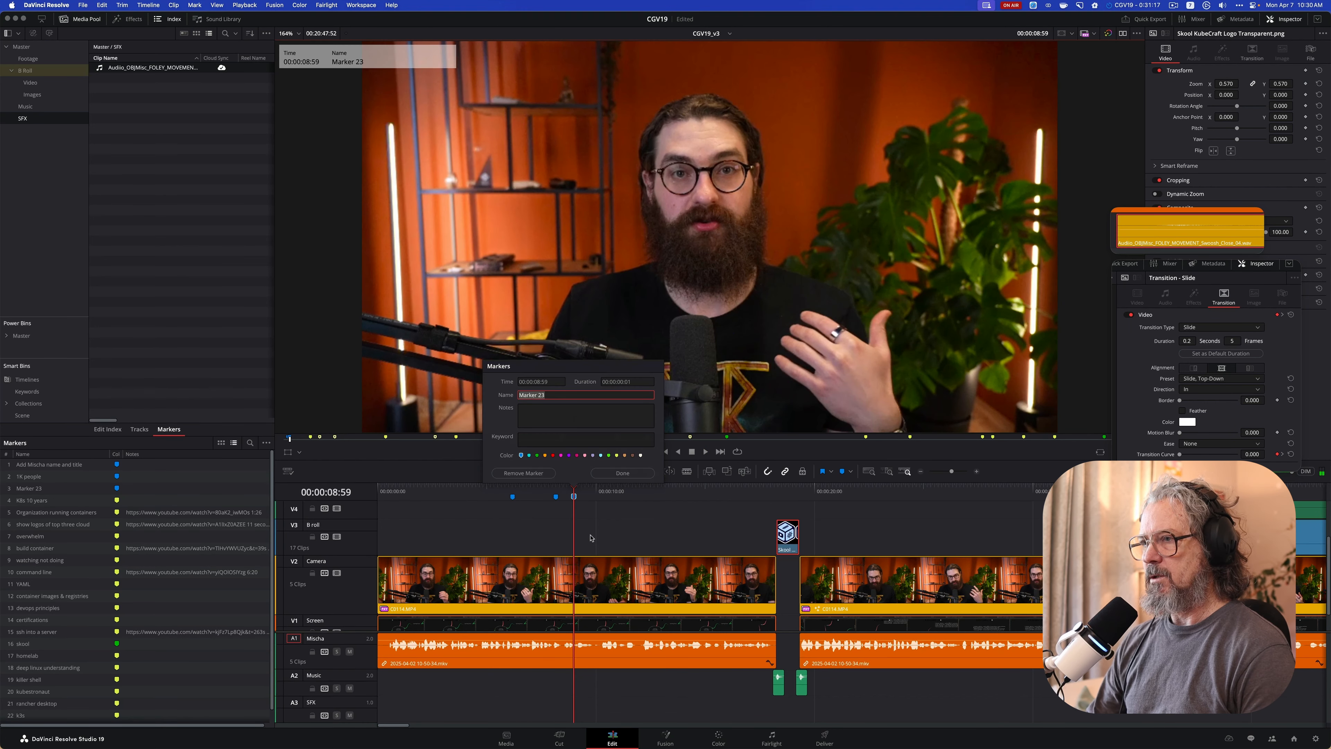
type("Kubernete")
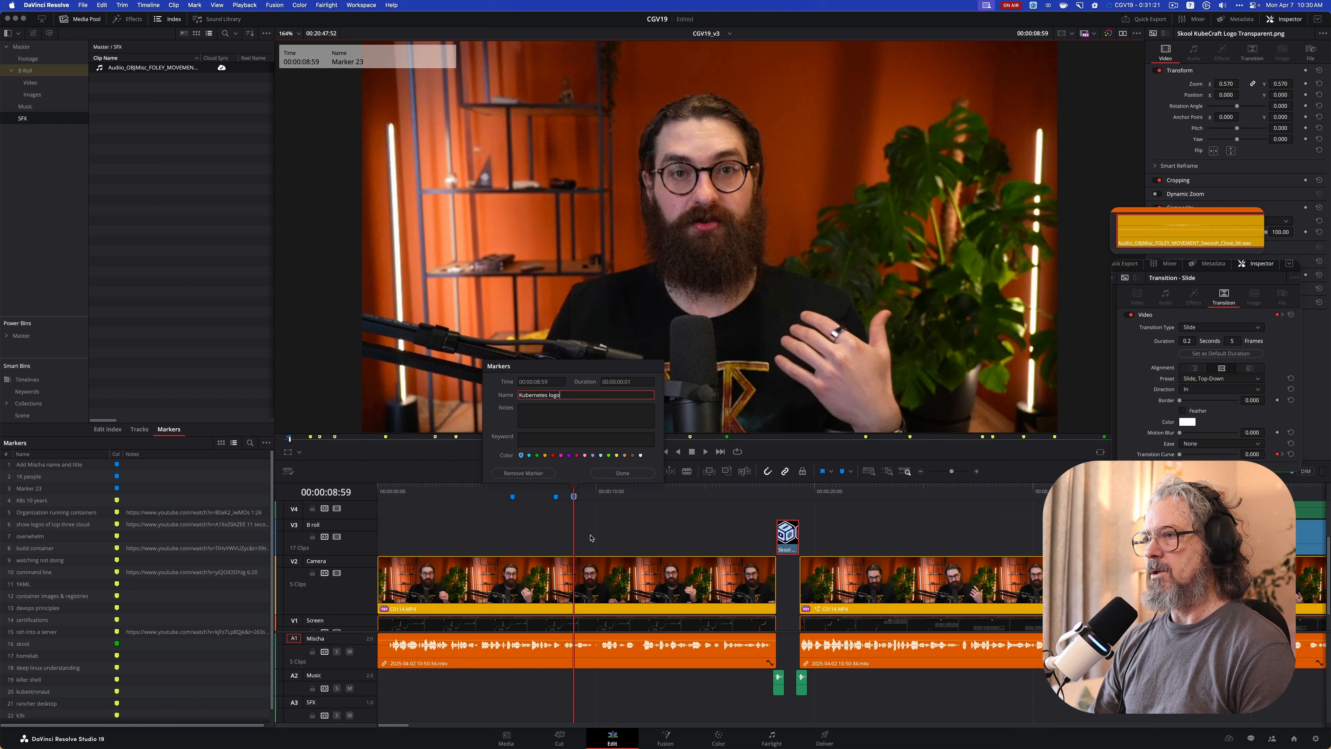
type("s logo")
key("Return")
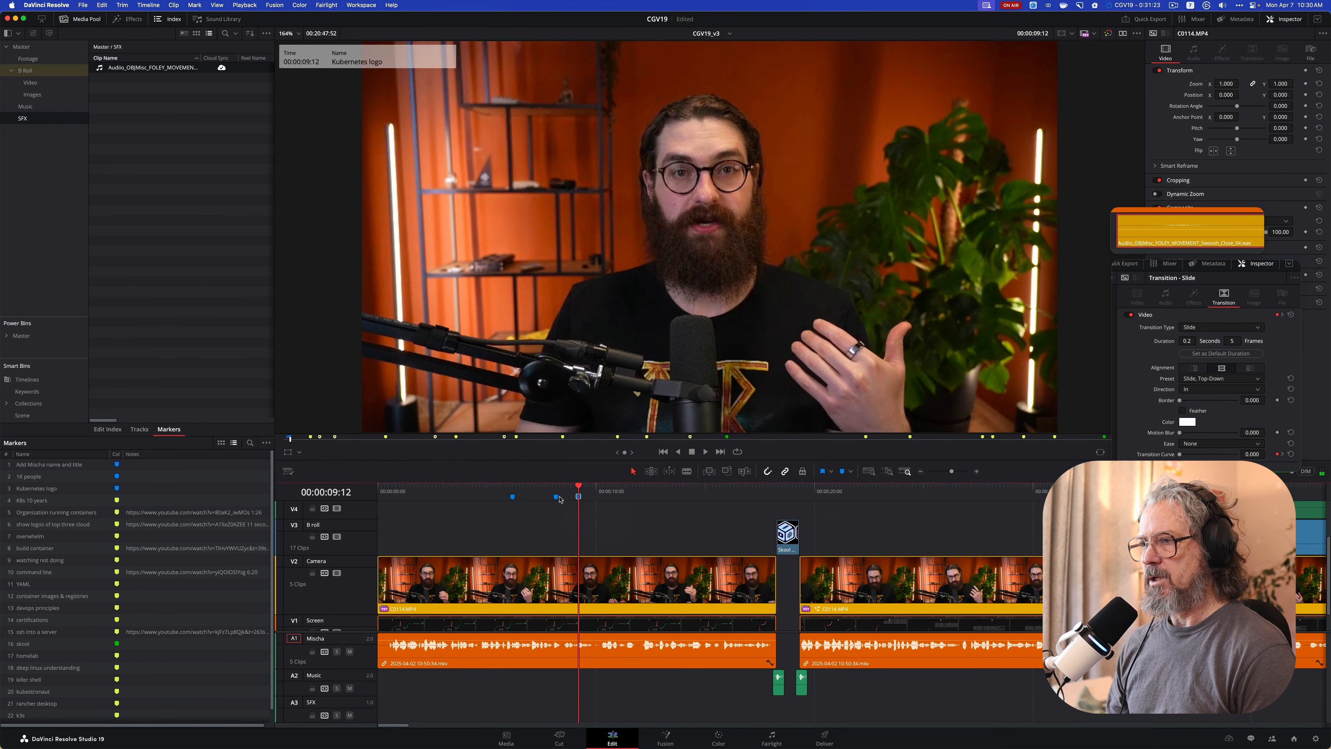
left_click_drag(545, 500, 536, 500)
left_click(532, 490)
Continue playback and add a marker named "roadmap" at 00:00:11:08
key("space")
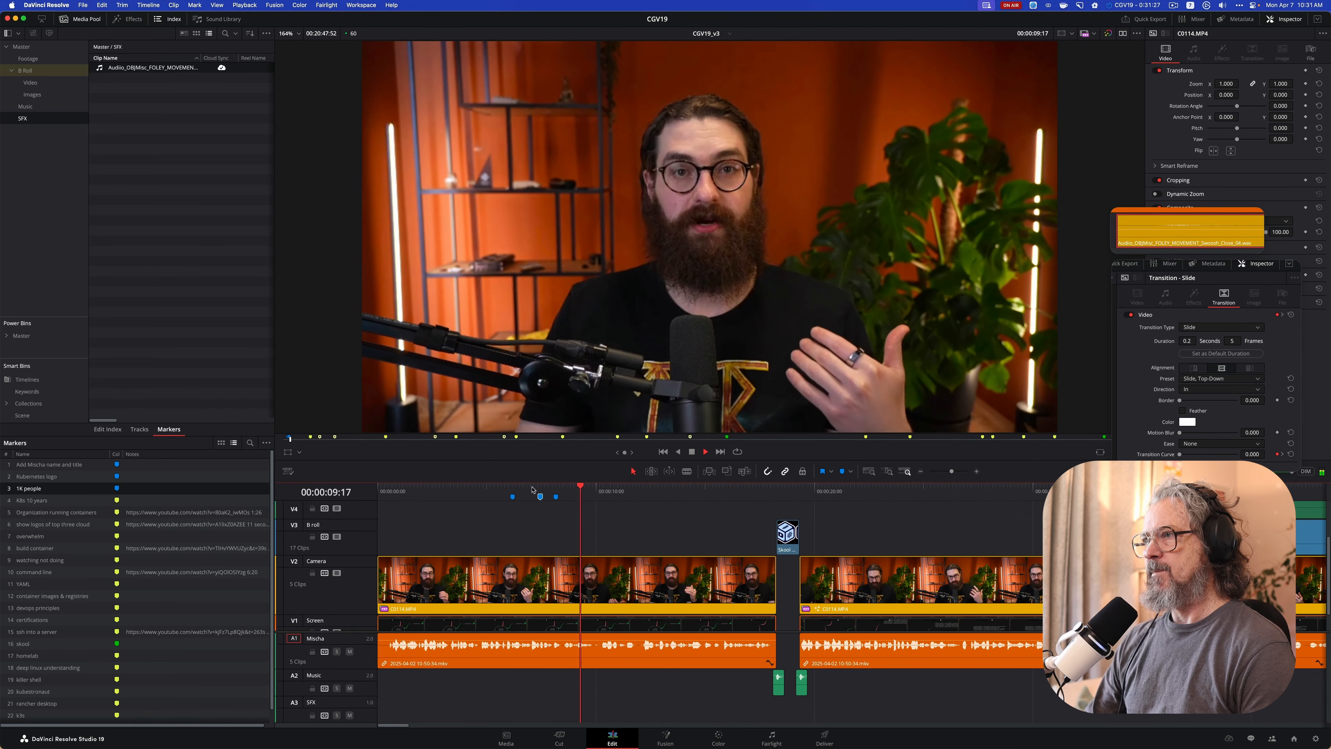
key("m")
key("m")
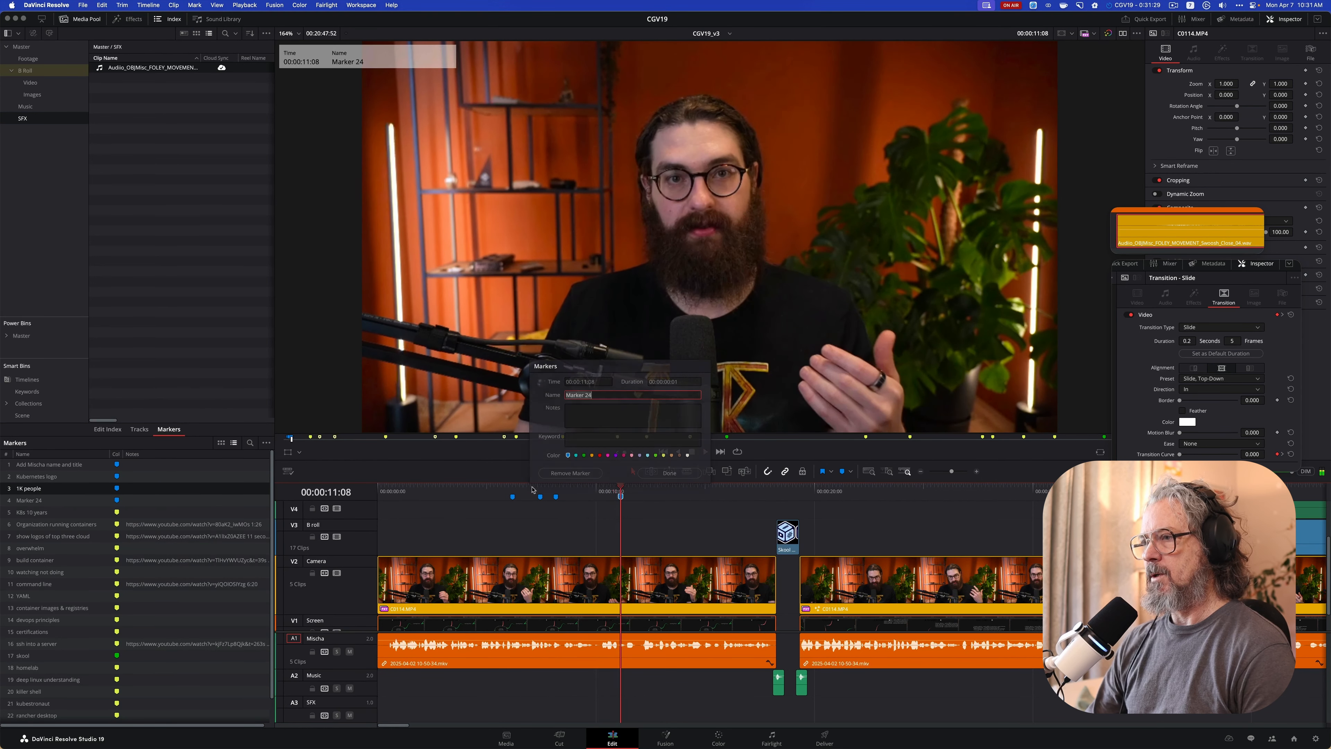
type("roadmap")
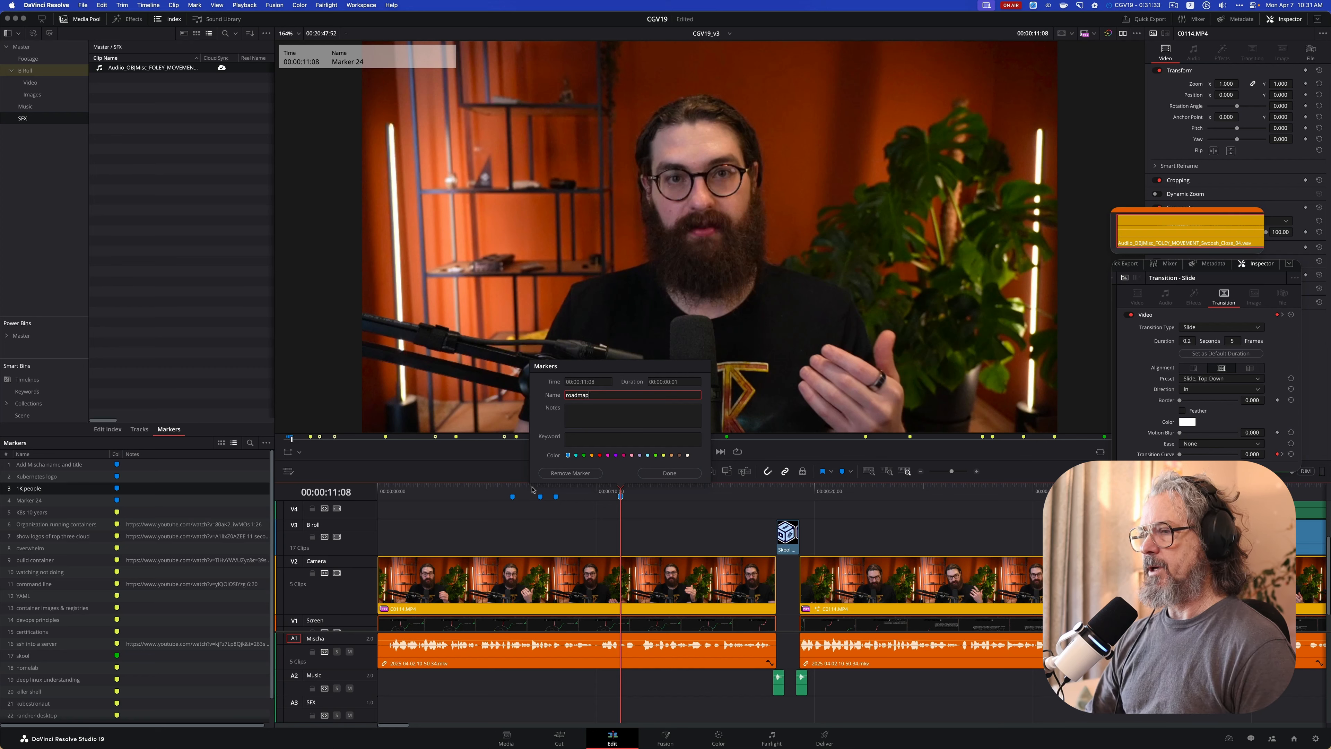
key("Return")
Play on and add a marker named "from zero to full engineer" at 00:00:17:33, just before the logo clip
key("space")
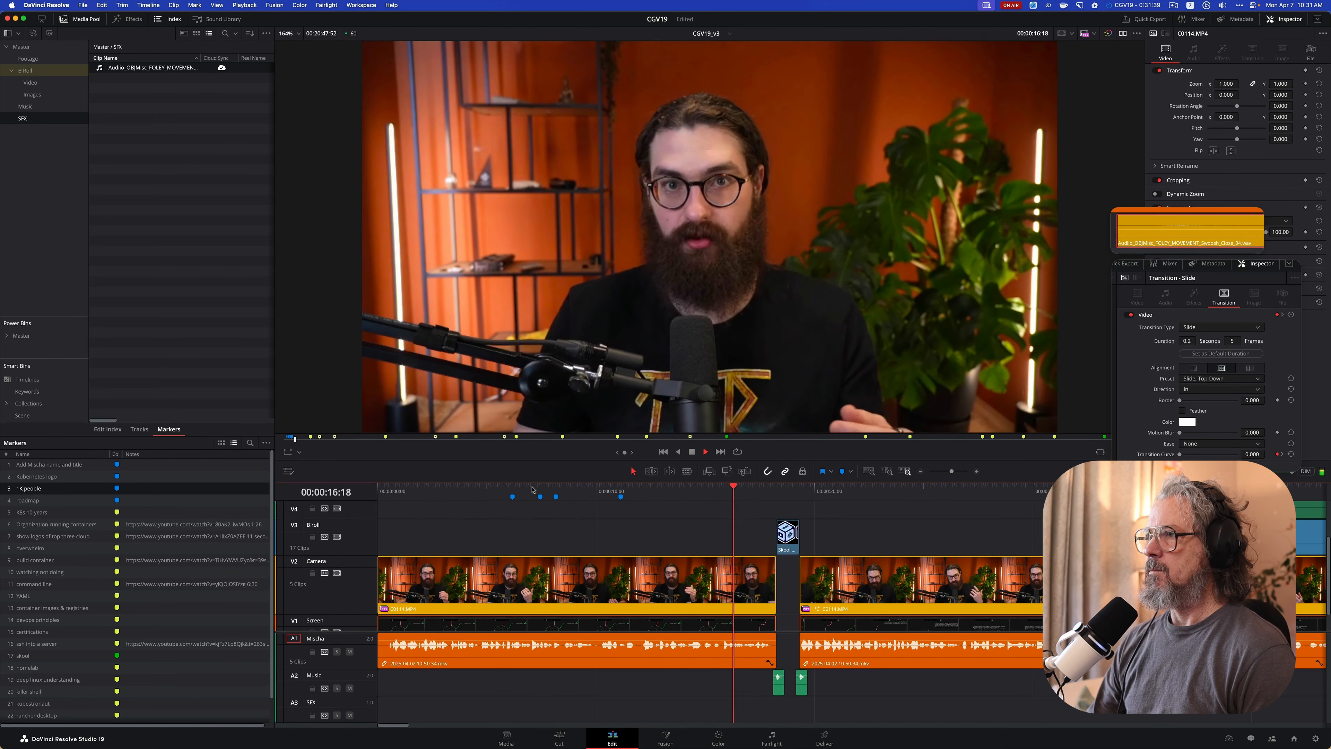
key("m")
key("m")
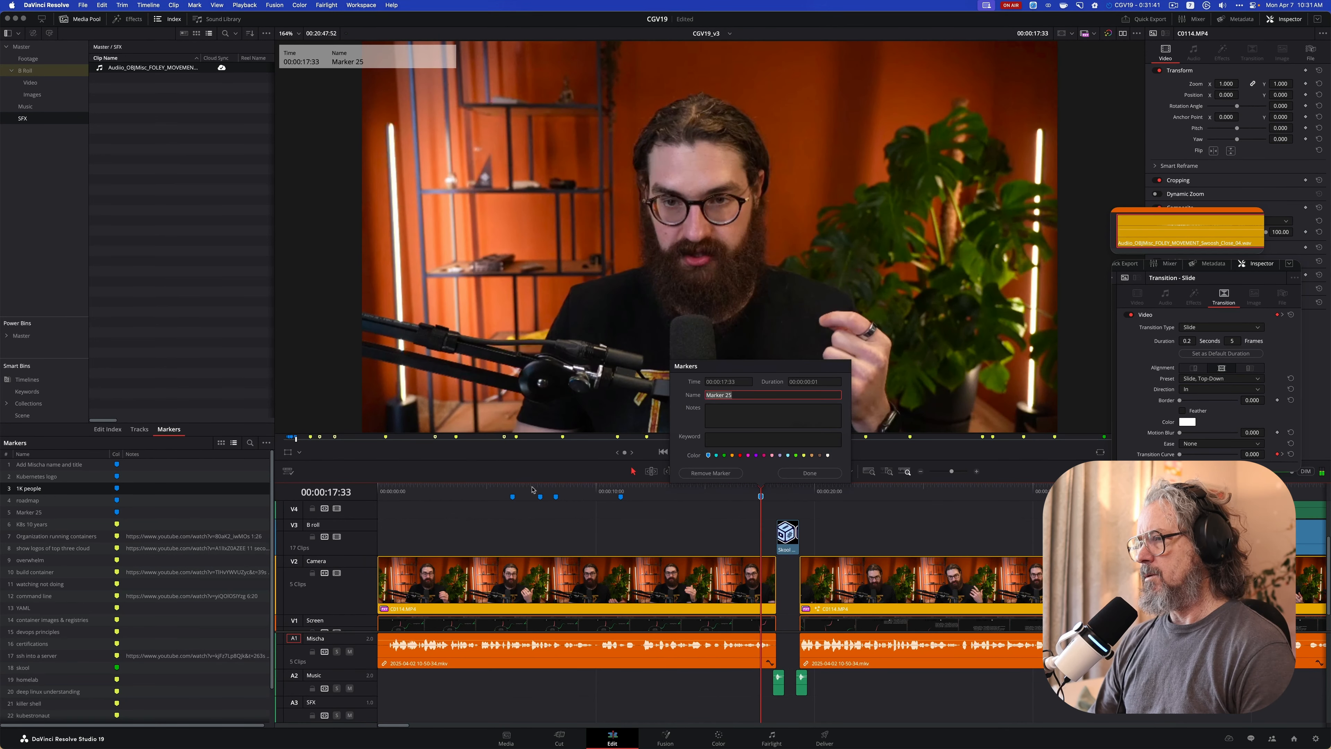
type("frfom")
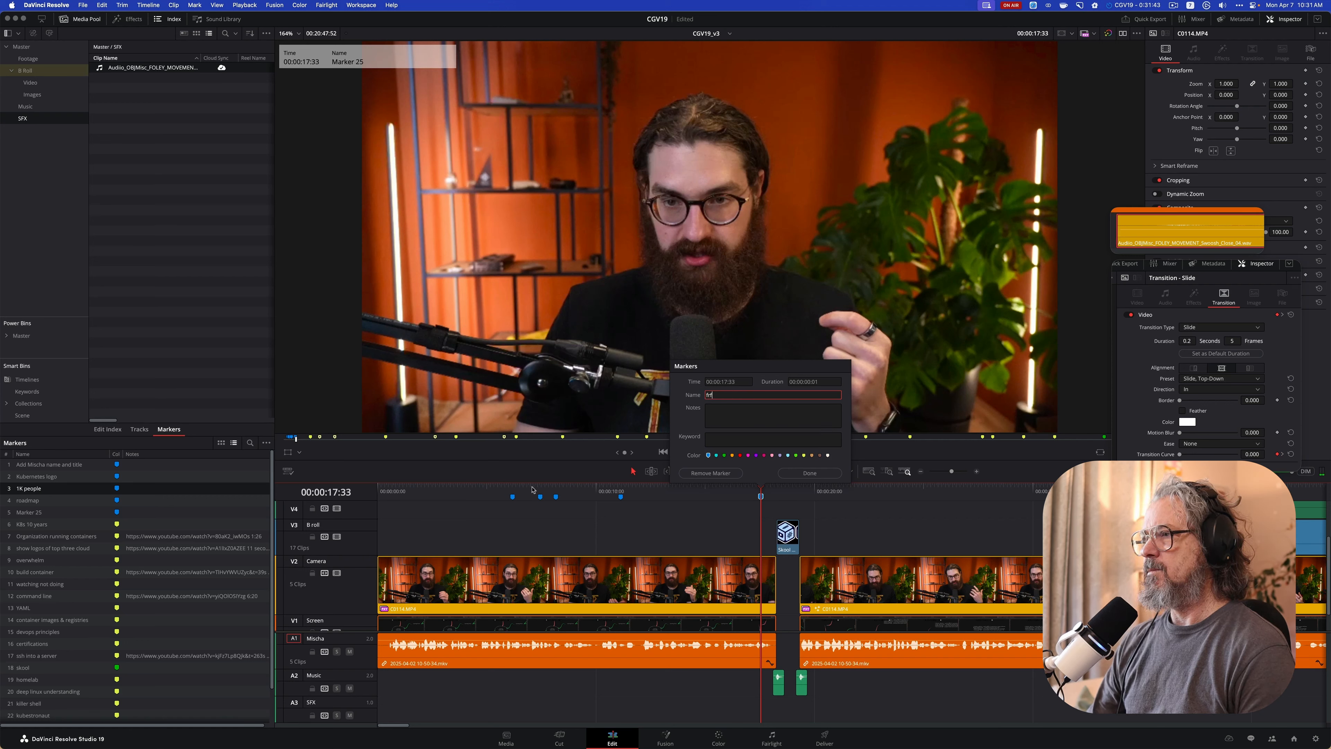
key("BackSpace")
type("om zero to full engineer")
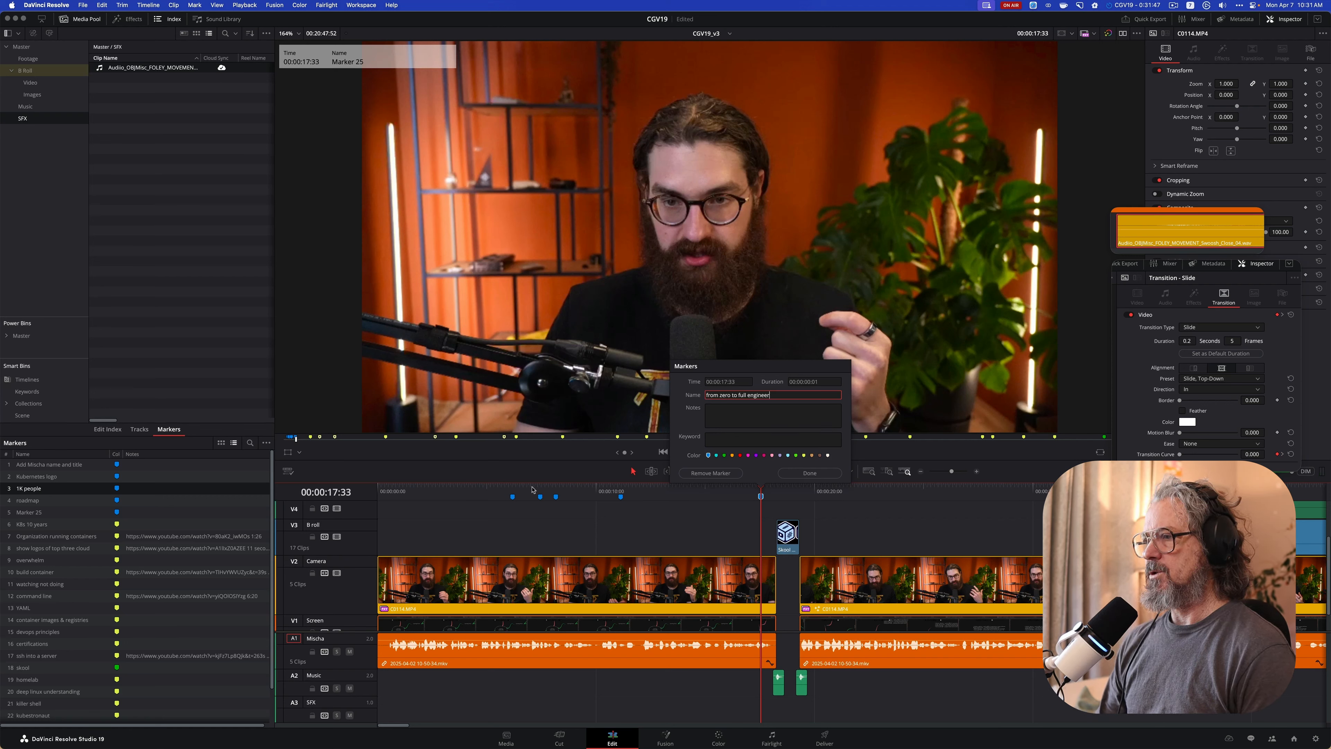
key("Return")
Play past the logo segment and return the playhead to the start of the timeline
key("space")
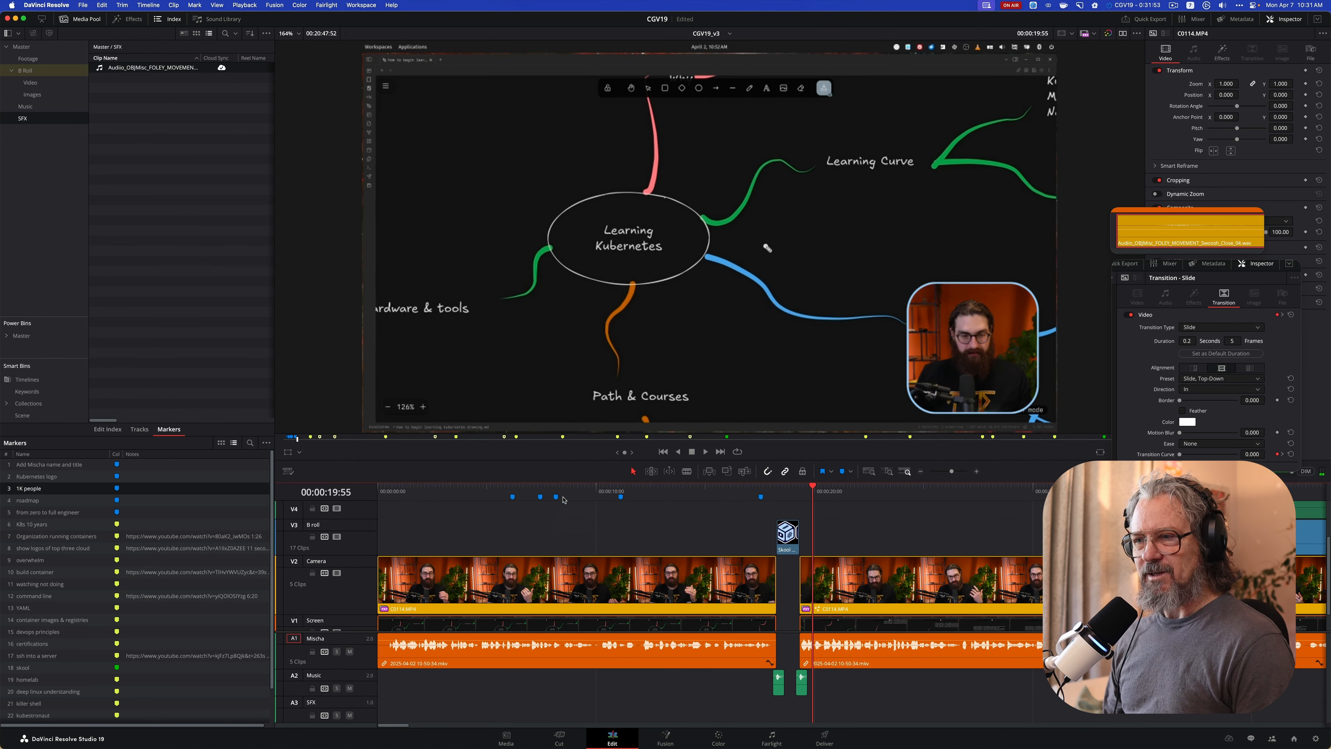
left_click_drag(819, 488, 377, 486)
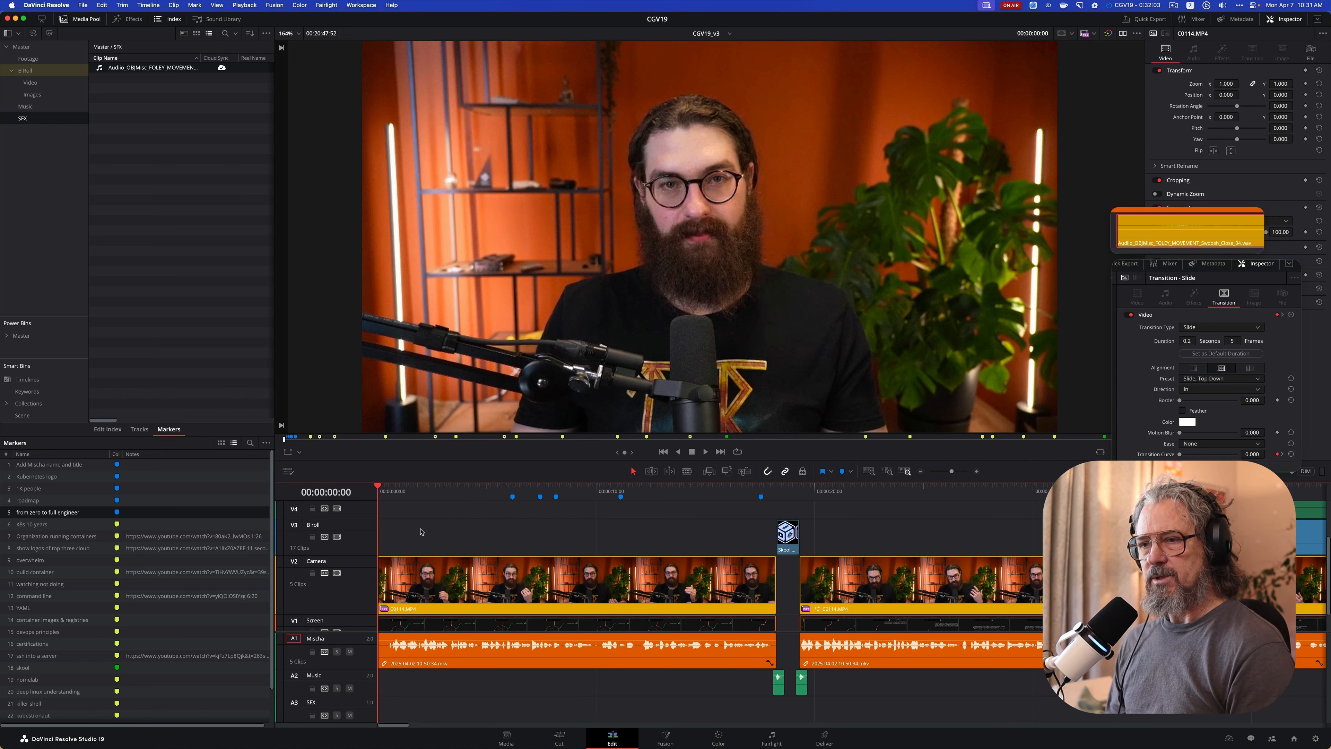
scroll(420, 532, "down", 2)
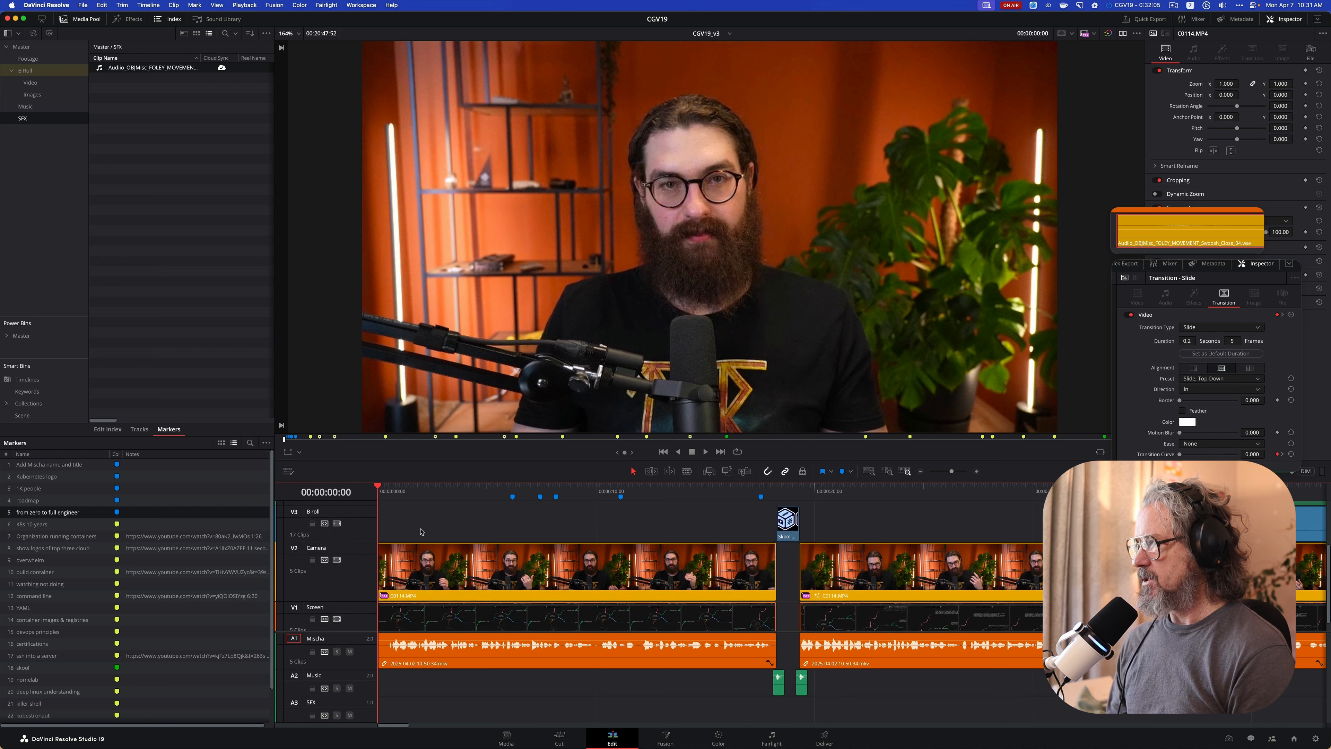
Open the effects library and show its favourites
scroll(420, 532, "down", 1)
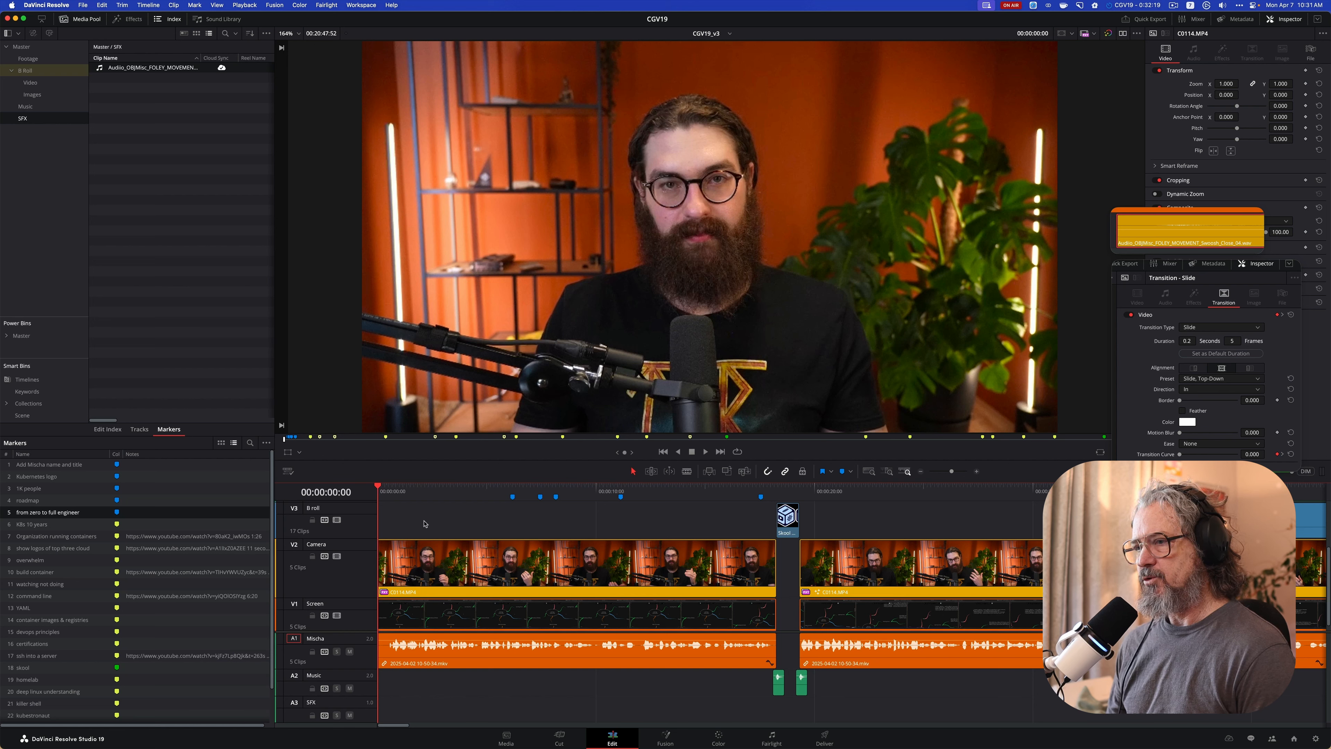
scroll(424, 525, "up", 3)
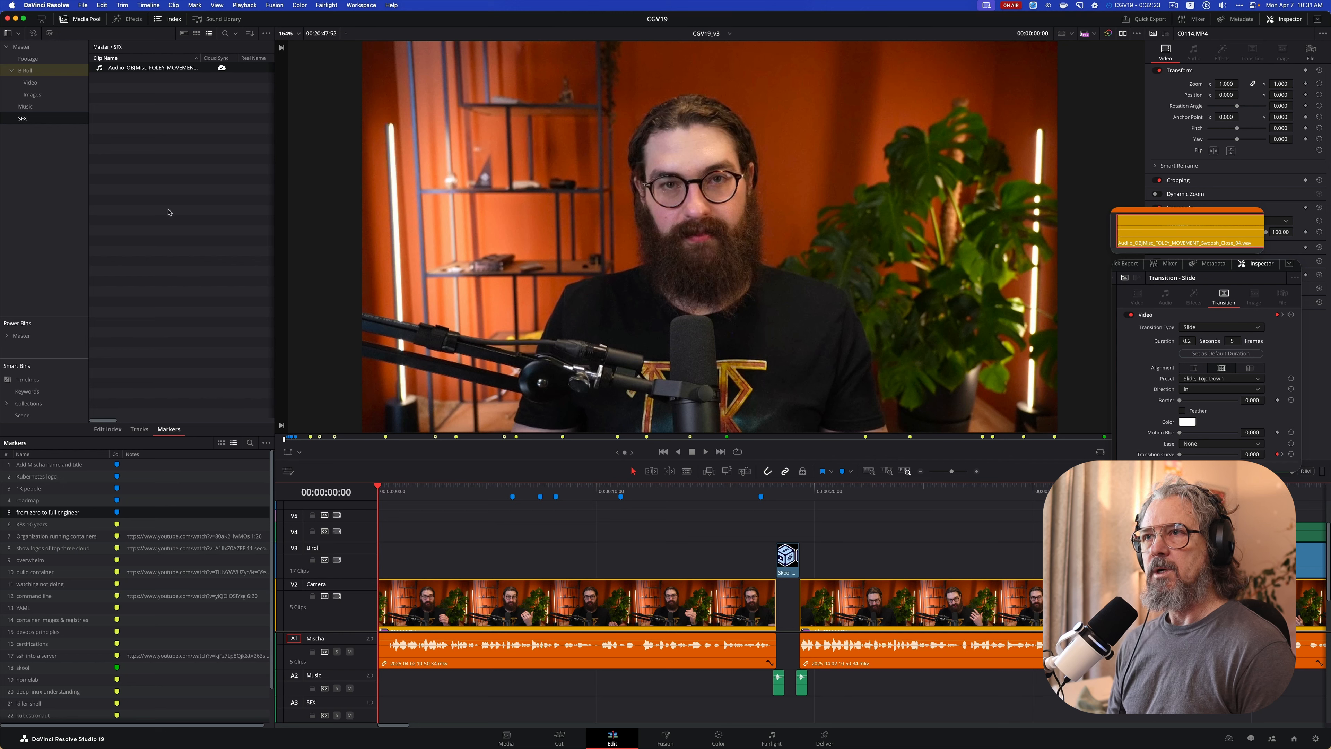
left_click(128, 19)
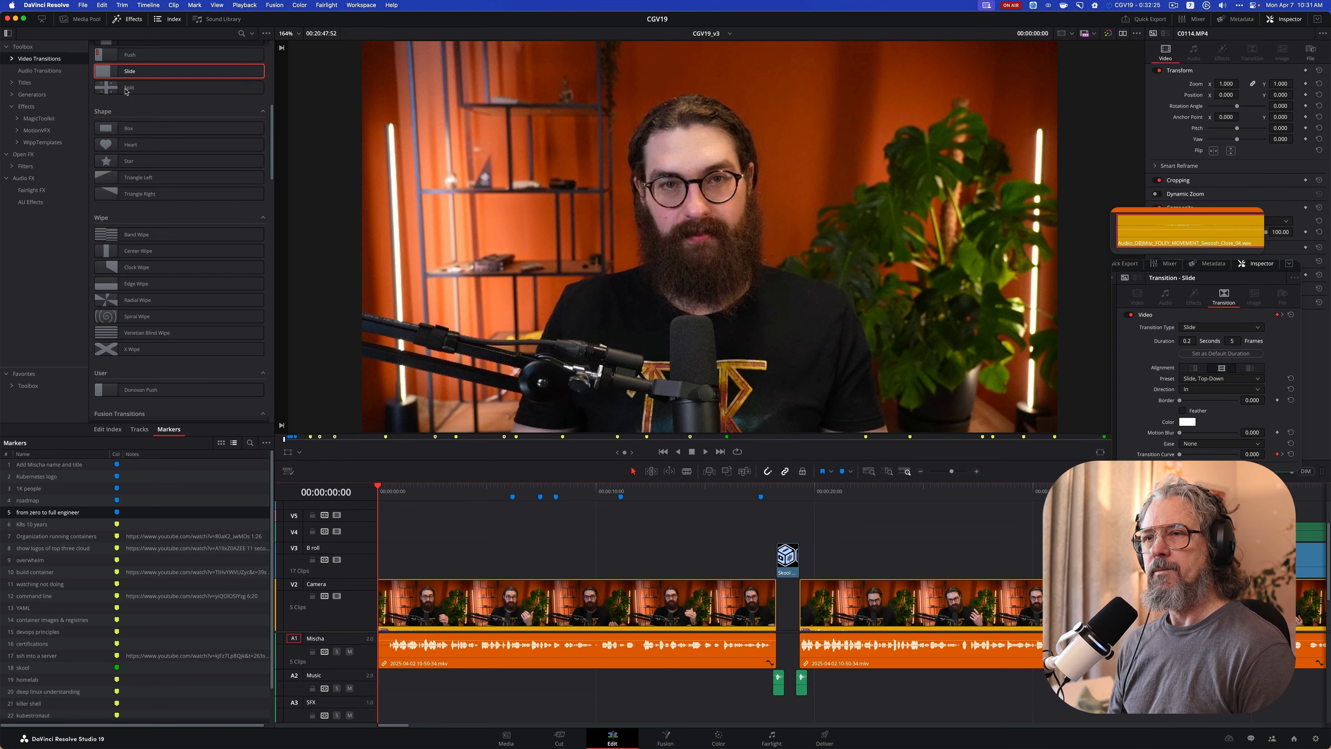
left_click(25, 373)
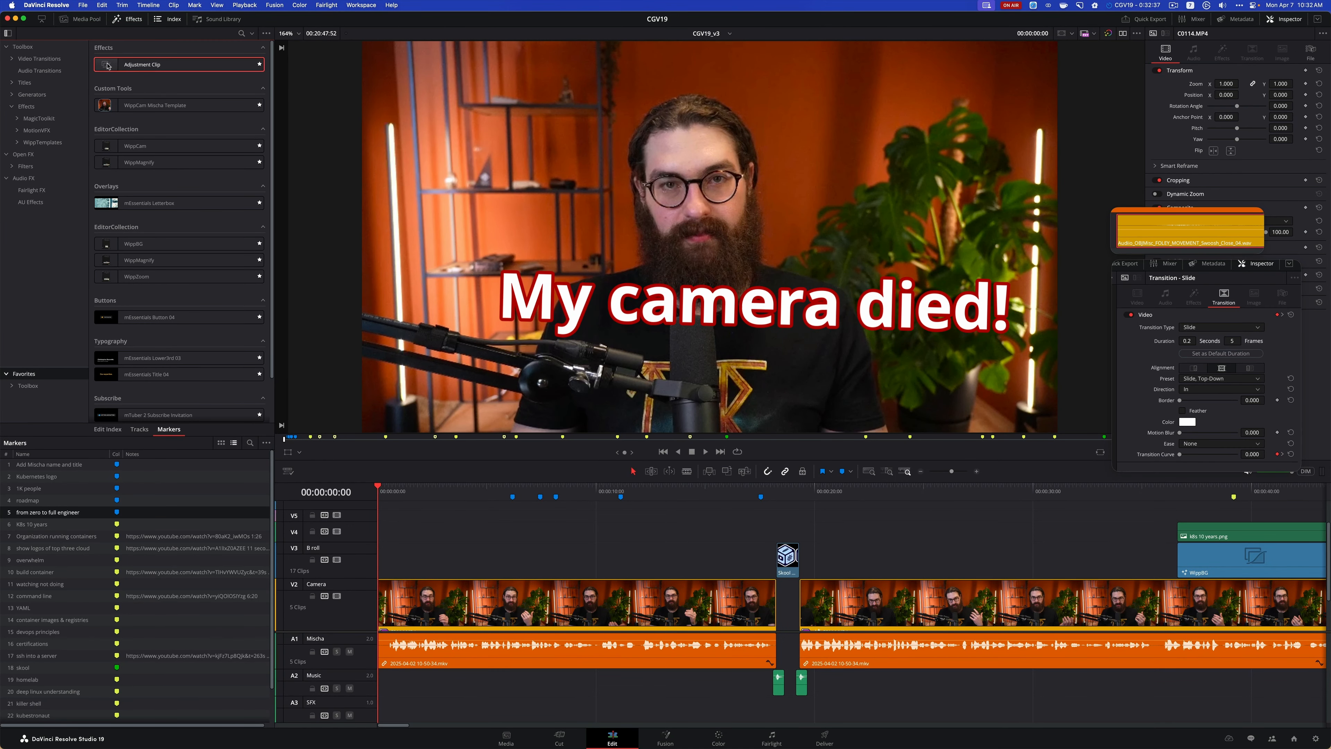
left_click_drag(142, 64, 378, 553)
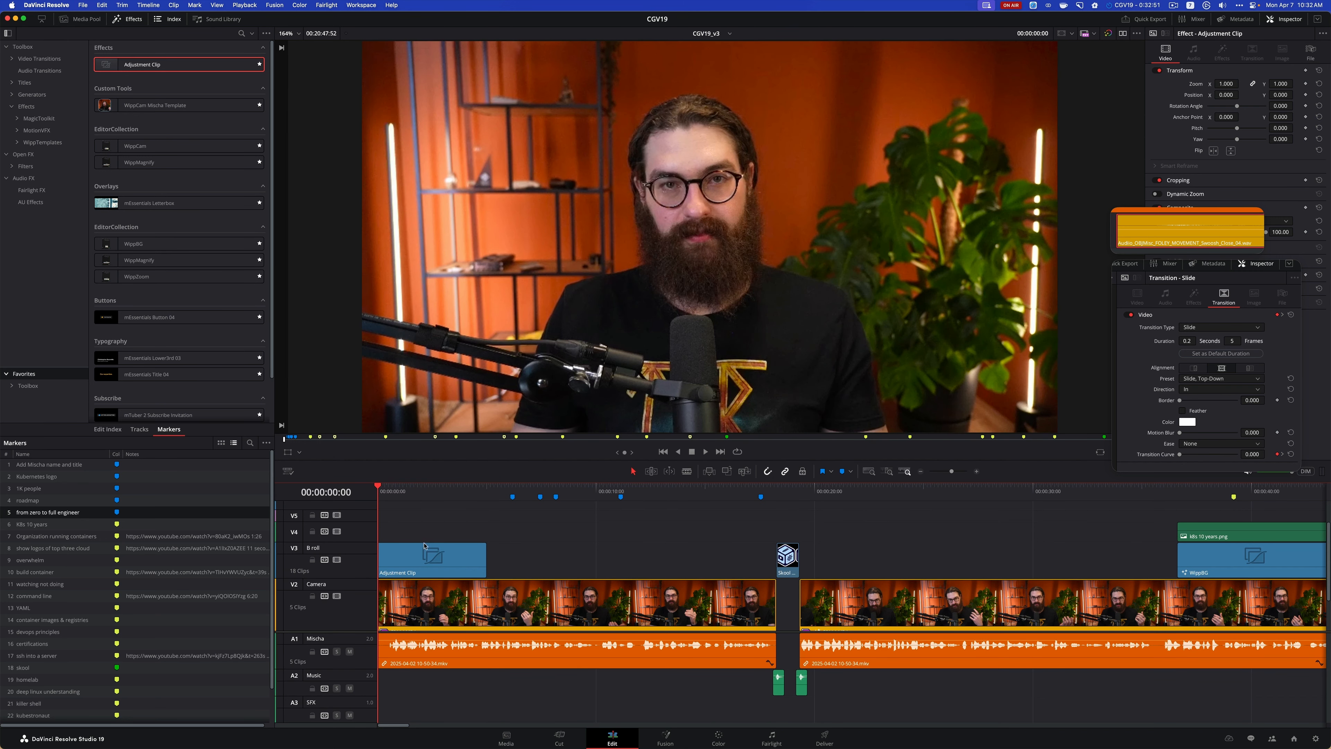
left_click(424, 553)
key("Delete")
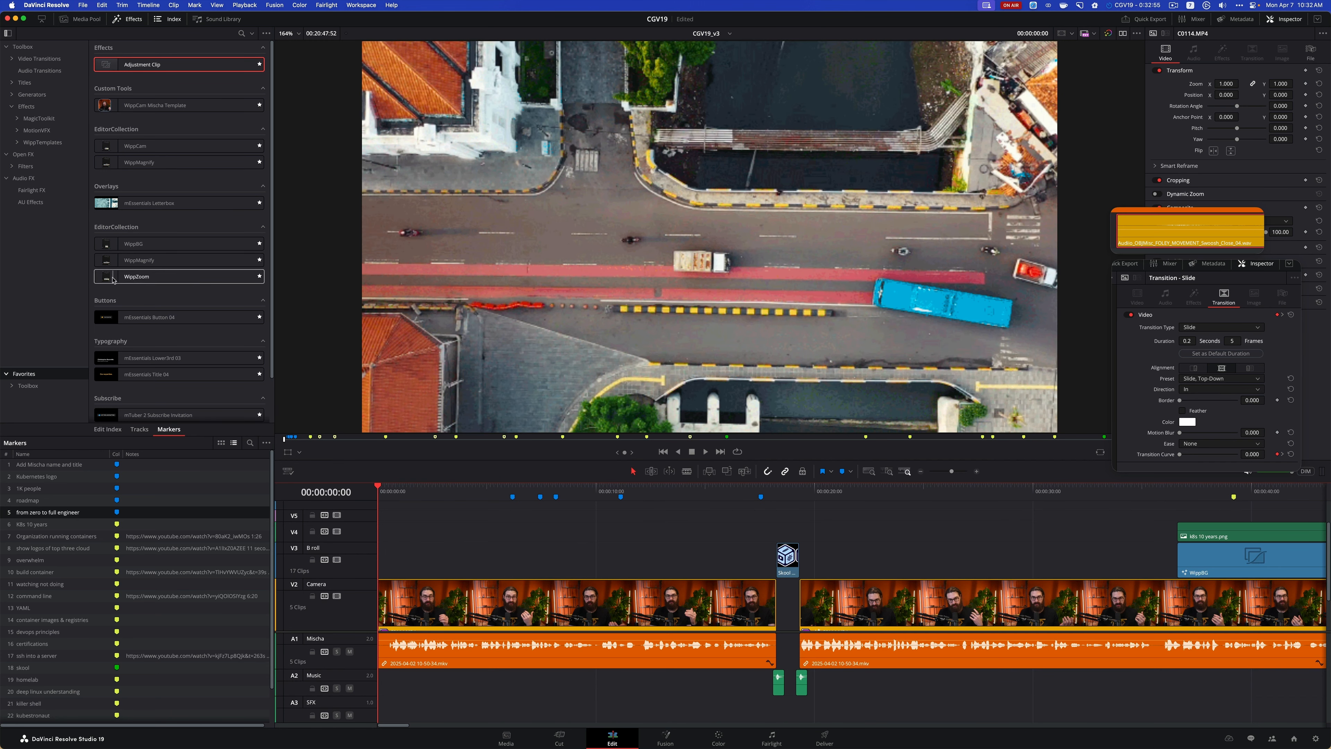
Add the WippZoom effect at the start of the B-roll track above the camera clip and preview the zoom from the beginning
left_click_drag(113, 280, 378, 570)
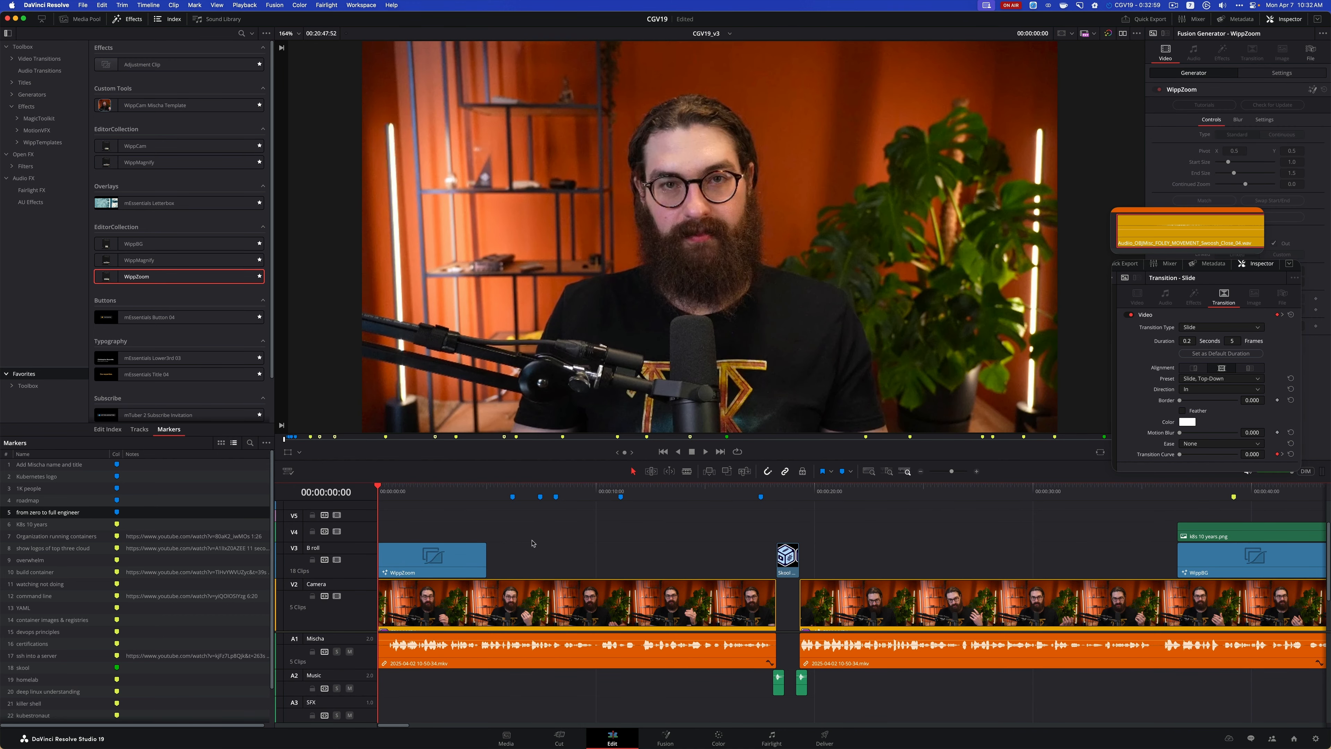
key("space")
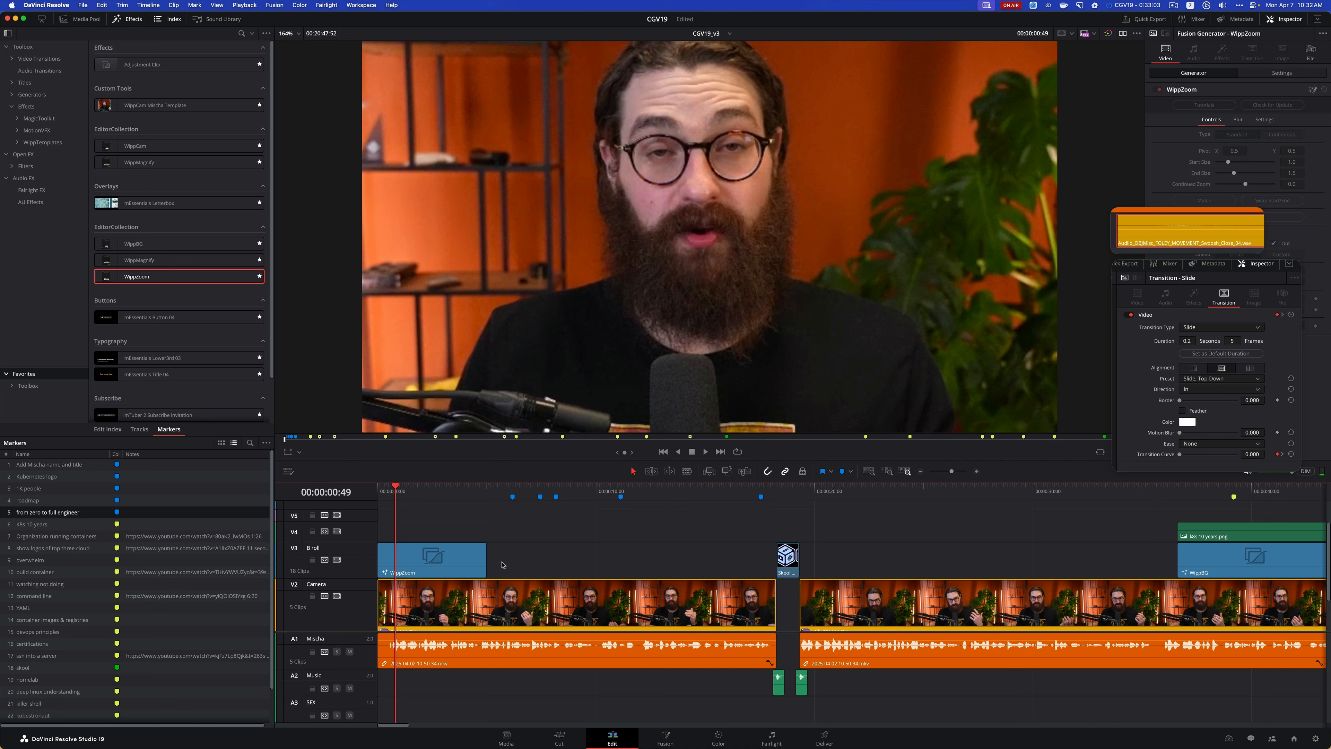
key("space")
key("space")
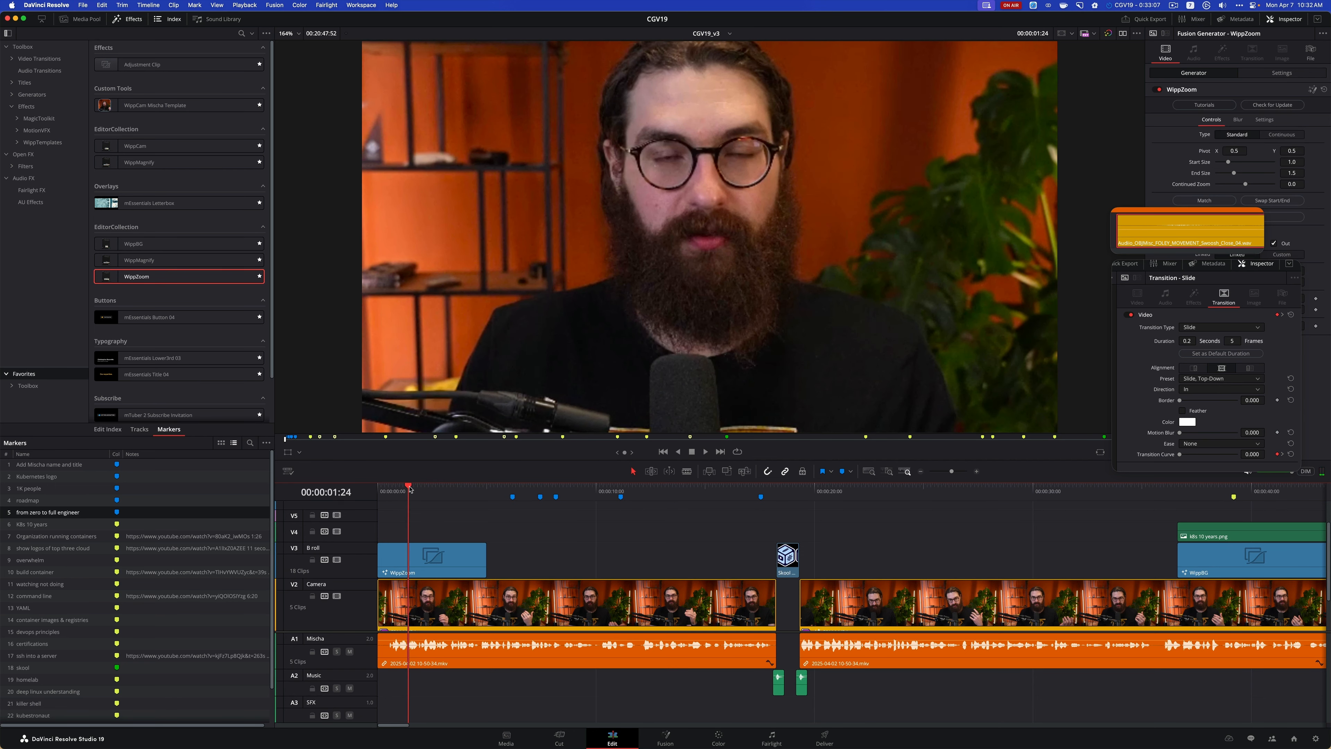
key("Home")
key("space")
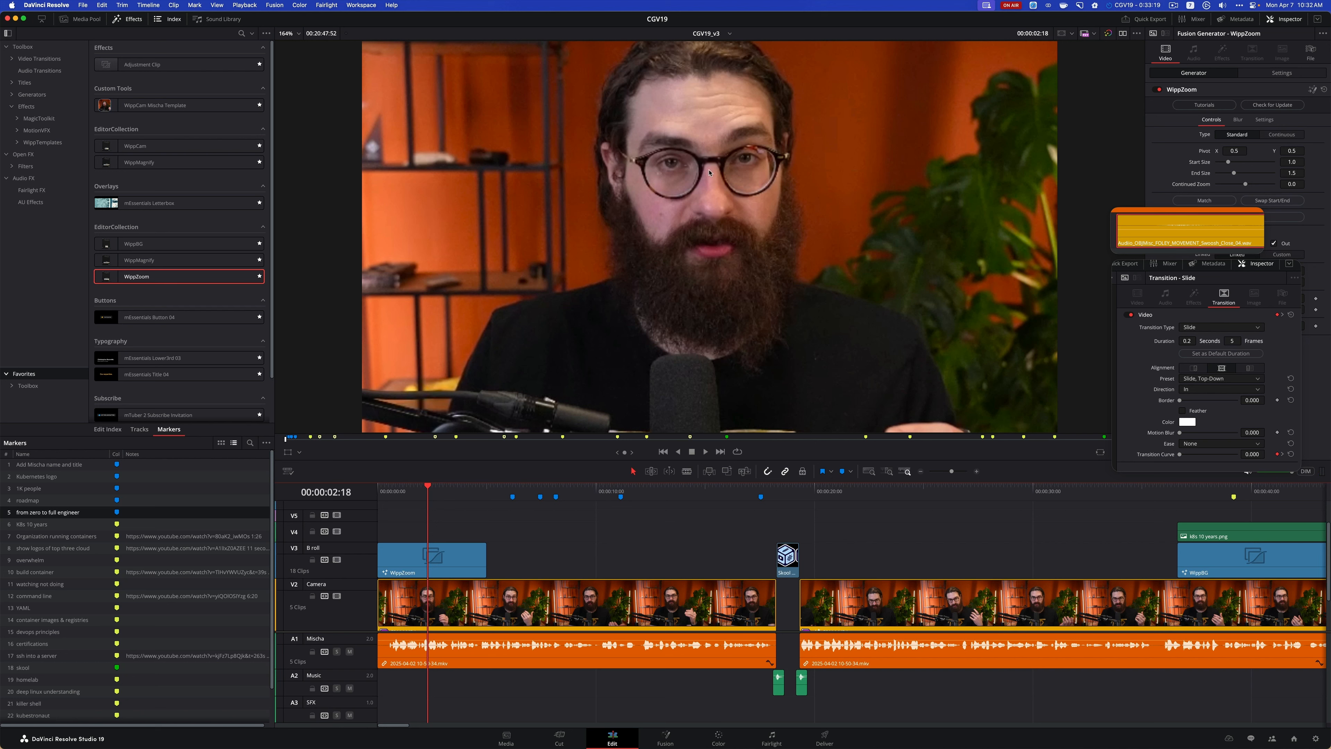
Close the floating screenshots covering the clip settings and, with the Fusion Overlay, move the WippZoom pivot to about X 0.50, Y 0.63
left_click(1120, 217)
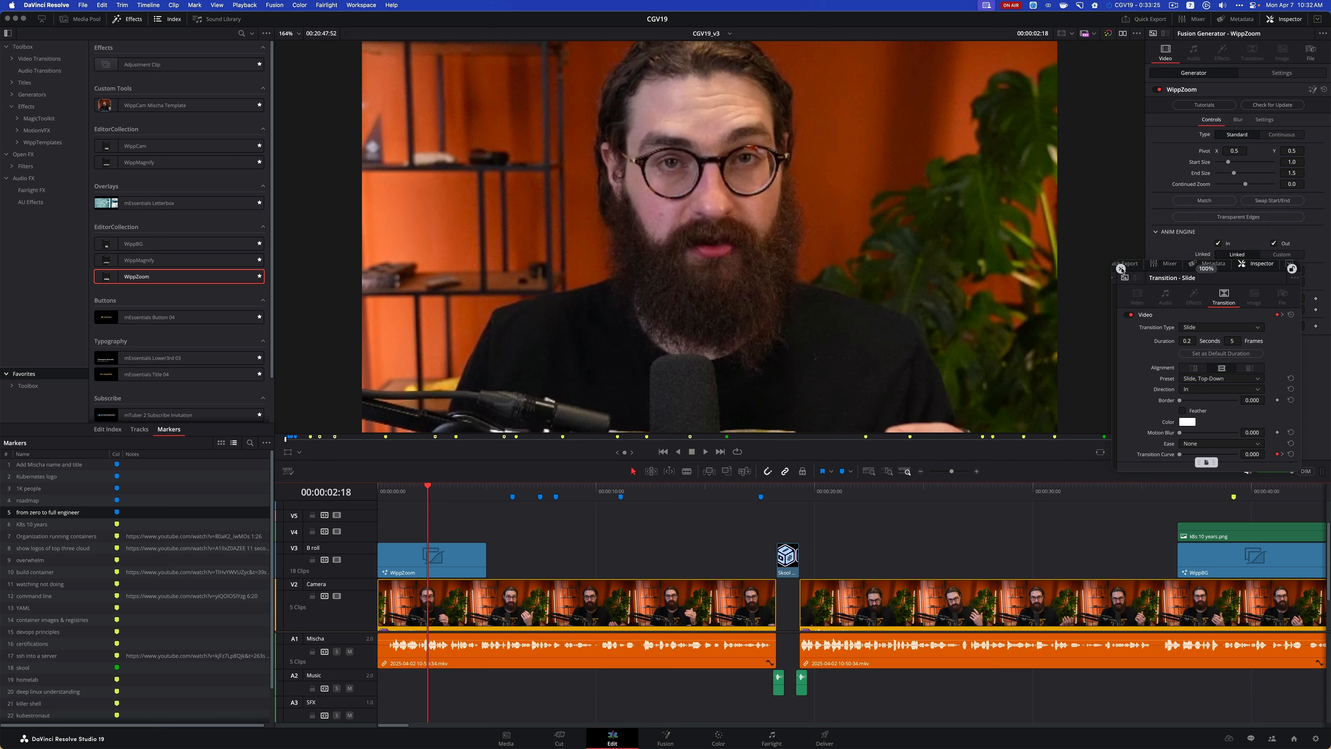
left_click(1121, 269)
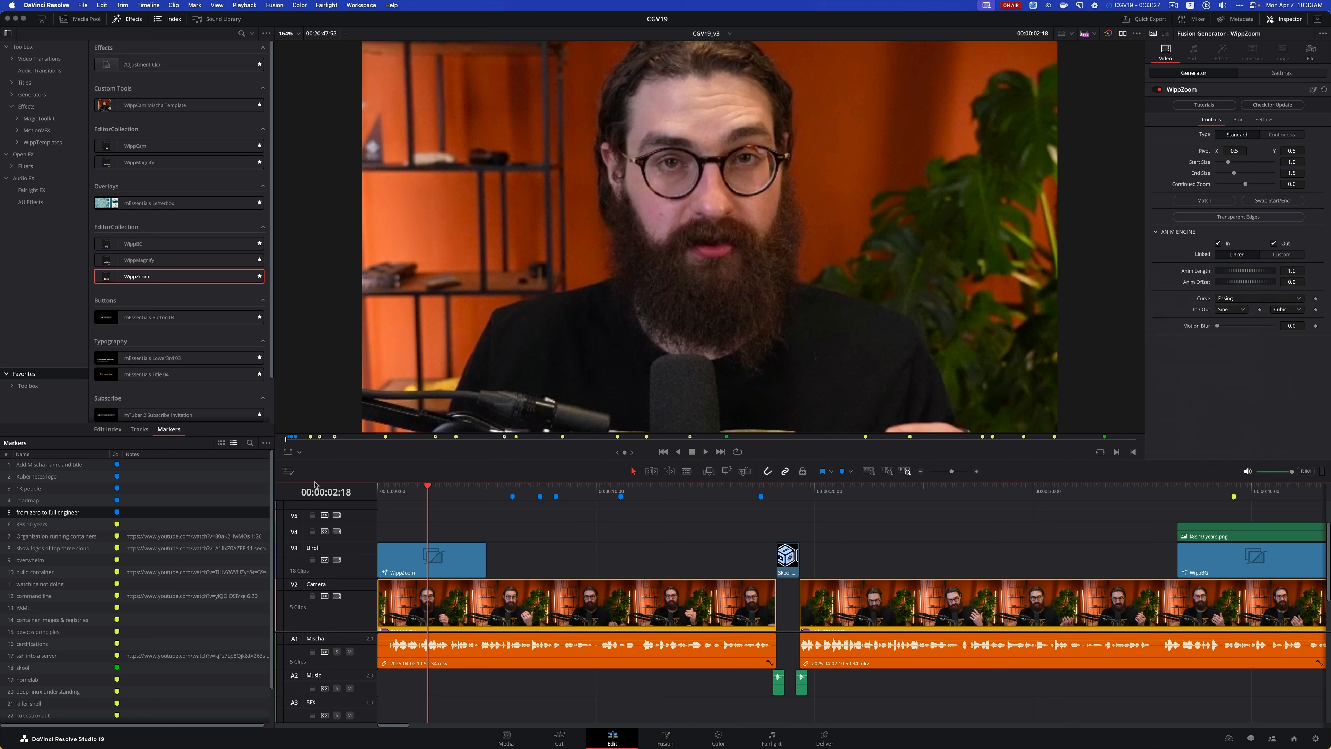
left_click(299, 452)
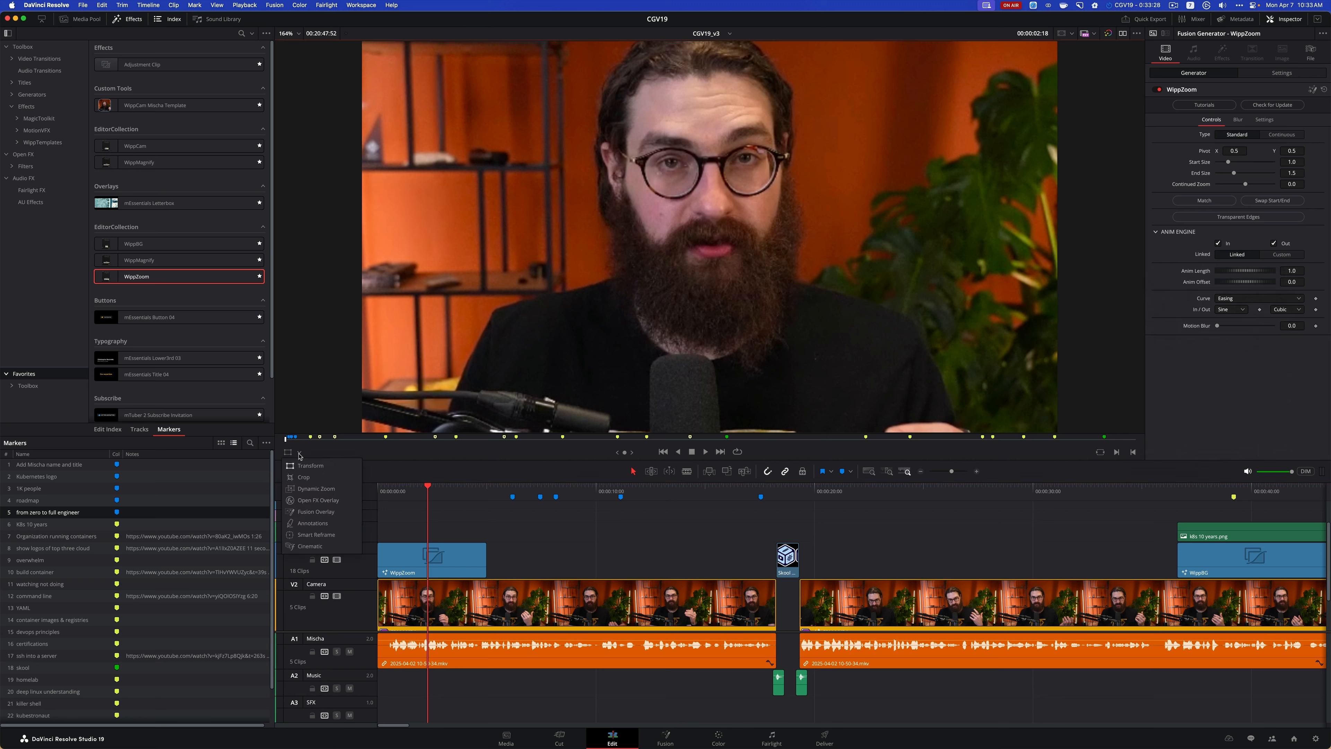
left_click(326, 511)
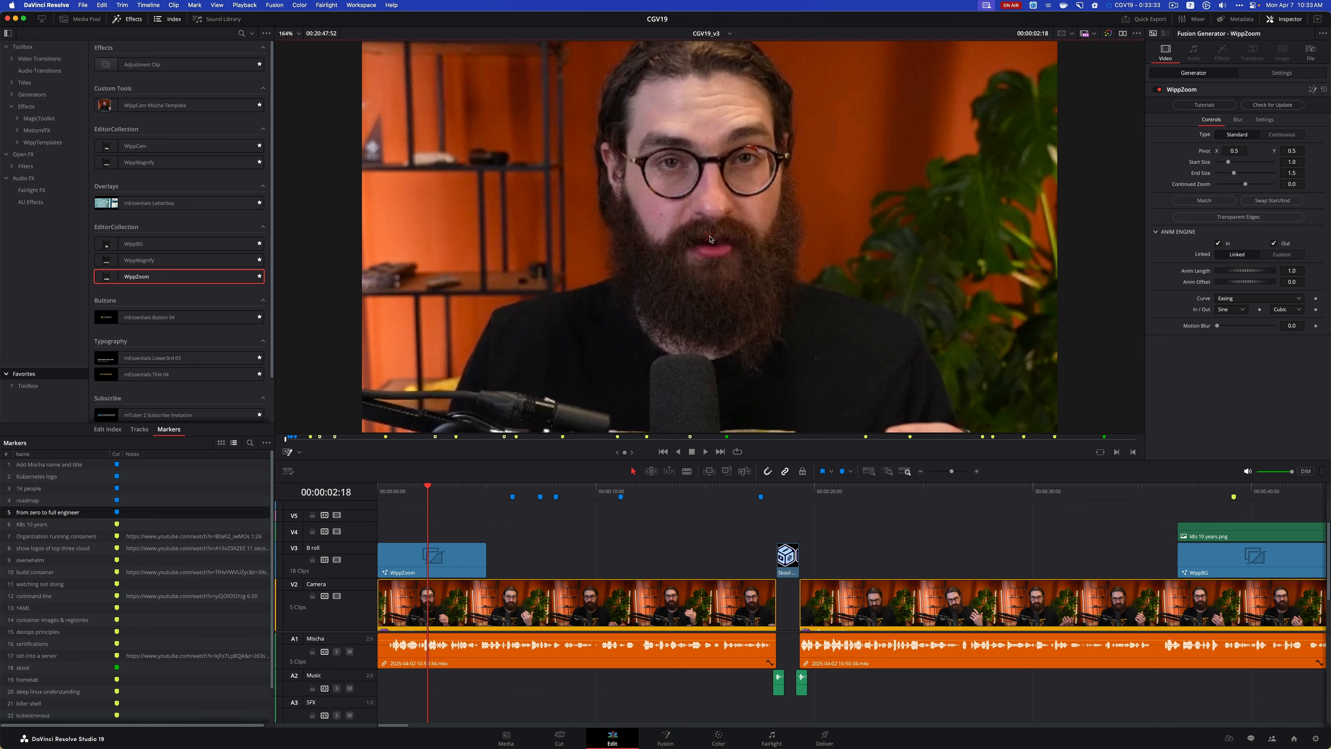
left_click_drag(710, 240, 712, 188)
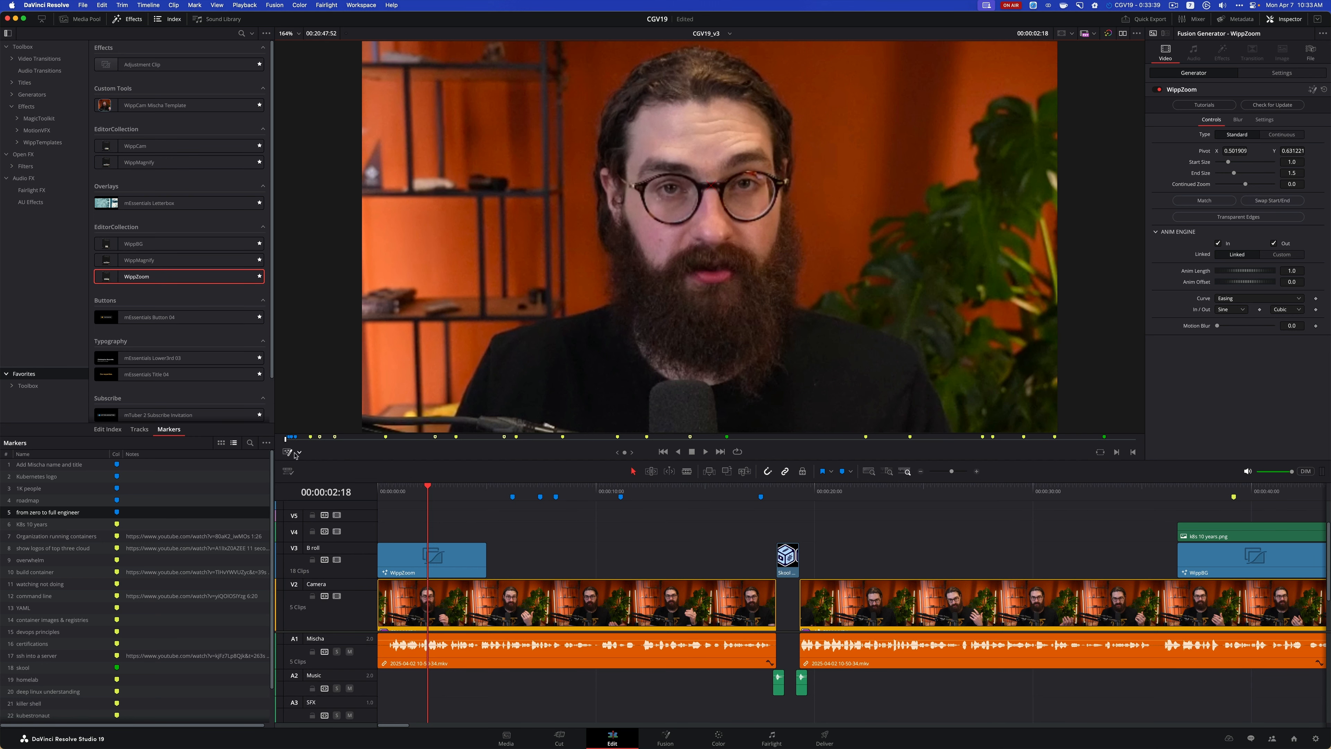
Replay the opening to check the repositioned zoom, and return to the timeline start with the WippZoom clip selected
left_click_drag(427, 487, 380, 487)
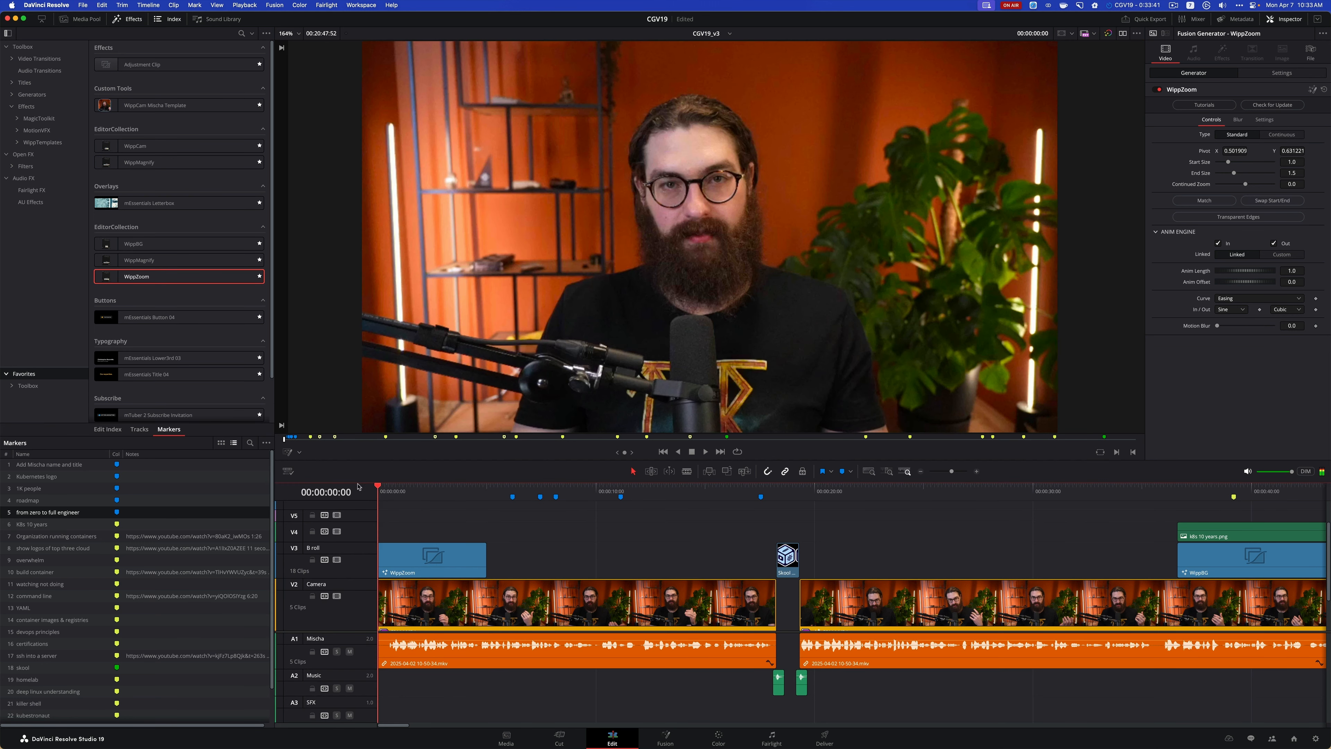
key("space")
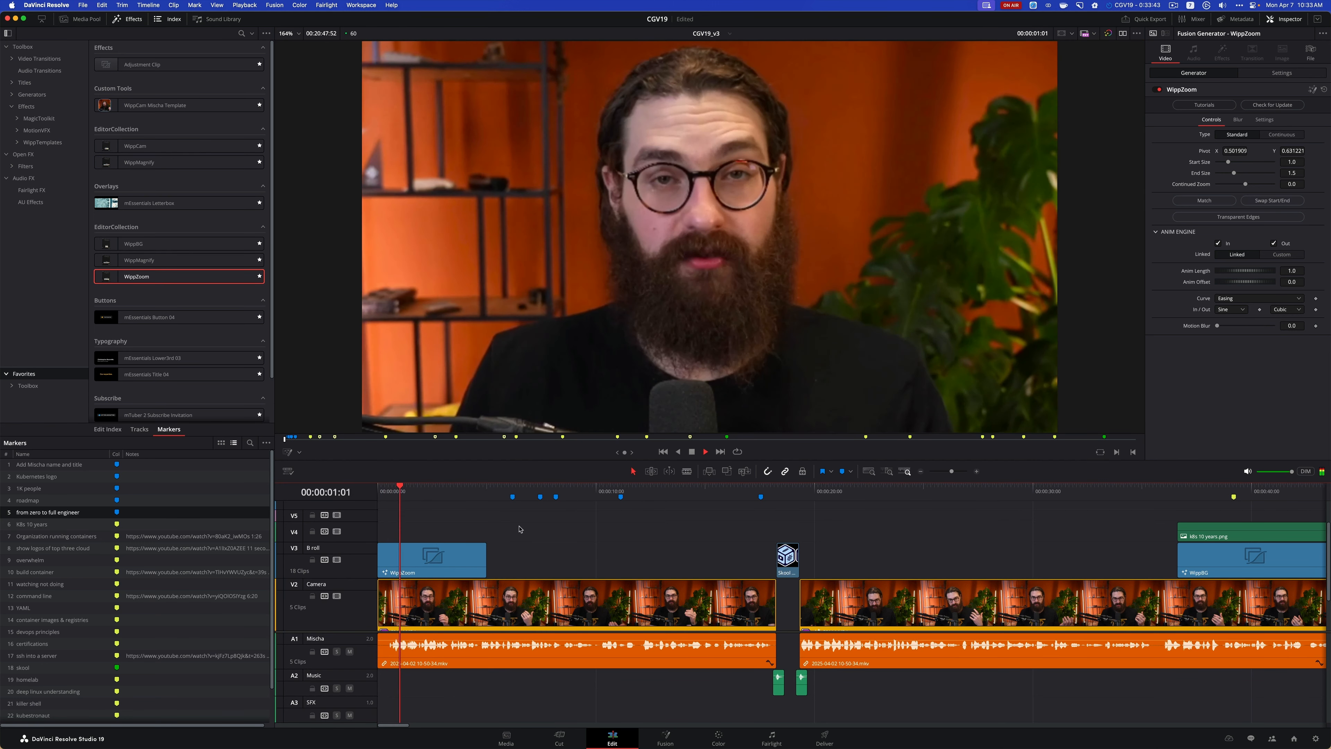
key("space")
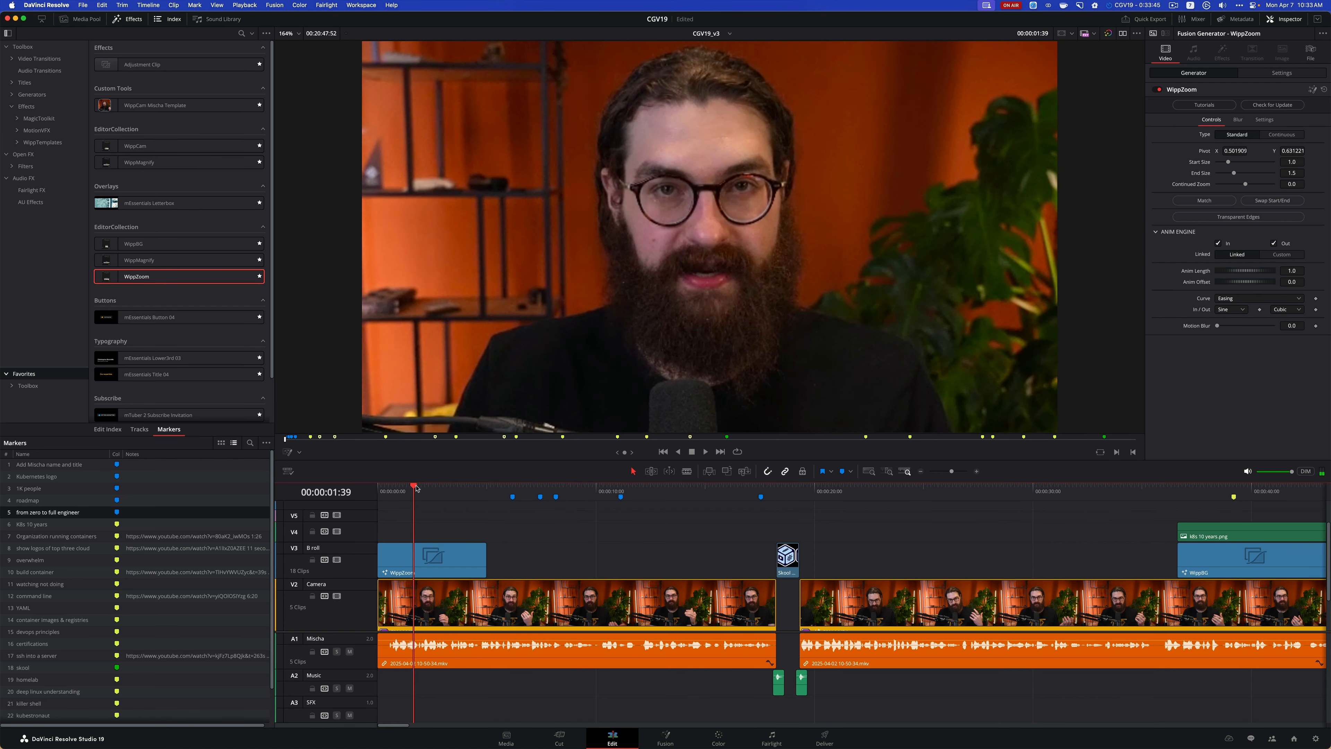
key("Home")
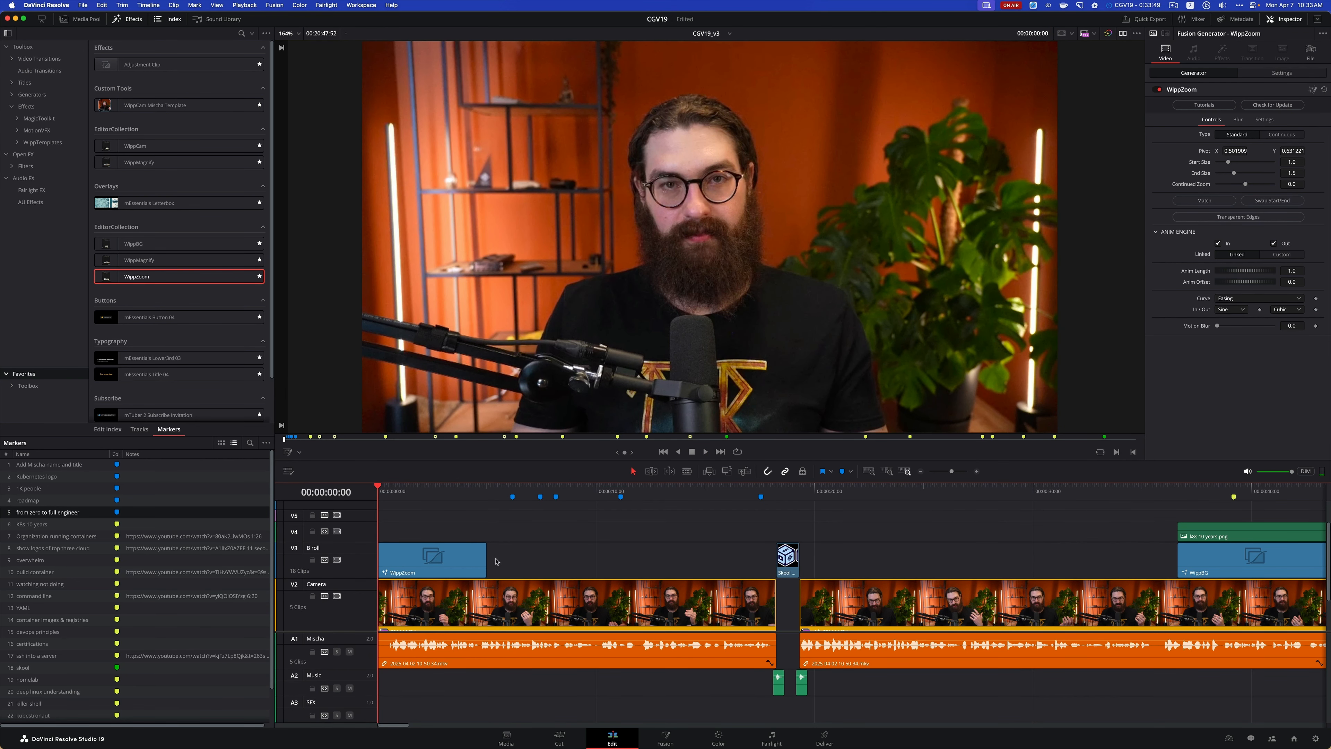
left_click(472, 568)
key("space")
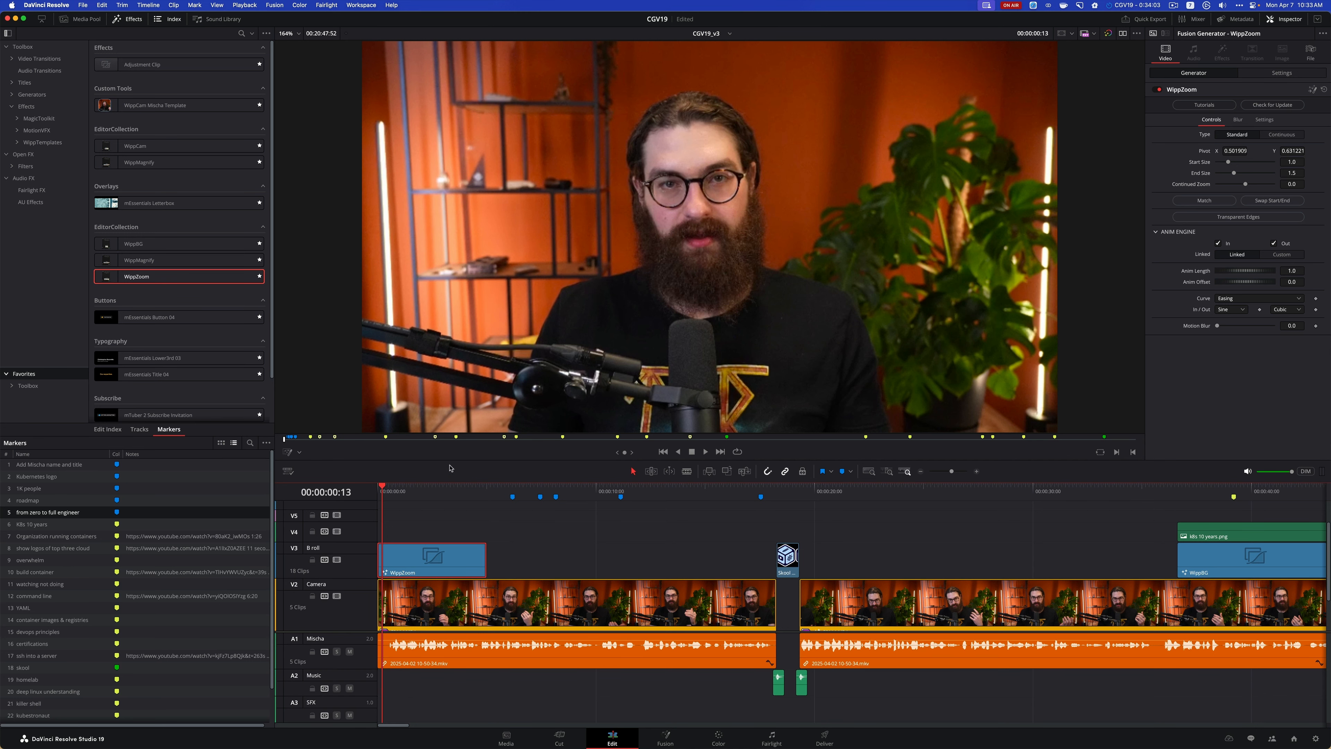
left_click(377, 486)
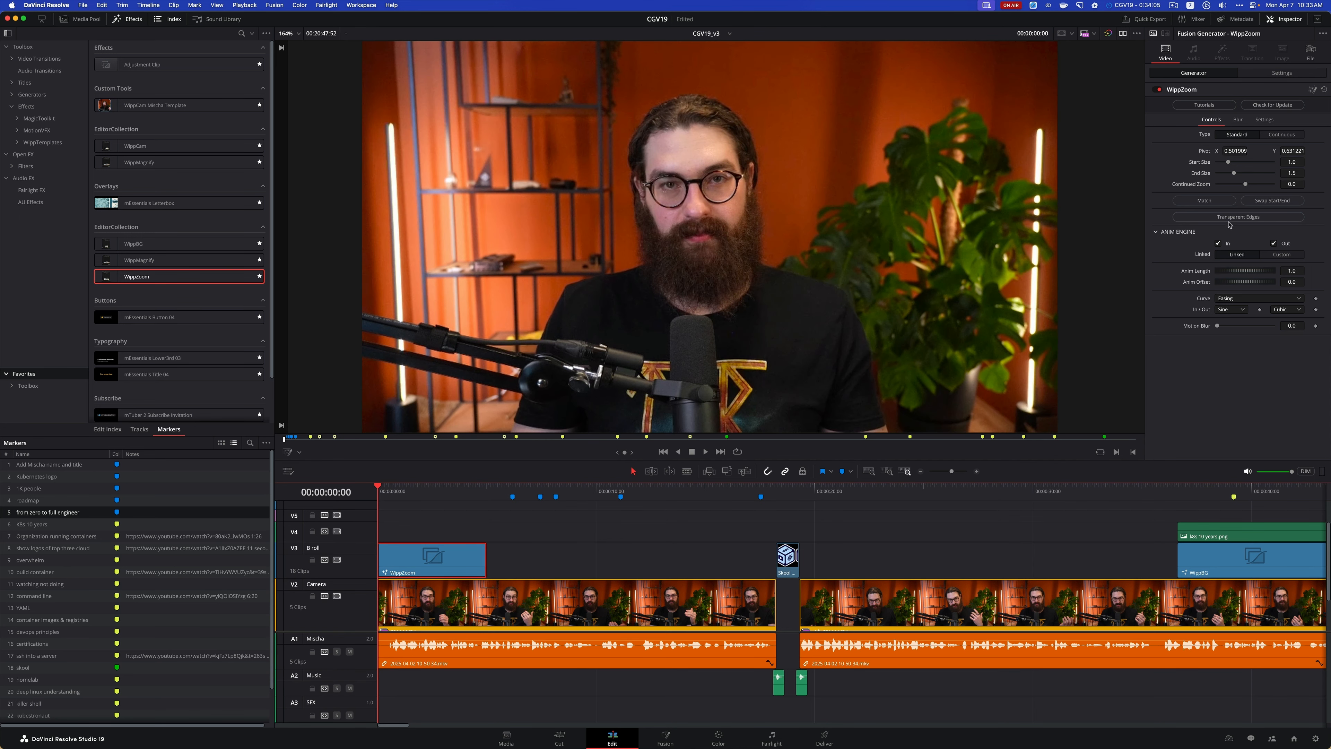
Set WippZoom's In easing to Expo and its motion blur to 0.74
left_click(1240, 311)
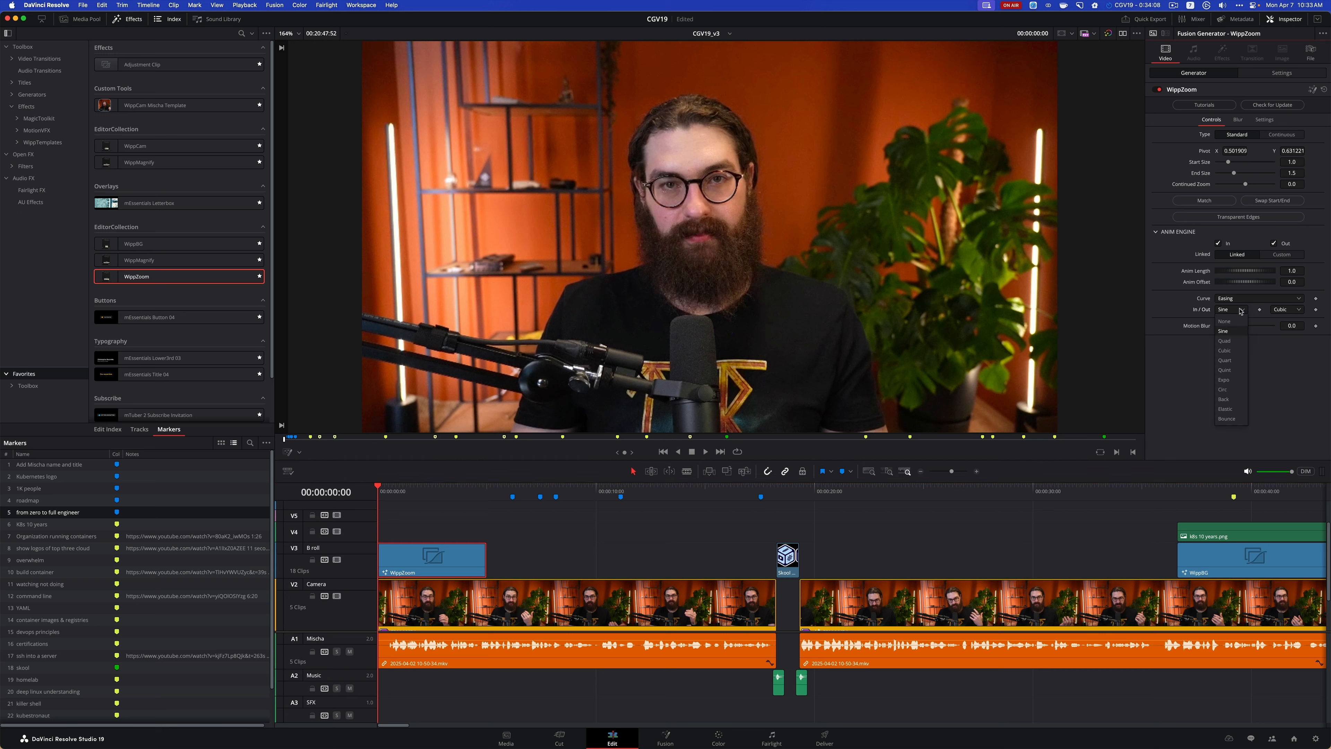
left_click(1226, 379)
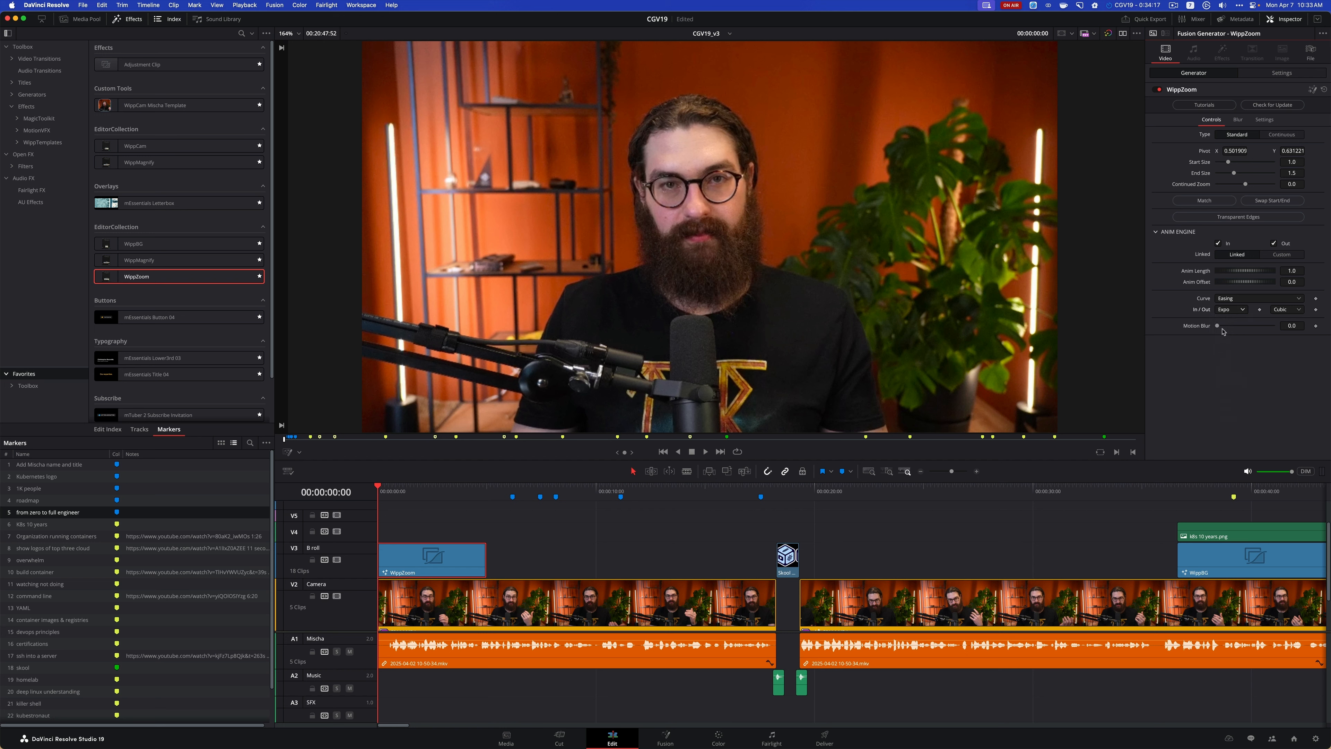
left_click_drag(1218, 327, 1259, 328)
Set WippZoom's start size to 0.906 and continued zoom to 0.08, and preview the opening briefly
left_click_drag(1228, 164, 1228, 164)
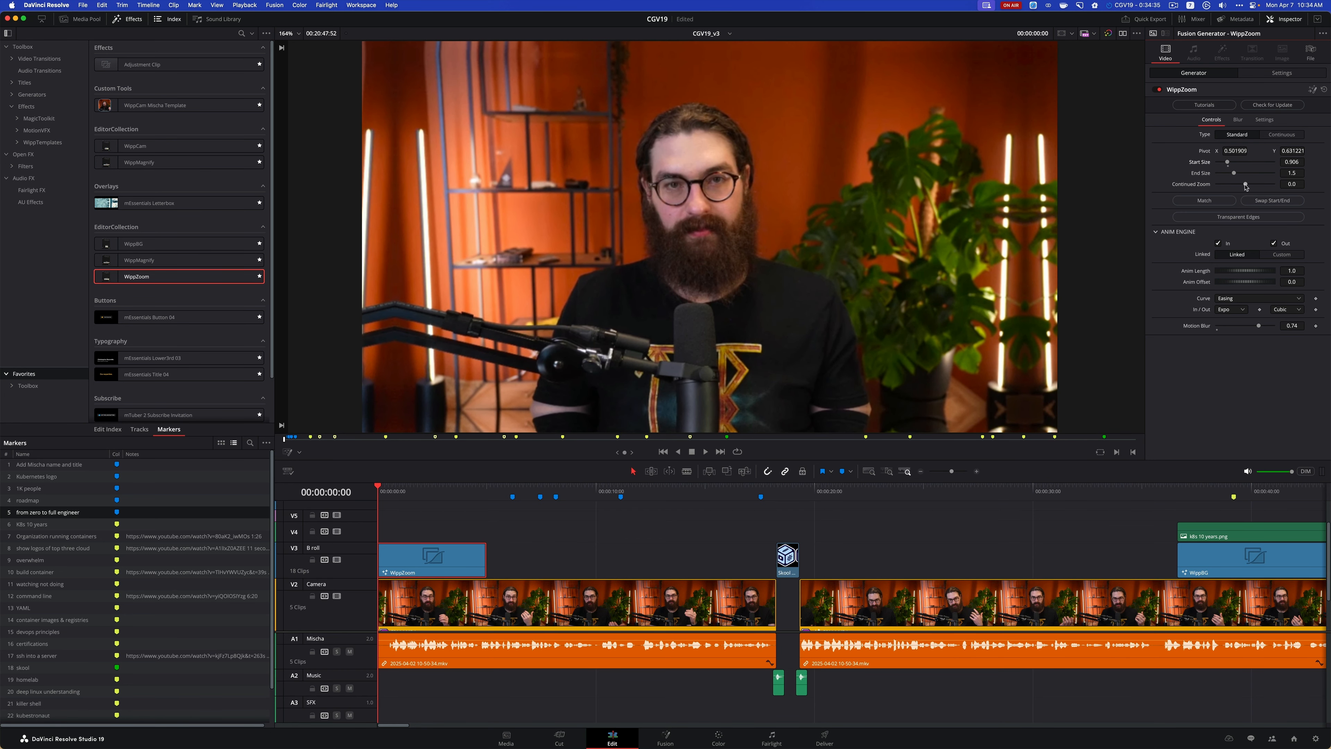
left_click_drag(1245, 183, 1247, 183)
key("space")
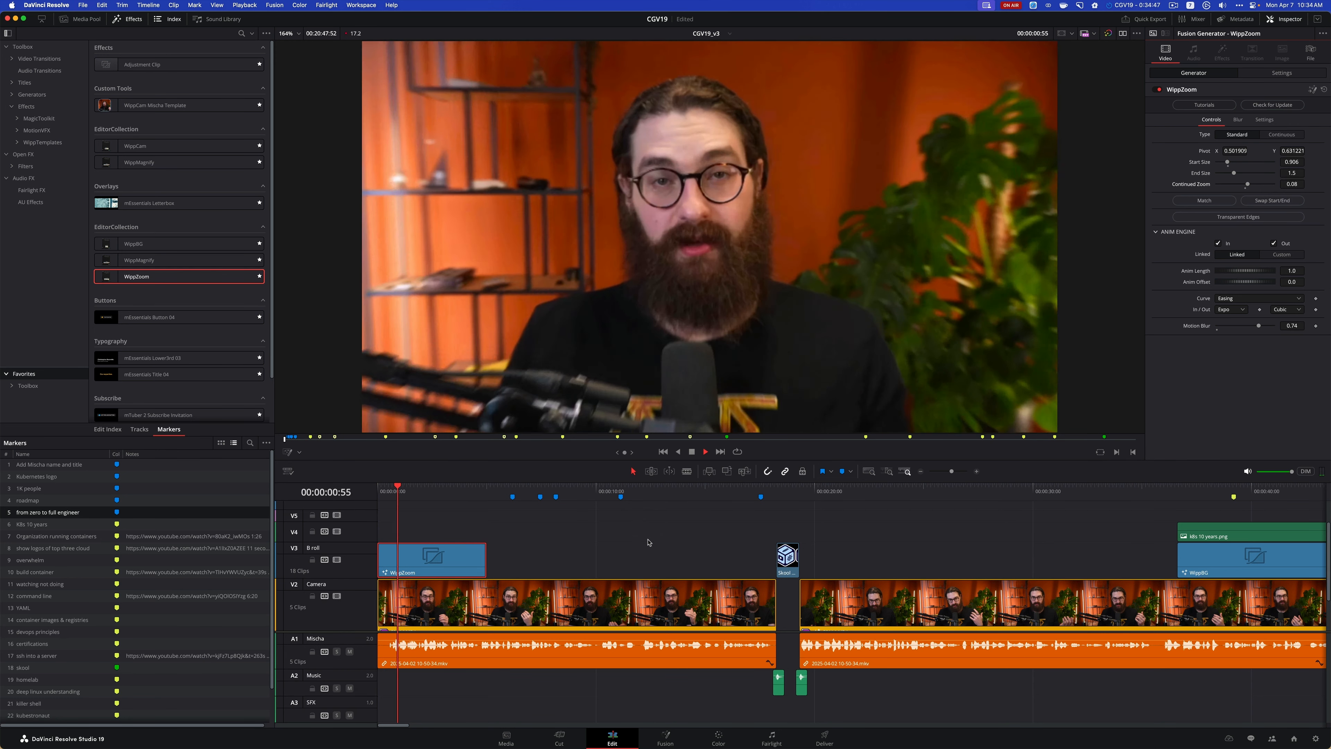
key("space")
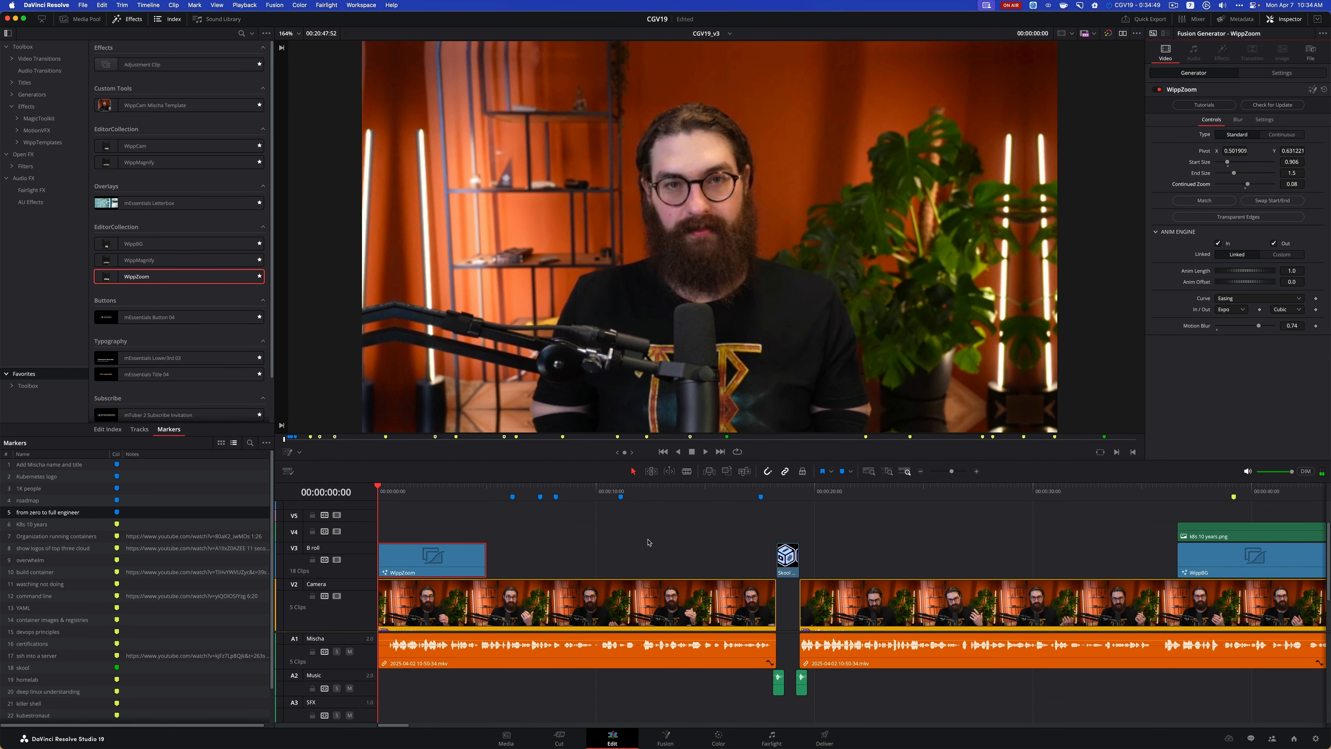
Deselect the WippZoom clip and play the opening from the start to review the zoom through to its end
left_click(539, 547)
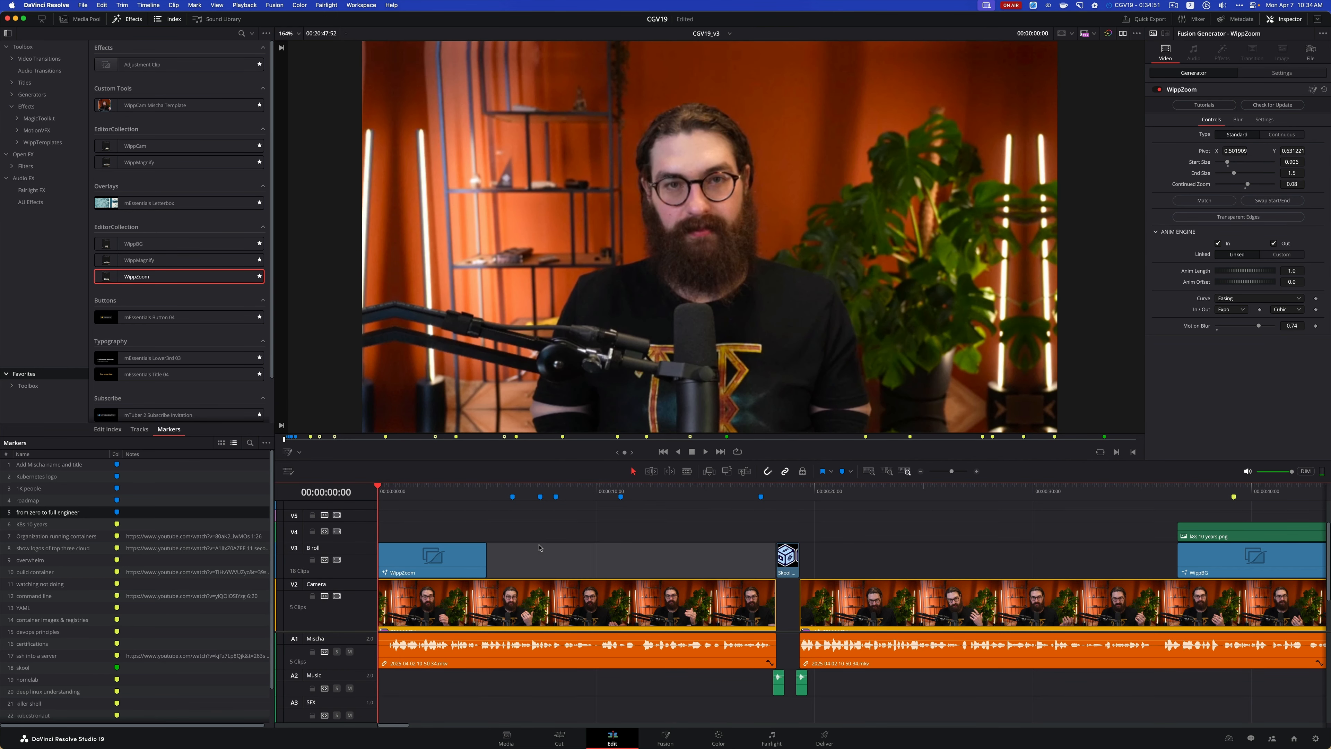
key("space")
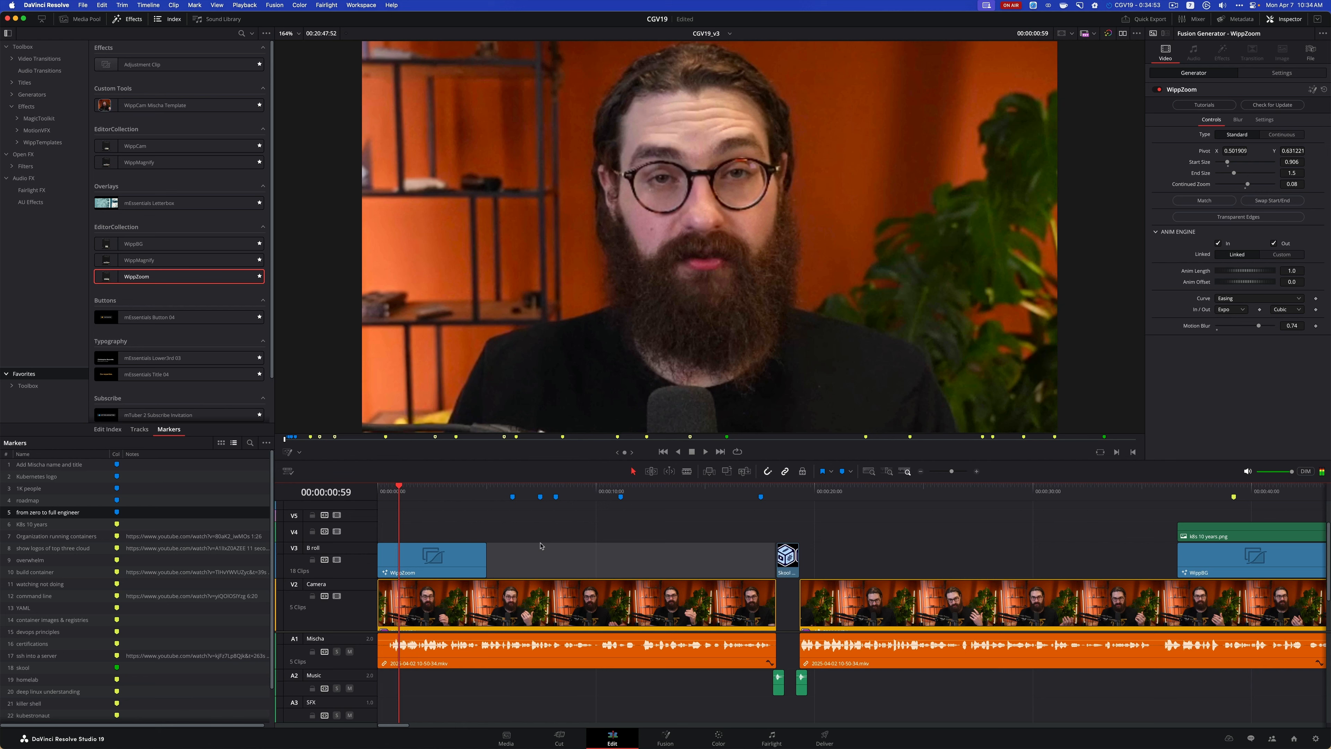
key("space")
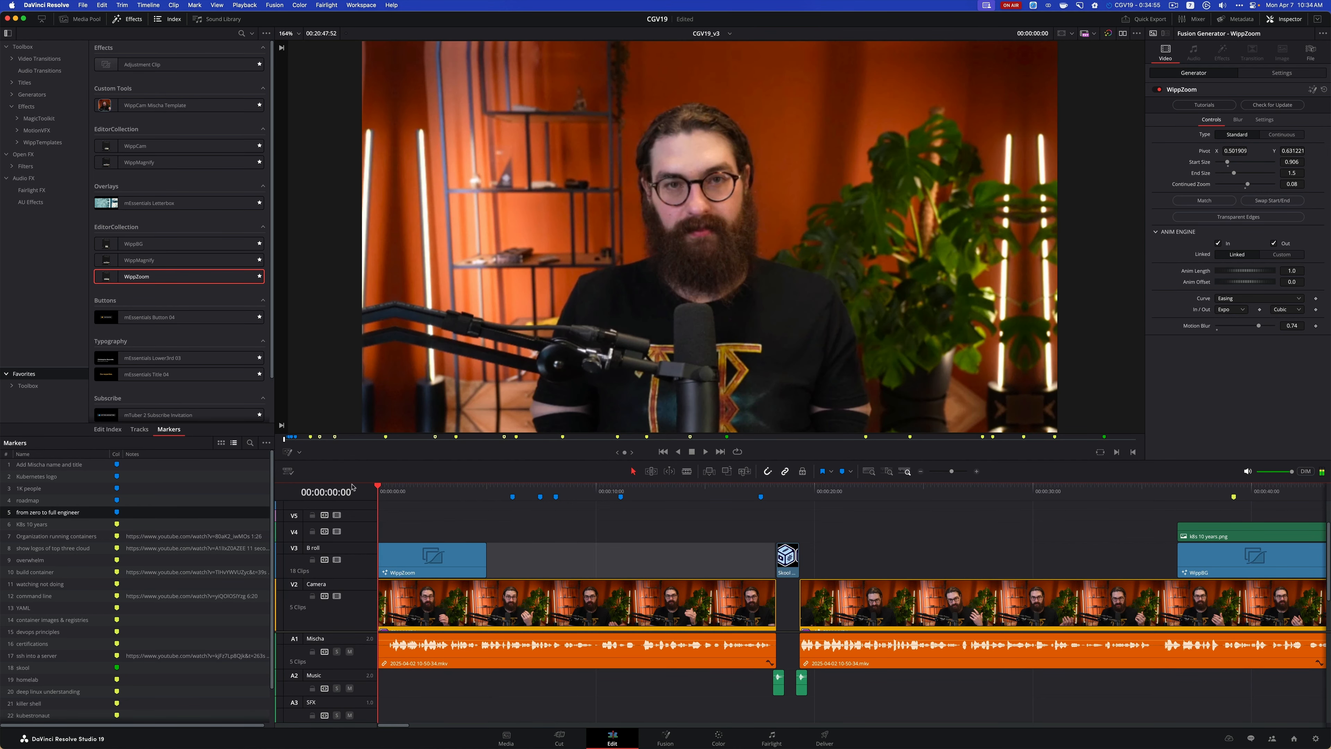
key("space")
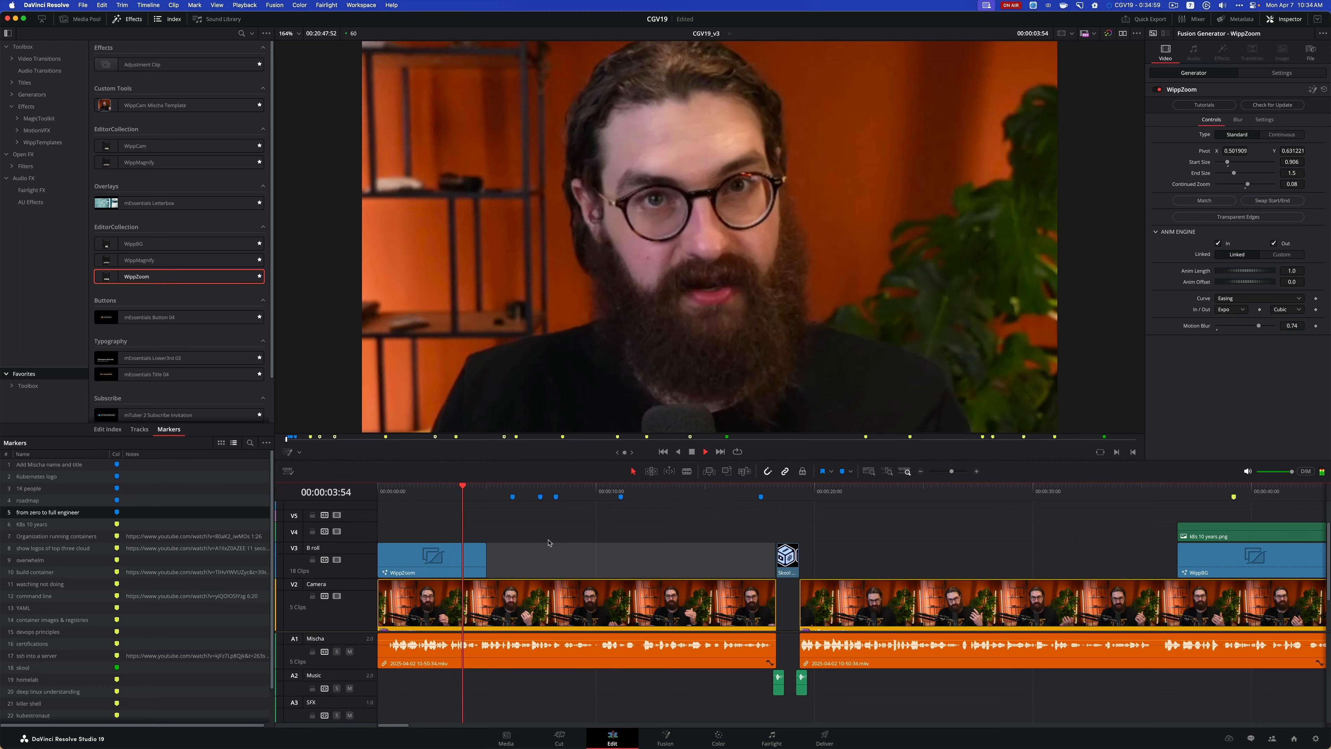
key("space")
Turn off WippZoom's Out animation, play the opening to check the zoom, and return to the timeline start
left_click(473, 558)
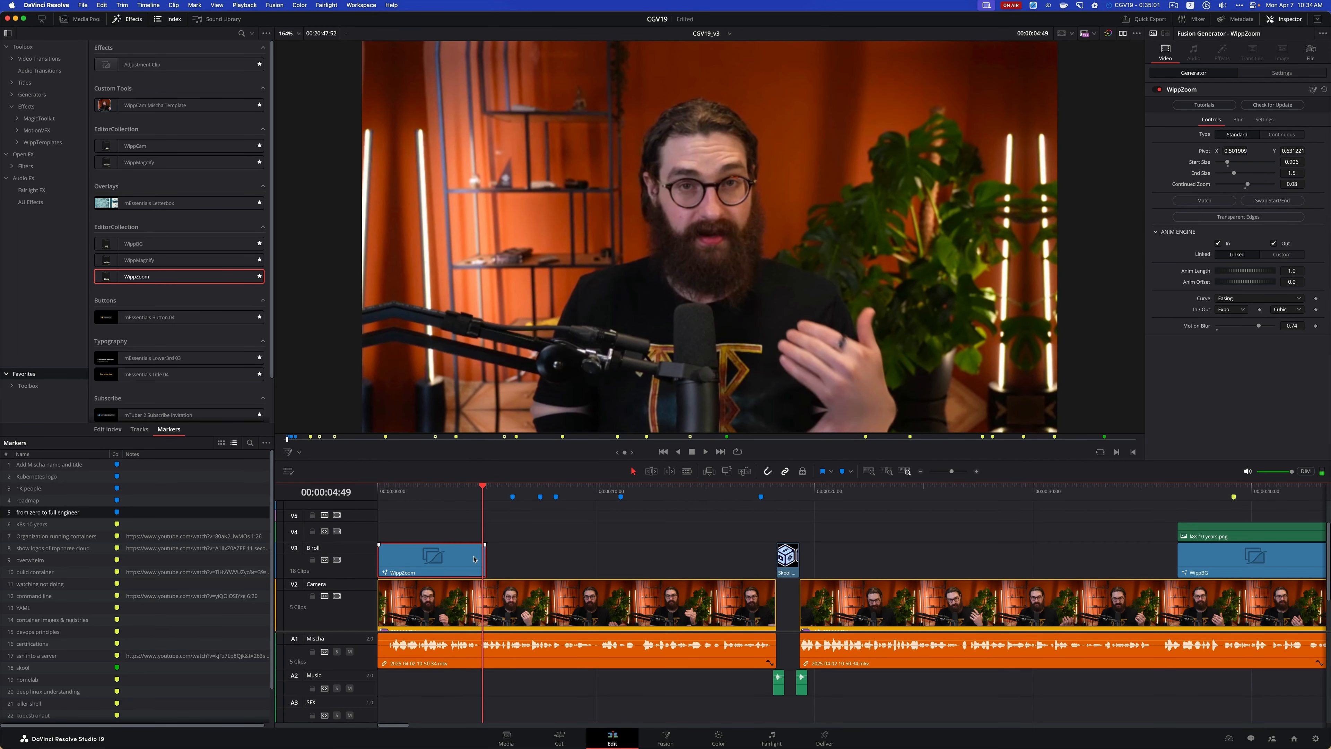
left_click(1288, 246)
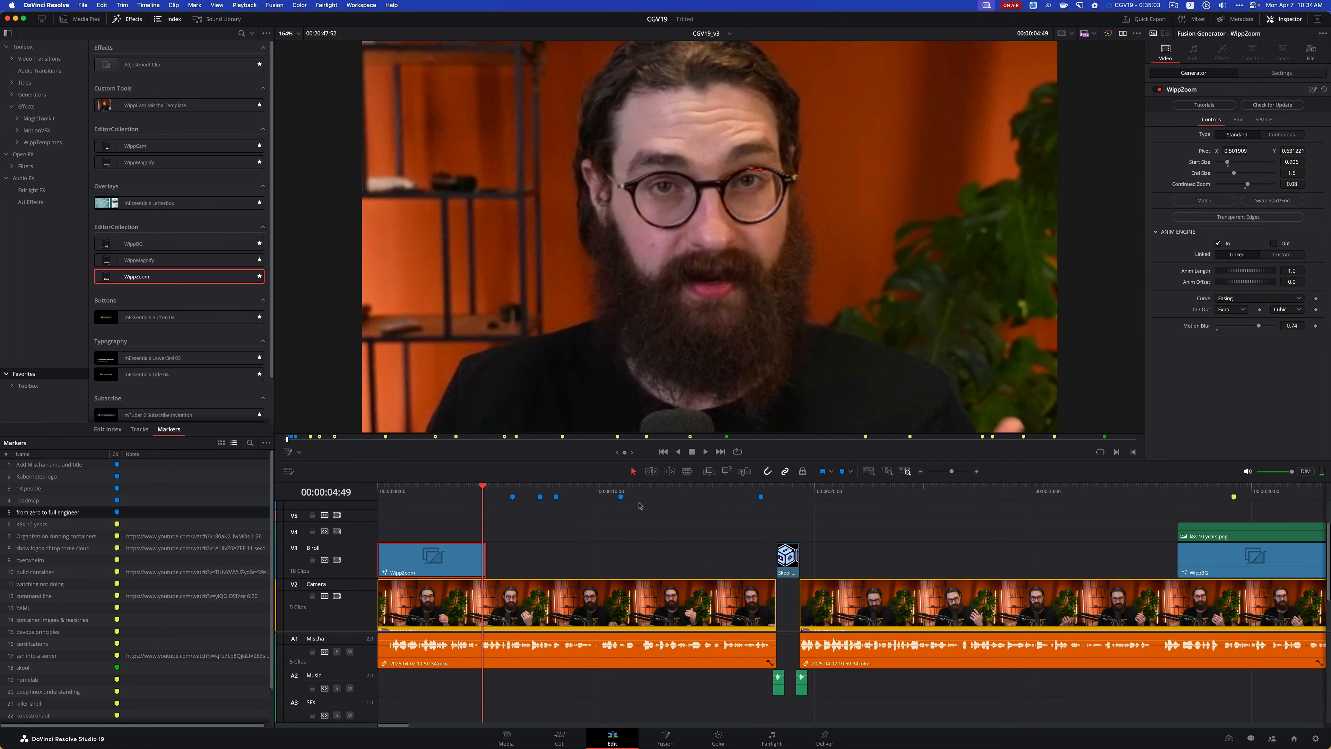
key("Home")
key("space")
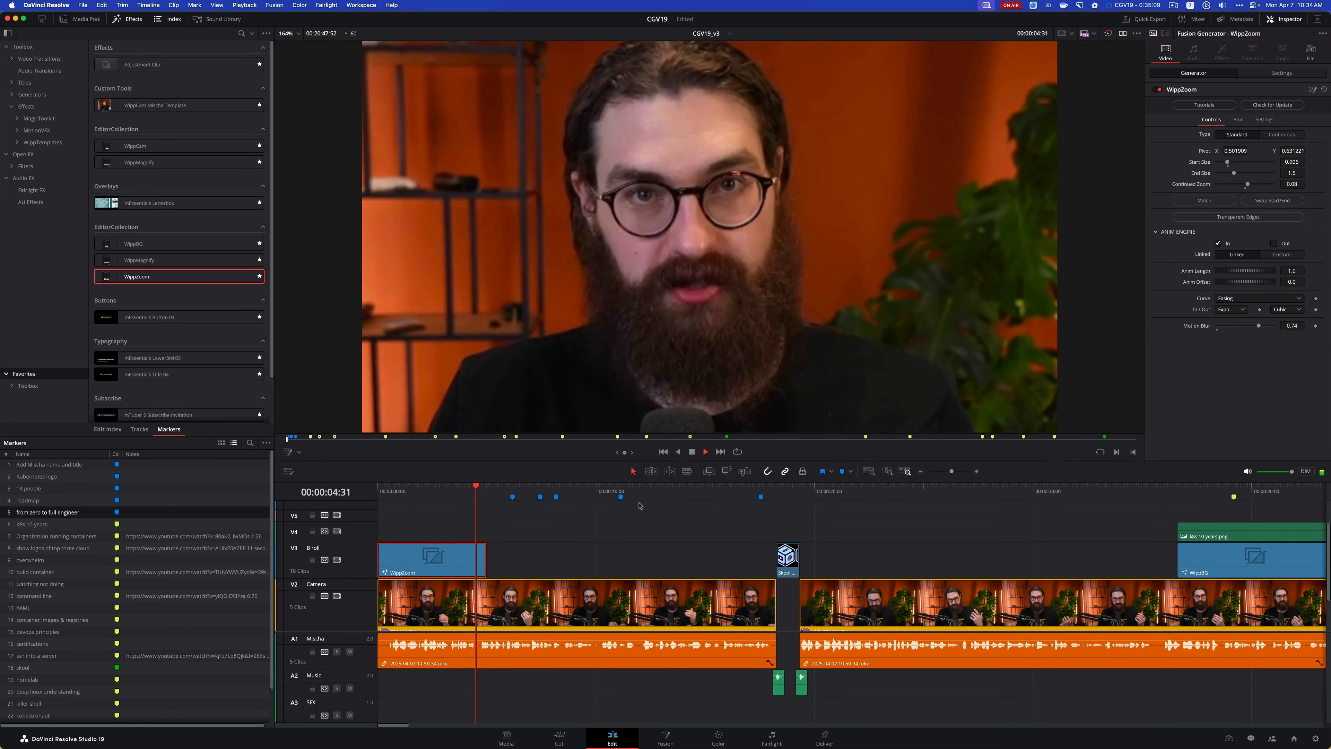
key("space")
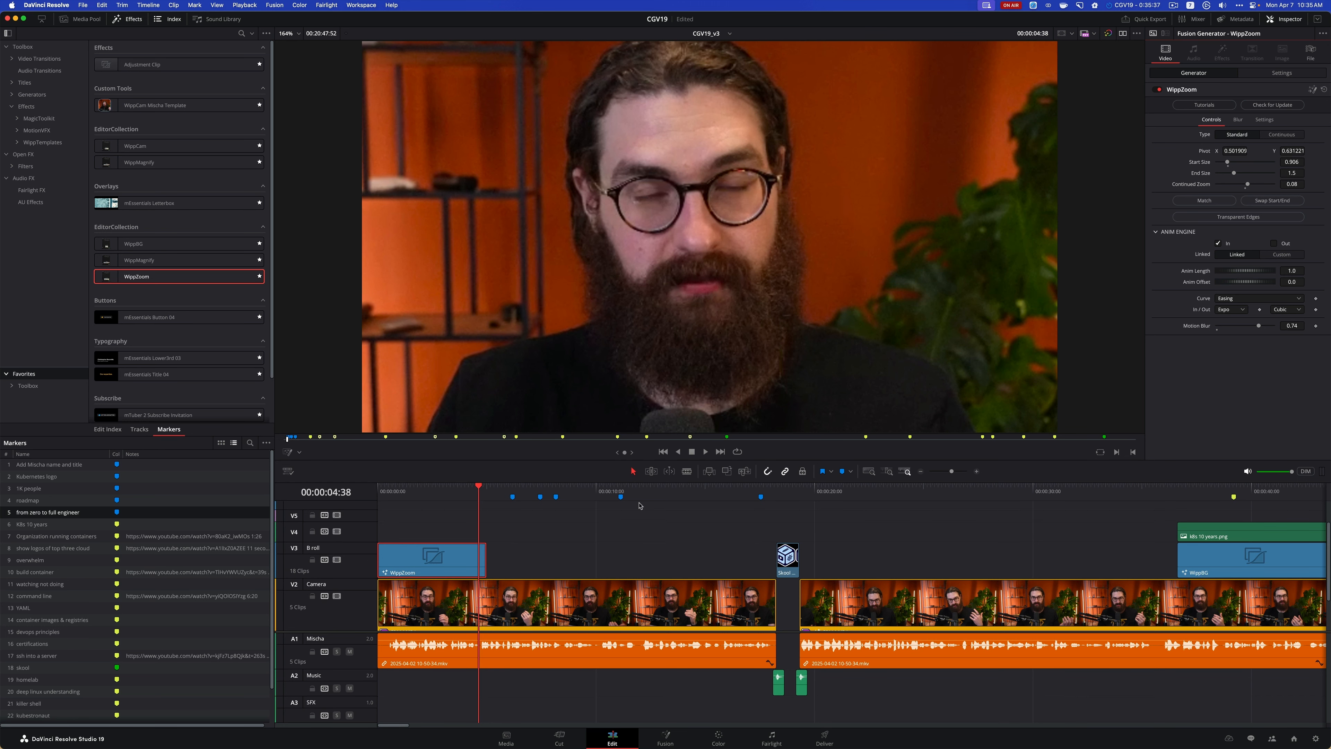
key("Home")
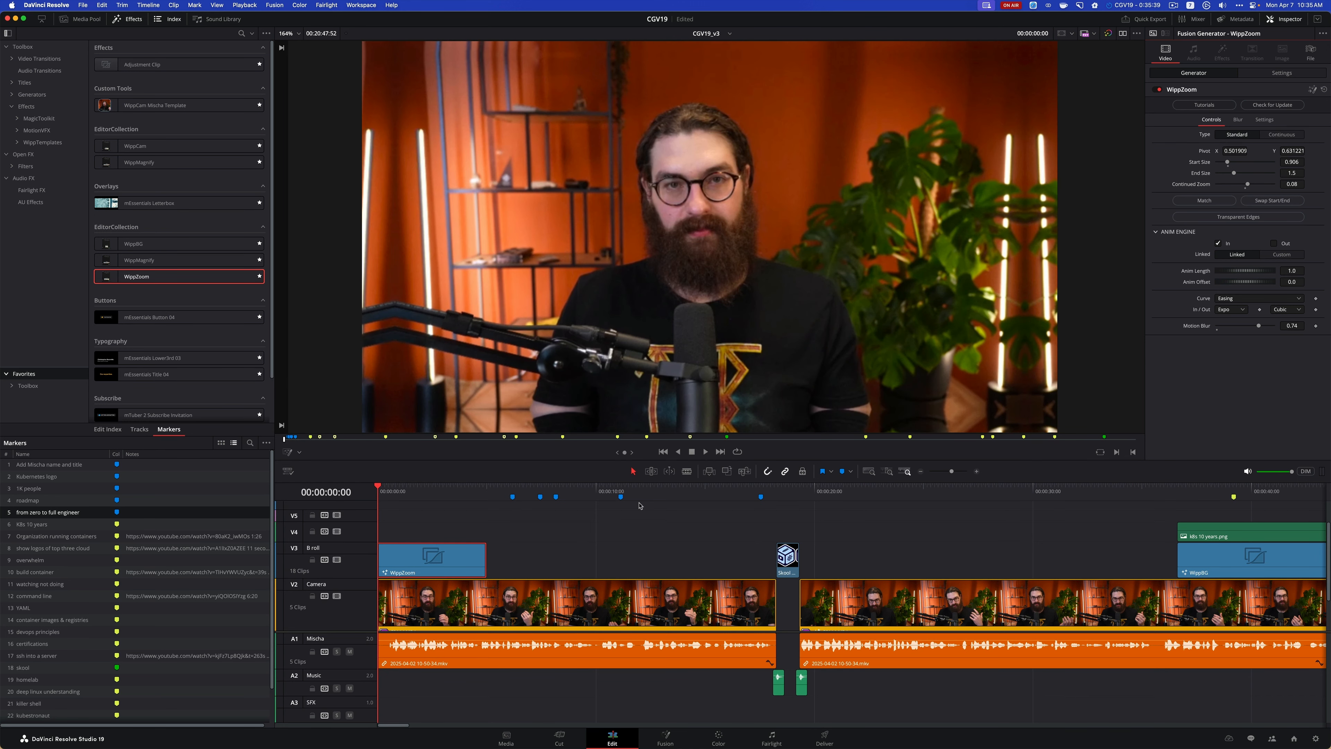
Play the opening up to 00:00:01:36 and move the Kubernetes logo marker to that time
key("space")
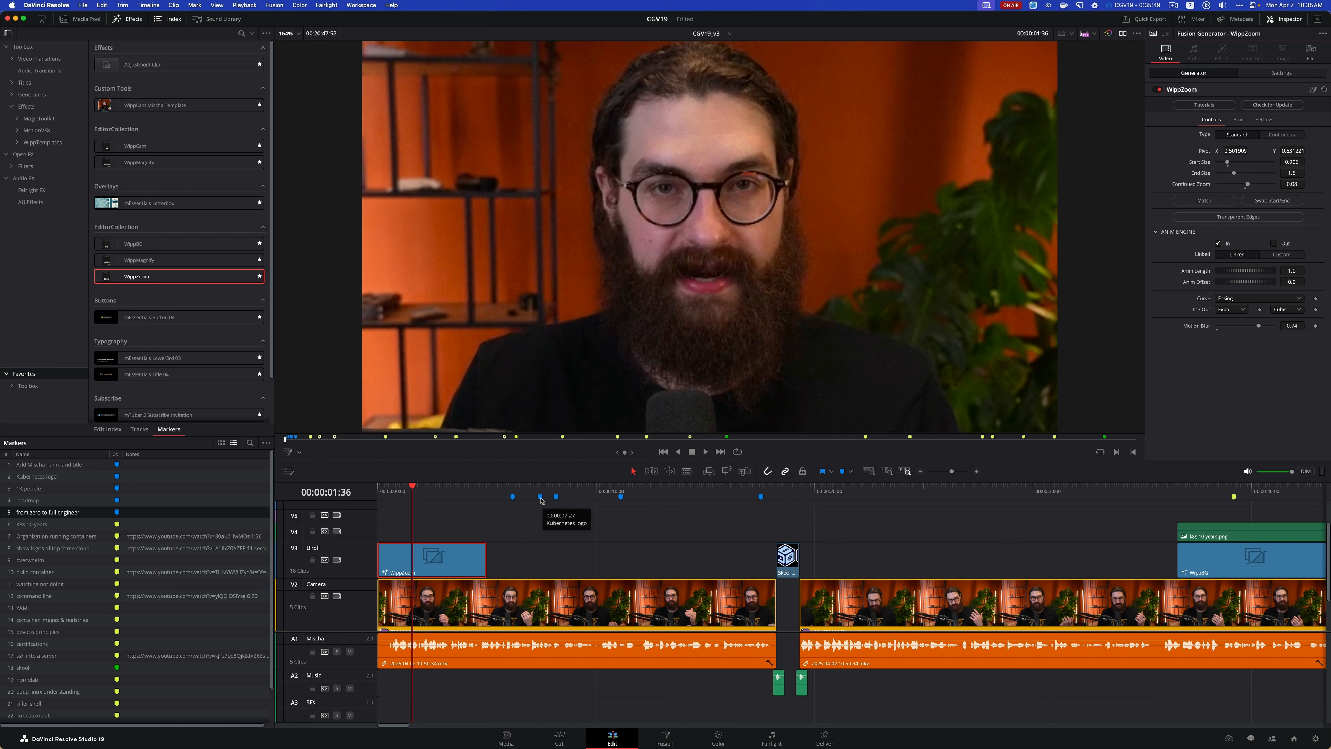
left_click_drag(541, 497, 413, 502)
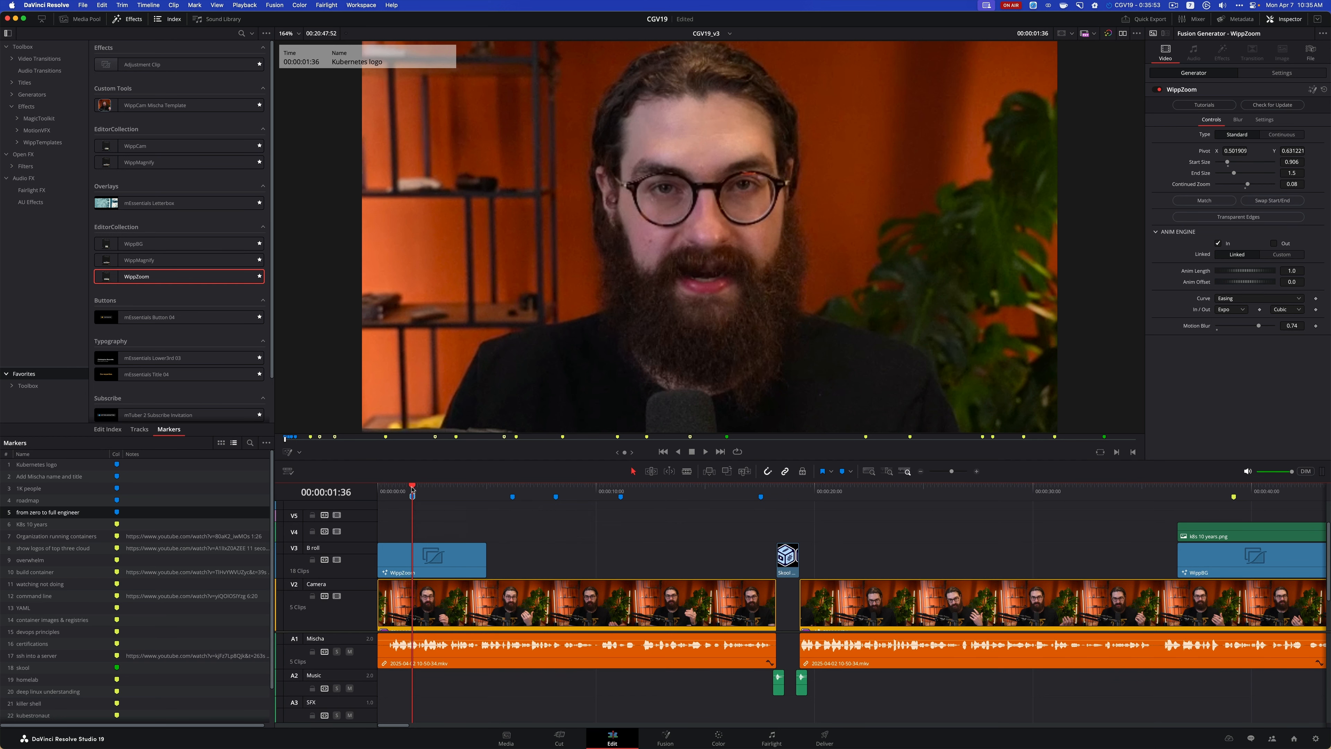
Play from the timeline start and add a marker named "doubt where to begin" at 00:00:03:13
key("Home")
key("space")
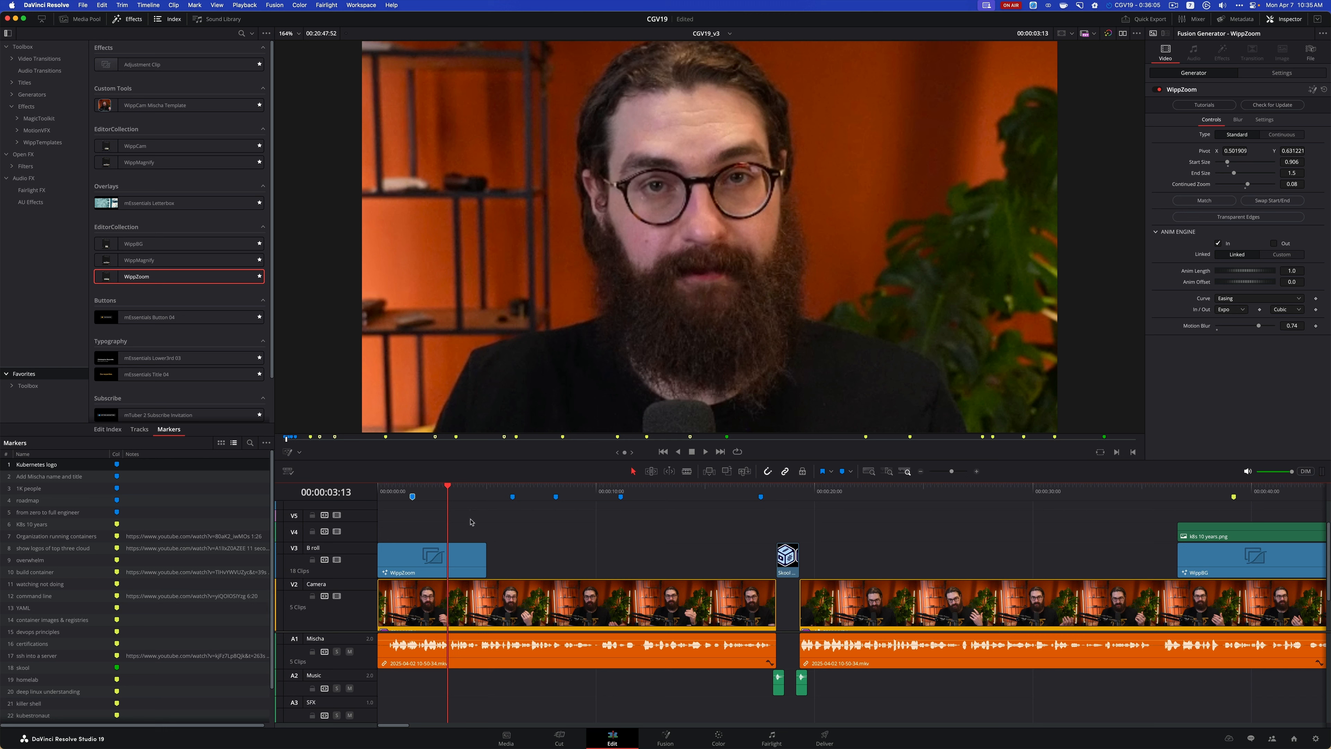
key("m")
key("m")
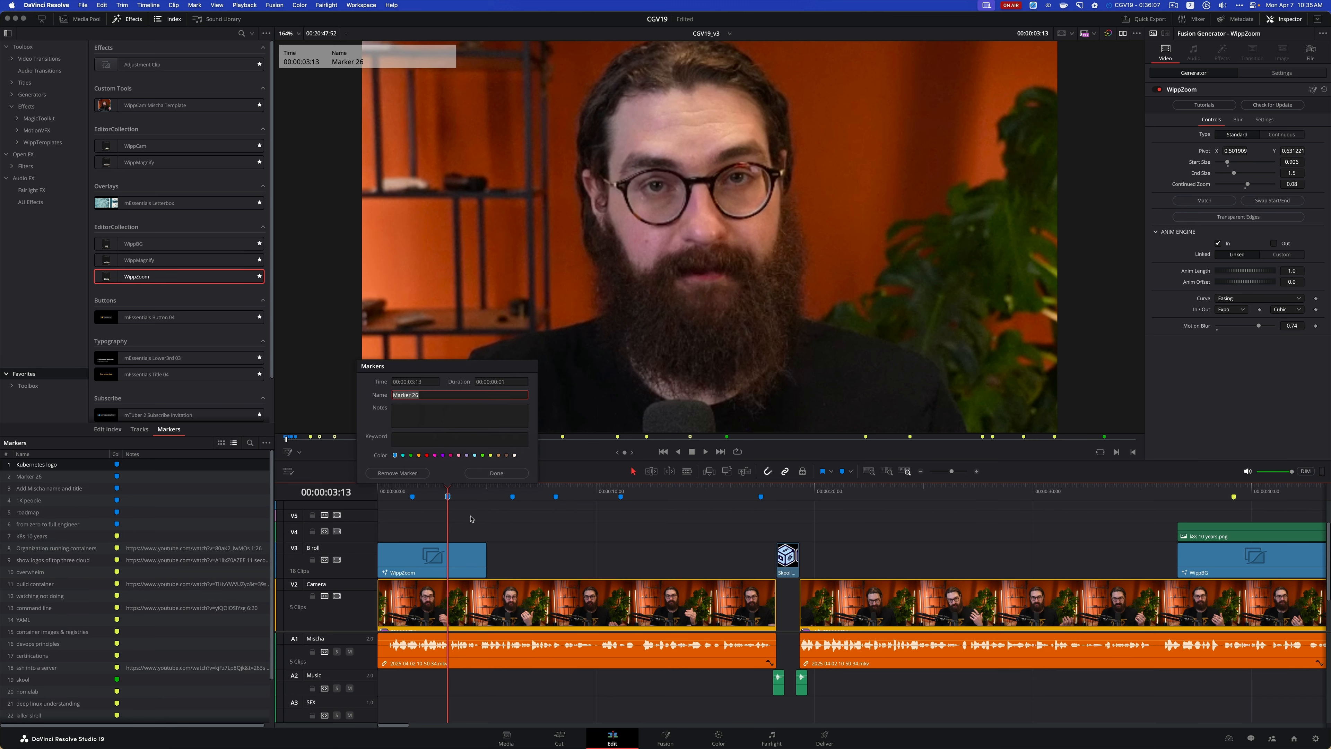
type("doubt where to begin")
key("Return")
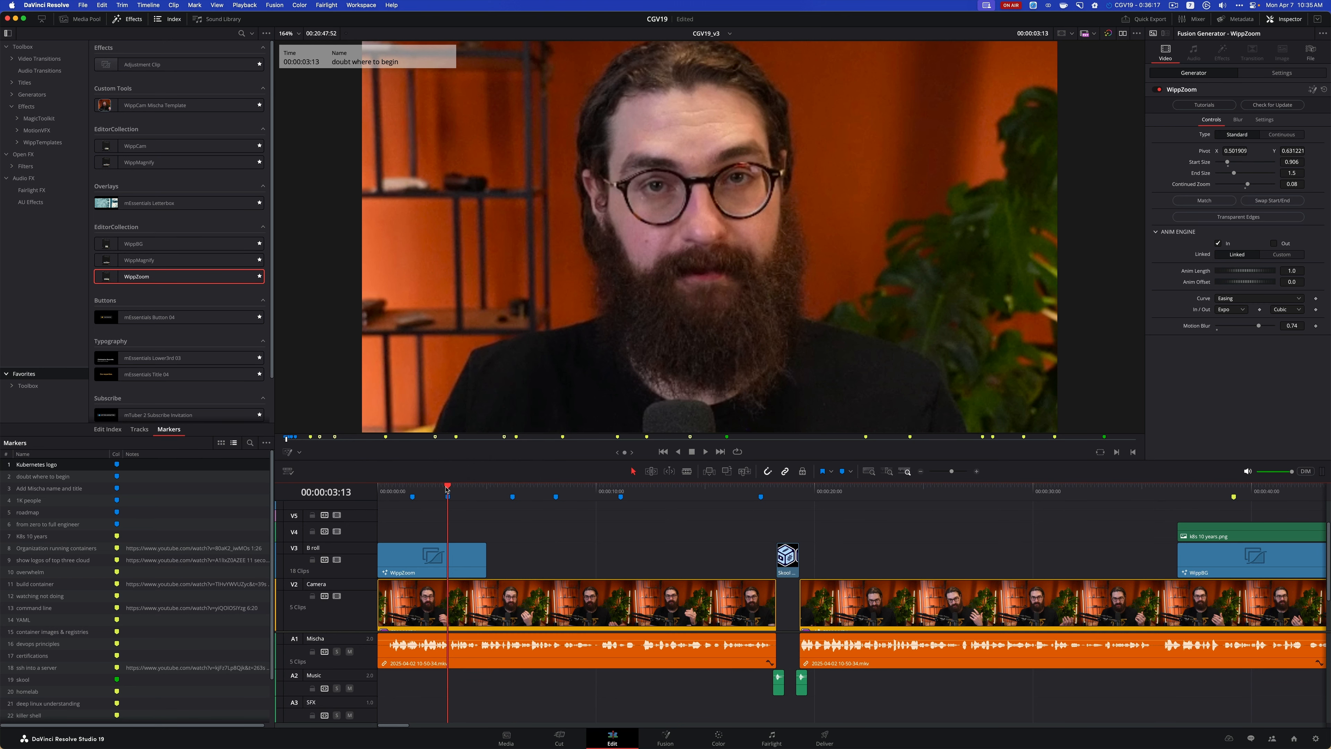
Place k8s_logo.png from the Logos power bin on track V4 at the Kubernetes logo marker and trim its end slightly
left_click_drag(448, 489, 413, 489)
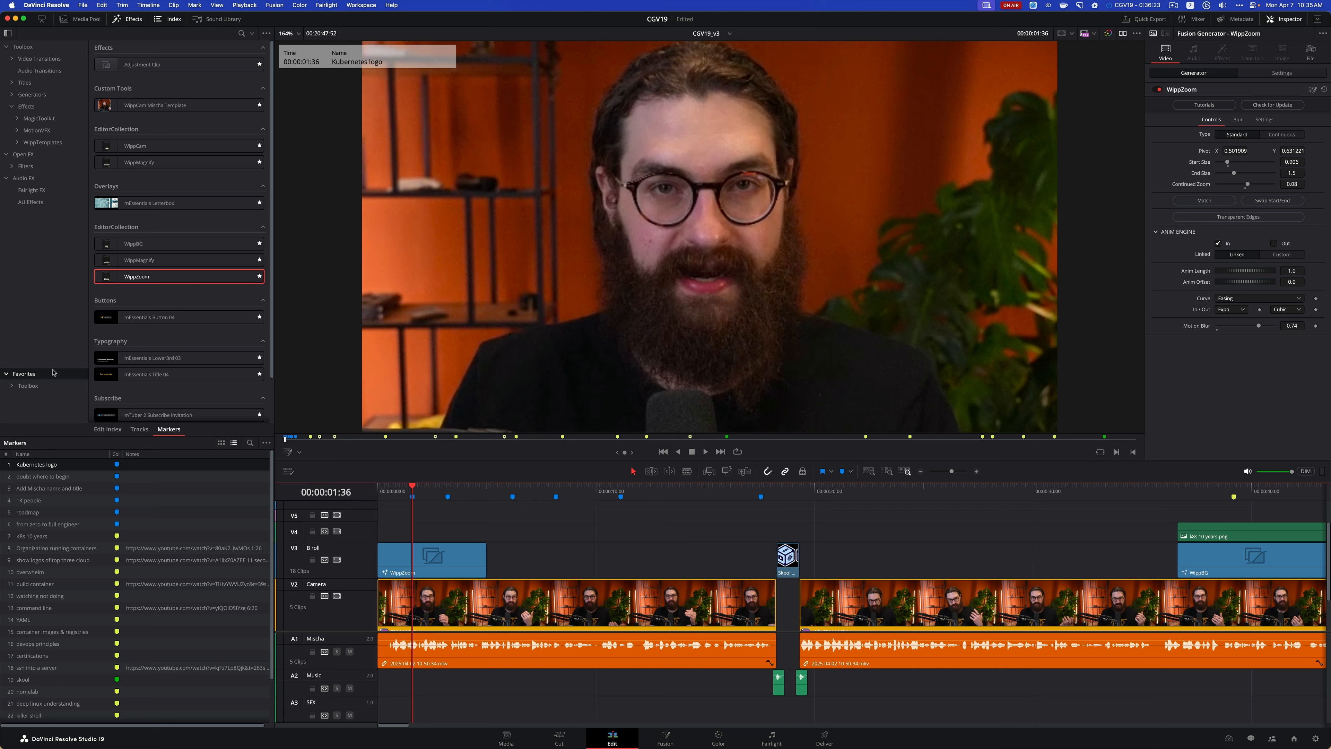
left_click(83, 19)
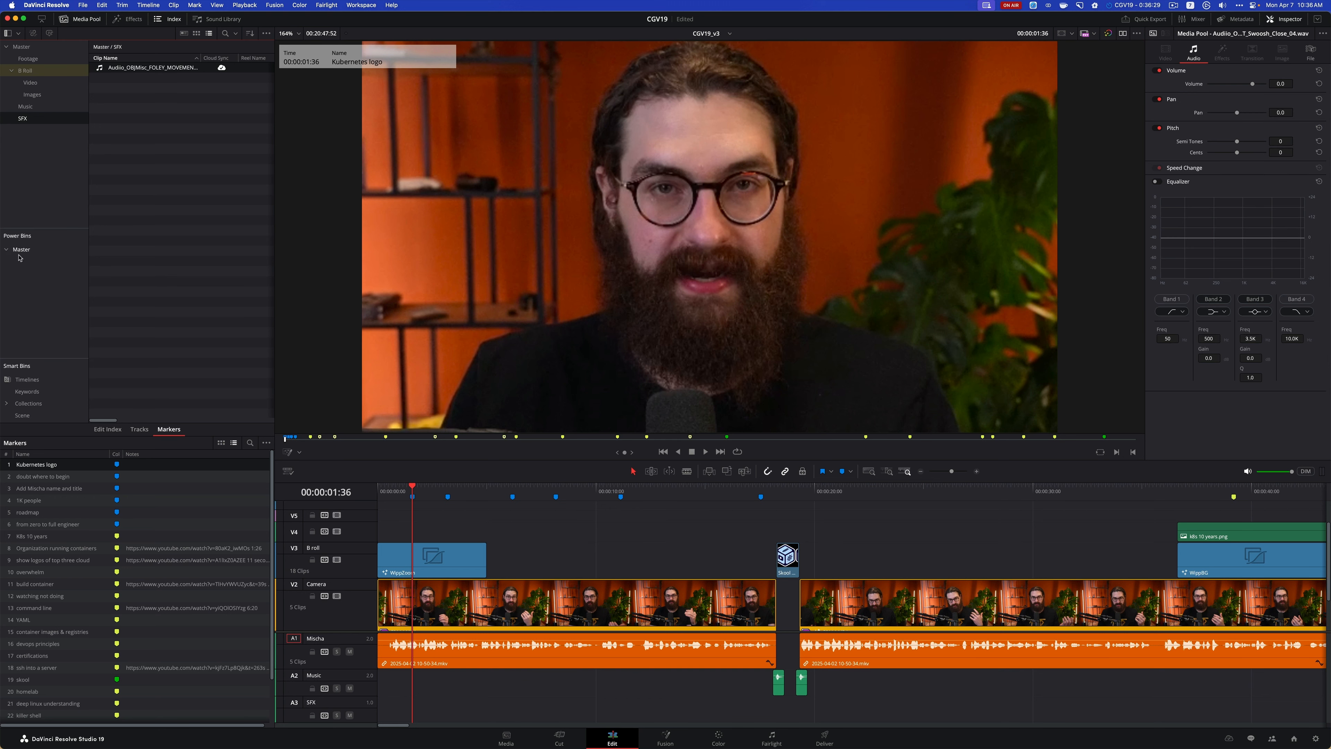
left_click(18, 256)
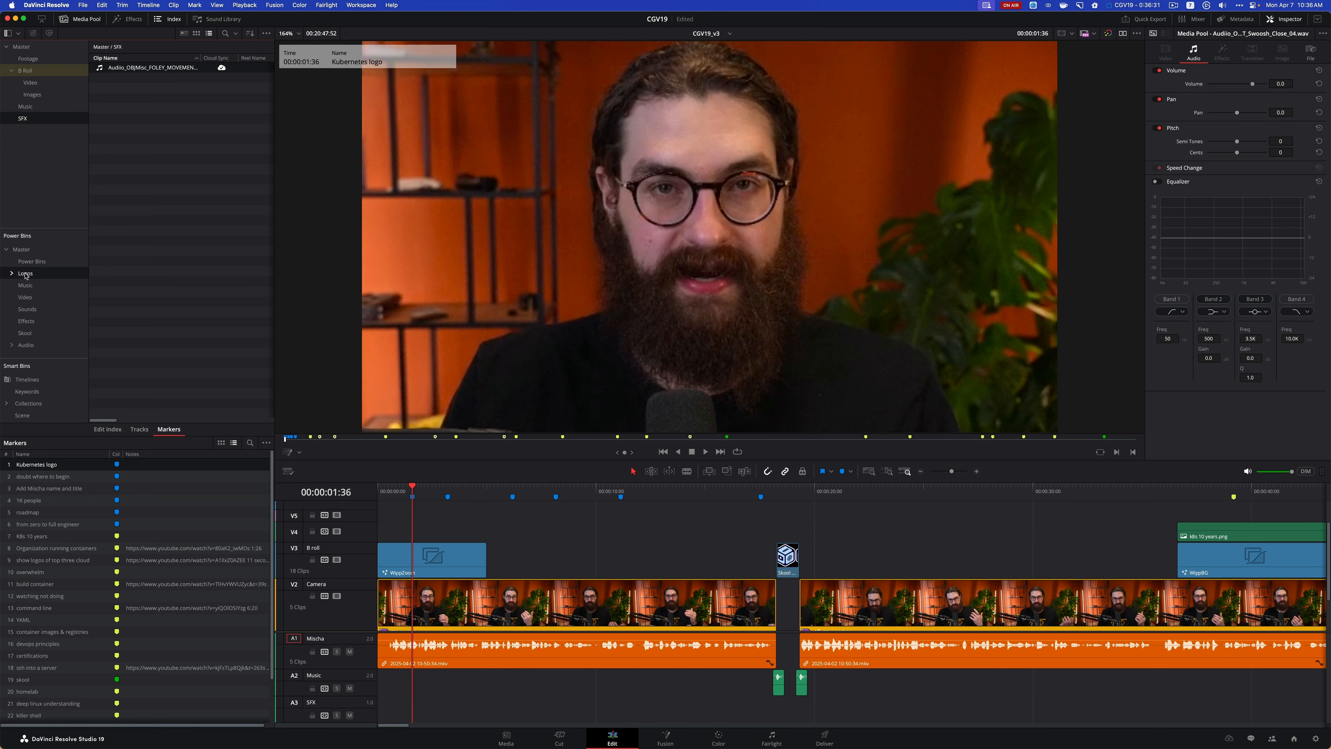
left_click(82, 268)
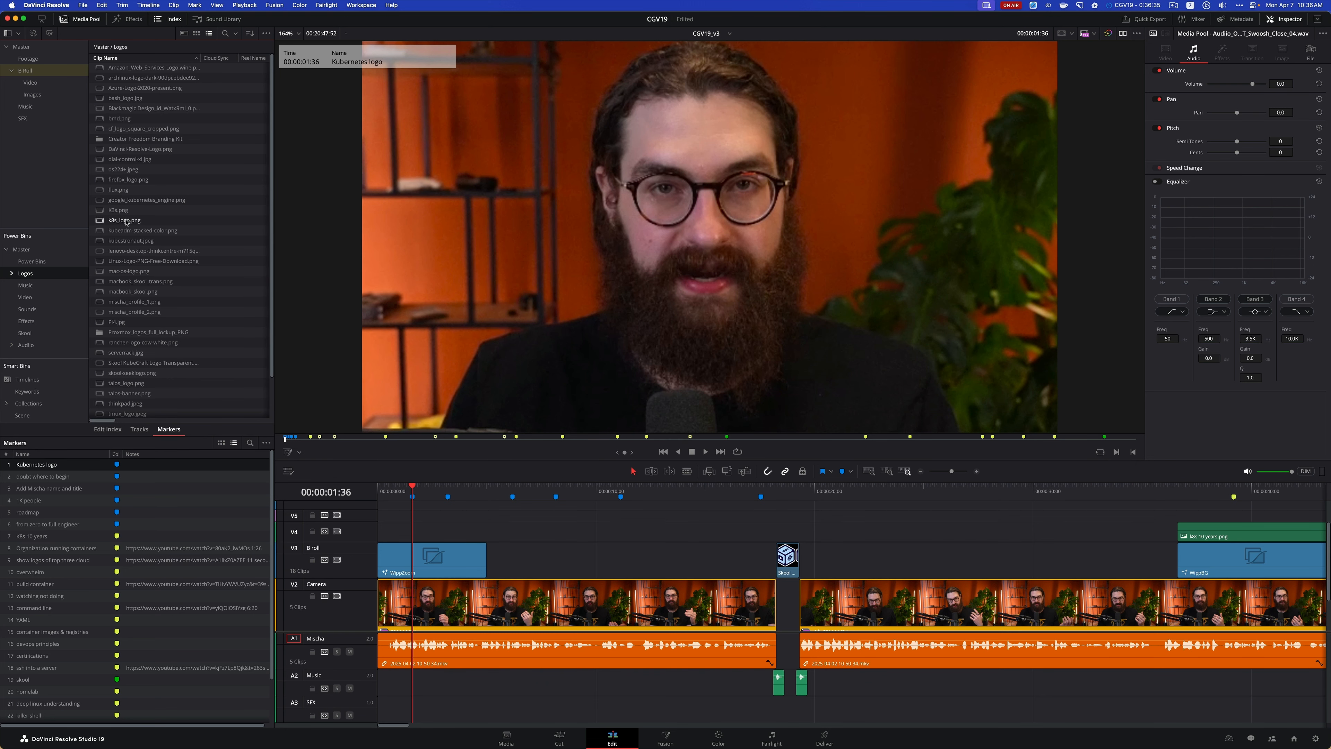
double_click(103, 222)
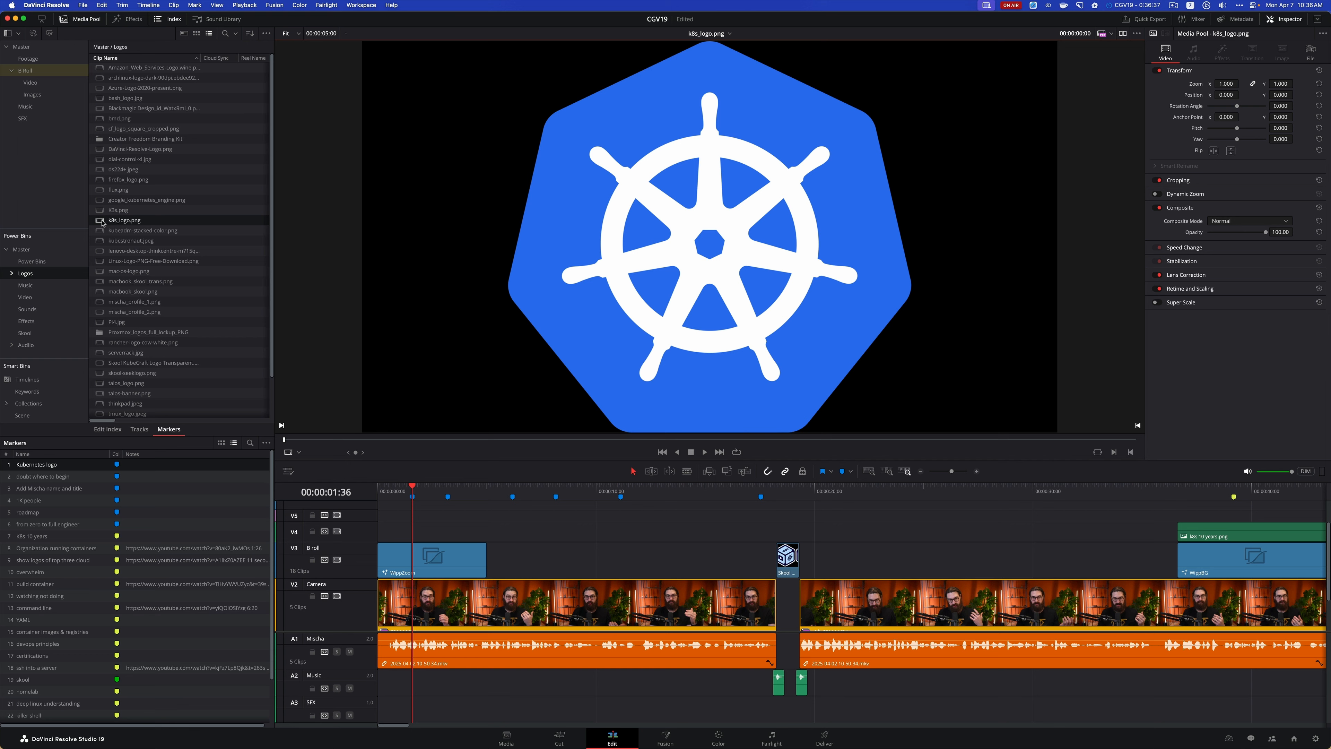
left_click_drag(99, 222, 410, 531)
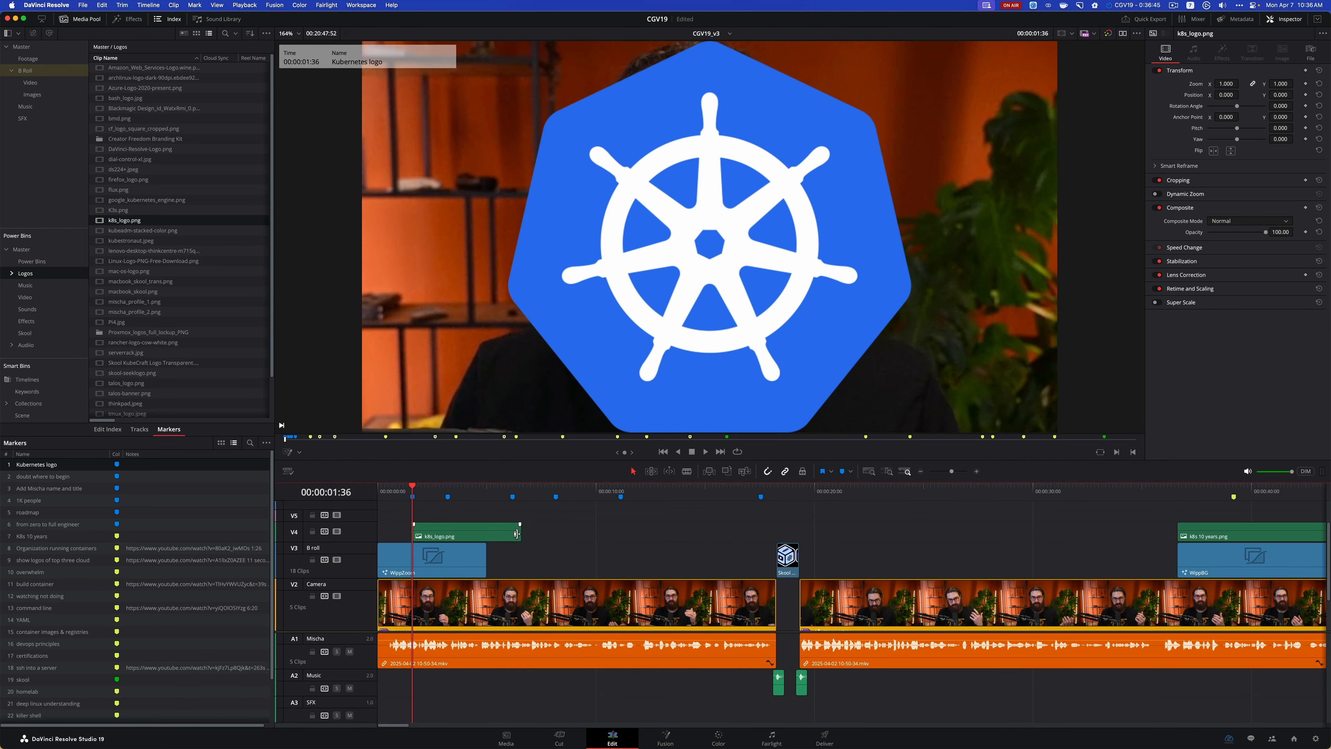
mouse_move(516, 534)
left_mouse_down()
mouse_move(481, 532)
mouse_move(506, 531)
left_mouse_up()
Using the on-screen Transform, scale the Kubernetes logo to about 0.42 and position it beside the speaker's head at about X -558, Y 84
left_click(474, 531)
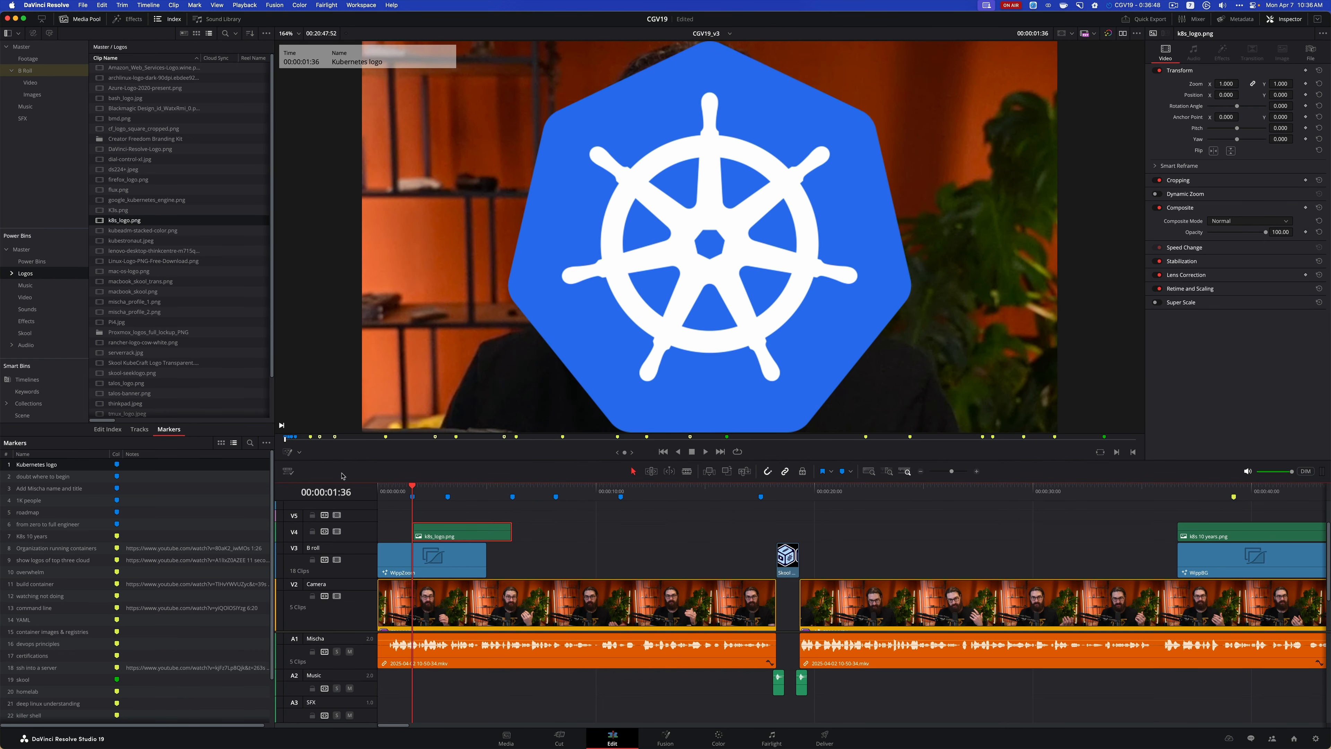
left_click(299, 452)
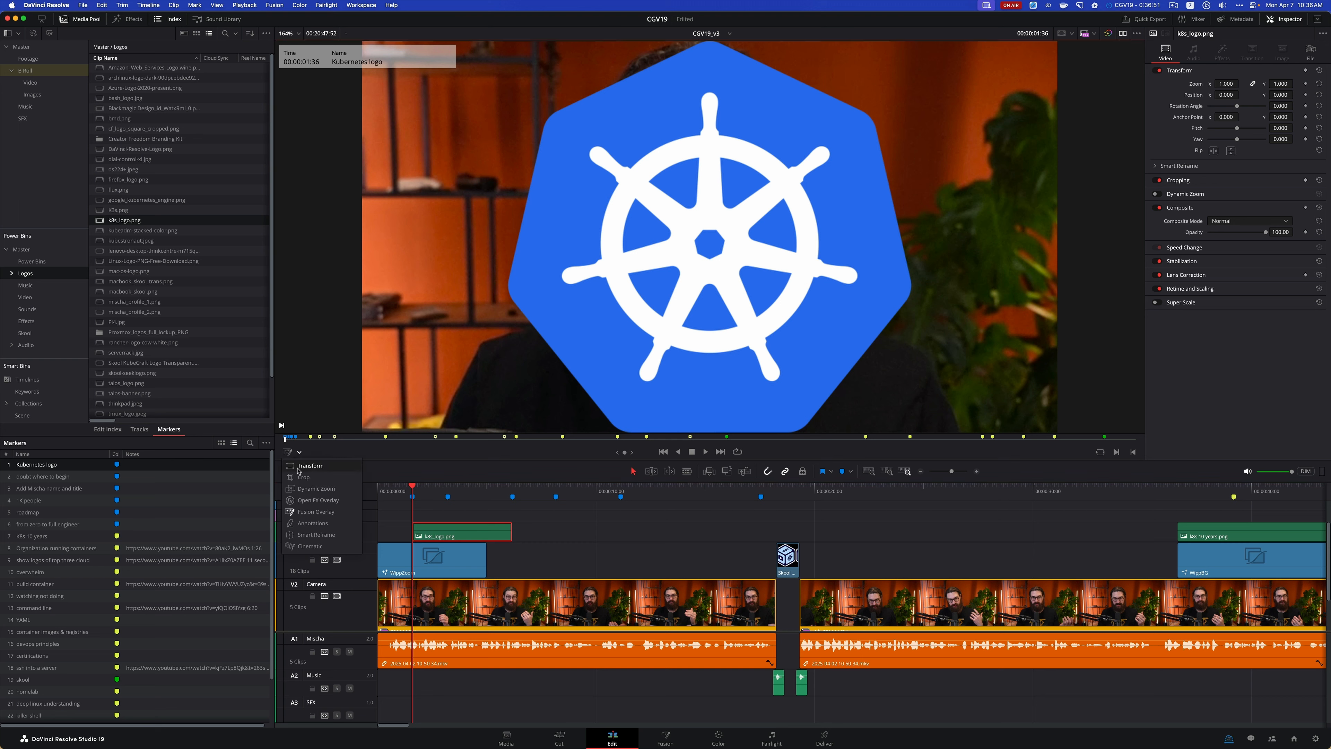
left_click(309, 465)
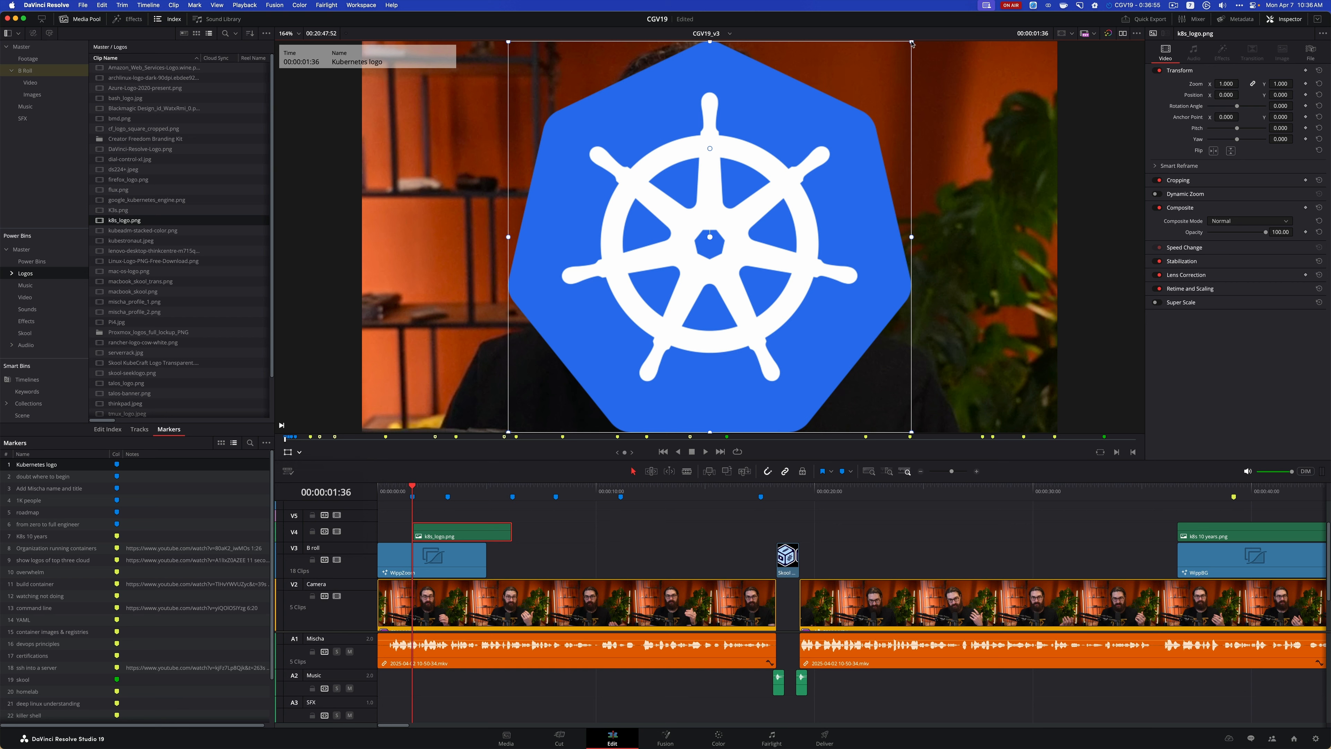
left_click_drag(912, 44, 855, 156)
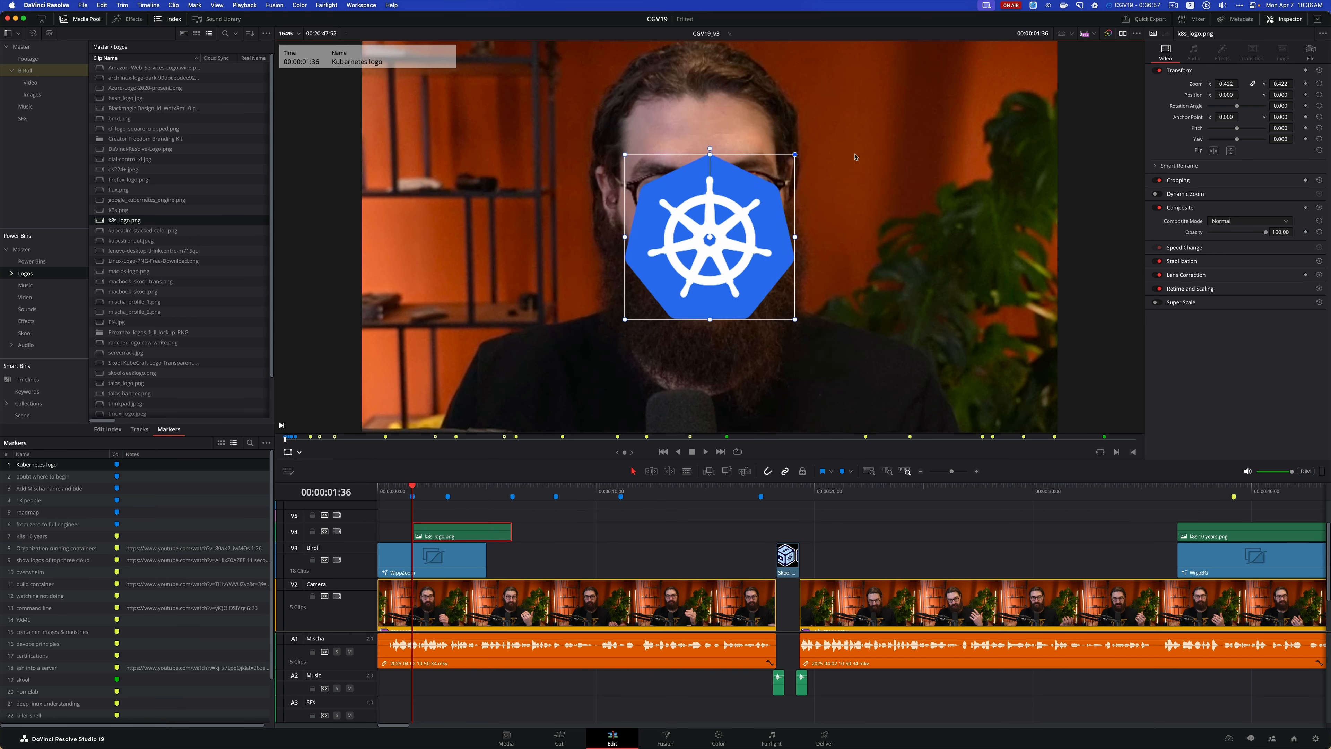
left_click_drag(744, 220, 492, 157)
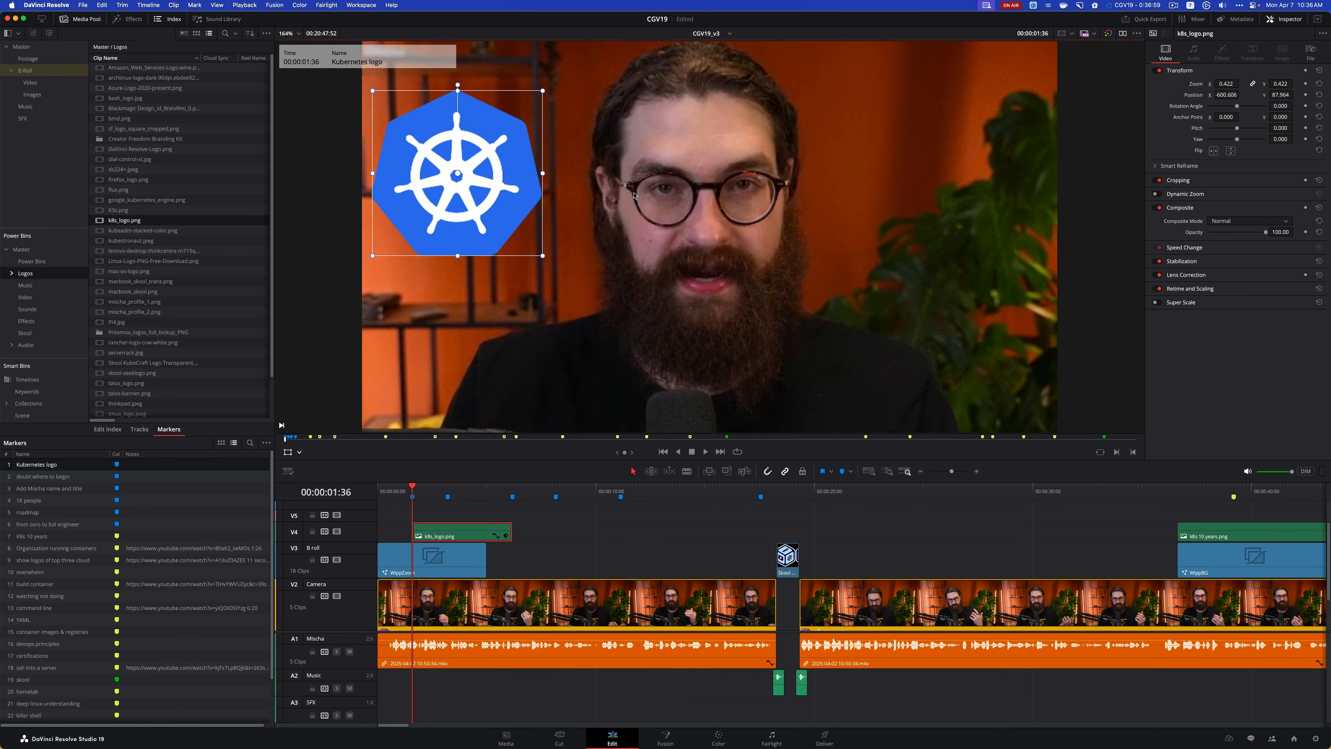
mouse_move(634, 196)
left_mouse_down()
mouse_move(660, 307)
mouse_move(627, 285)
mouse_move(794, 260)
mouse_move(1021, 276)
mouse_move(1001, 288)
mouse_move(589, 249)
mouse_move(637, 260)
mouse_move(671, 241)
mouse_move(653, 145)
mouse_move(644, 197)
left_mouse_up()
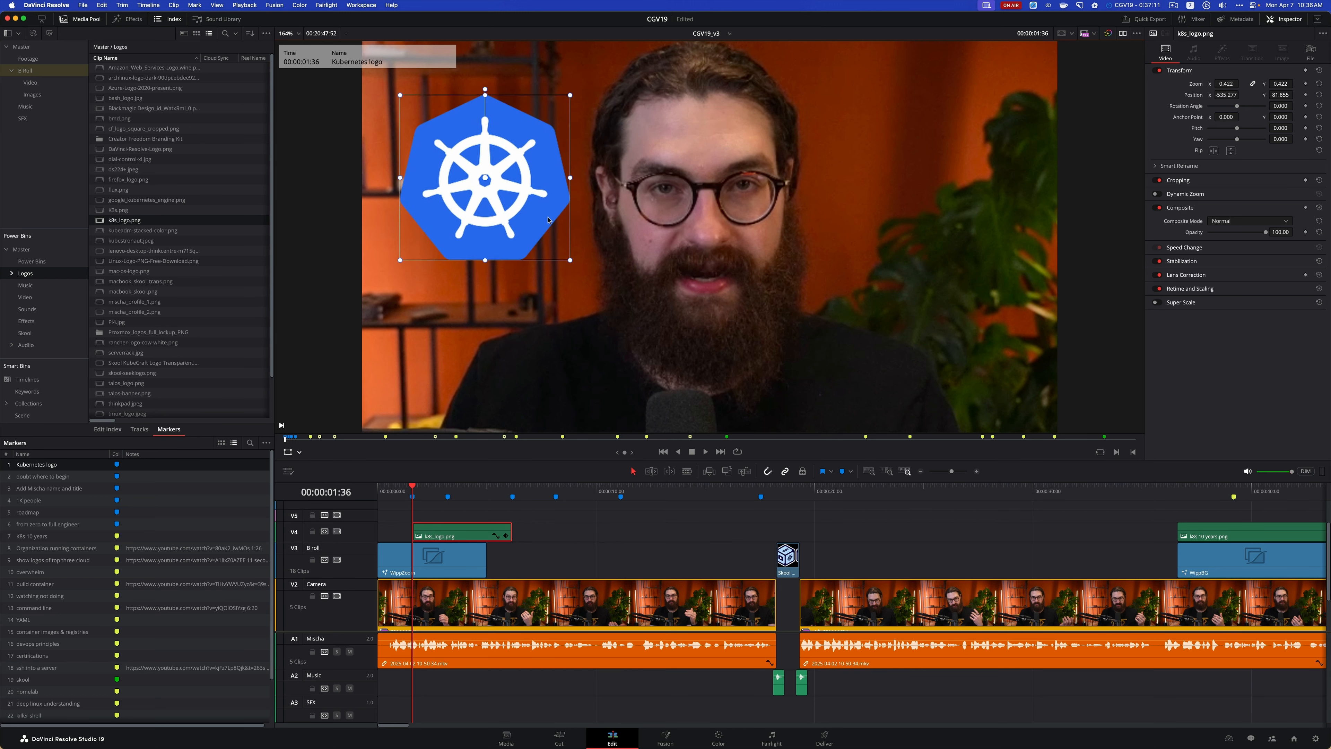
left_click_drag(548, 220, 544, 218)
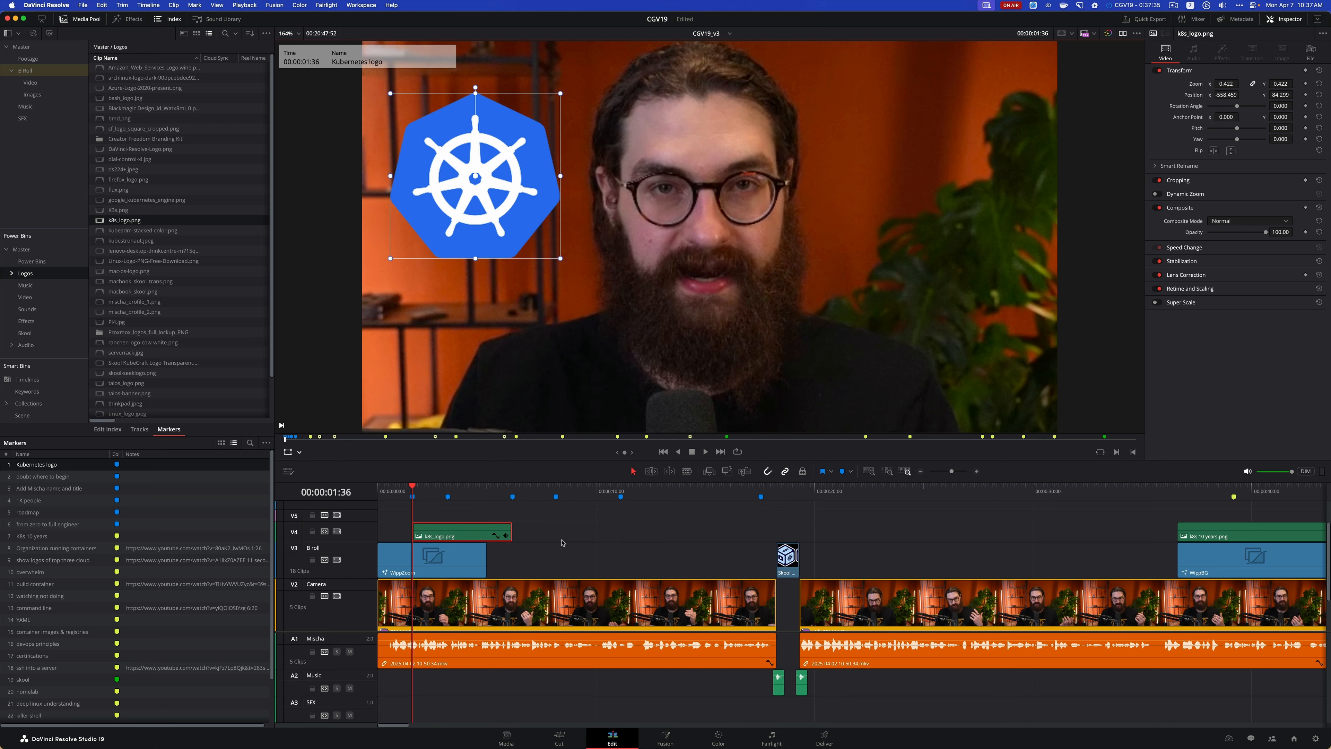
Search the web for "kubernetes" from the system launcher and open the official kubernetes.io site in Safari
key("super+space")
type("kubernetes")
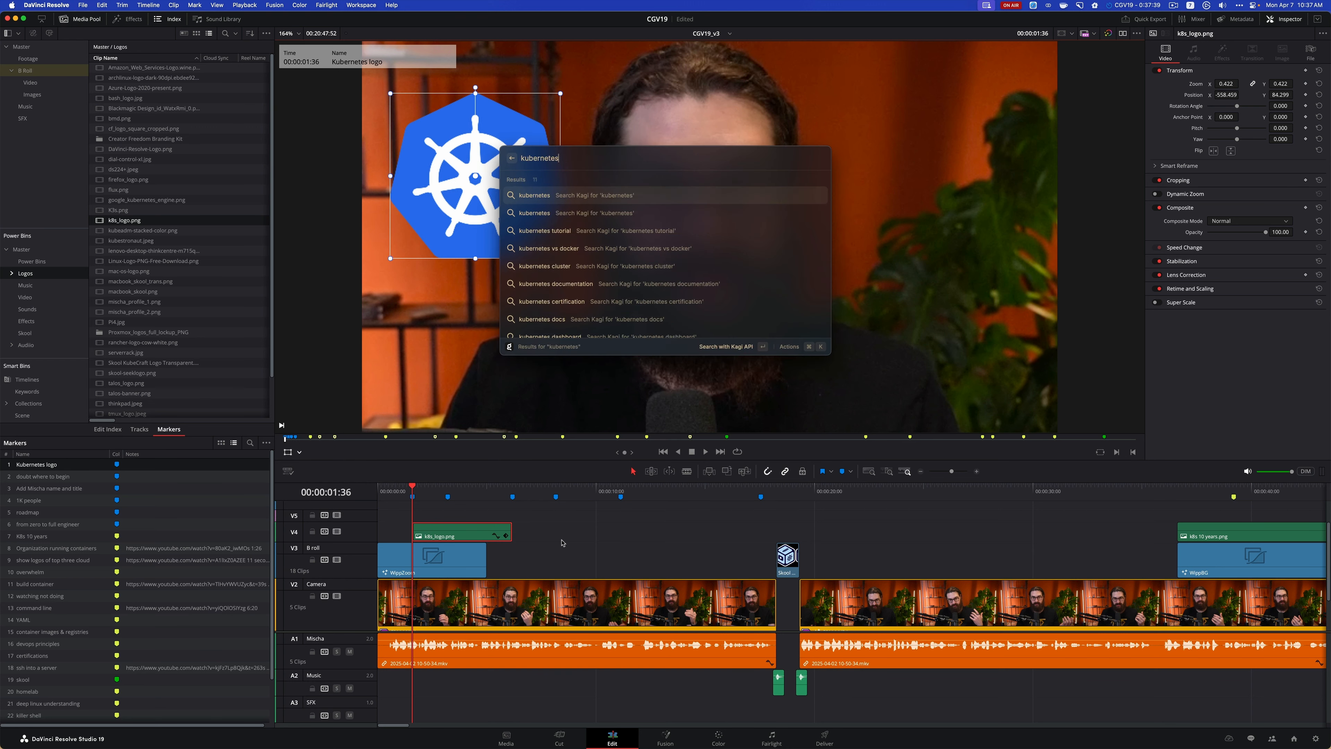
key("Return")
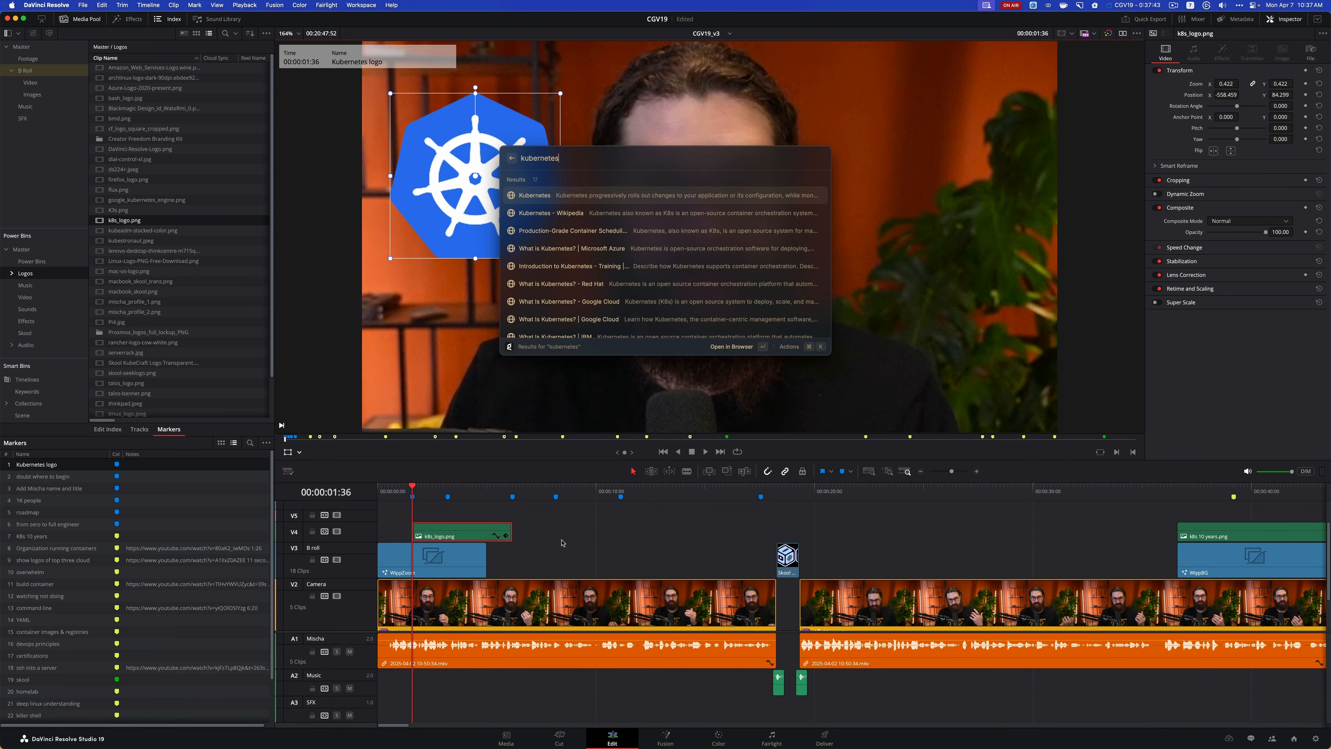
key("Return")
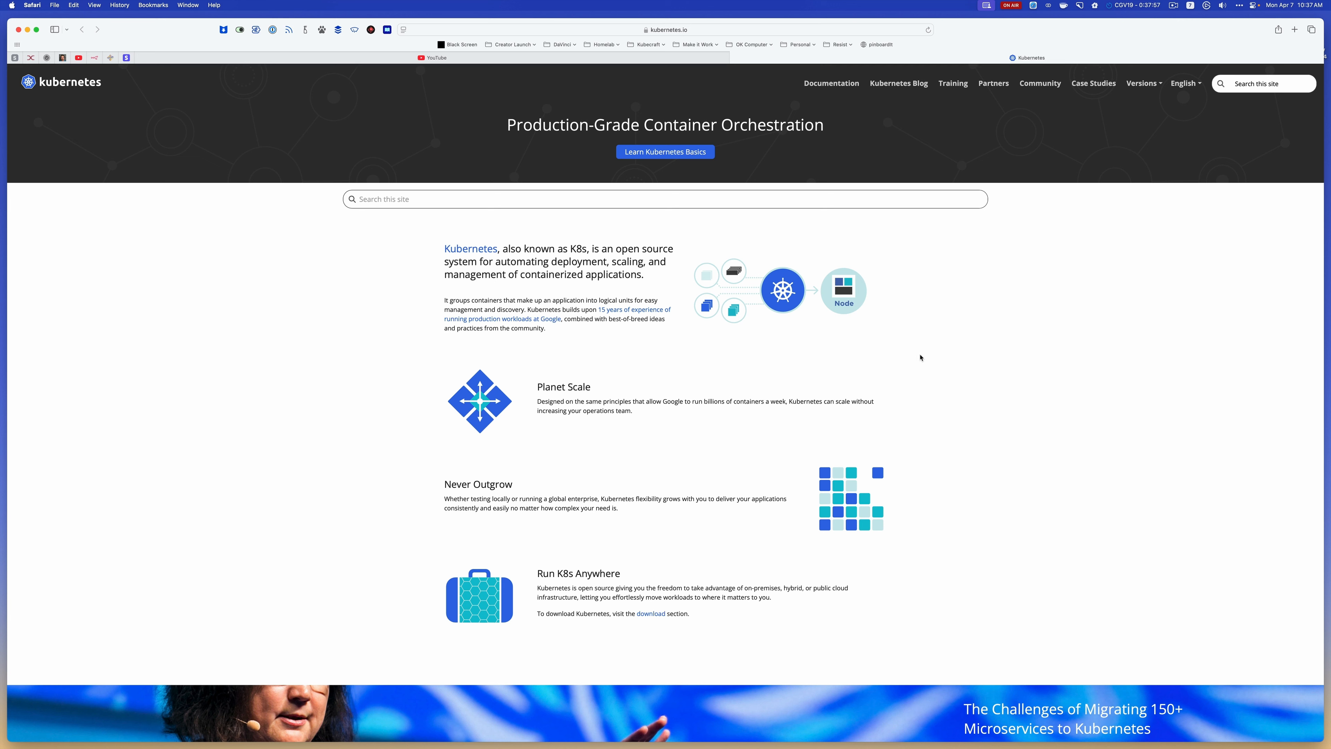
Look through the Kubernetes homepage and its documentation Overview page for usable B-roll, and return to the homepage
scroll(924, 412, "down", 5)
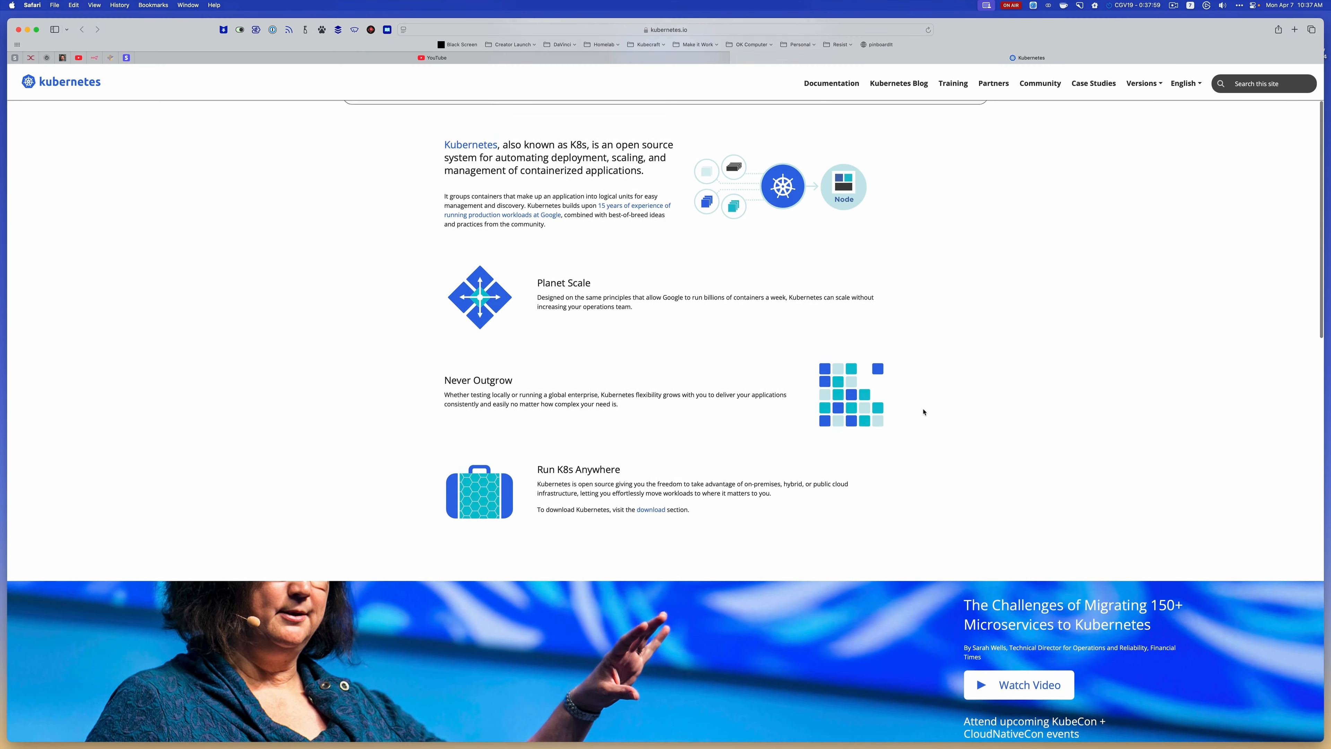
scroll(924, 411, "down", 1)
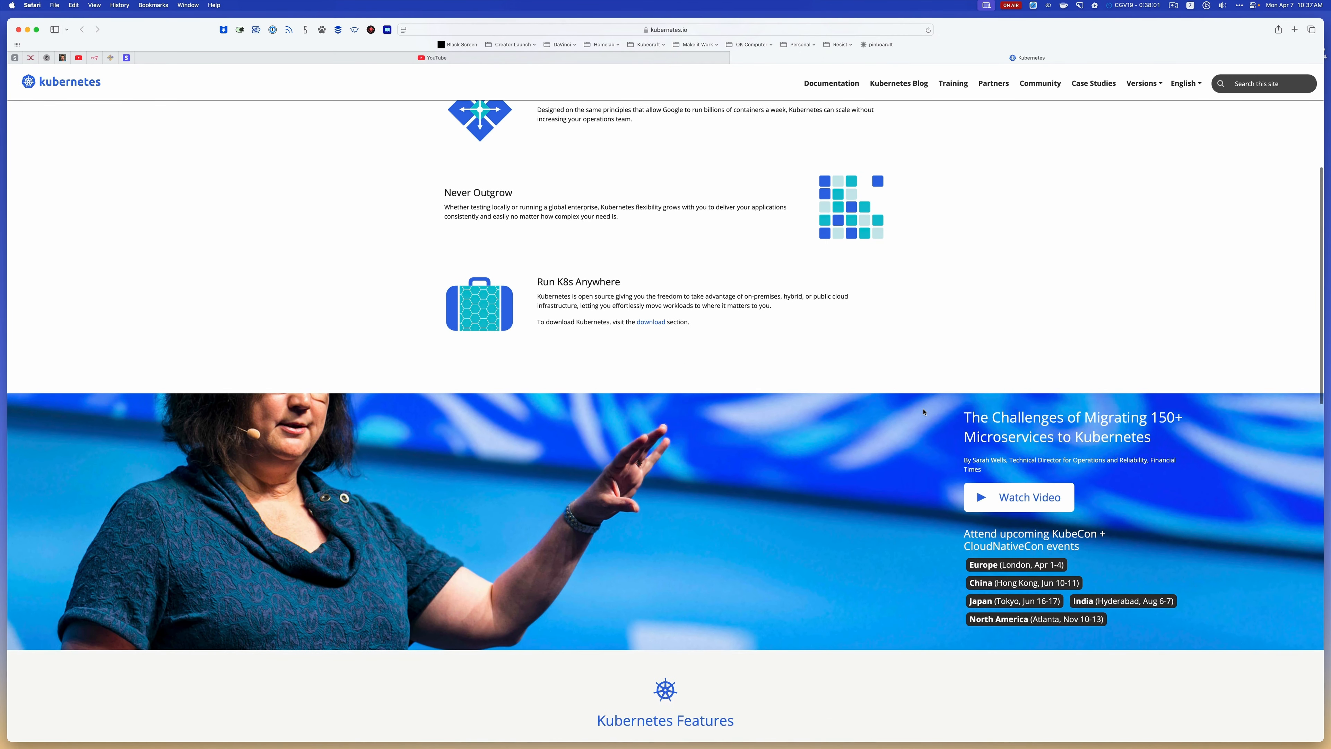
scroll(924, 411, "down", 4)
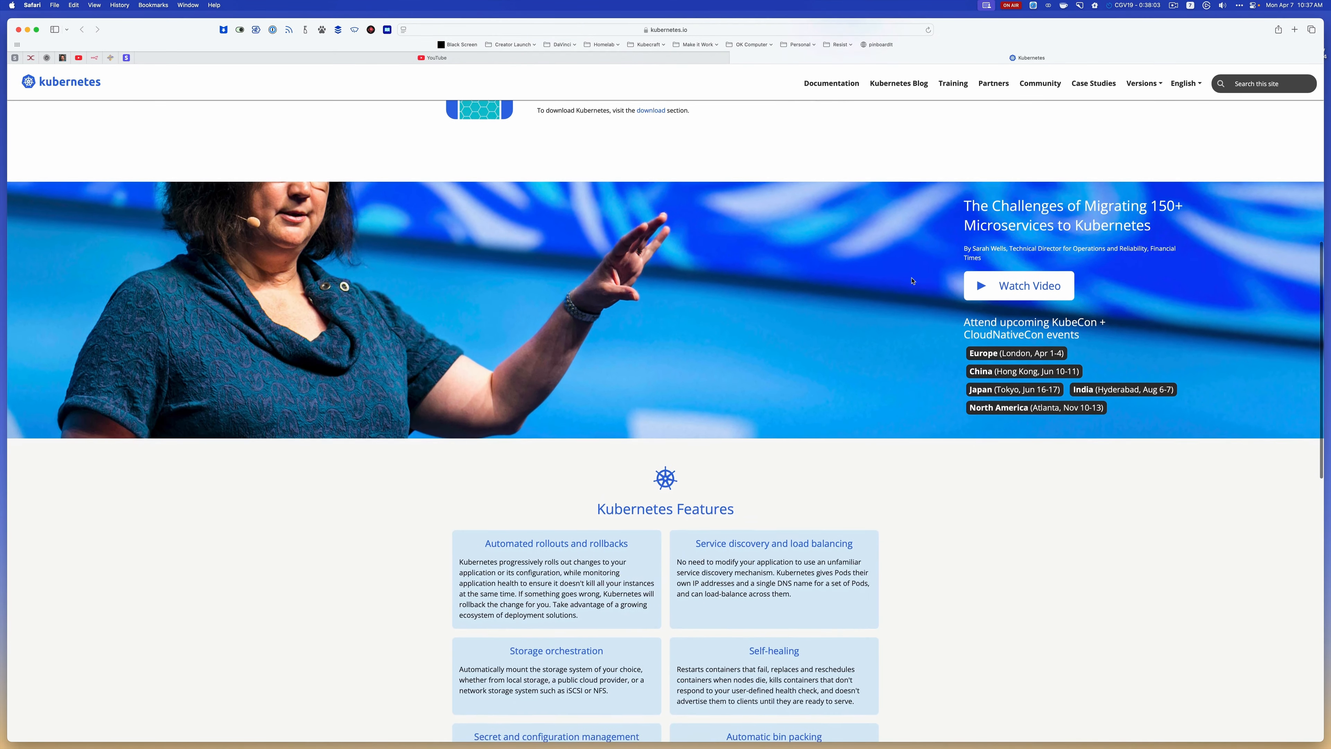
scroll(912, 281, "down", 3)
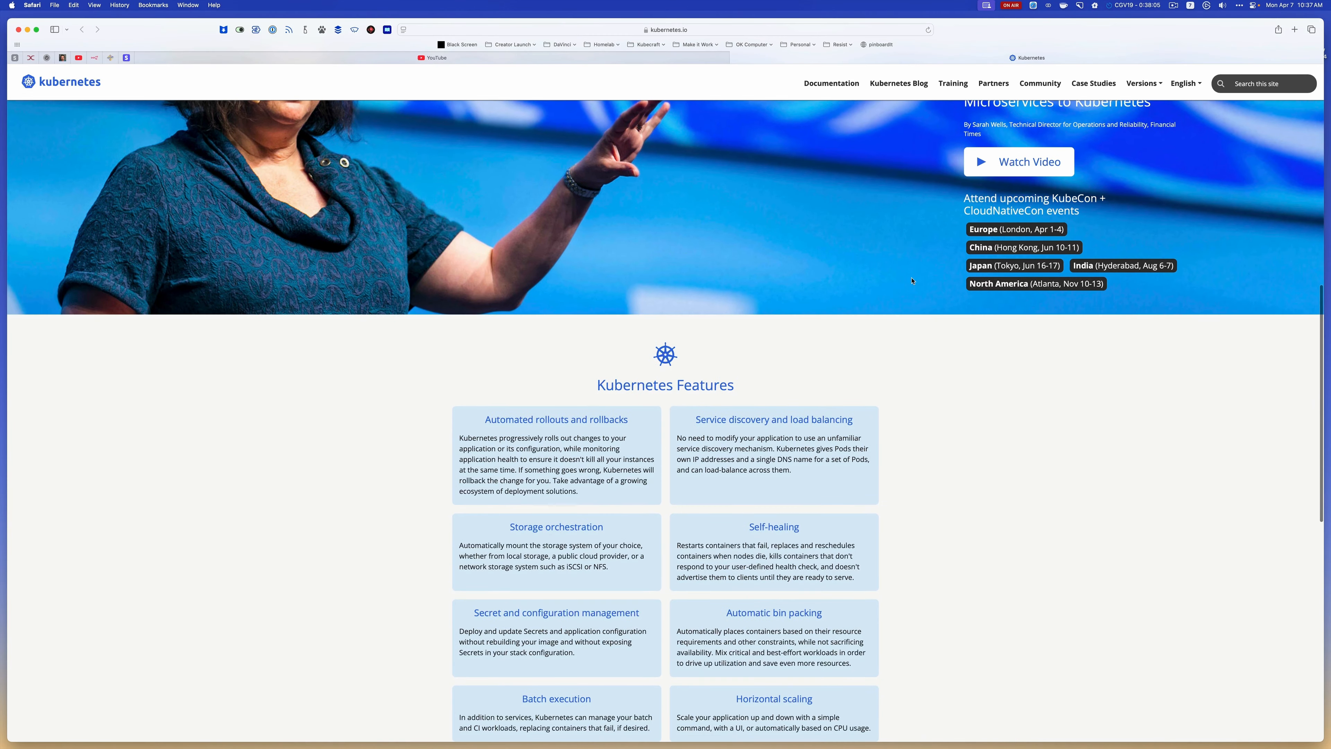
scroll(912, 281, "down", 10)
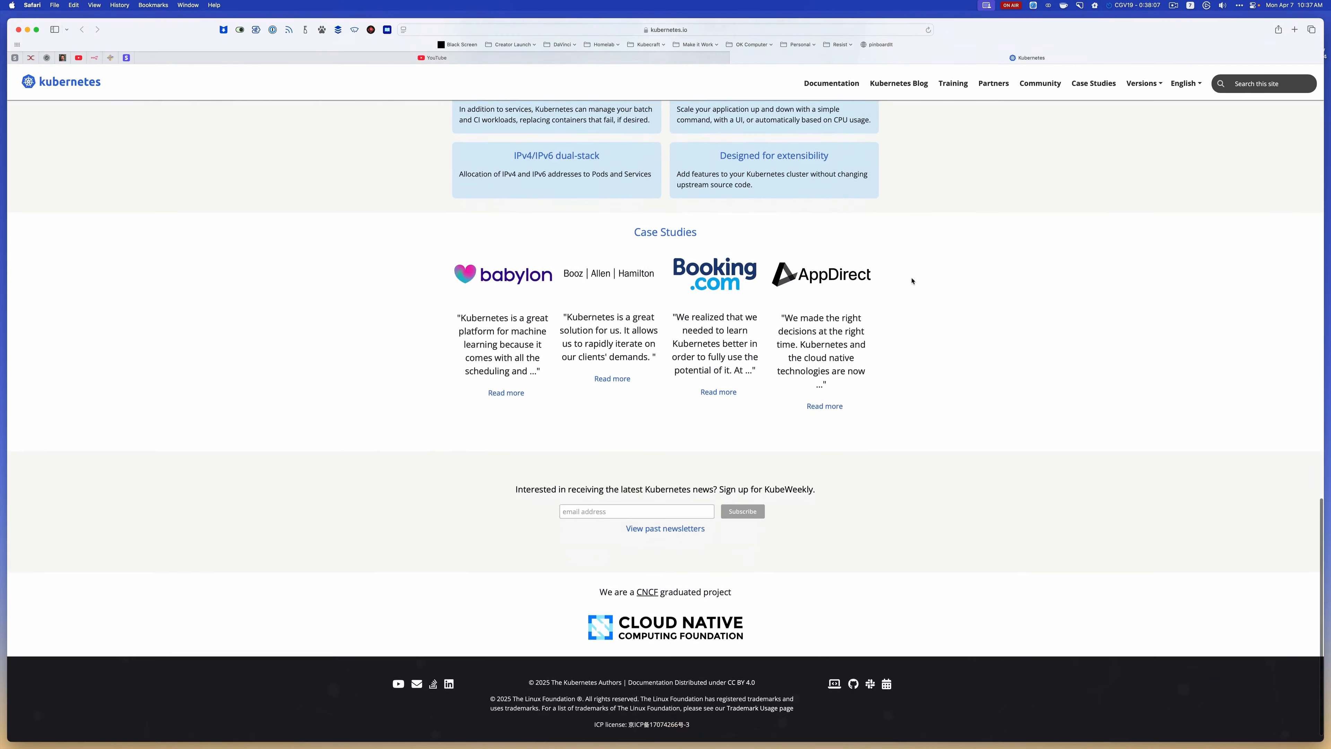
scroll(912, 281, "up", 20)
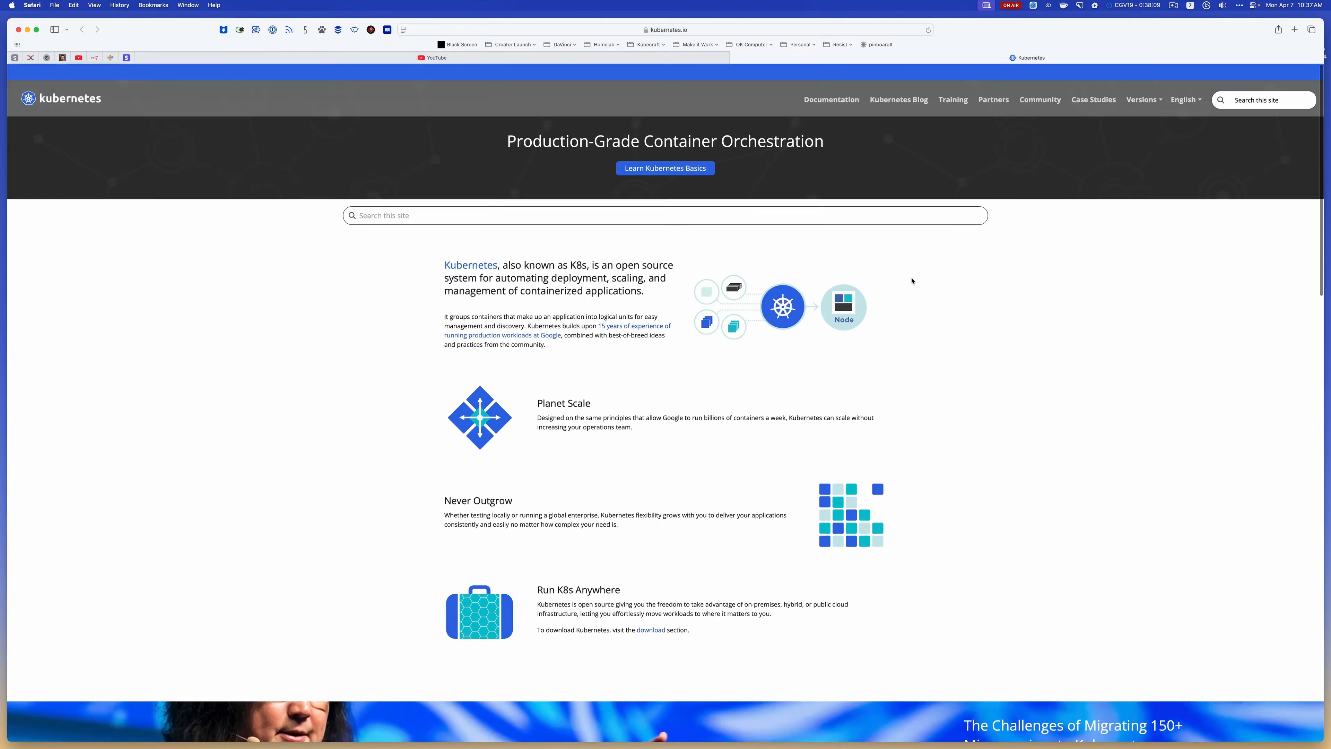
left_click(481, 247)
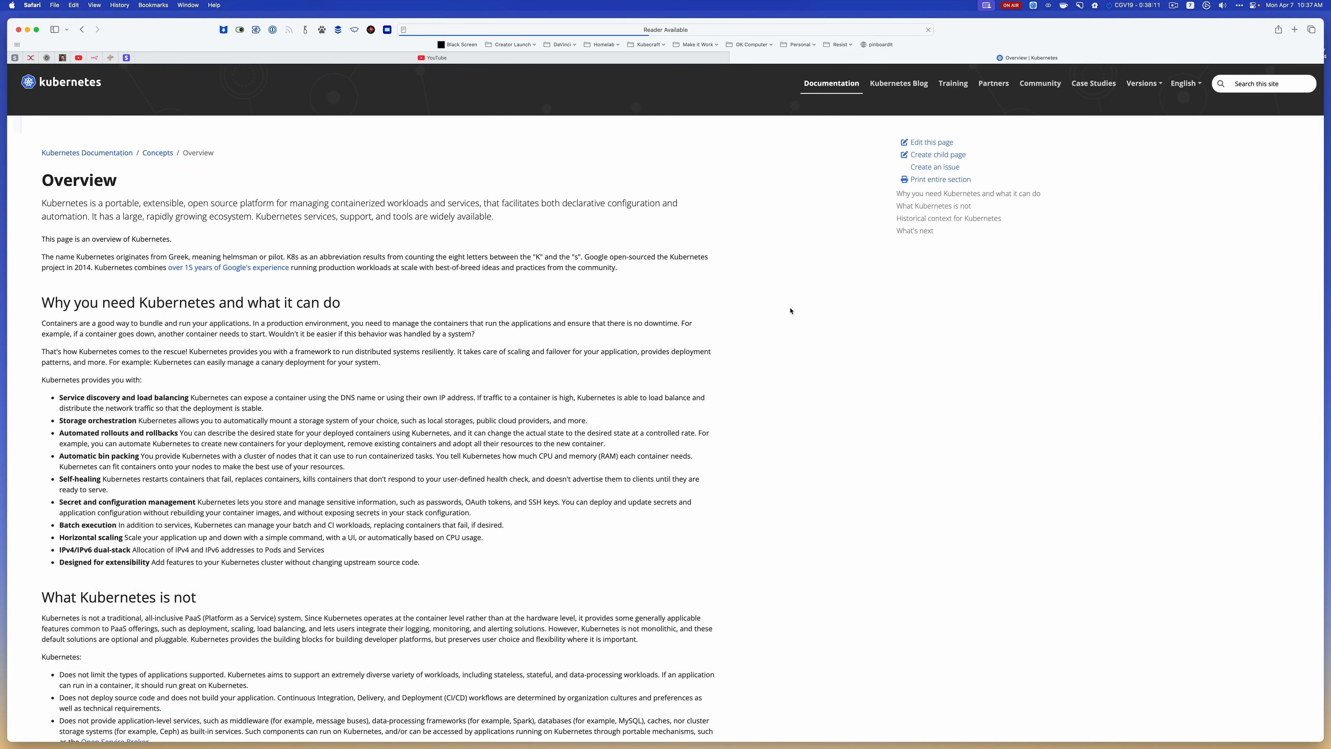
scroll(842, 346, "down", 3)
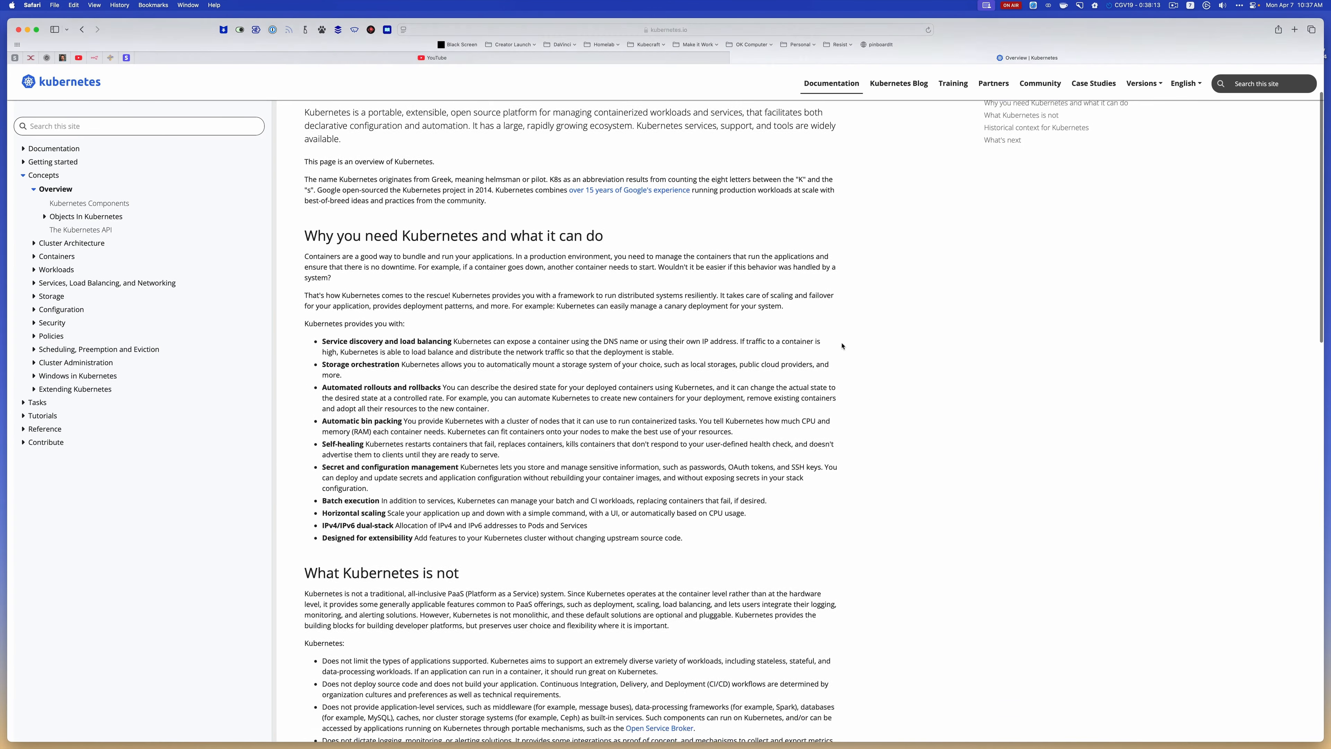
left_click(82, 30)
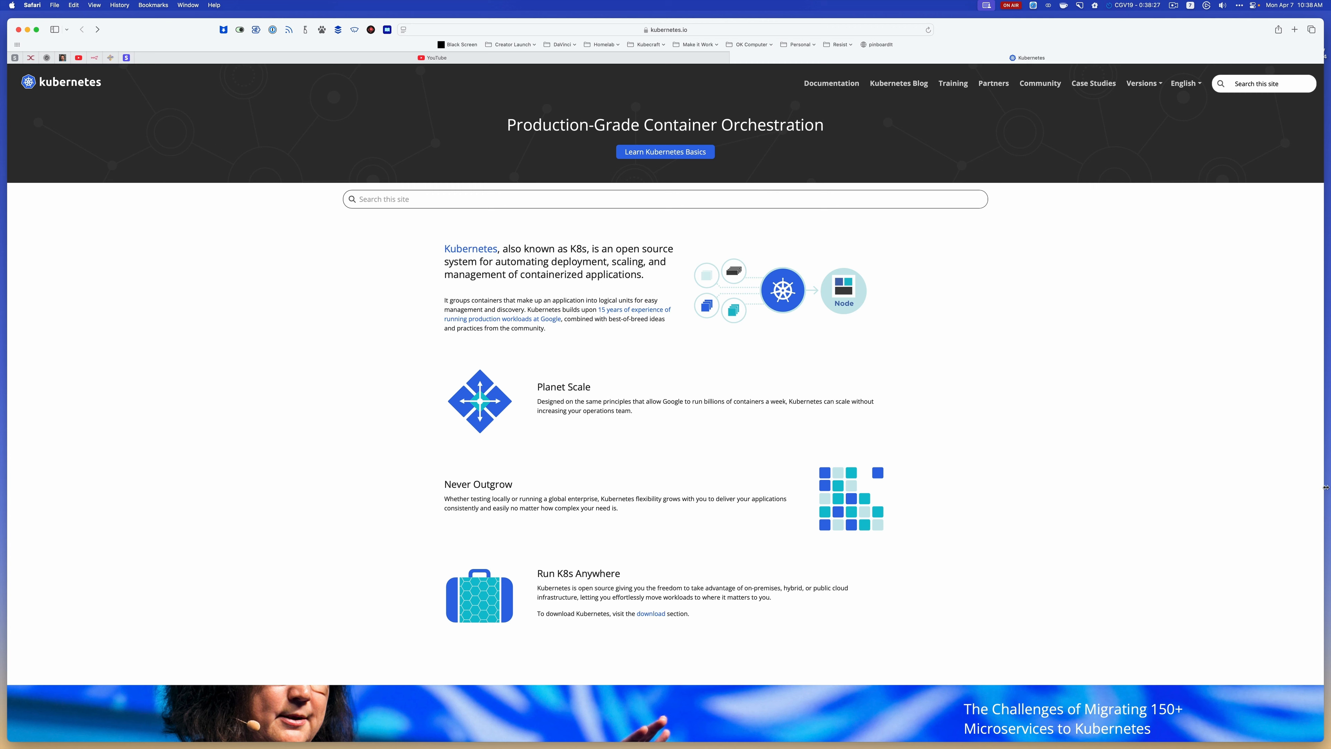
Narrow the browser window to about half the screen, centre it, and capture its page content, showing the screenshot enlarged on screen
left_click_drag(1323, 488, 690, 464)
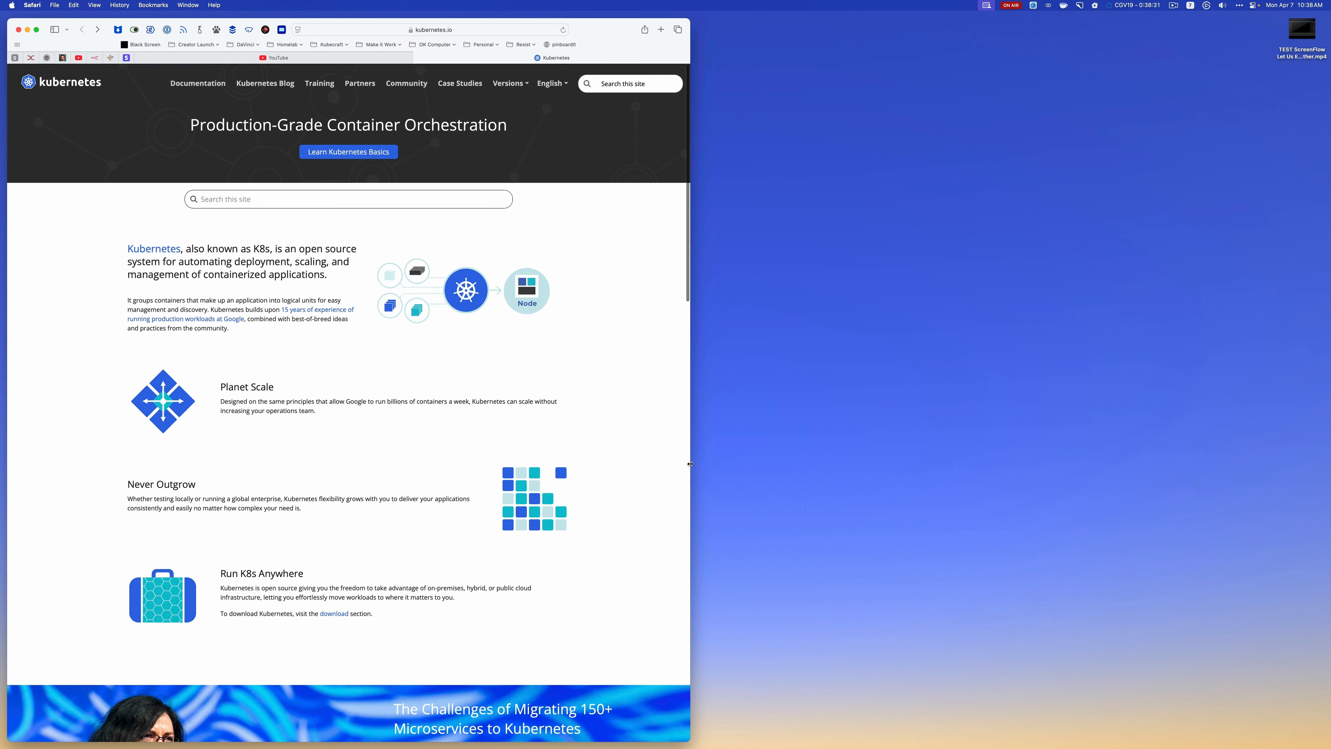
left_click_drag(612, 44, 916, 38)
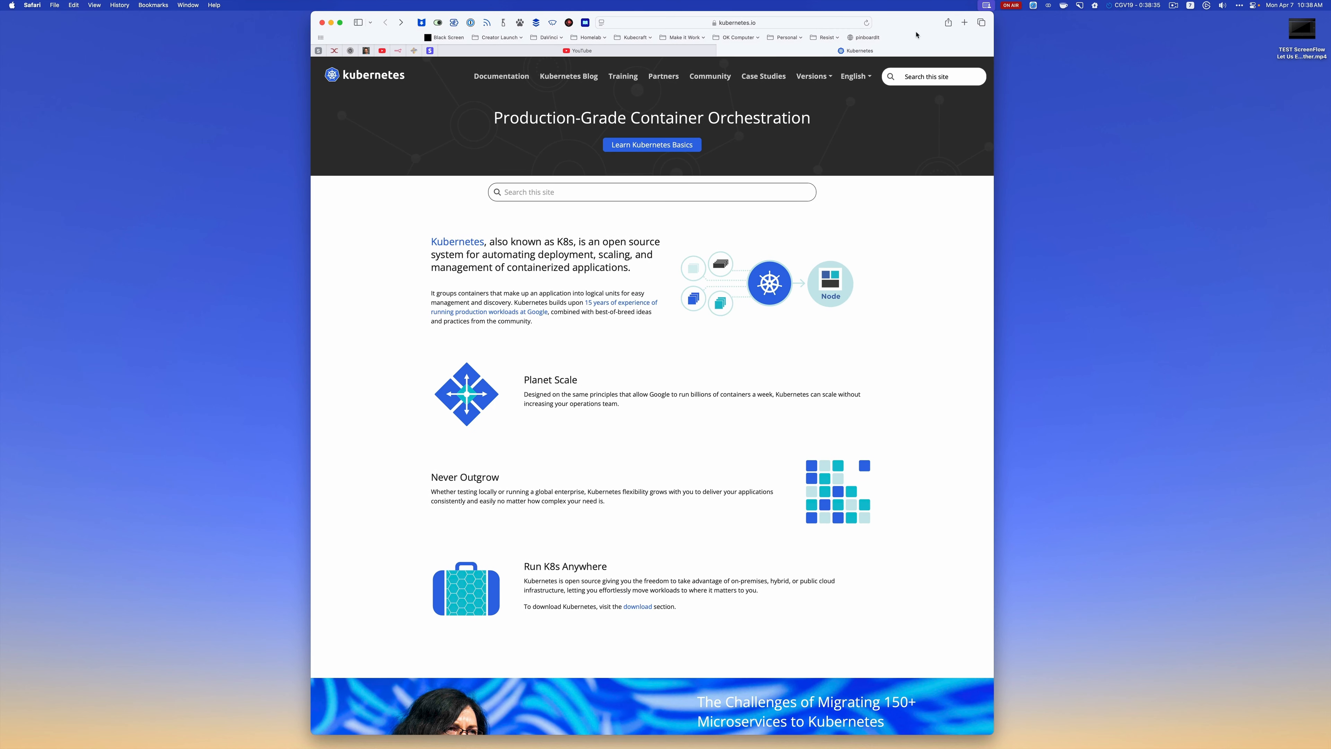
key("super+shift+4")
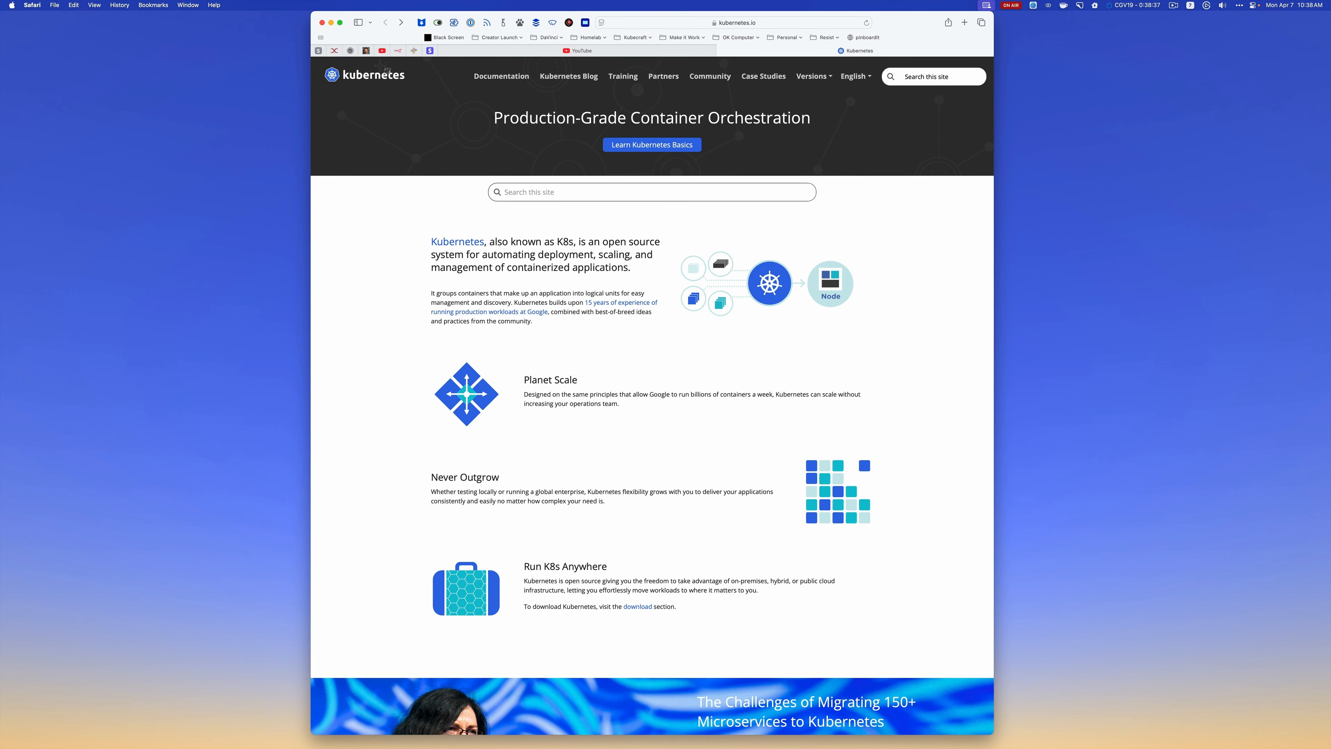
left_click_drag(311, 56, 993, 688)
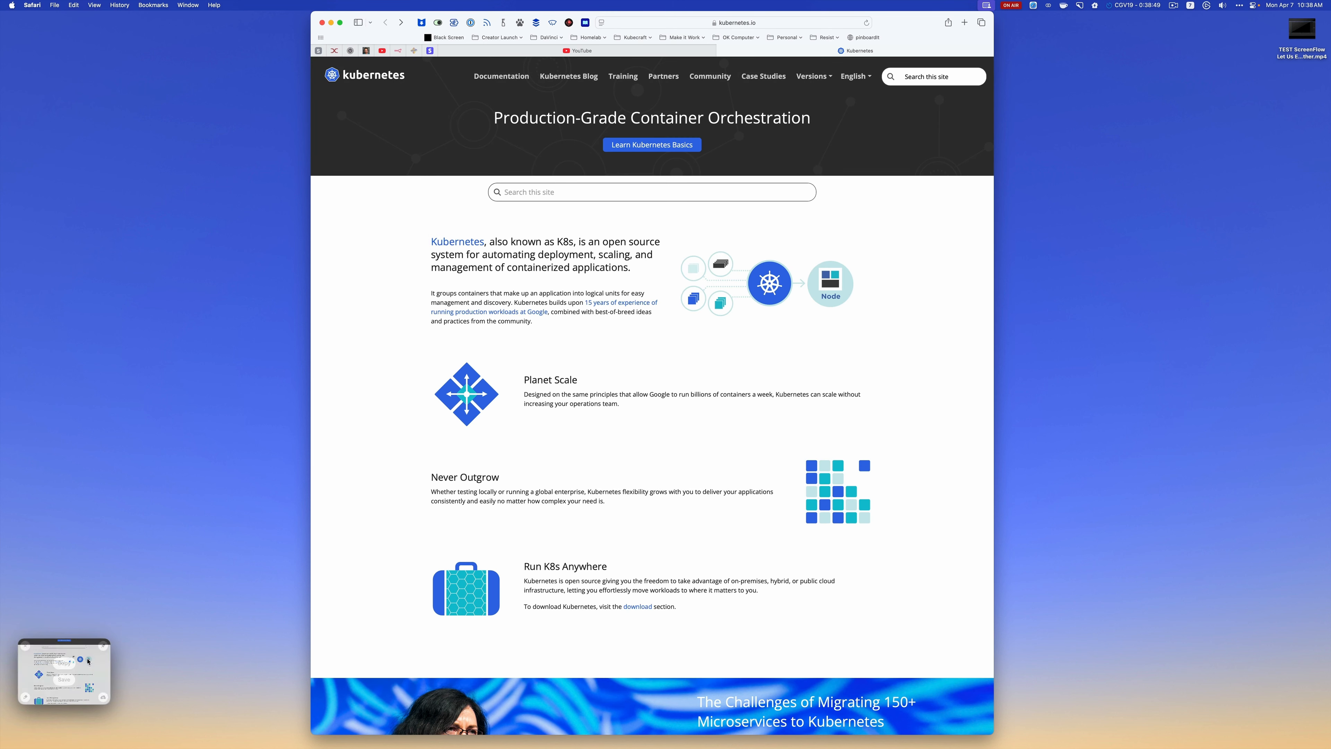
left_click(104, 646)
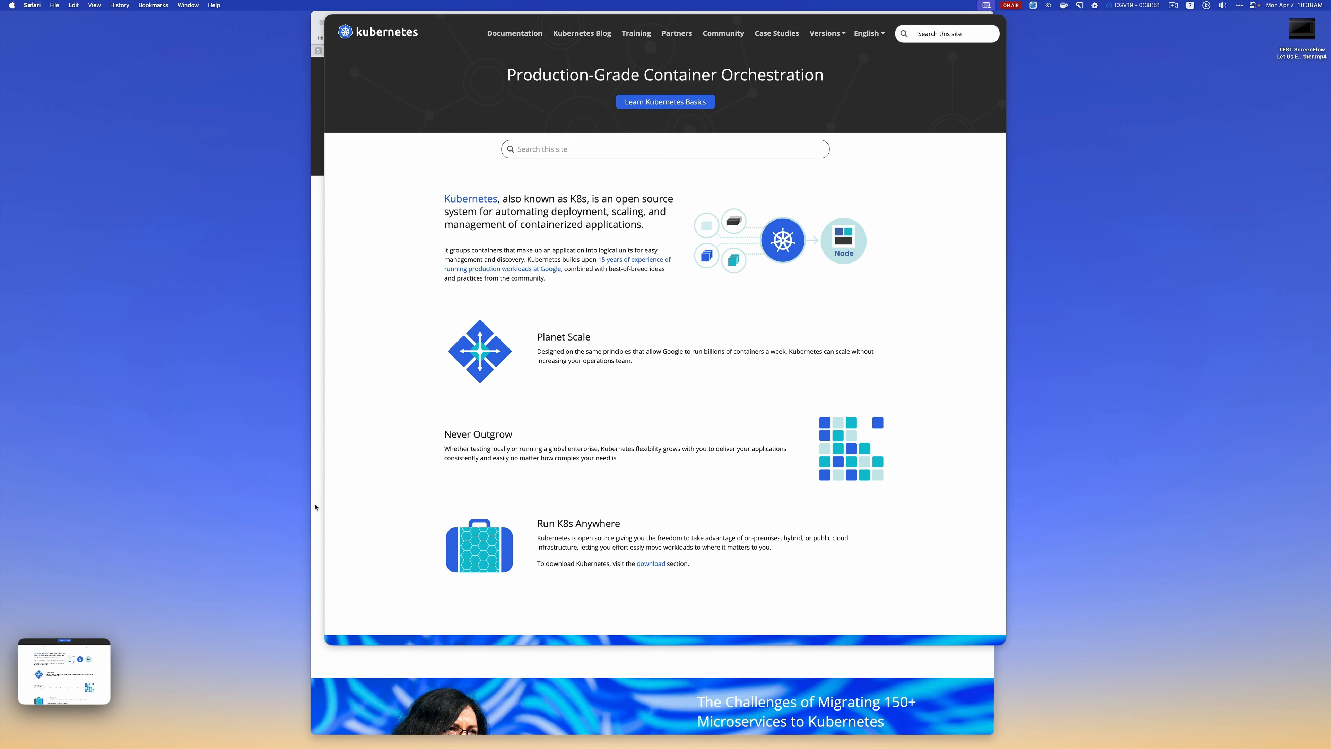
Put the Kubernetes homepage screenshot on the drag-and-drop shelf, switch to ForkLift, and copy it into the CGV19 project folder
left_click_drag(665, 636, 41, 727)
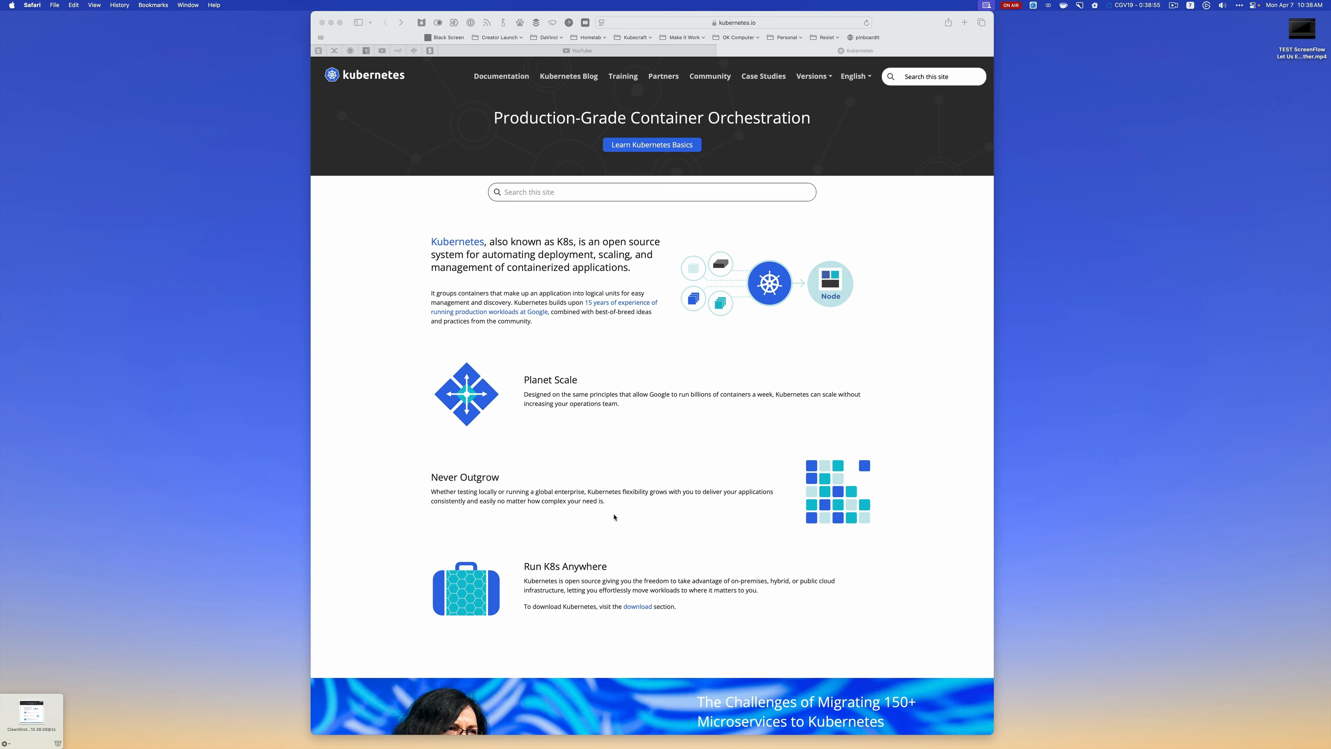
key("super+Tab")
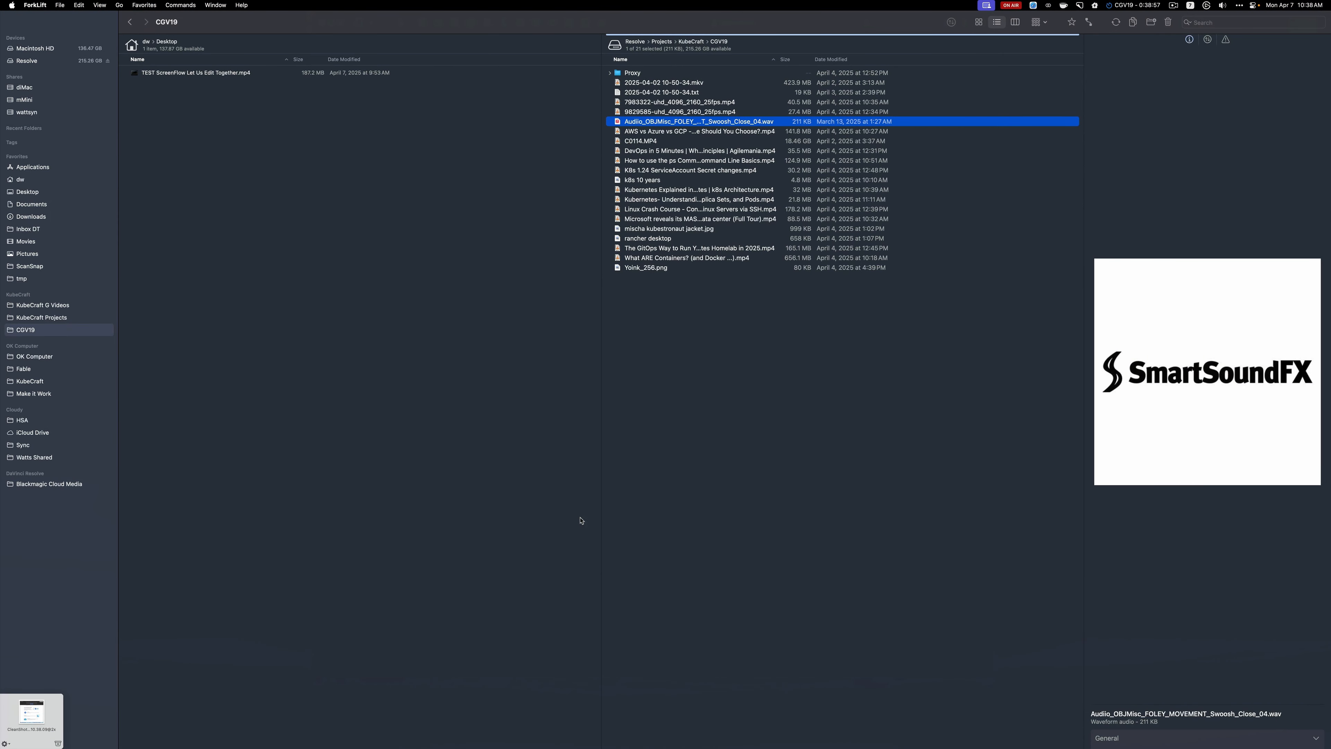
mouse_move(34, 710)
left_click_drag(36, 707, 722, 368)
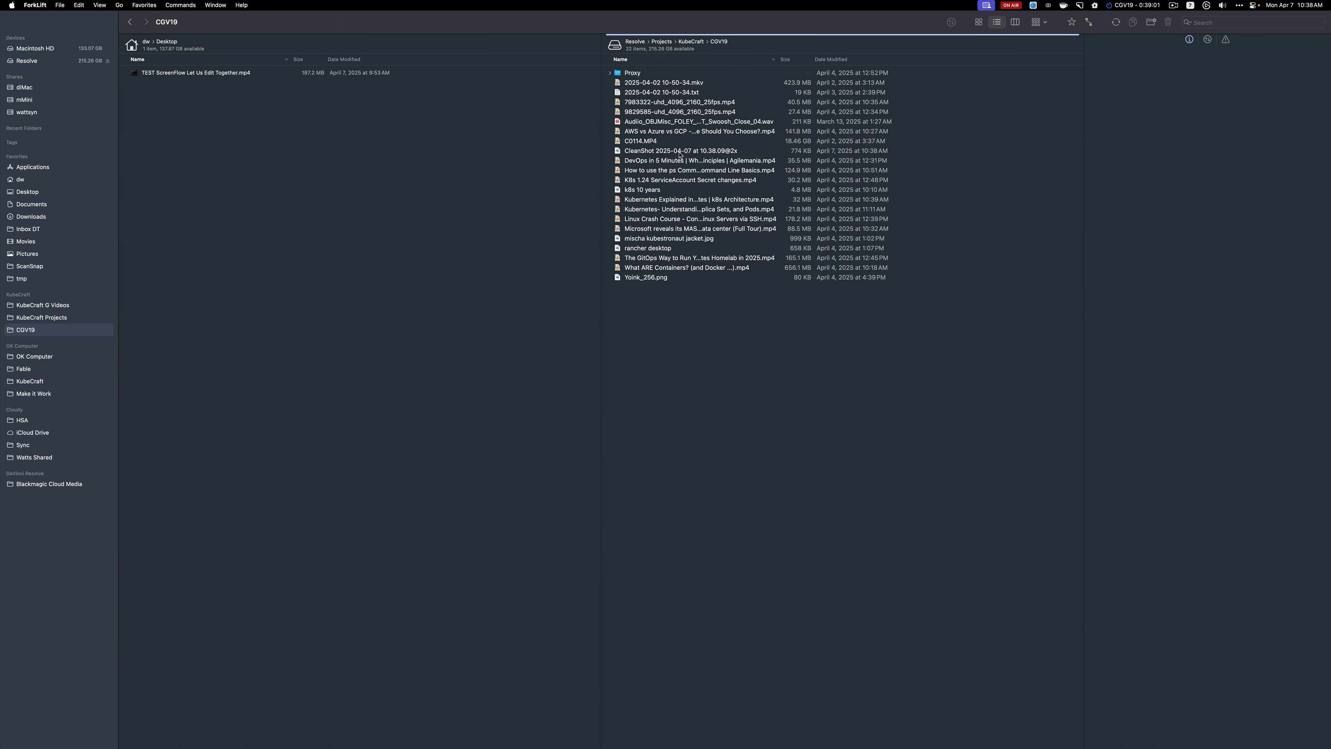
Rename the CleanShot screenshot in the CGV19 folder to "k8s homepage" and place the file on the drag-and-drop shelf
left_click(673, 152)
key("Return")
type("k")
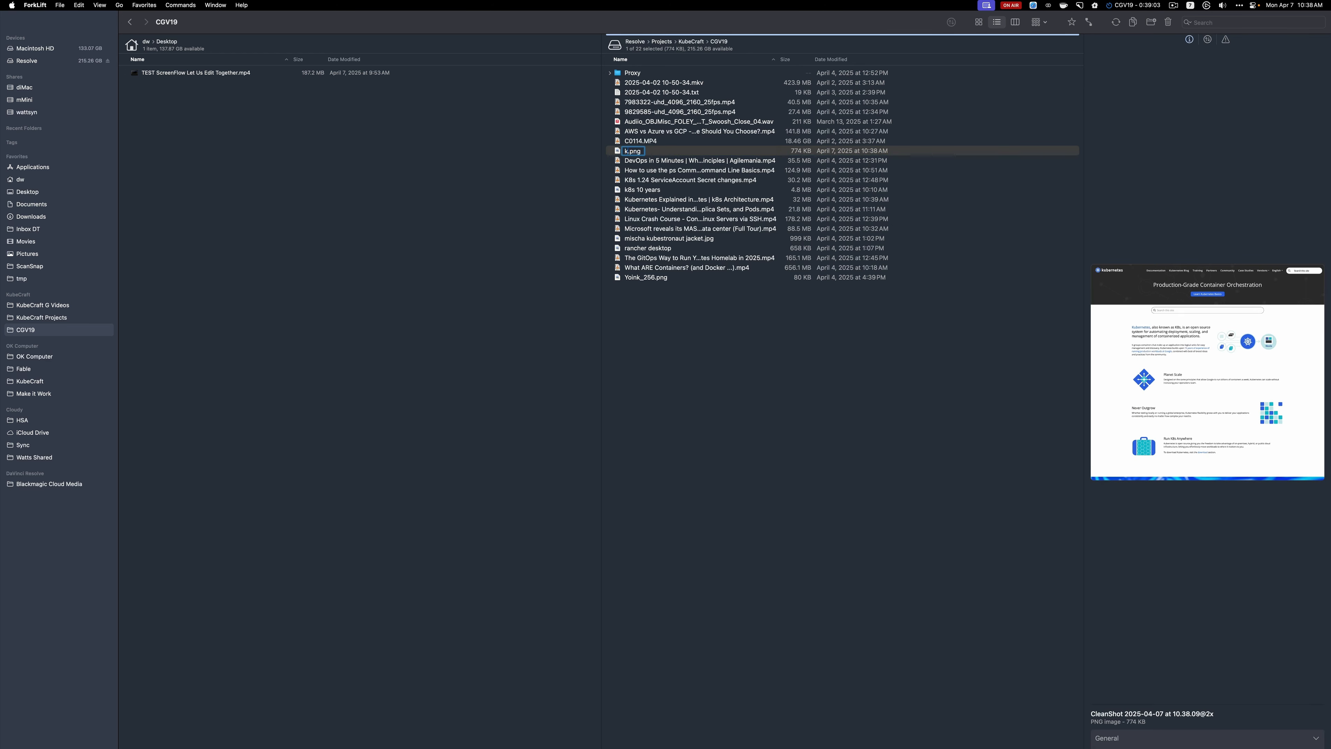
type("8s homep")
type("age")
key("Return")
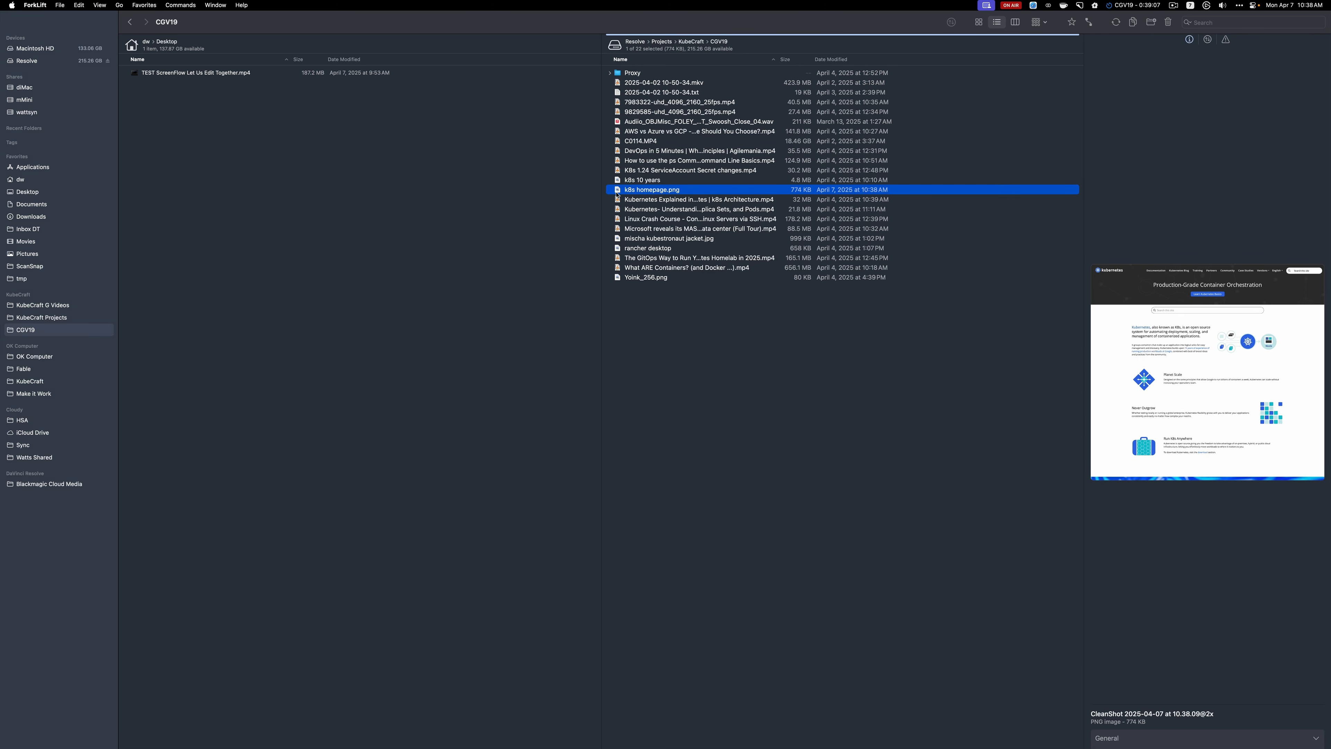
left_click_drag(617, 192, 32, 713)
Switch to DaVinci Resolve and disable the k8s_logo.png clip on track V4
key("super+Tab")
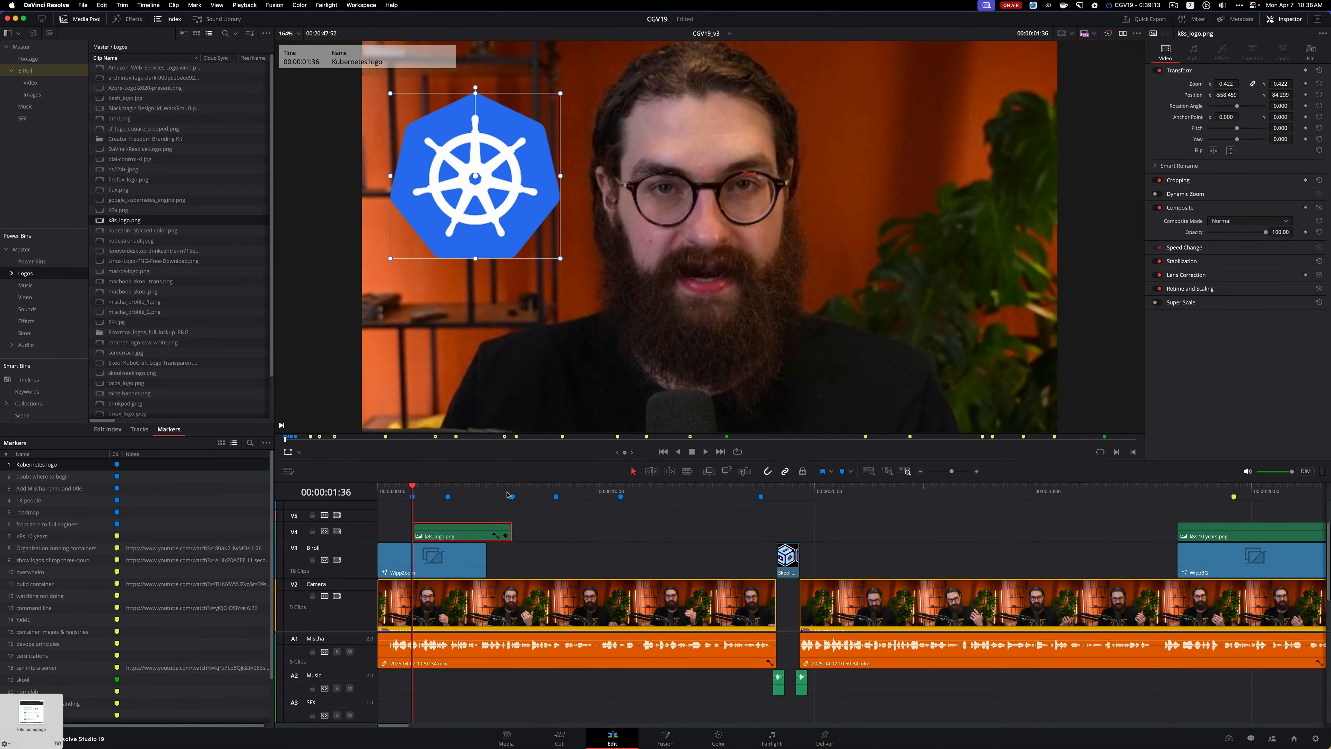
left_click(494, 535)
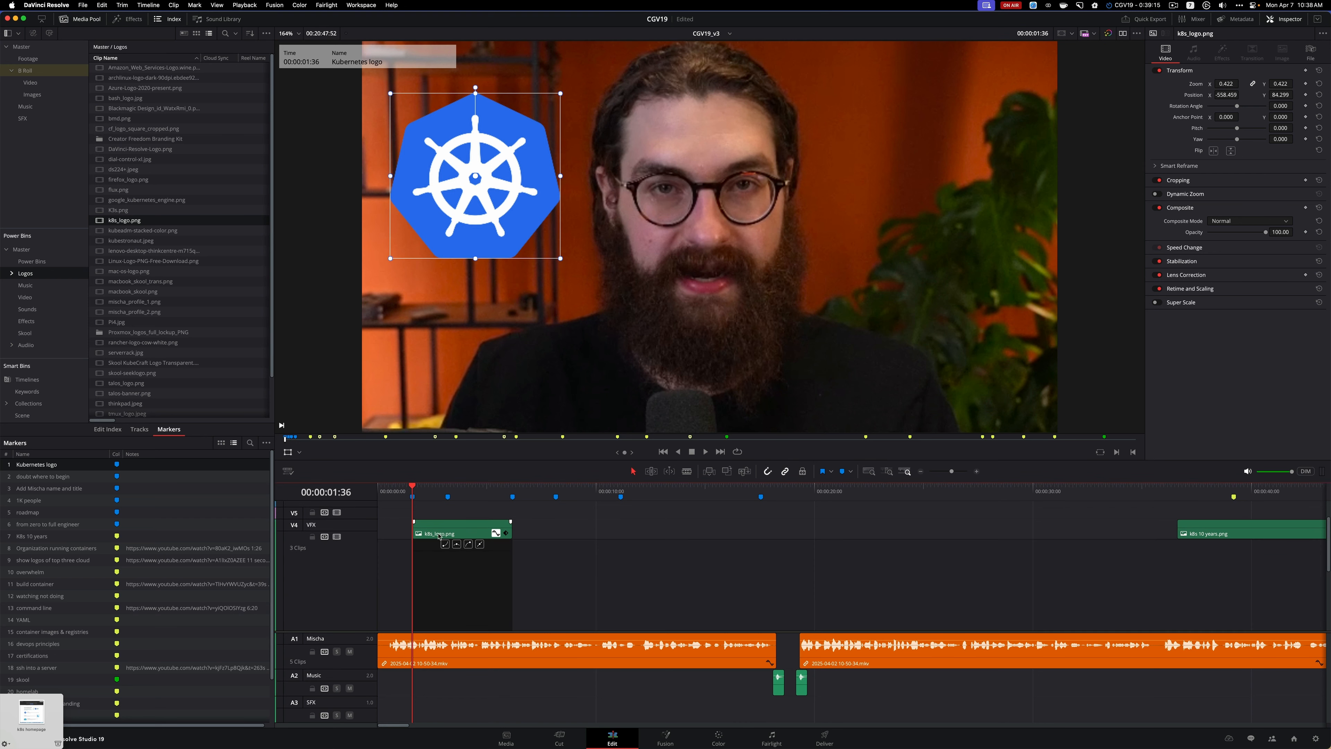
left_click(494, 532)
left_click(474, 529)
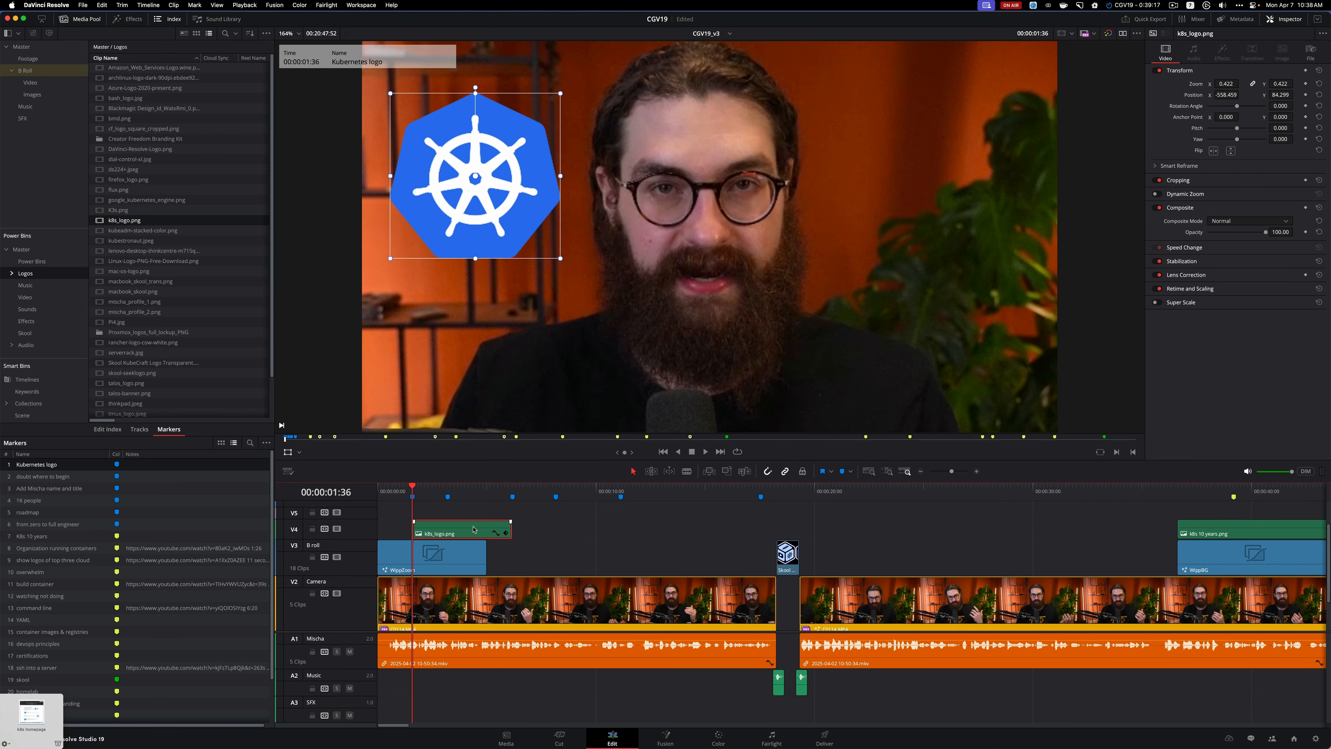
key("d")
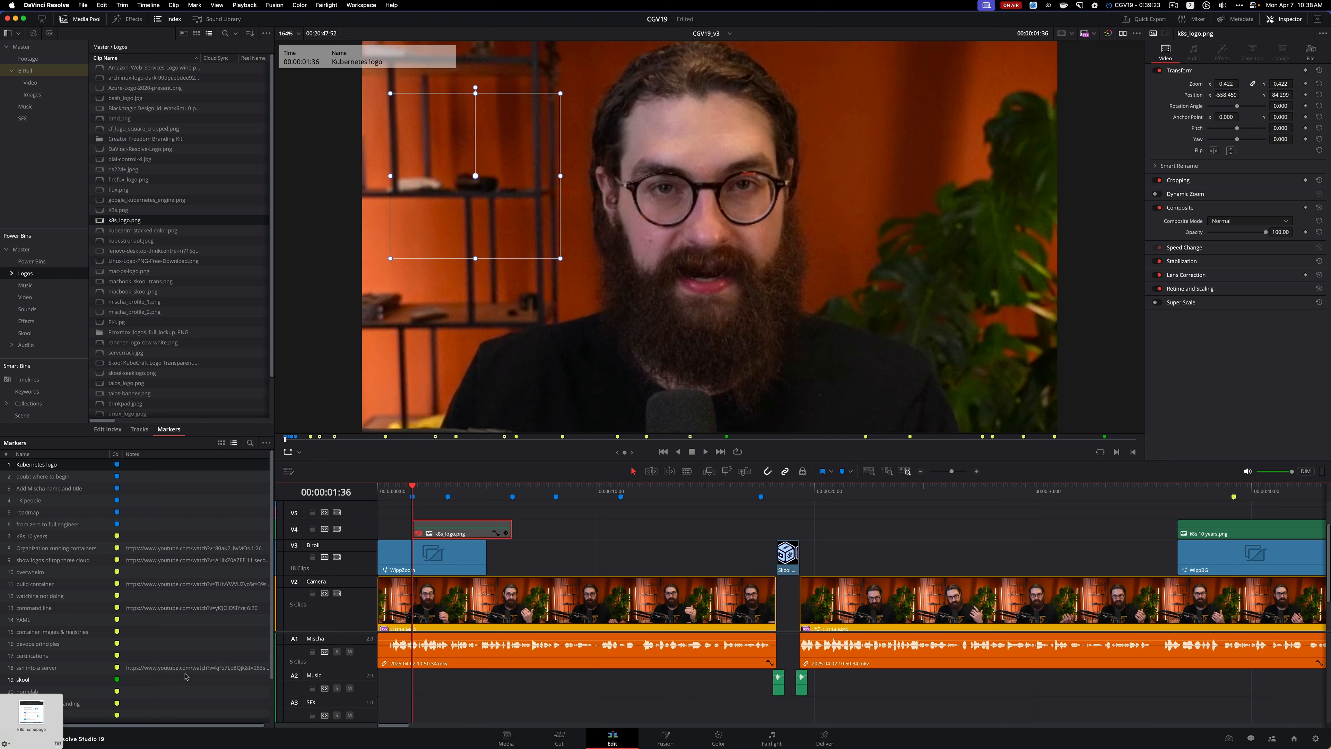
Slide the disabled k8s_logo.png clip along V4 to the fourth blue marker and move the WippZoom clip up from V3 to V4, keeping its timing
scroll(493, 608, "up", 1)
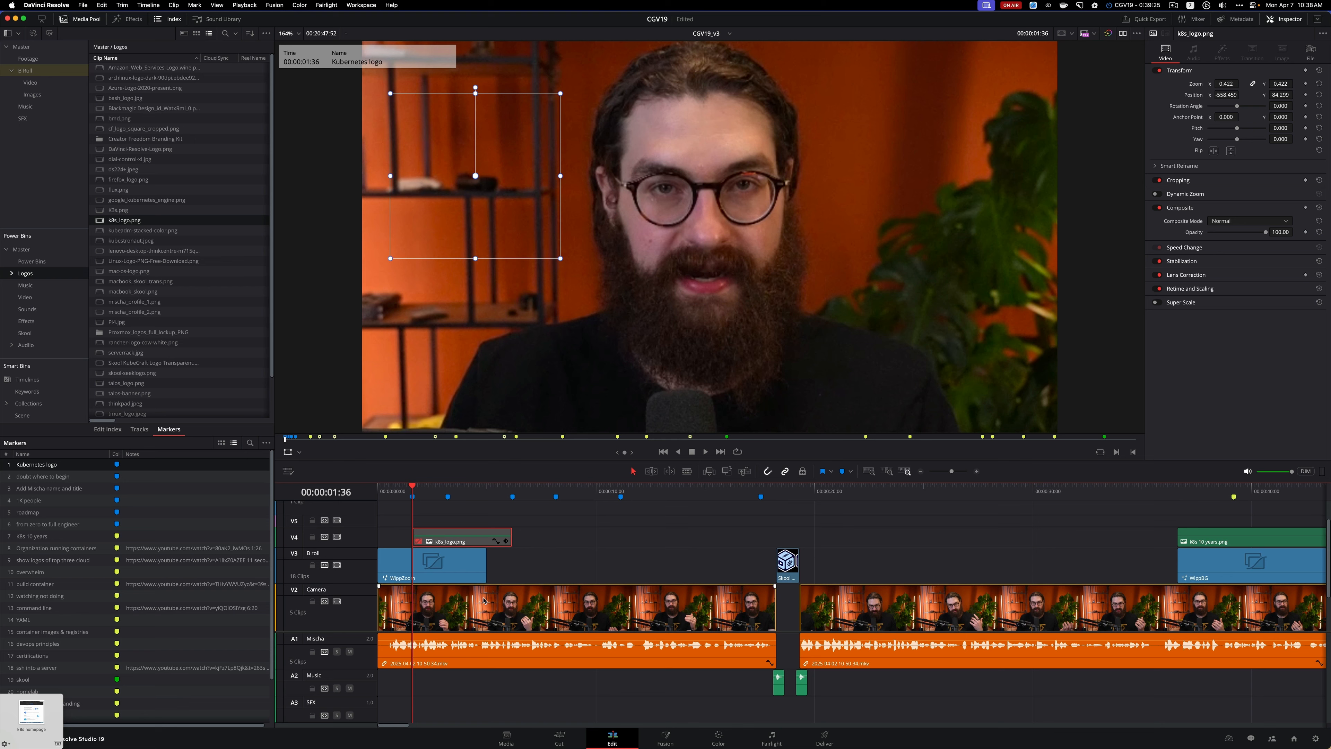
scroll(485, 601, "up", 2)
left_click(423, 580)
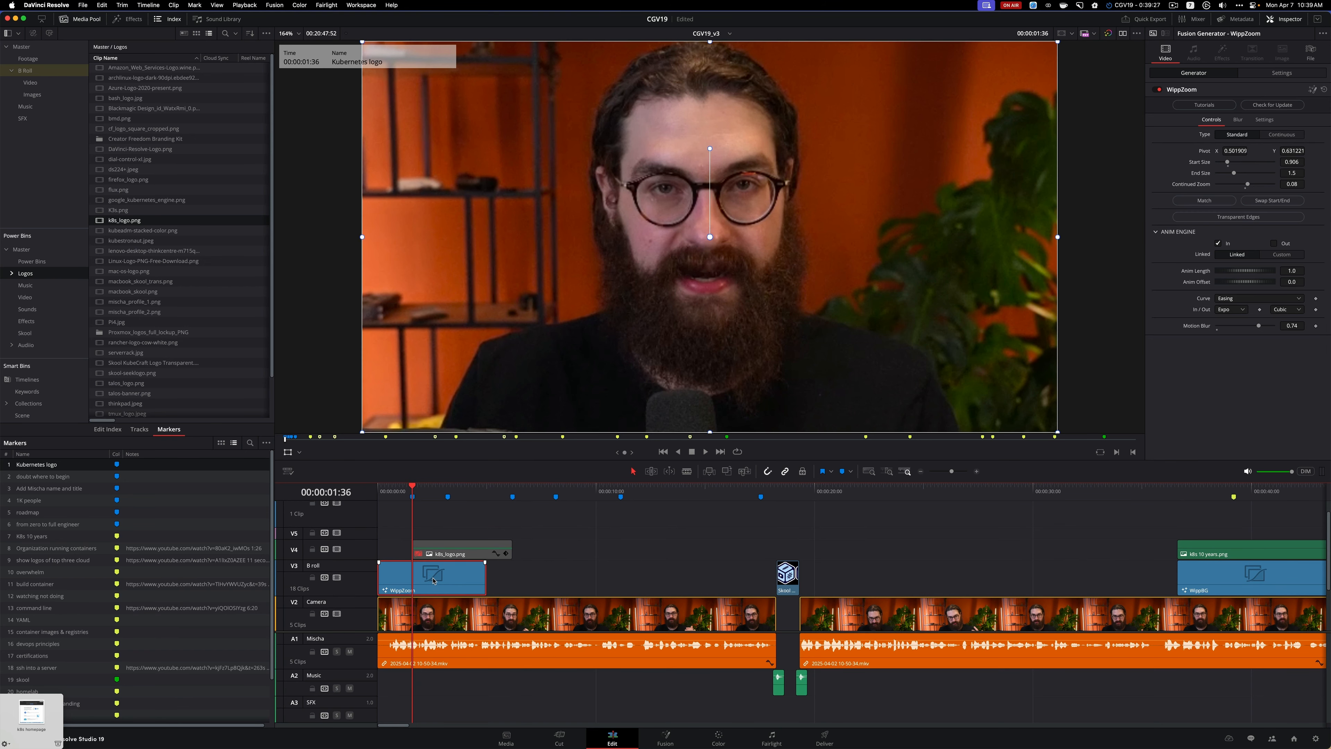
scroll(434, 580, "up", 2)
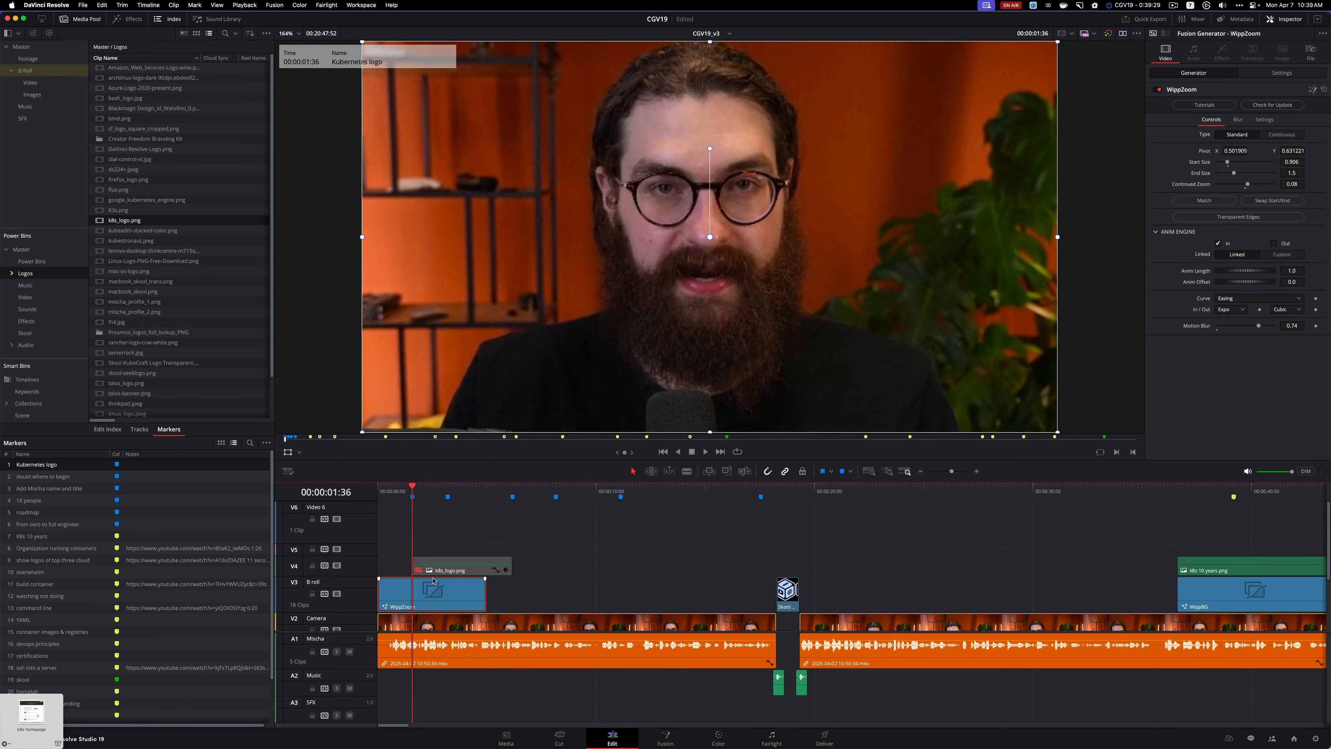
left_click_drag(440, 568, 582, 567)
left_click_drag(468, 596, 477, 574)
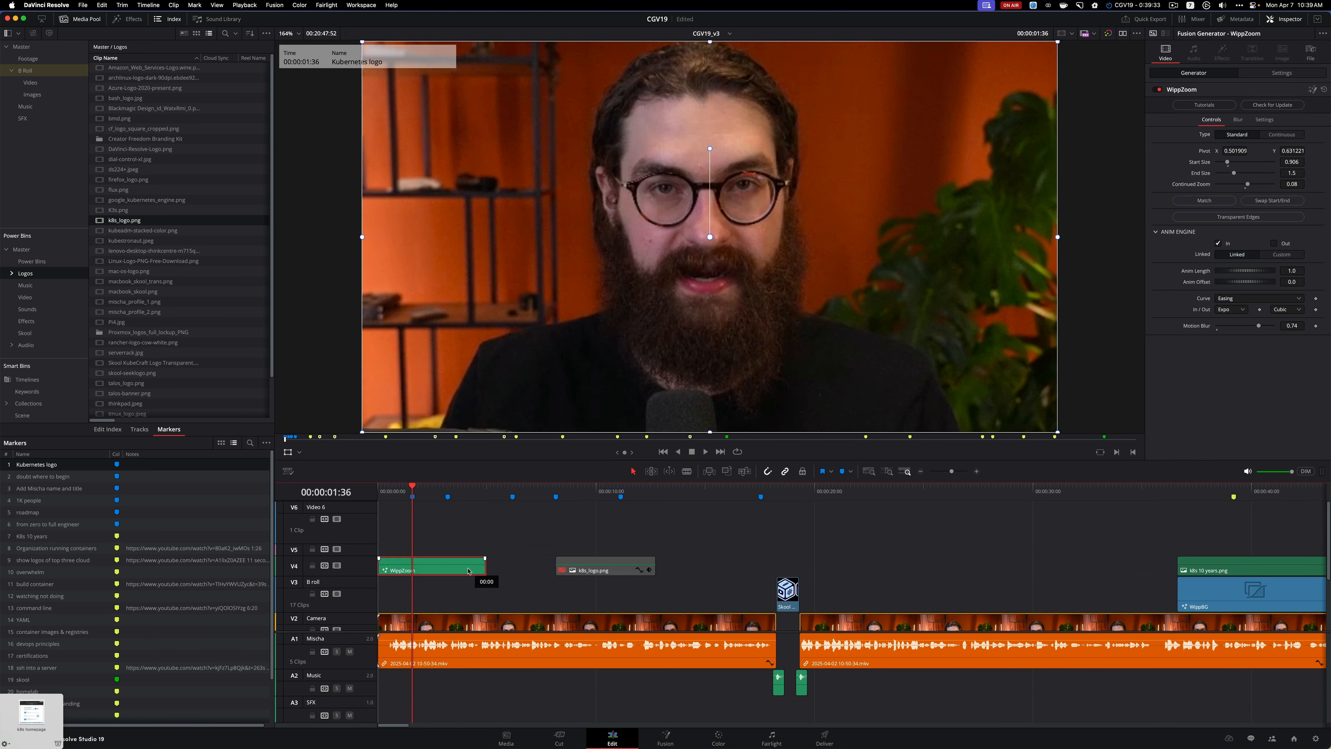
Try to import the k8s homepage image from the shelf into the B Roll Images bin, checking the bins for it
mouse_move(33, 710)
left_click_drag(32, 710, 56, 98)
double_click(33, 95)
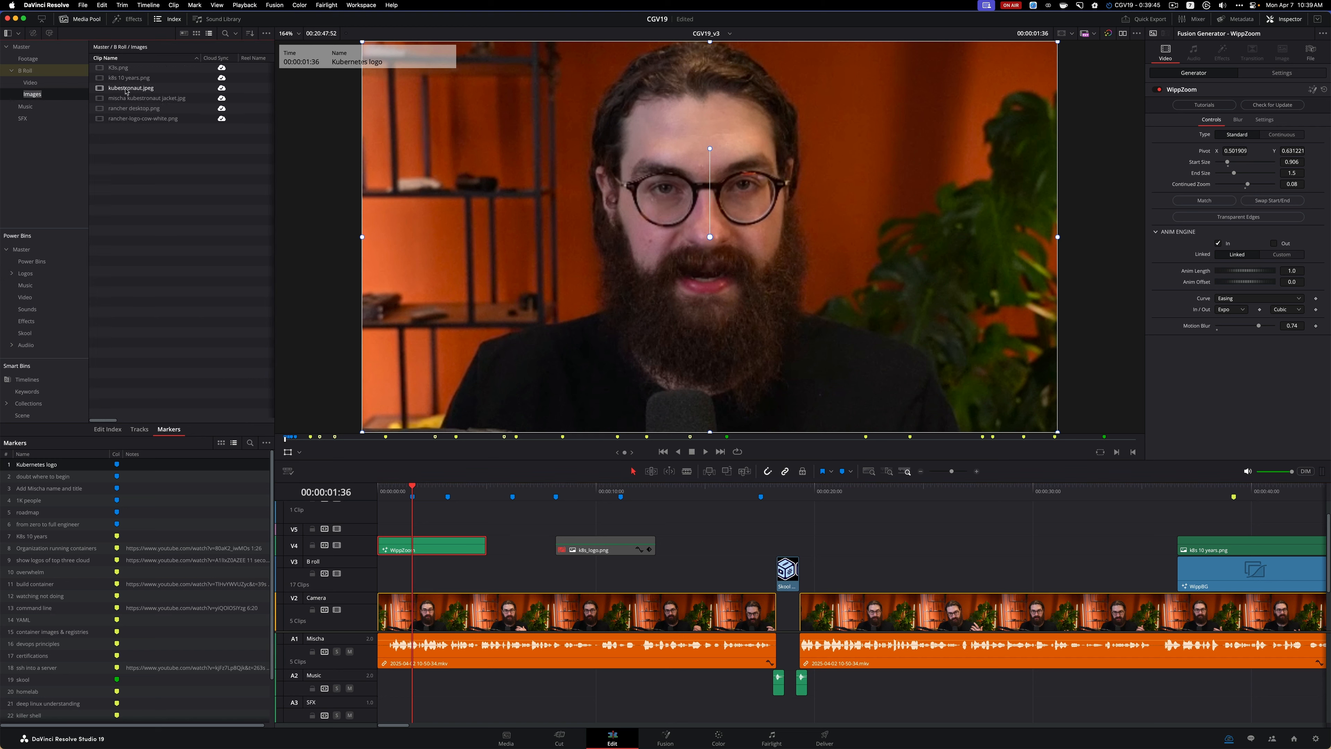
left_click(104, 88)
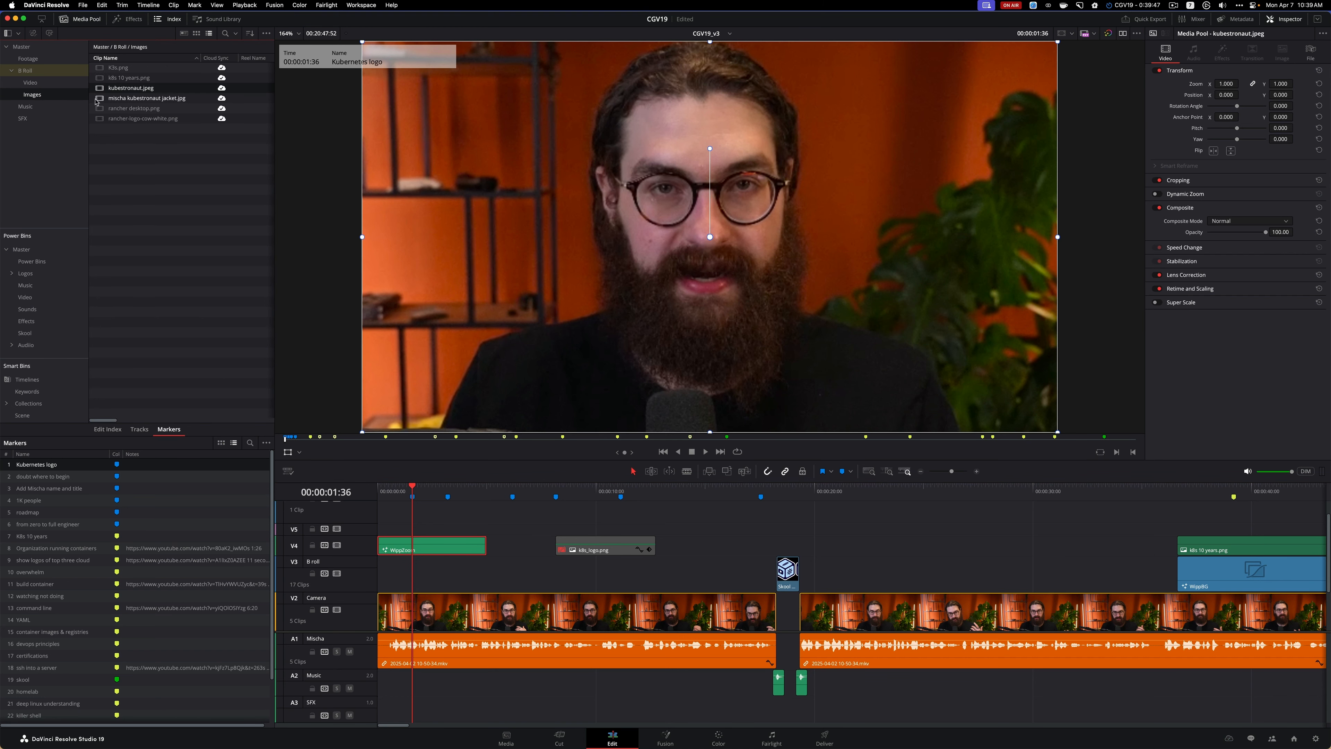
left_click(120, 152)
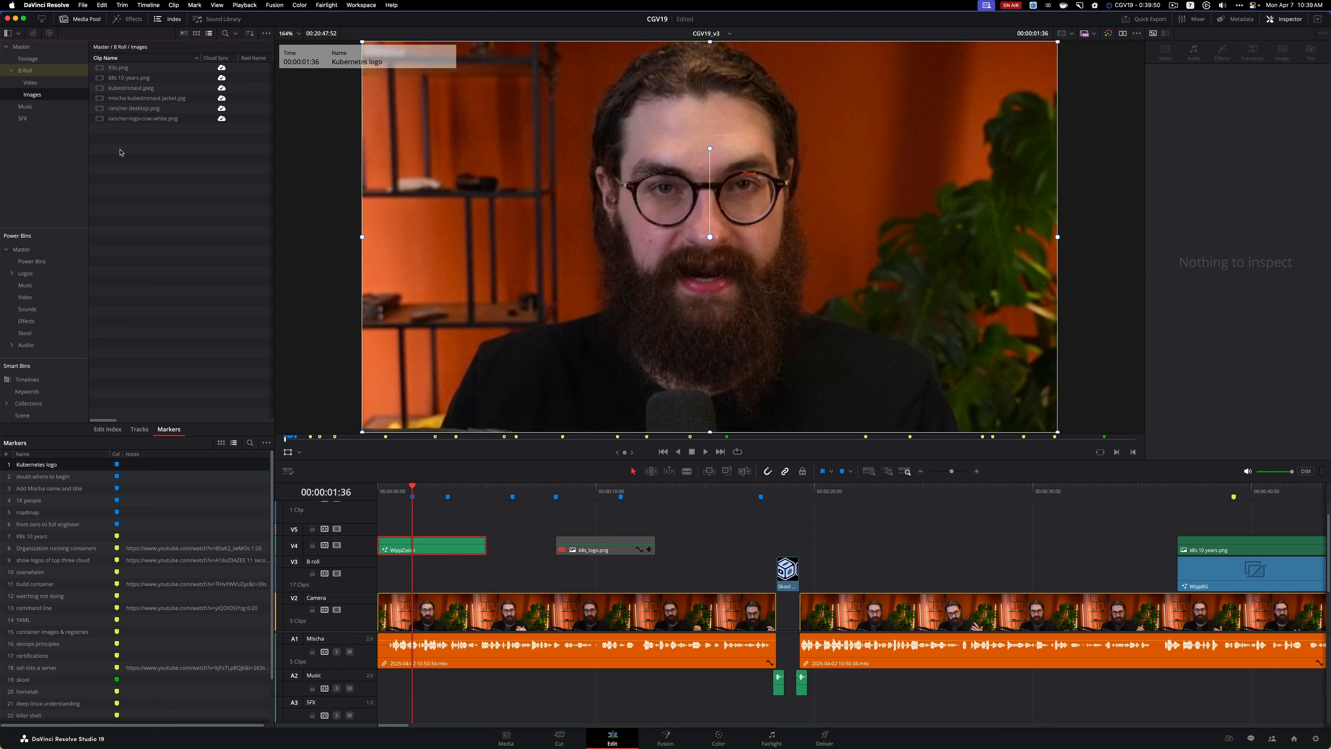
left_click(31, 59)
left_click(22, 46)
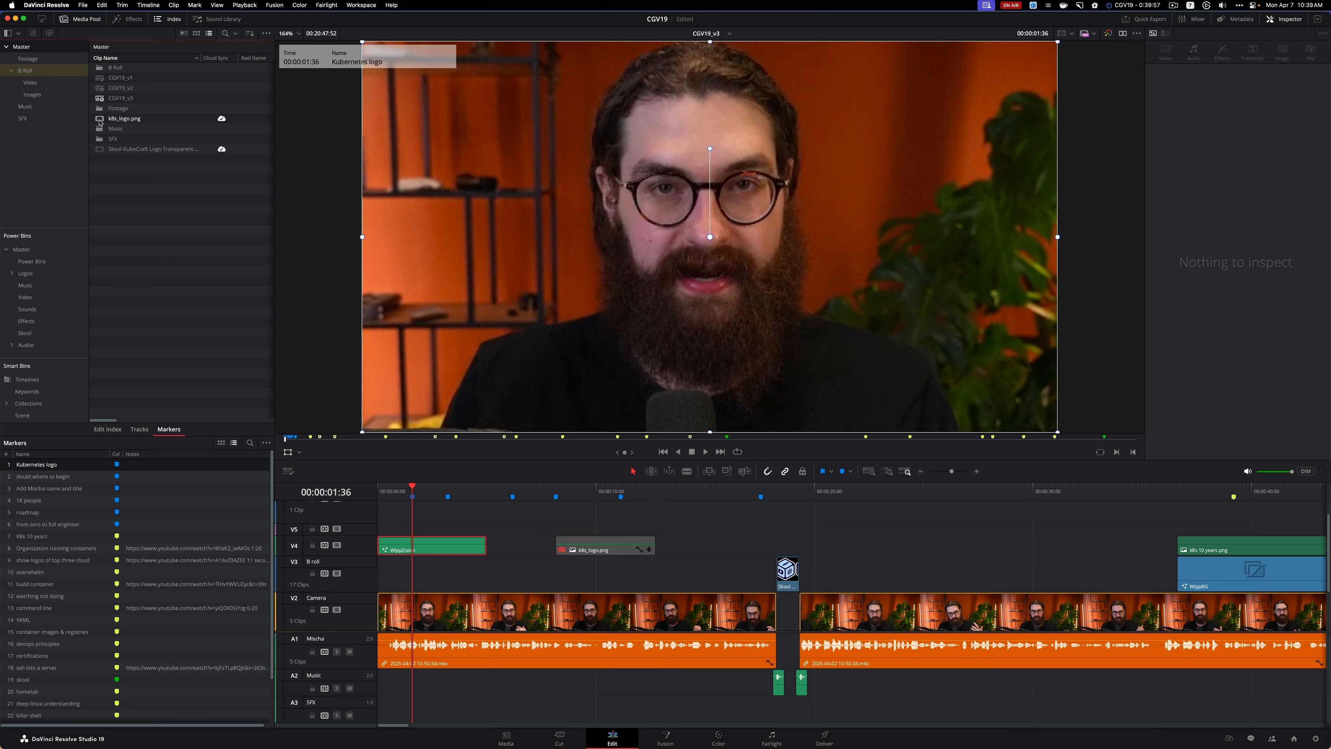
left_click(38, 96)
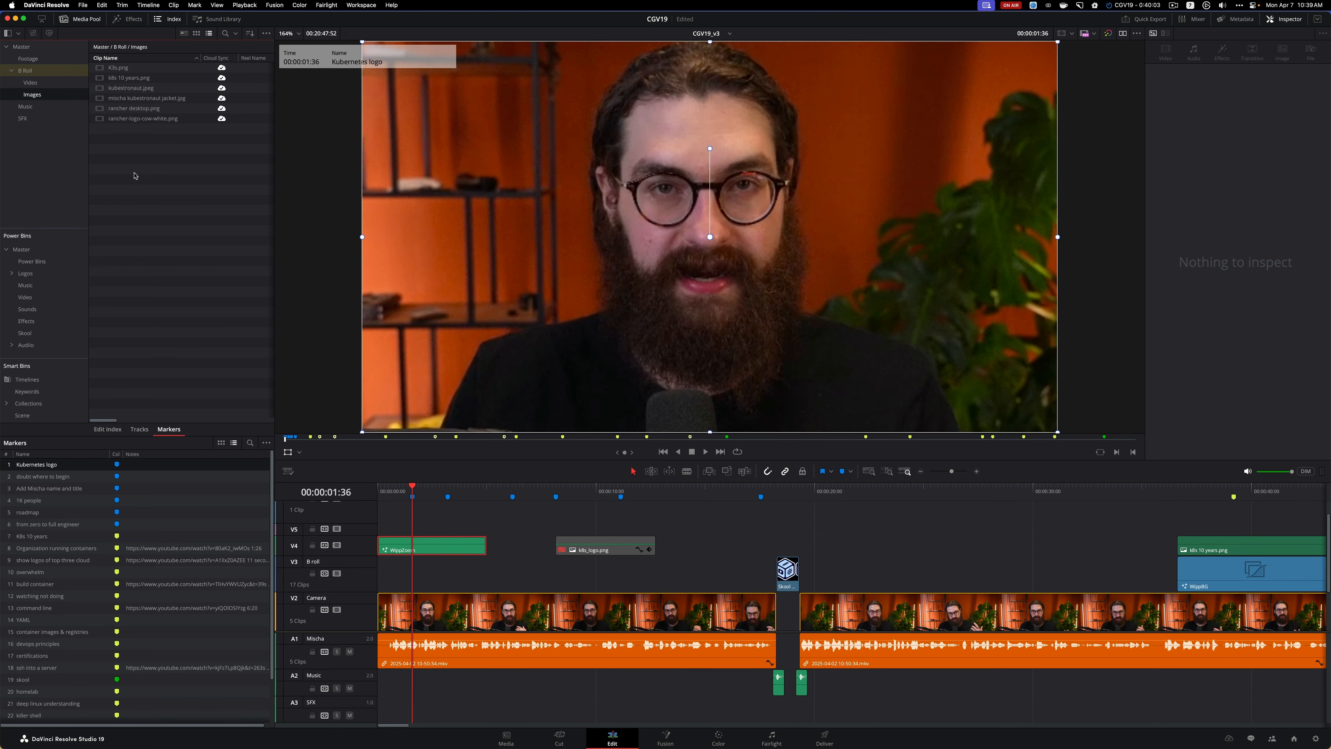
Bring k8s homepage.png from the CGV19 folder in ForkLift into Resolve's Images bin and place it on V5 at the Kubernetes logo marker
key("super+Tab")
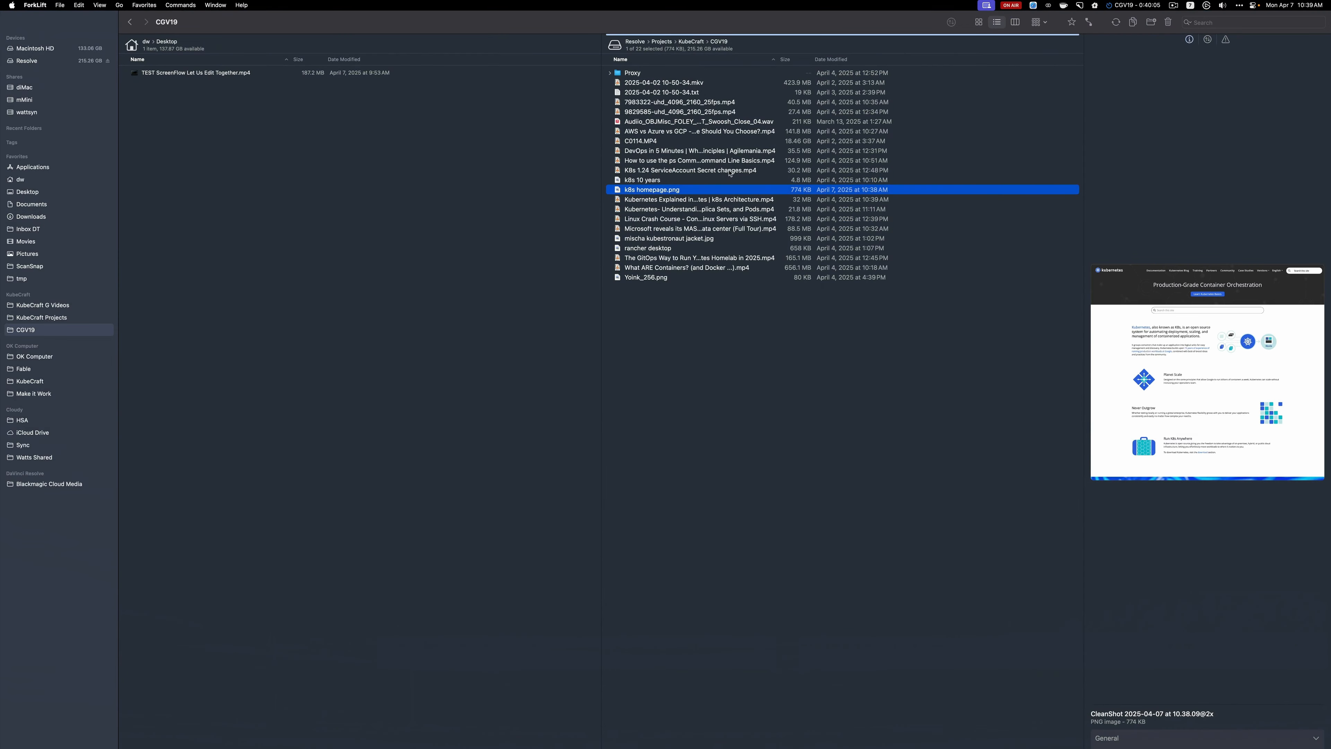
left_click_drag(623, 193, 415, 524)
key("super+Tab")
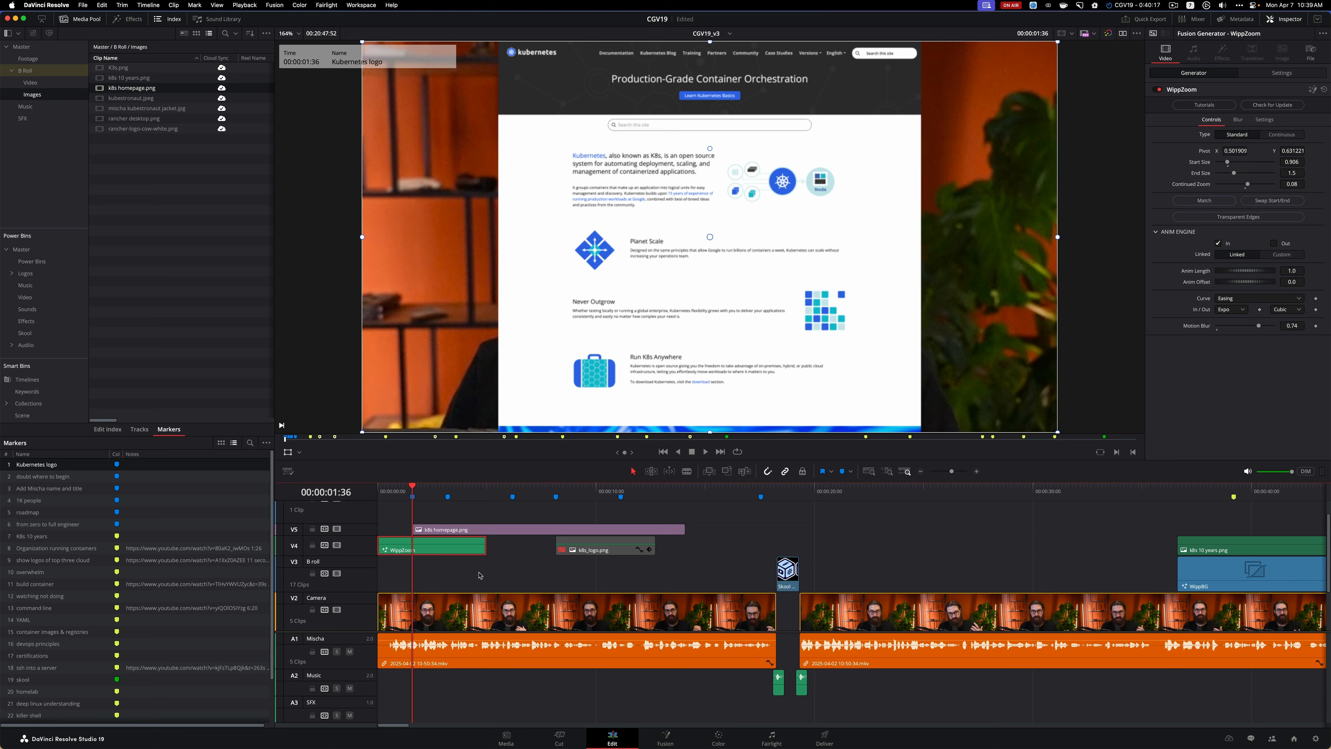
Play the intro from the start with short pauses to judge how long the homepage image should stay on screen
scroll(485, 573, "up", 1)
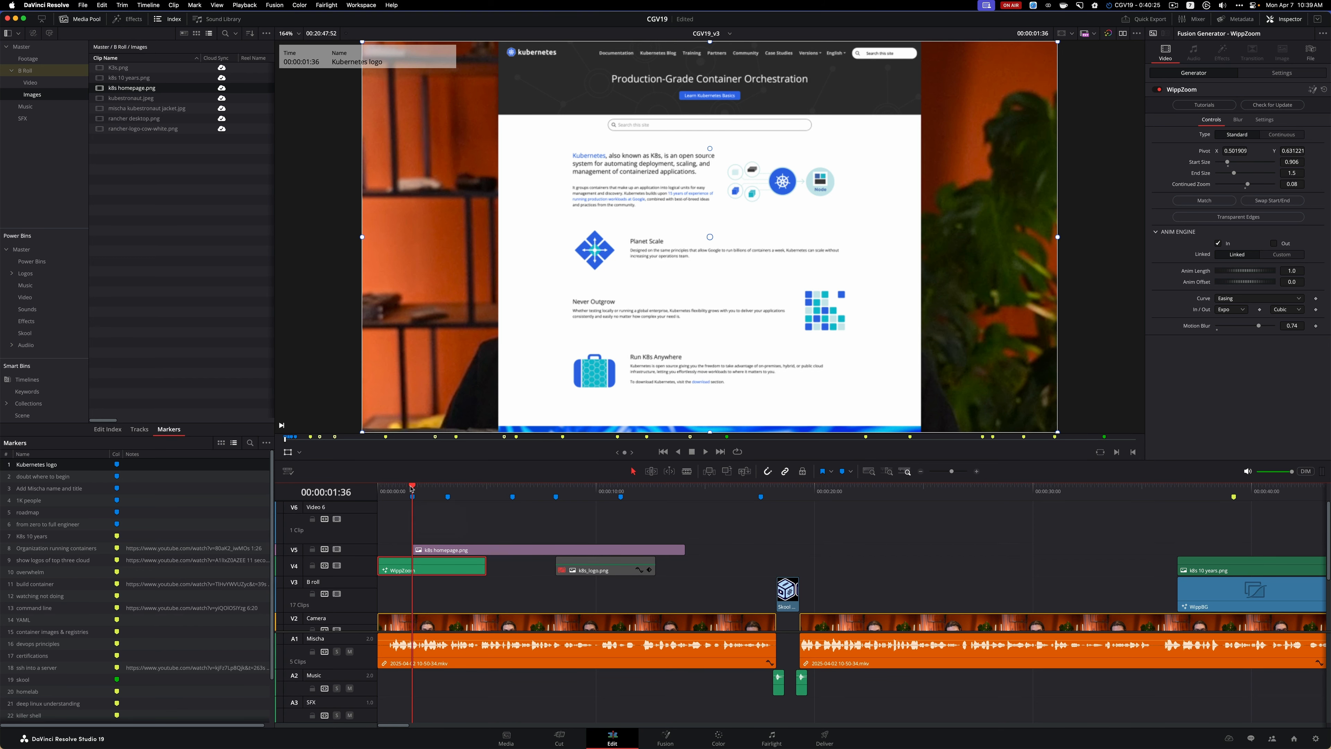
left_click_drag(412, 485, 356, 481)
key("space")
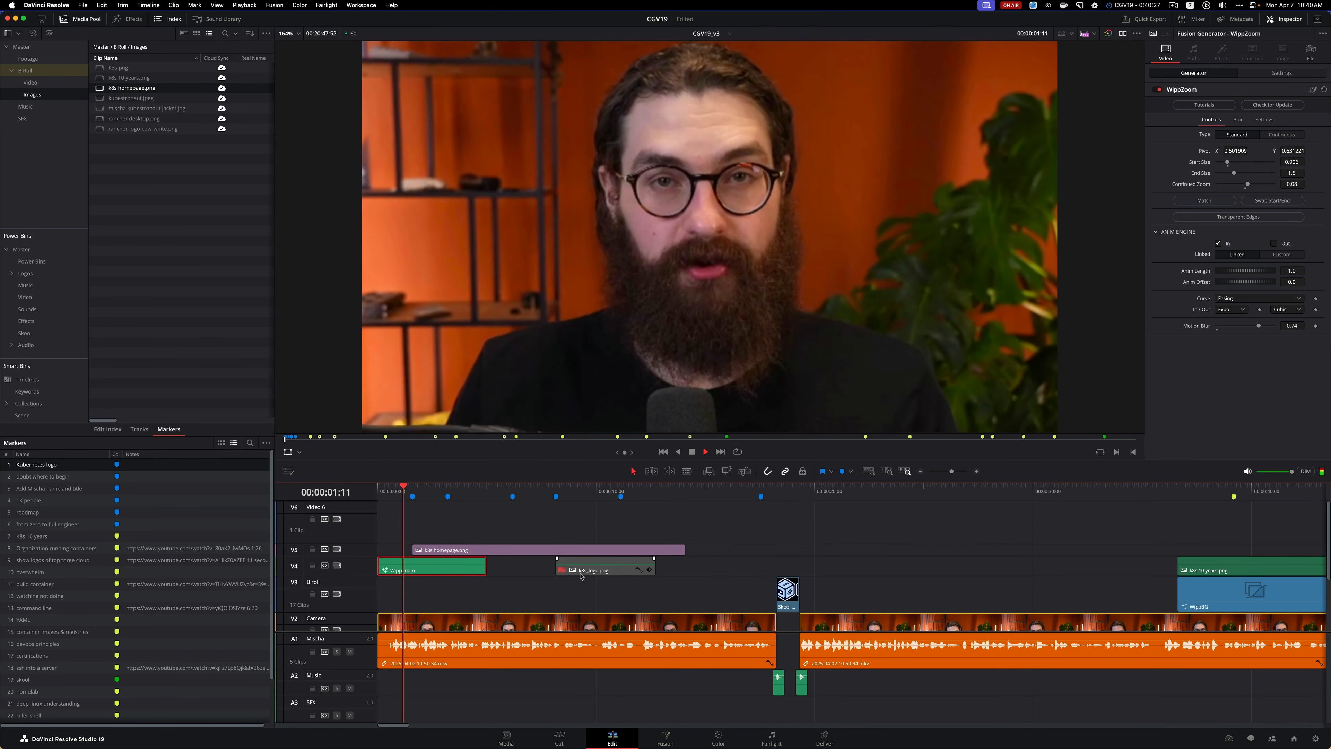
key("space")
key("space")
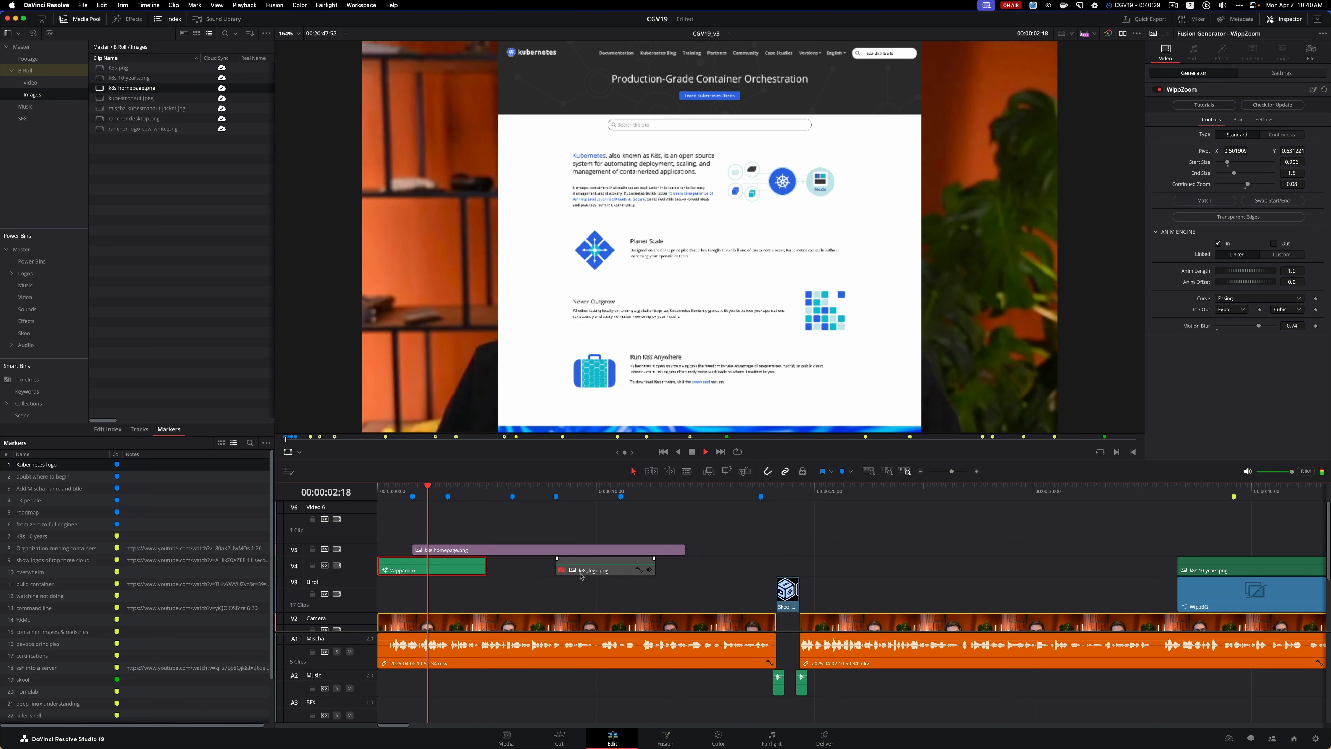
key("space")
key("space")
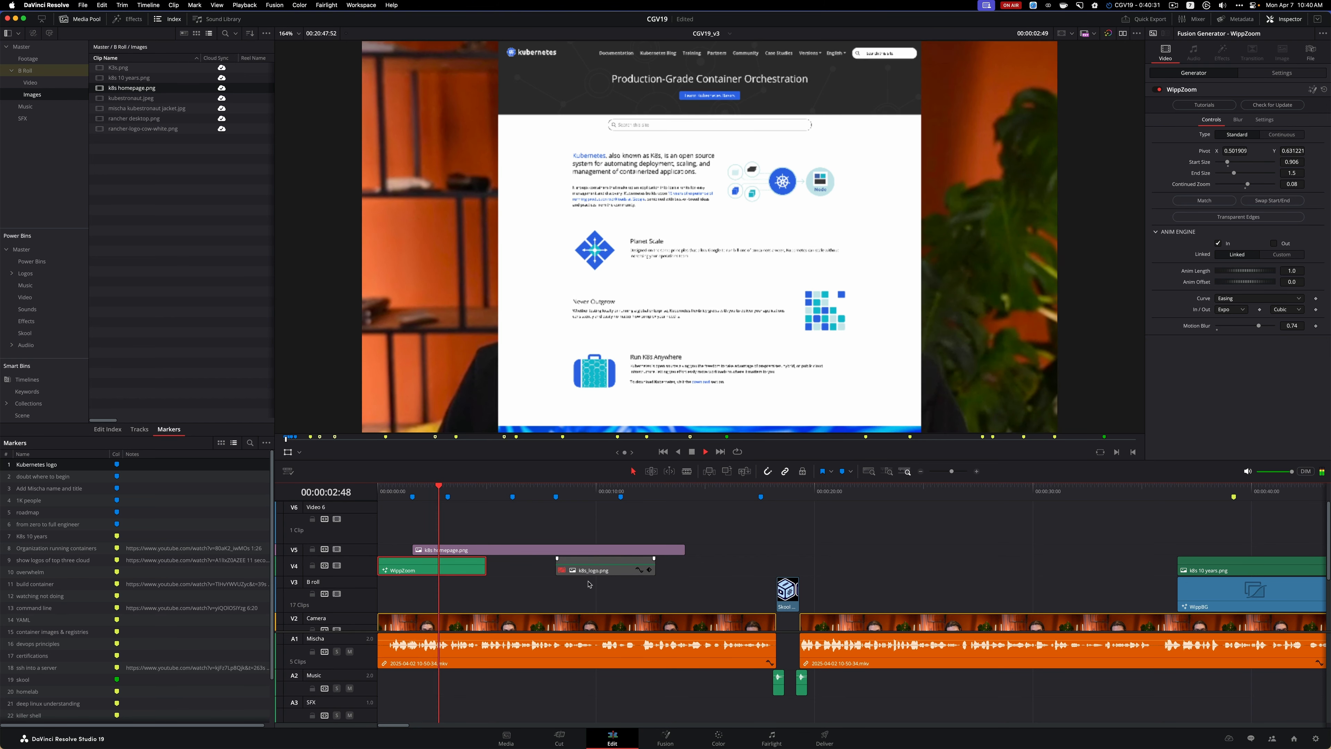
key("space")
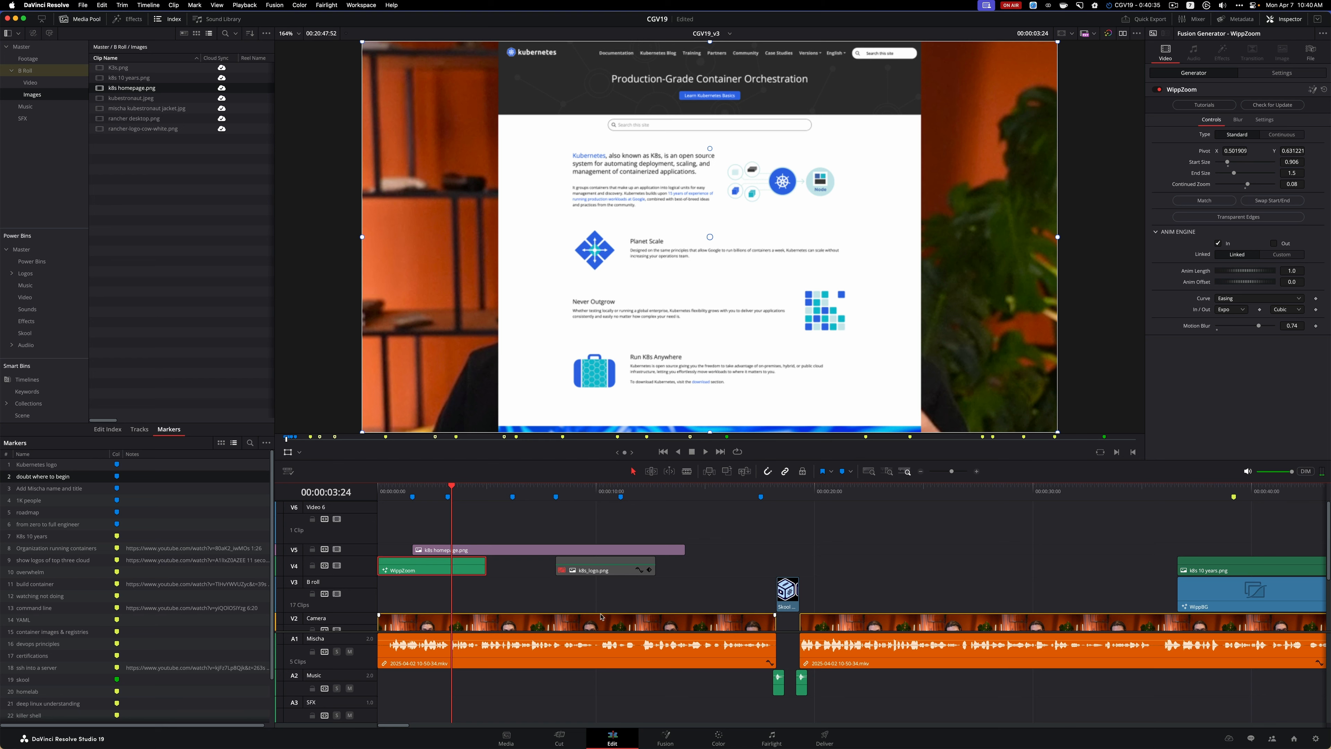
key("space")
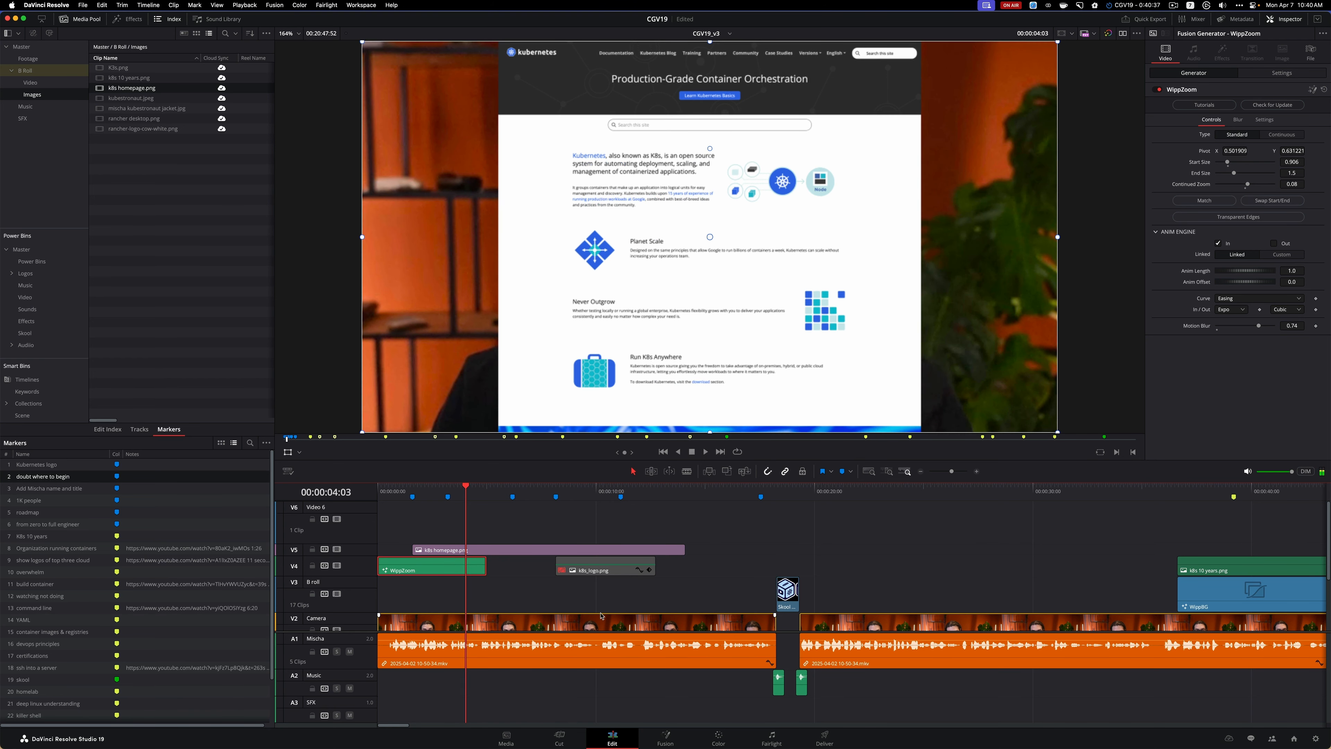
key("space")
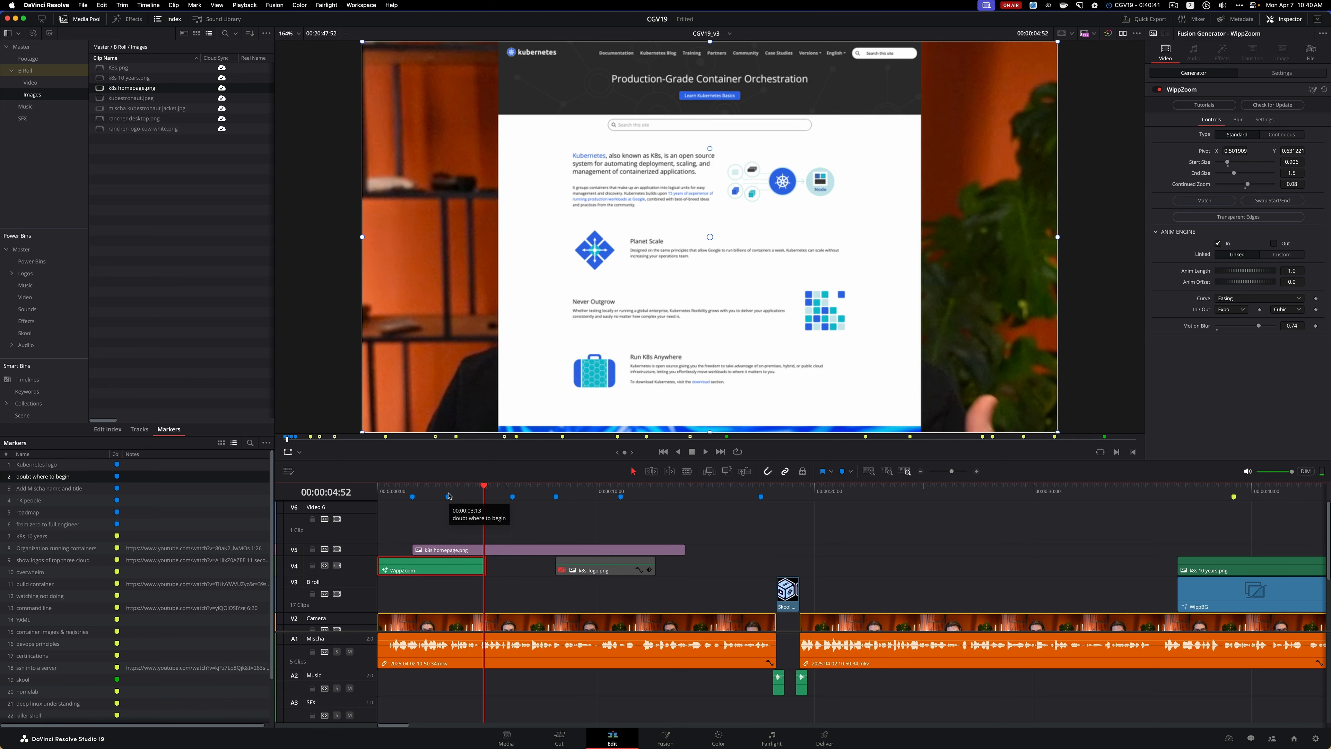
Trim the end of the k8s homepage.png clip on V5 to line up with the end of the WippZoom clip
left_click(662, 551)
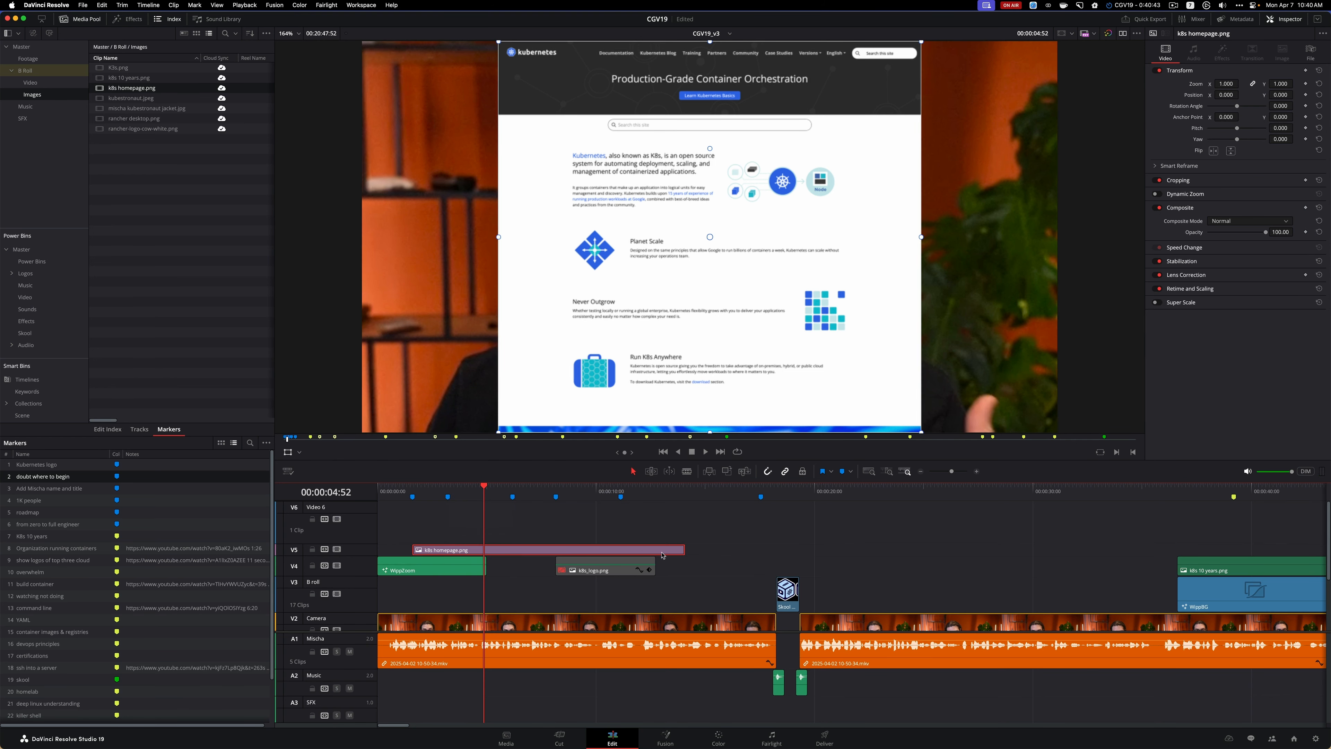
left_click_drag(688, 549, 470, 545)
left_click(471, 491)
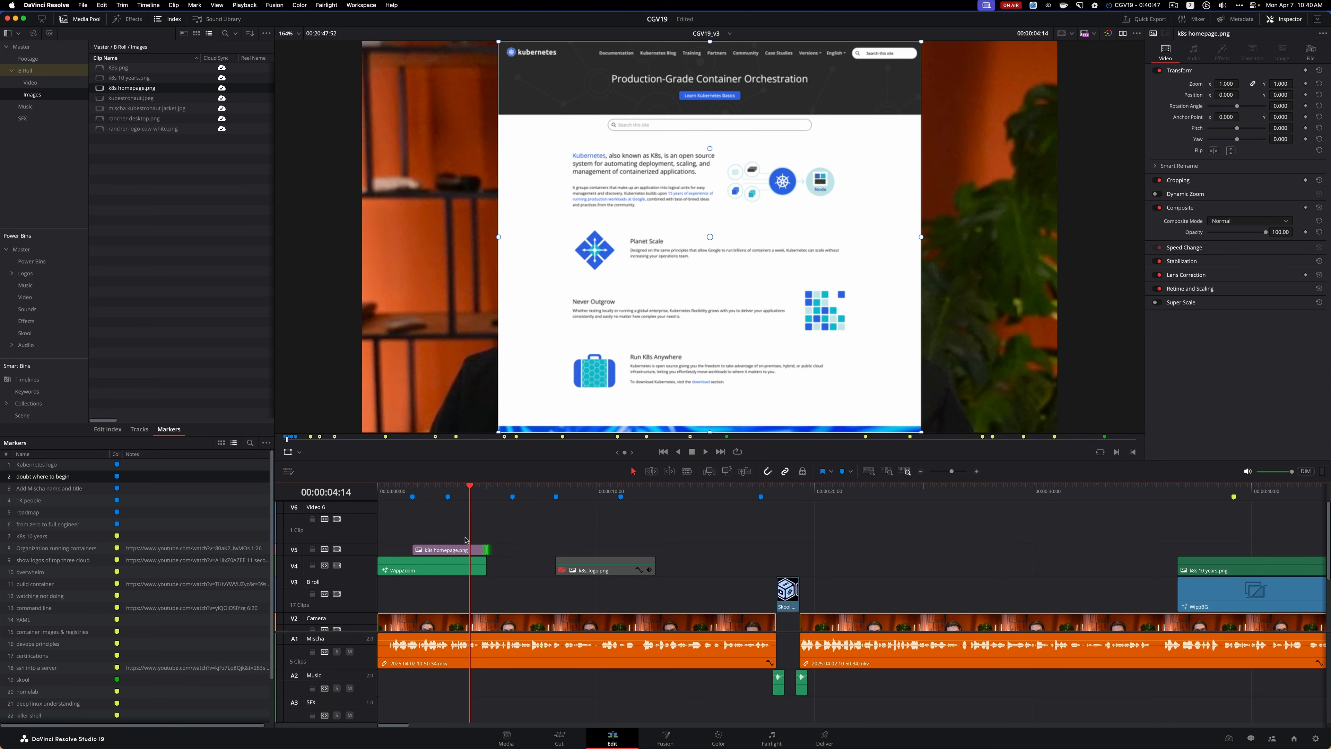
Apply the MagicZoomPro Triple effect from the MagicToolkit collection to the k8s homepage.png clip on V5
left_click(462, 549)
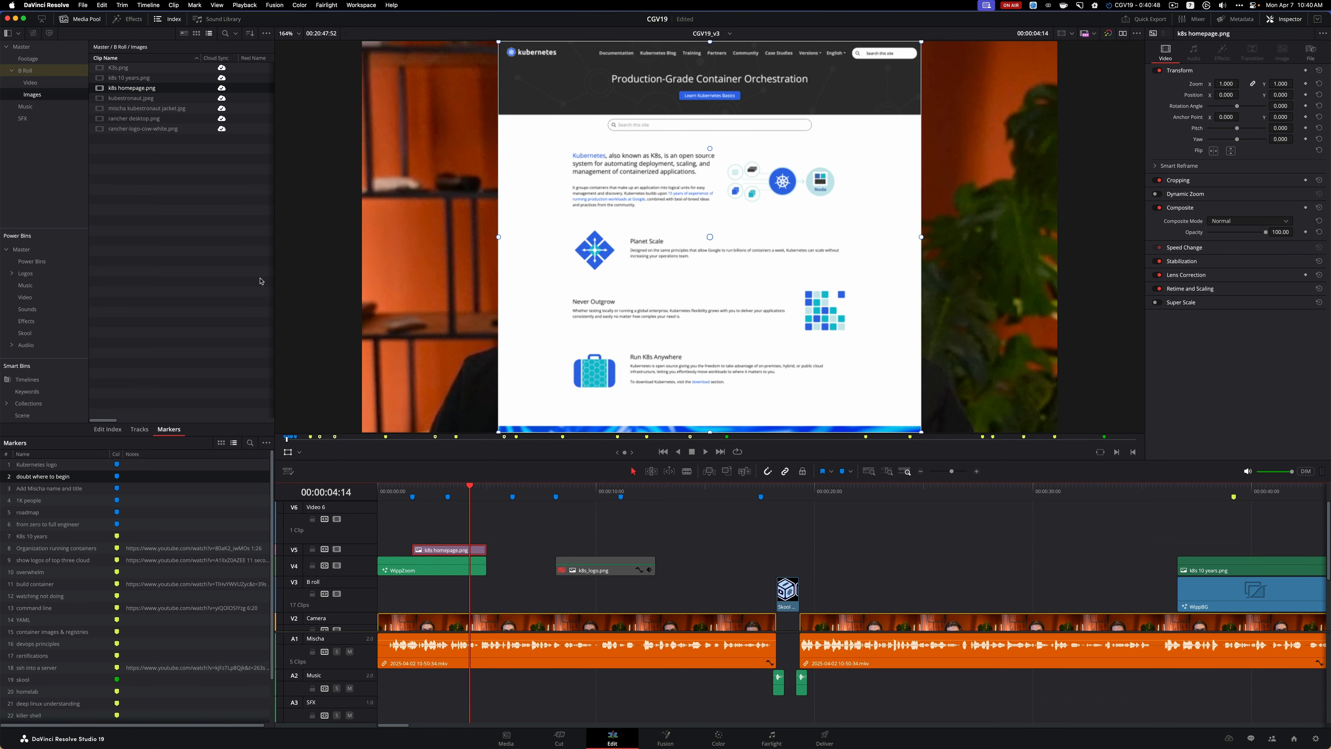
left_click(131, 18)
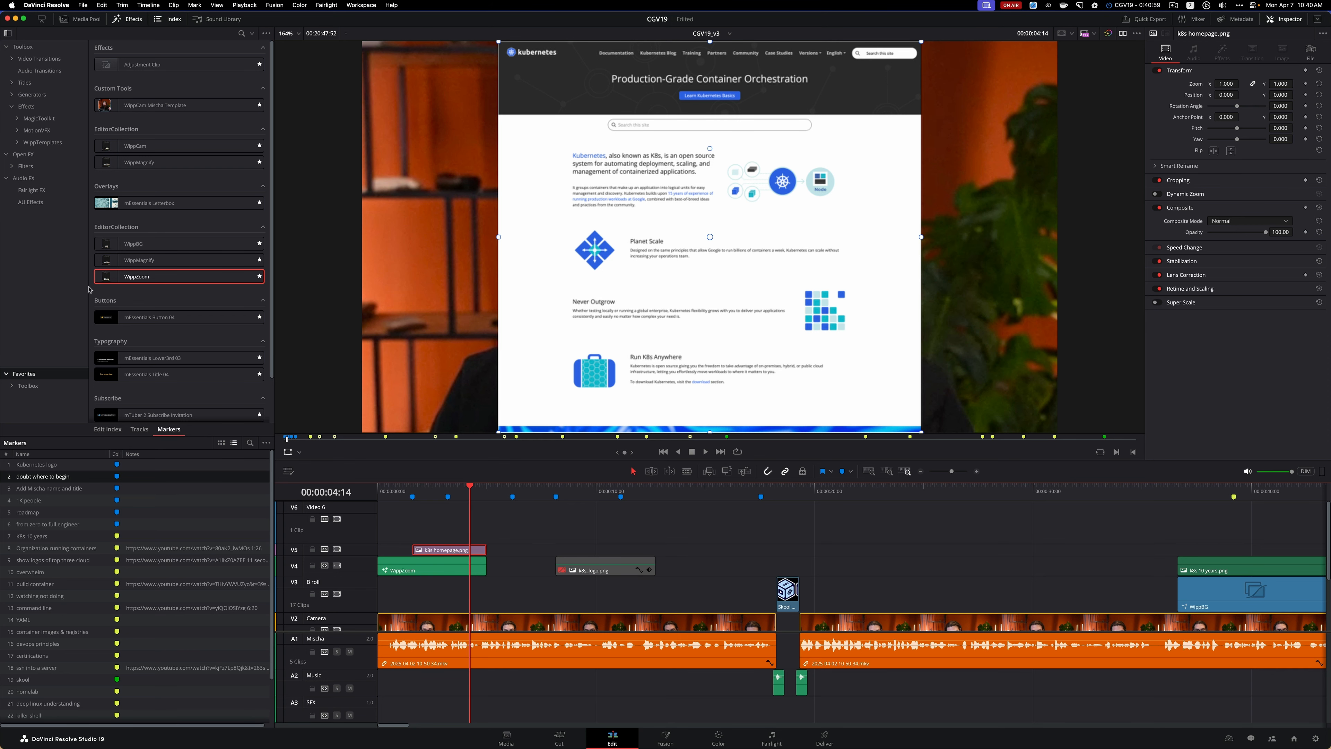
left_click(160, 18)
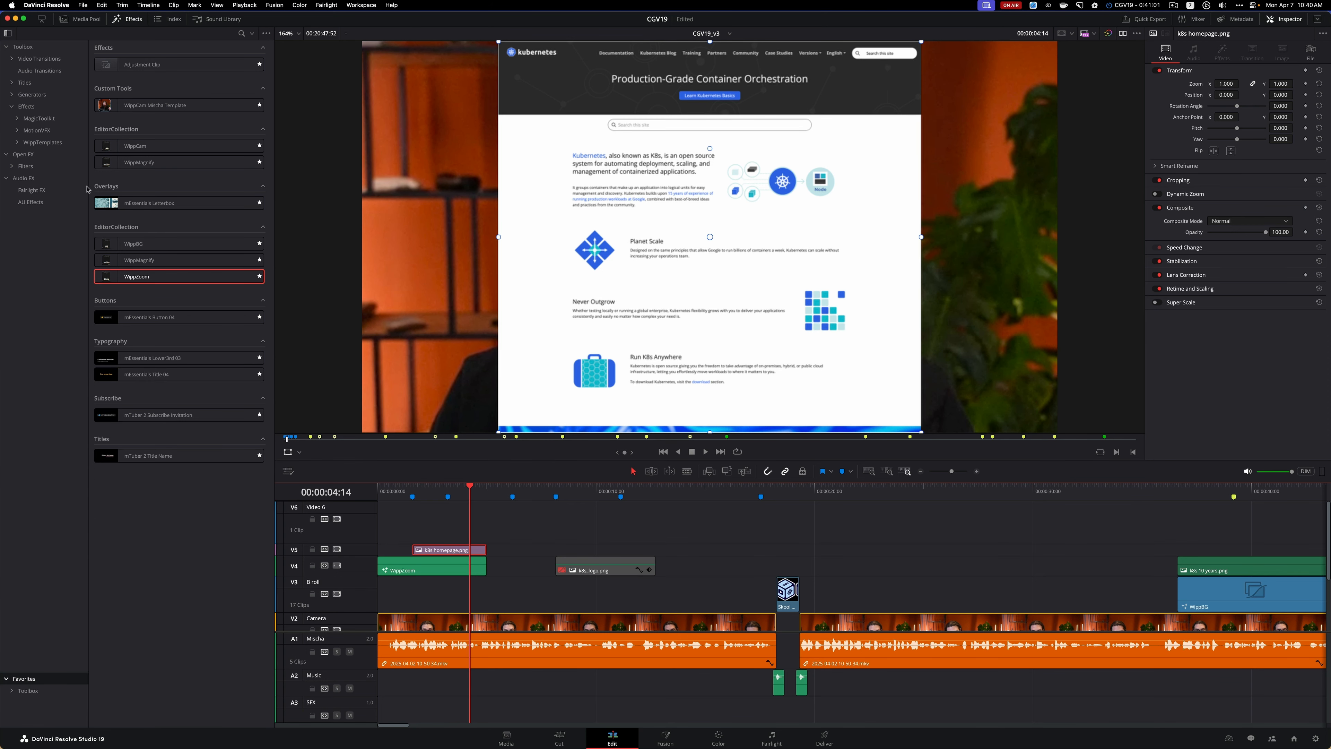
left_click(37, 120)
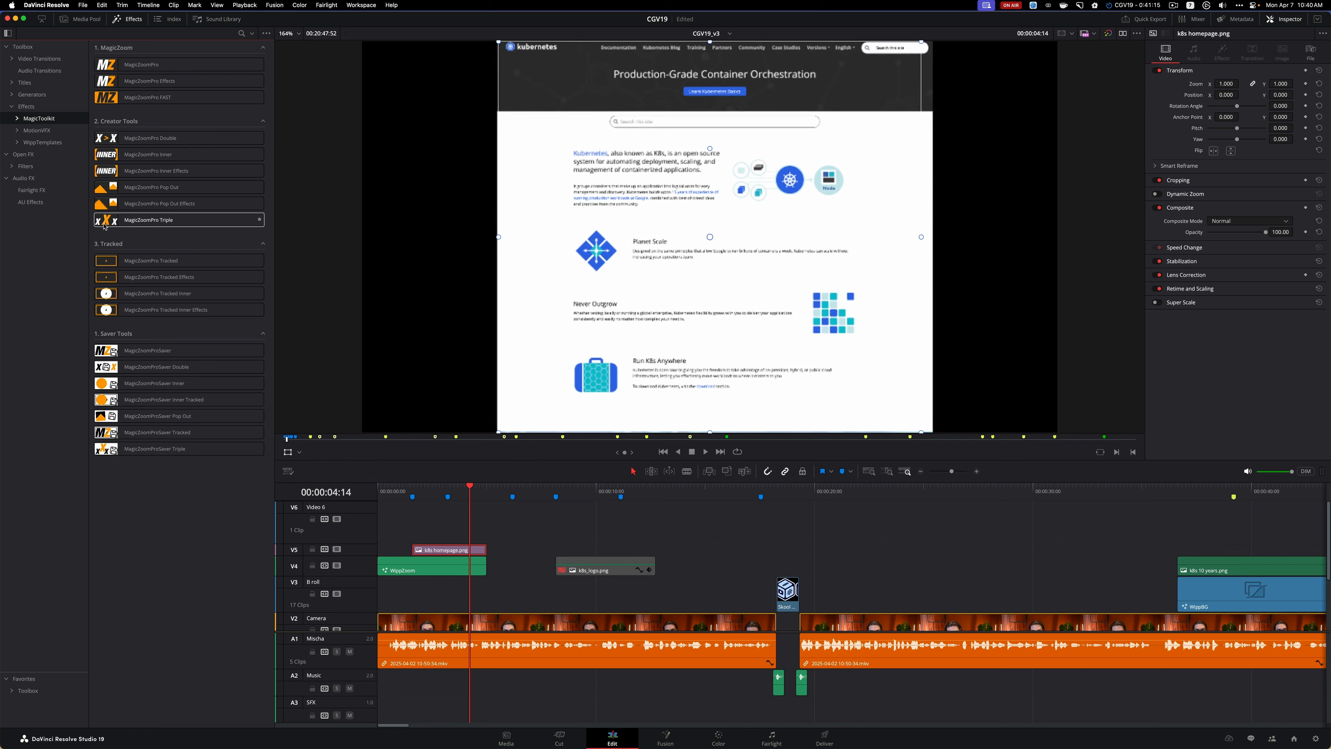
left_click_drag(160, 227, 435, 550)
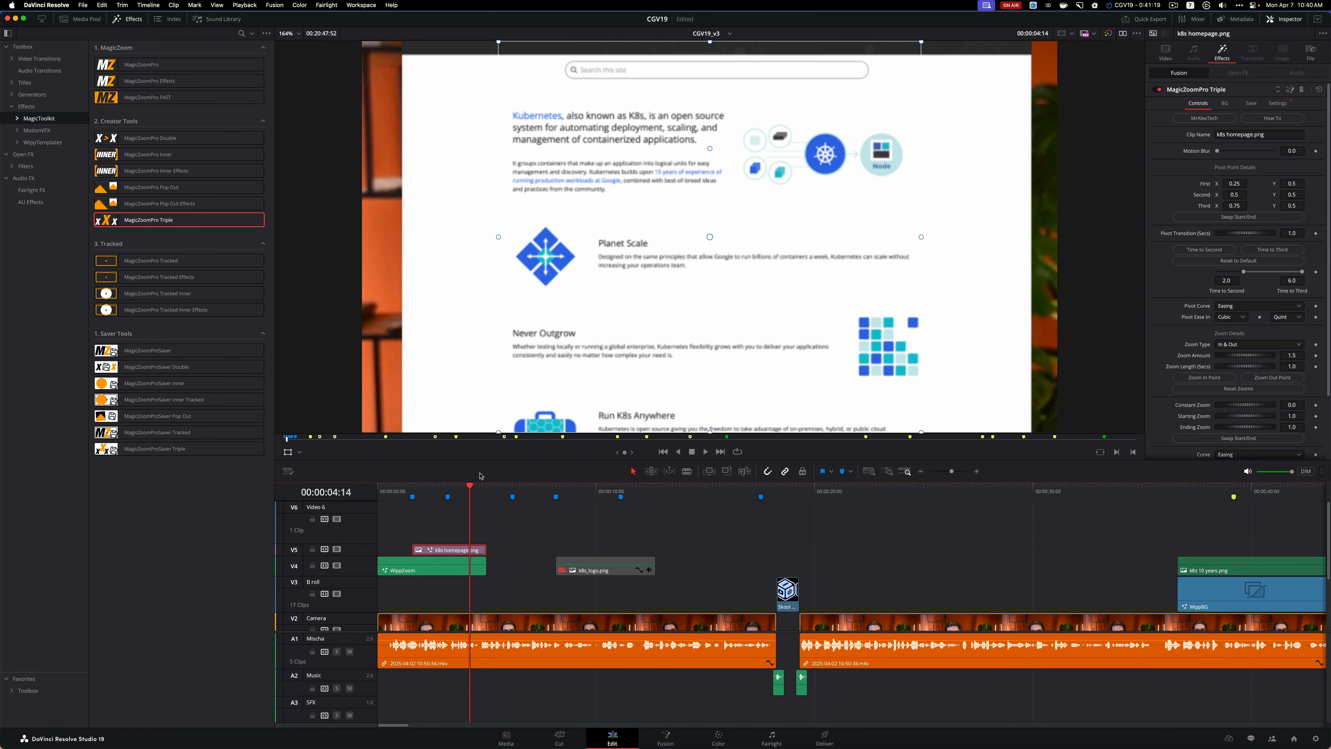
Play the intro from near its start to review the animated zoom on the homepage image
left_click_drag(471, 488, 390, 493)
key("space")
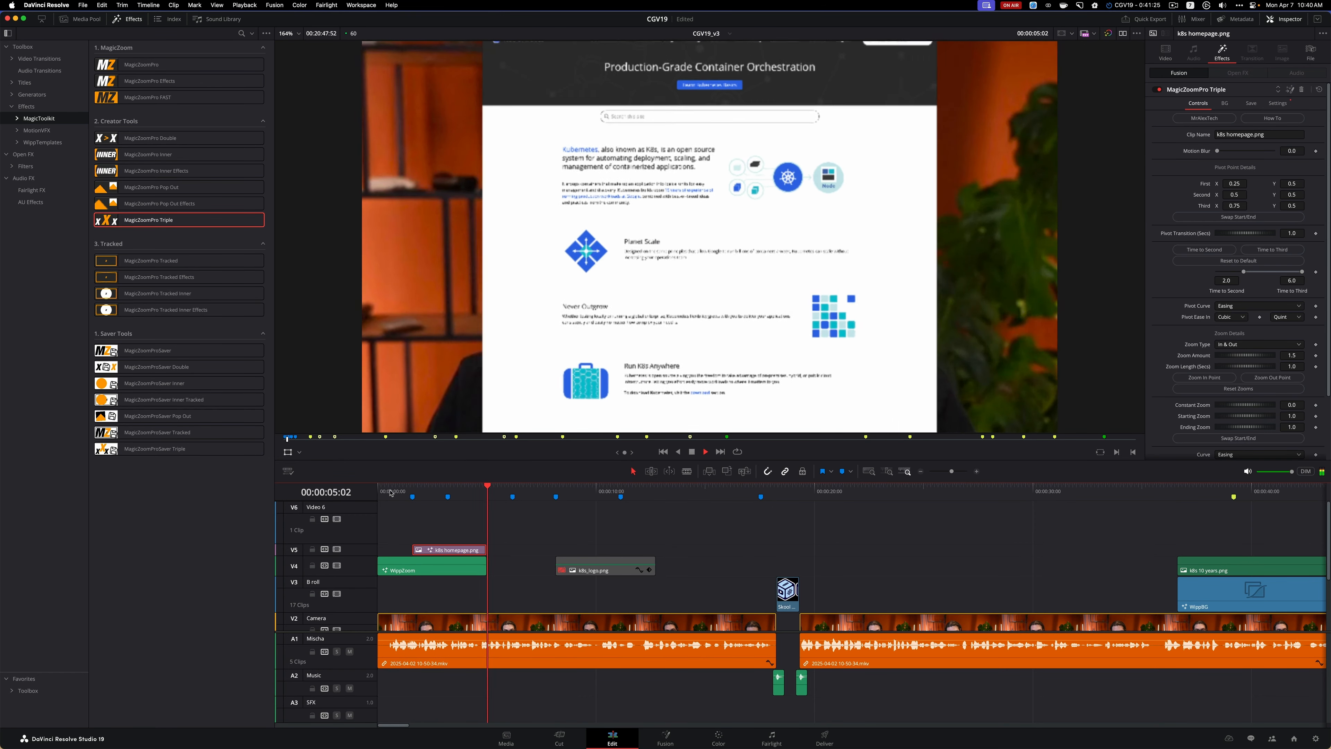
key("space")
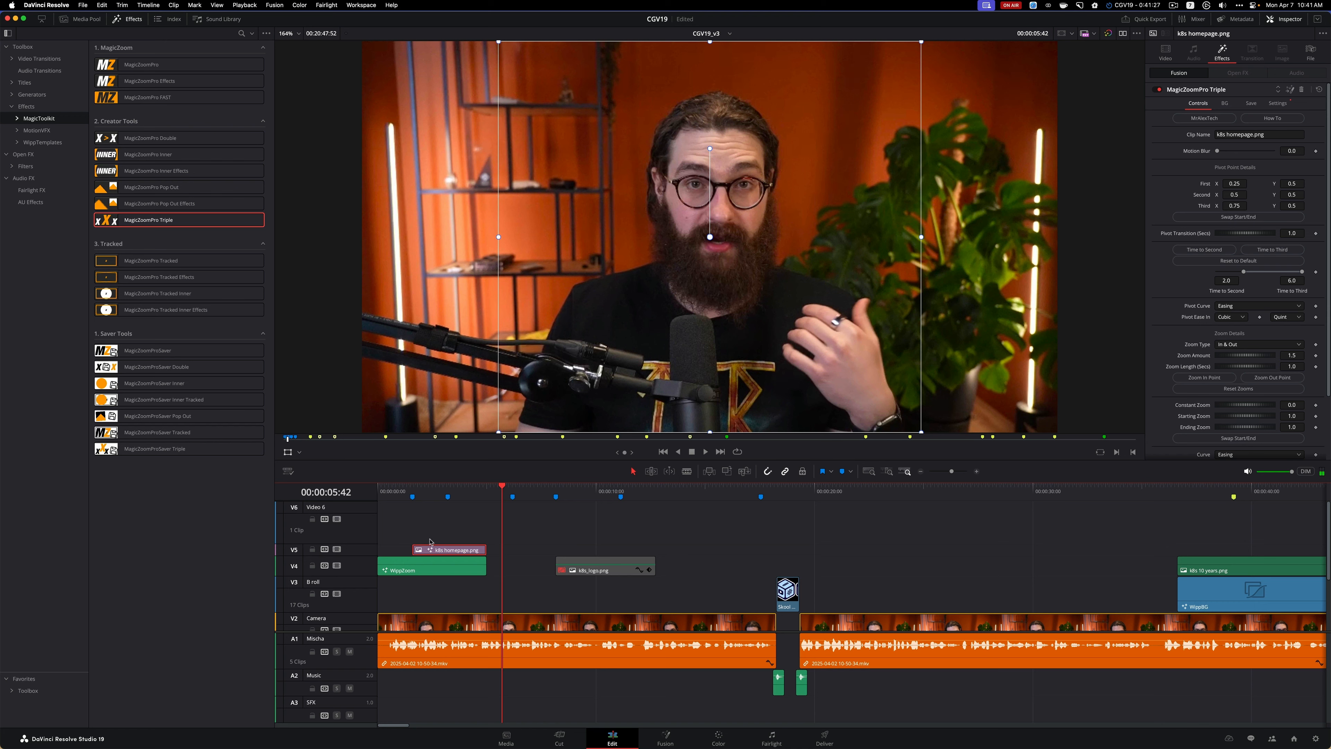
Play the intro again from near its start, pausing just before the homepage image, to check when the image comes in
left_click(393, 488)
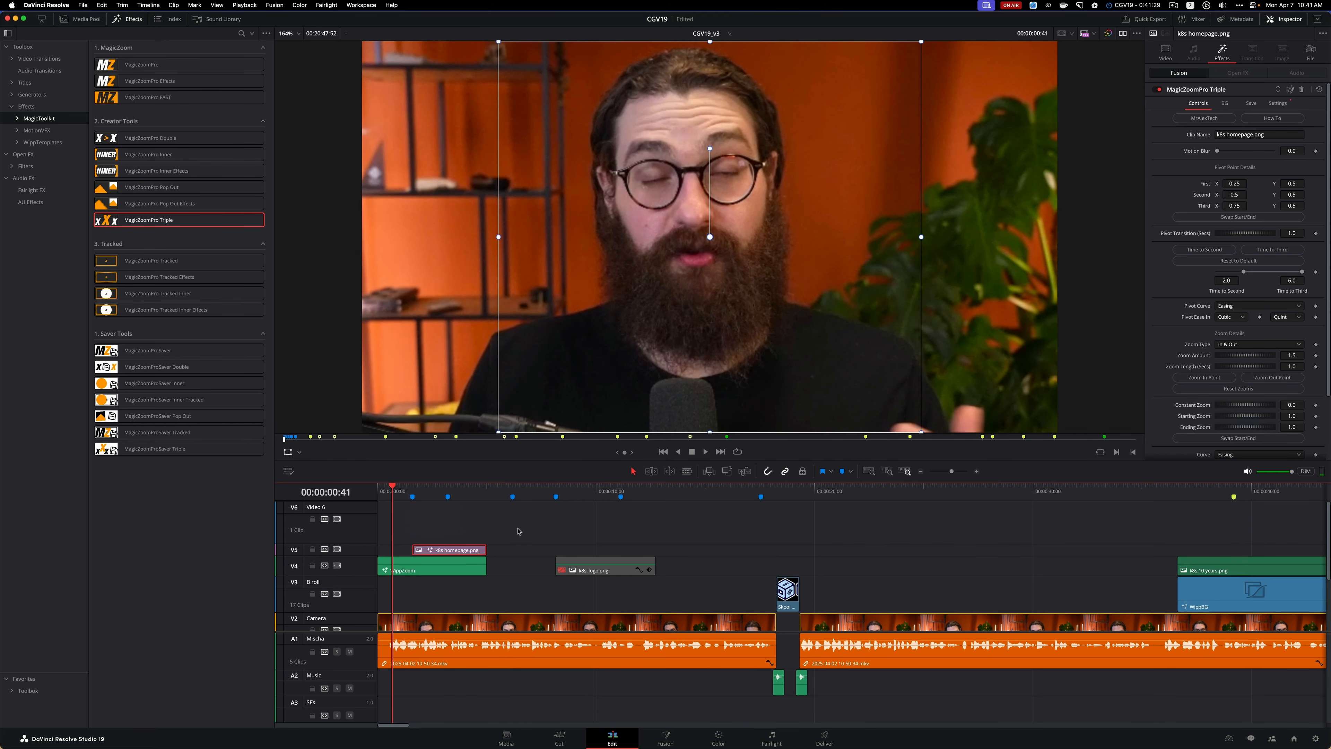
key("space")
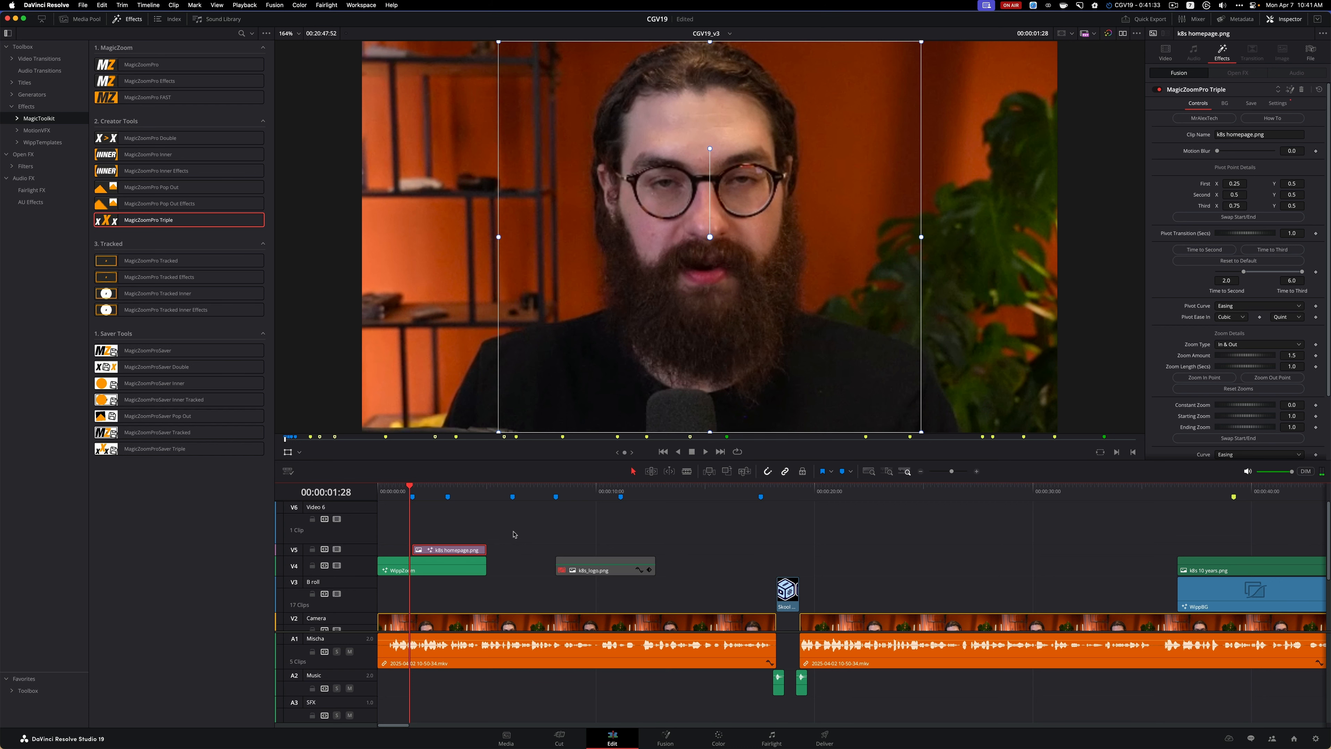
key("space")
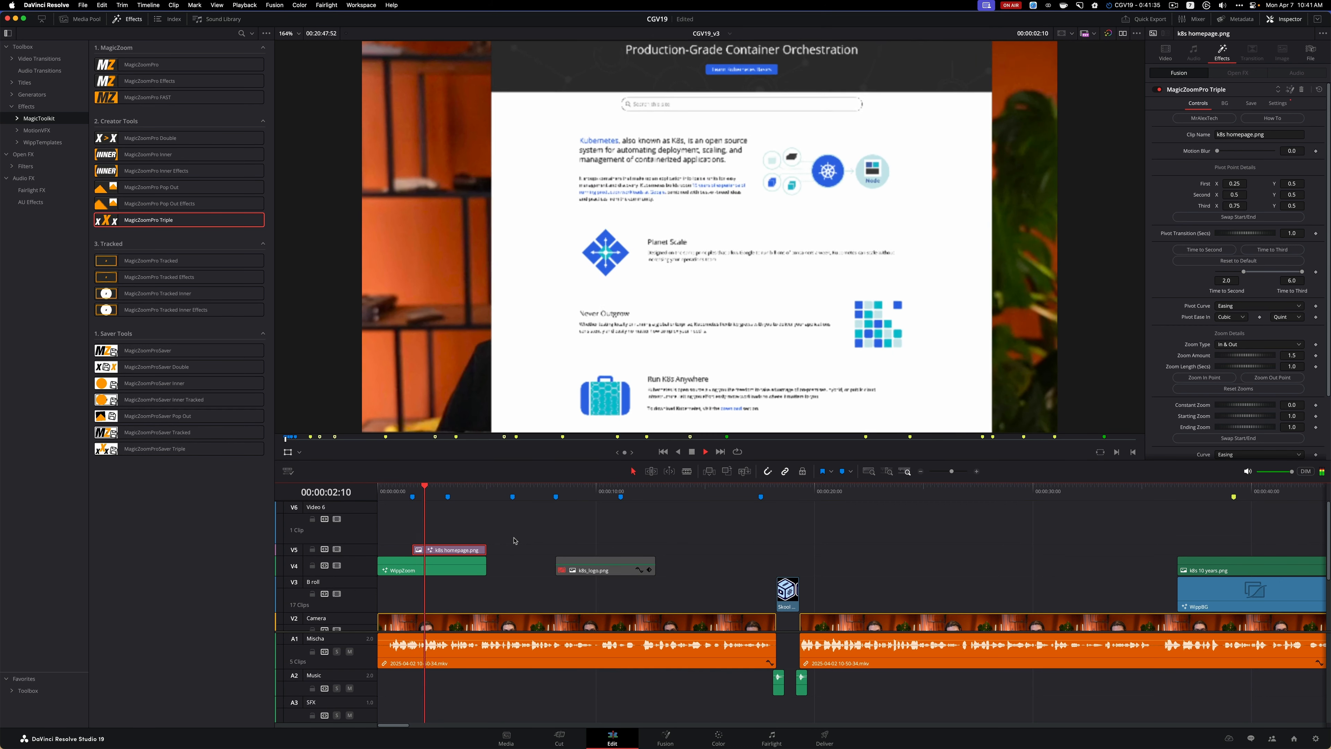
key("space")
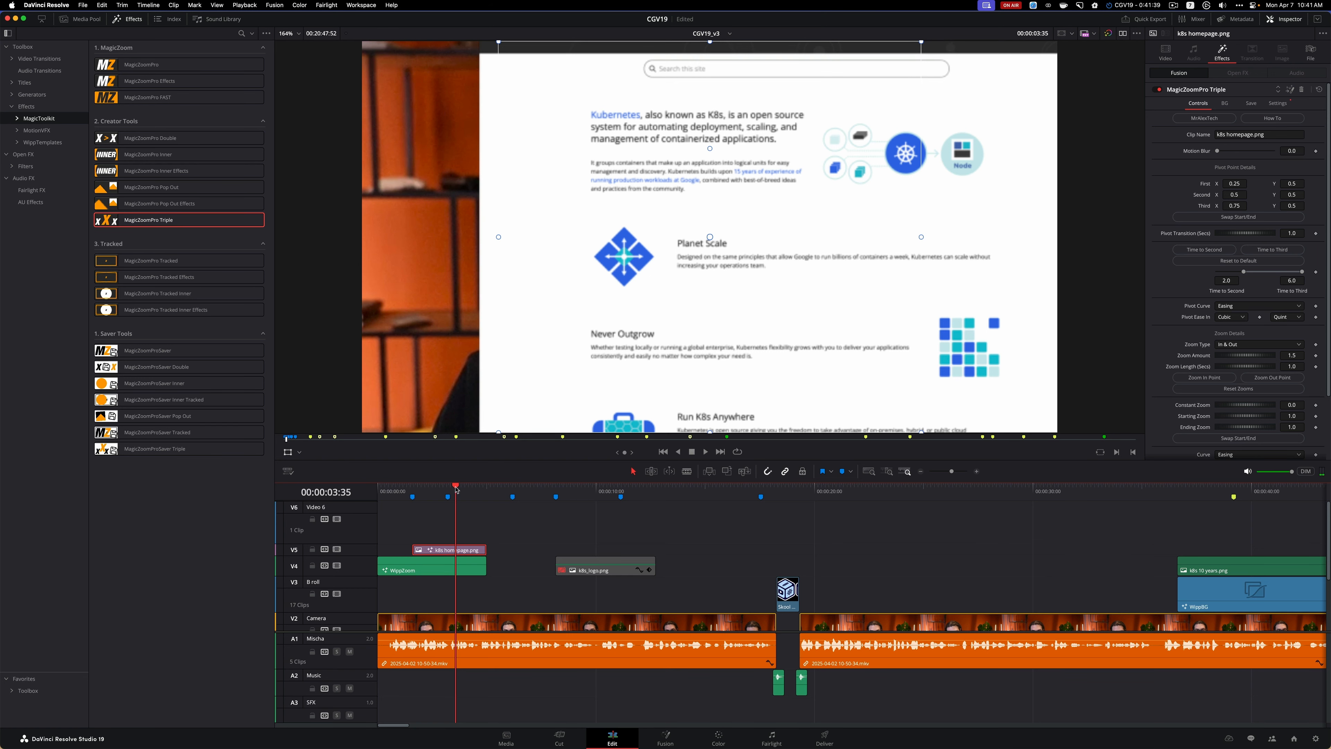
Try the k8s homepage.png clip at the very start of the timeline on V5 and play its zoom
left_click_drag(450, 551, 415, 550)
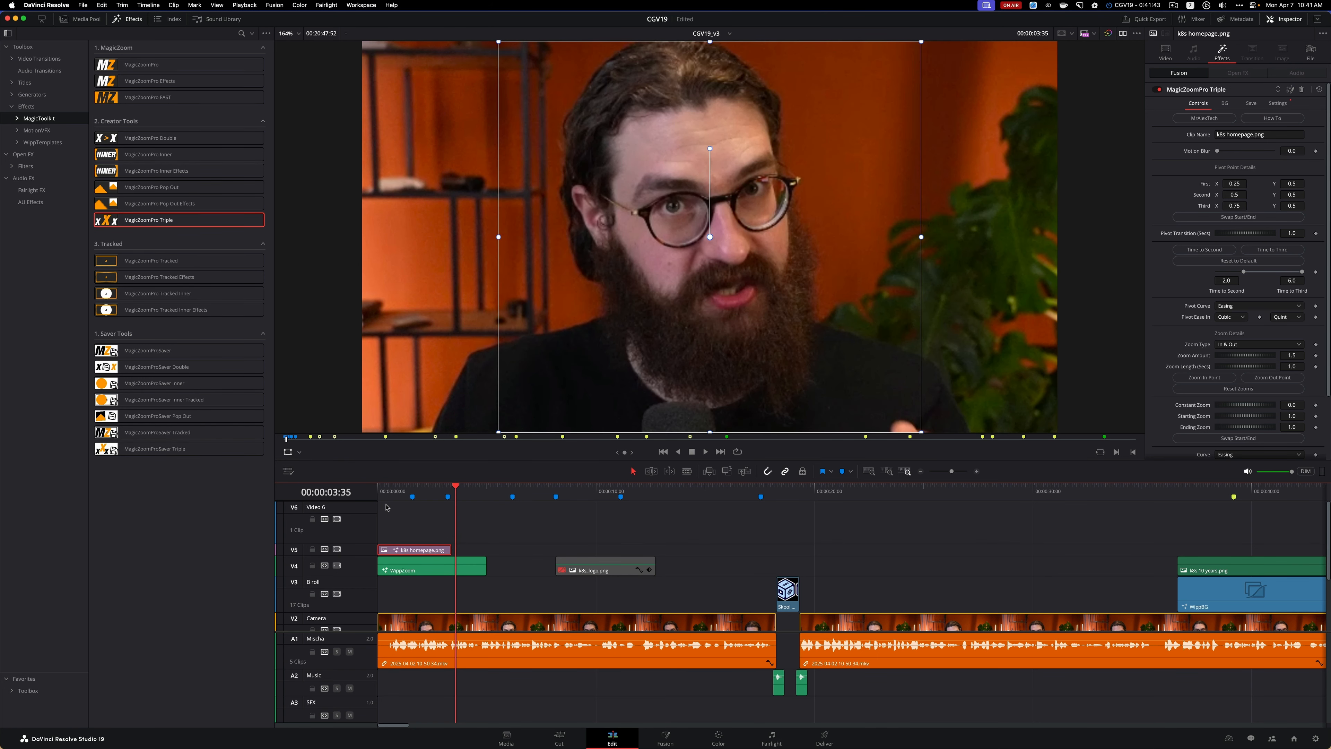
key("Home")
key("space")
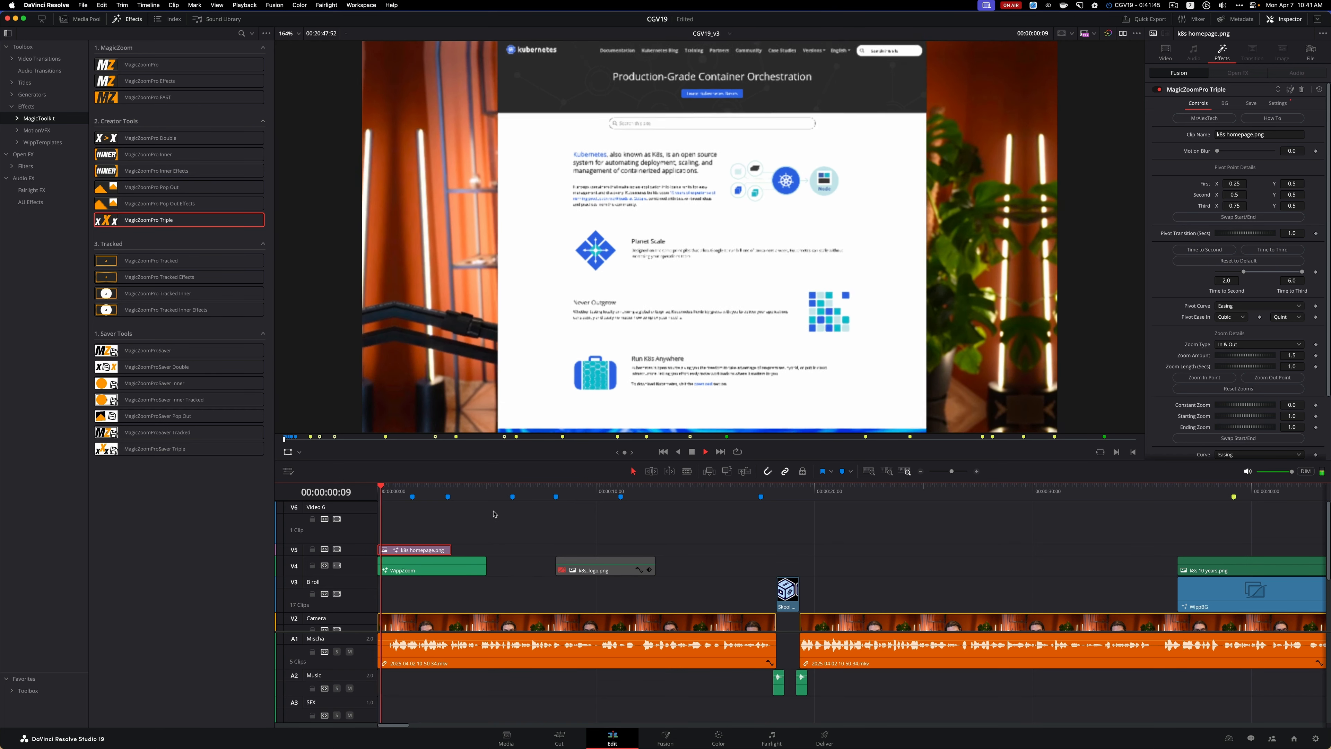
key("space")
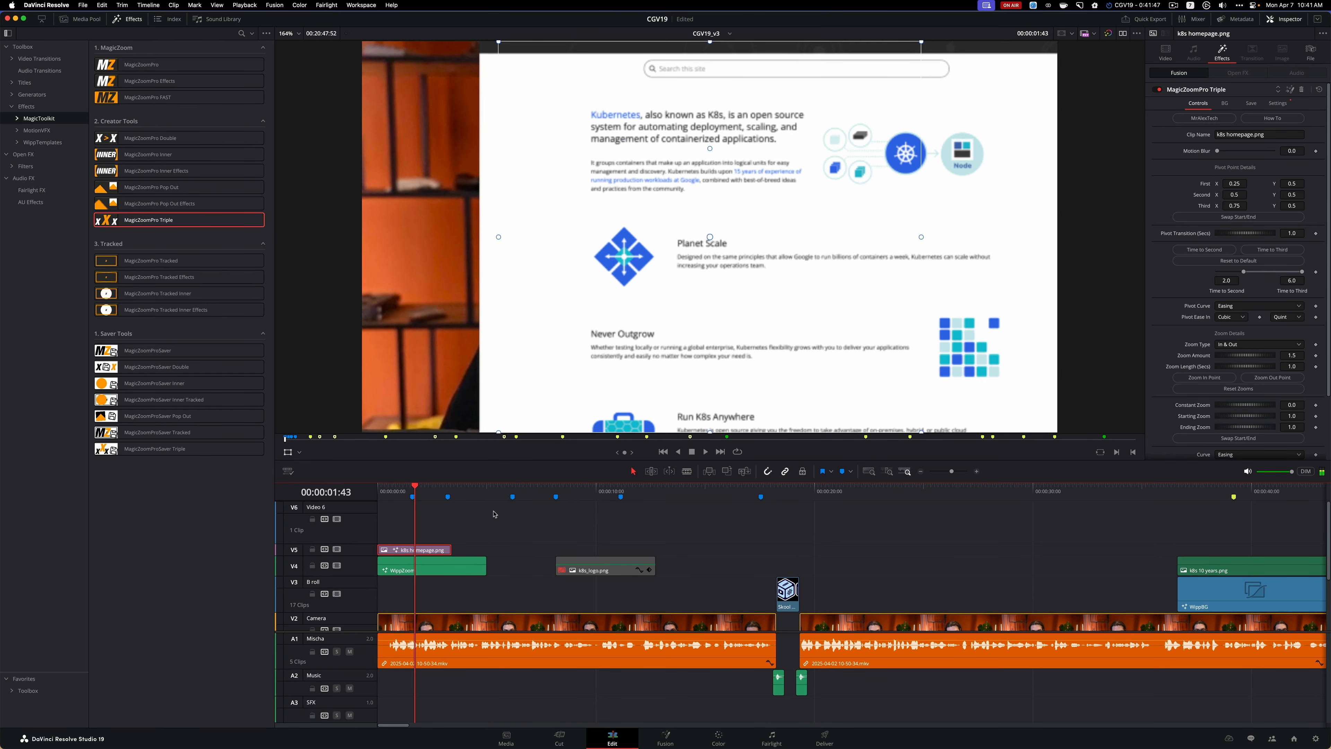
Move the k8s homepage.png clip on V5 to start just before the Kubernetes logo marker and play the intro to check its timing
left_click_drag(432, 552, 461, 555)
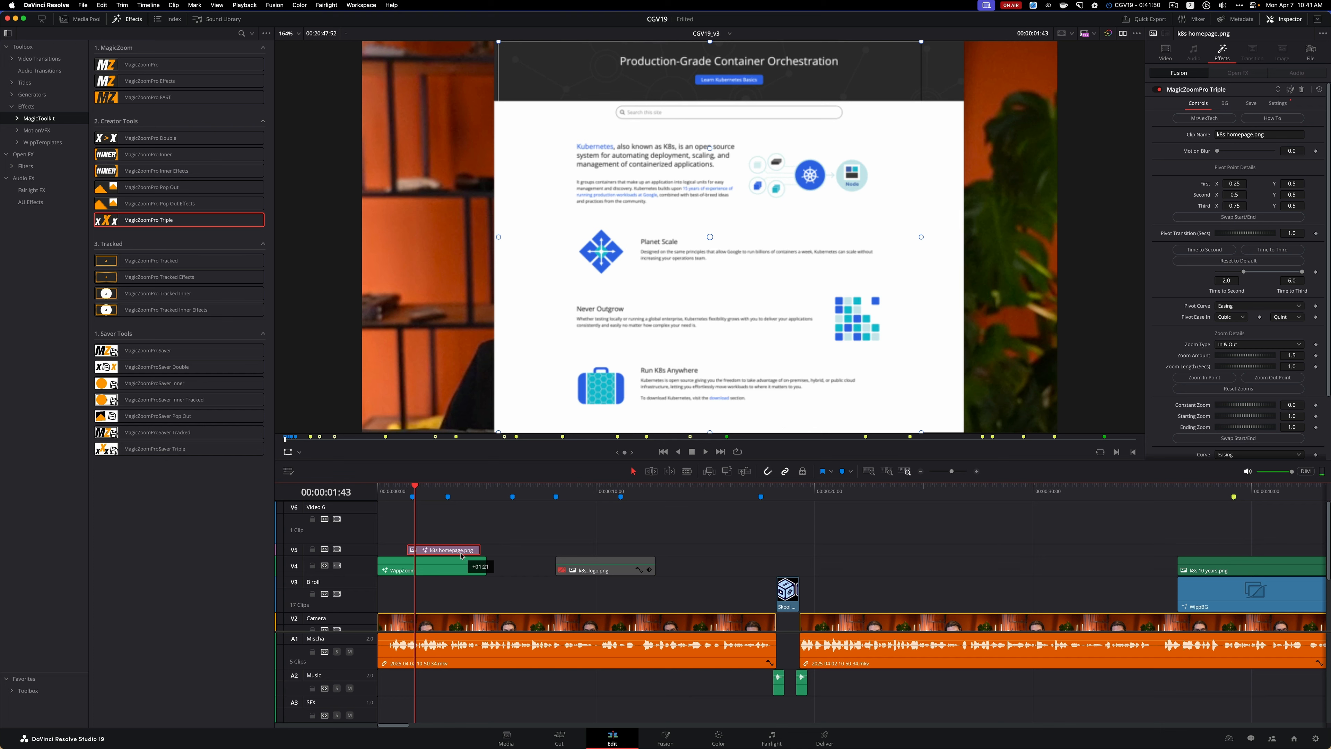
left_click(382, 496)
key("space")
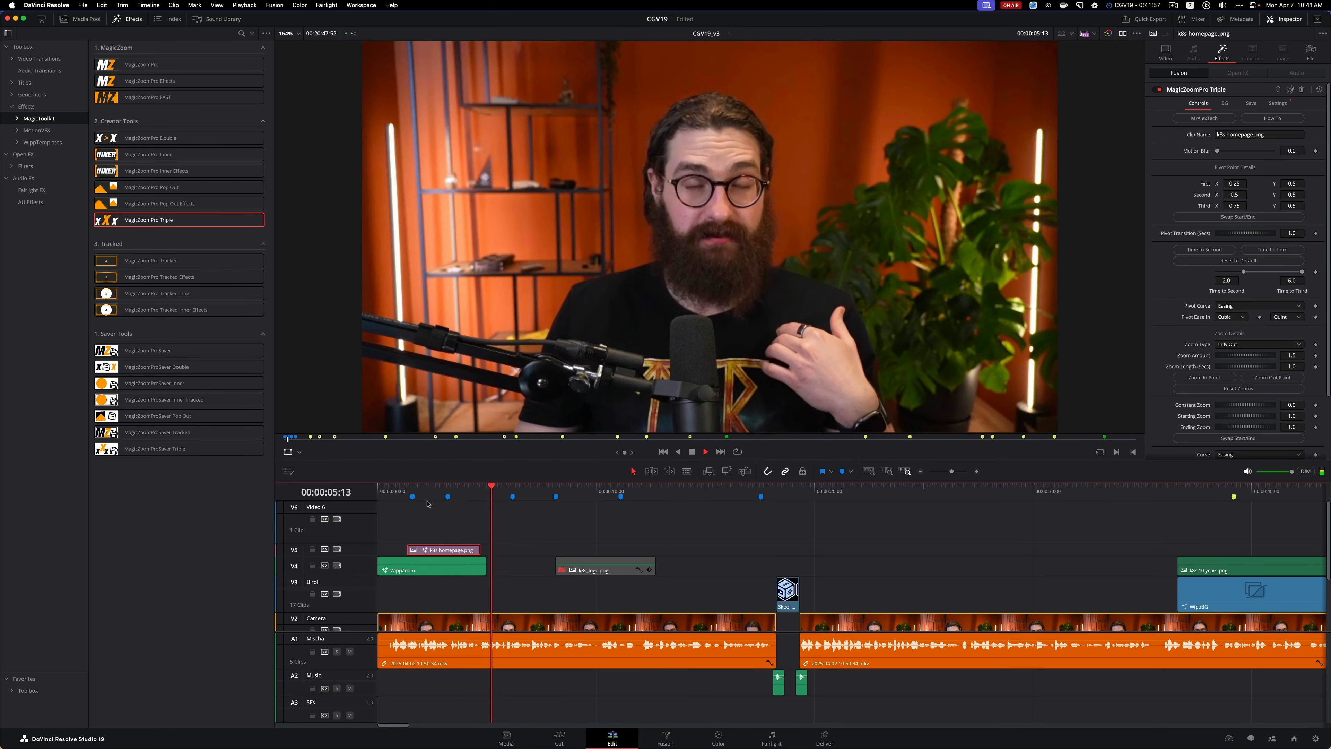
key("space")
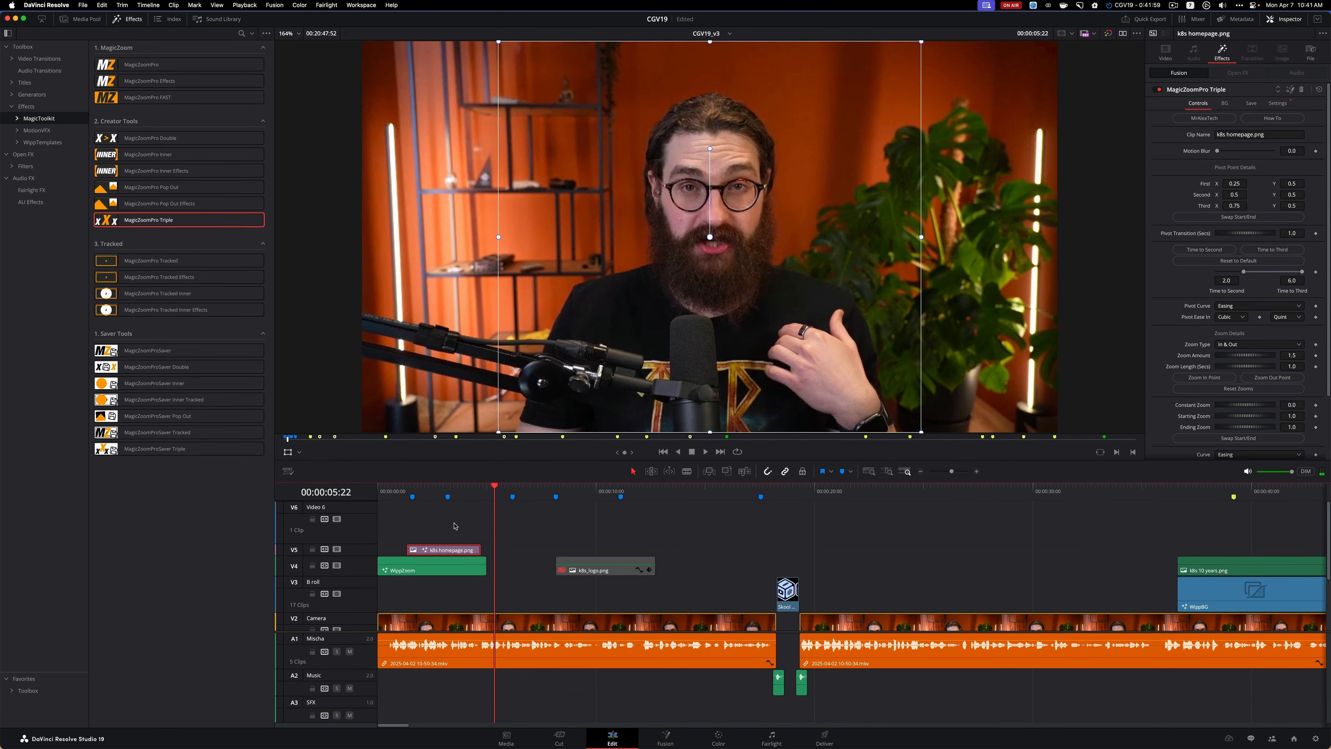
Move the k8s homepage.png clip up to V6, place the favorite WippBG generator beneath it on V5 with matching starts, and preview the result
left_click(439, 492)
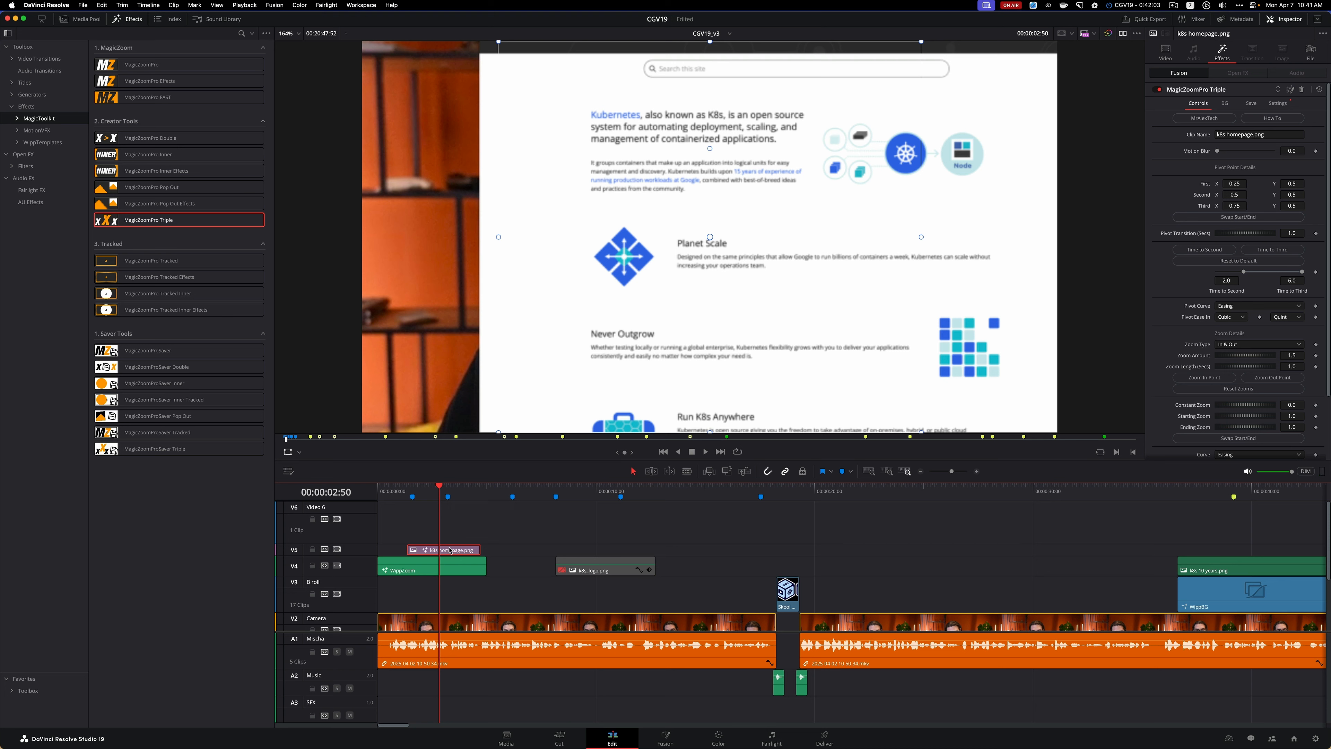
left_click_drag(450, 549, 449, 541)
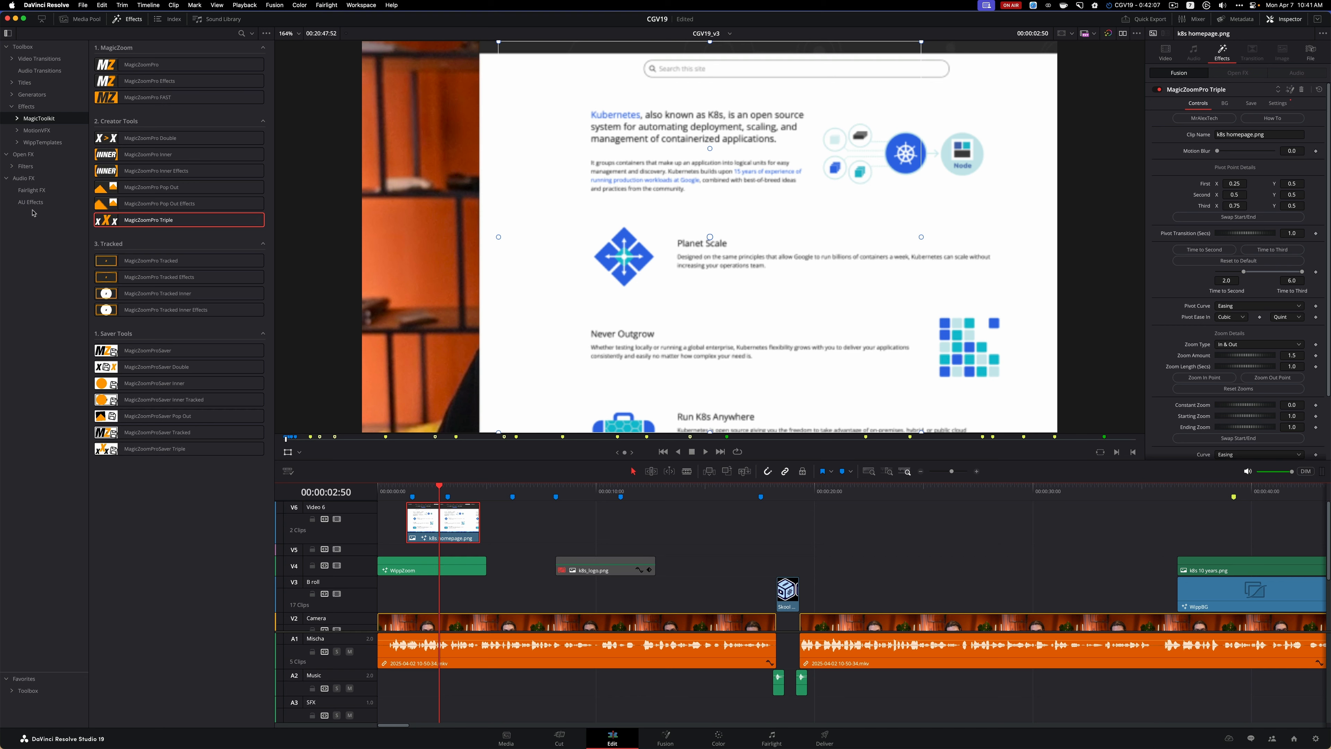
left_click(24, 679)
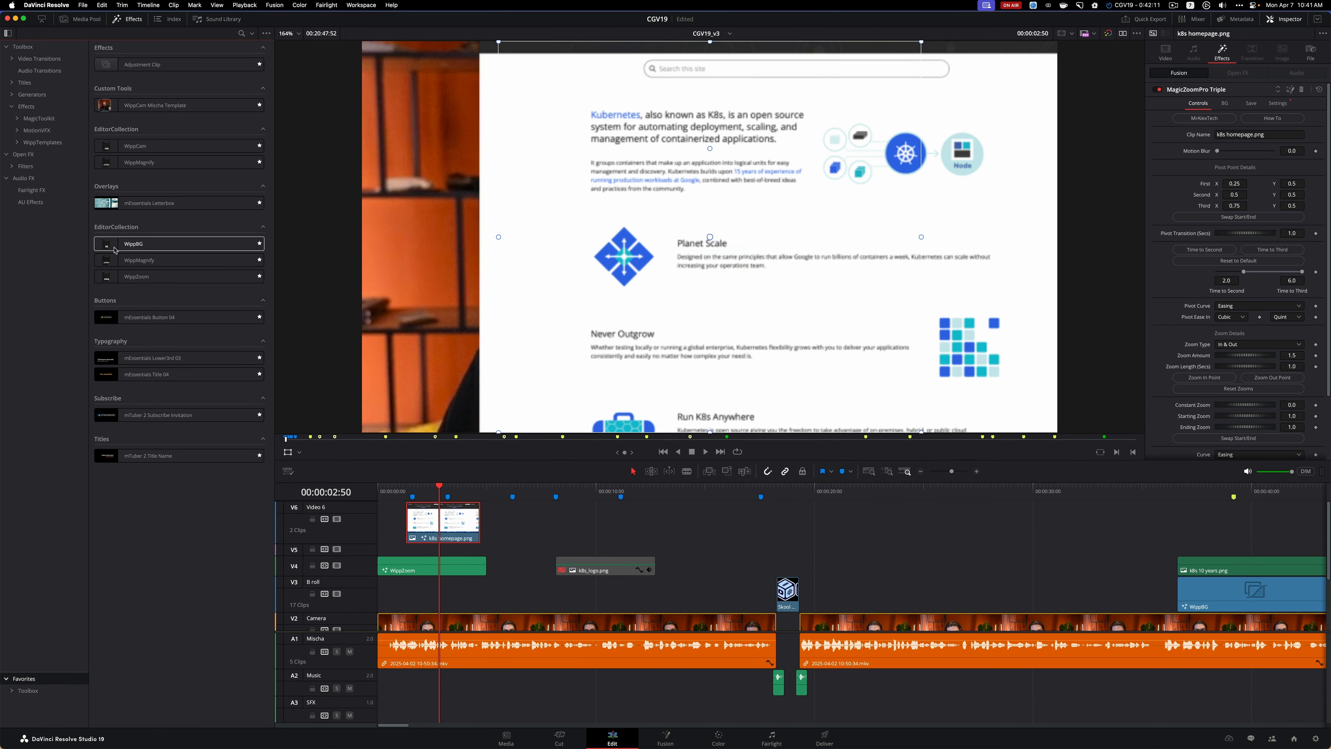
left_click_drag(114, 244, 408, 557)
key("Up")
key("space")
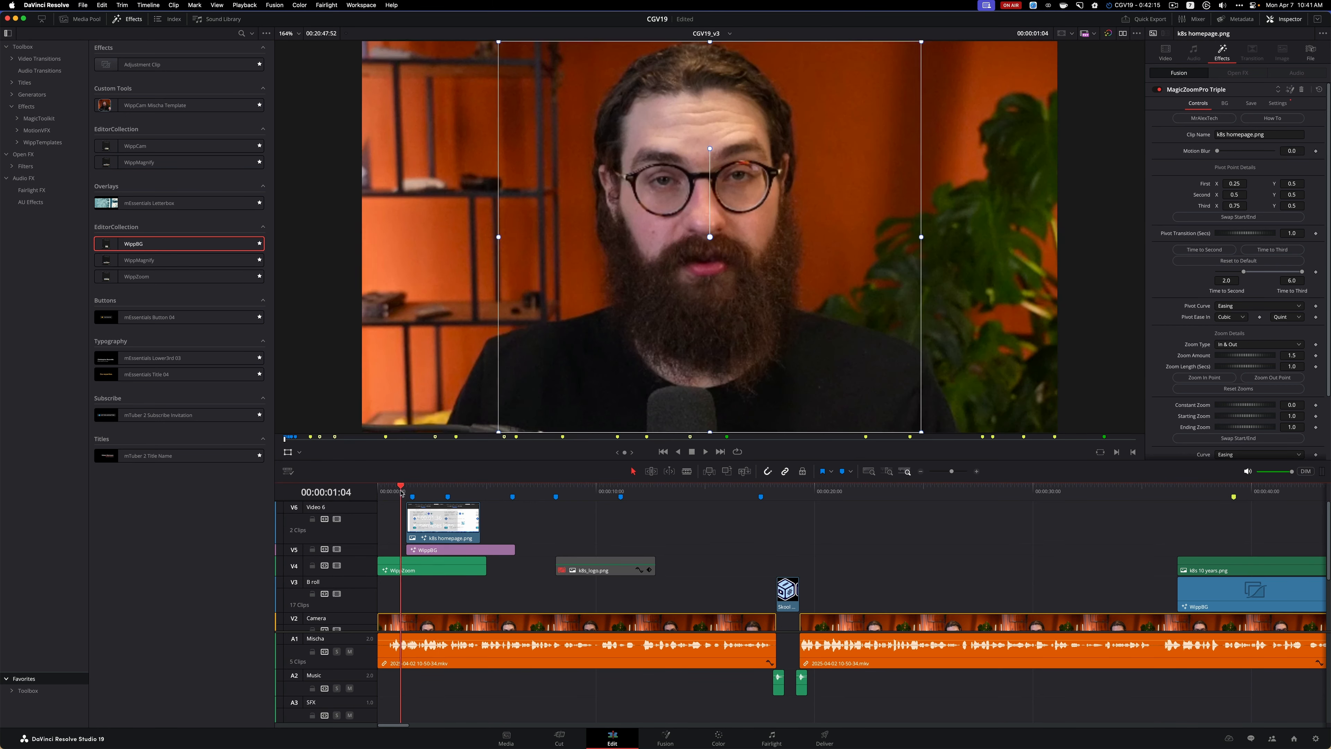
key("space")
Show the Fusion overlay for the k8s homepage.png clip in the viewer and set its MagicZoomPro Triple Pivot Transition to about 0.565 seconds
left_click(474, 519)
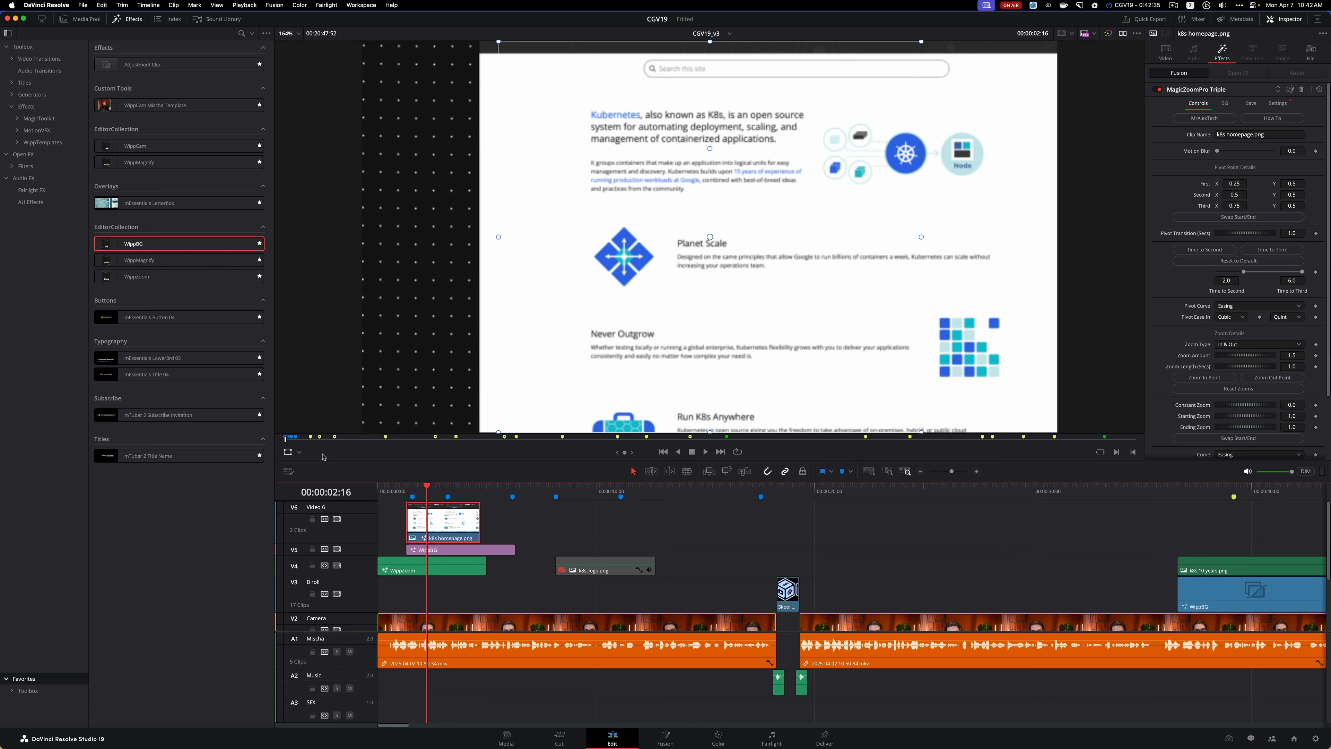
left_click(299, 452)
left_click(309, 510)
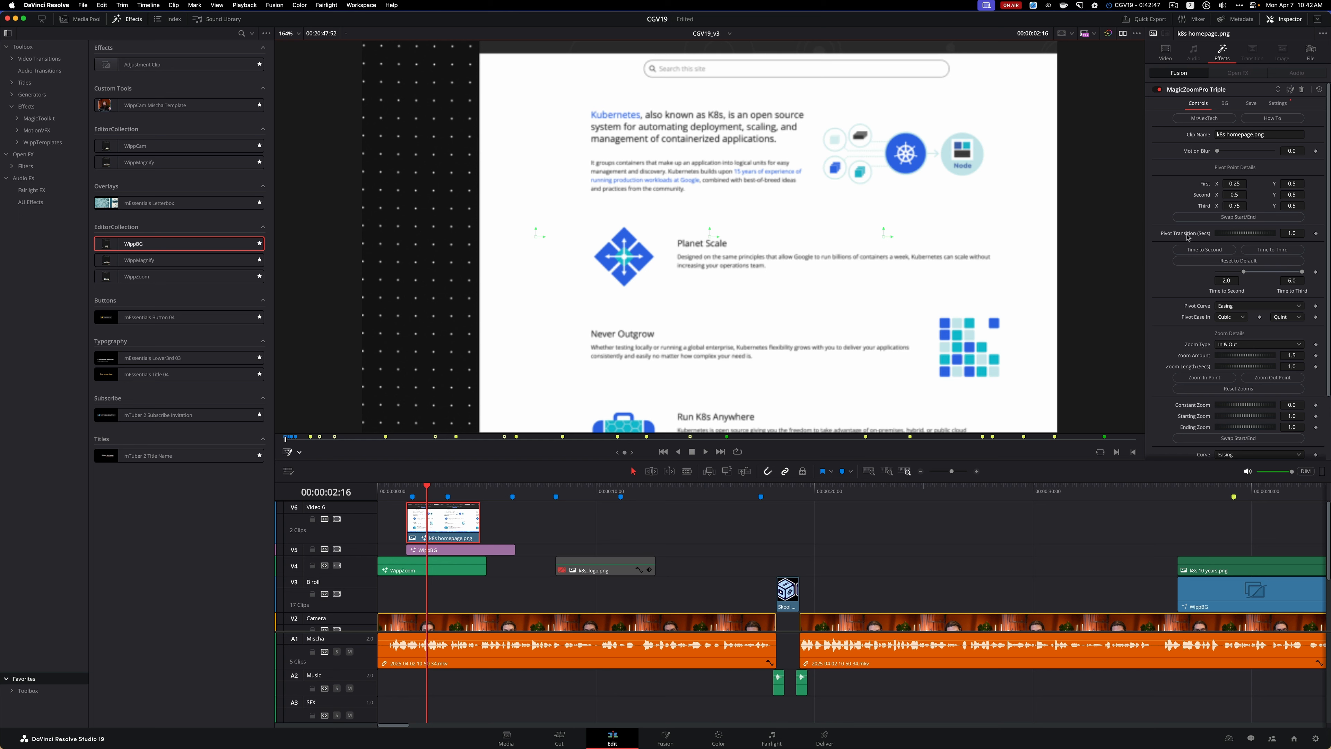
scroll(1174, 238, "down", 2)
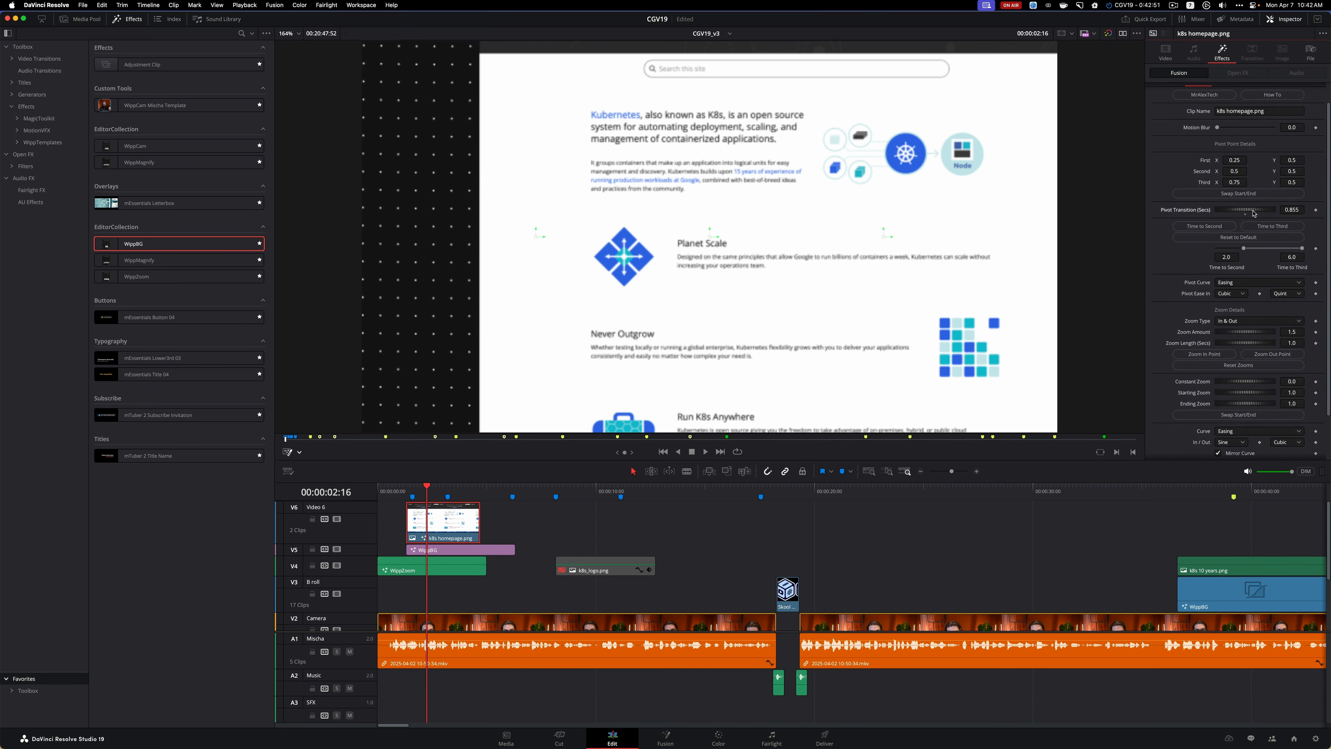
left_click_drag(1257, 215, 1250, 212)
scroll(1153, 244, "down", 1)
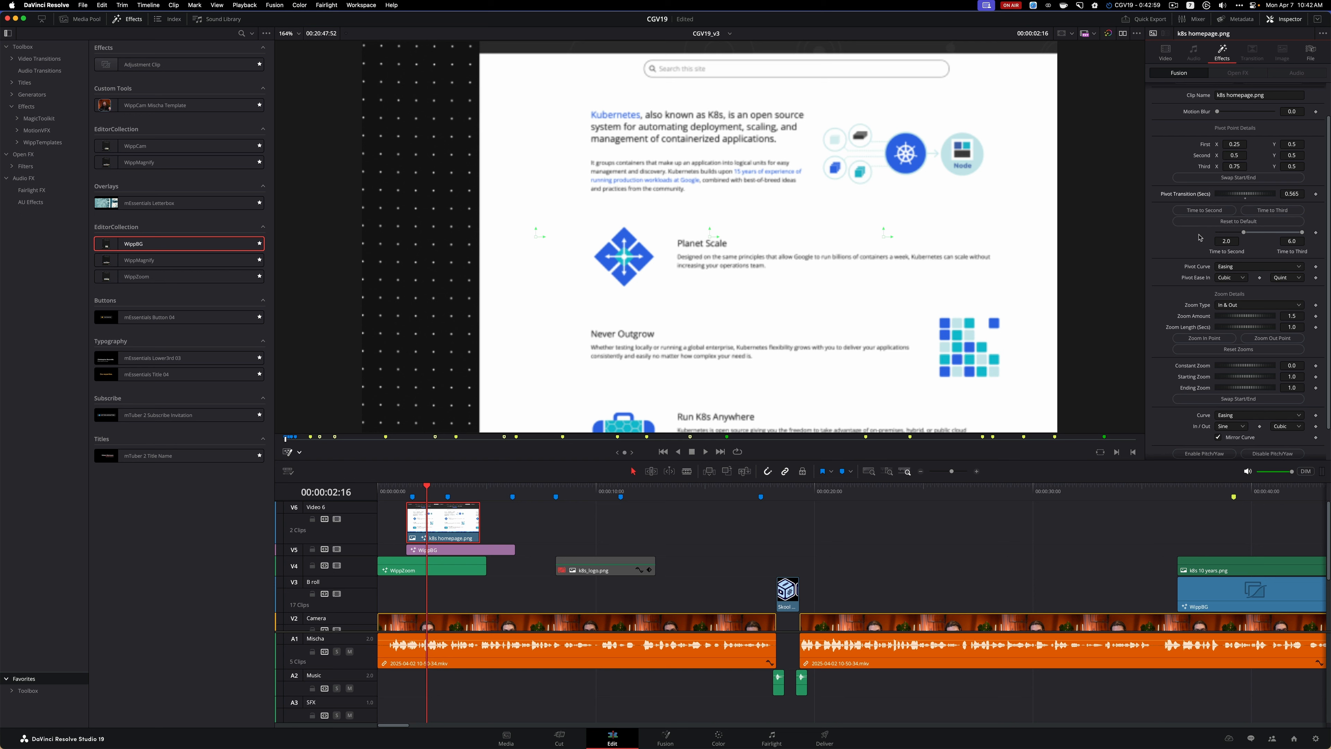
scroll(1208, 223, "up", 2)
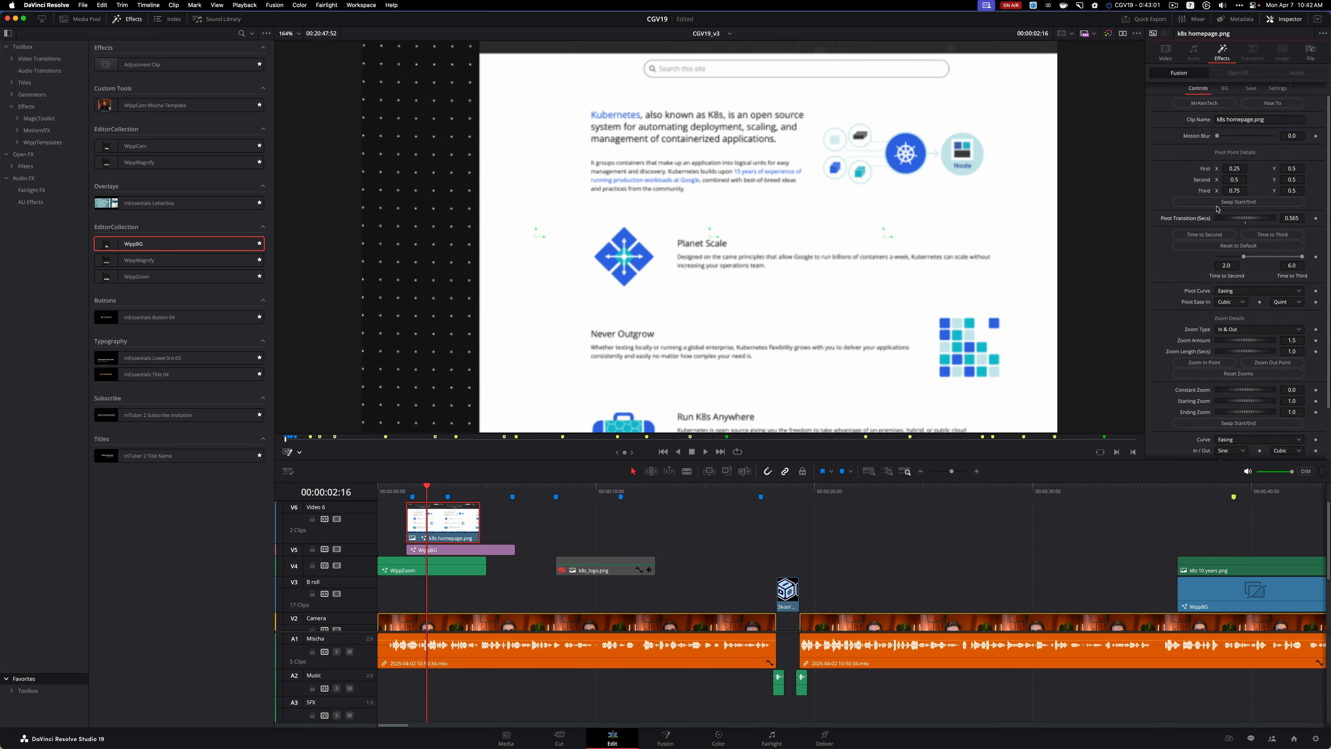
scroll(1217, 209, "down", 2)
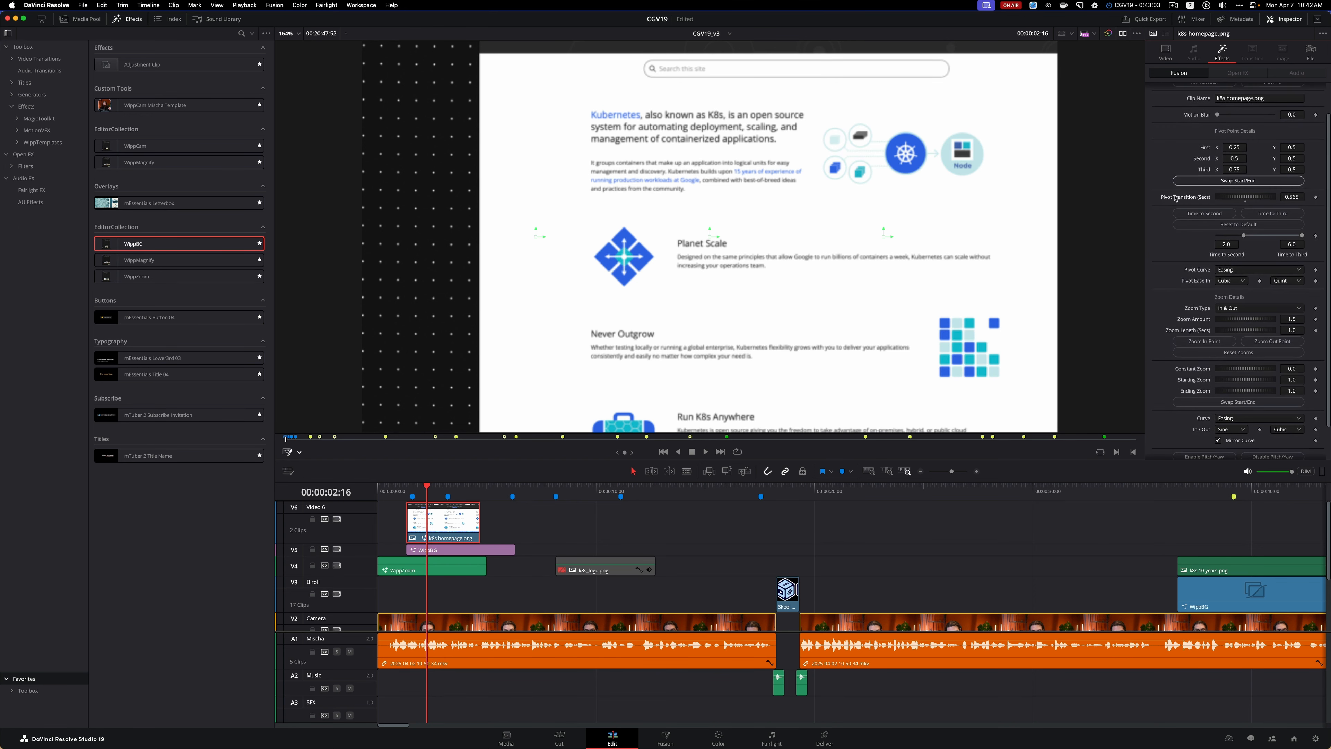
scroll(1176, 198, "down", 3)
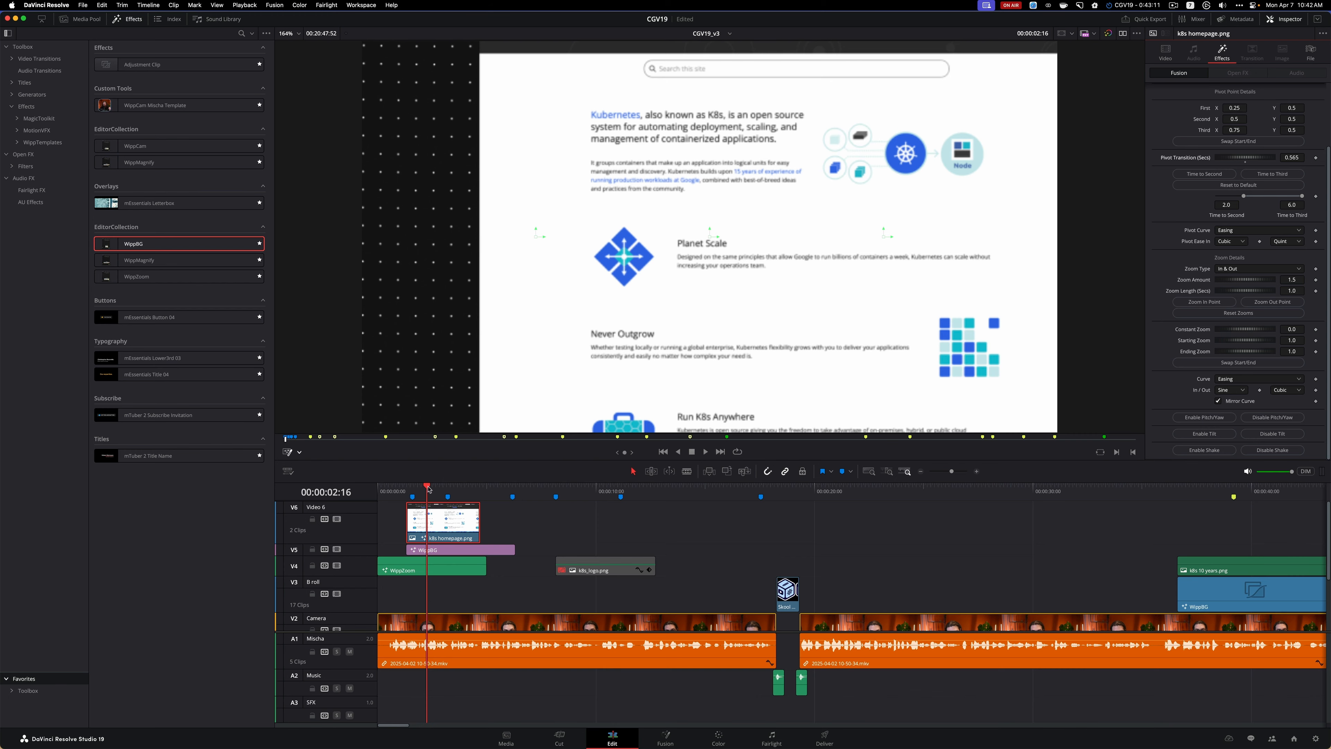
Play the homepage section twice from the clip's start to review the shortened pivot transition over the dotted background
left_click(406, 488)
key("space")
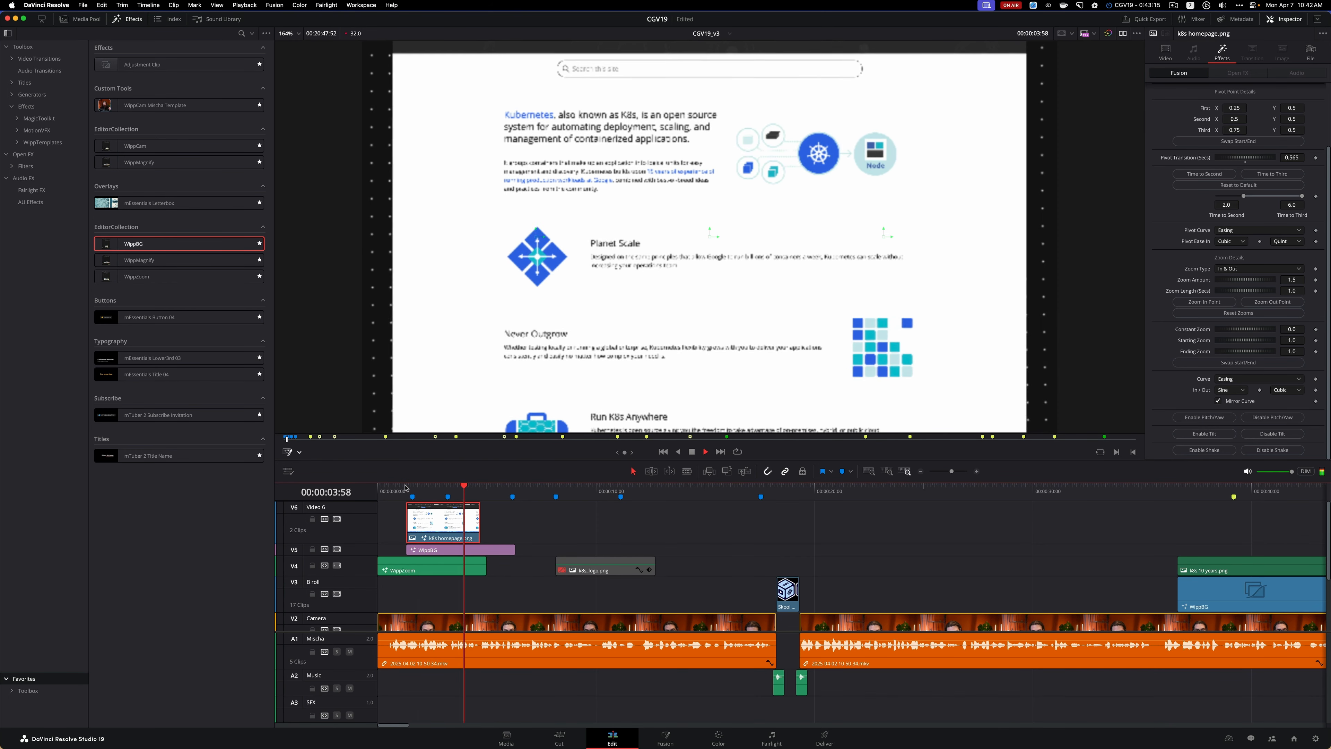
key("space")
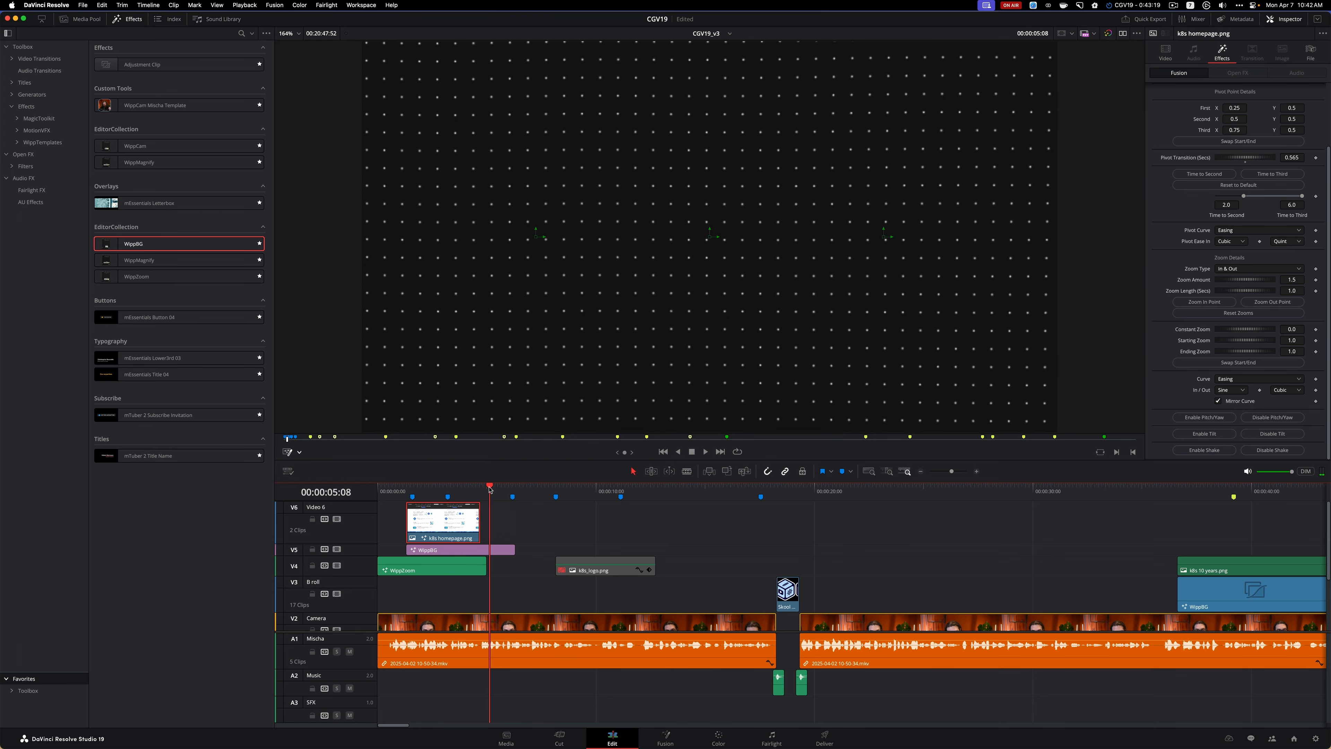
left_click(406, 488)
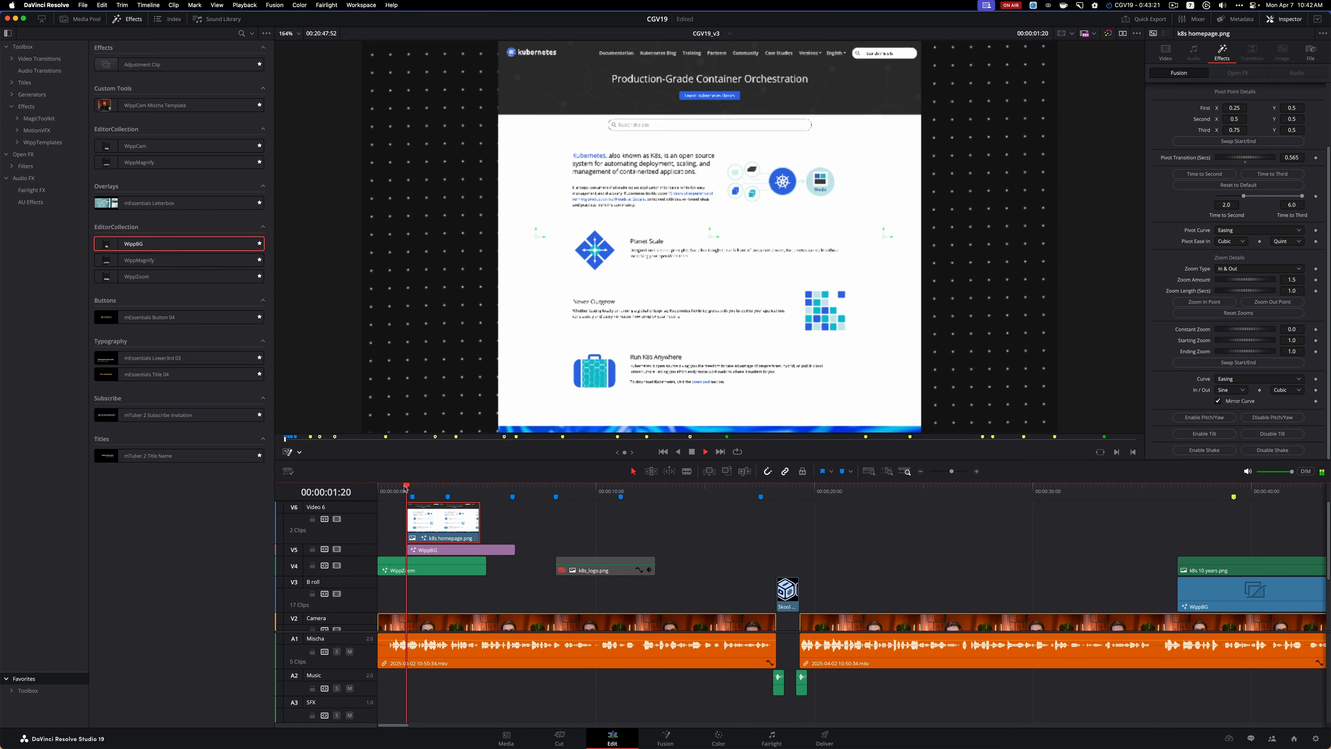
key("space")
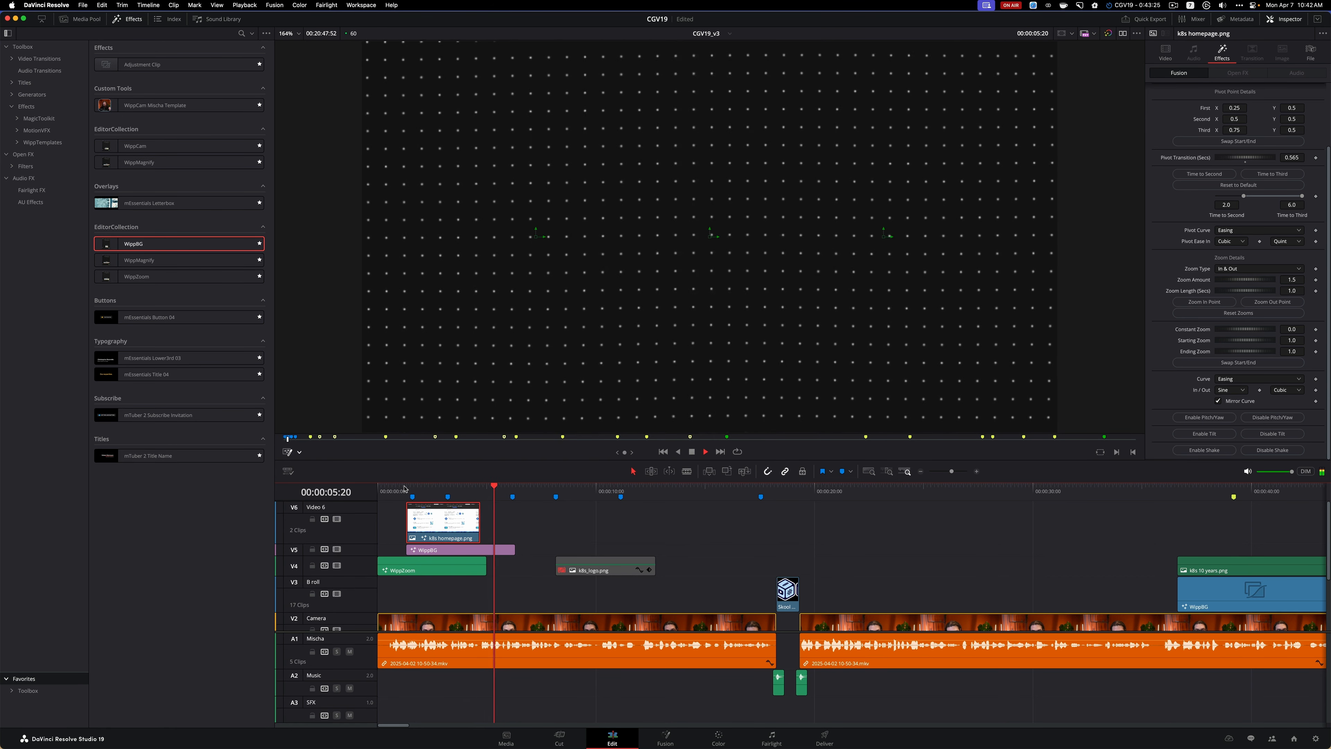
key("space")
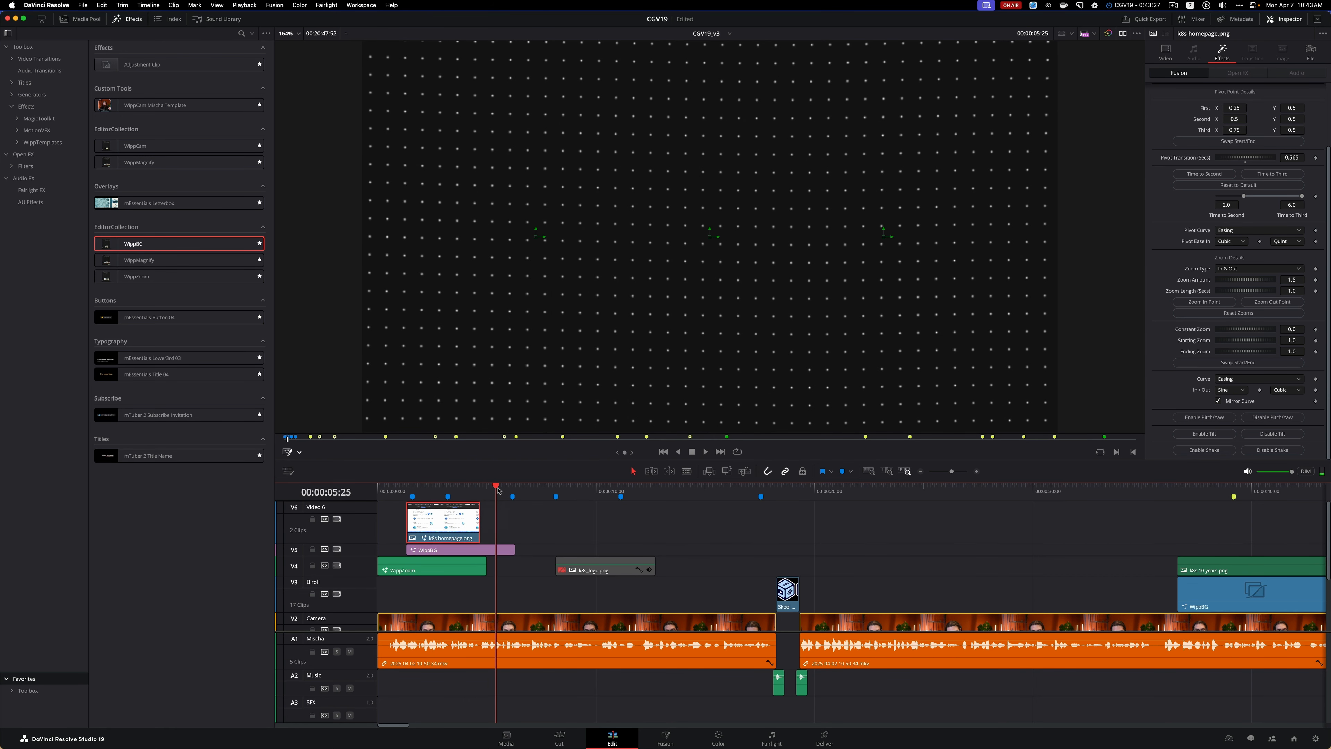
Trim the end of the WippBG clip on V5 to match the end of the k8s homepage.png clip
left_click(493, 549)
left_click_drag(514, 549, 480, 550)
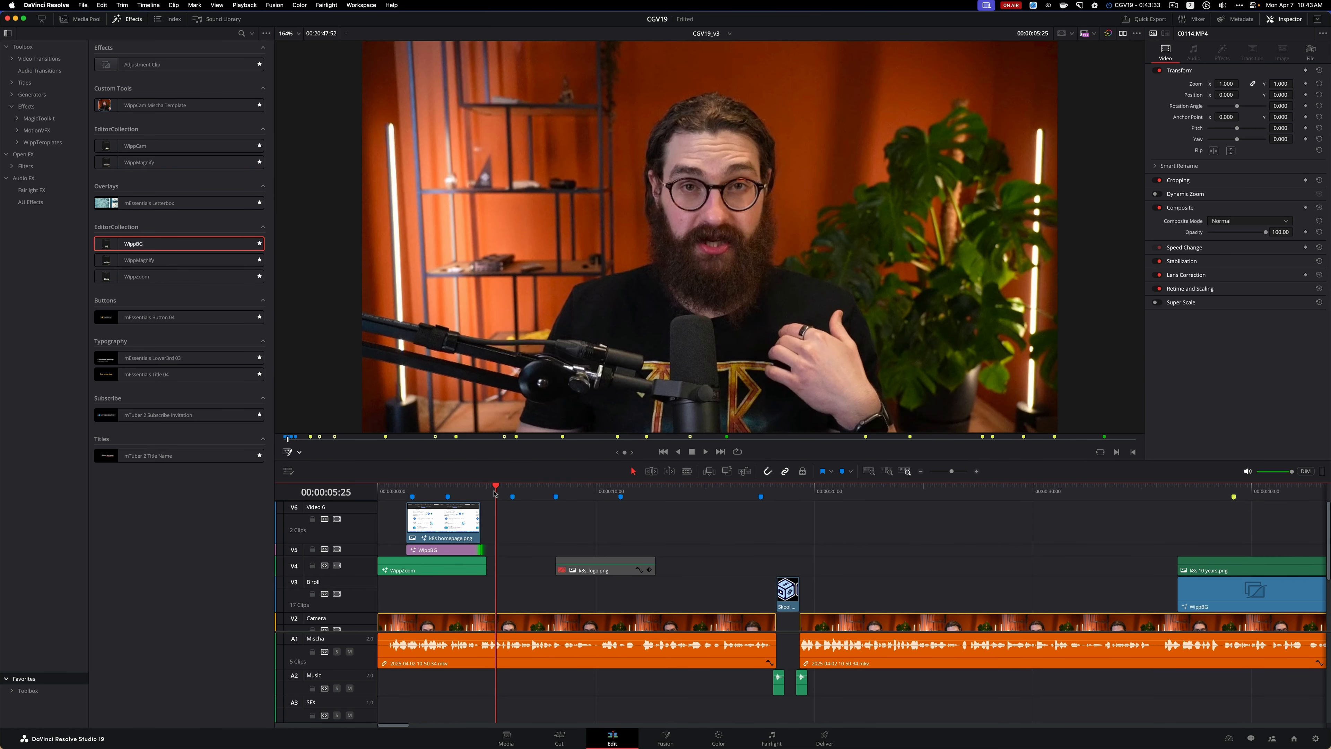
left_click_drag(497, 488, 435, 493)
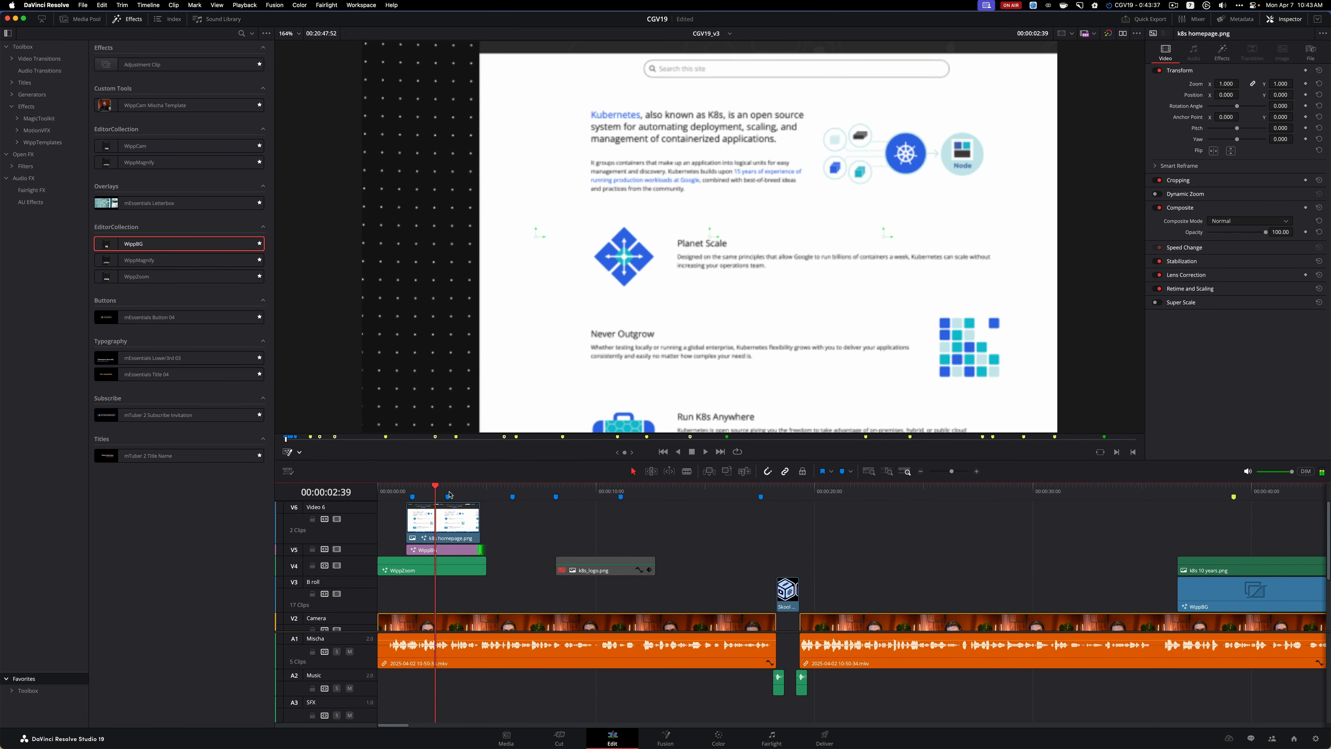
Play from the Kubernetes logo marker through the end of the homepage image to review the cut back to the camera
left_click(428, 530)
mouse_move(513, 501)
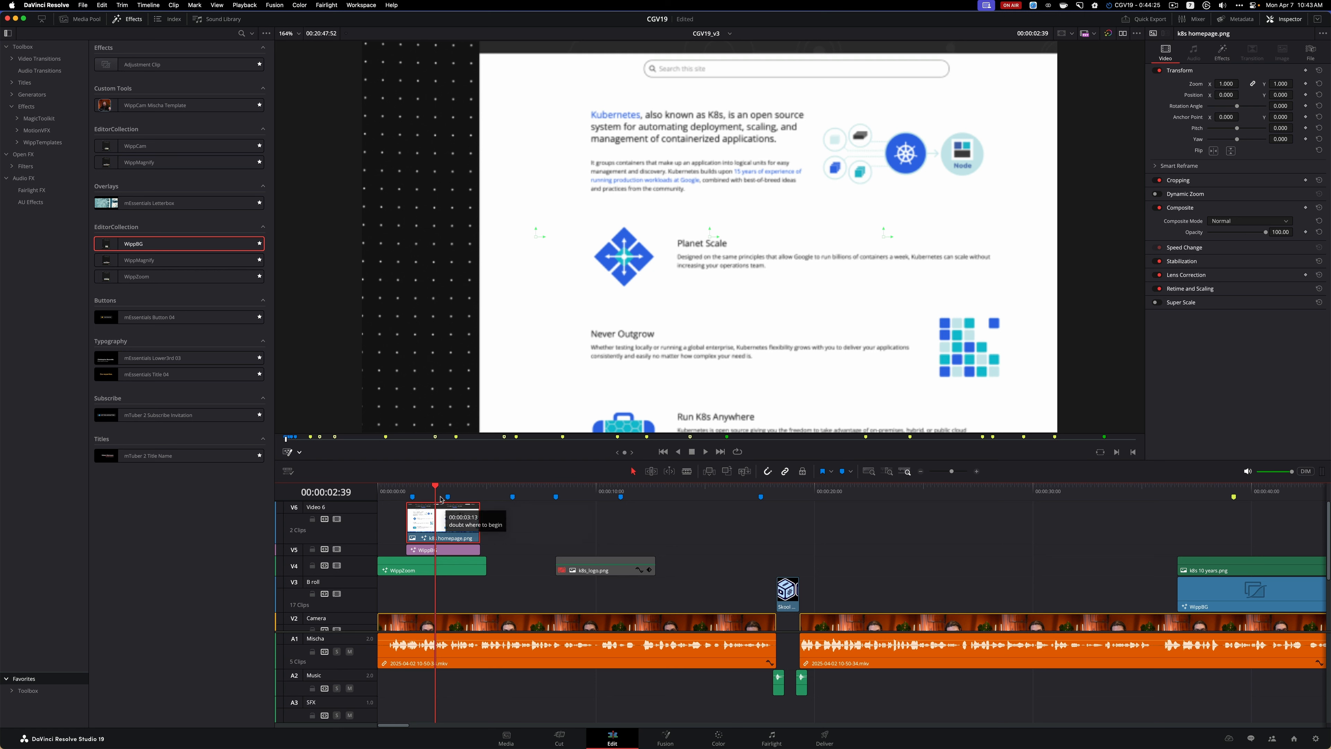
left_click_drag(436, 487, 412, 488)
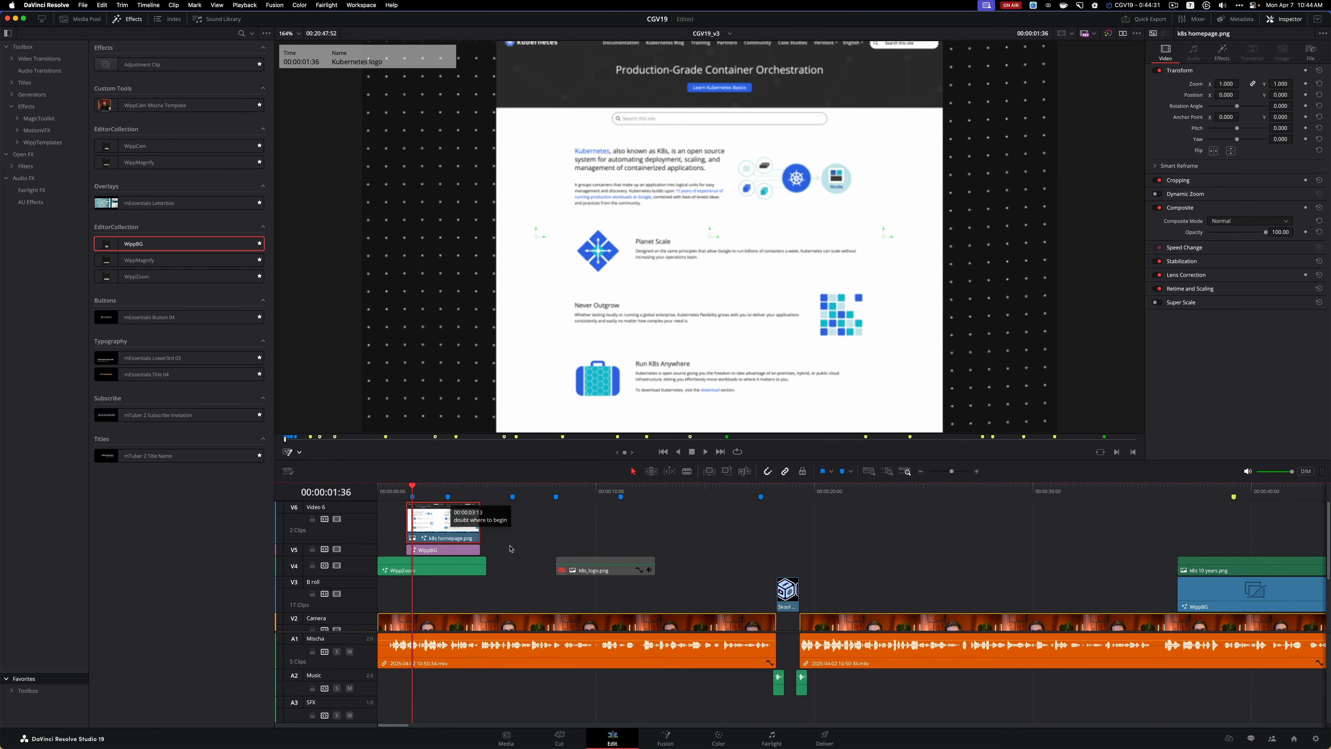
key("space")
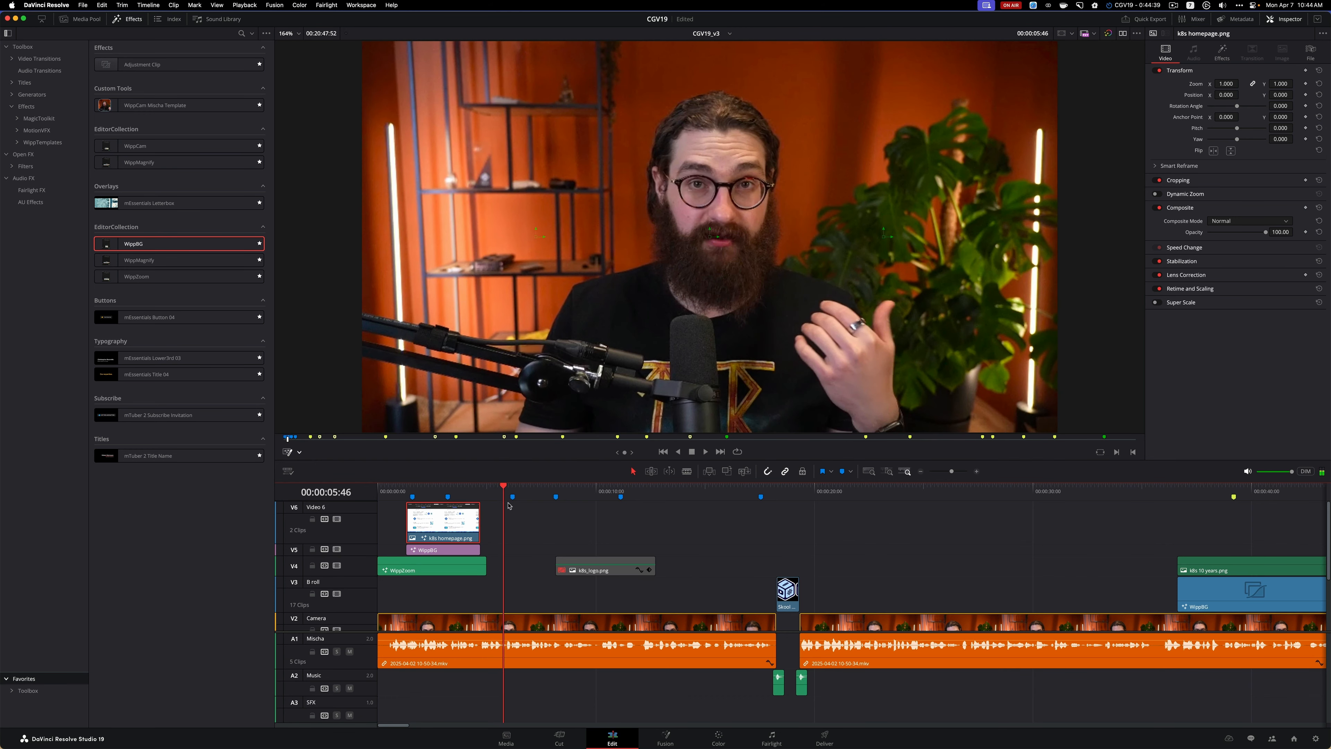
Trim the end of the WippZoom clip on V4 to match the WippBG clip's end and play across the cut to check it
left_click(482, 568)
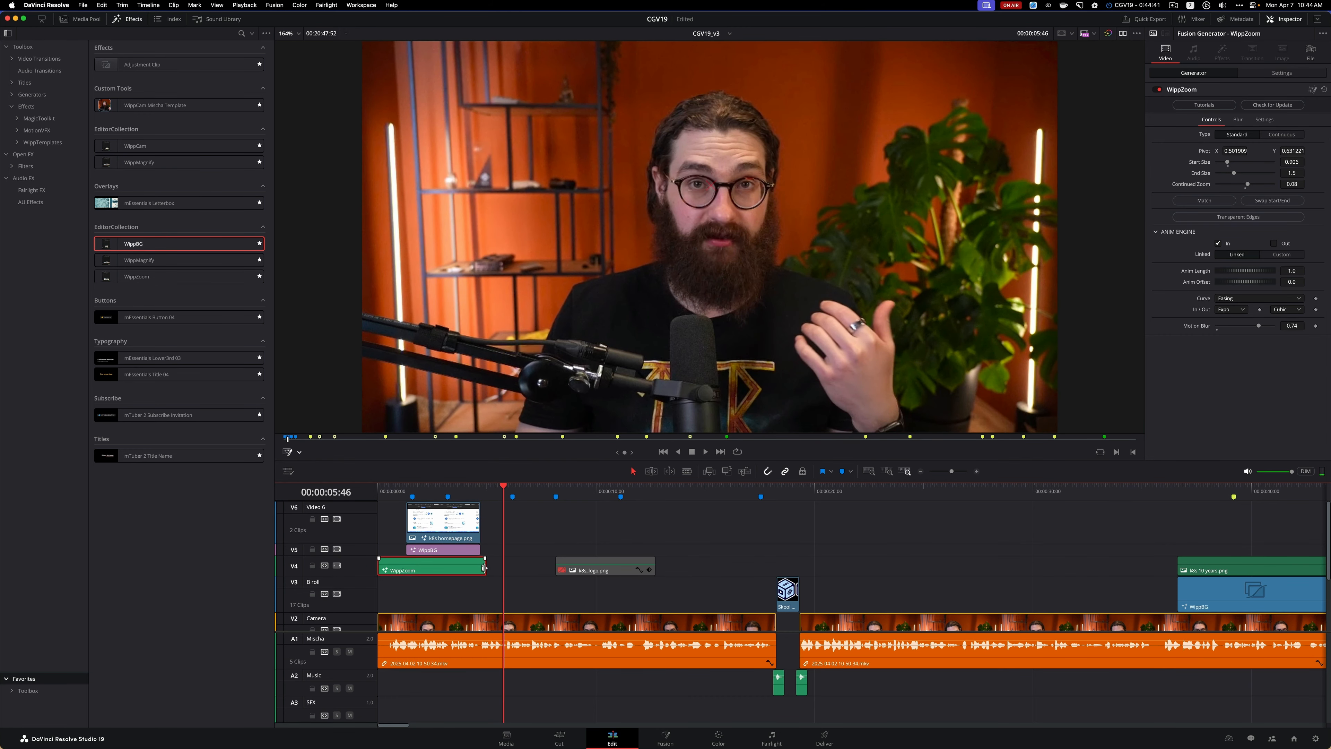
left_click_drag(483, 567, 477, 563)
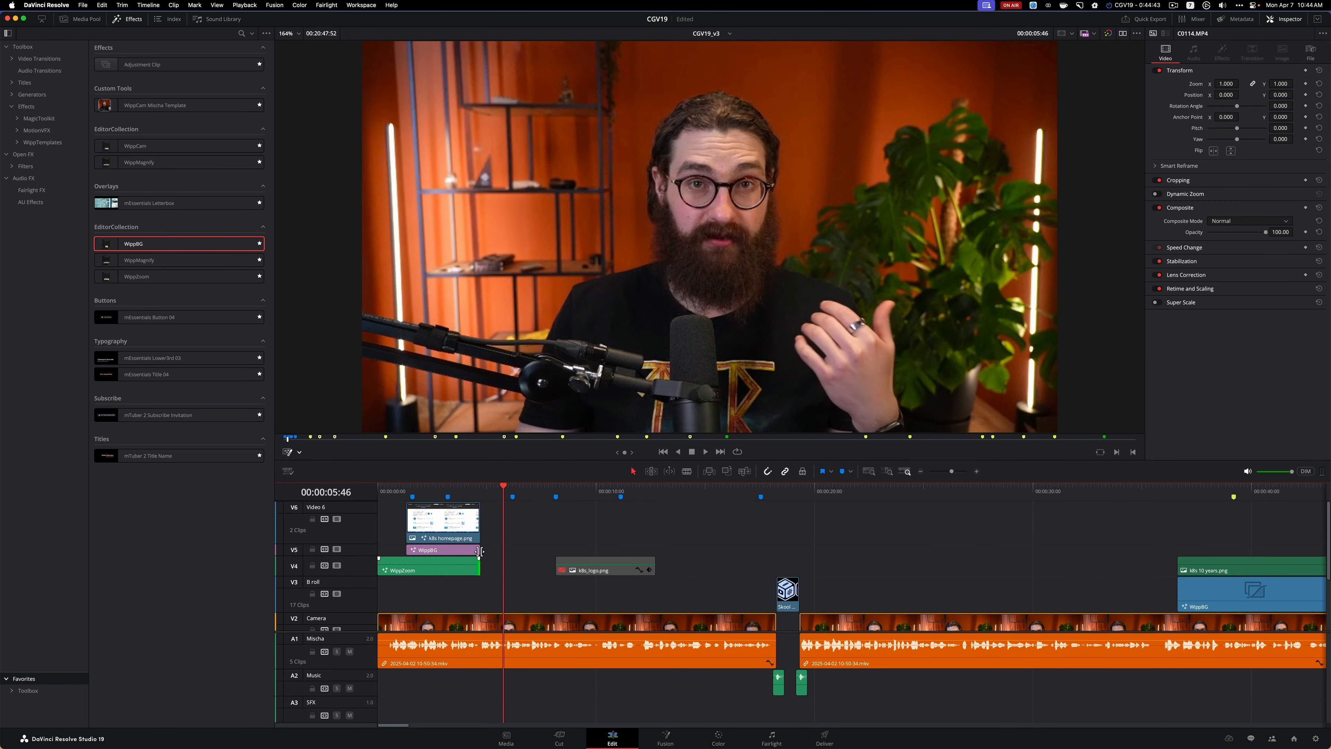
left_click(464, 490)
key("space")
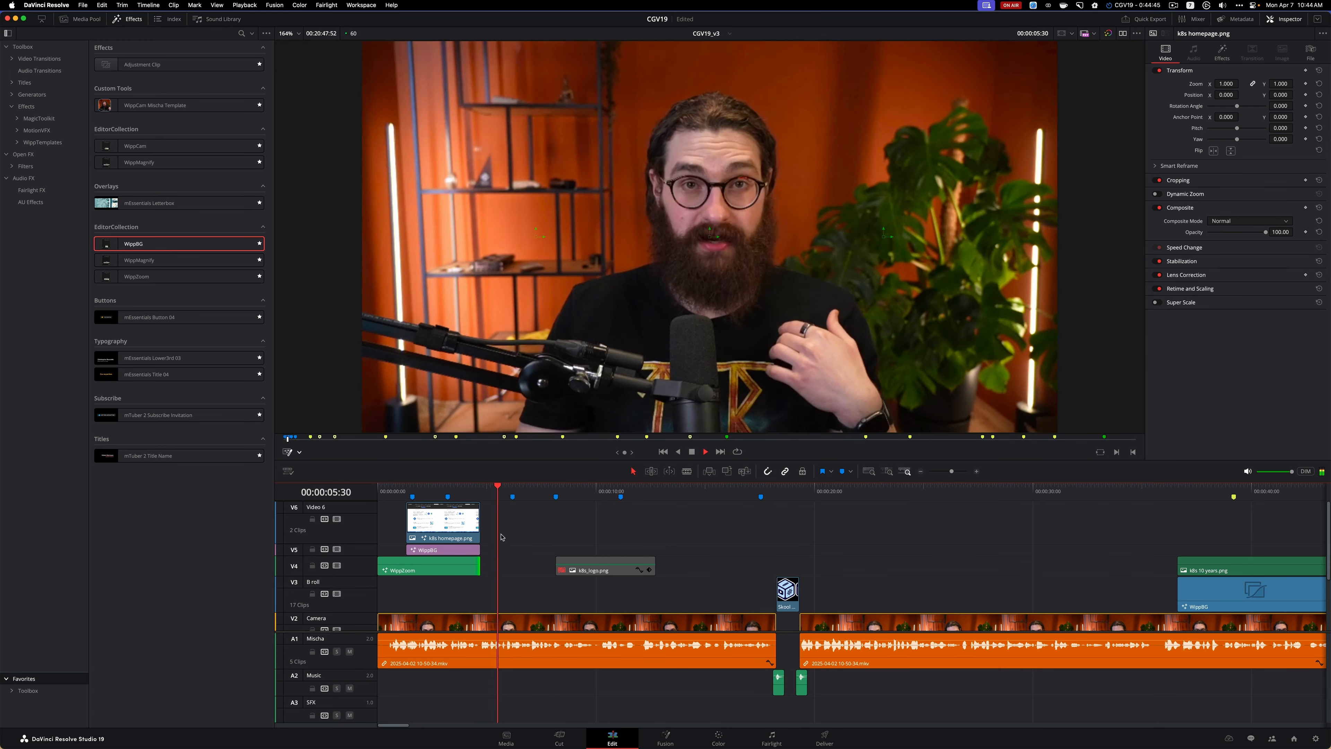
key("space")
Add a WippSubtitle title from the WippTemplates collection to V5 at 00:00:07:13
key("space")
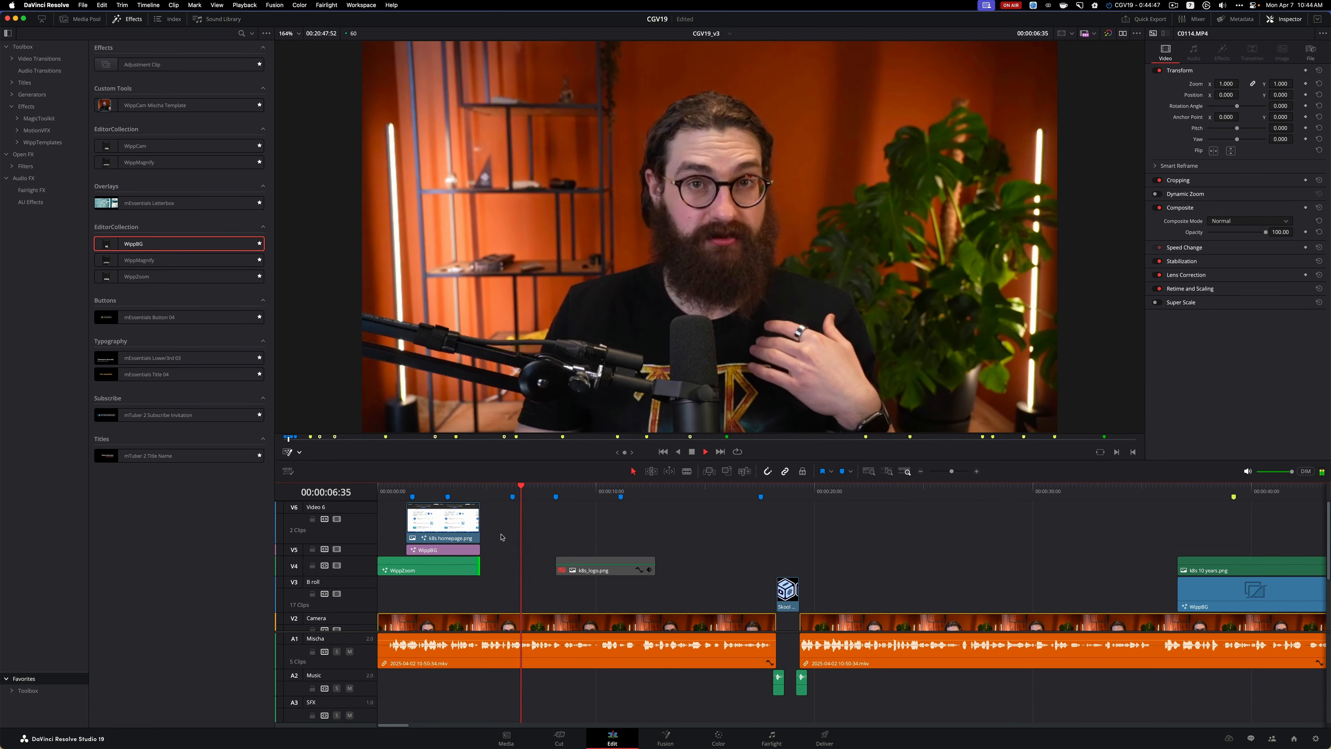
key("space")
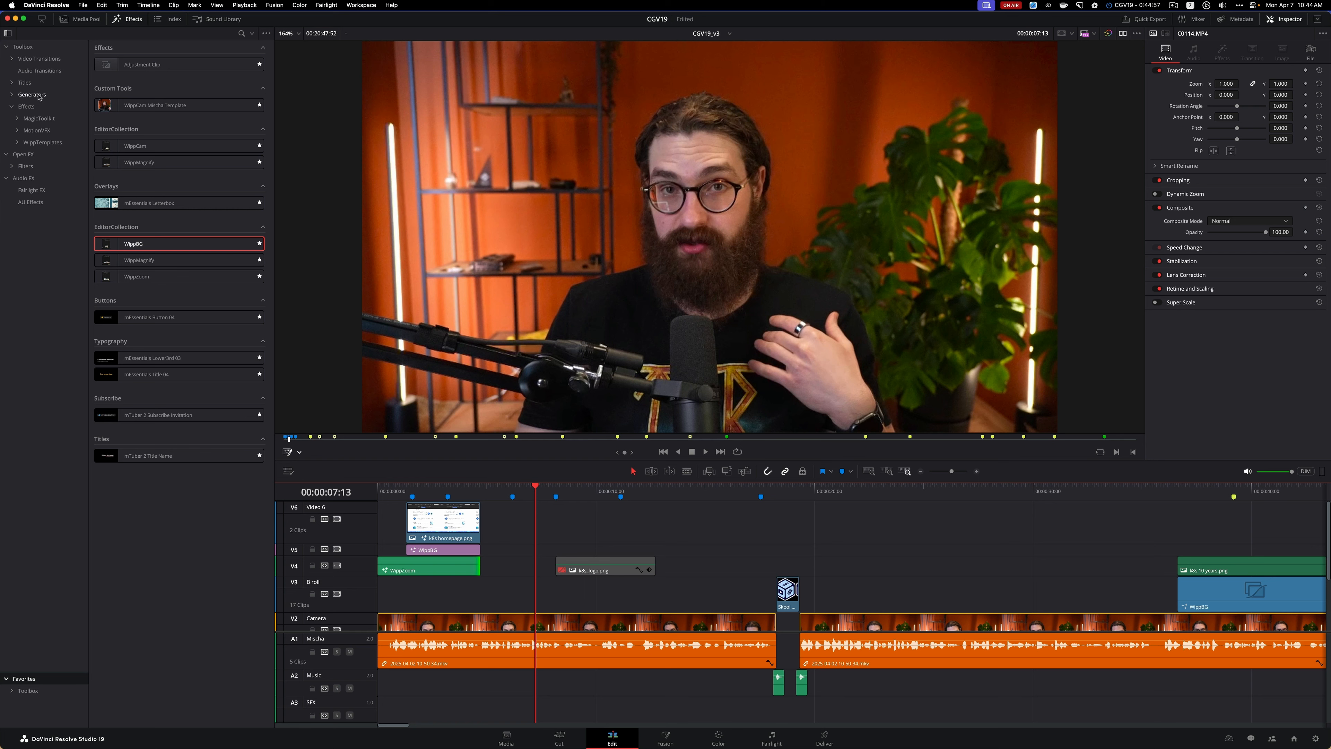
left_click(30, 87)
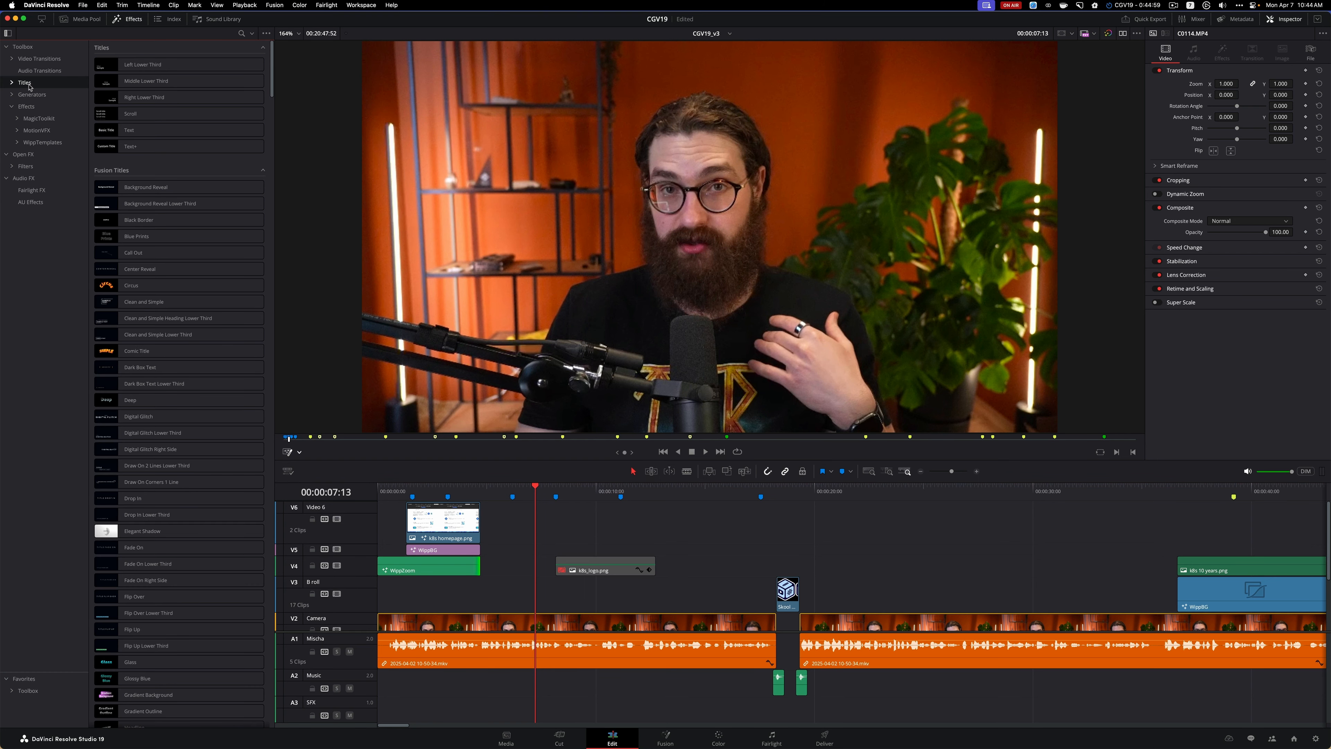
left_click(12, 85)
left_click(42, 106)
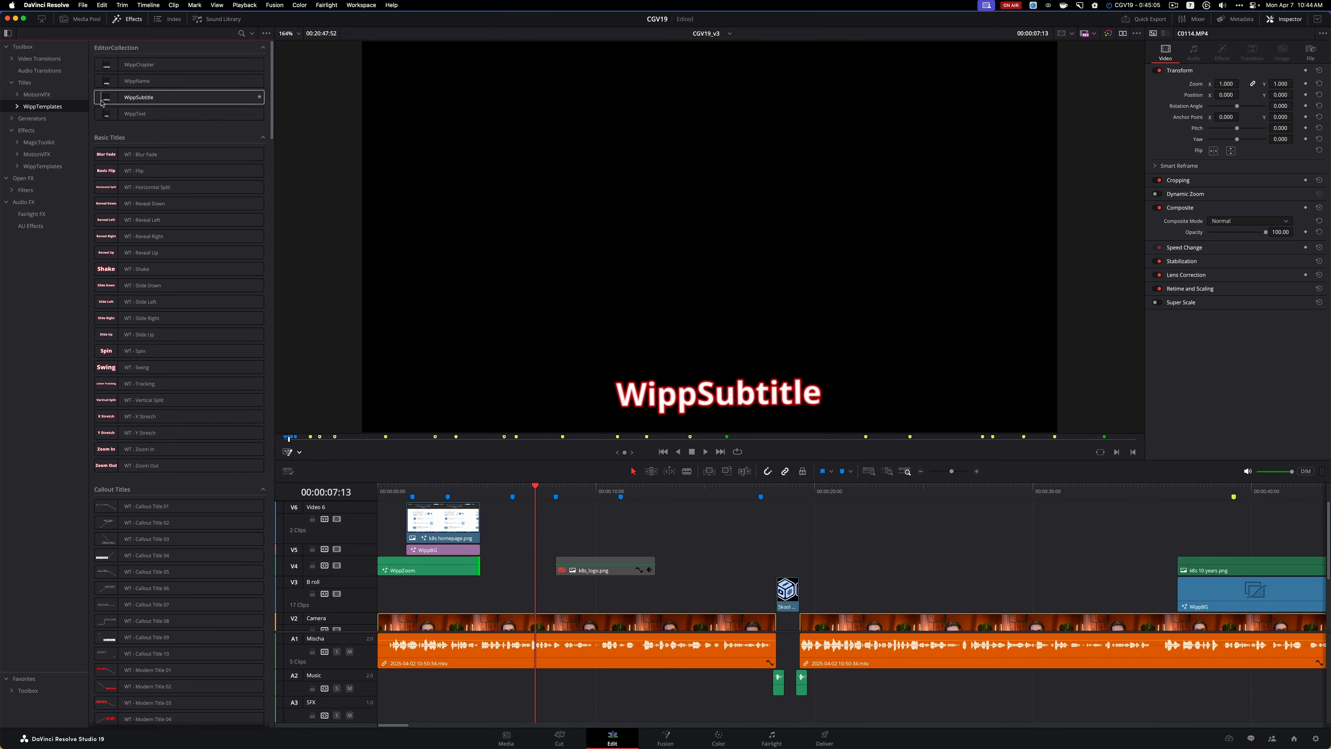
left_click_drag(162, 97, 534, 550)
Preview the start of the new WippSubtitle clip and replace its text with 1,000
key("space")
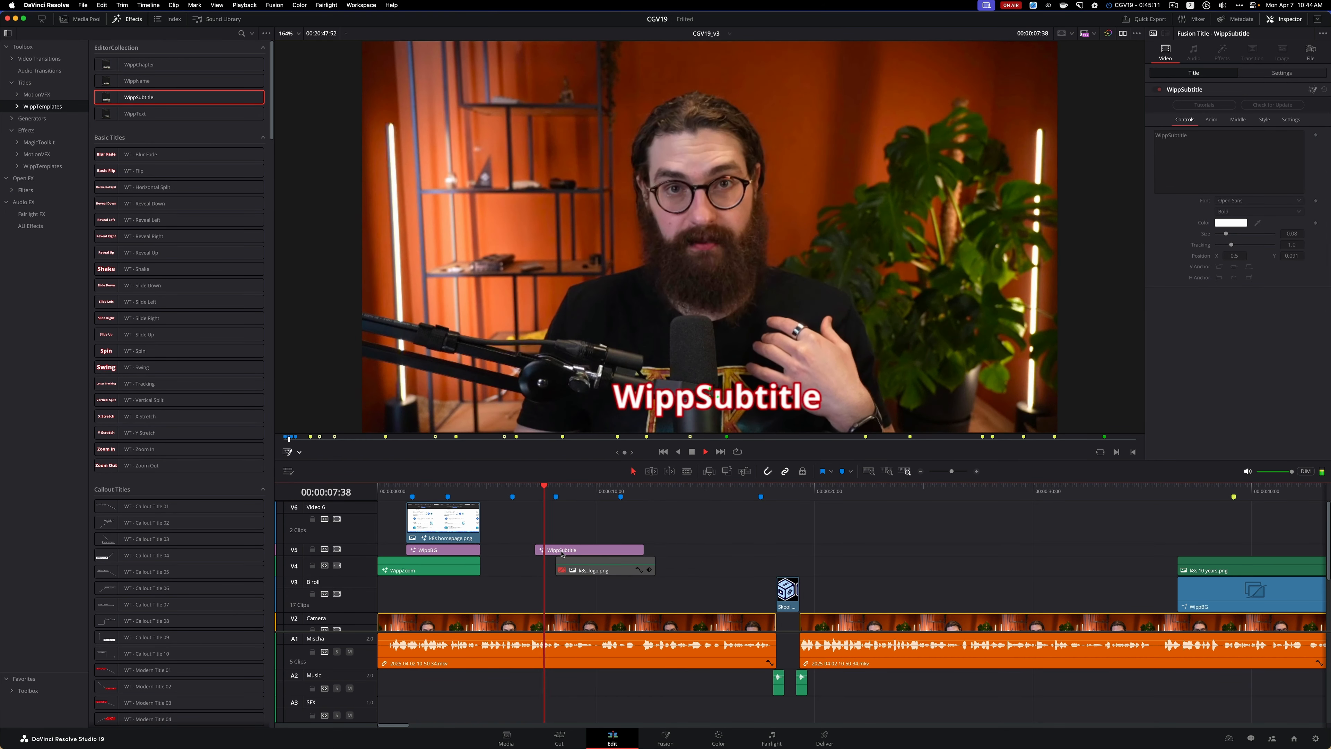
key("space")
left_click(561, 553)
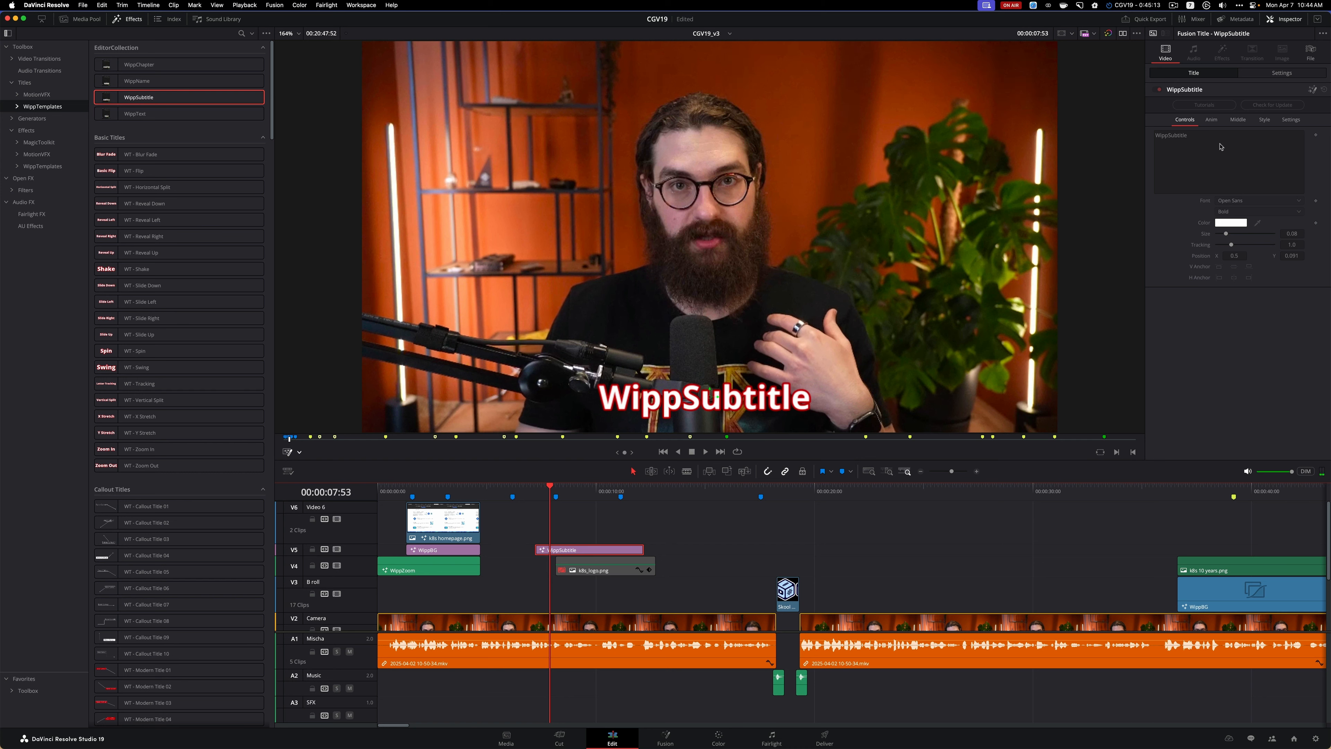
left_click(647, 536)
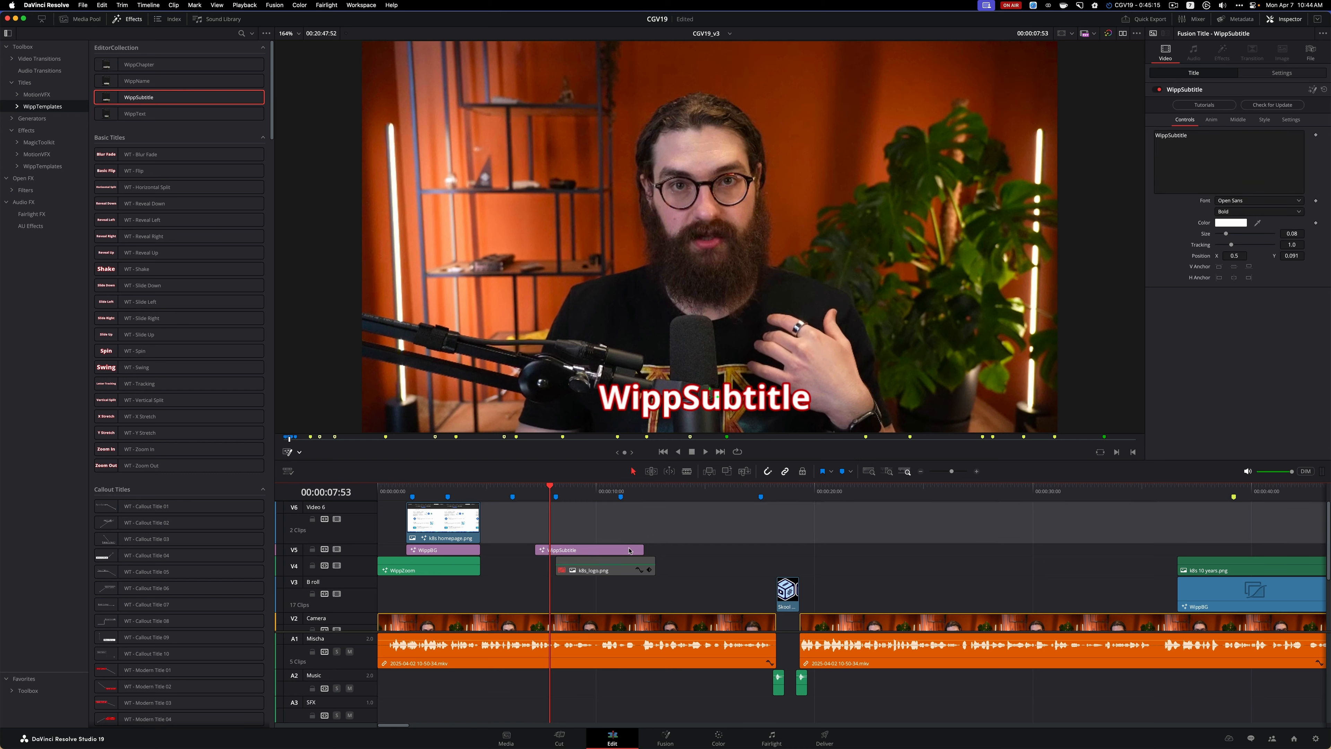
left_click(630, 551)
left_click_drag(1242, 136, 1177, 116)
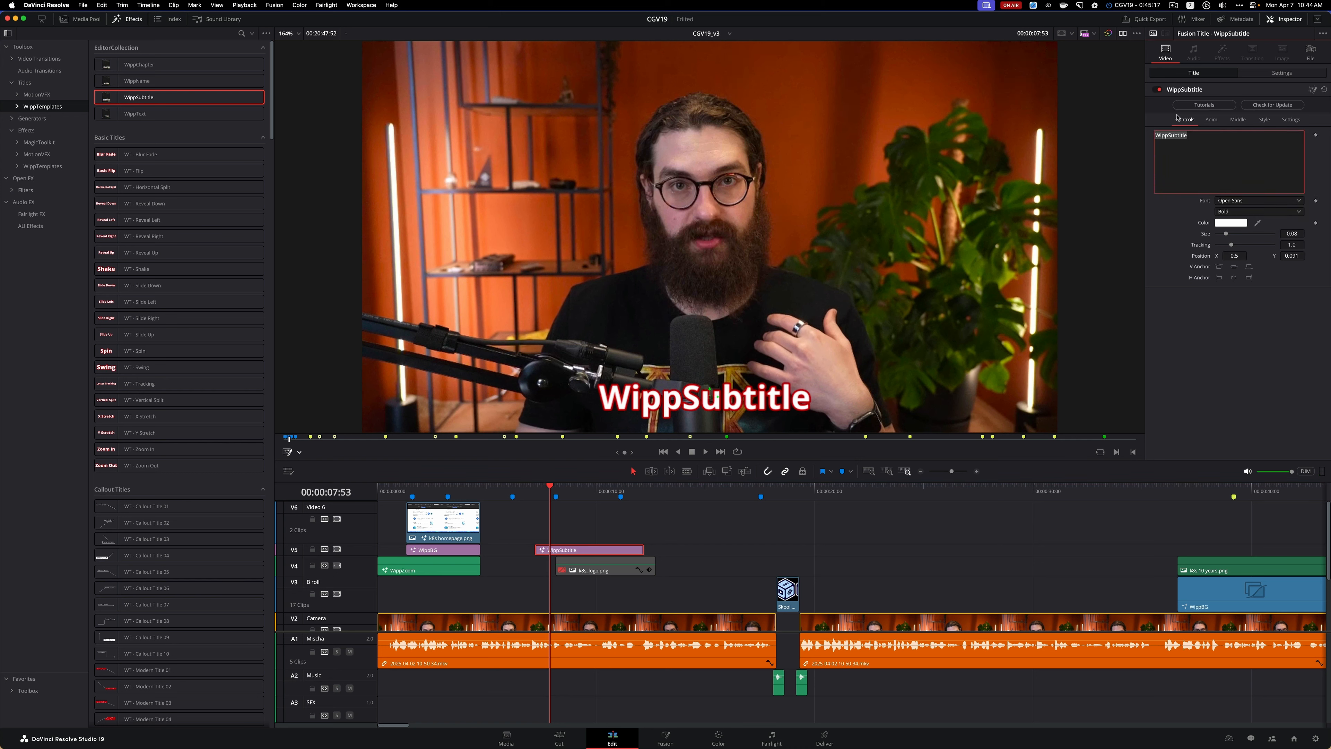
type("1,00")
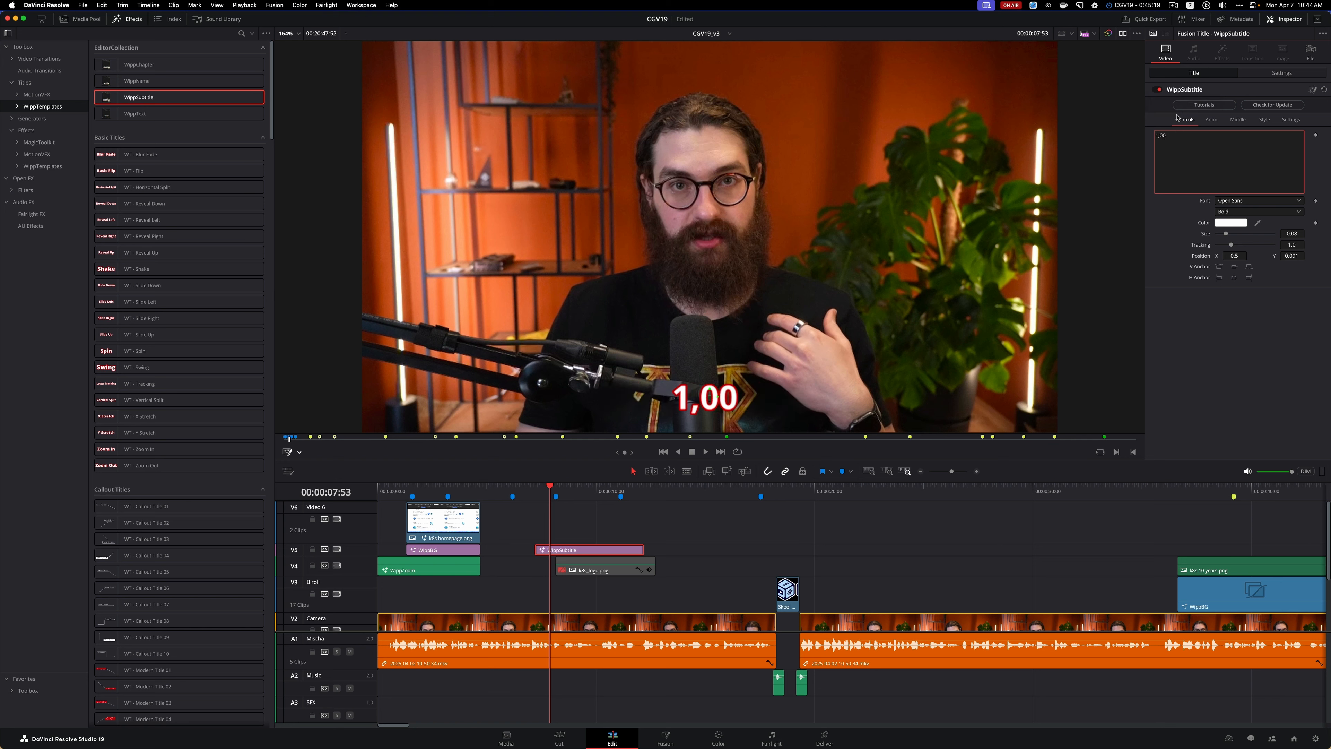
type("0")
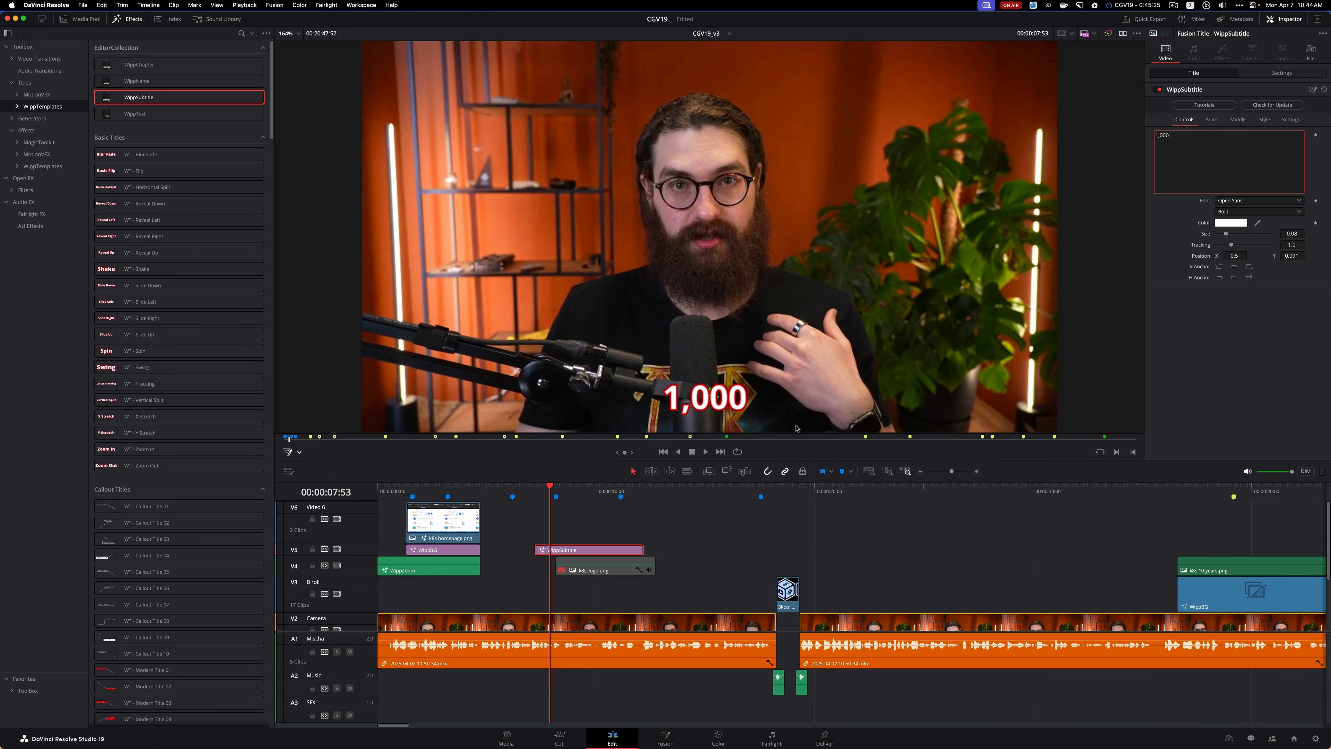
left_click(736, 521)
Trim the end of the 1,000 subtitle clip back to just past the start of k8s_logo.png and play across it
left_click(632, 549)
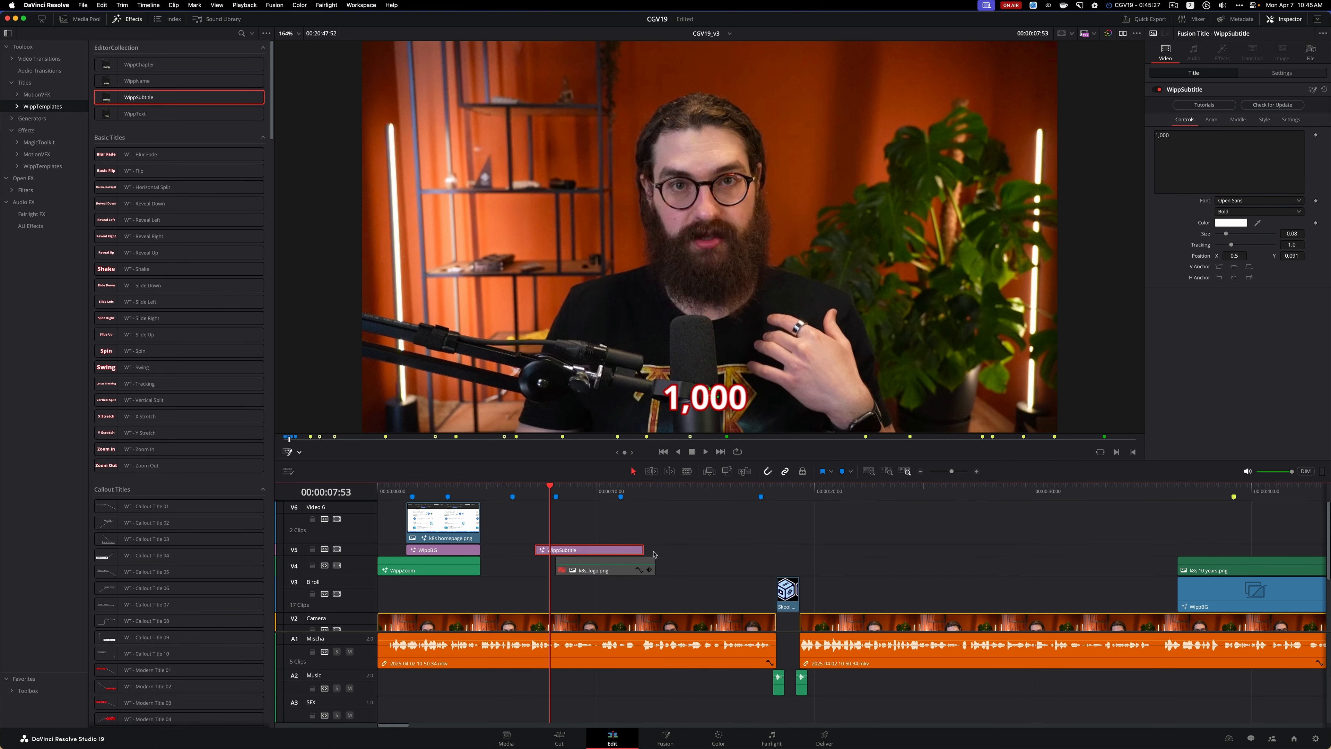
left_click_drag(642, 550, 568, 550)
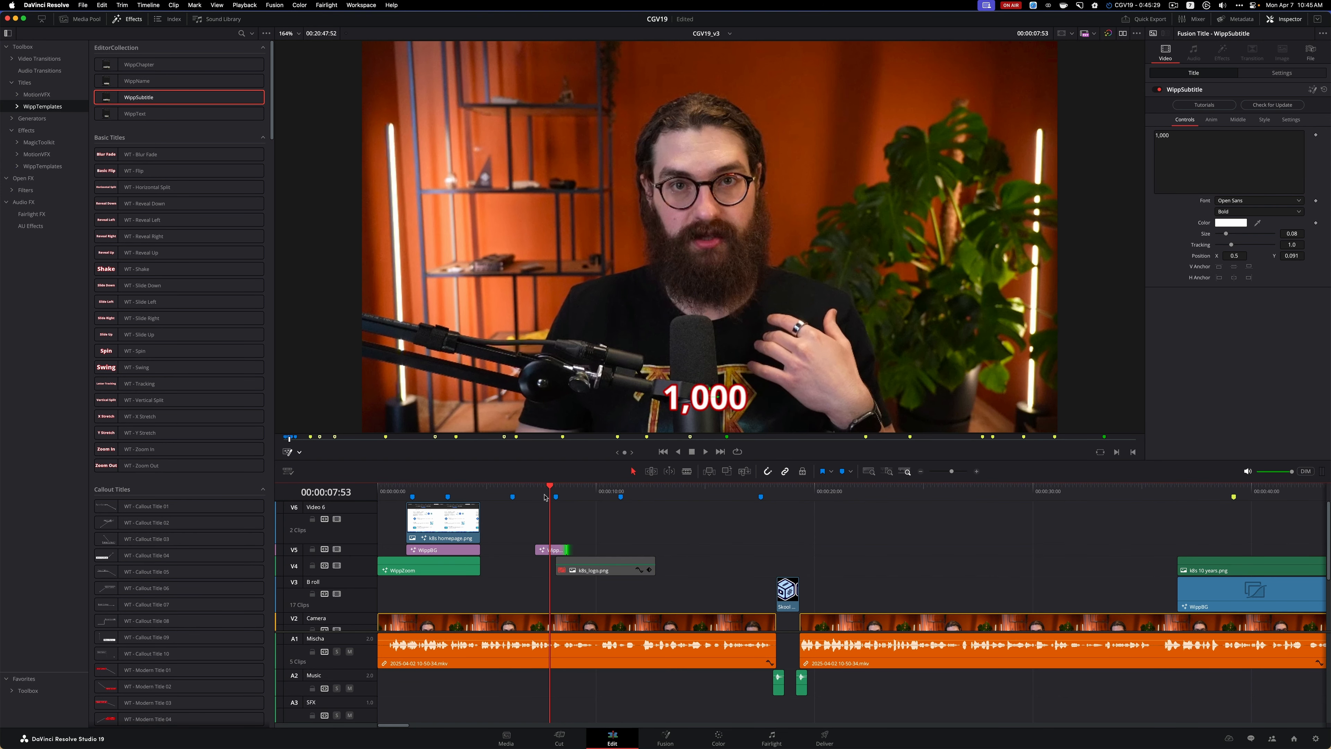
left_click_drag(549, 486, 526, 488)
key("space")
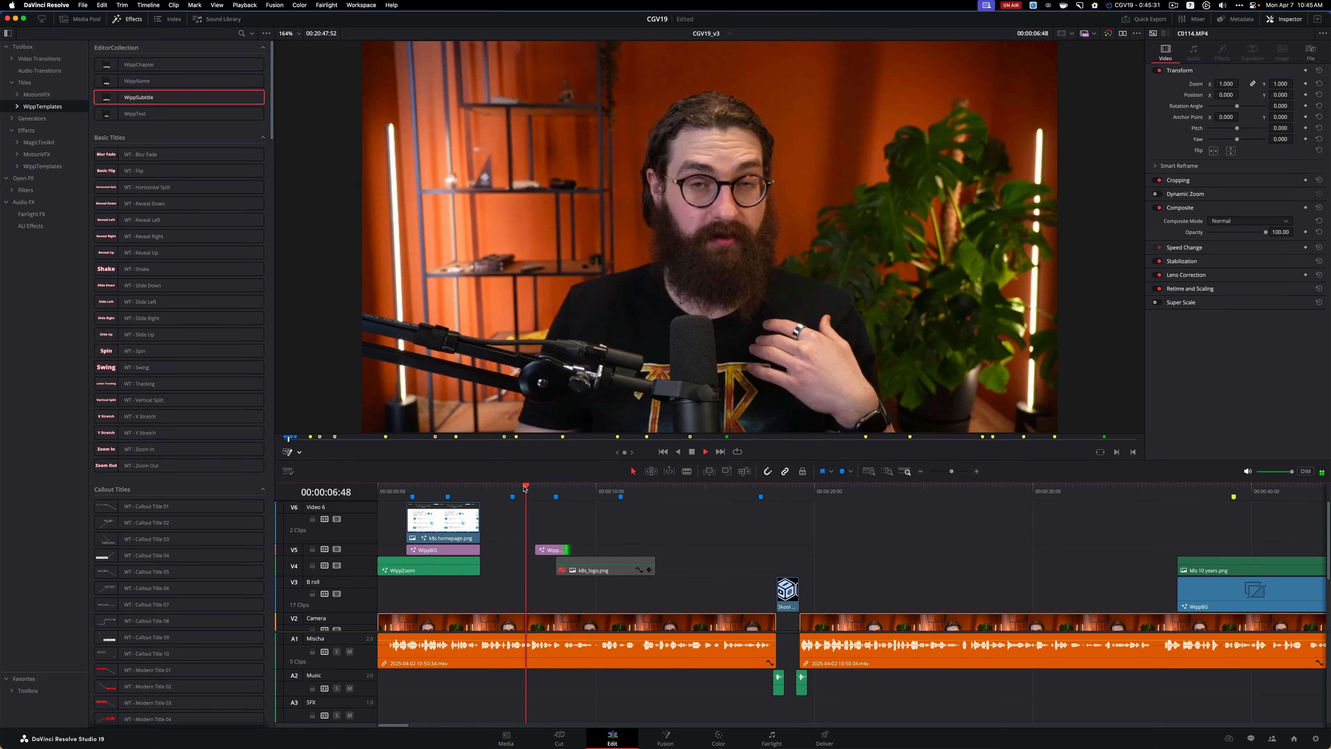
key("space")
Shift the 1,000 subtitle clip slightly earlier on V5 and extend its end to 00:00:08:20
left_click(549, 549)
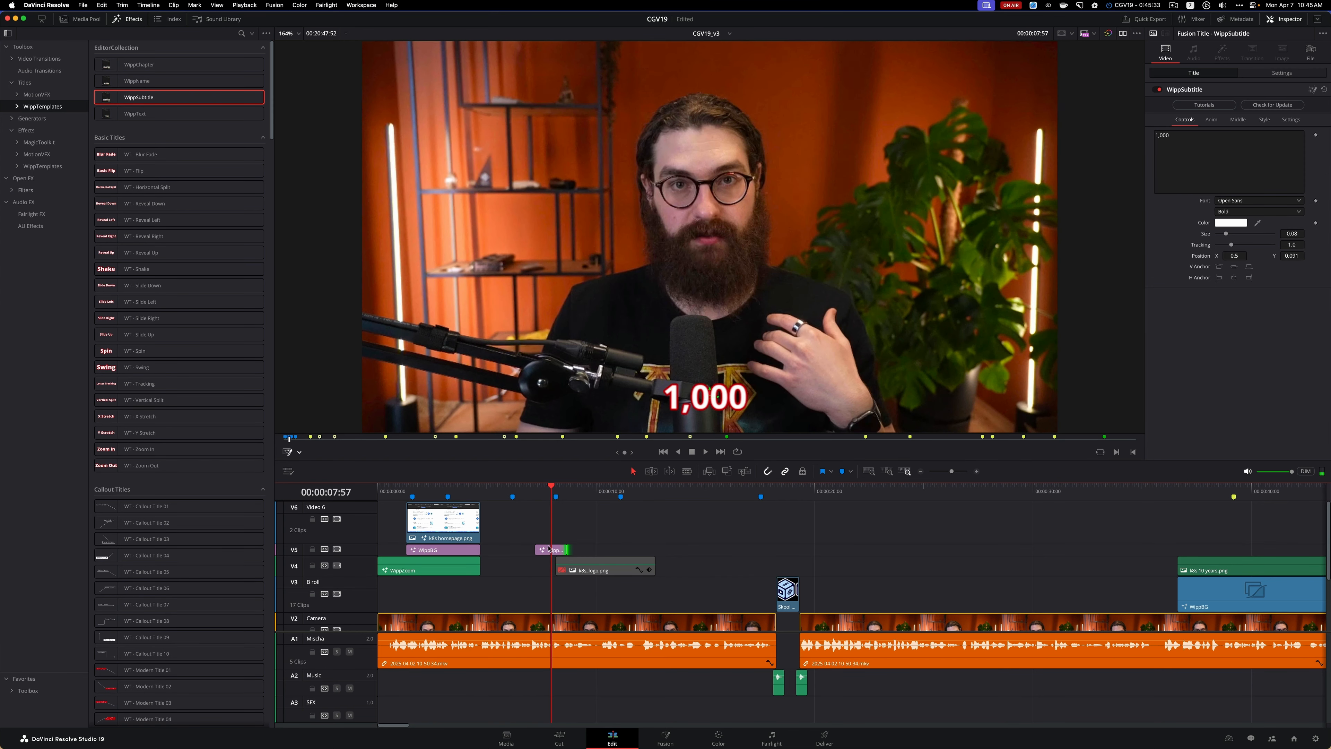
left_click_drag(548, 549, 539, 549)
left_click(506, 487)
key("space")
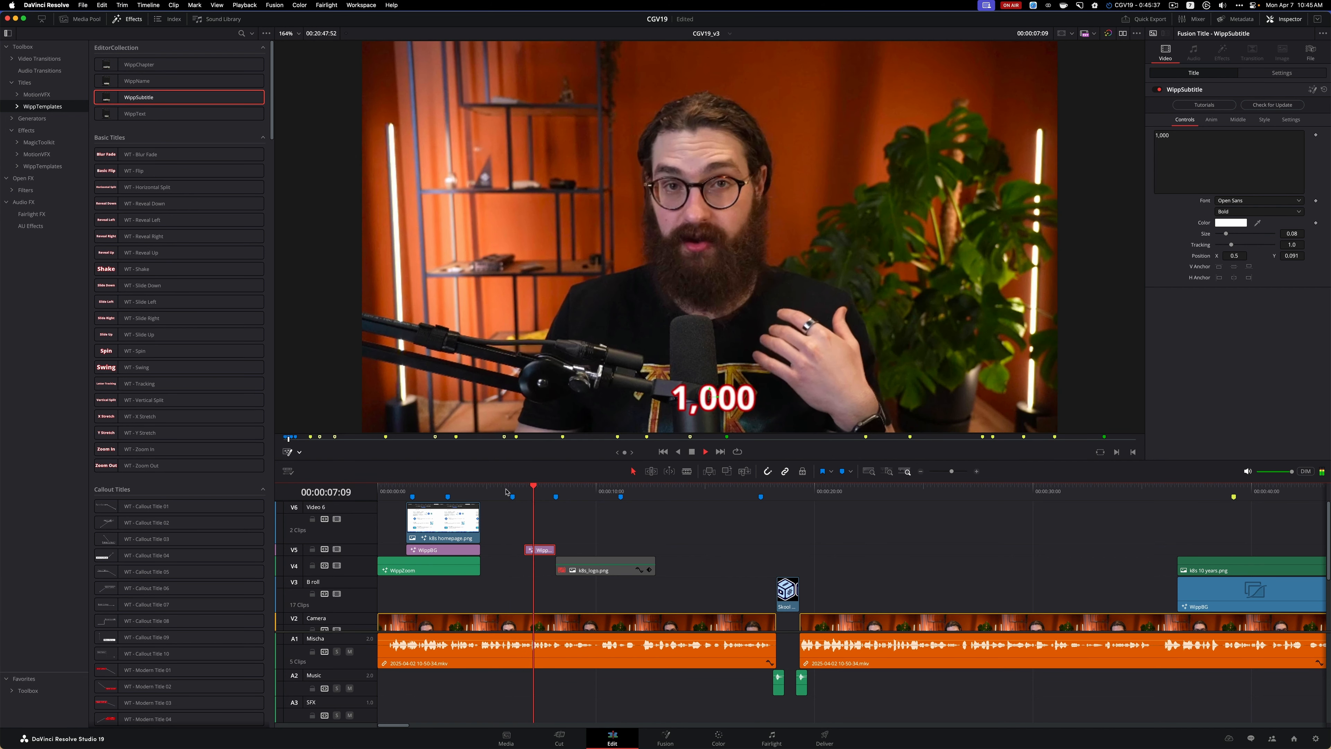
key("space")
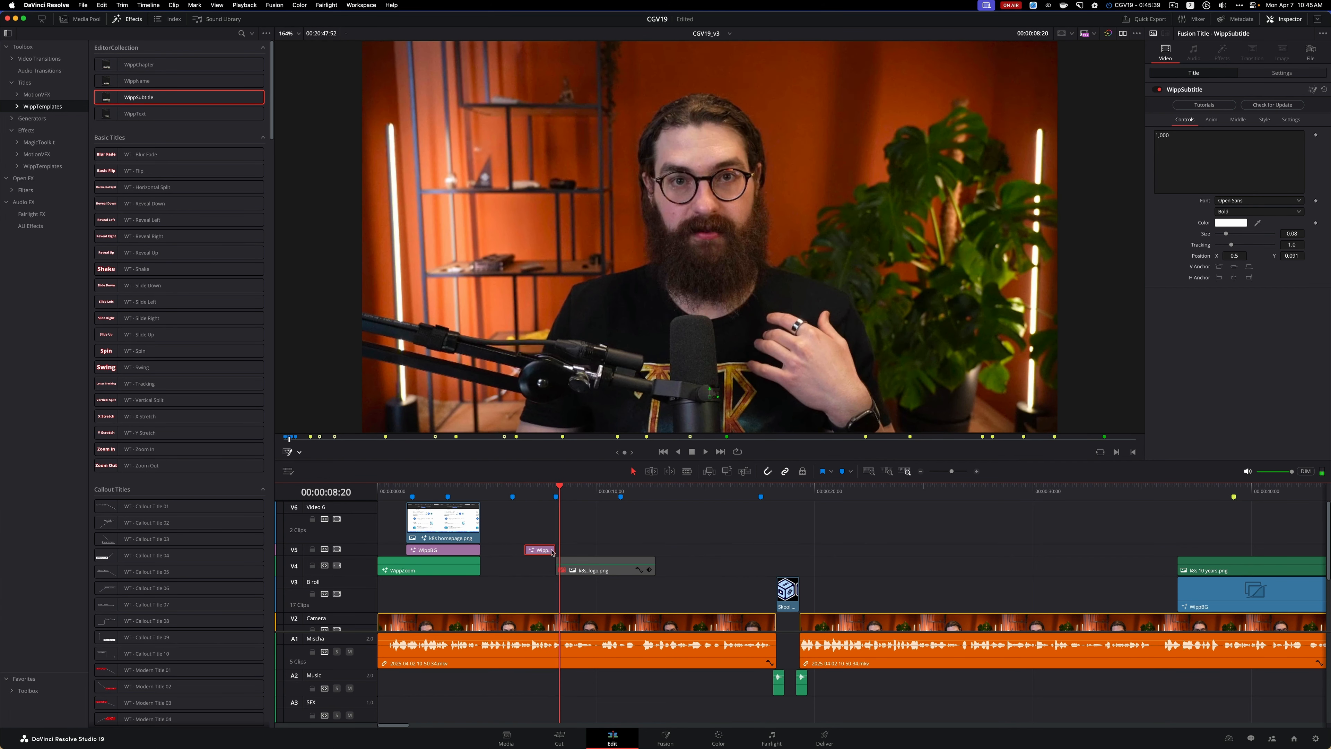
left_click_drag(554, 549, 559, 548)
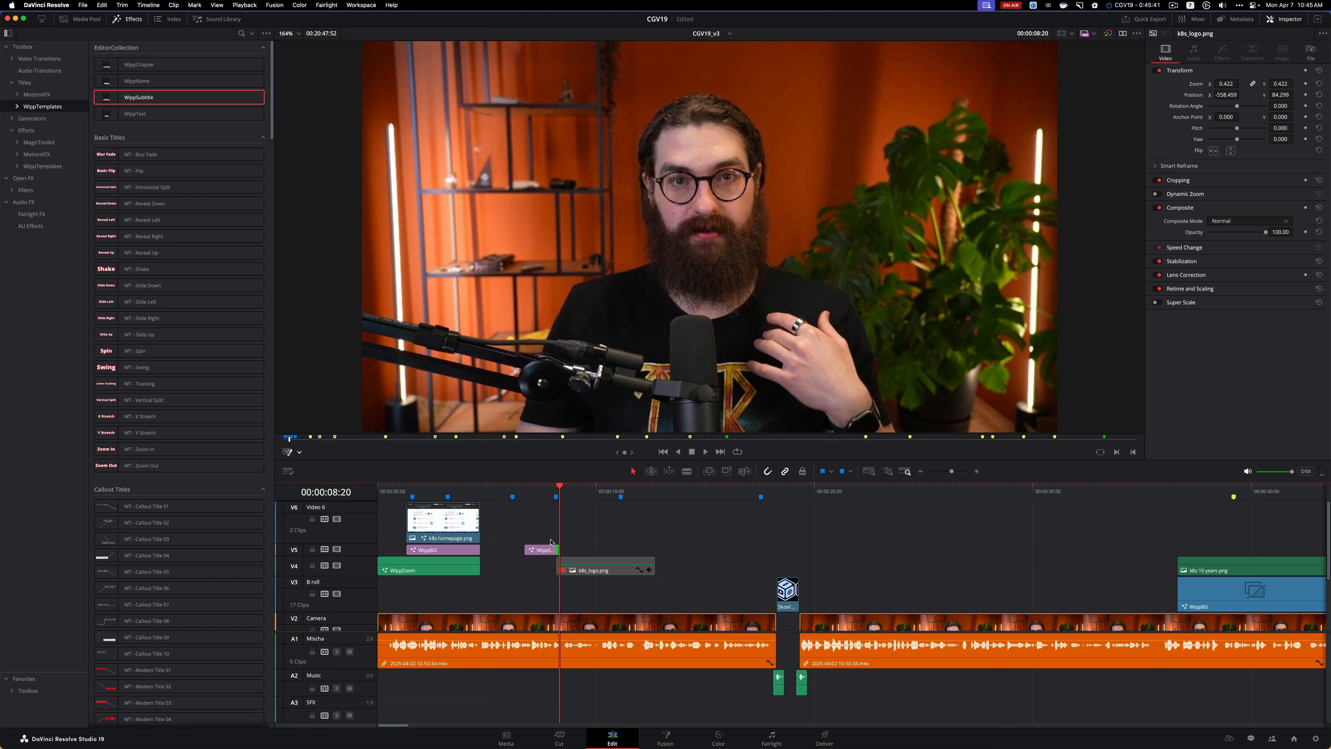
Enlarge the 1,000 subtitle to size 0.2008 and raise it over the speaker's face, at about X 0.47, Y 0.63
left_click(544, 487)
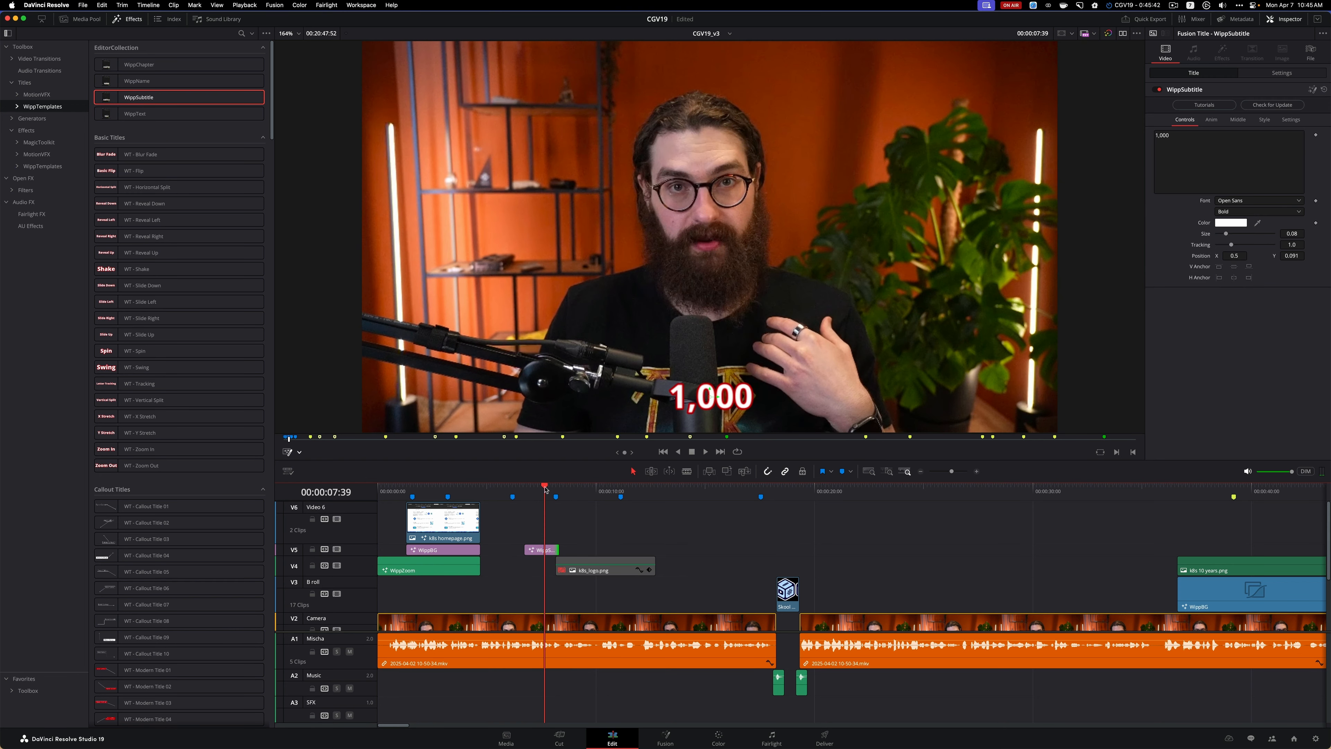
left_click(540, 550)
left_click_drag(1226, 233, 1240, 235)
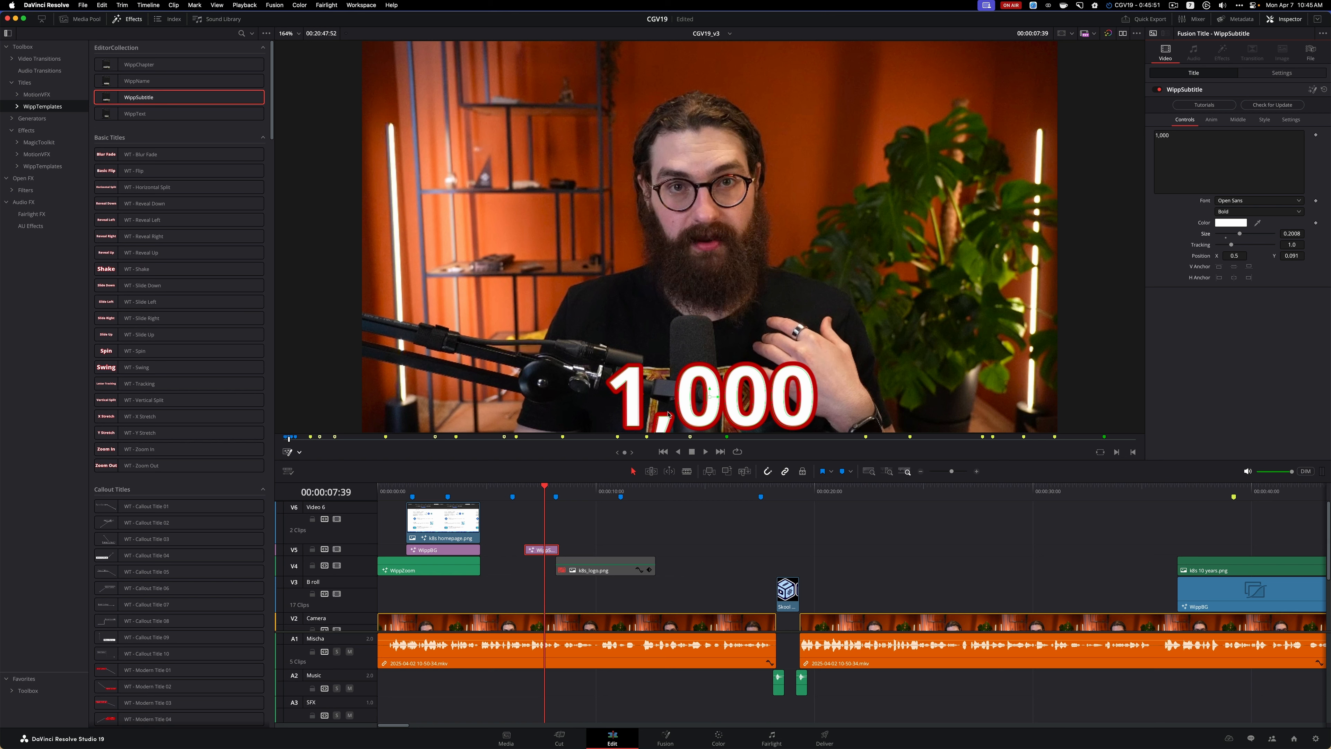
left_click_drag(710, 399, 693, 189)
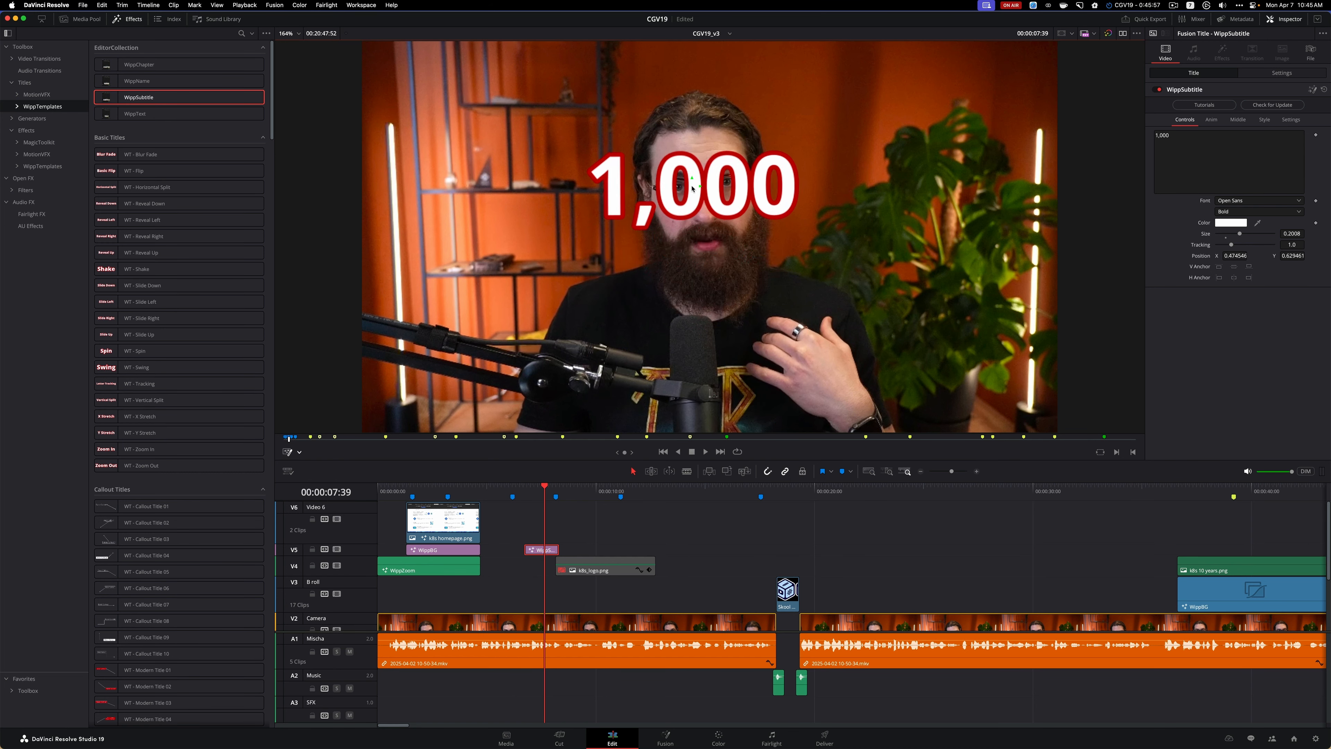
left_click(505, 491)
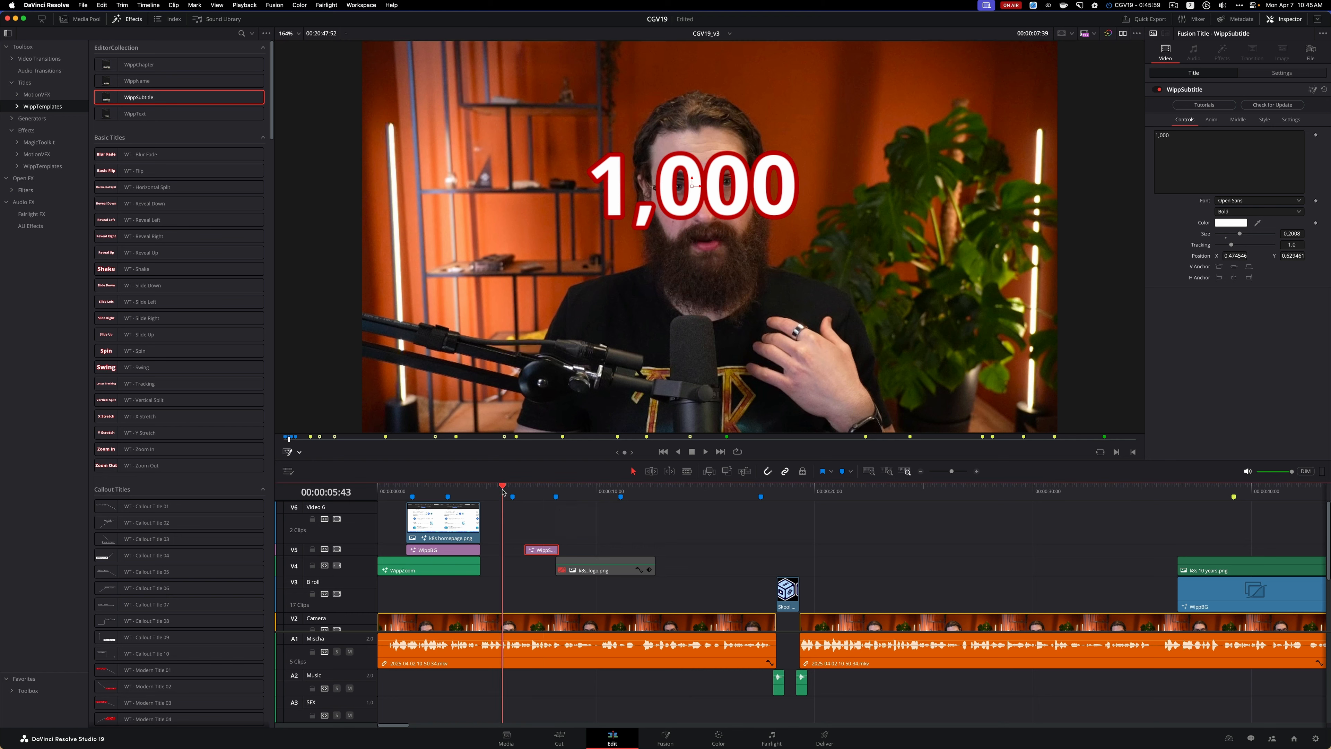
key("space")
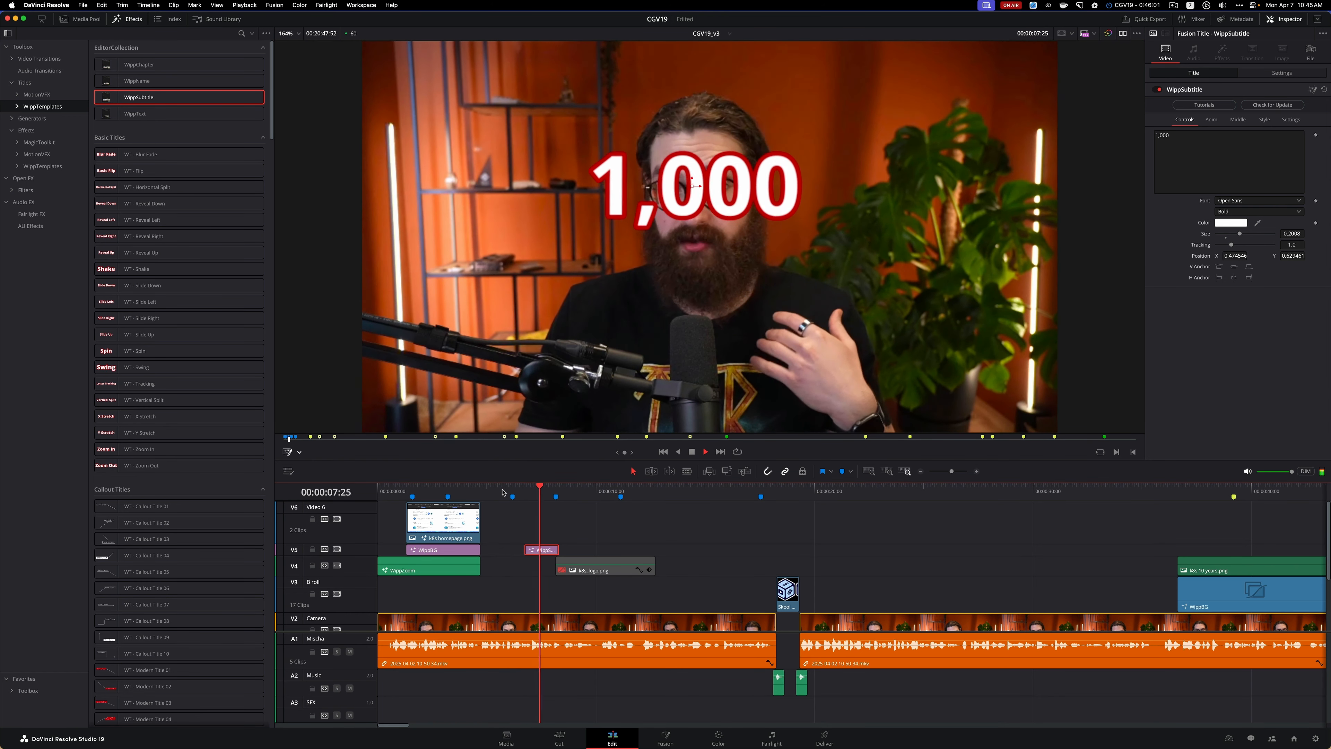
key("space")
Move the 1,000 subtitle beside the speaker's head in front of the shelf, at about X 0.19, Y 0.66, and play the section
left_click(541, 491)
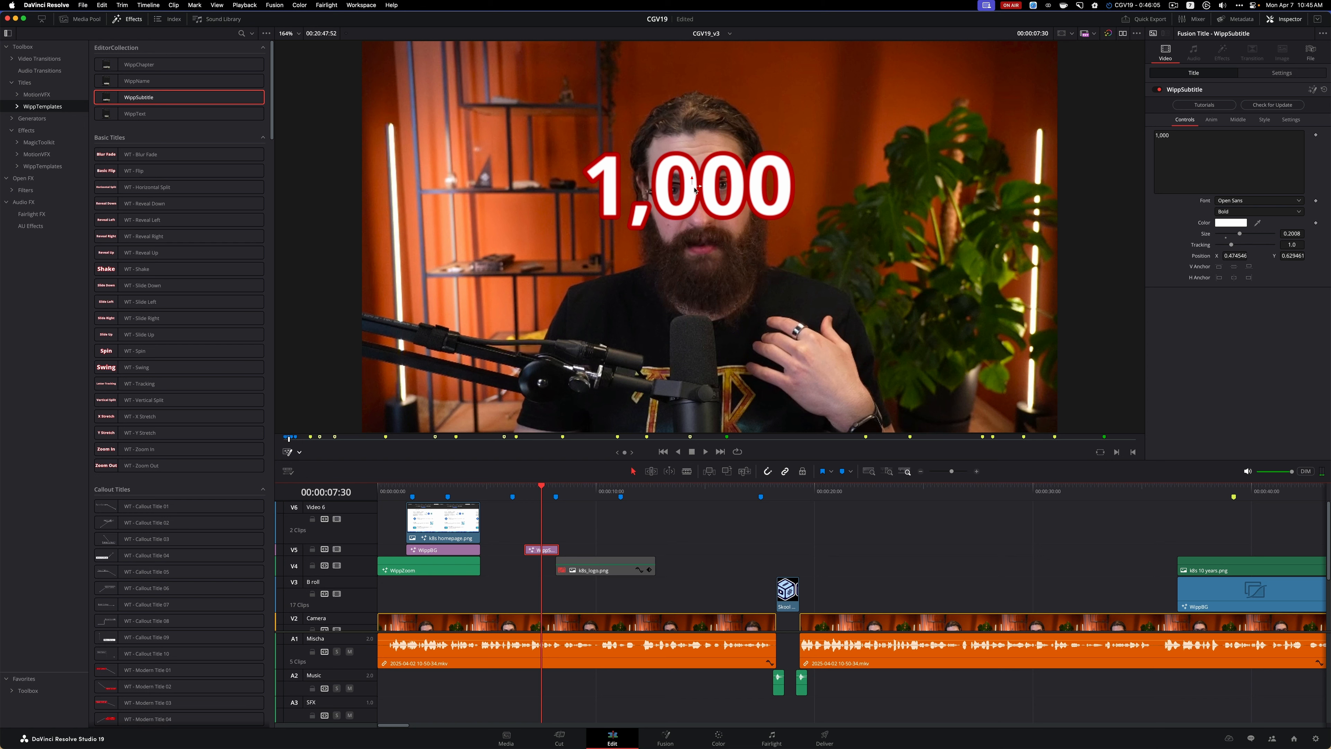
left_click_drag(692, 188, 496, 177)
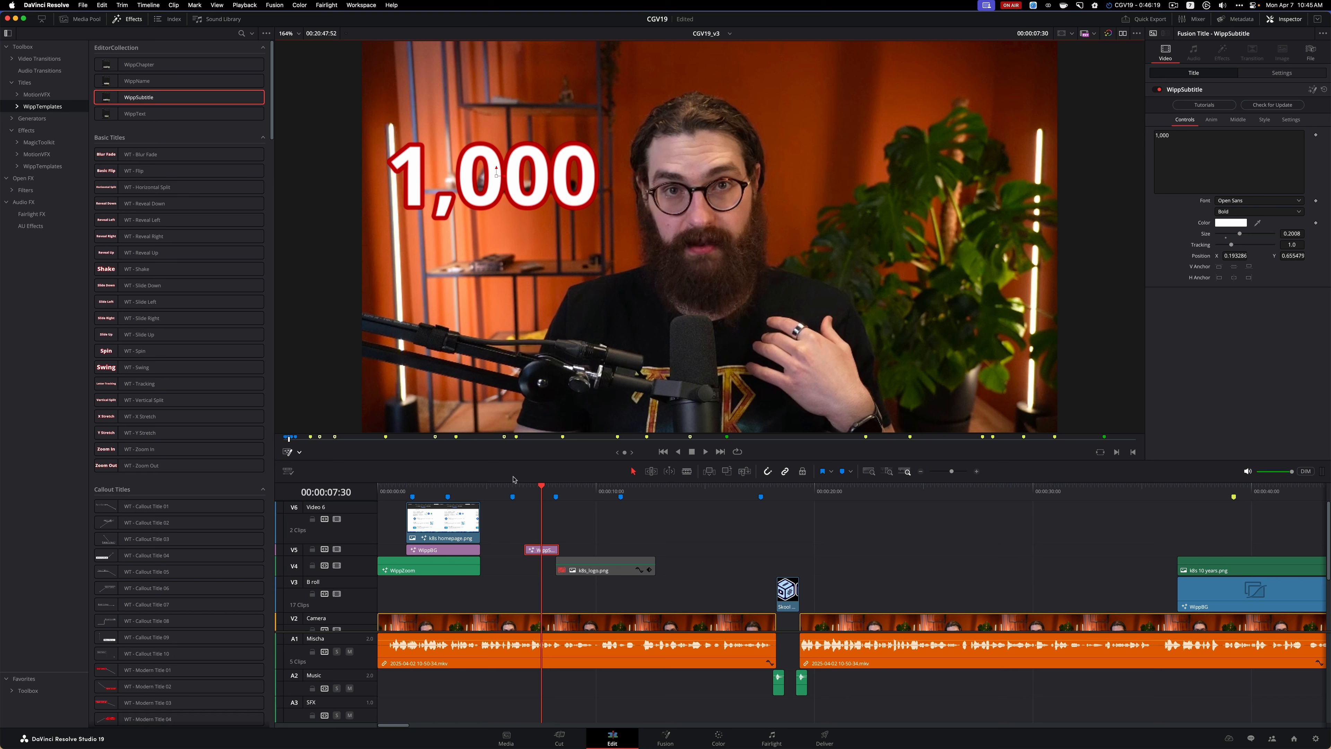
left_click(500, 490)
key("space")
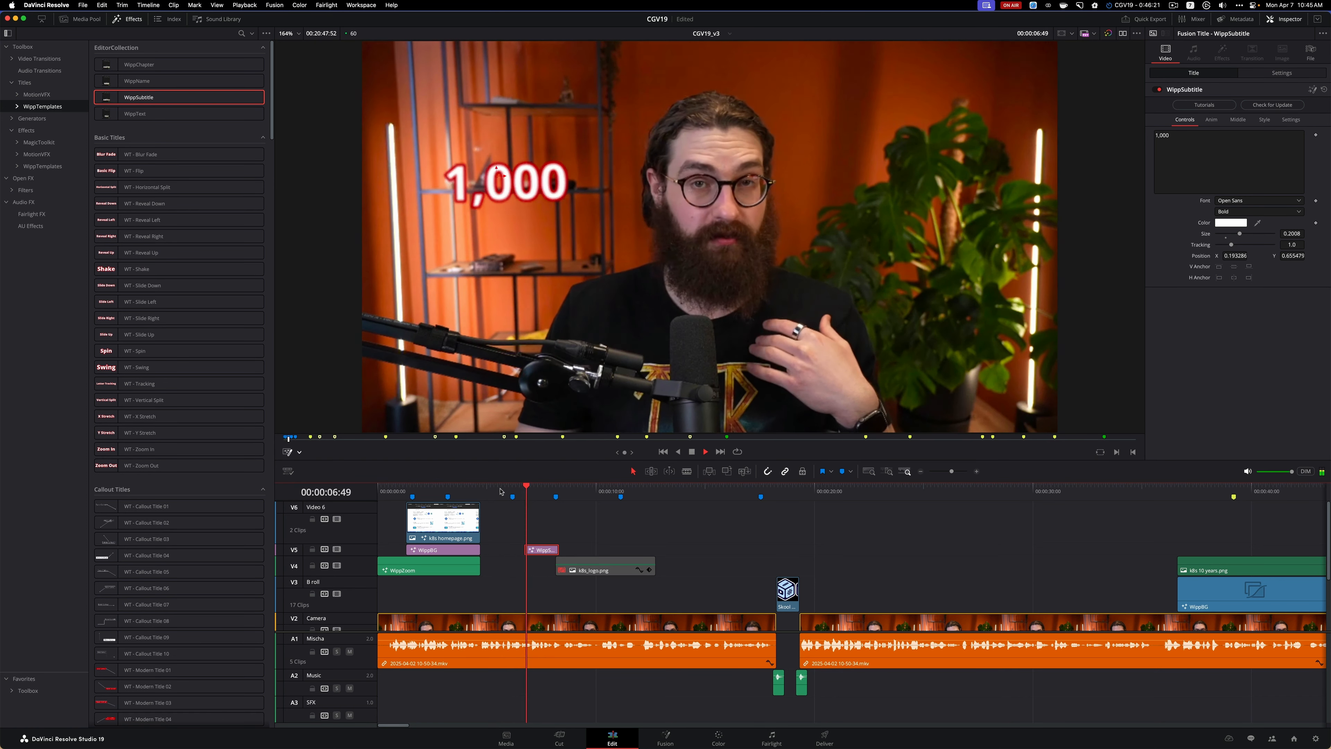
key("space")
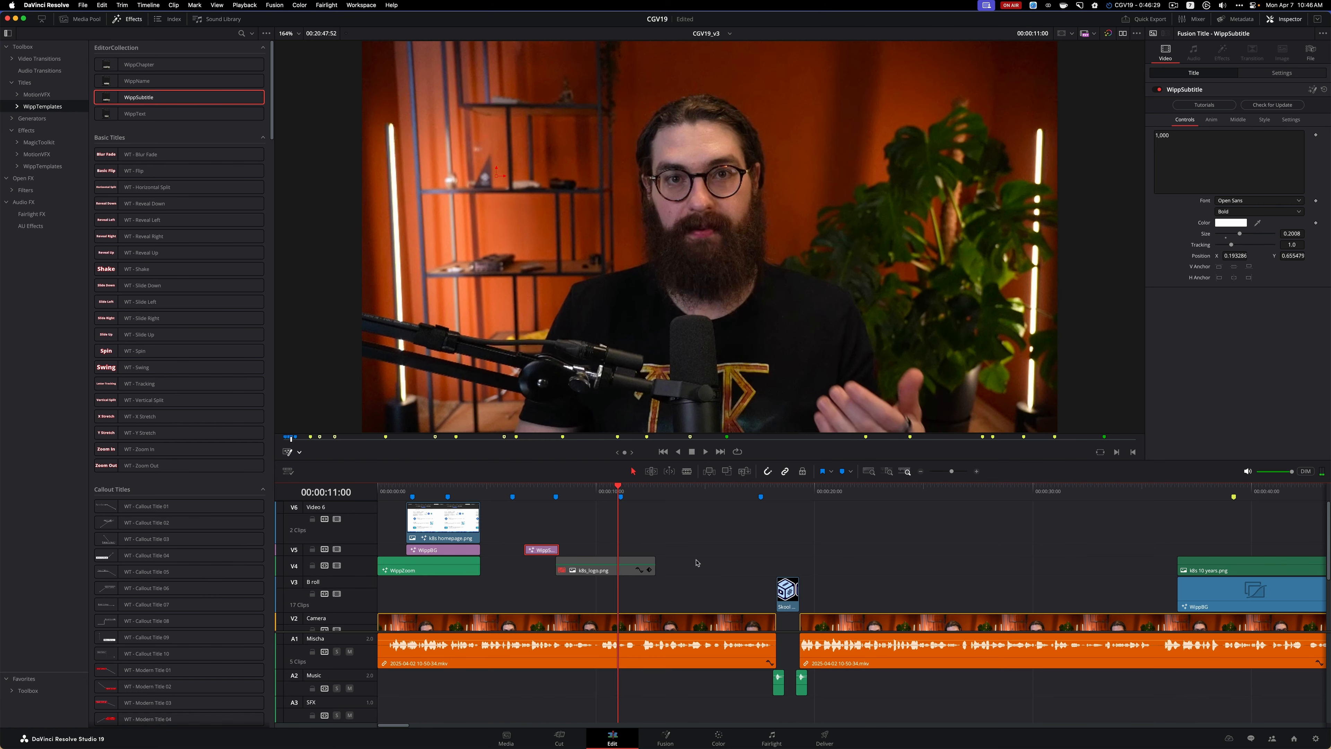
Switch to Safari and open the Pexels site from the DaVinci bookmarks in a new tab
key("super+Tab")
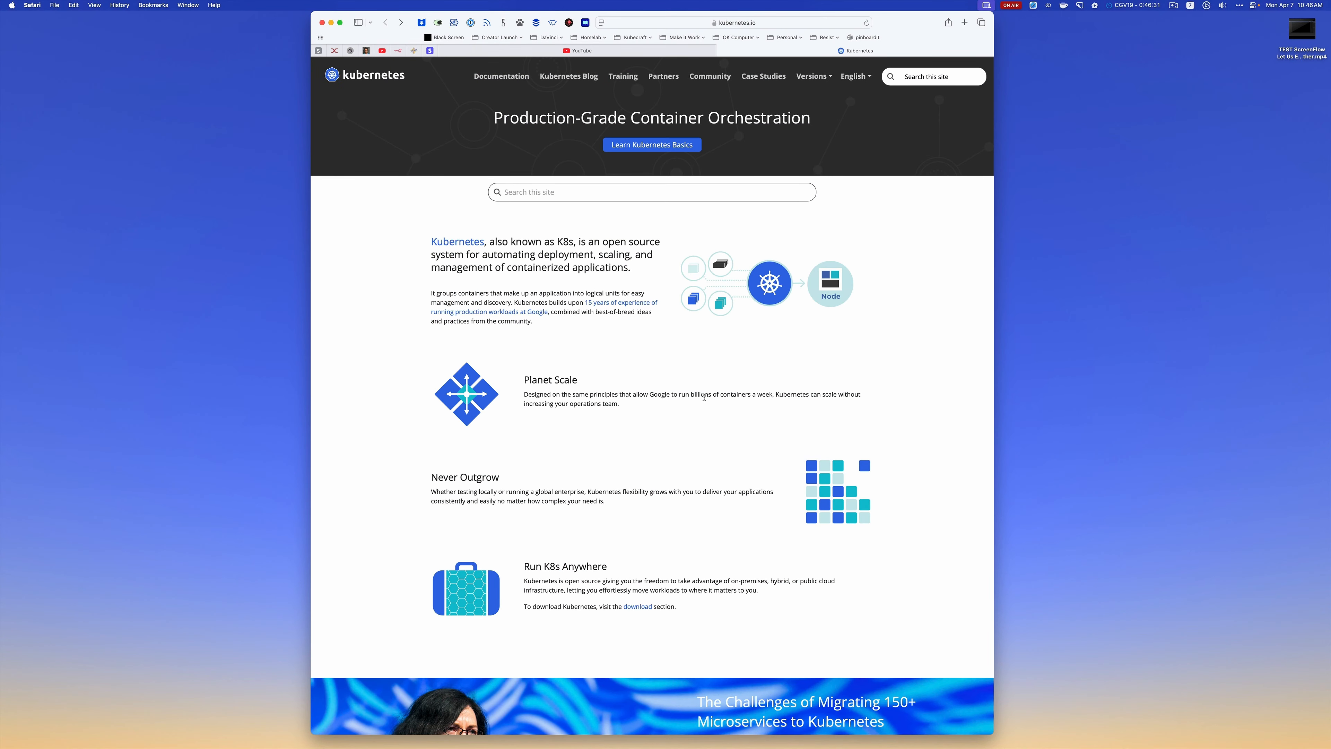
key("ctrl+alt+Return")
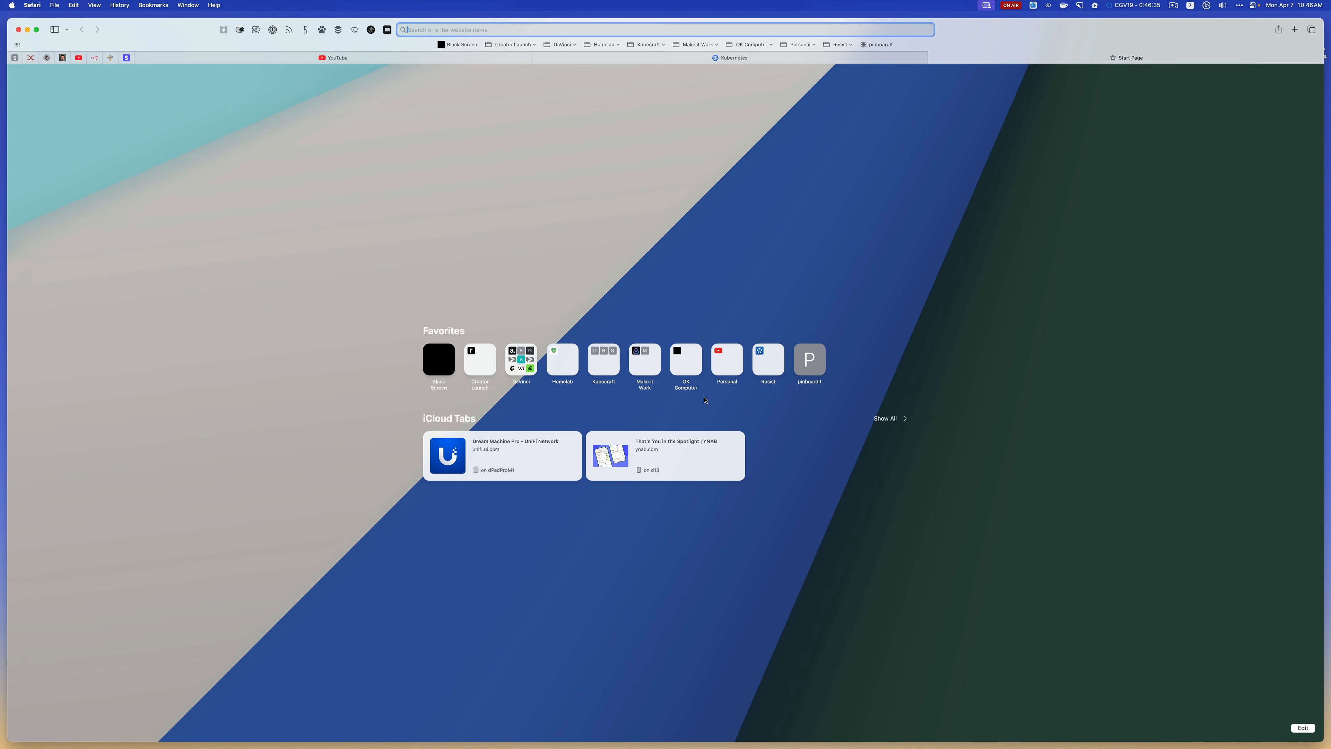
left_click(560, 44)
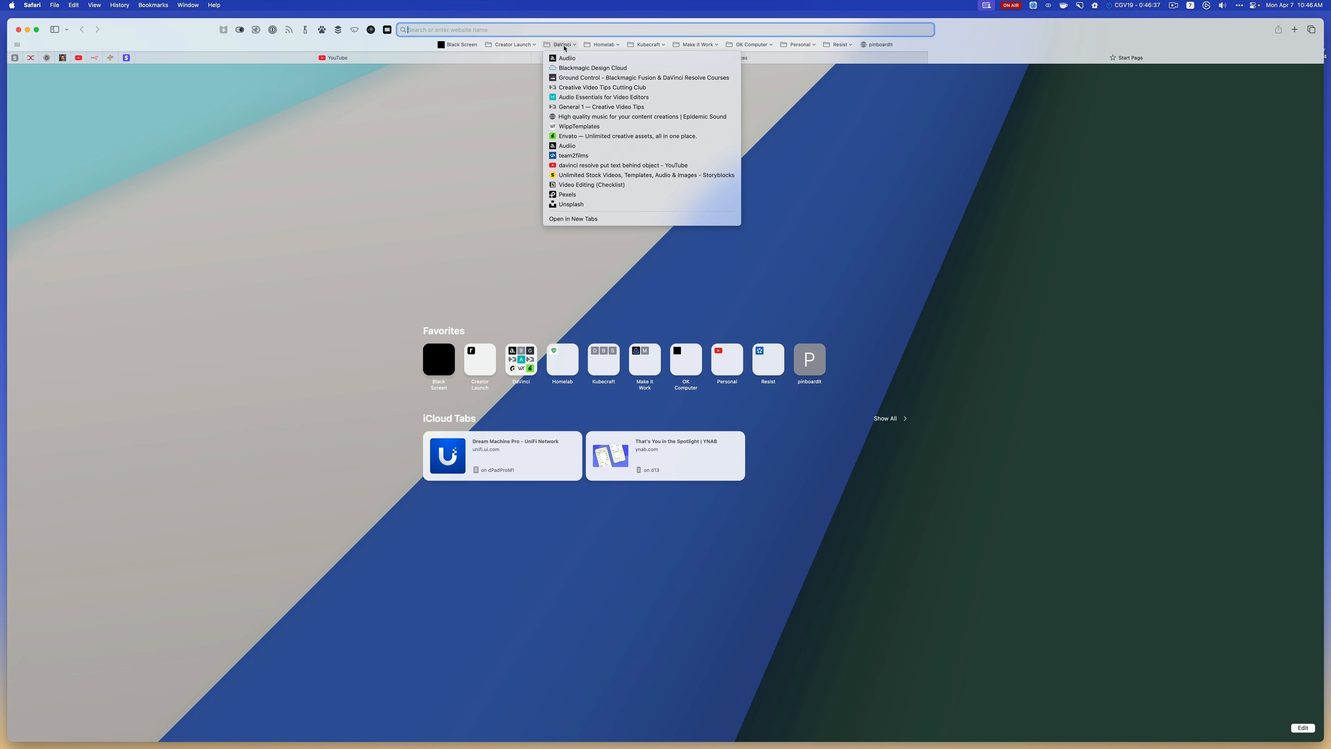
left_click(606, 194)
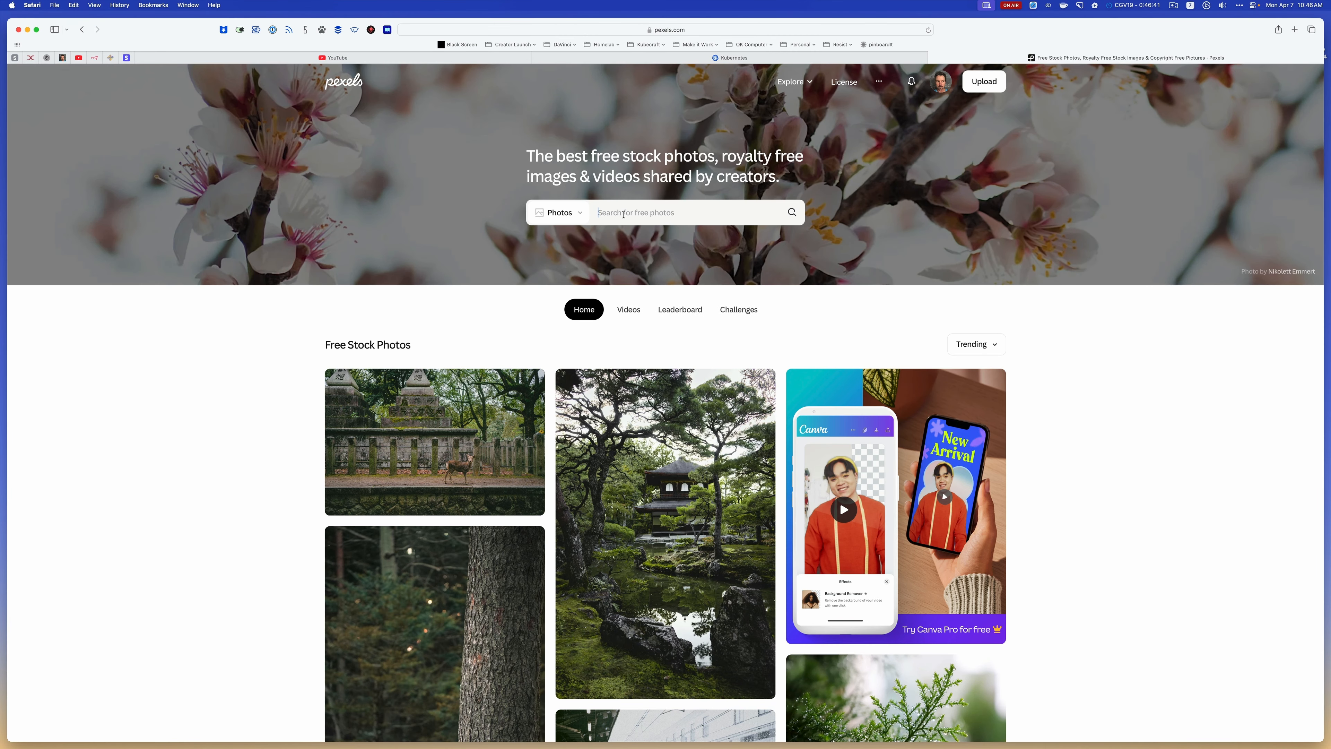
Search Pexels for roadmap videos, look over the results and switch back to DaVinci Resolve
left_click(623, 213)
type("roadmap")
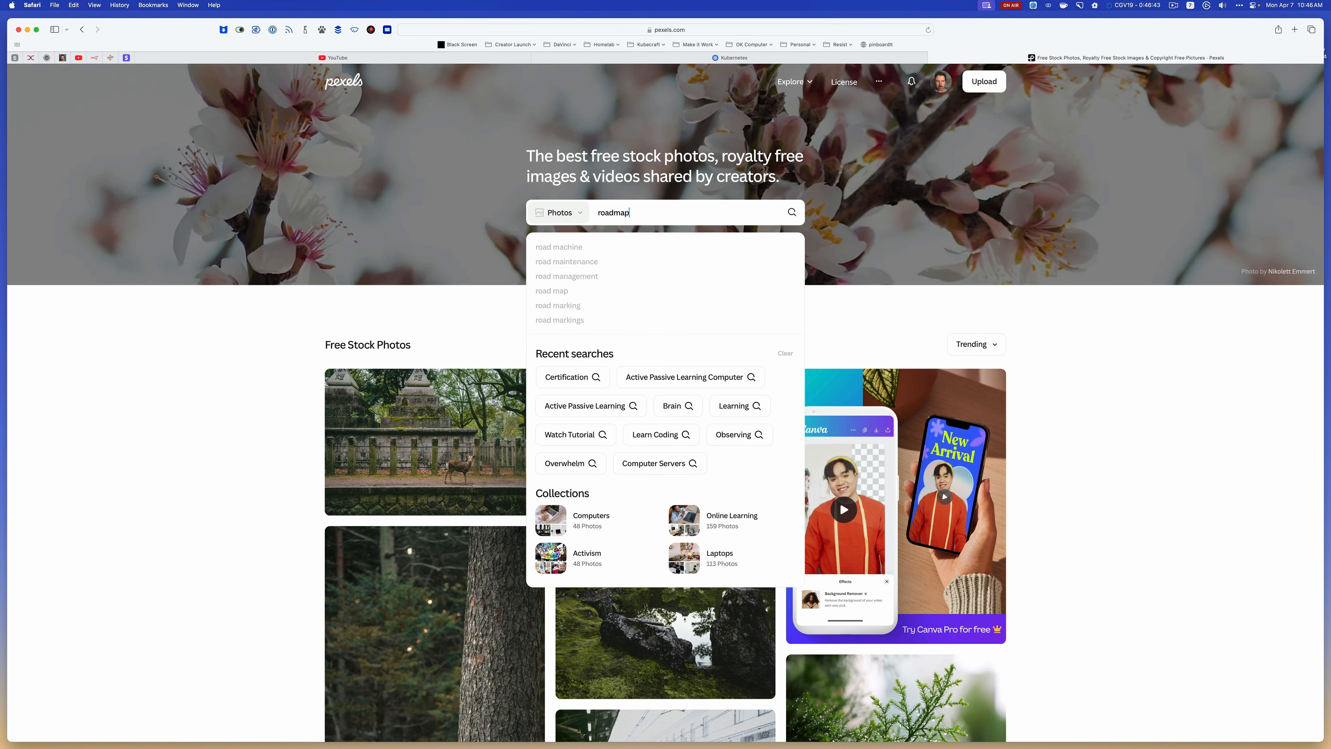
left_click(583, 221)
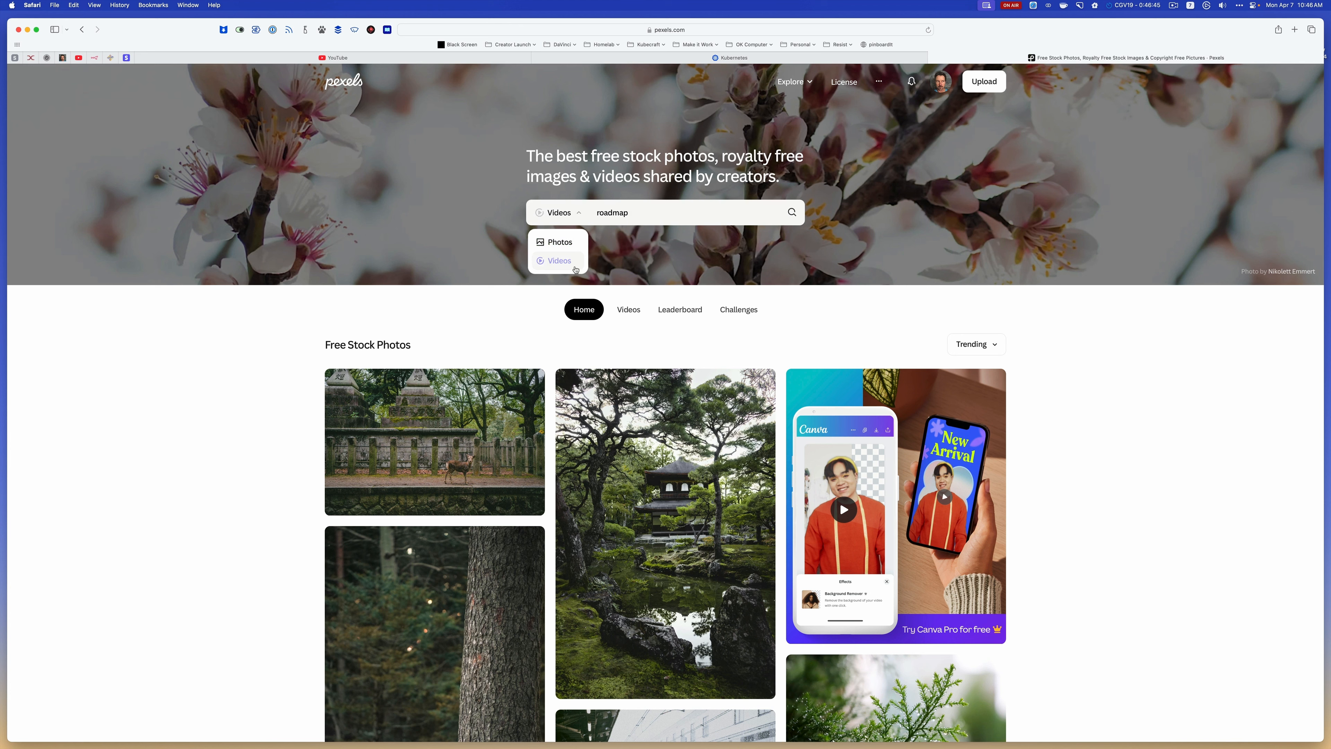
left_click(657, 213)
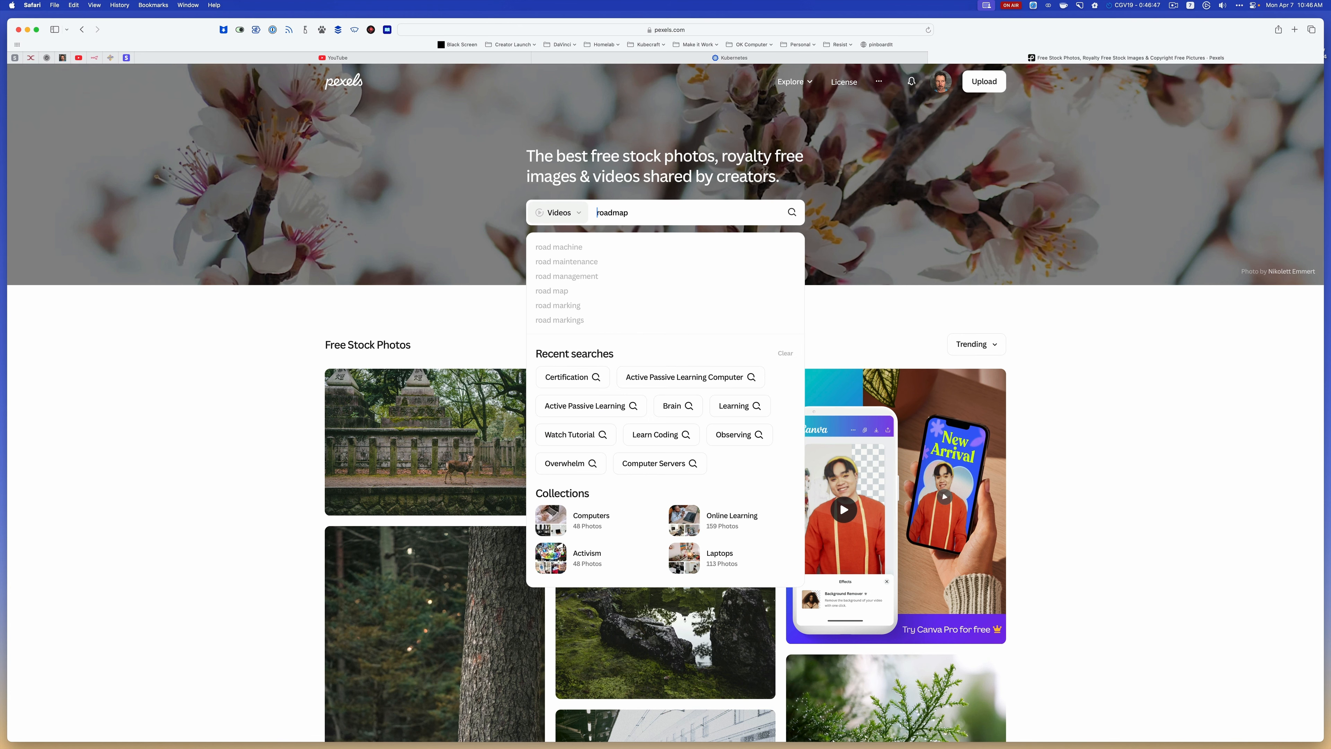
key("Return")
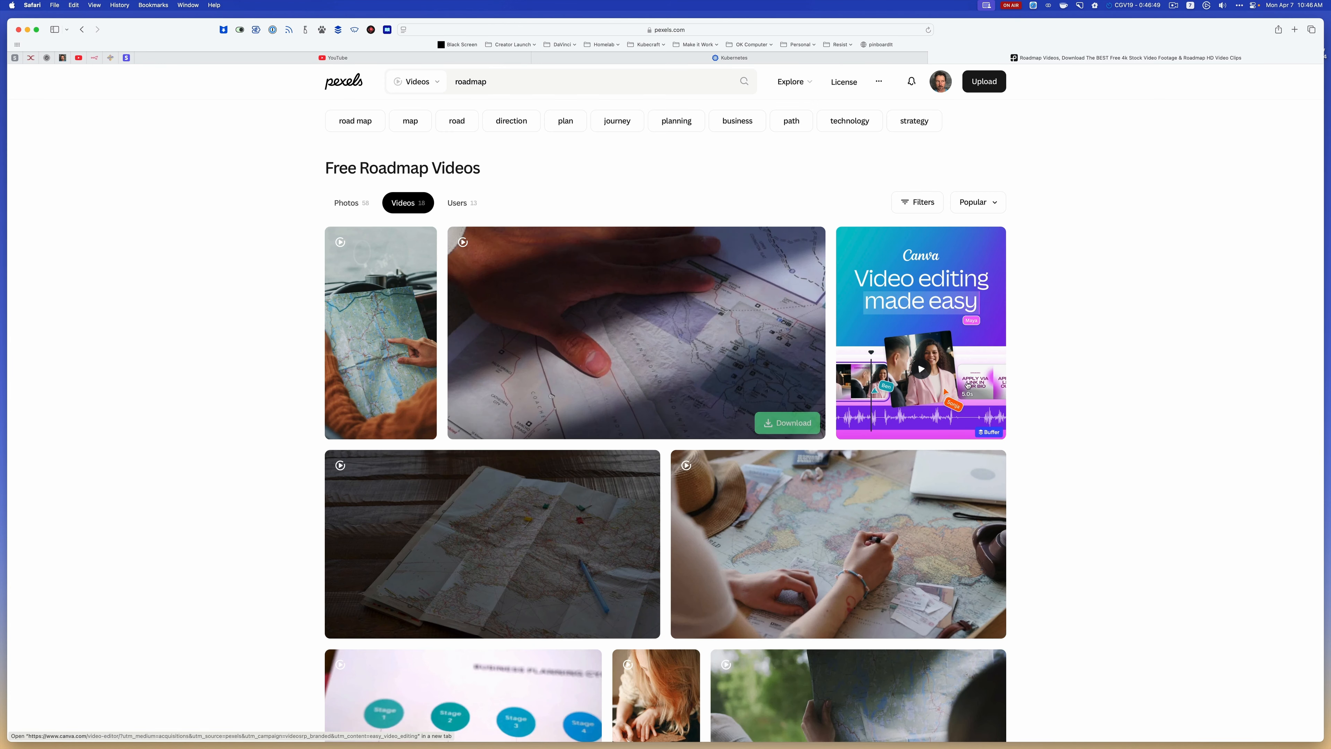
scroll(1102, 424, "down", 2)
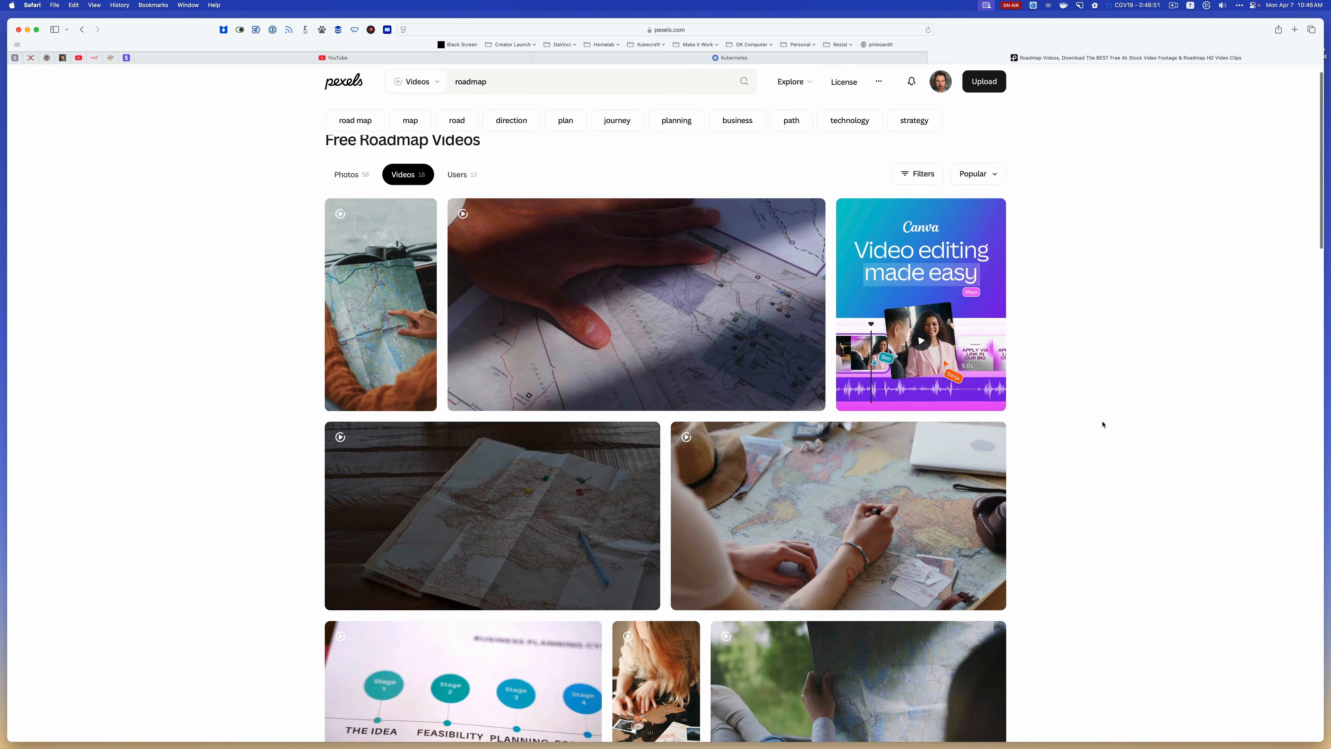
key("super+Tab")
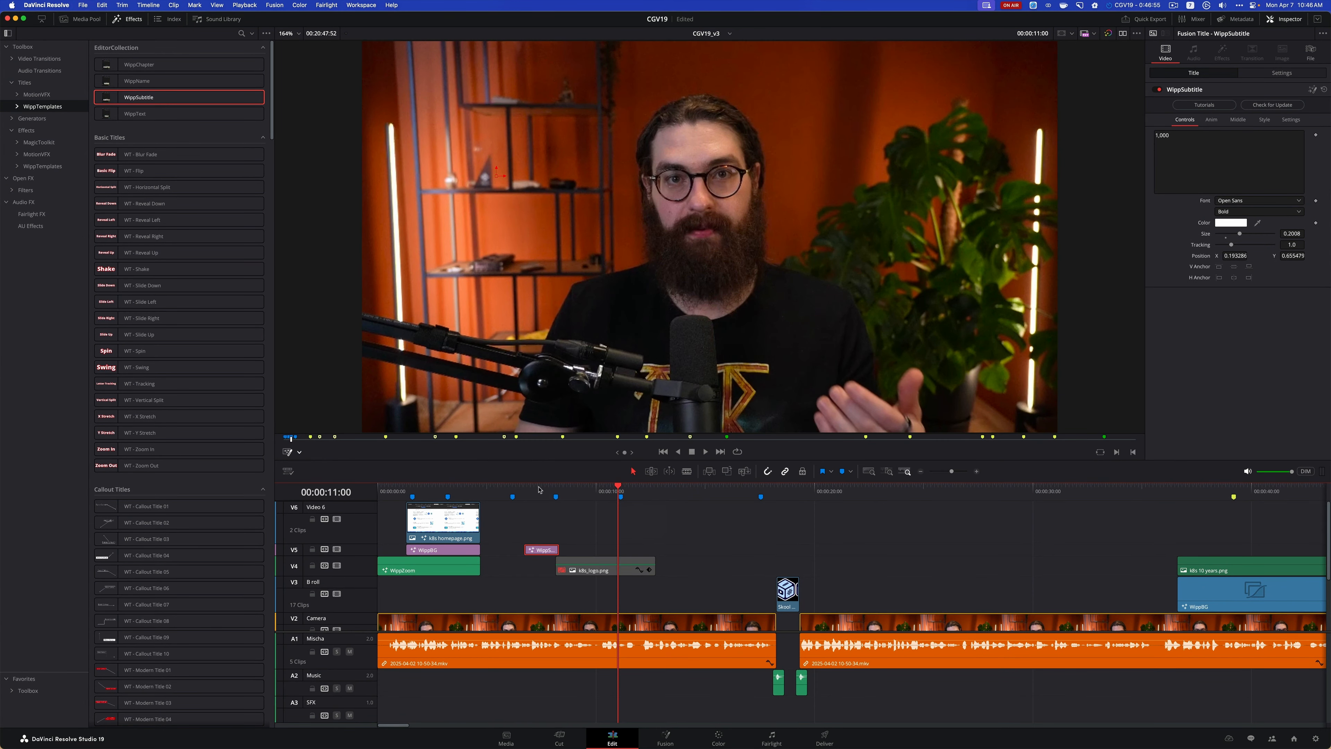
Play the timeline from within the 1,000 subtitle clip past the k8s_logo.png section and stop near the 11-second mark
left_click(539, 489)
key("space")
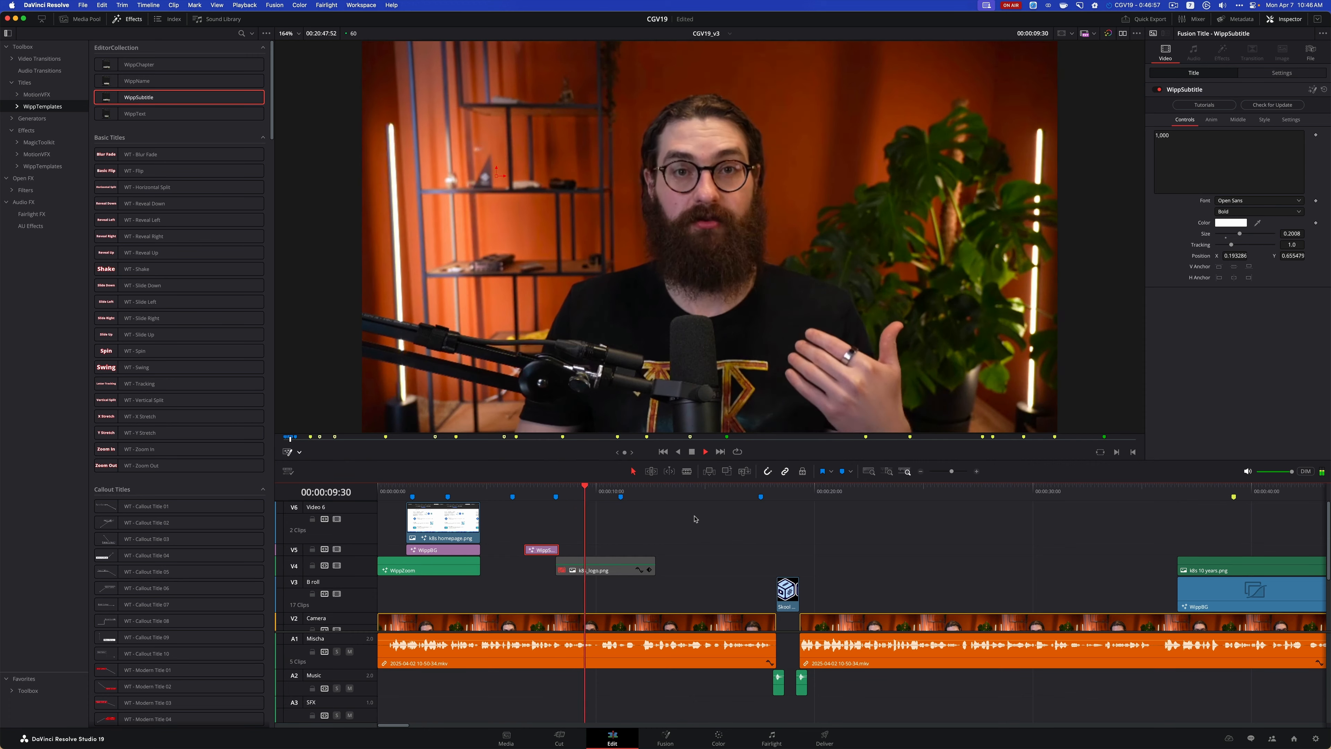
key("space")
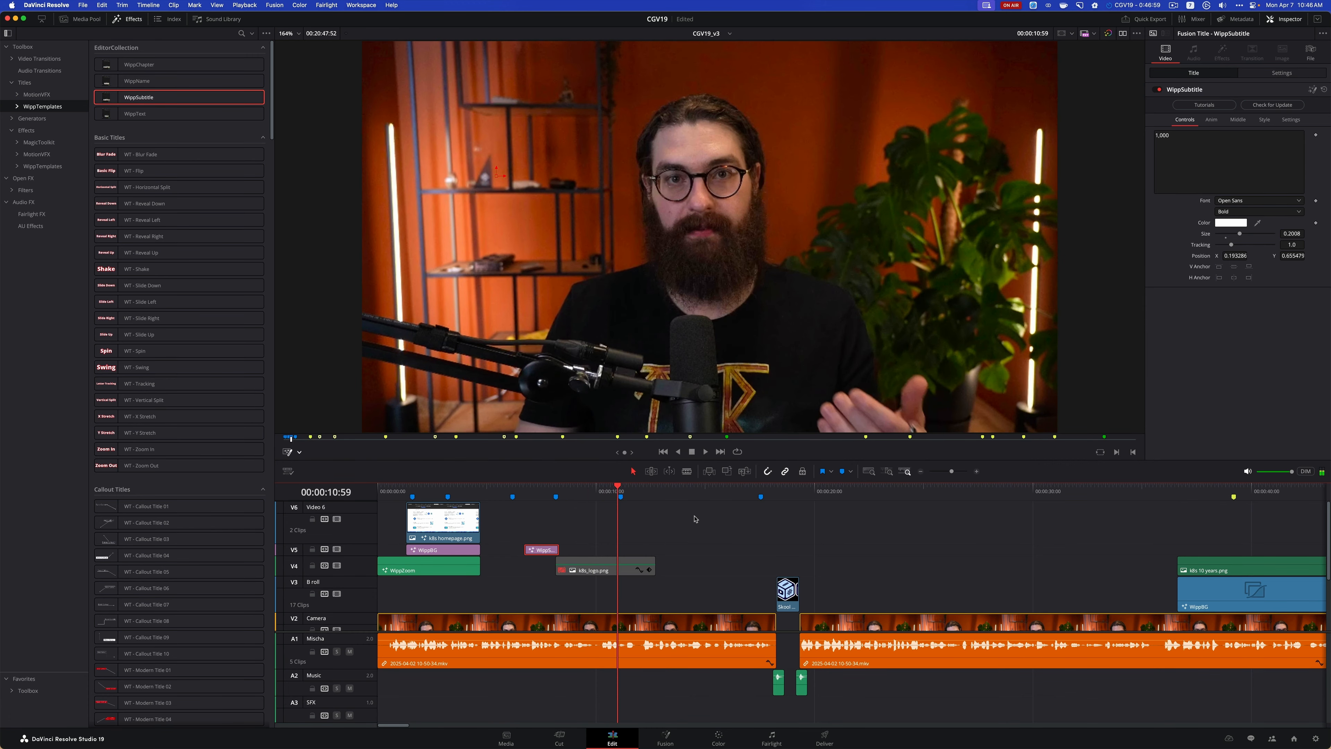
Switch to Safari and examine the Pexels roadmap video results for footage that suits the spoken line
key("super+Tab")
scroll(899, 479, "down", 1)
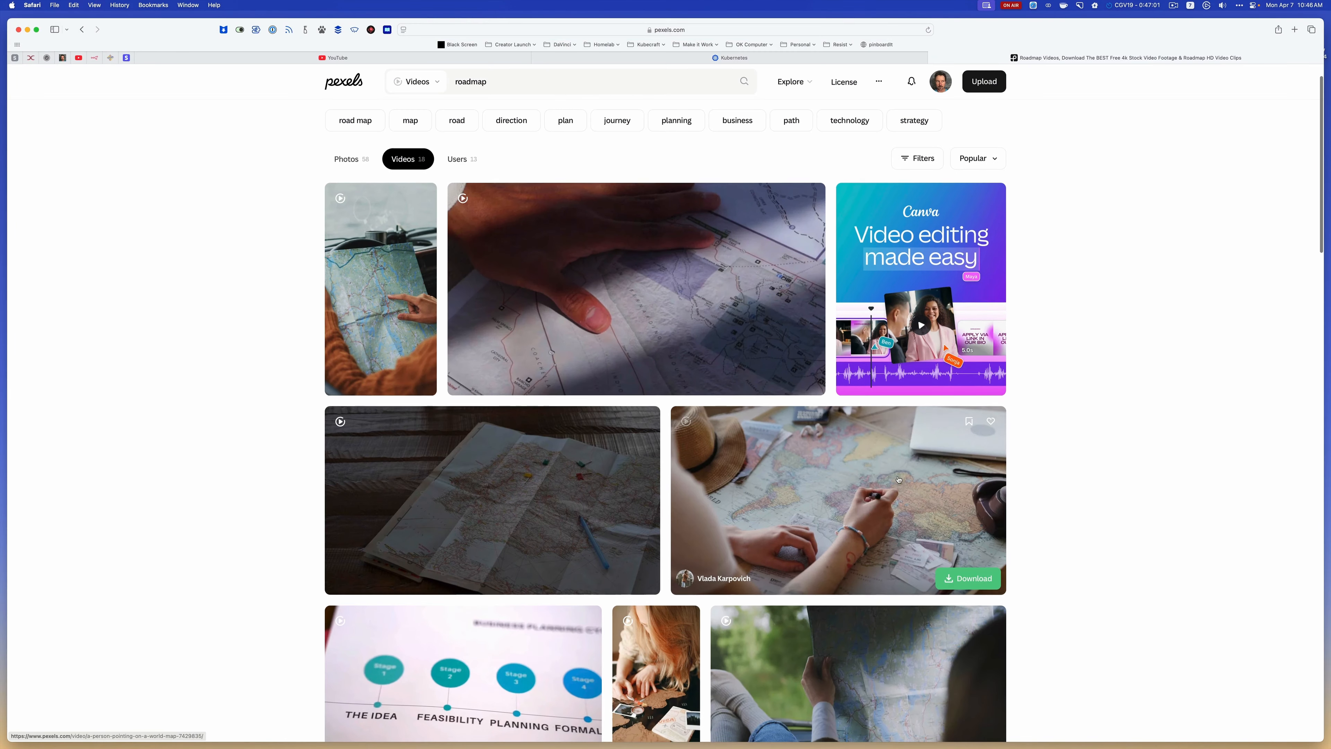
scroll(899, 479, "down", 5)
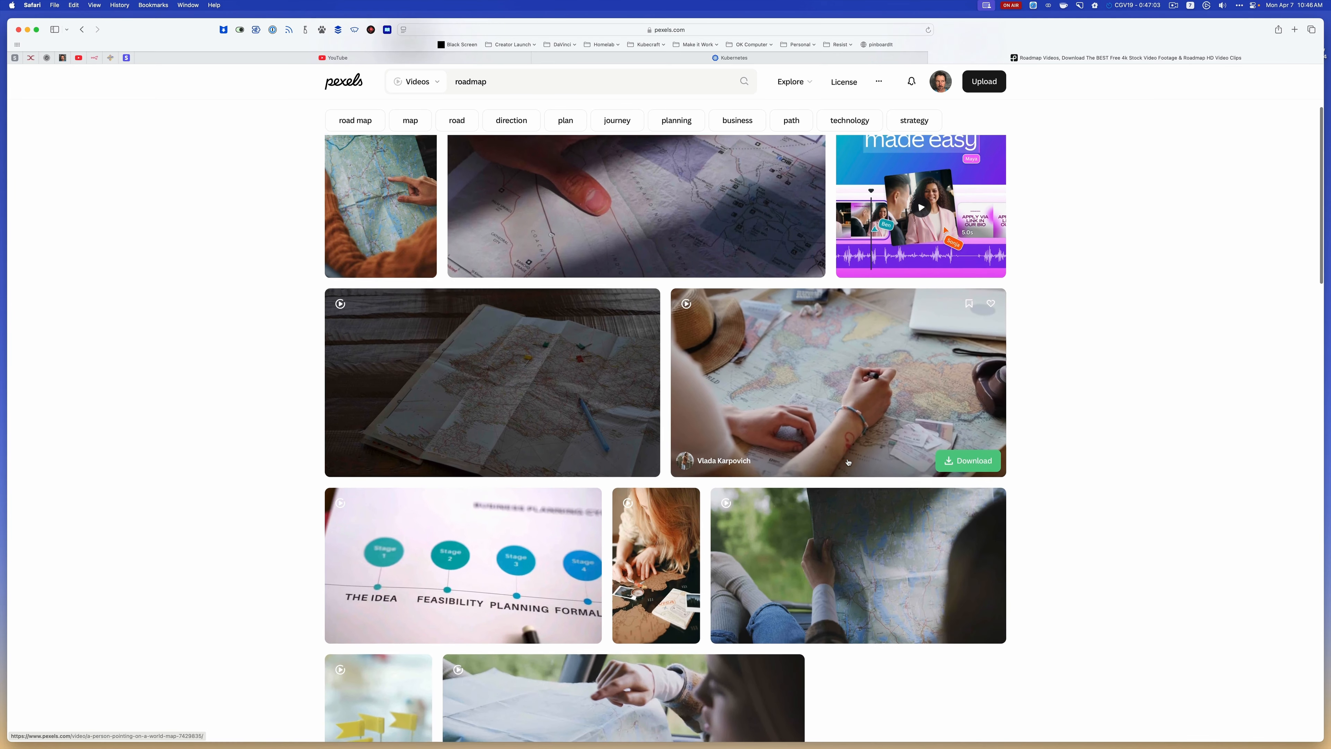
scroll(941, 574, "down", 6)
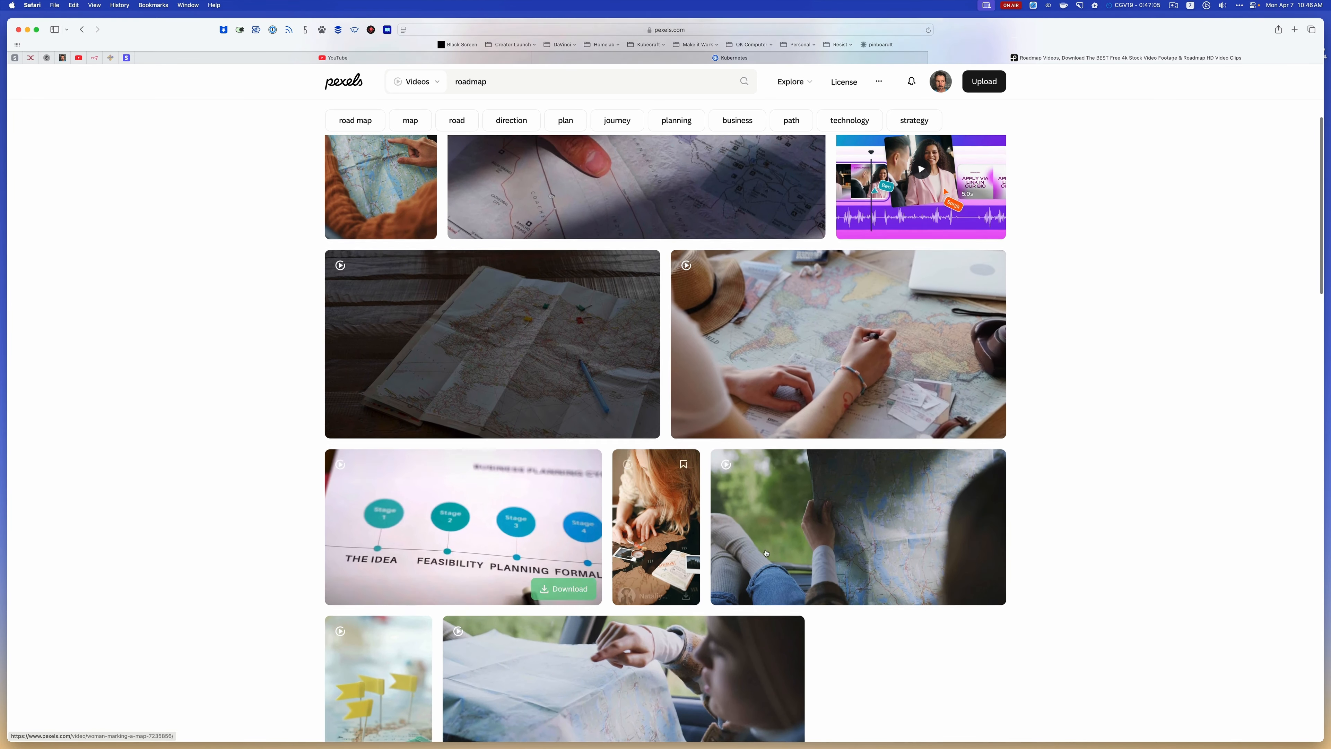
scroll(941, 574, "down", 7)
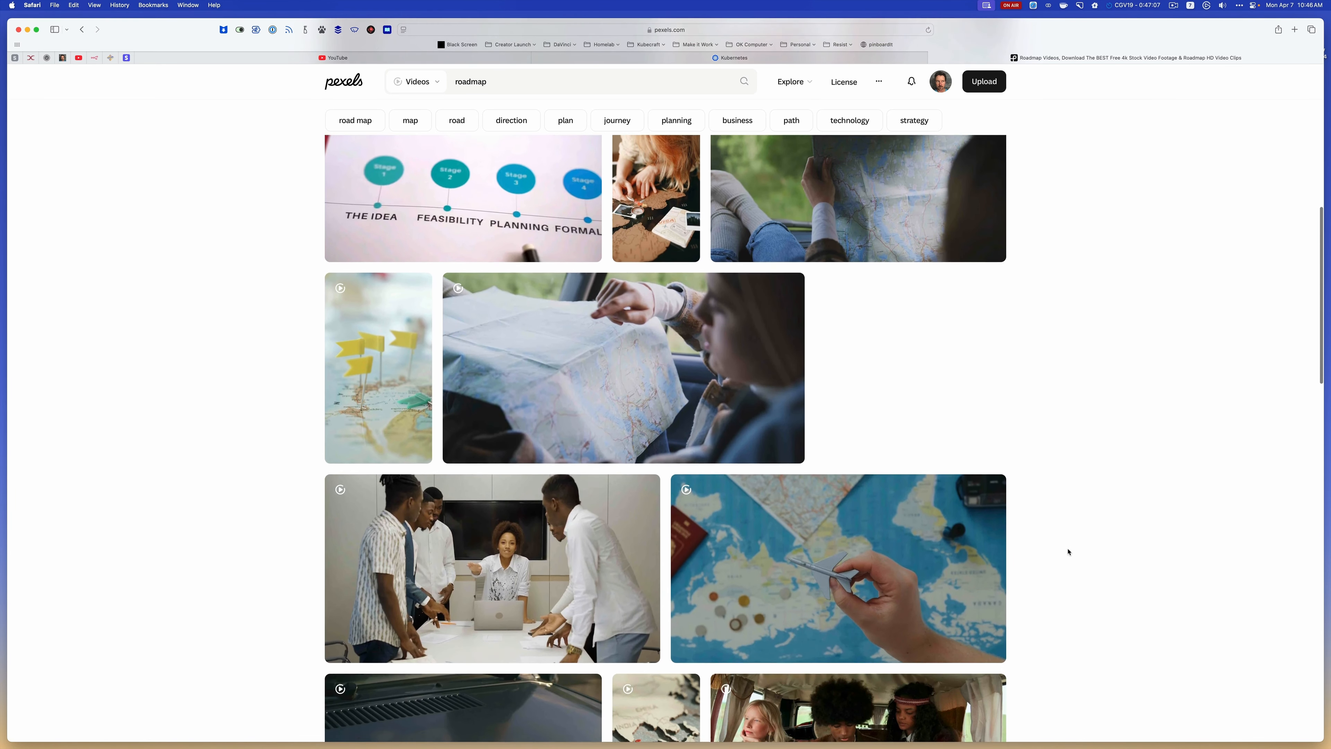
scroll(1068, 552, "down", 2)
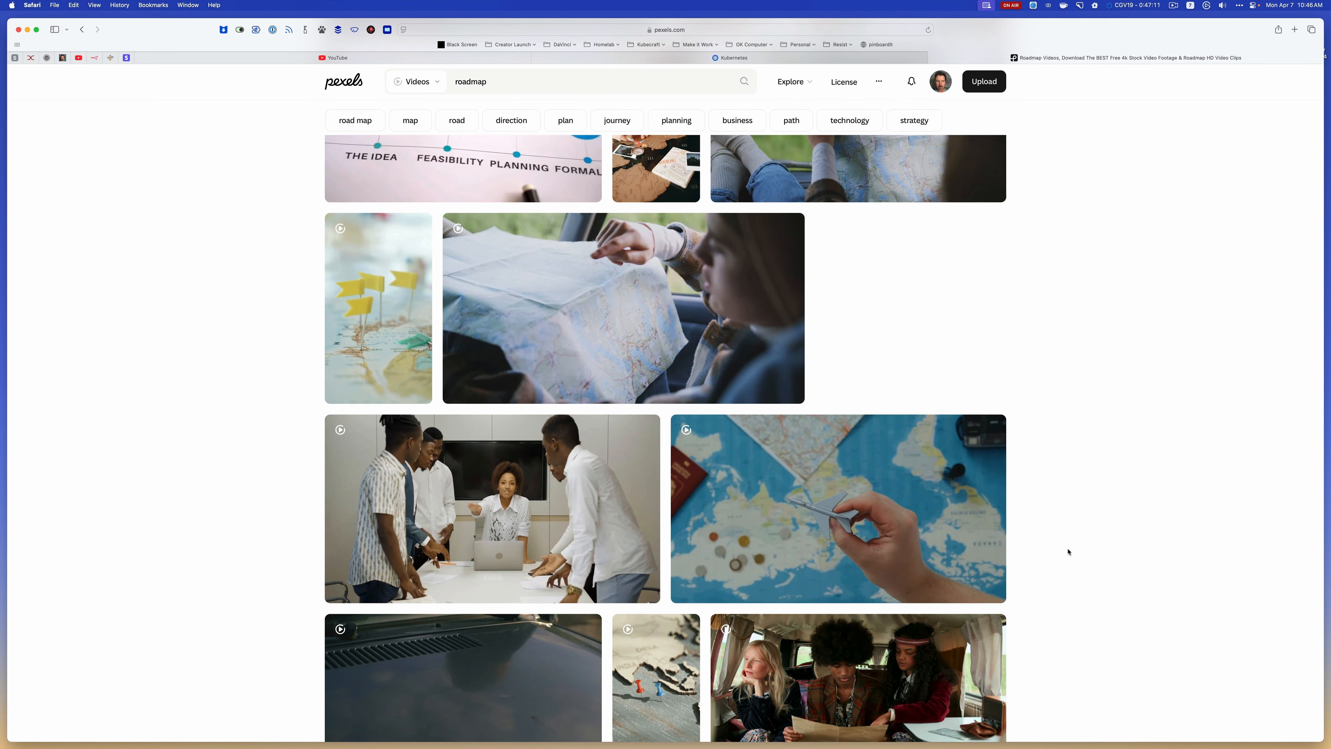
scroll(1068, 552, "down", 12)
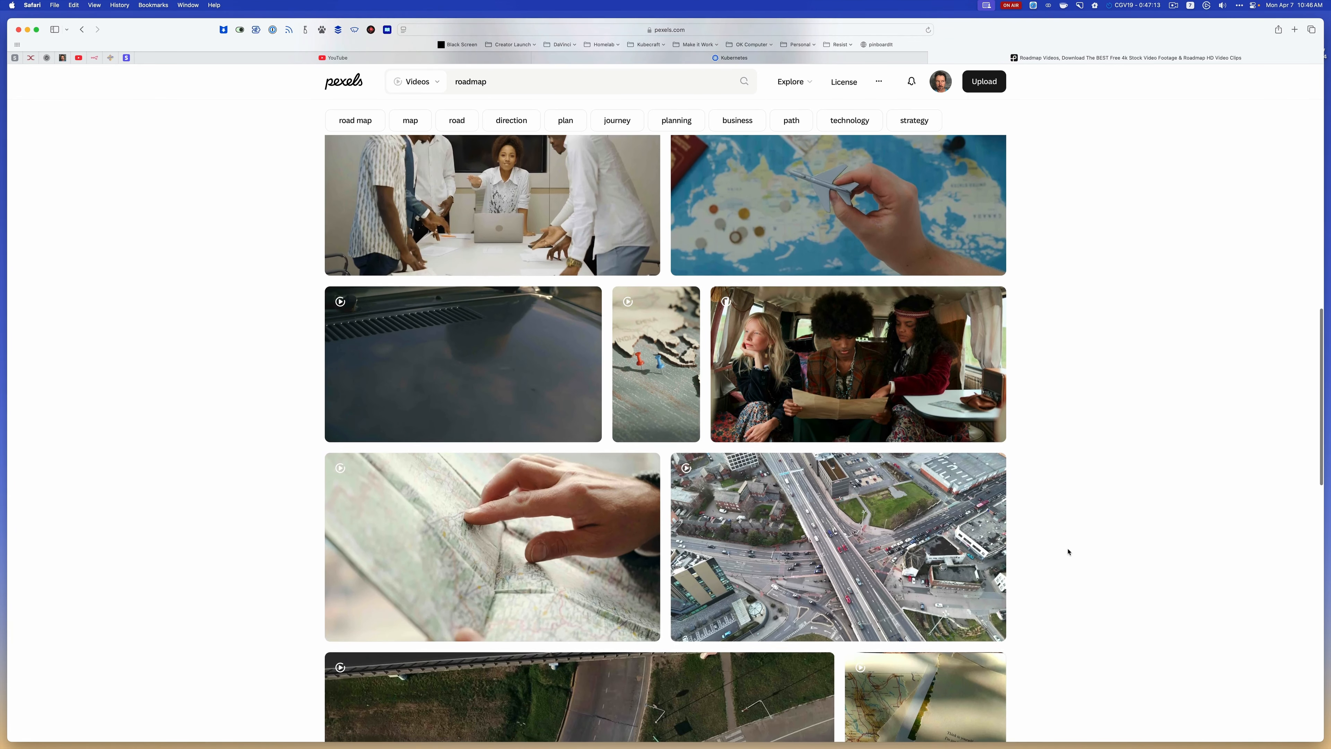
scroll(1068, 551, "down", 1)
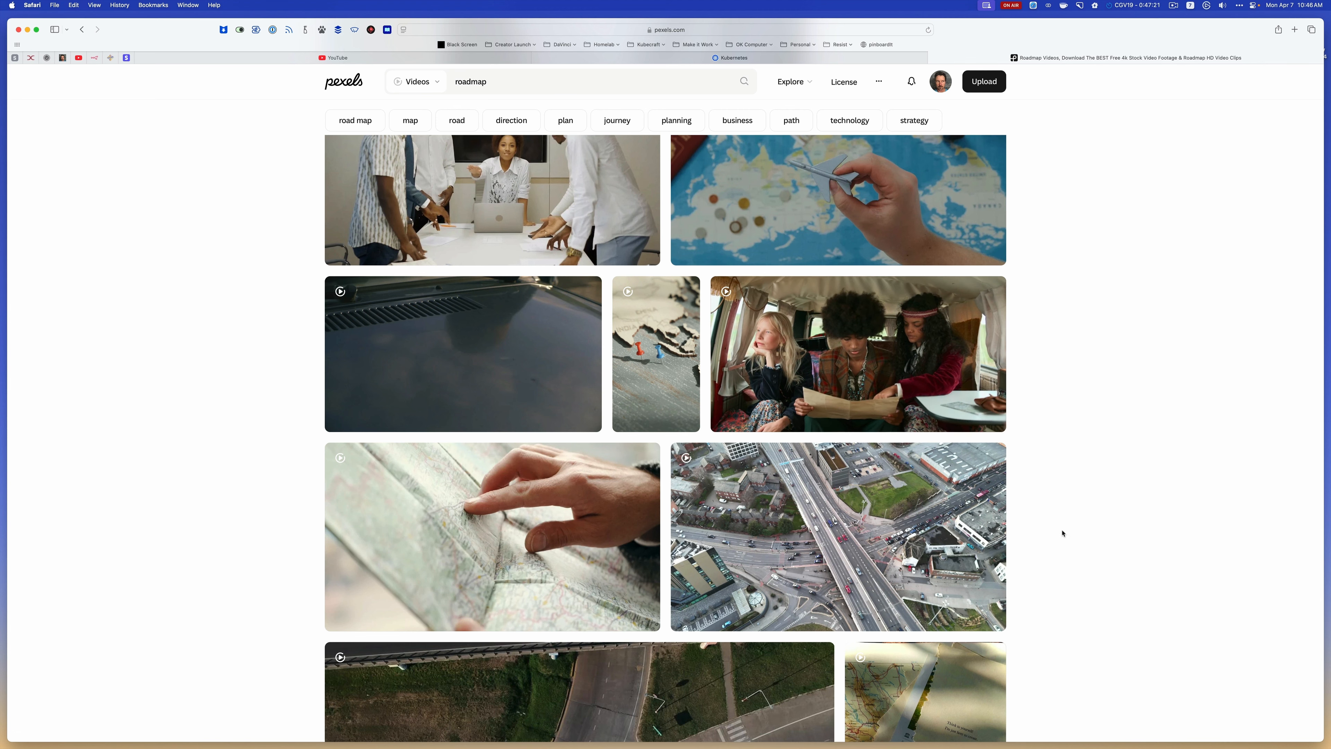
scroll(1062, 534, "down", 10)
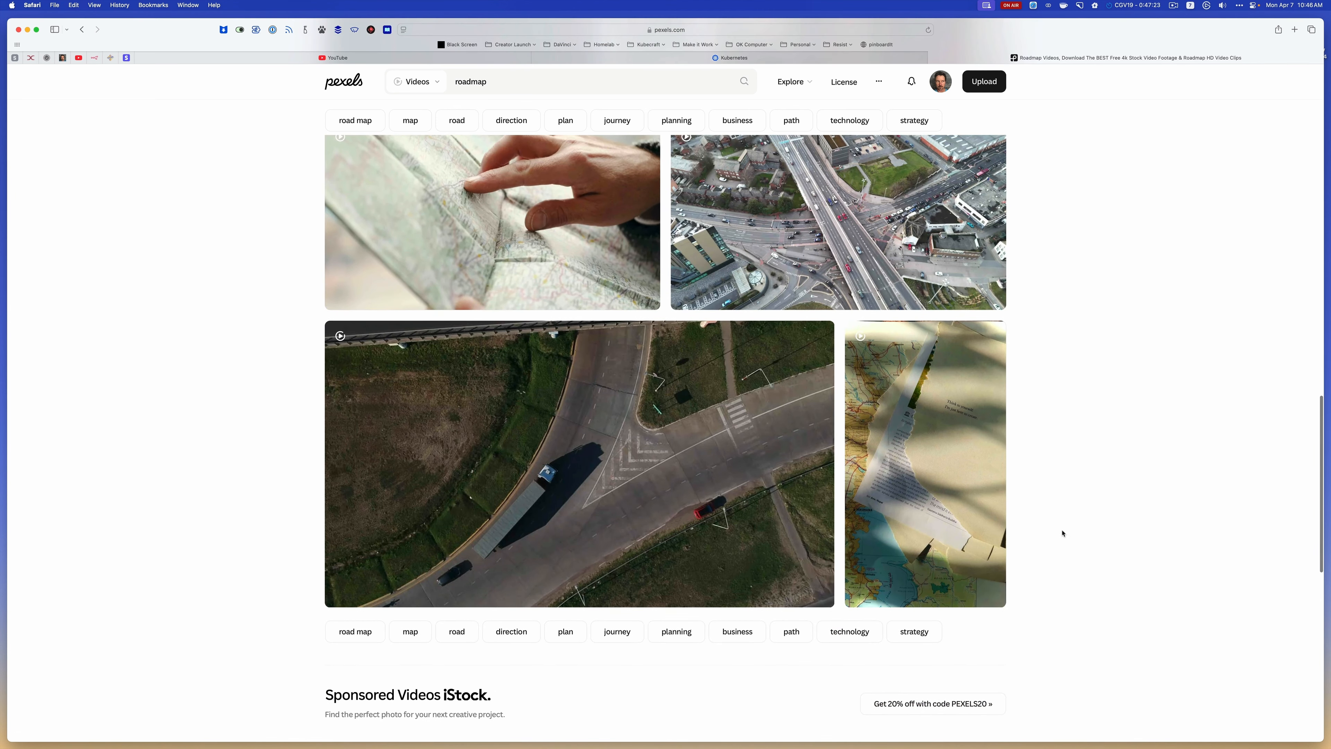
scroll(1062, 533, "down", 15)
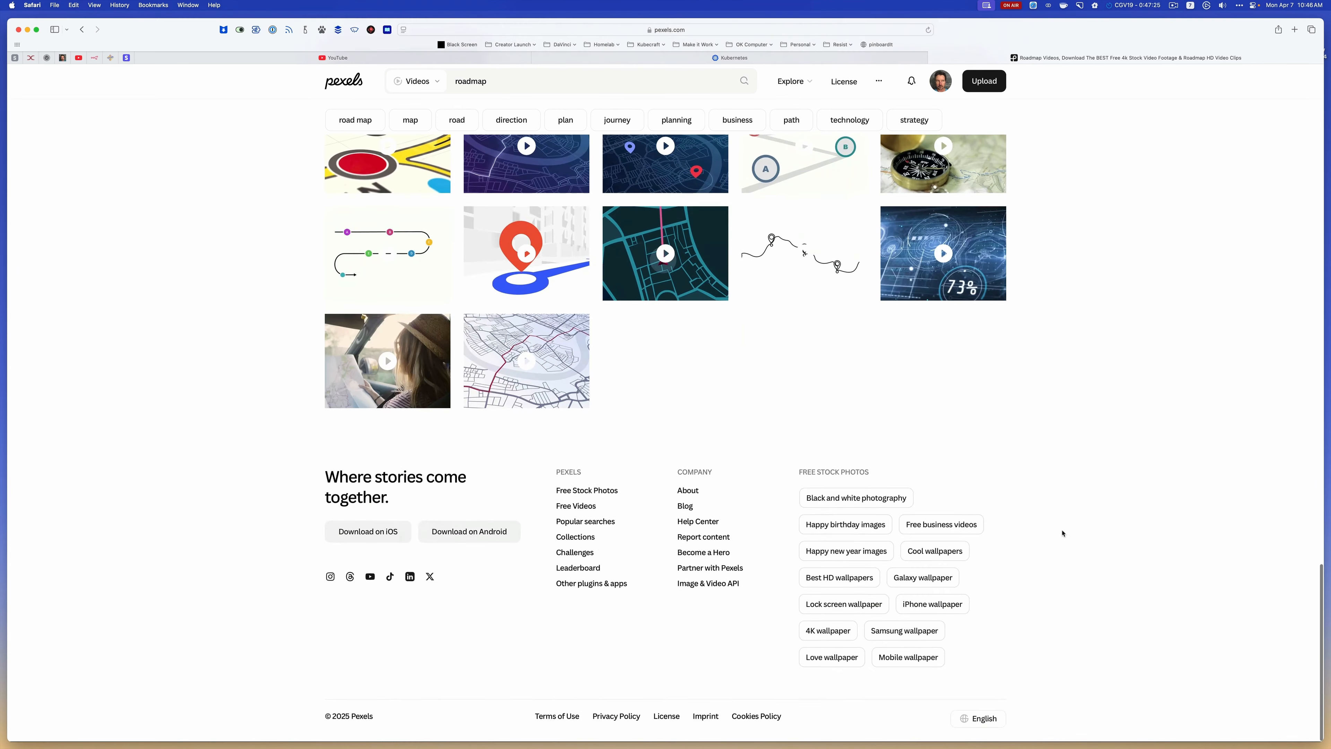
scroll(1062, 534, "up", 10)
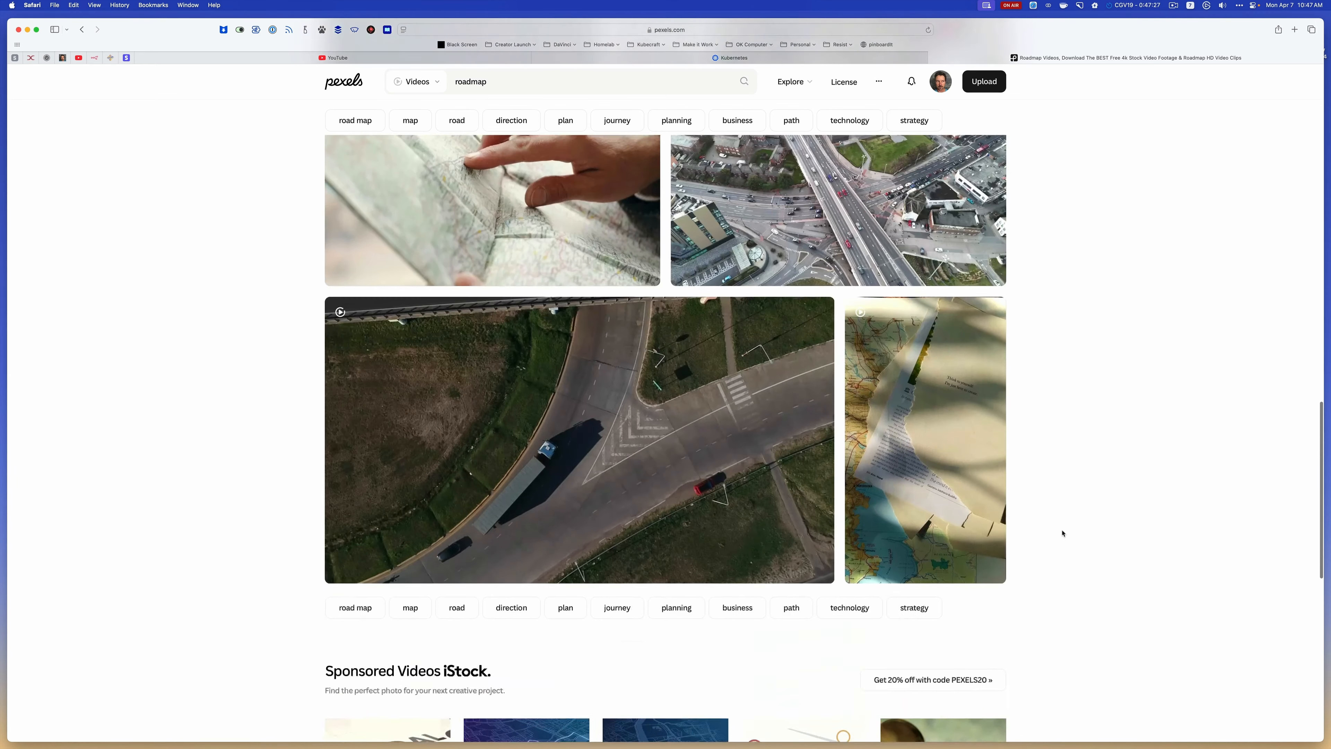
scroll(1063, 533, "up", 15)
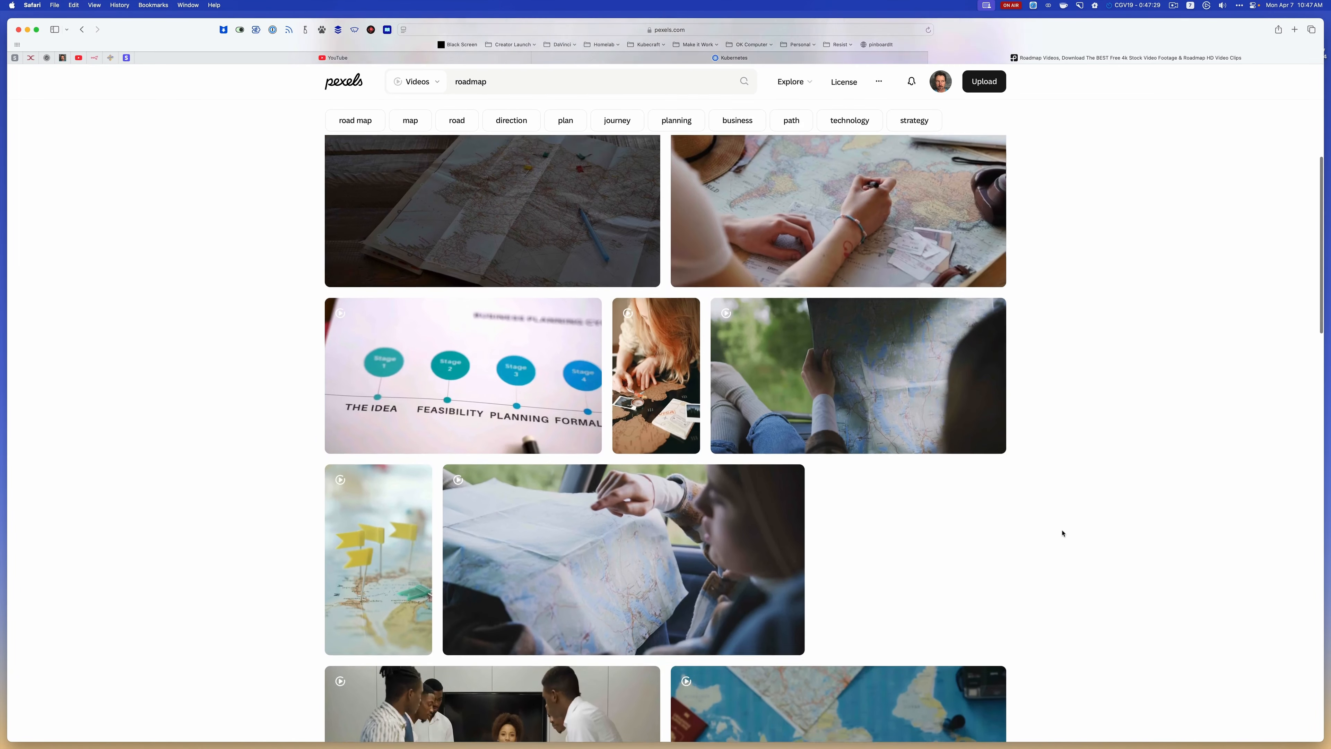
scroll(1063, 533, "up", 2)
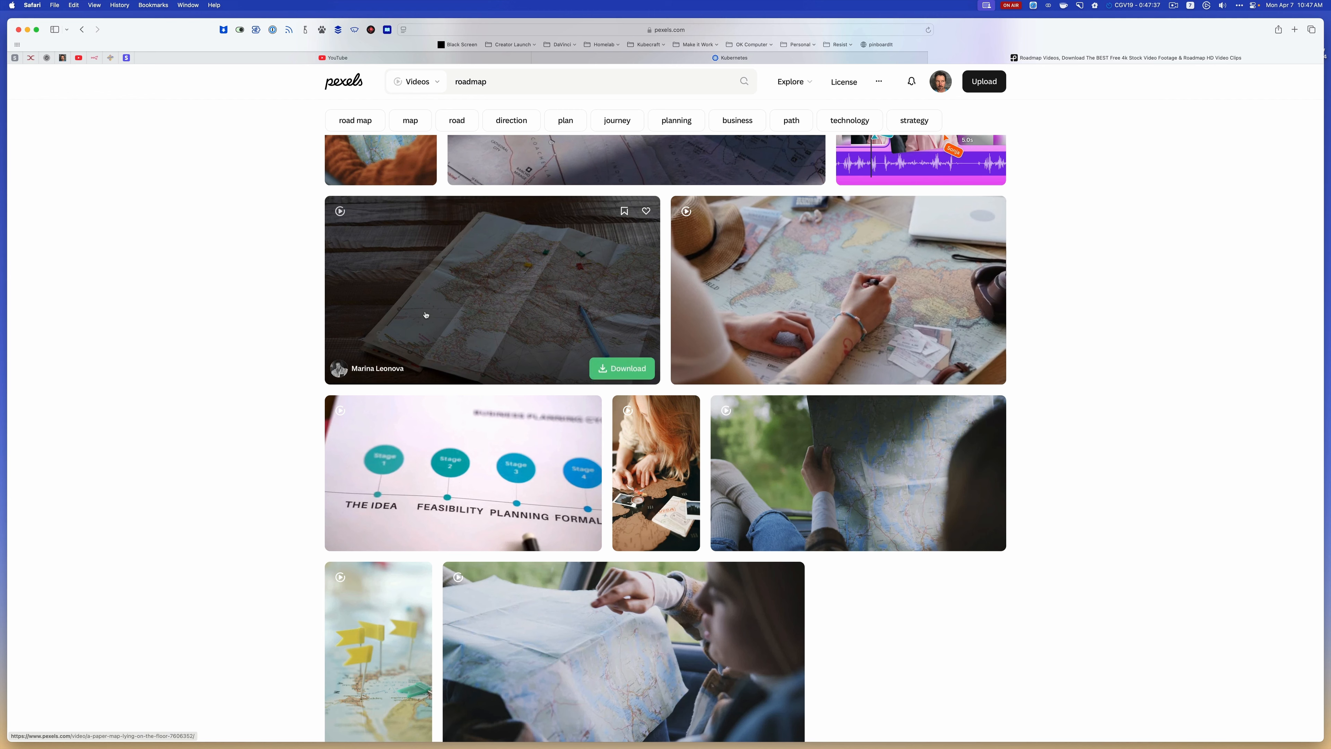
Open the Classroom of the KubeCraft DevOps Community on Skool and look through its whole course list
left_click(15, 59)
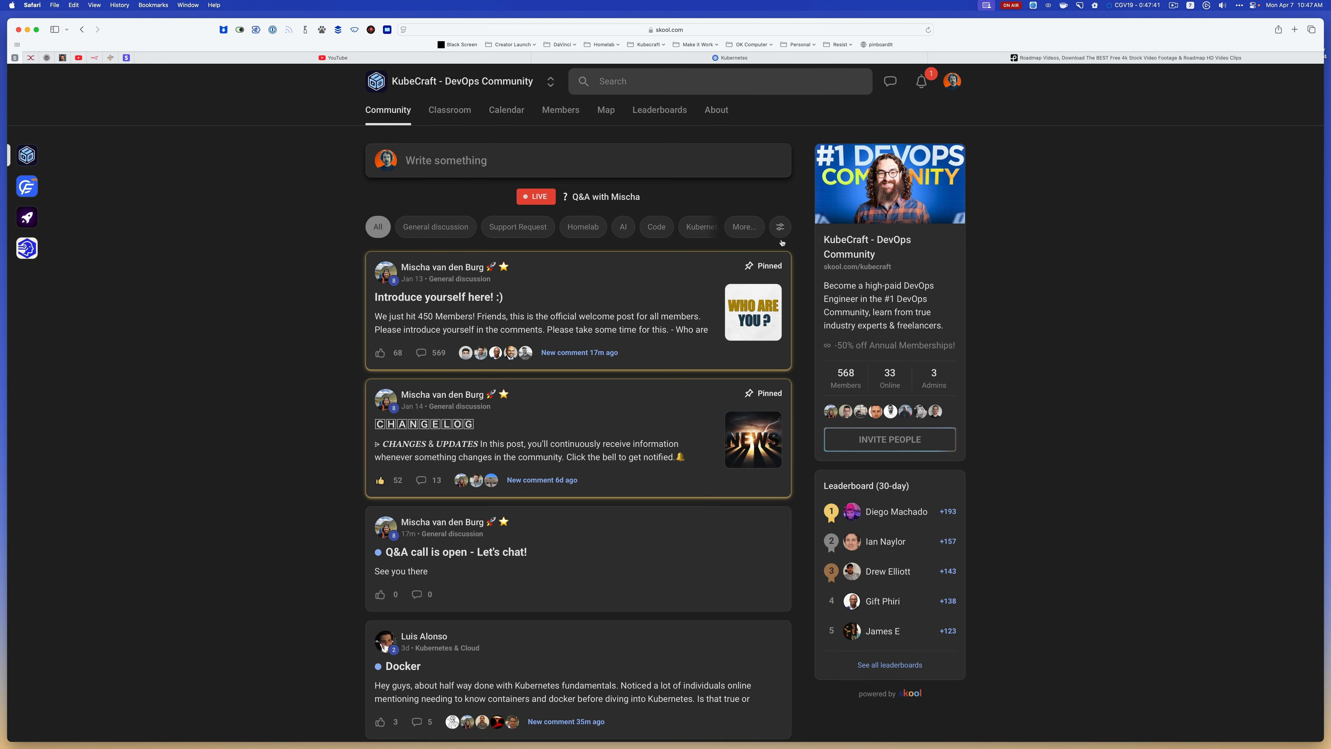
left_click(450, 109)
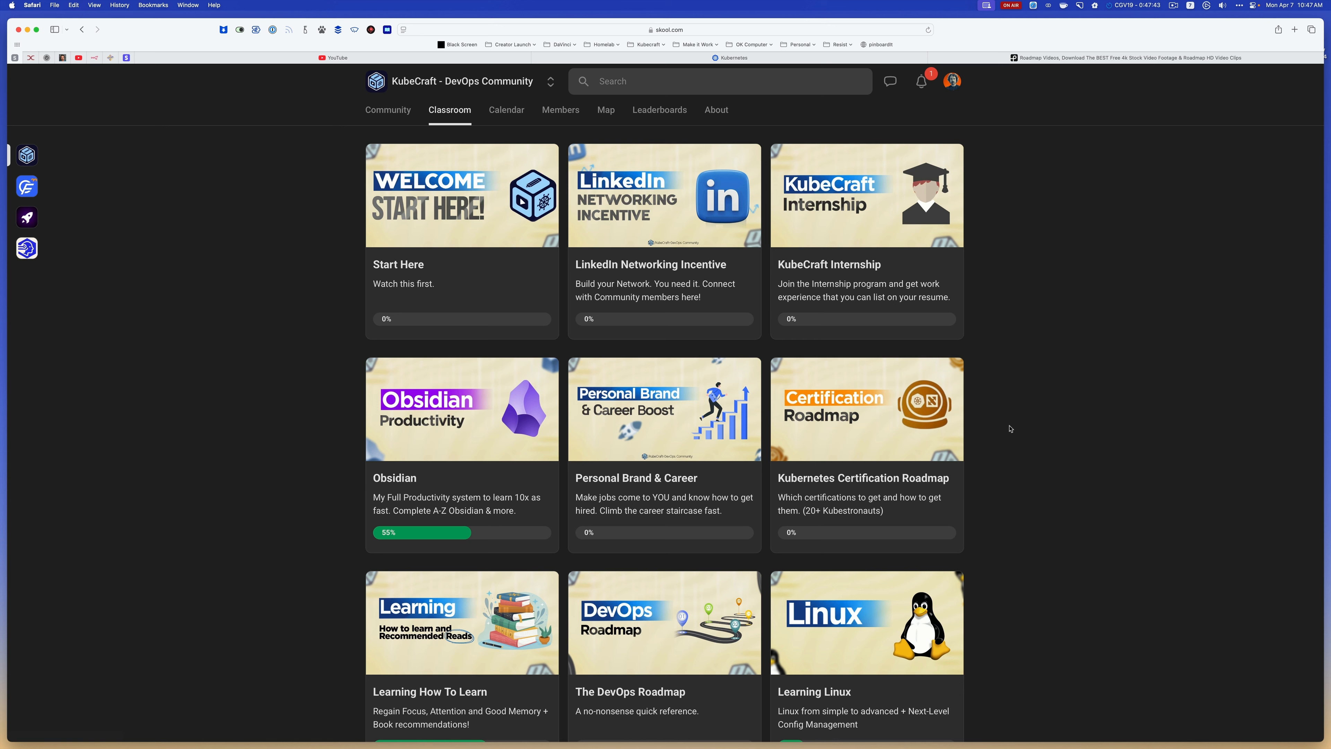
scroll(1010, 429, "down", 2)
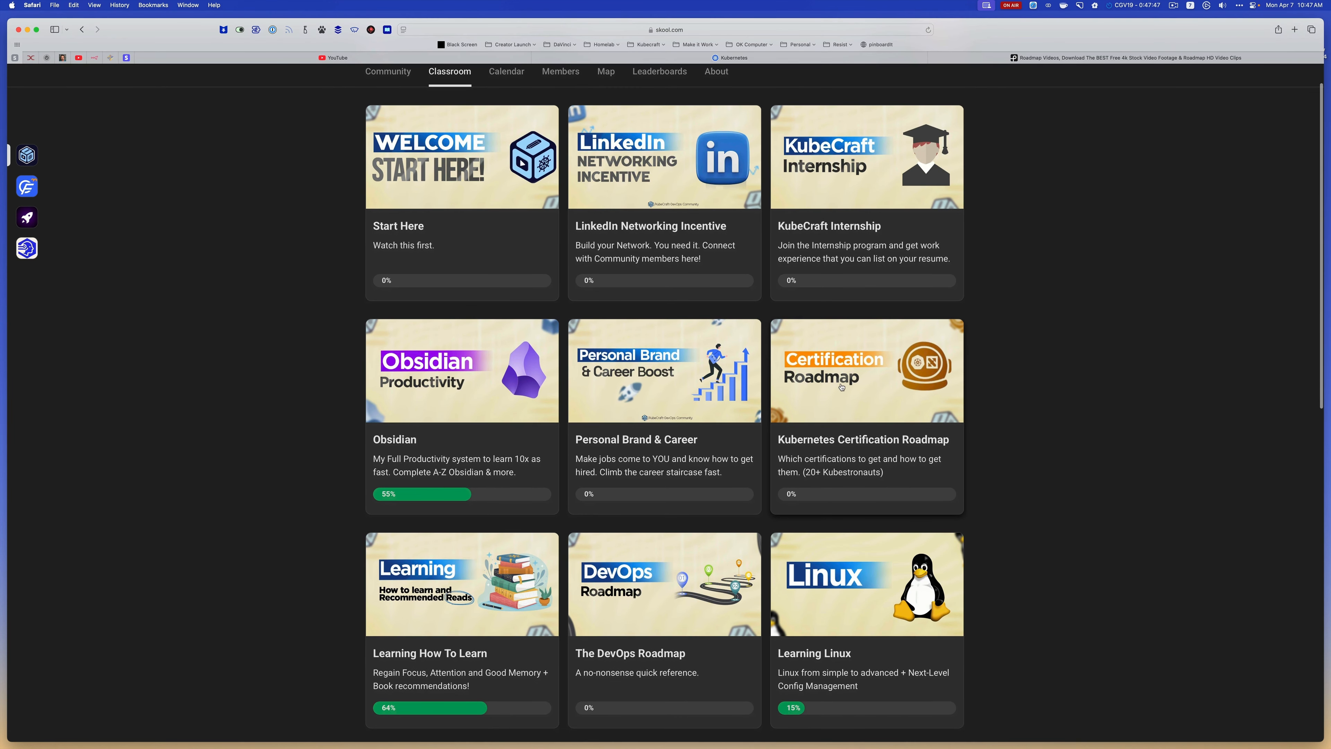
scroll(841, 387, "down", 2)
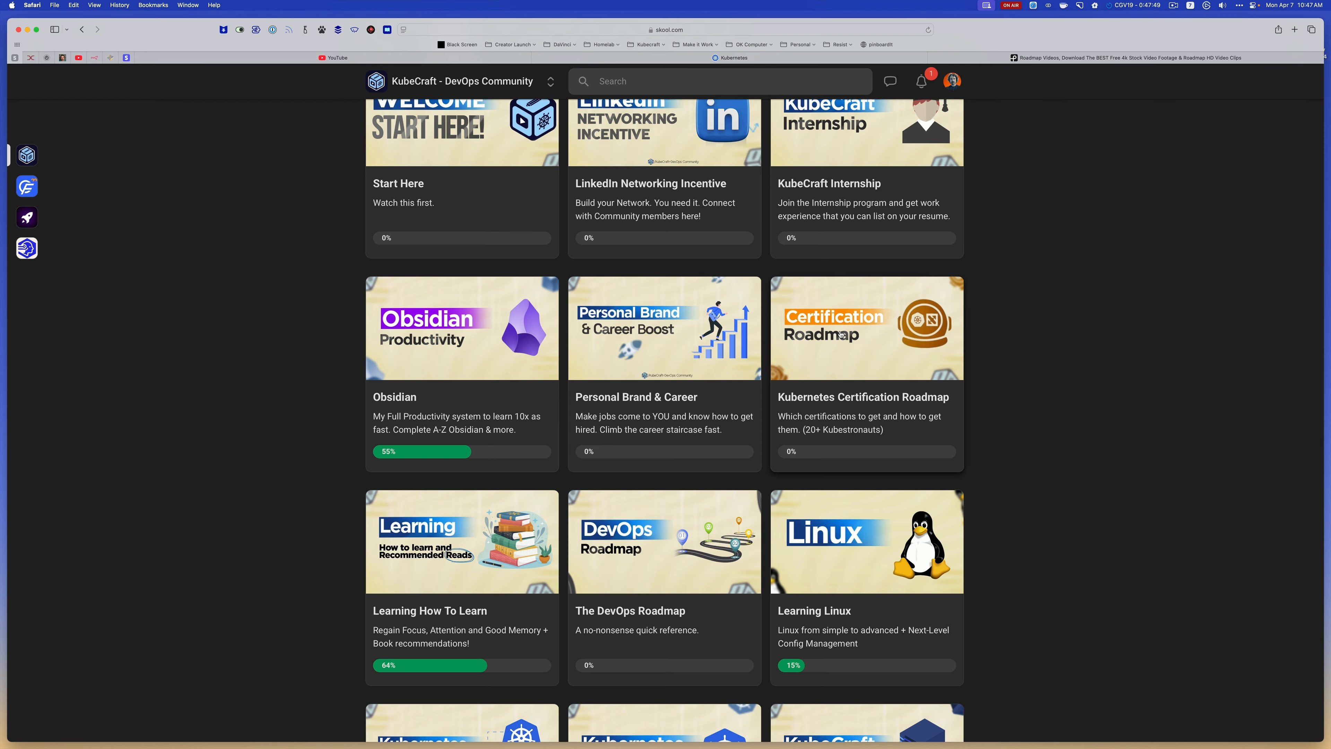
scroll(840, 335, "down", 2)
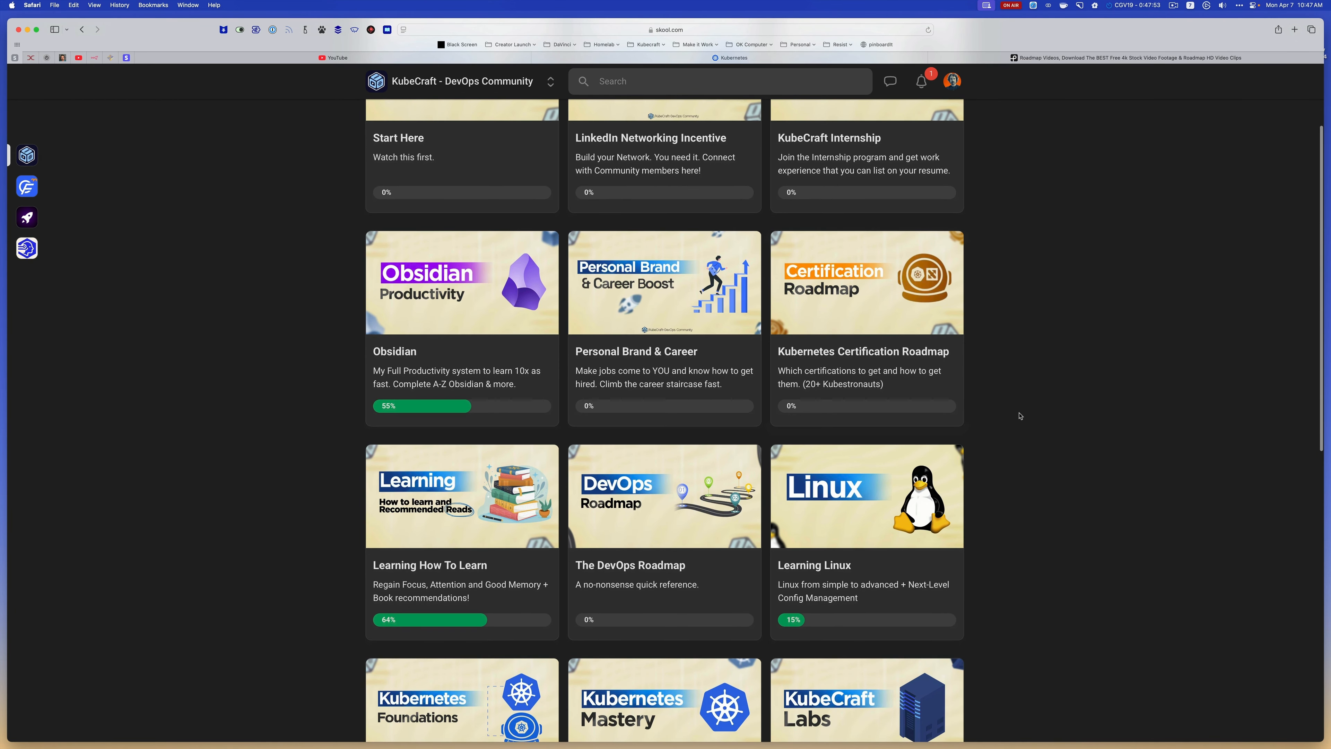
scroll(1020, 415, "down", 6)
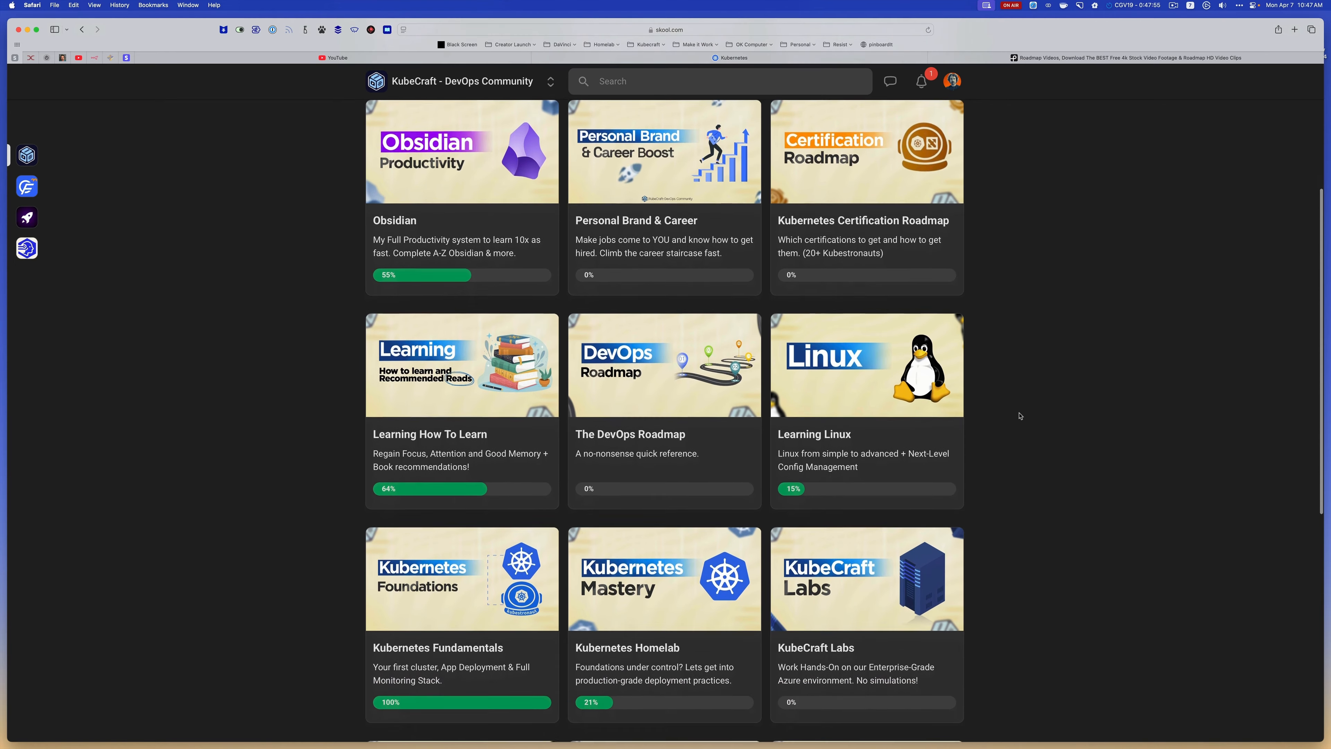
scroll(1020, 415, "down", 5)
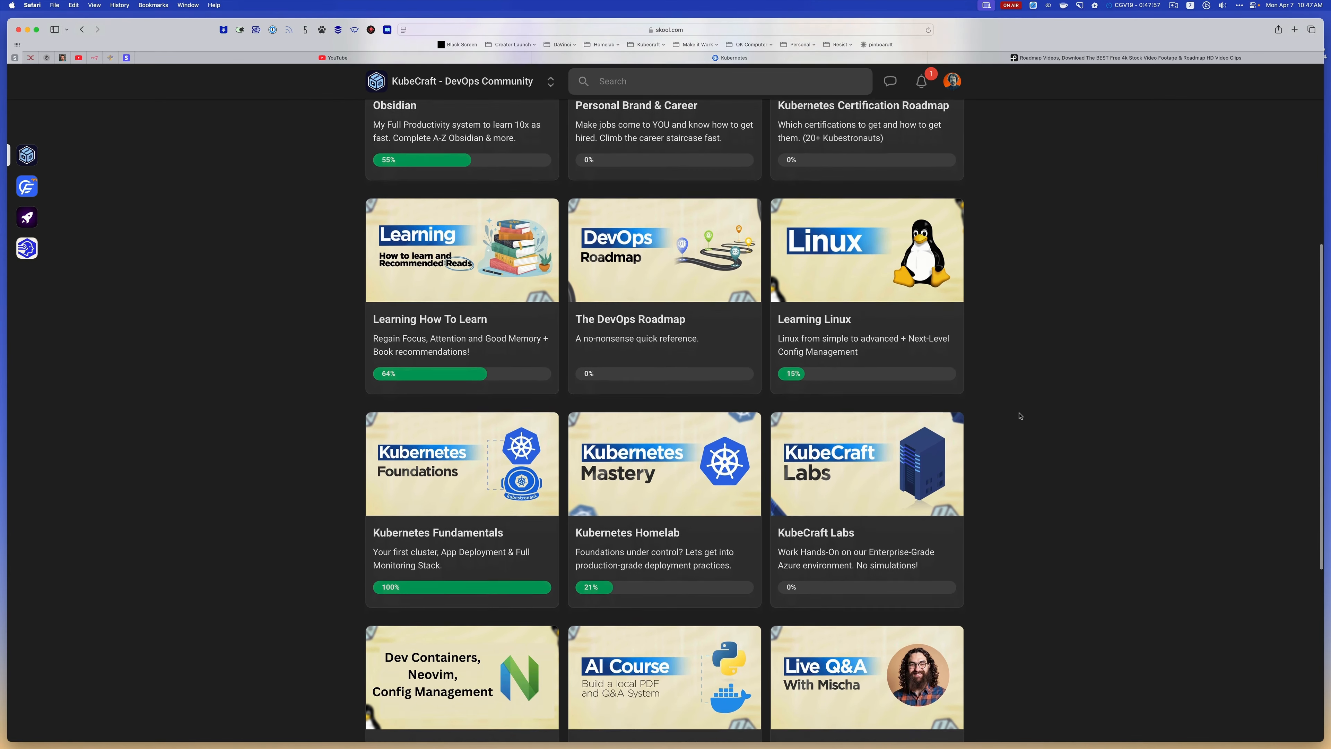
scroll(1020, 415, "down", 3)
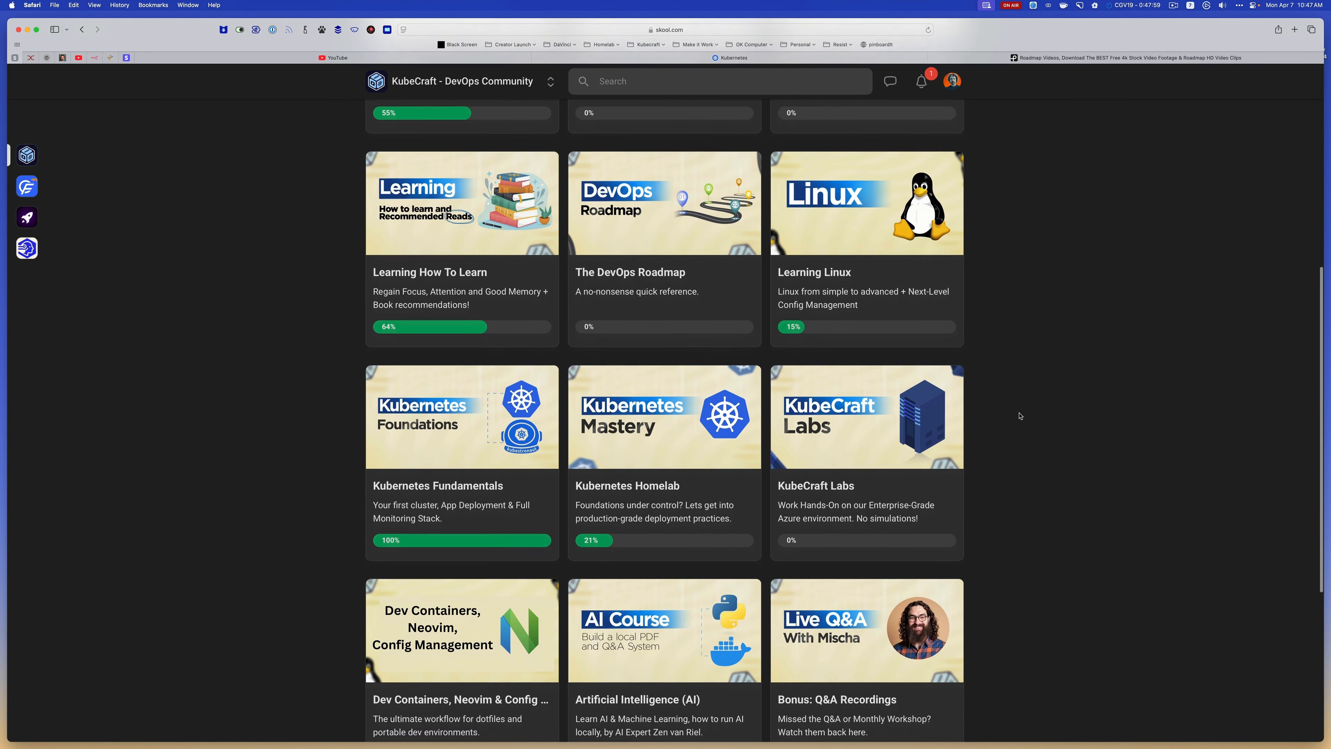
scroll(1015, 463, "down", 1)
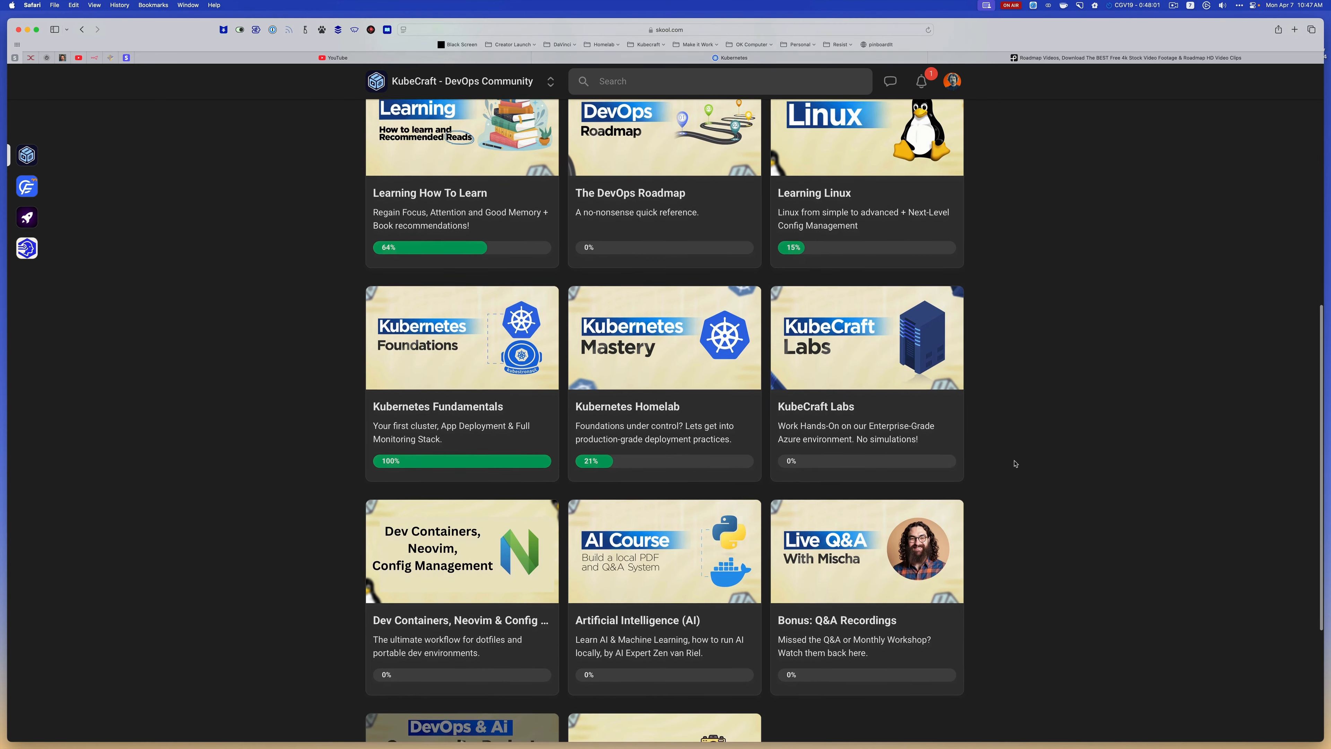
scroll(1014, 463, "down", 1)
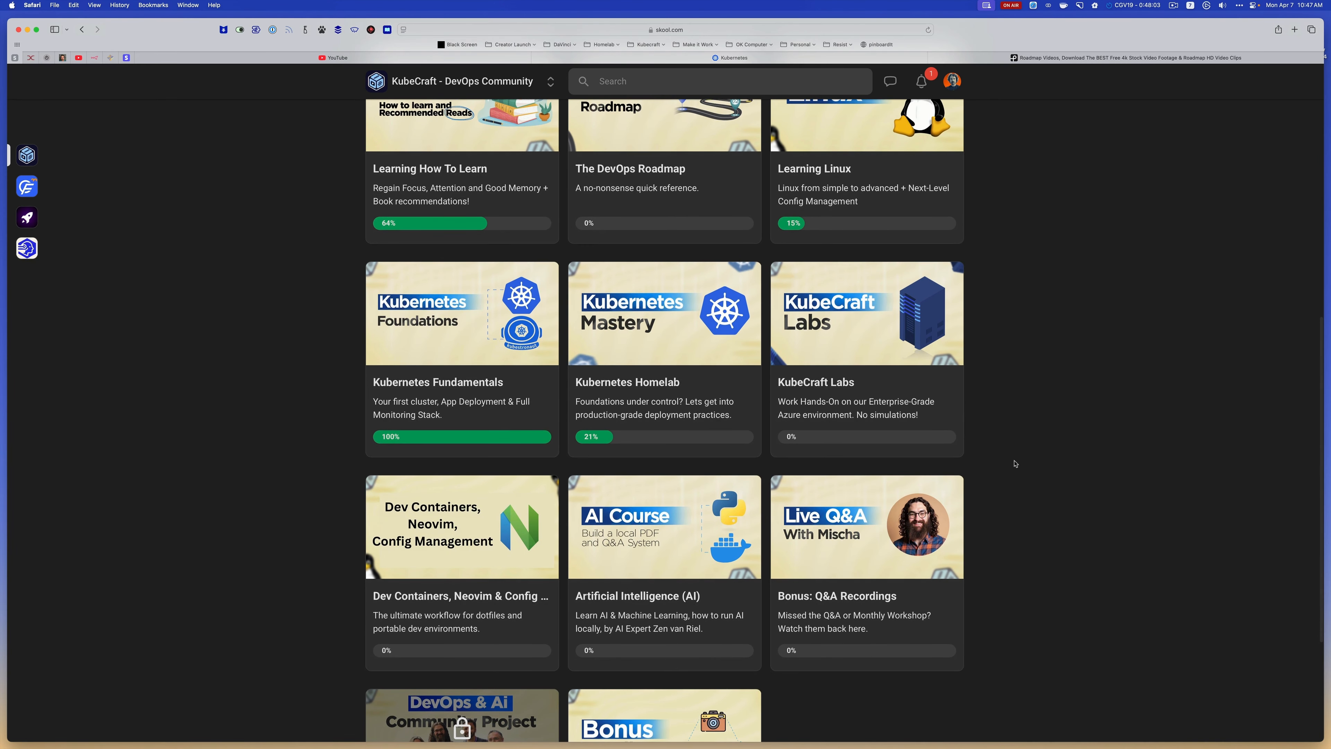
scroll(1015, 463, "down", 5)
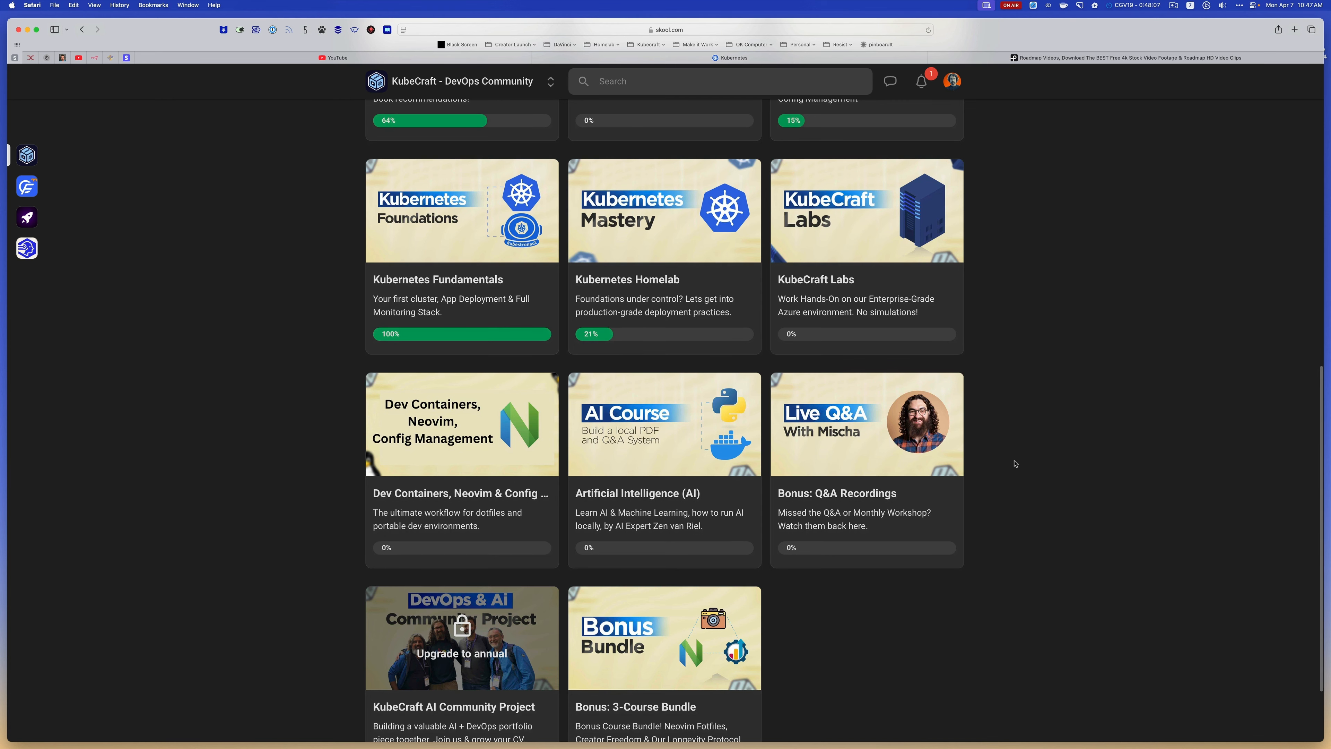
scroll(1014, 464, "down", 5)
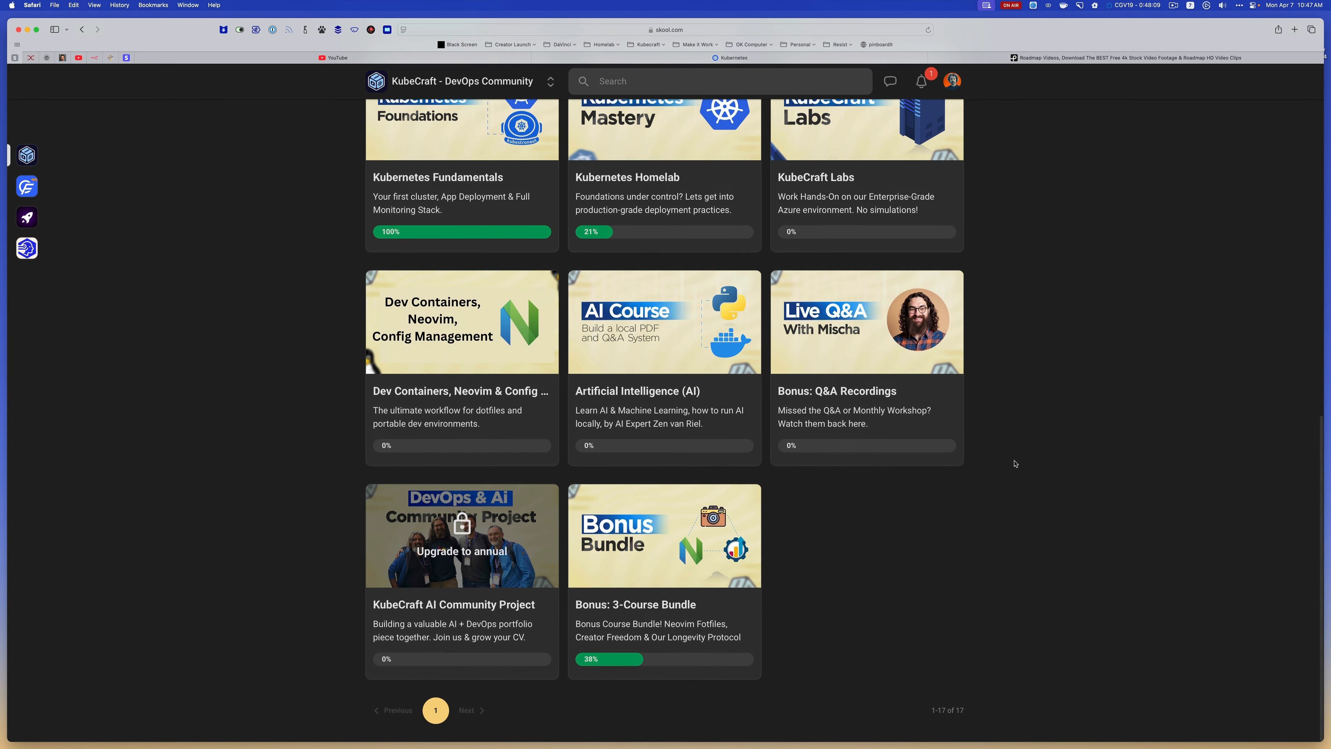
Go back to The DevOps Roadmap course in the KubeCraft classroom and open it
scroll(1015, 464, "up", 10)
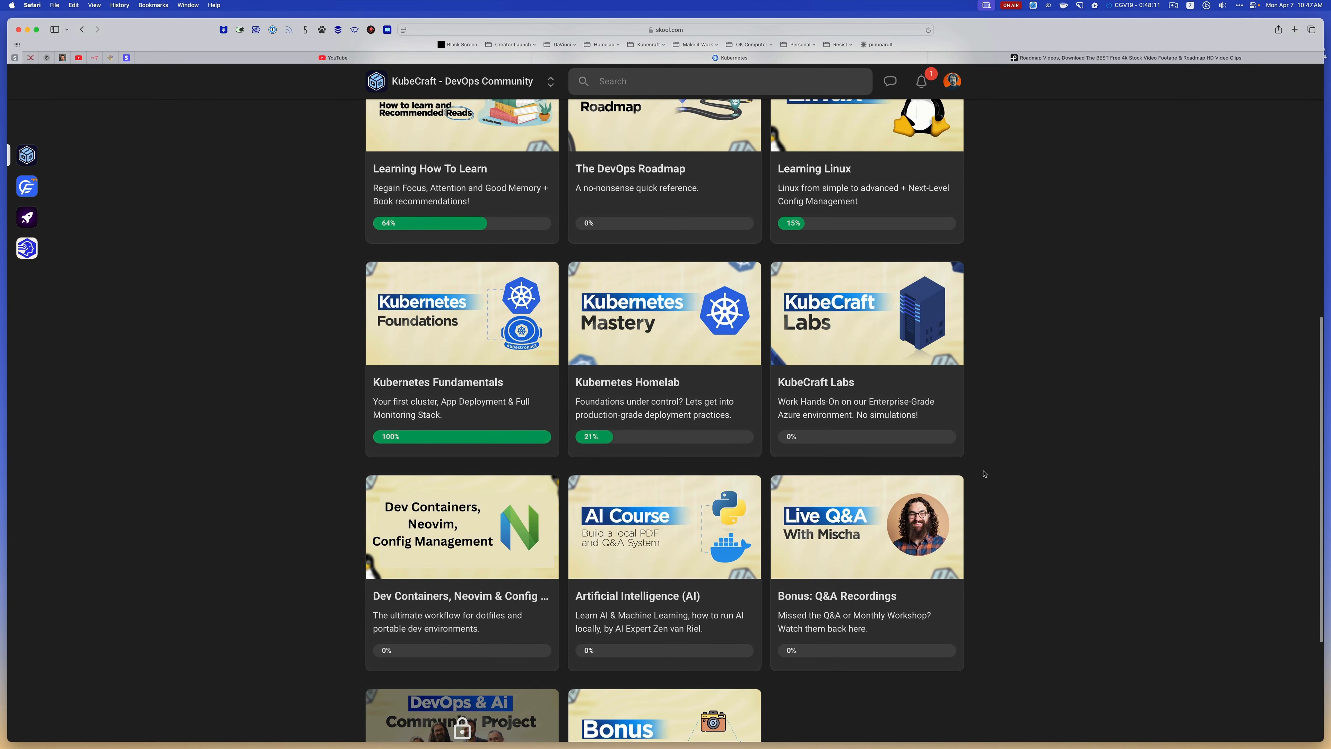
scroll(984, 474, "up", 4)
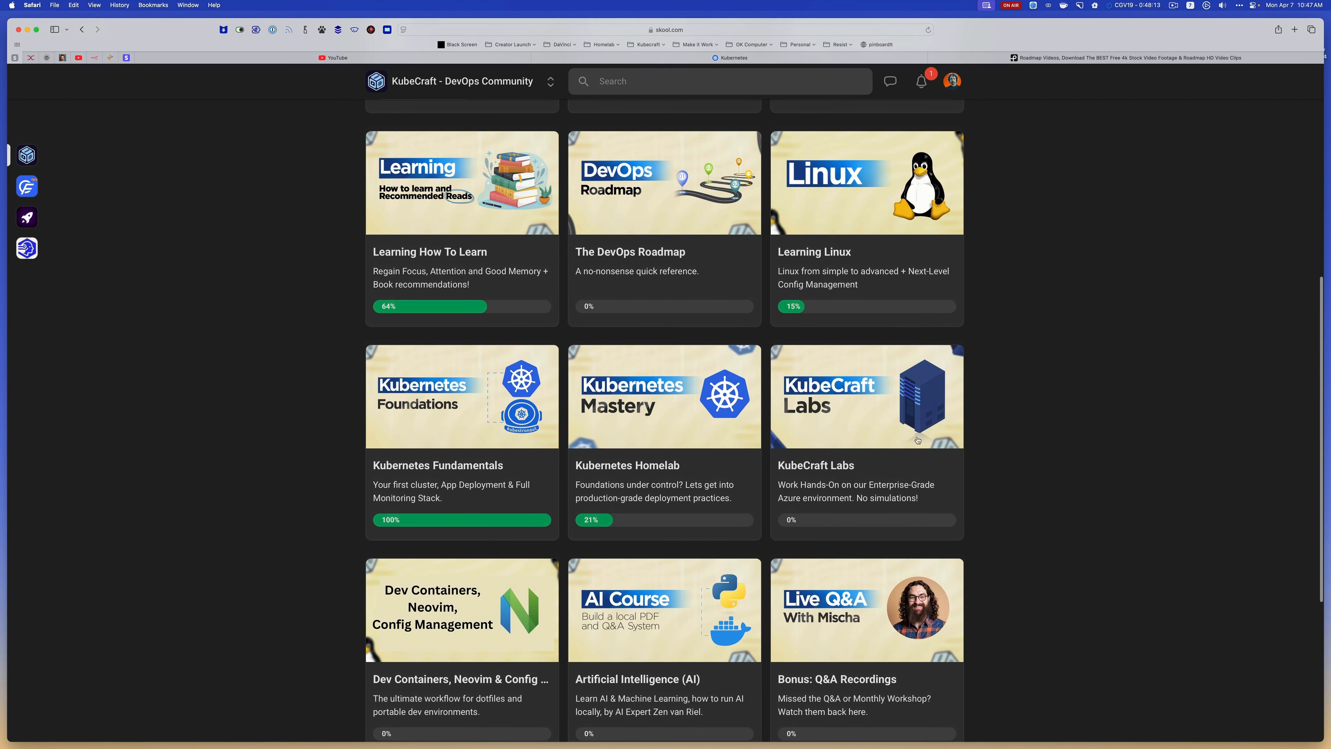
scroll(658, 278, "up", 2)
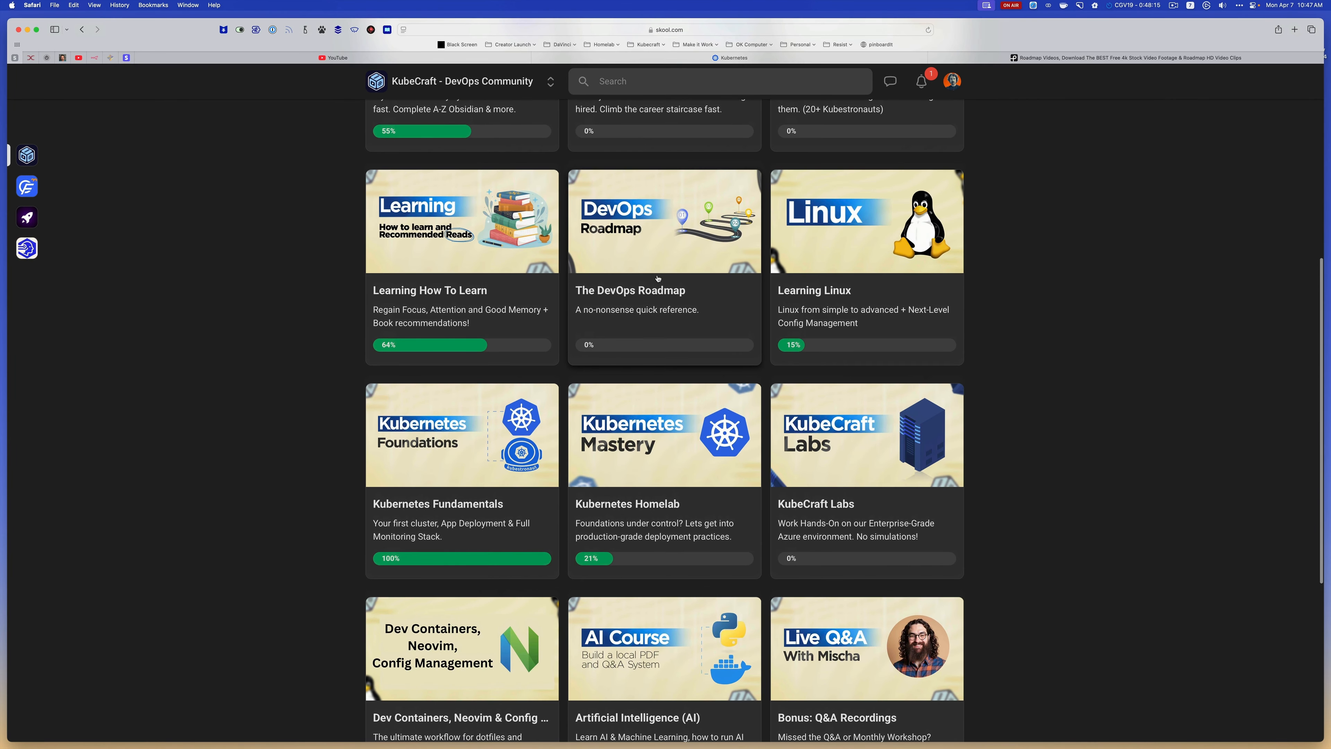
left_click(657, 279)
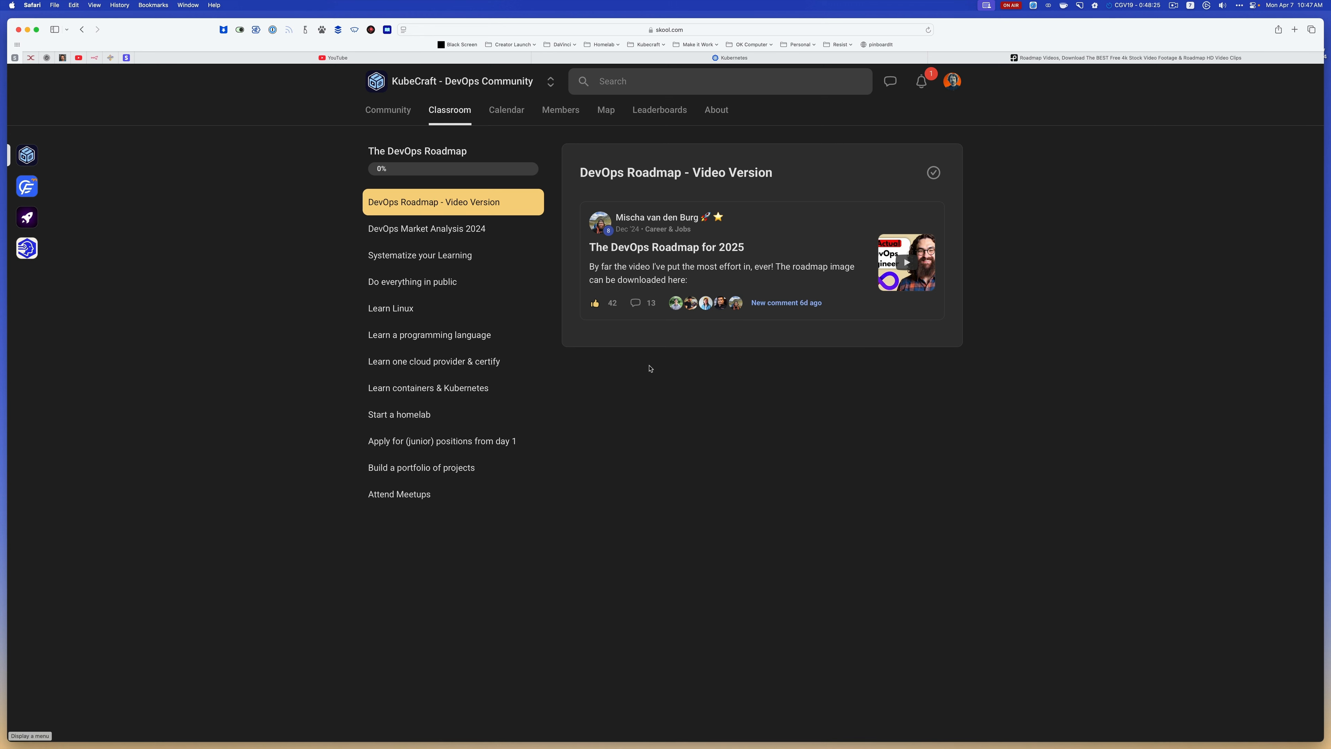
Search the web for "devops roadmap" and look through the DevOps Roadmap chart on roadmap.sh
key("super+space")
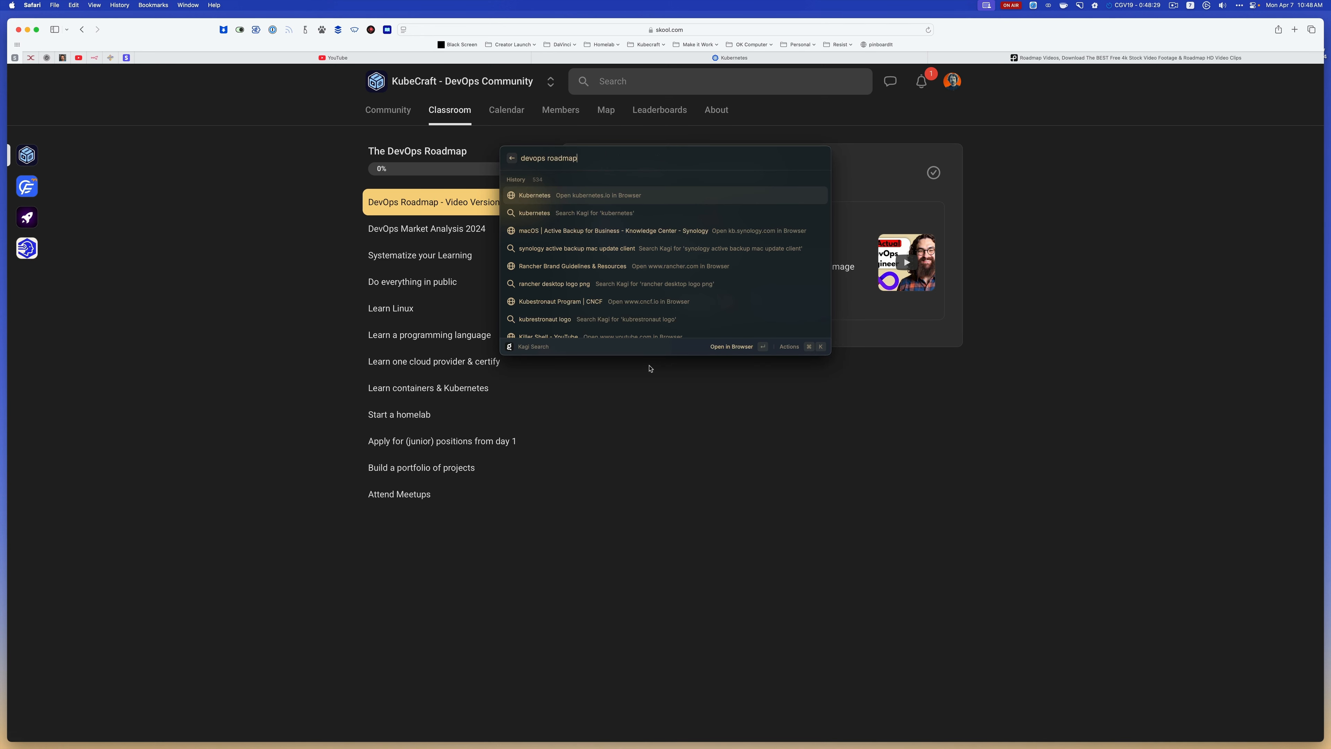
key("Return")
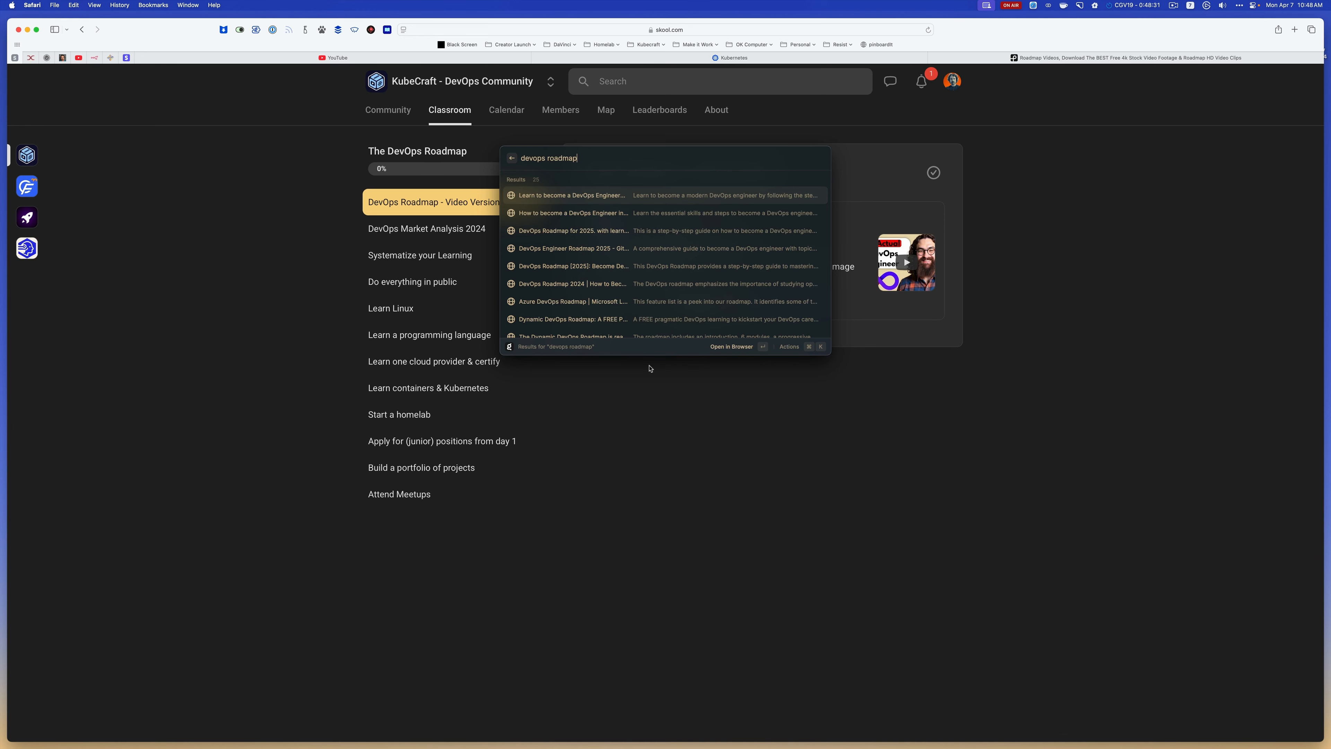
key("Return")
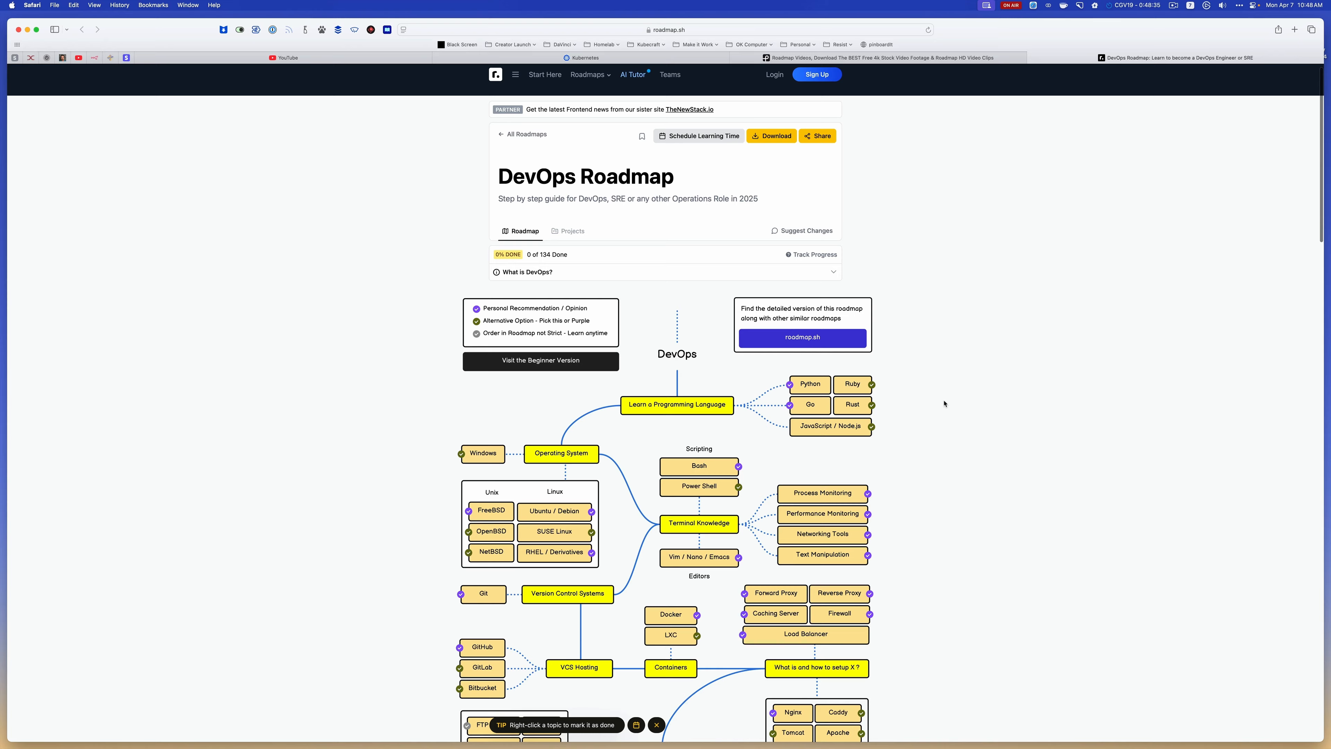
scroll(944, 403, "down", 2)
scroll(945, 404, "down", 4)
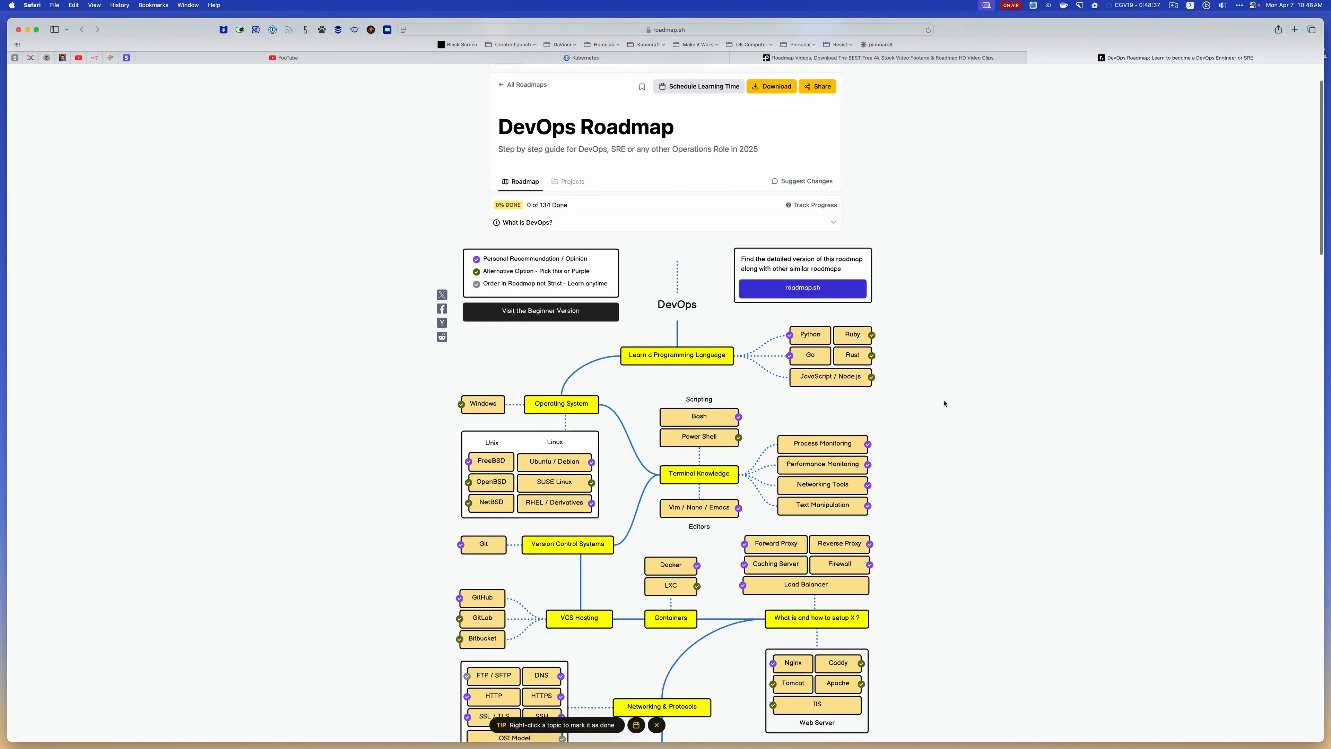
scroll(944, 404, "down", 8)
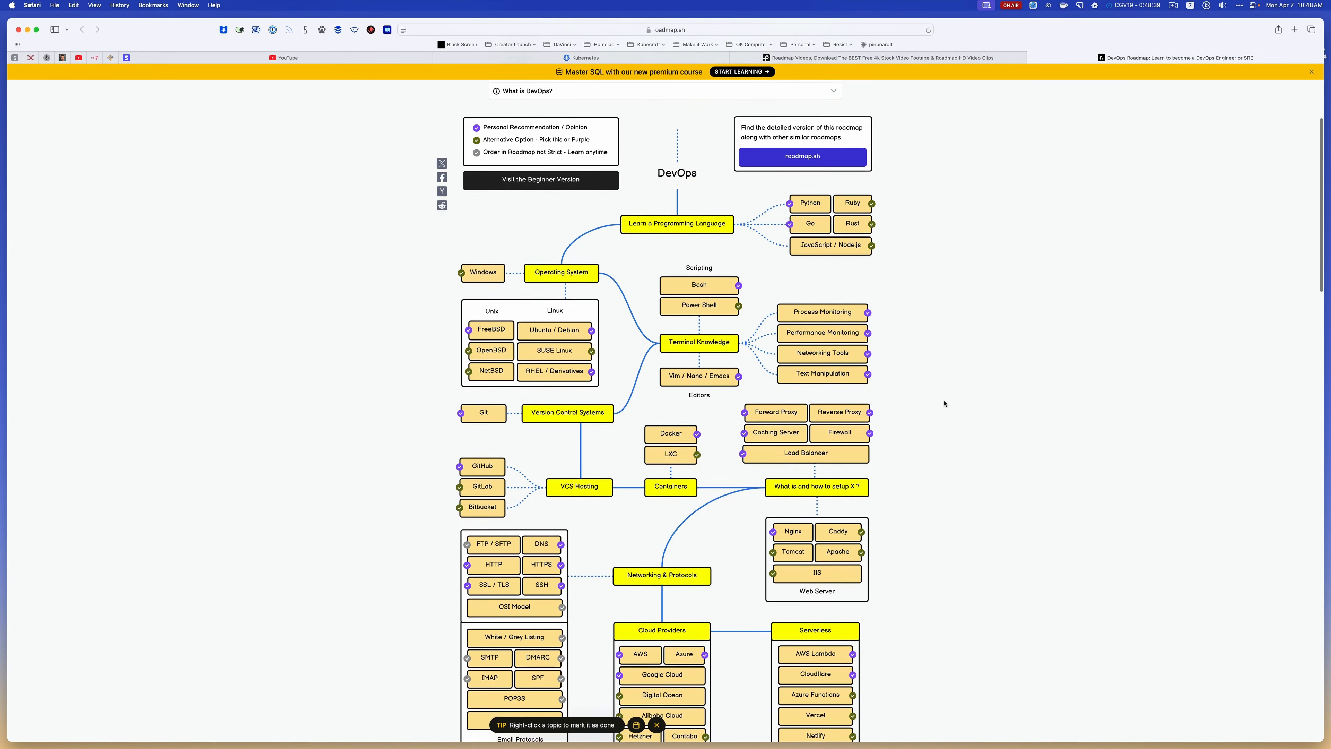
scroll(944, 404, "down", 3)
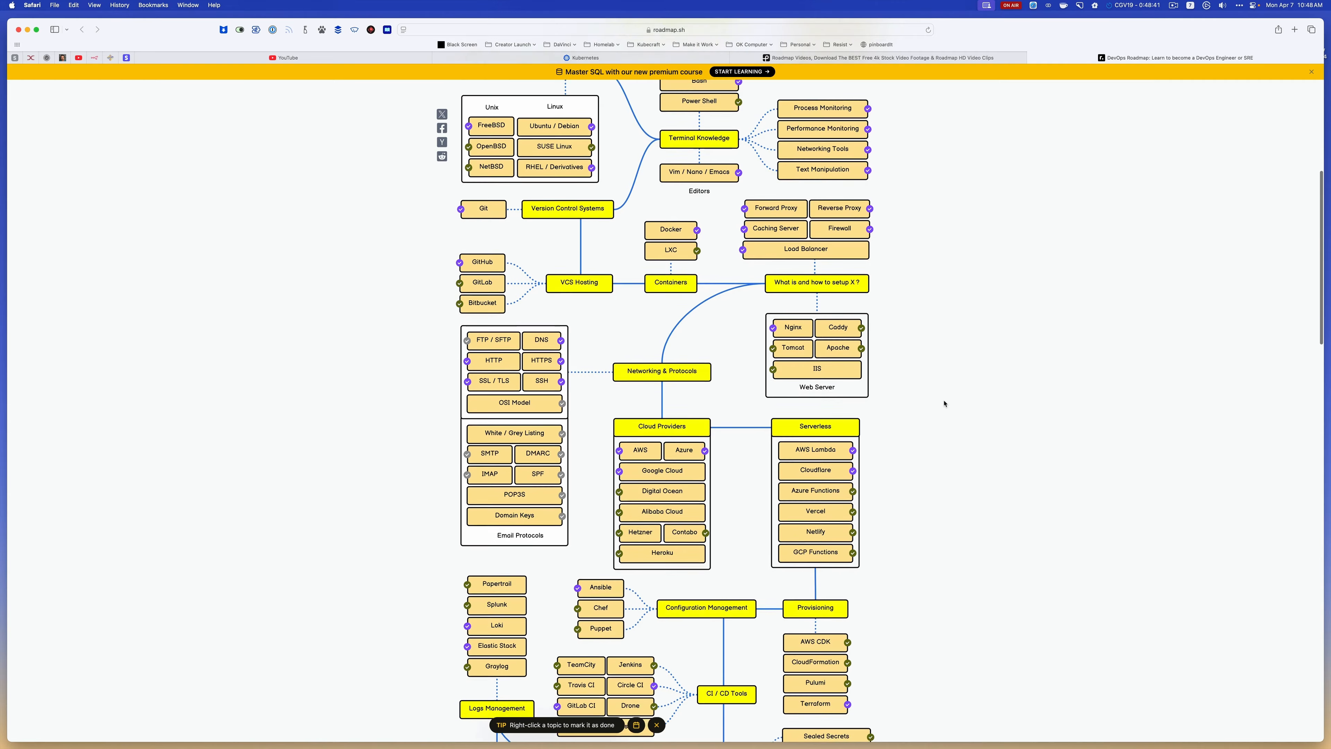
scroll(944, 404, "down", 6)
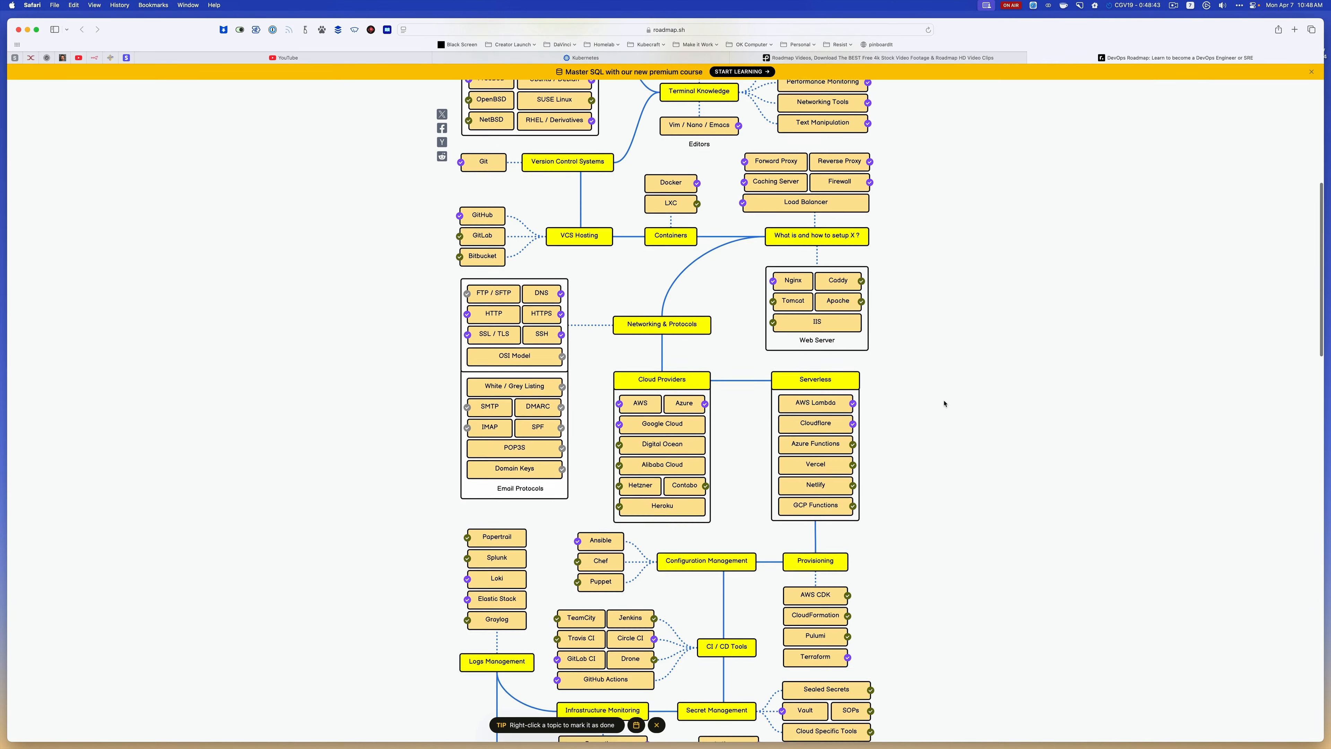
scroll(944, 404, "down", 2)
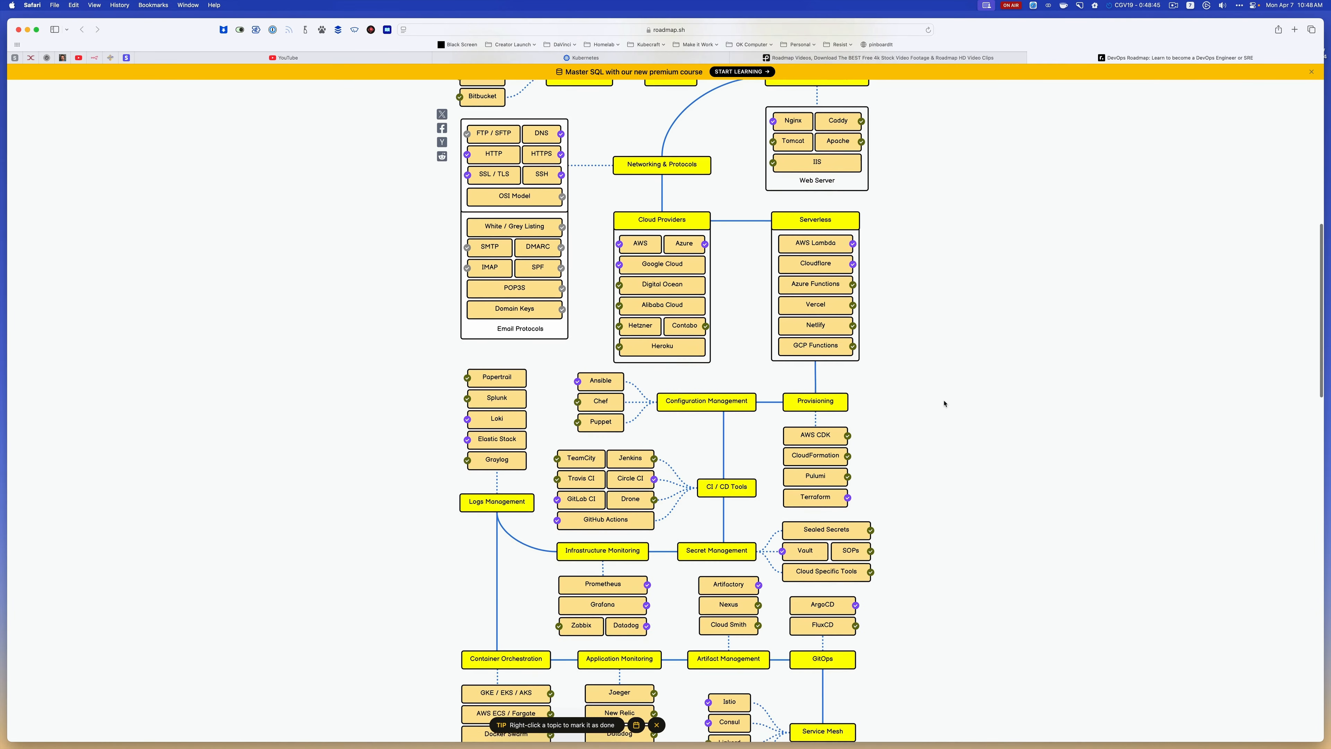
Switch back to DaVinci Resolve and play the timeline from the start of the 1,000 subtitle clip
key("super+Tab")
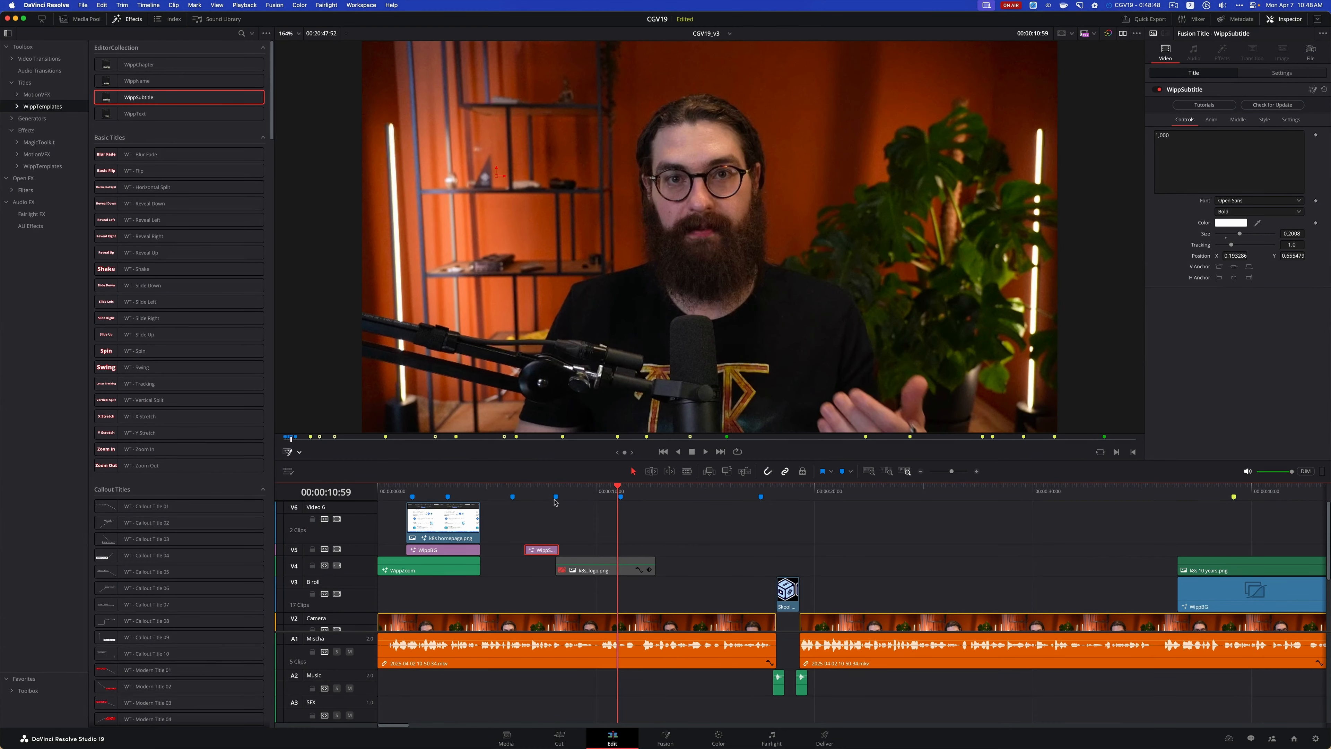
left_click(524, 492)
key("space")
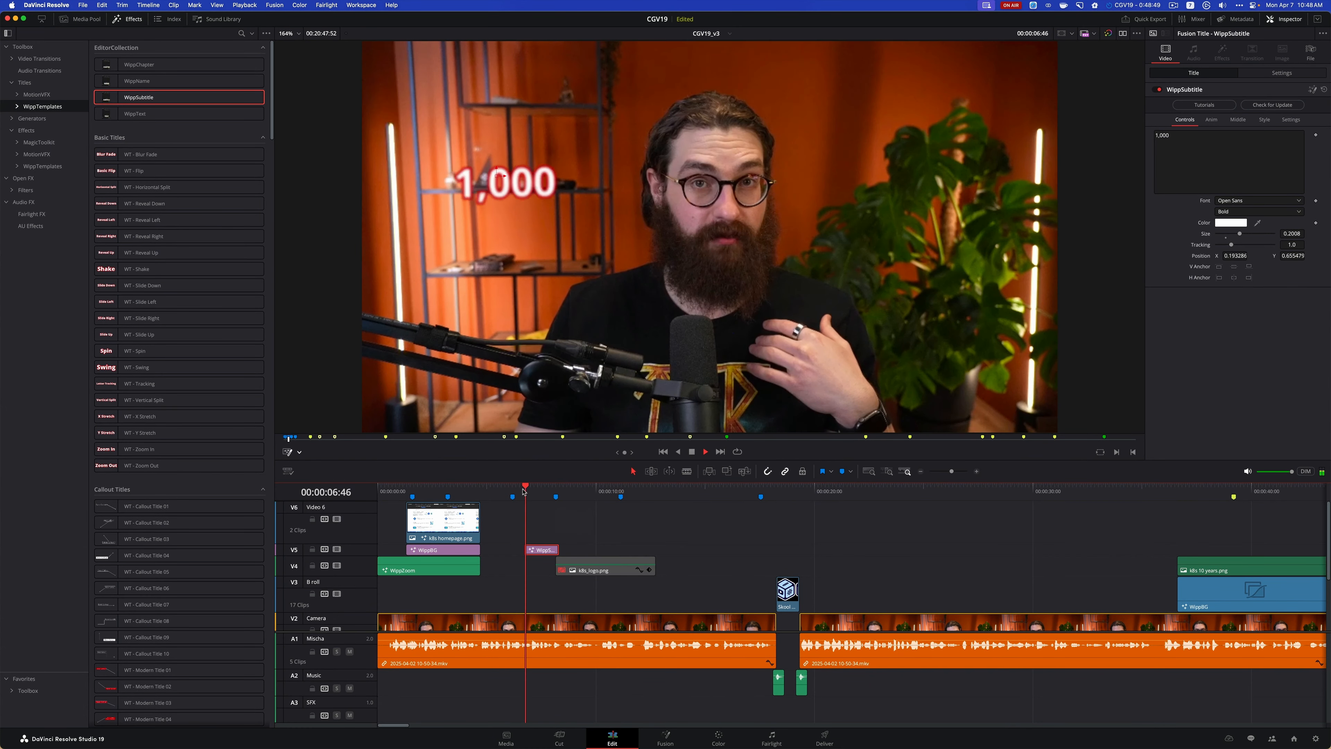
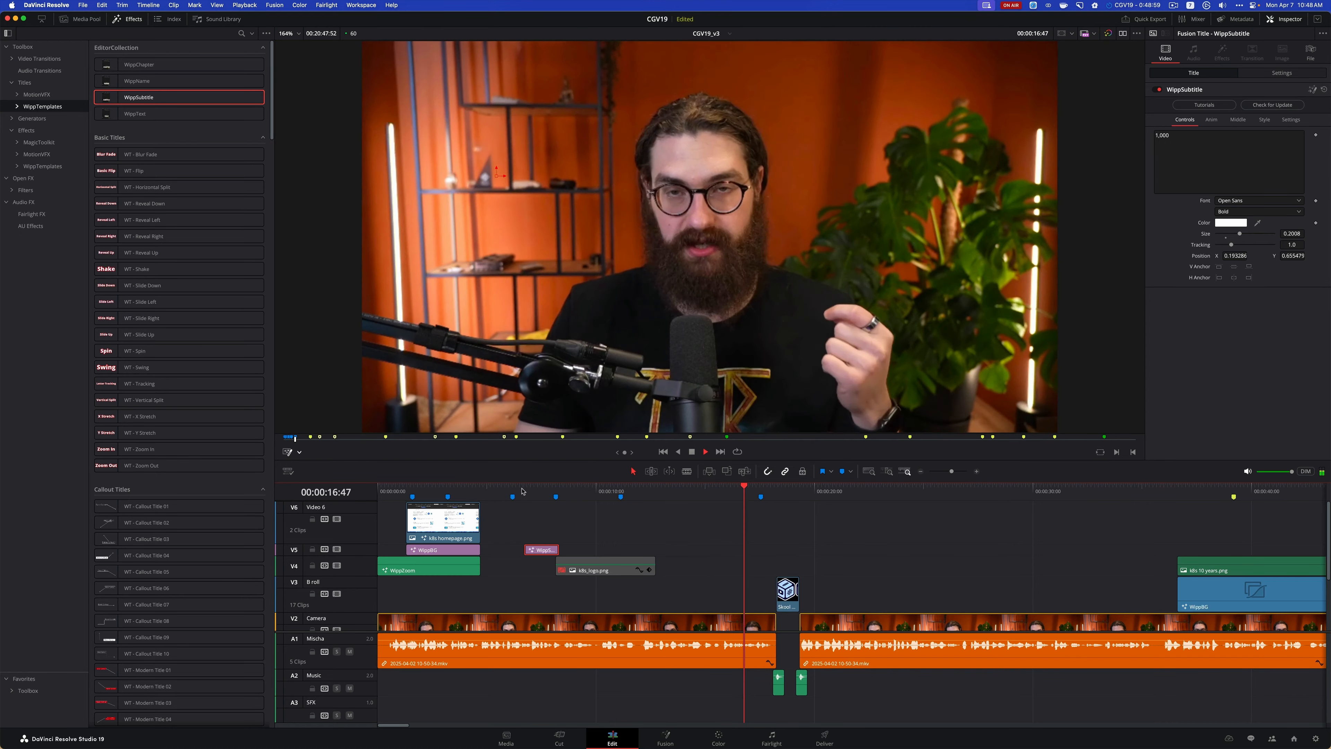
Stop the timeline playback and switch to Safari to view the start of the DevOps Roadmap page on roadmap.sh
key("space")
key("super+Tab")
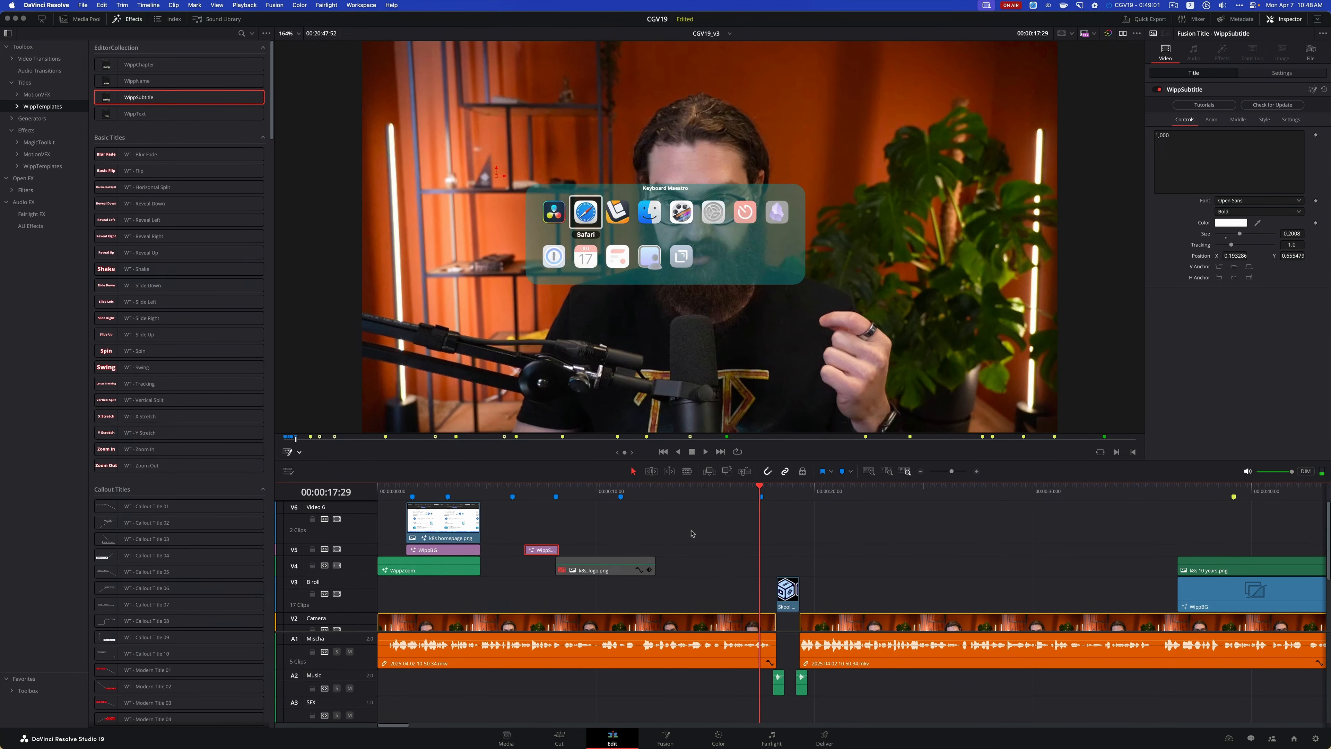
scroll(583, 218, "up", 15)
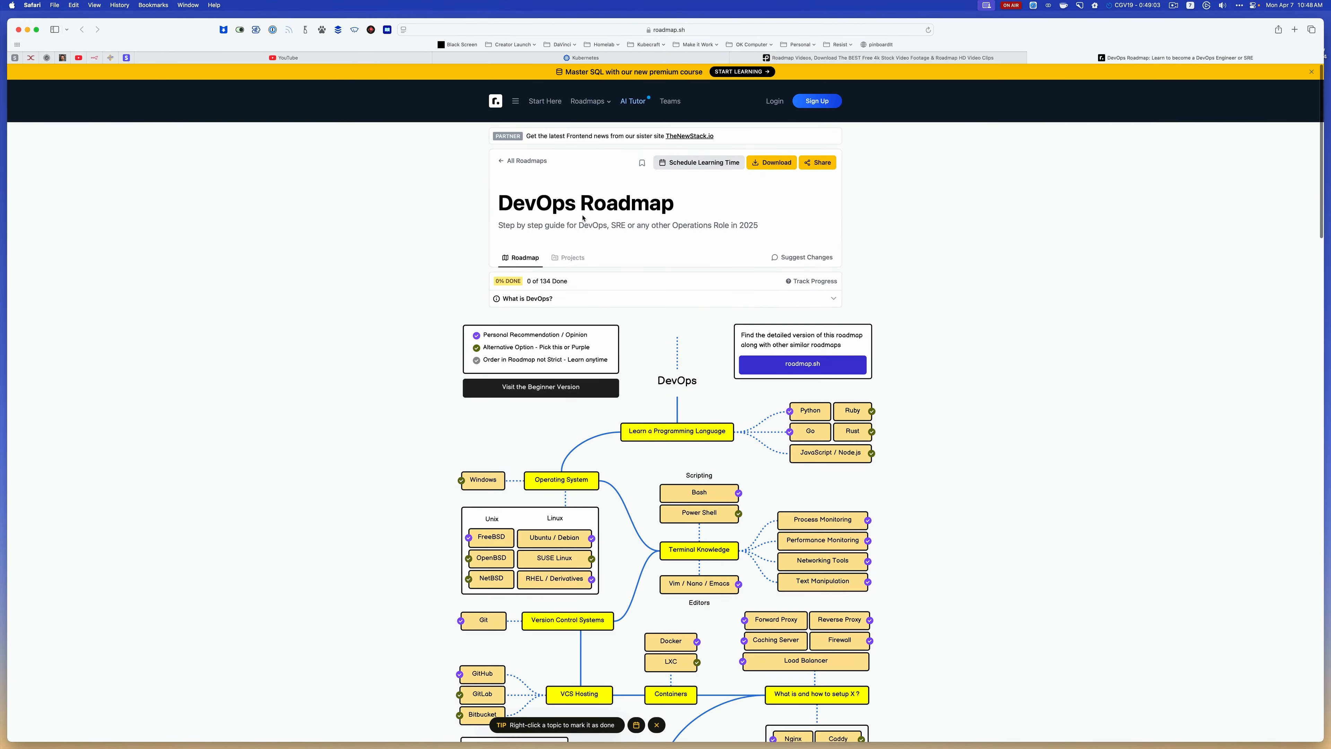
Search the web for "kubernetes engineer roadmap", open the first result and return to the results list to check the others
key("super+space")
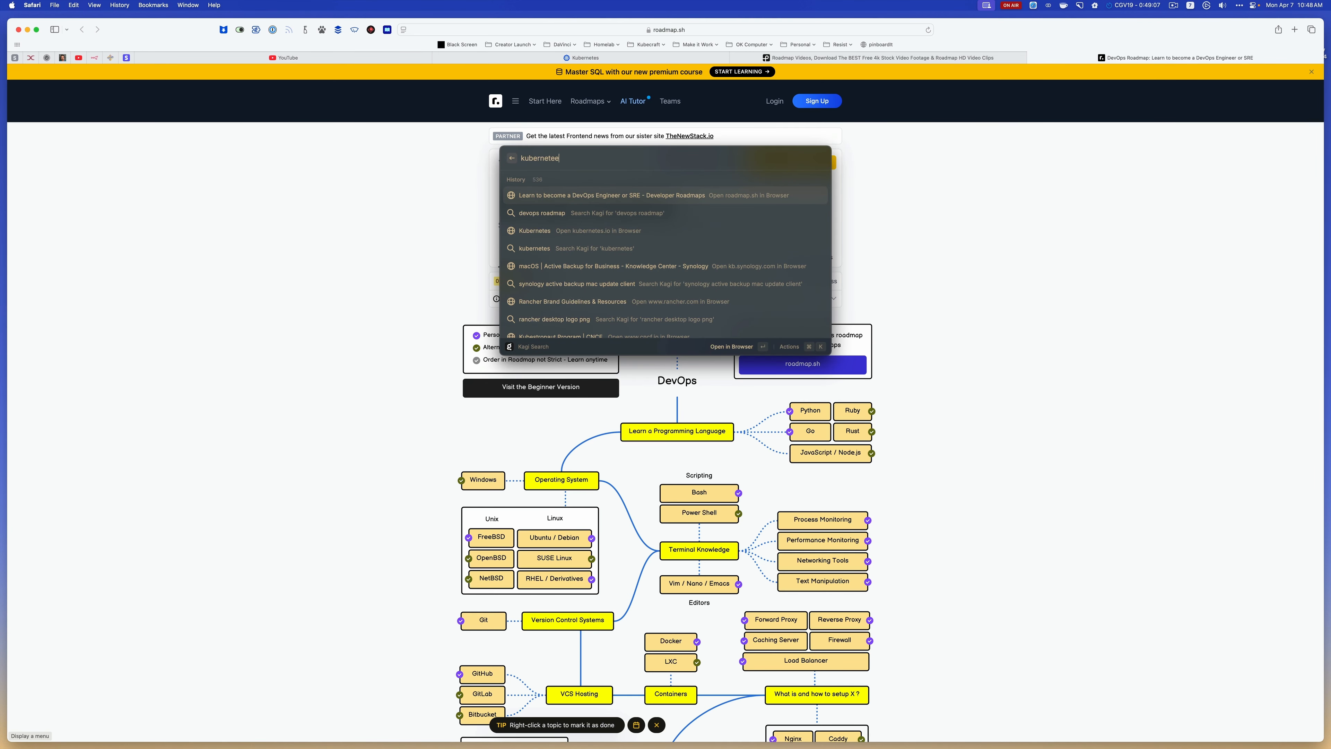
type("kubernetes engineer ")
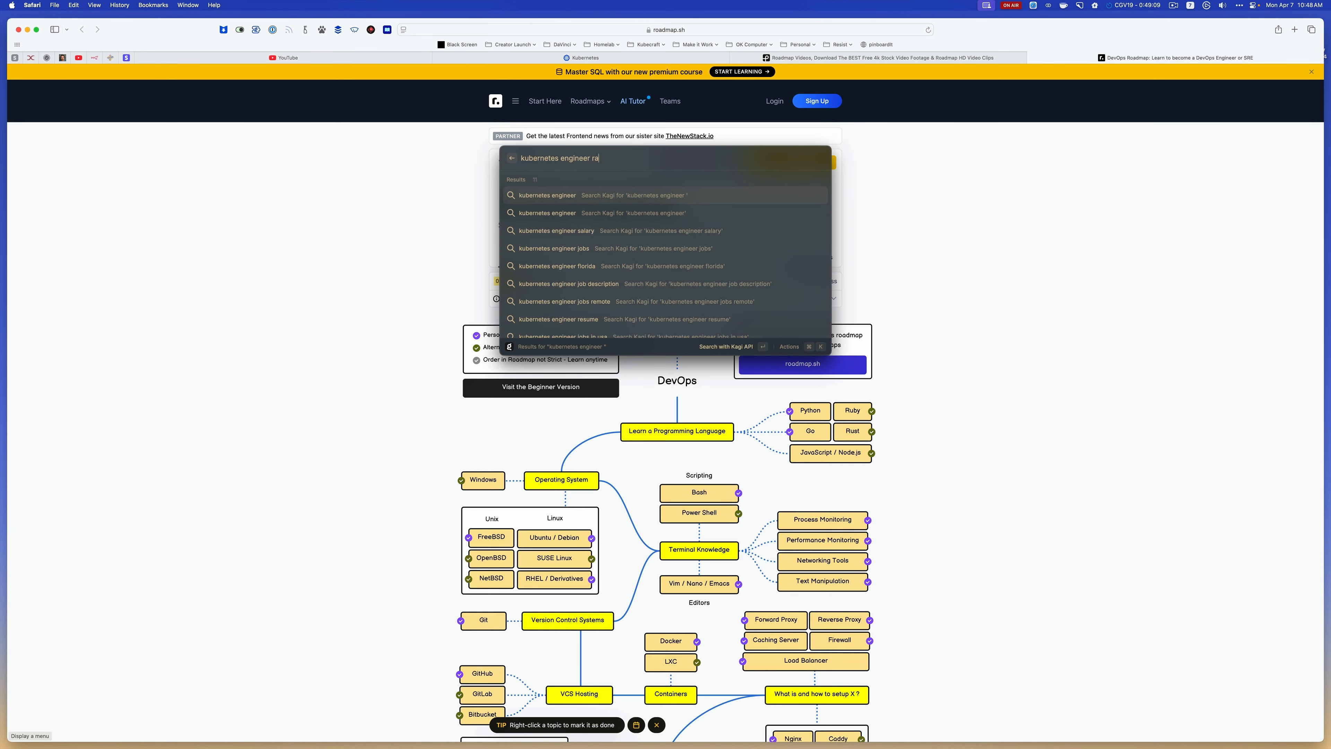
type("r")
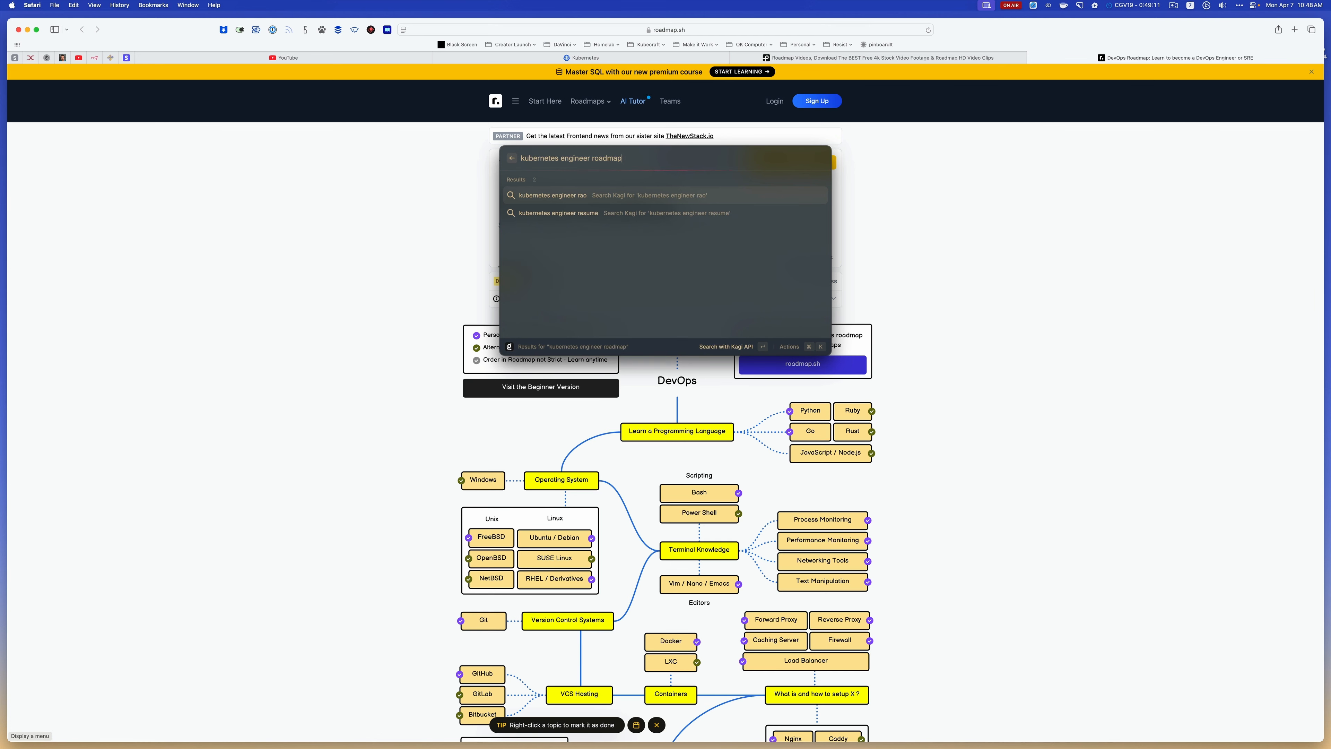
type("oadmap")
key("Return")
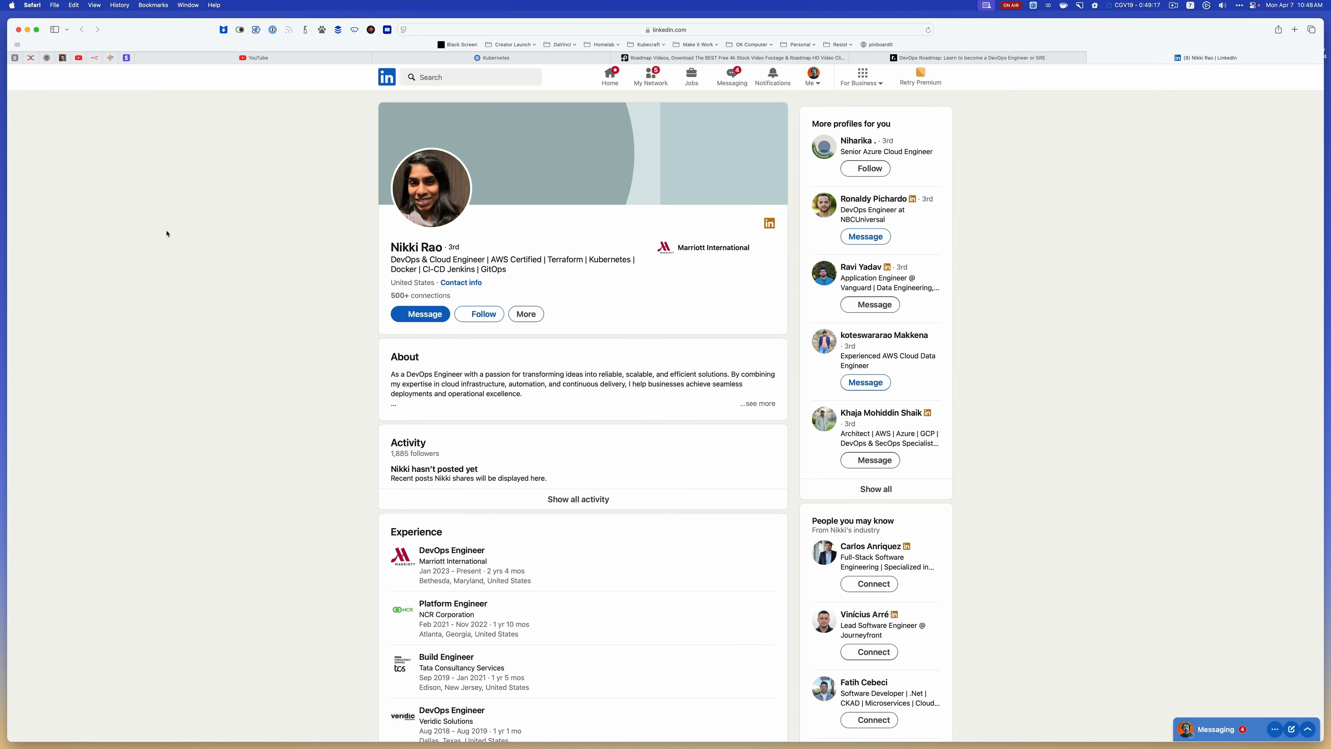
key("alt+space")
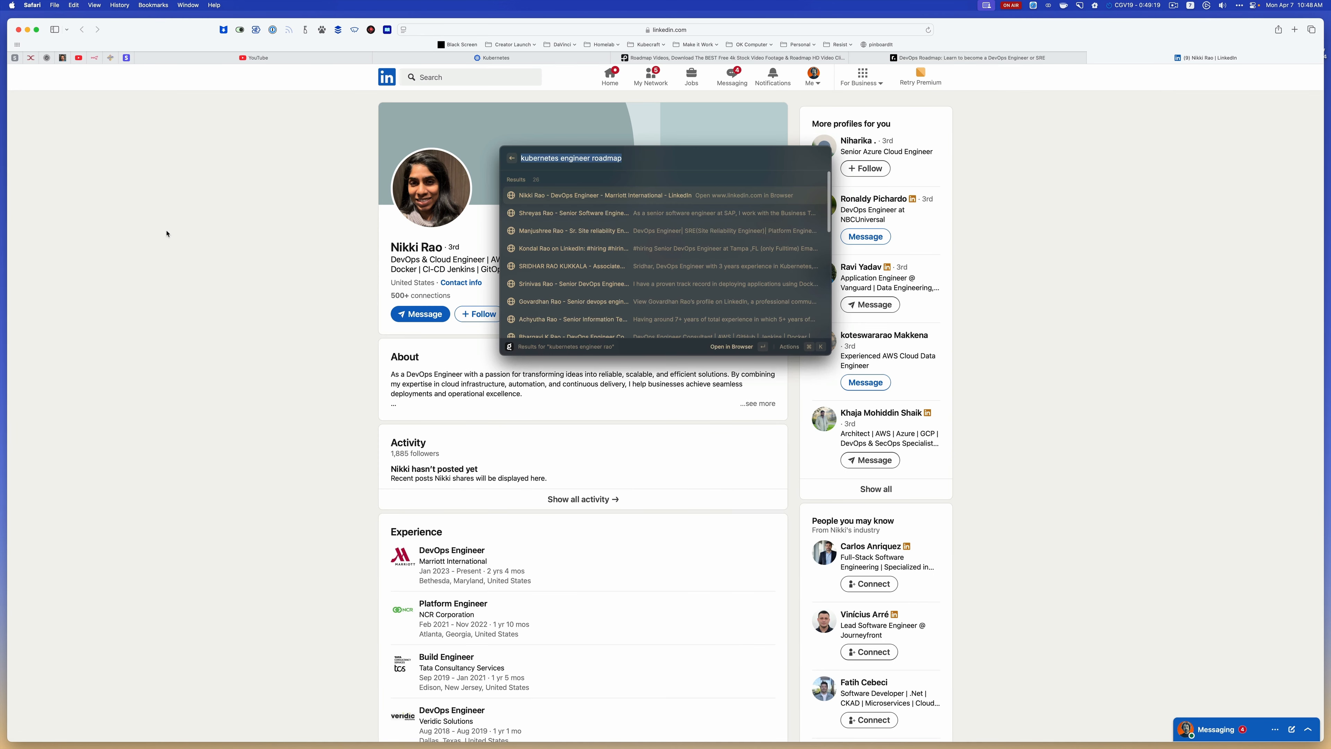
key("Down")
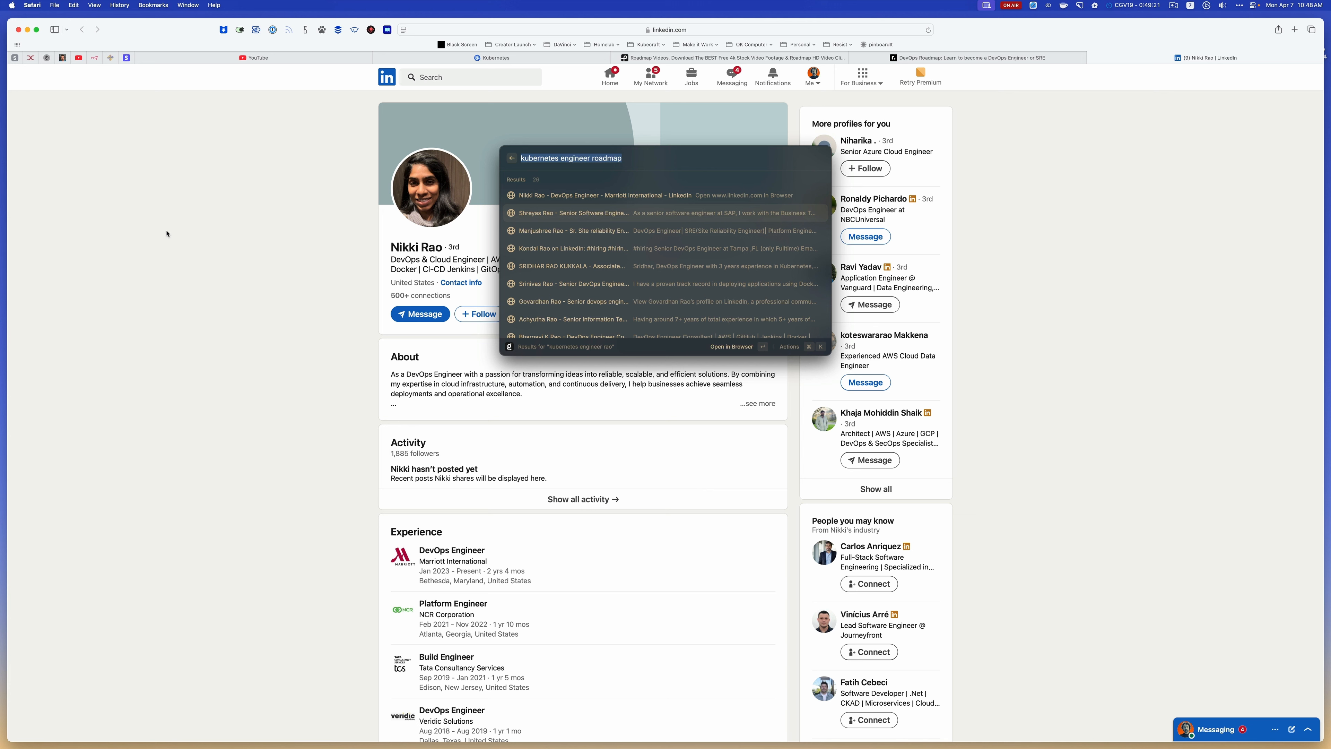
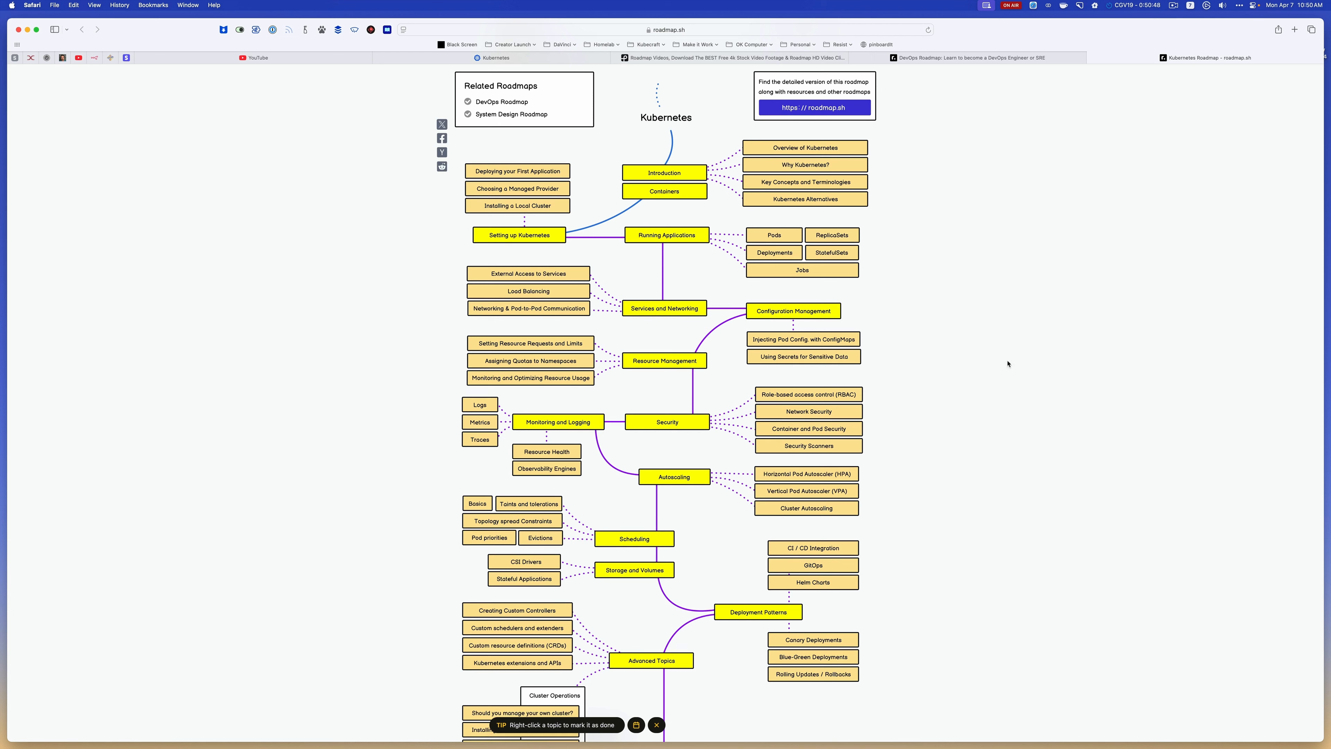
Capture a screenshot of the Kubernetes roadmap diagram down to Advanced Topics and copy it into the CGV19 project folder in ForkLift
key("super+shift+4")
left_click_drag(450, 64, 881, 693)
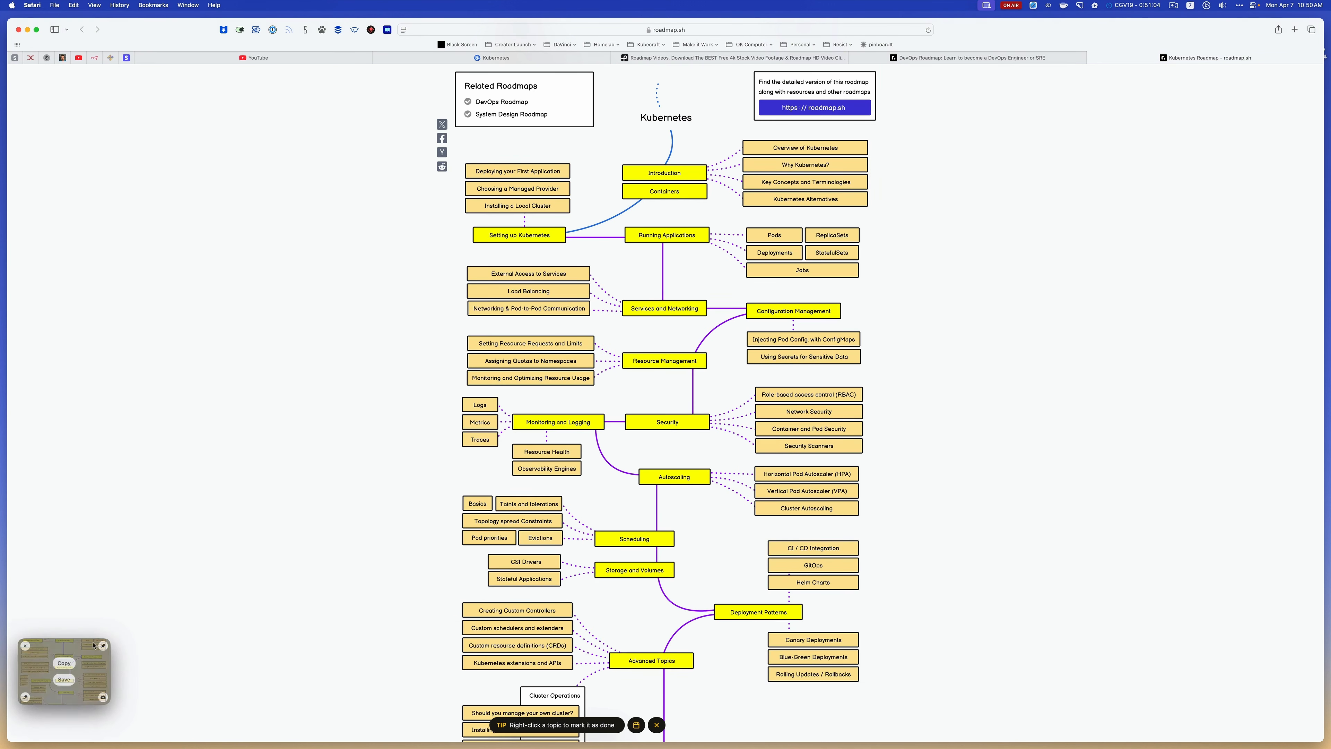
left_click(64, 671)
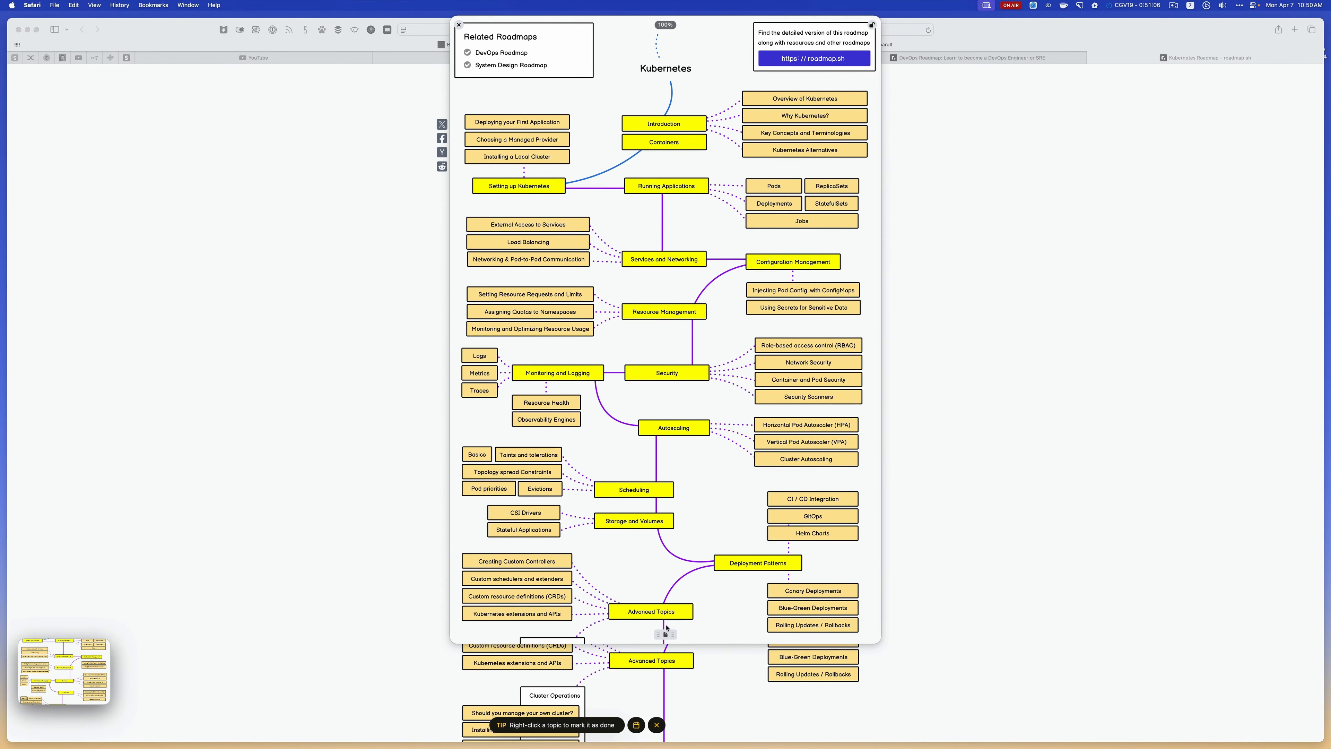
left_click_drag(665, 635, 45, 723)
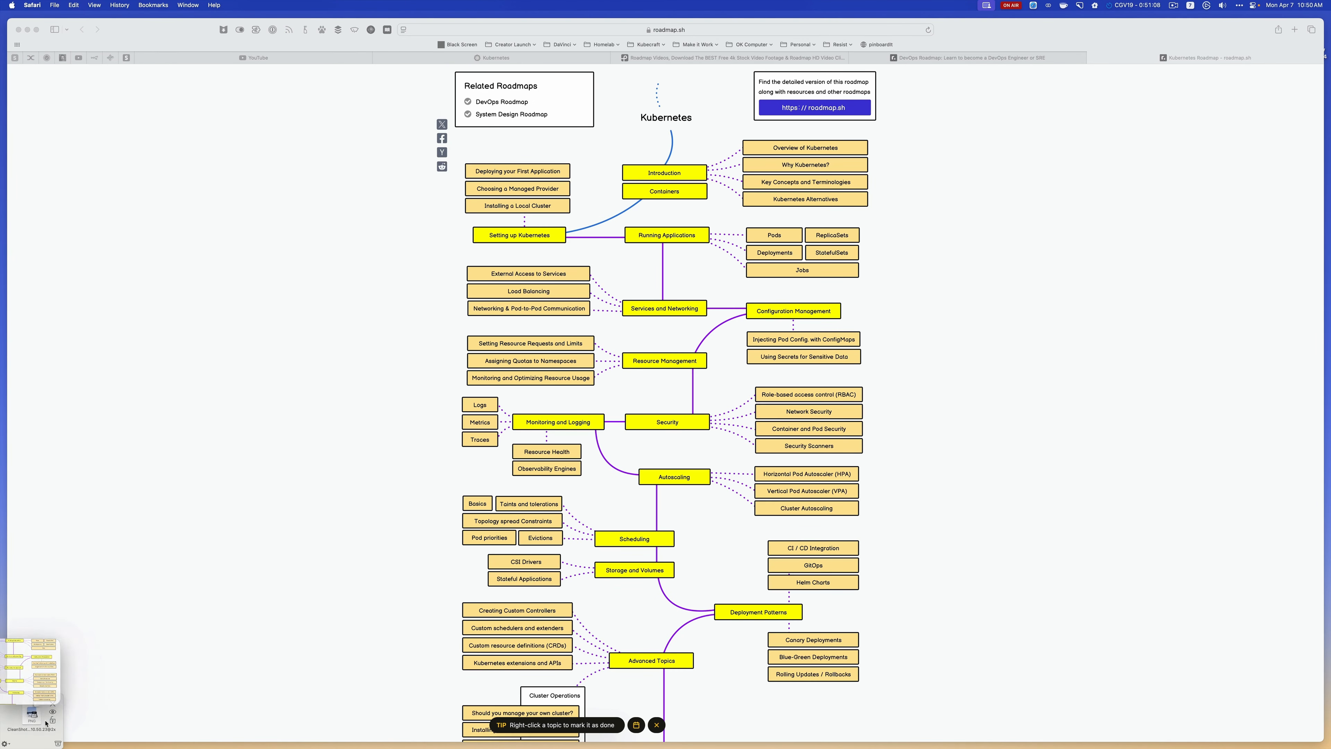
key("super+Tab")
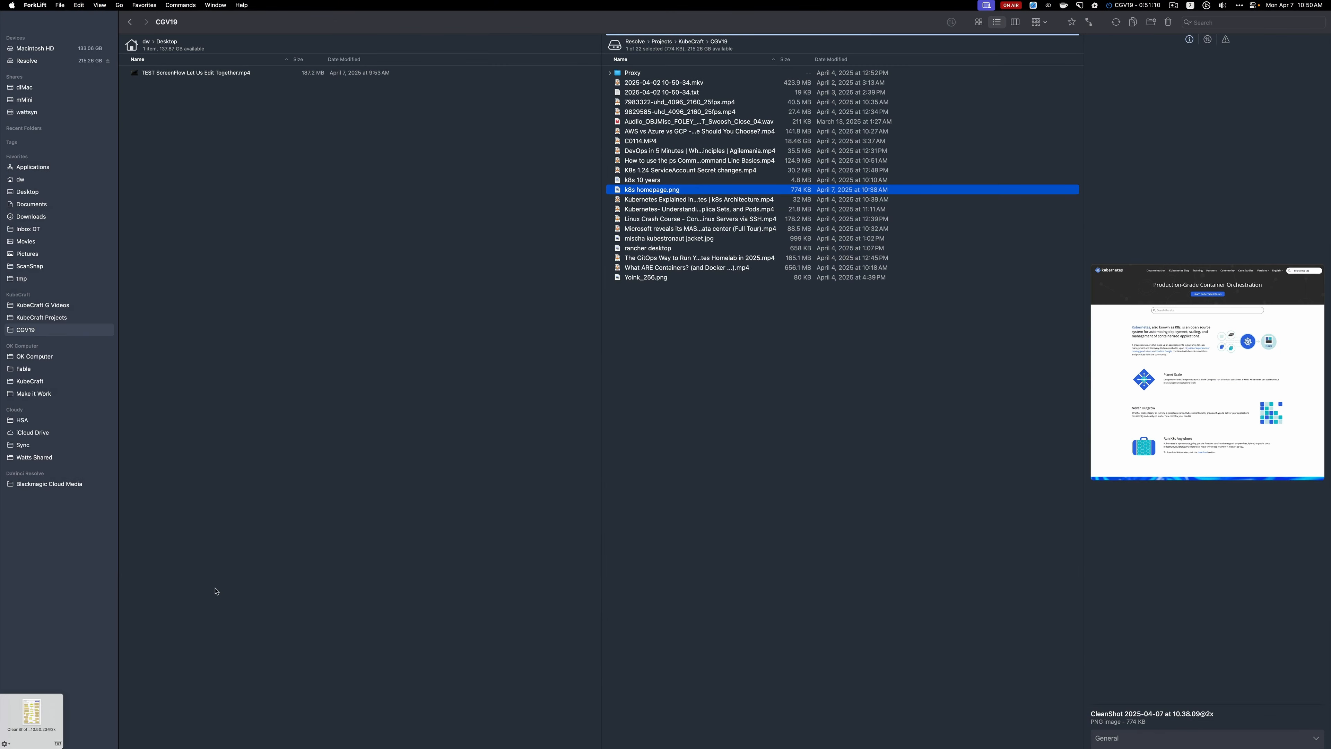
left_click_drag(35, 723, 671, 230)
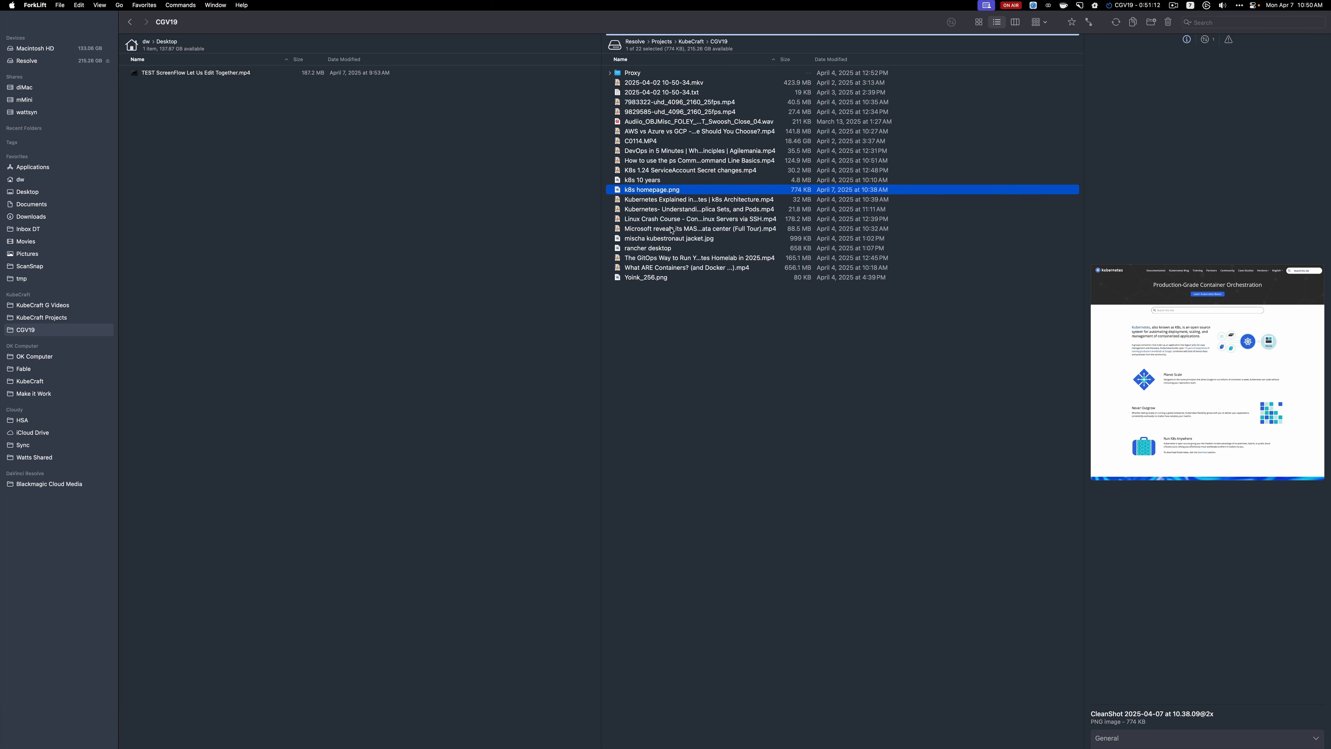
Rename the new CleanShot screenshot in the CGV19 folder as "k8s roadmap"
left_click(673, 152)
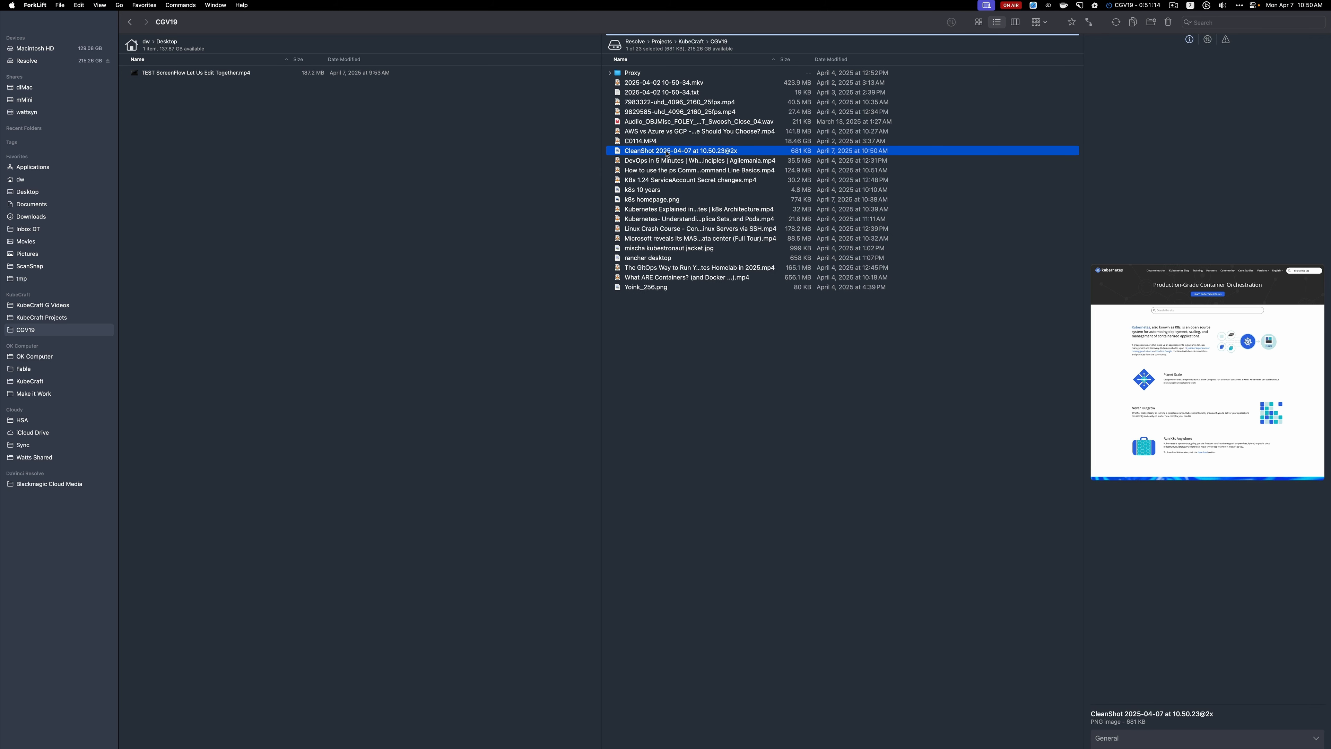
key("Return")
type("k")
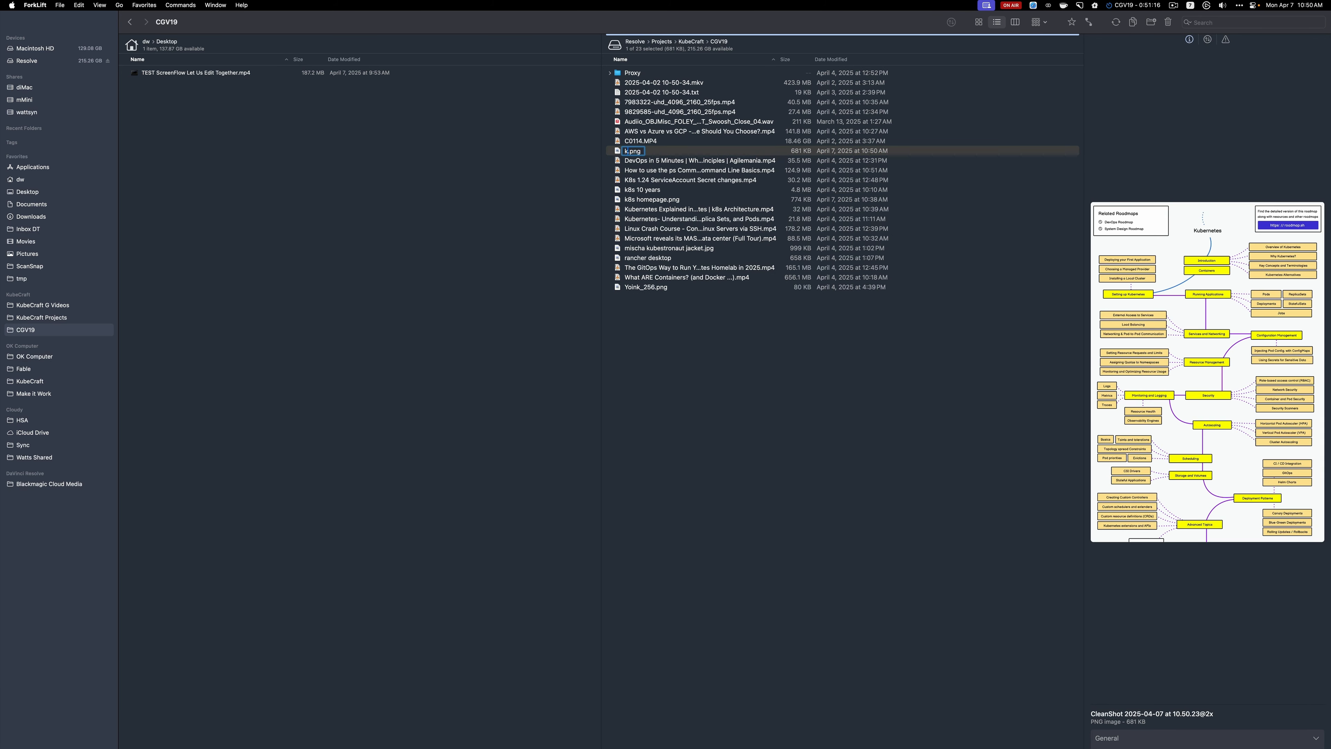
type("8s roadmap")
key("Return")
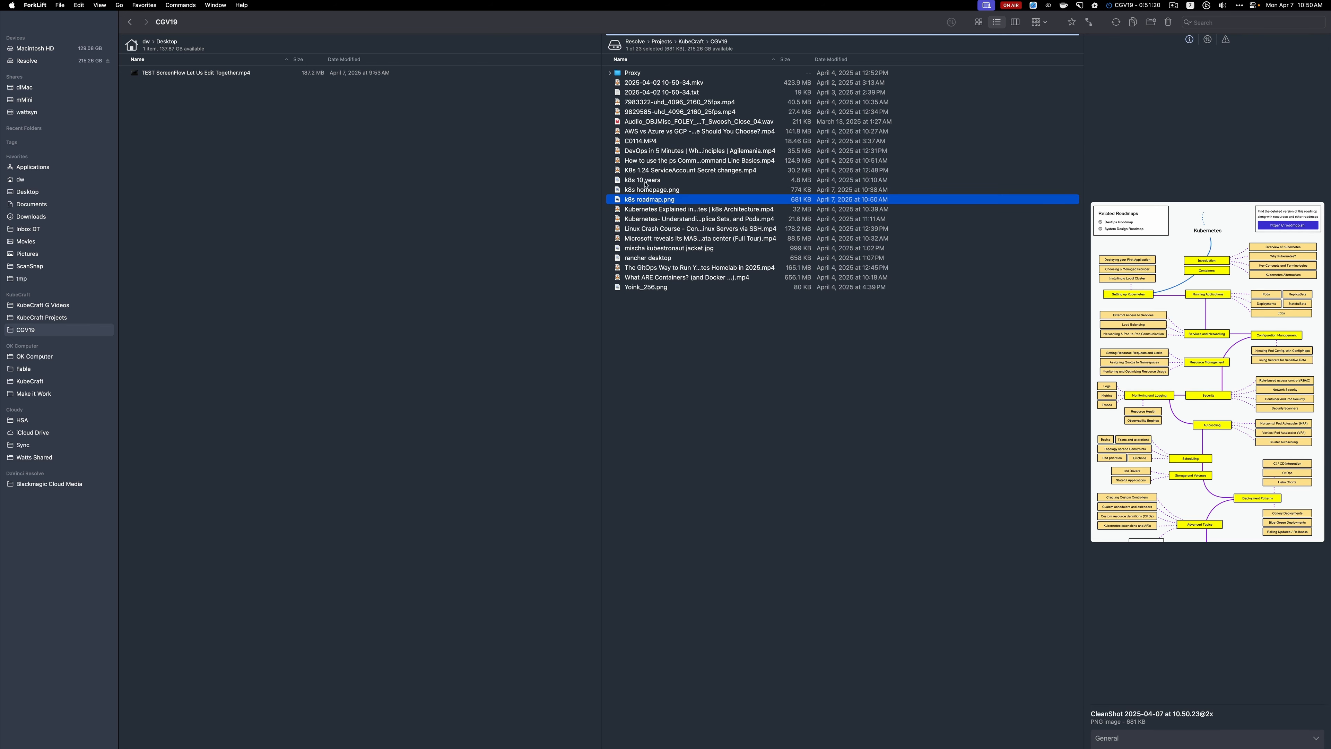
Switch to DaVinci Resolve, import k8s roadmap.png into the B Roll Images bin and preview it in the viewer
left_click_drag(616, 201, 30, 716)
key("super+Tab")
key("super+Tab")
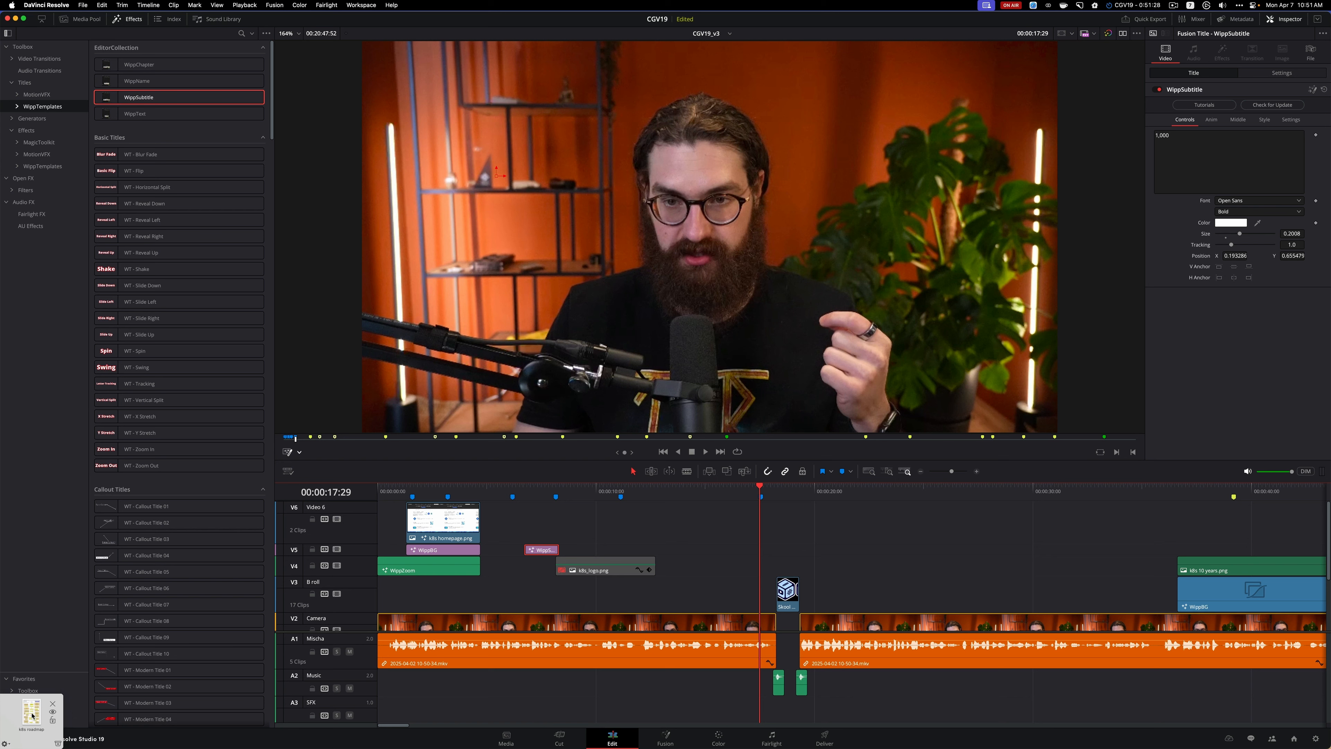
left_click(84, 21)
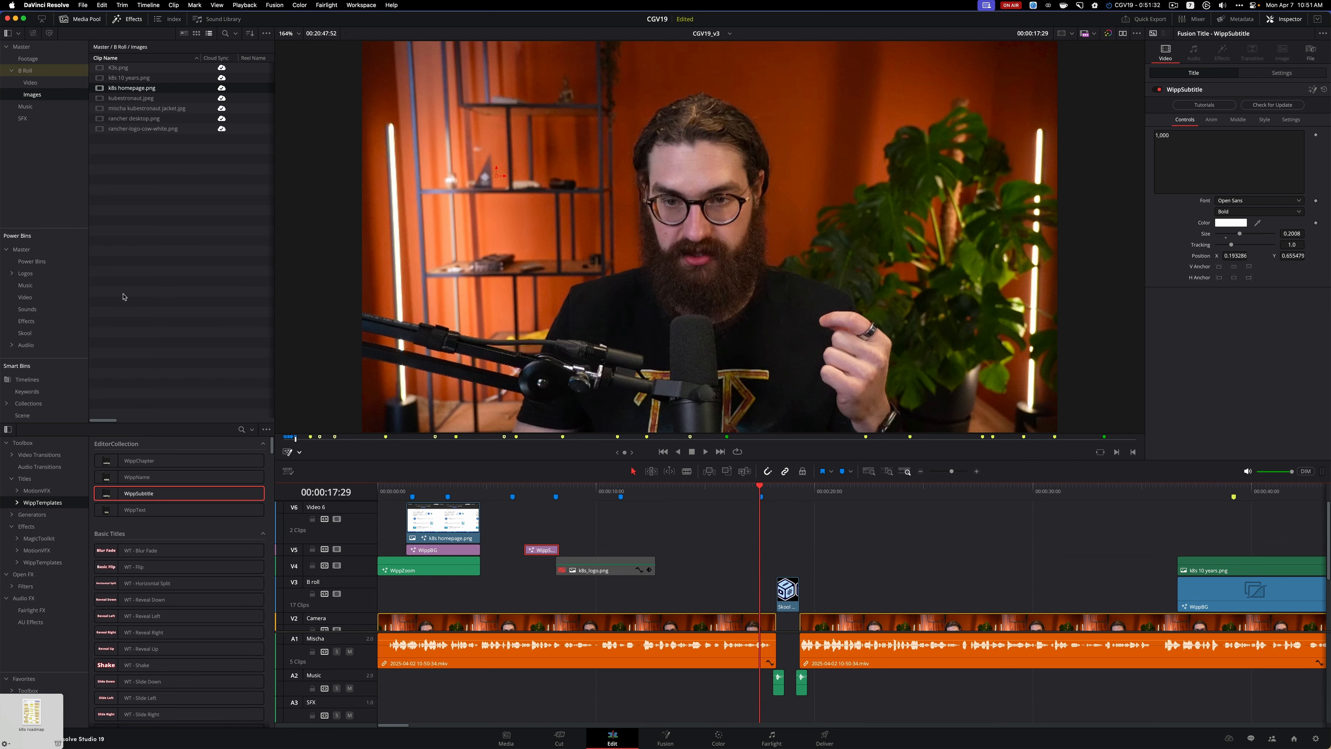
left_click_drag(33, 709, 110, 101)
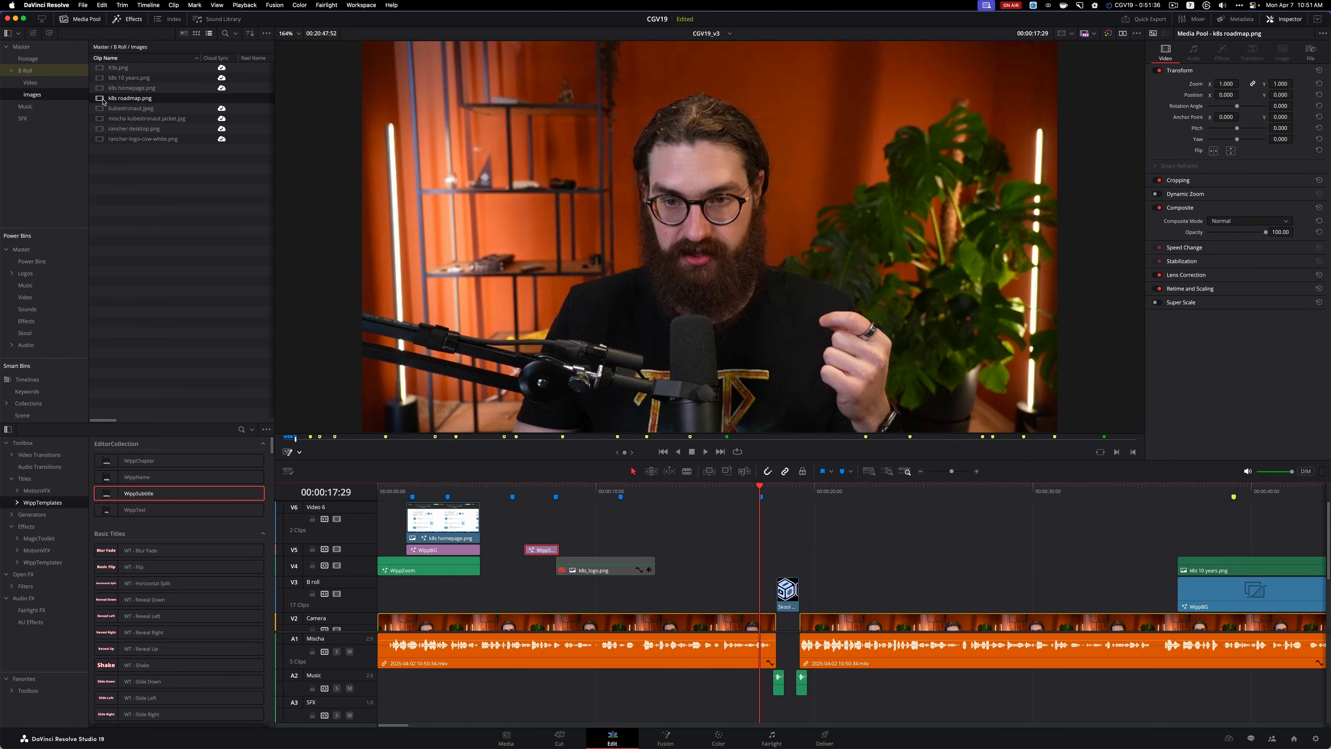
double_click(104, 100)
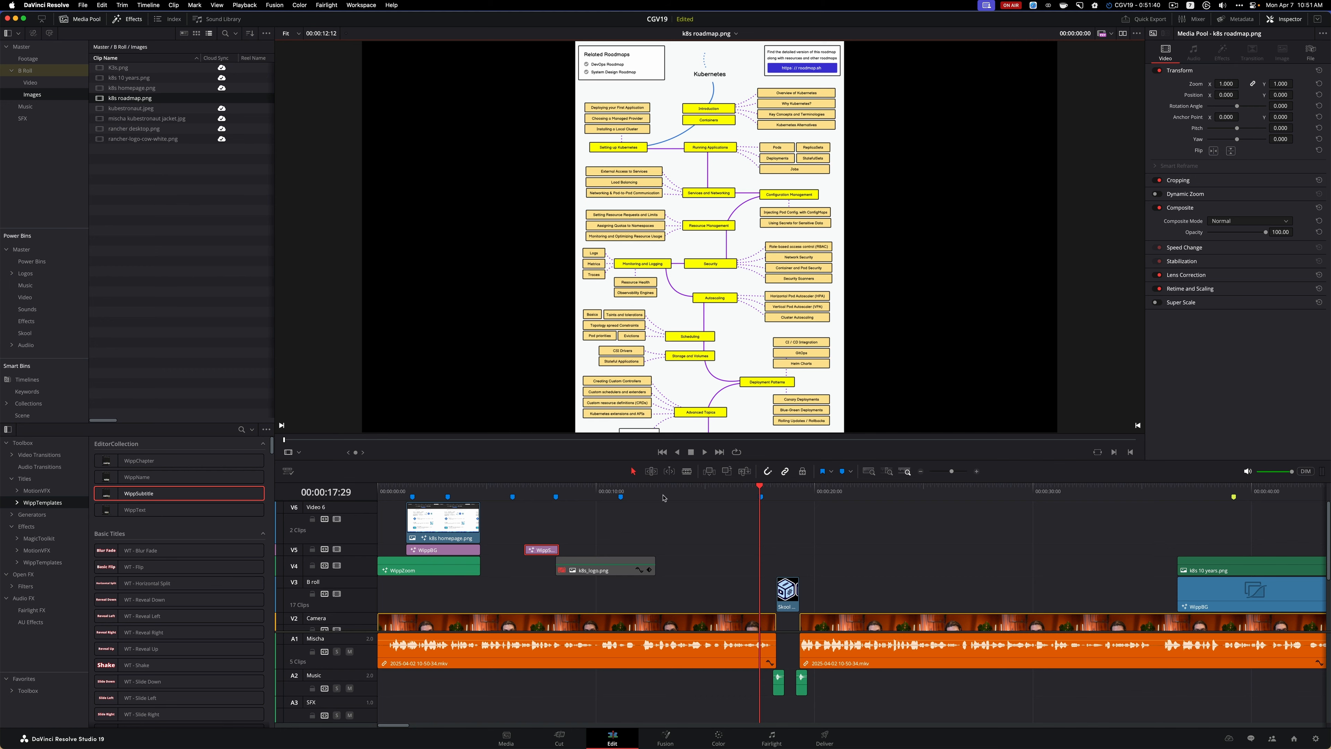
Play the timeline around the "roadmap" marker and place k8s roadmap.png on track V5 at 00:00:10:56
left_click(630, 490)
key("space")
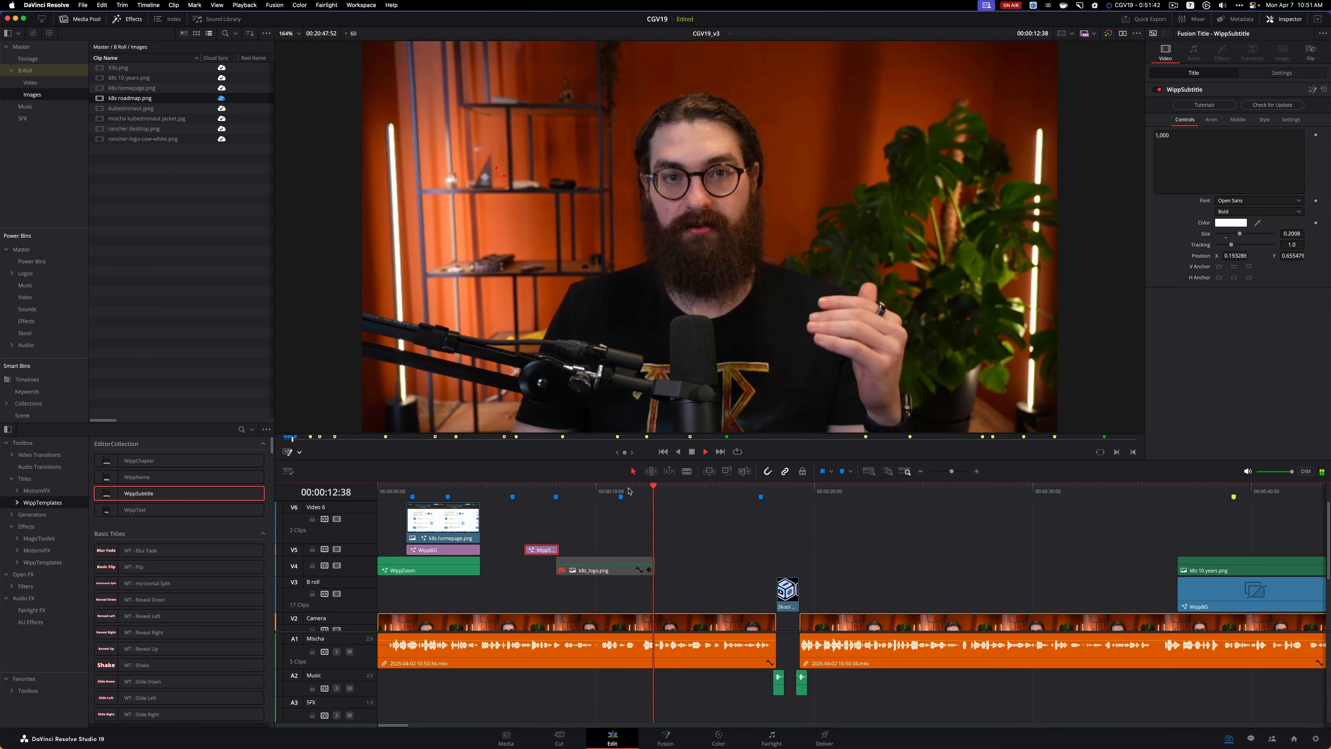
left_click(597, 491)
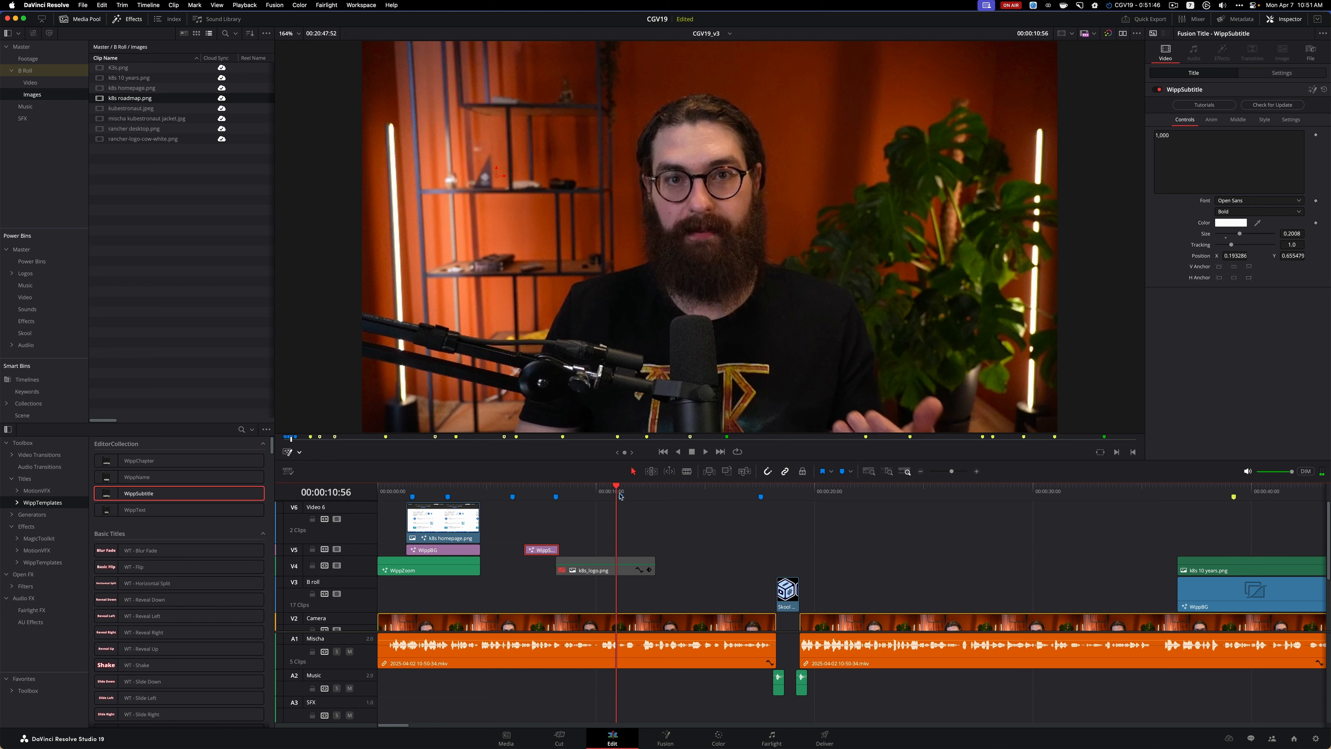
left_click(620, 496)
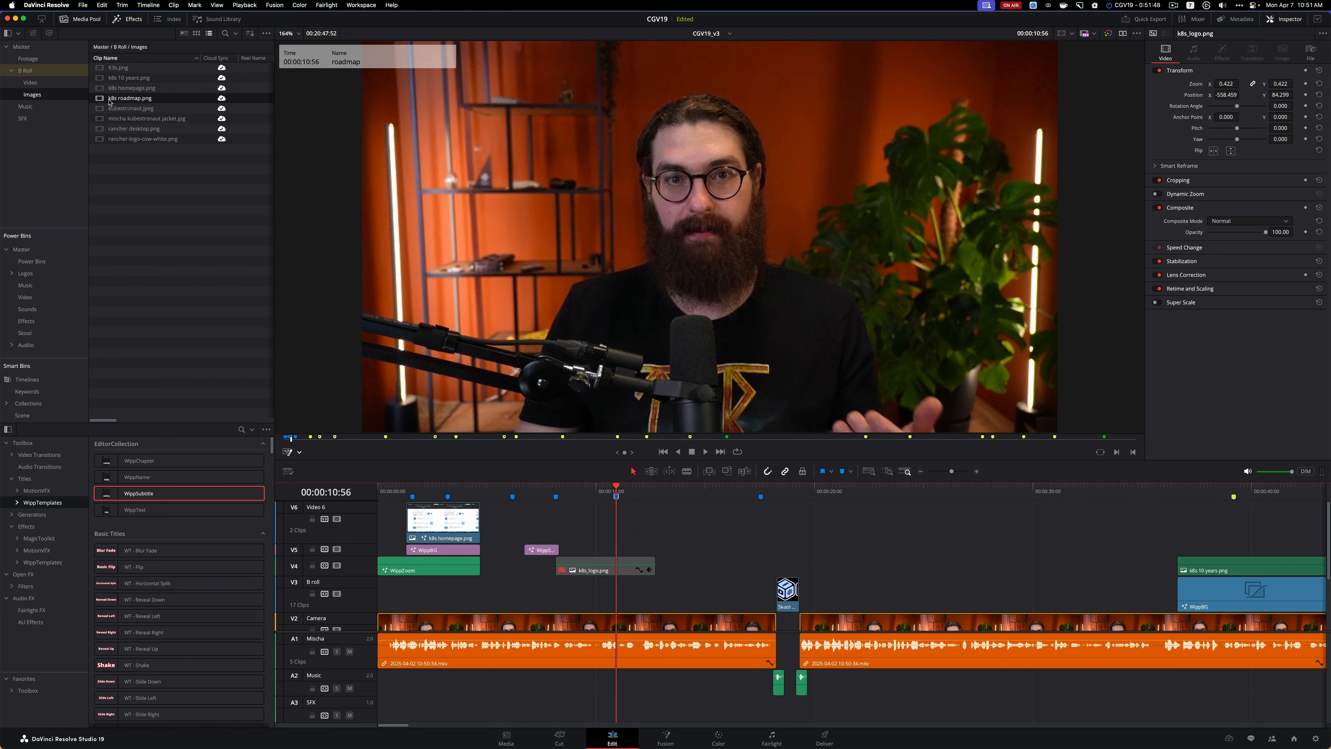
left_click_drag(101, 100, 616, 558)
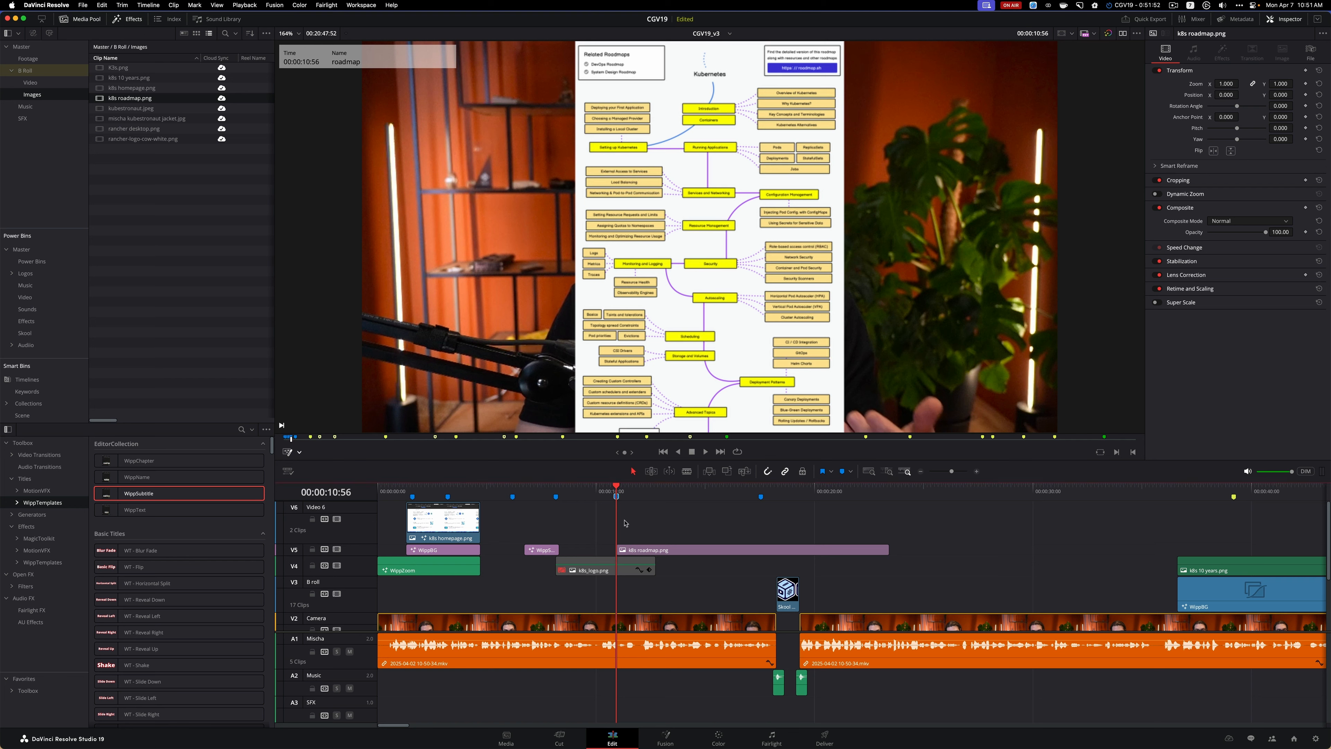
Shift the k8s roadmap.png clip on V5 slightly earlier, to start just before the "roadmap" marker, and replay that section
left_click(599, 489)
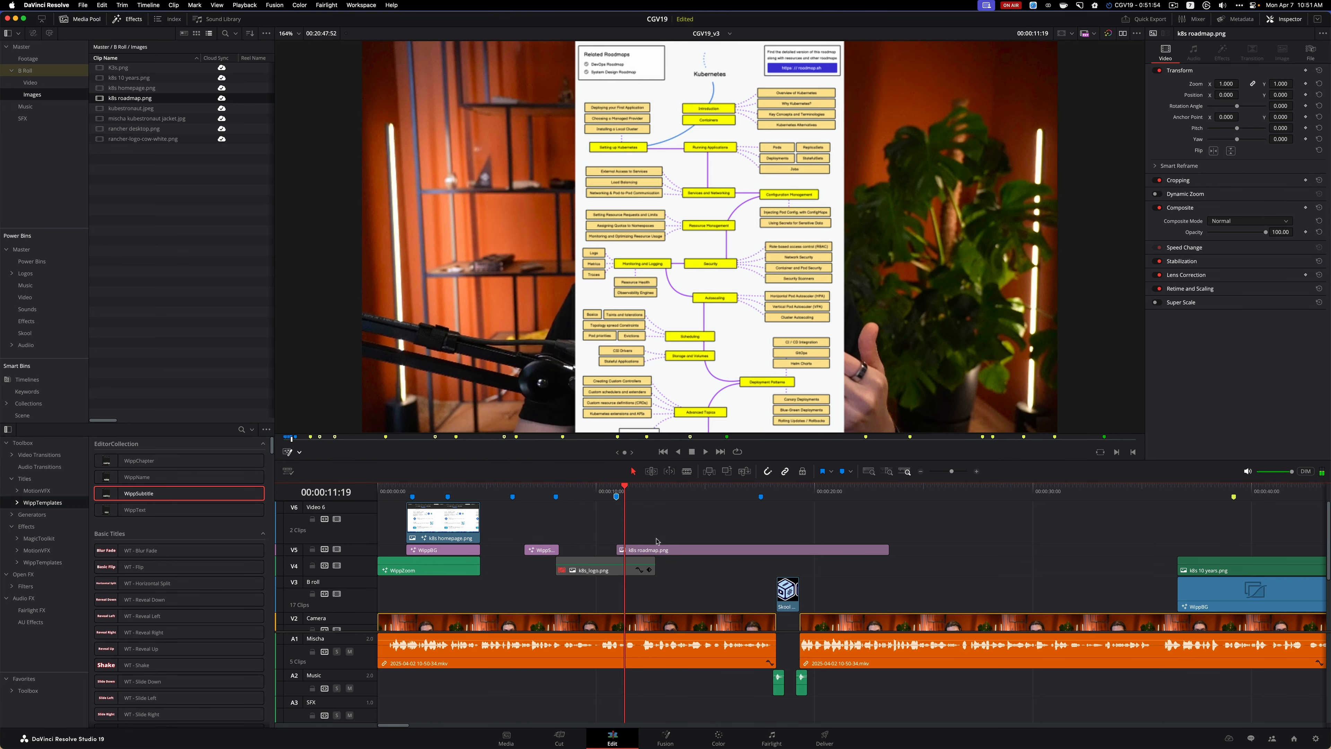
left_click_drag(659, 550, 650, 550)
left_click(572, 489)
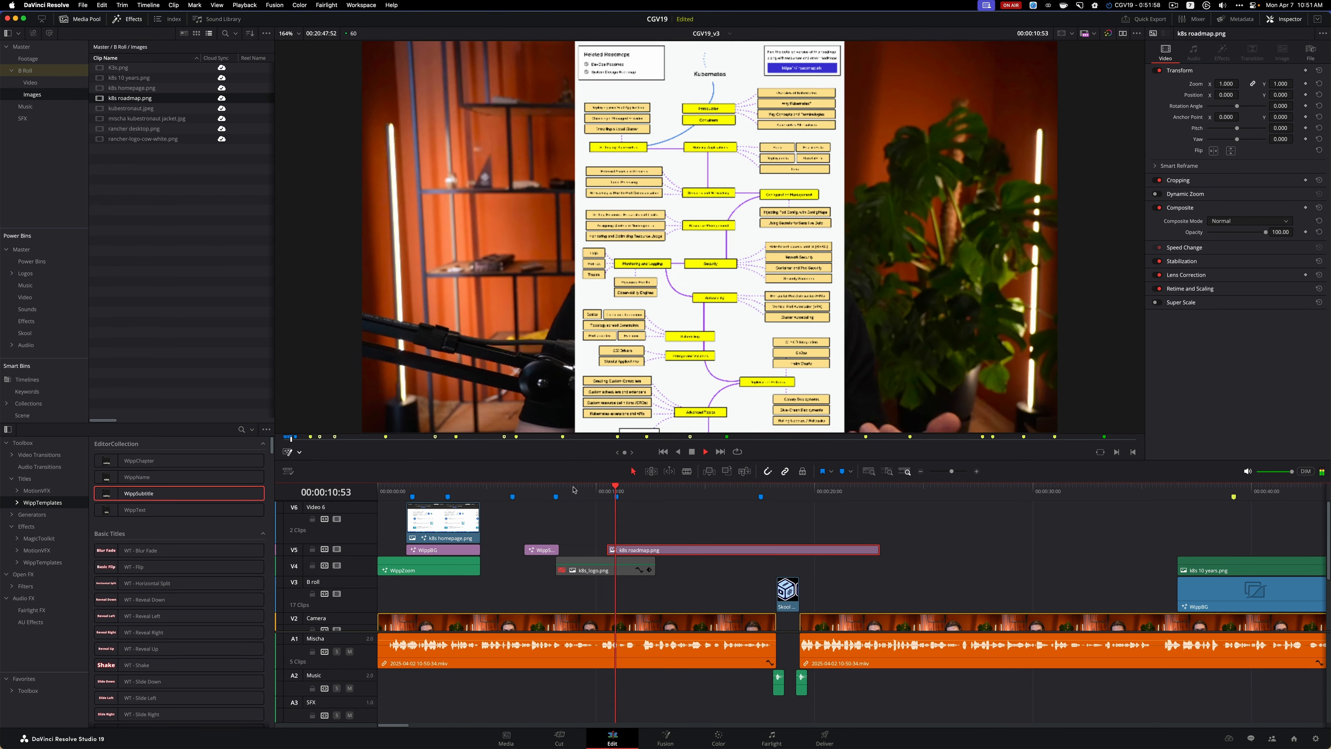
Play through the roadmap section and trim the end of the k8s roadmap.png clip to 00:00:14:22
key("space")
key("space")
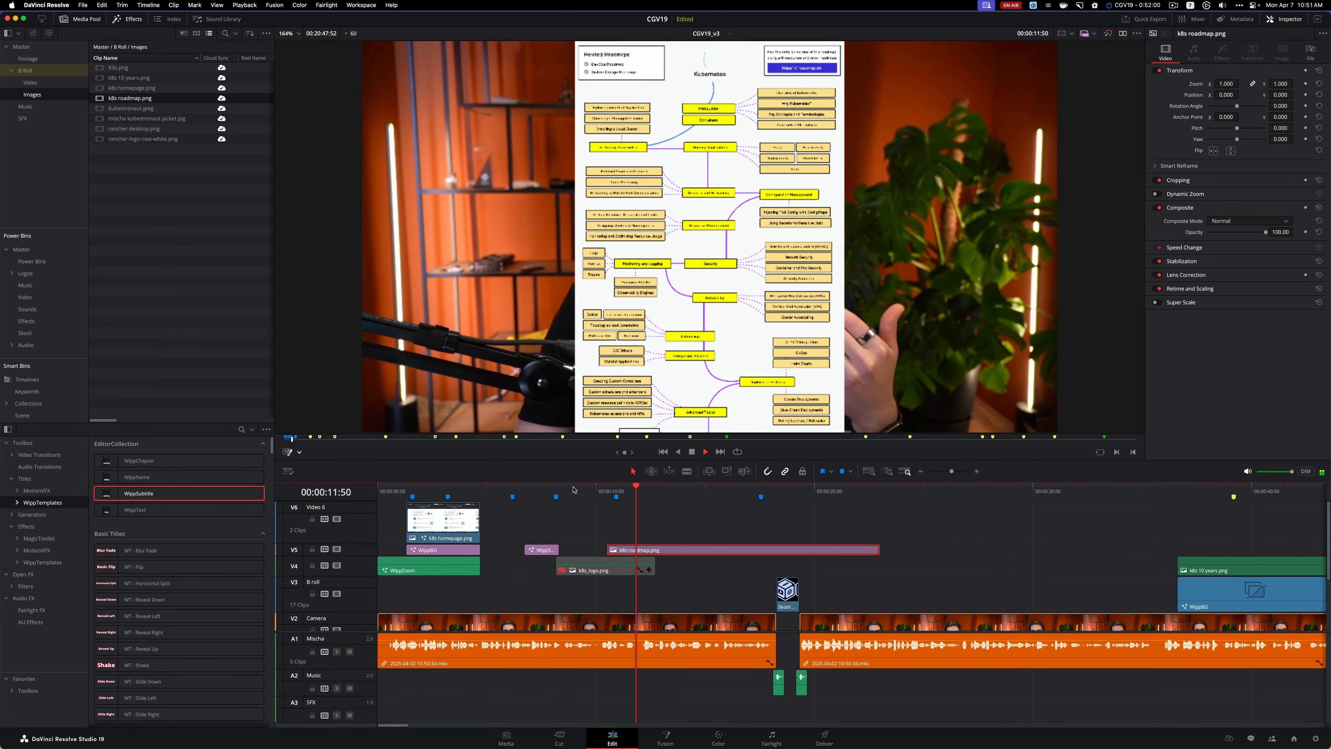
key("space")
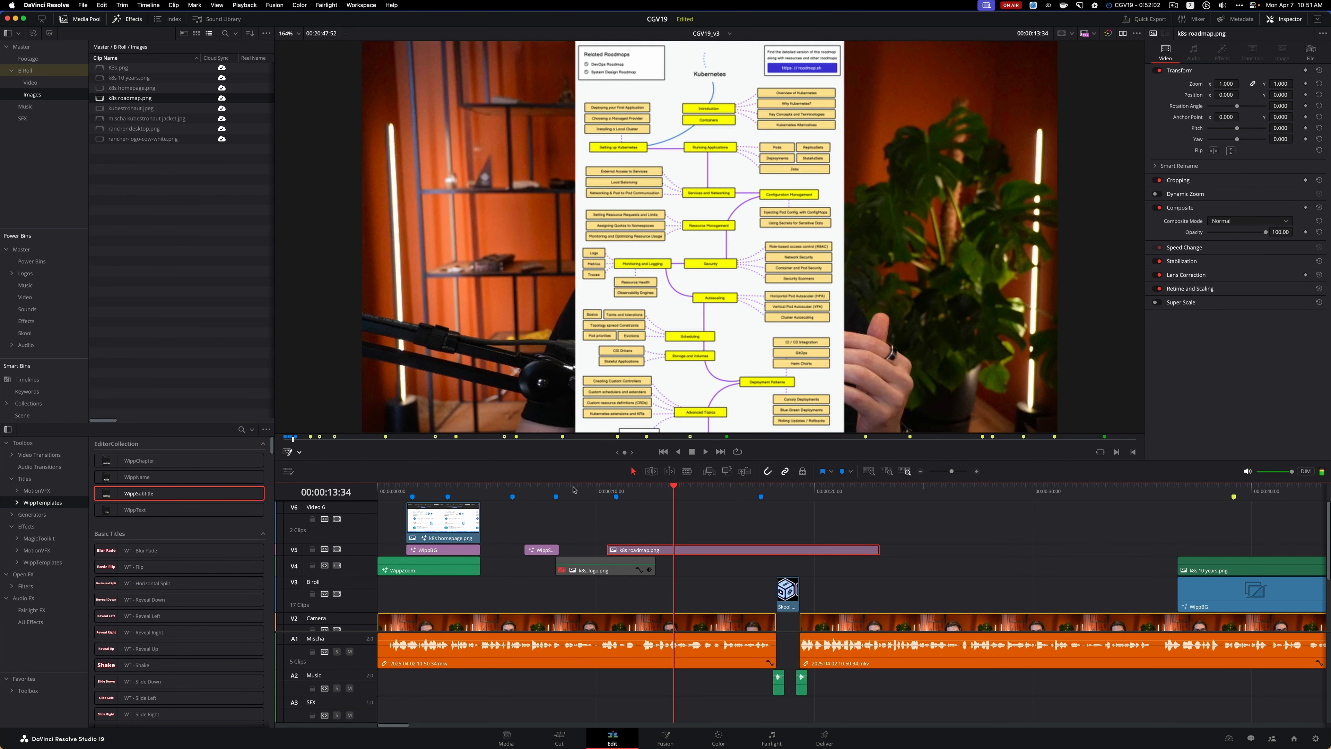
key("space")
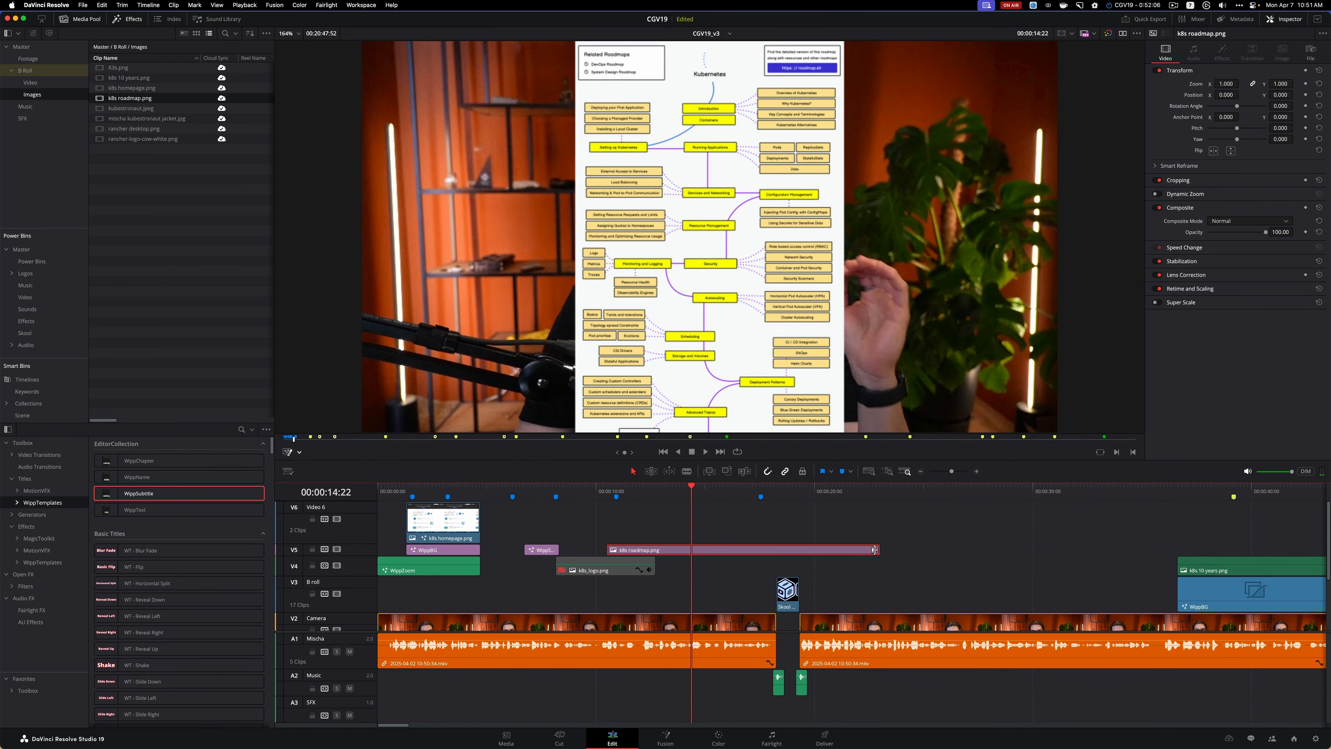
left_click_drag(876, 550, 691, 550)
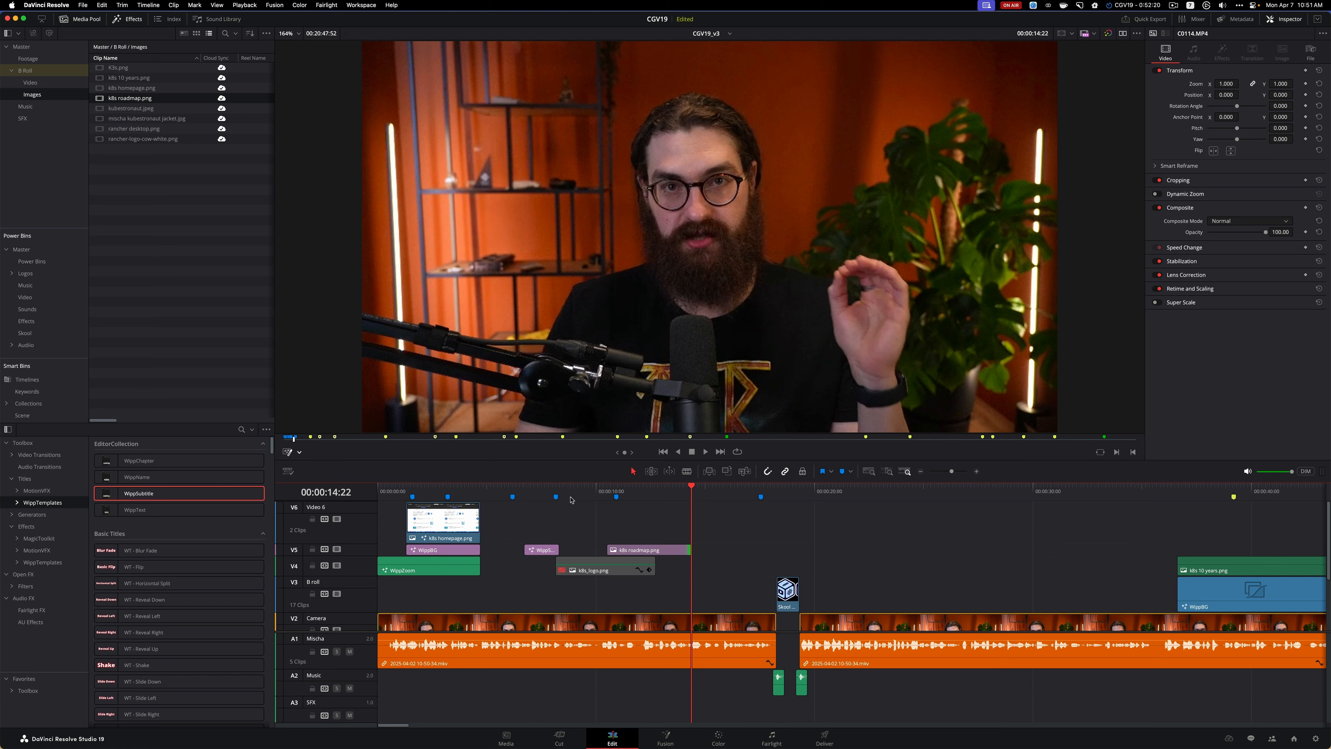
Move the playhead back to 00:00:09:20, switch to Safari and close the DevOps Roadmap page
left_click(581, 490)
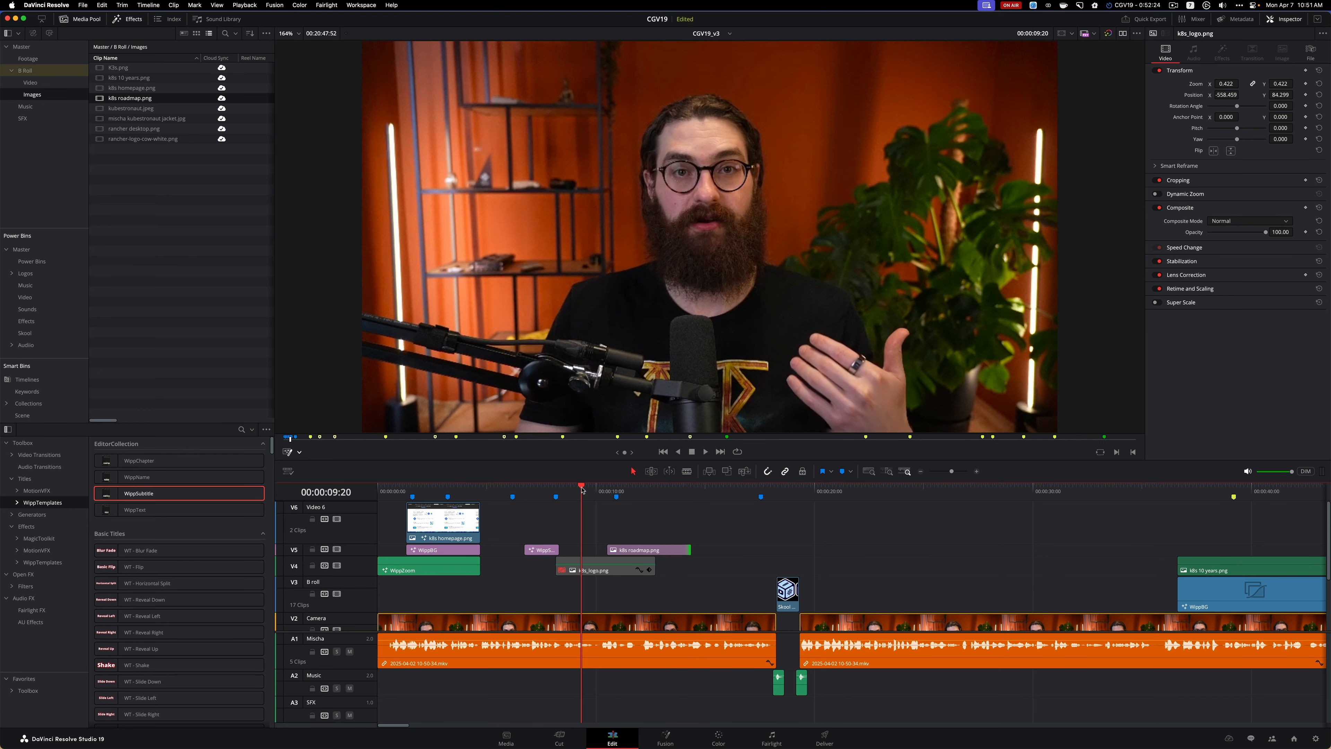
key("super+Tab")
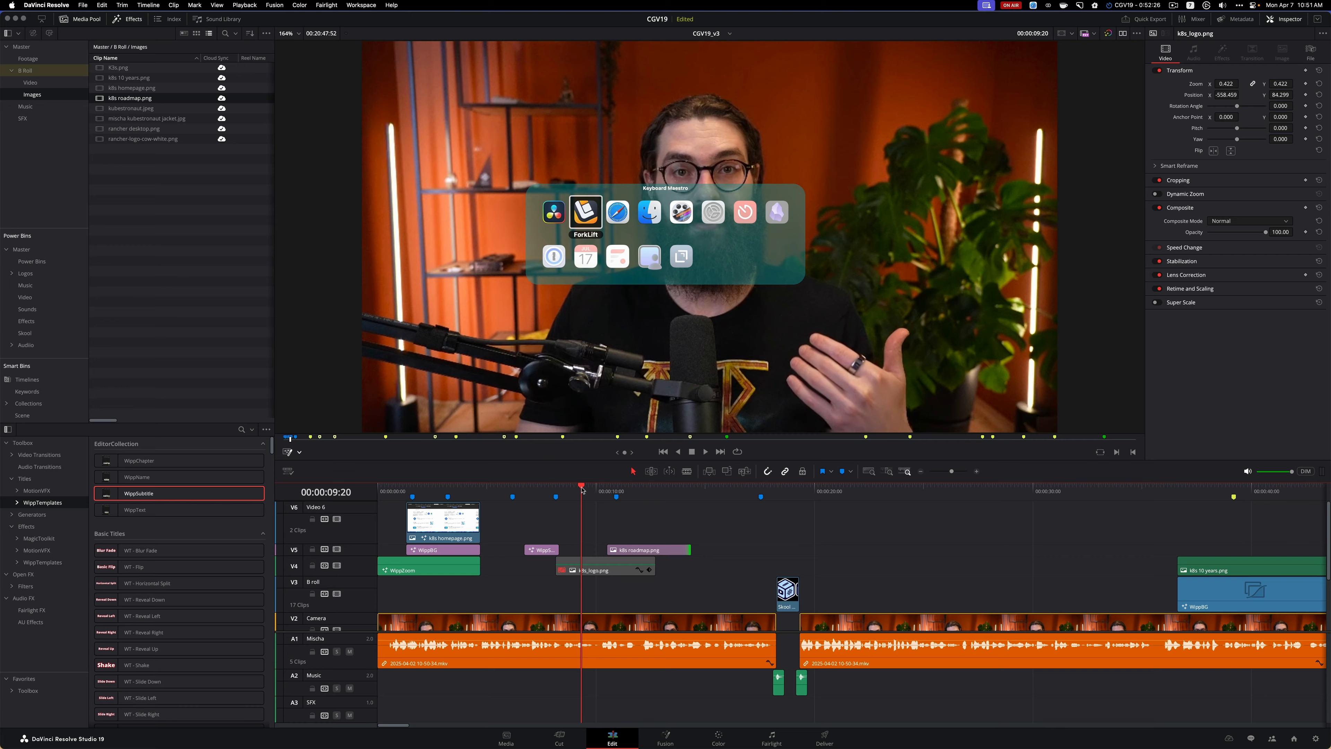
key("super+Tab")
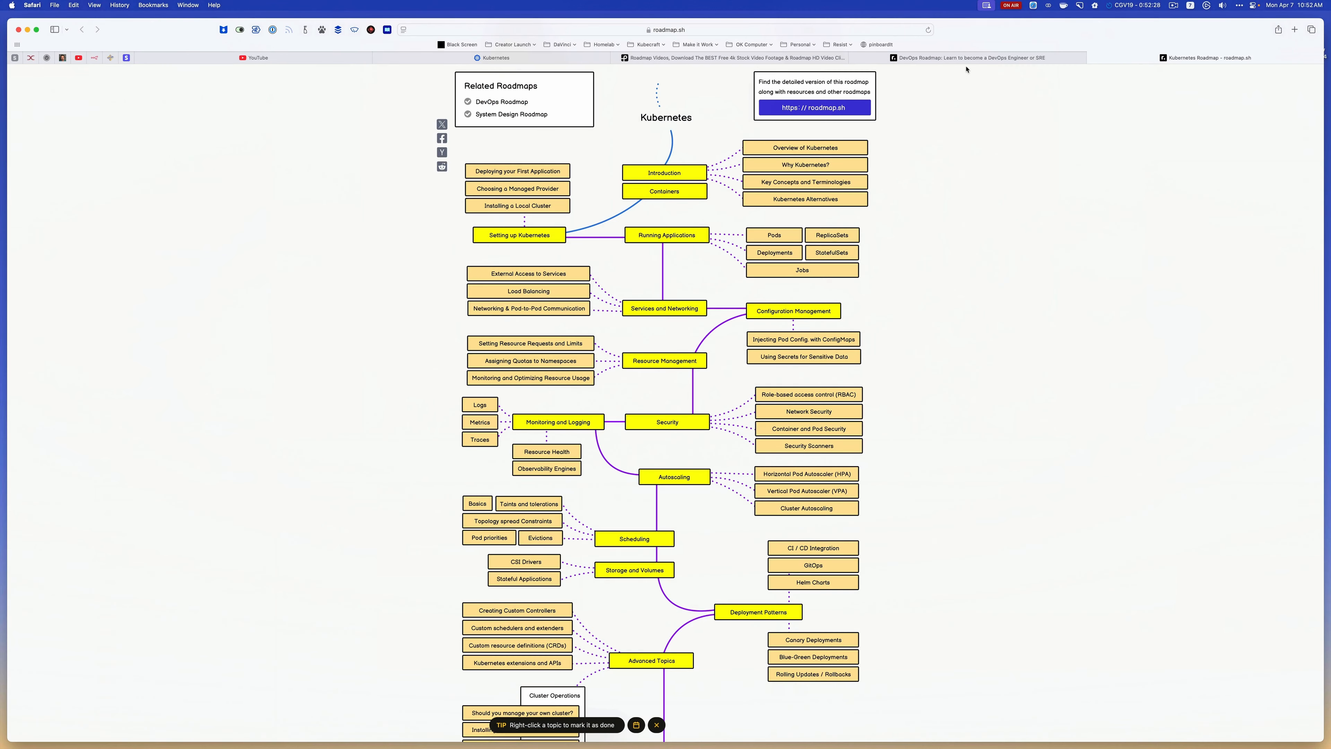
left_click(966, 58)
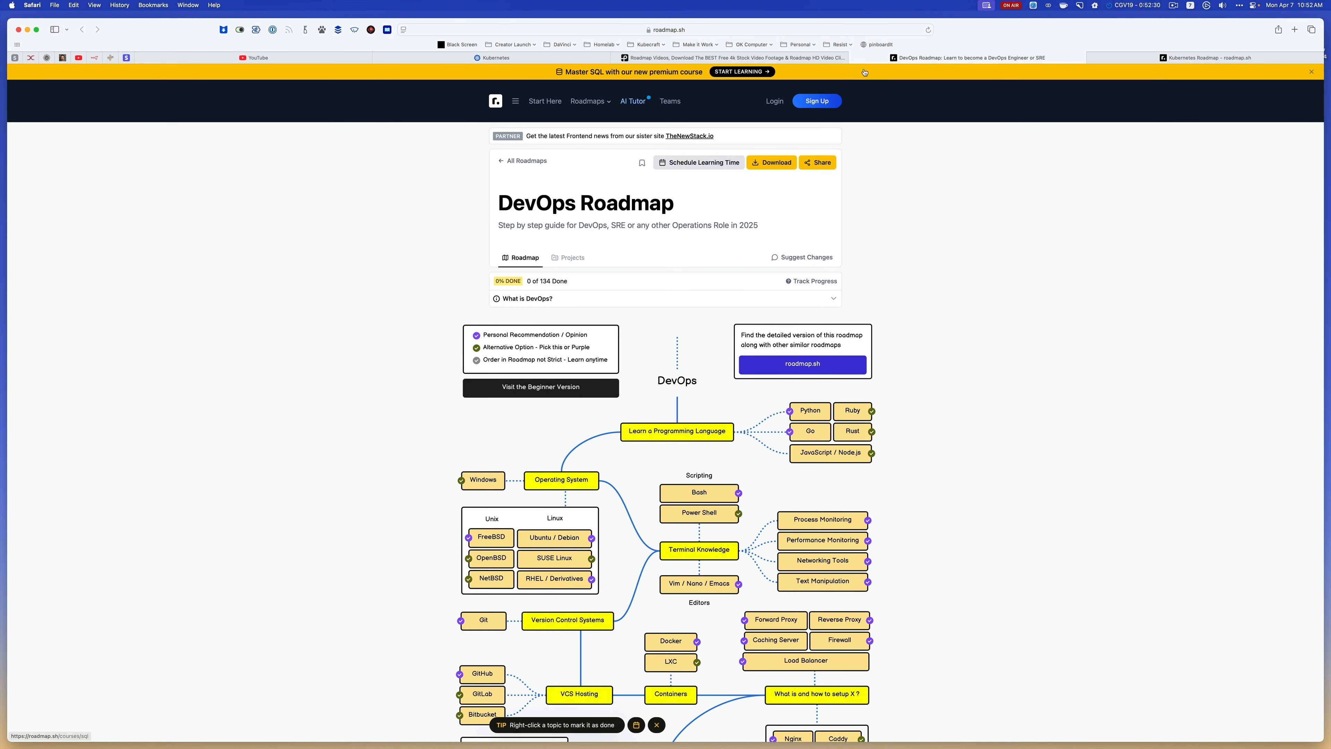
left_click(856, 58)
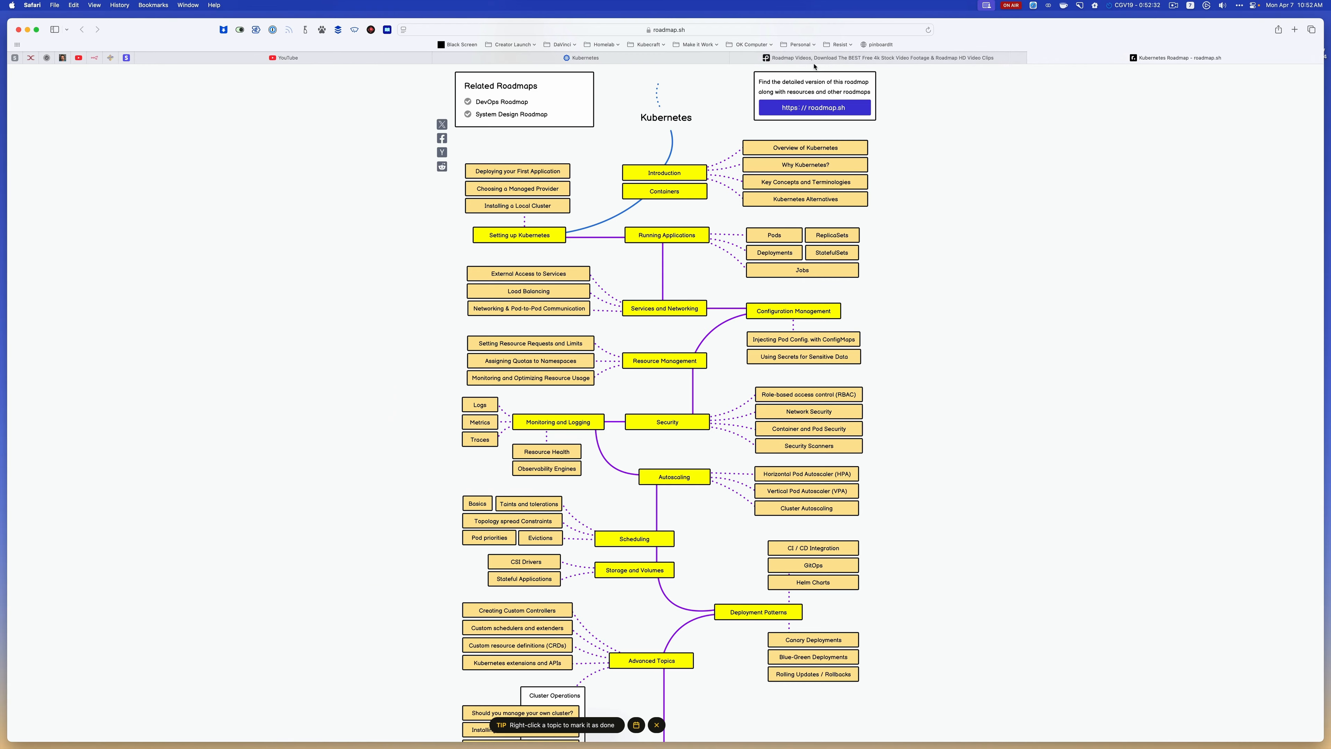
Browse the Pexels "roadmap" video results and download the vertical clip of yellow flags pinned in a map
left_click(814, 60)
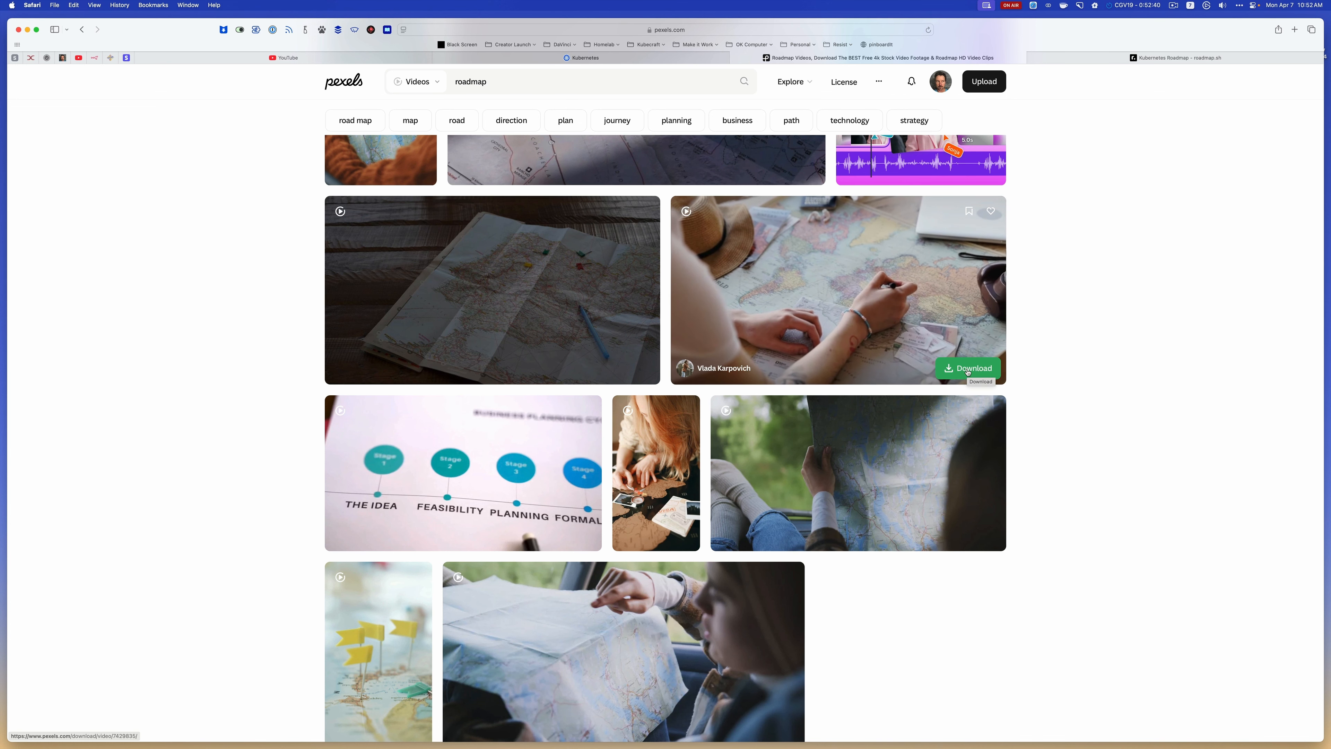
scroll(377, 613, "down", 2)
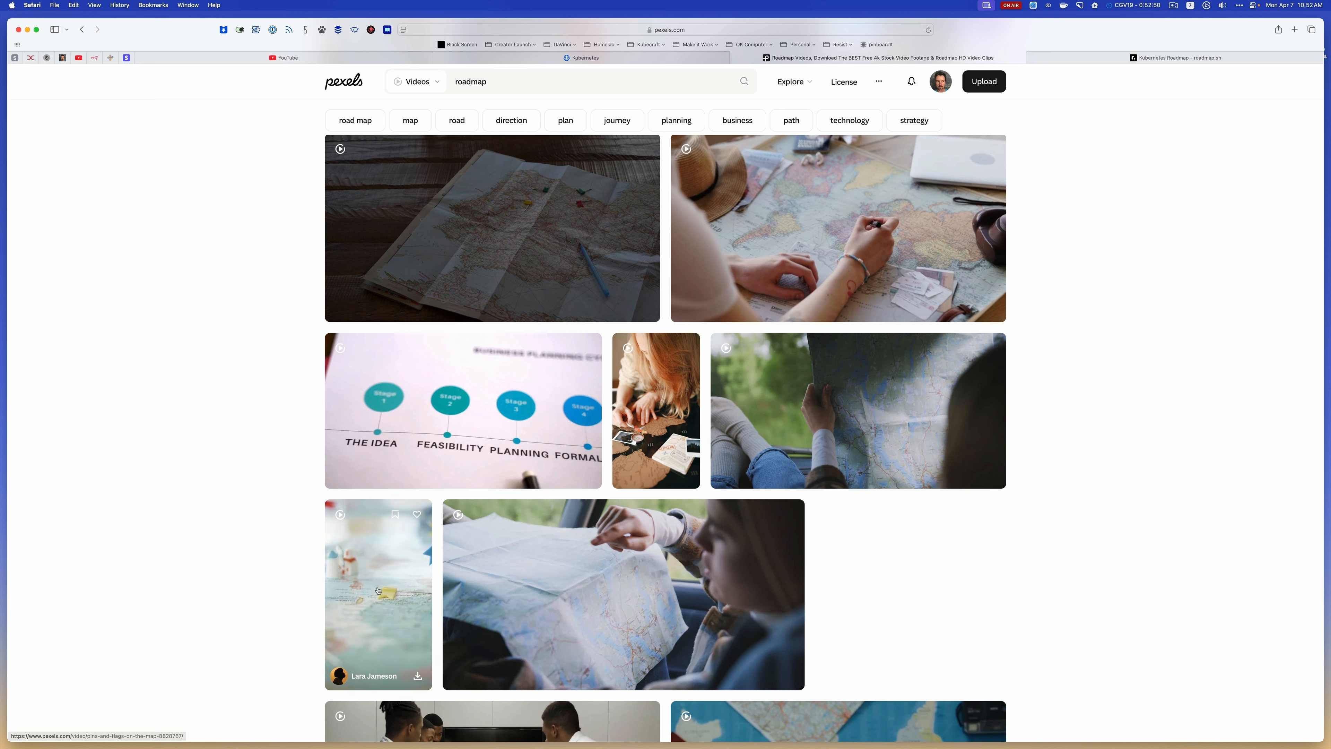
left_click(418, 677)
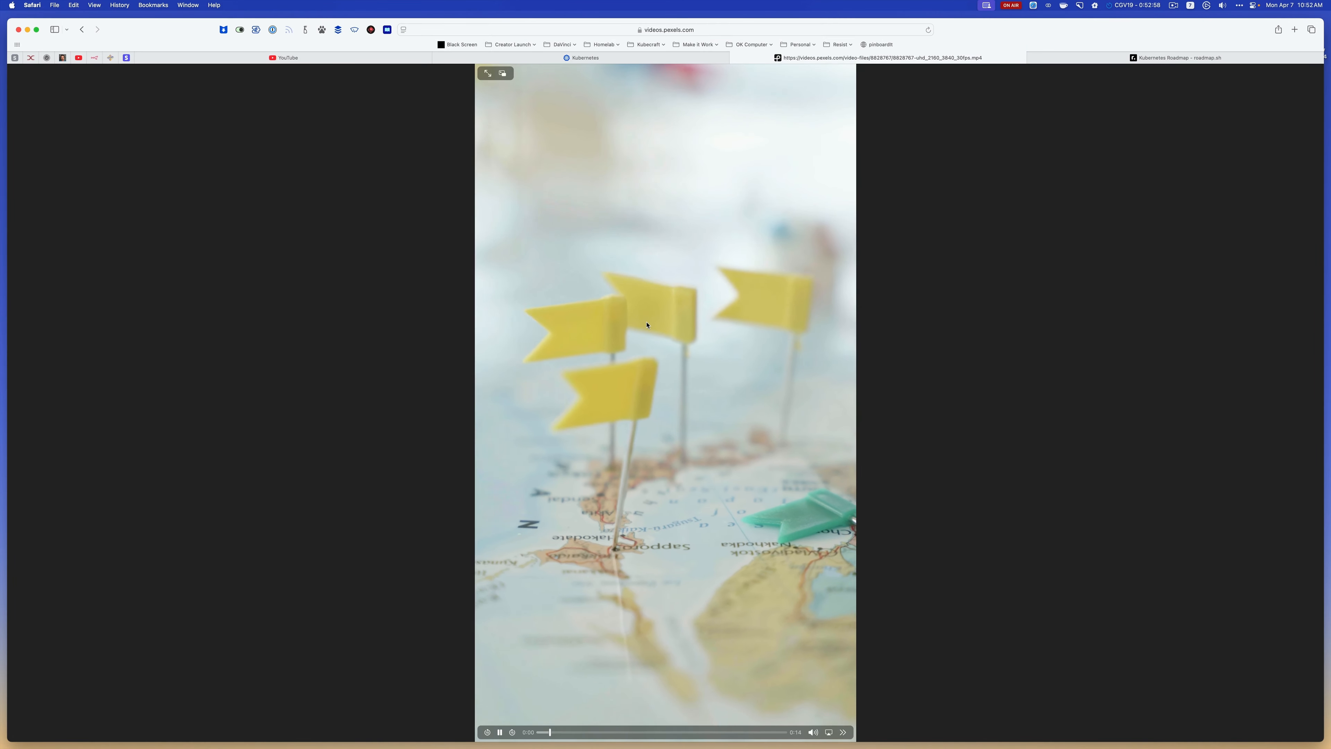
right_click(674, 346)
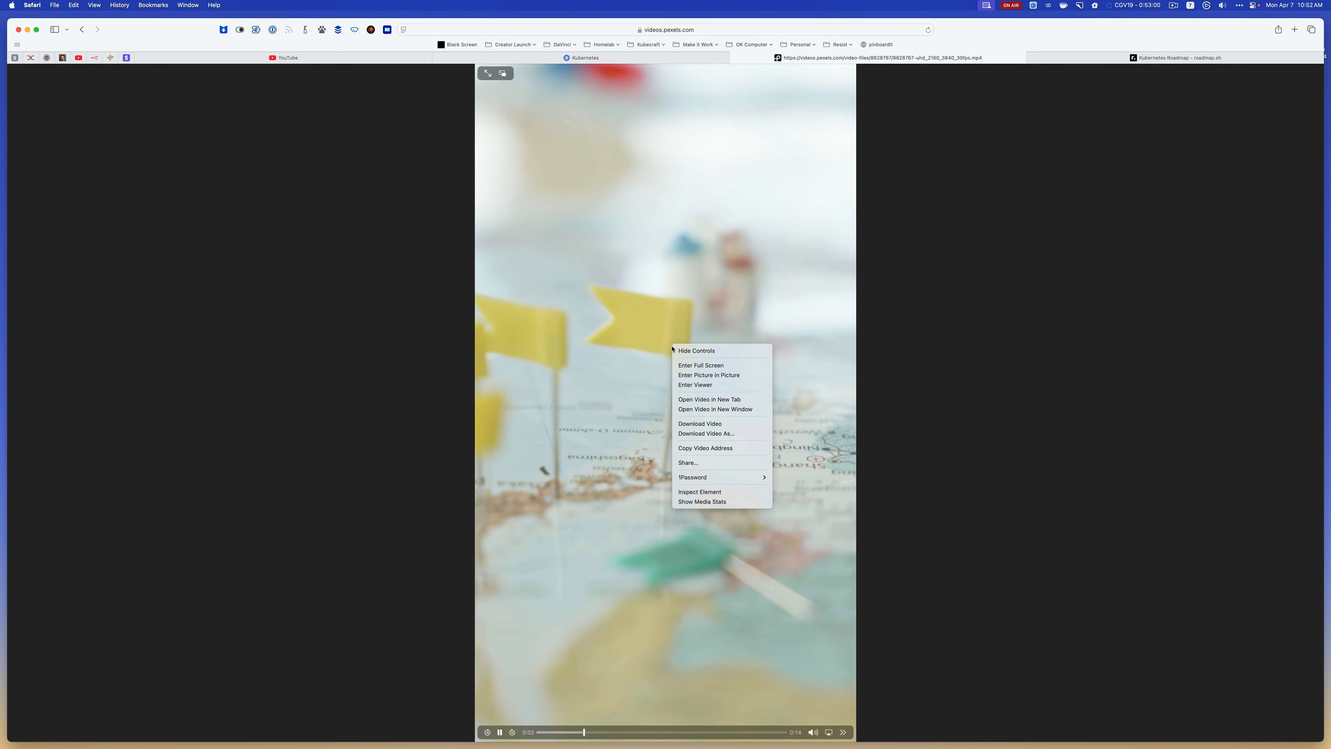
left_click(721, 425)
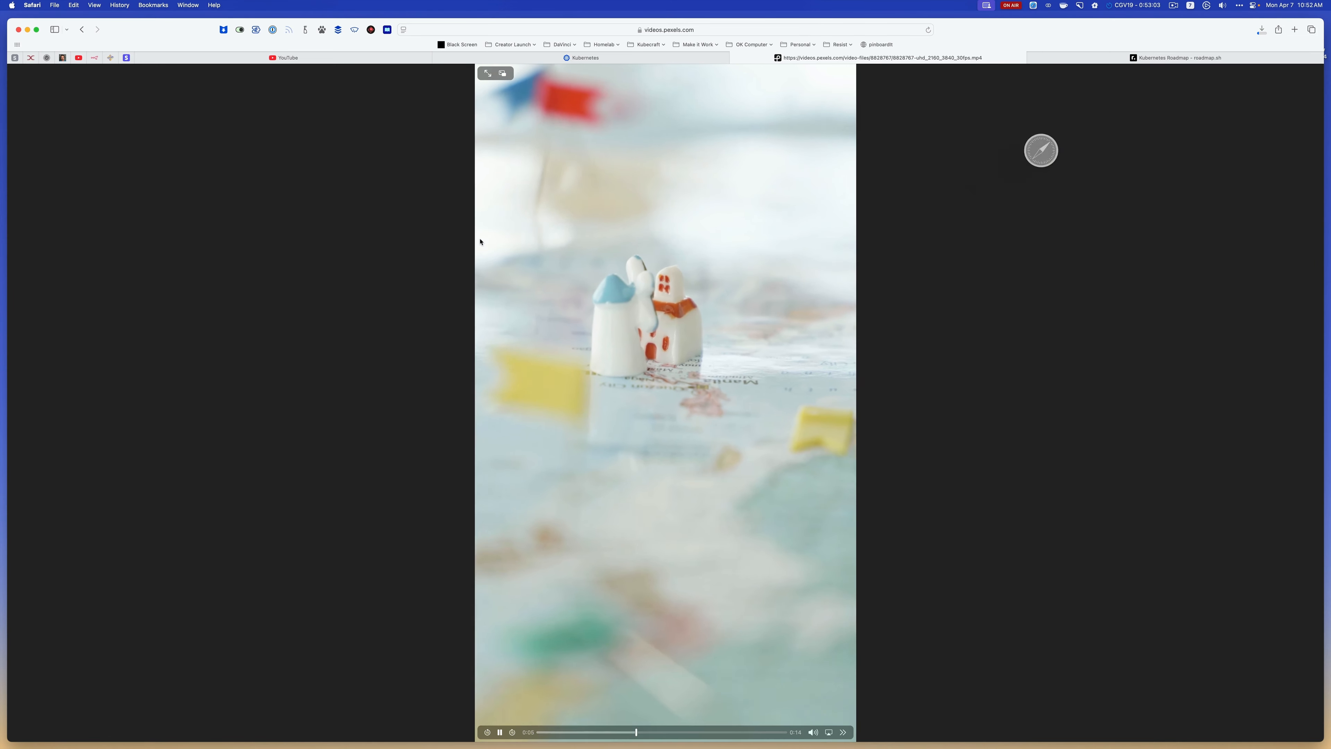
Return to the Pexels home page and search its free videos for "roadmap"
left_click(82, 30)
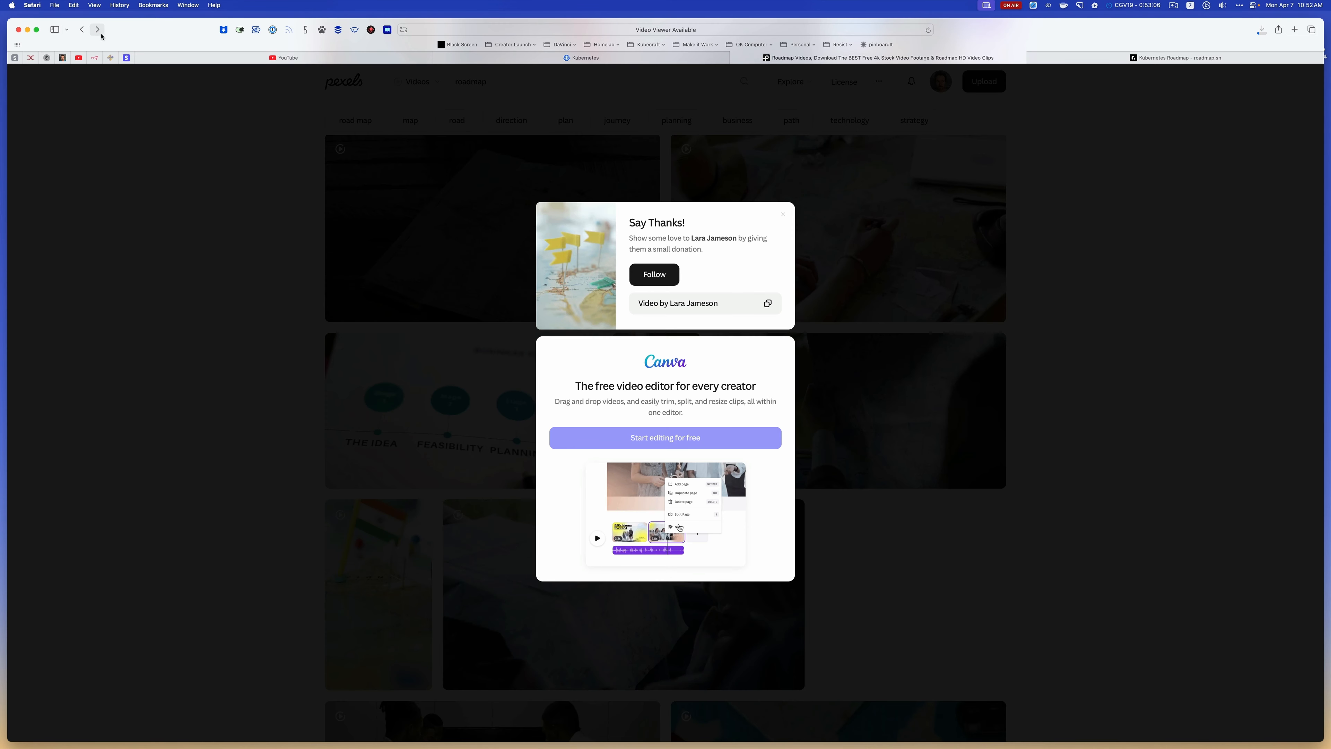
left_click(82, 29)
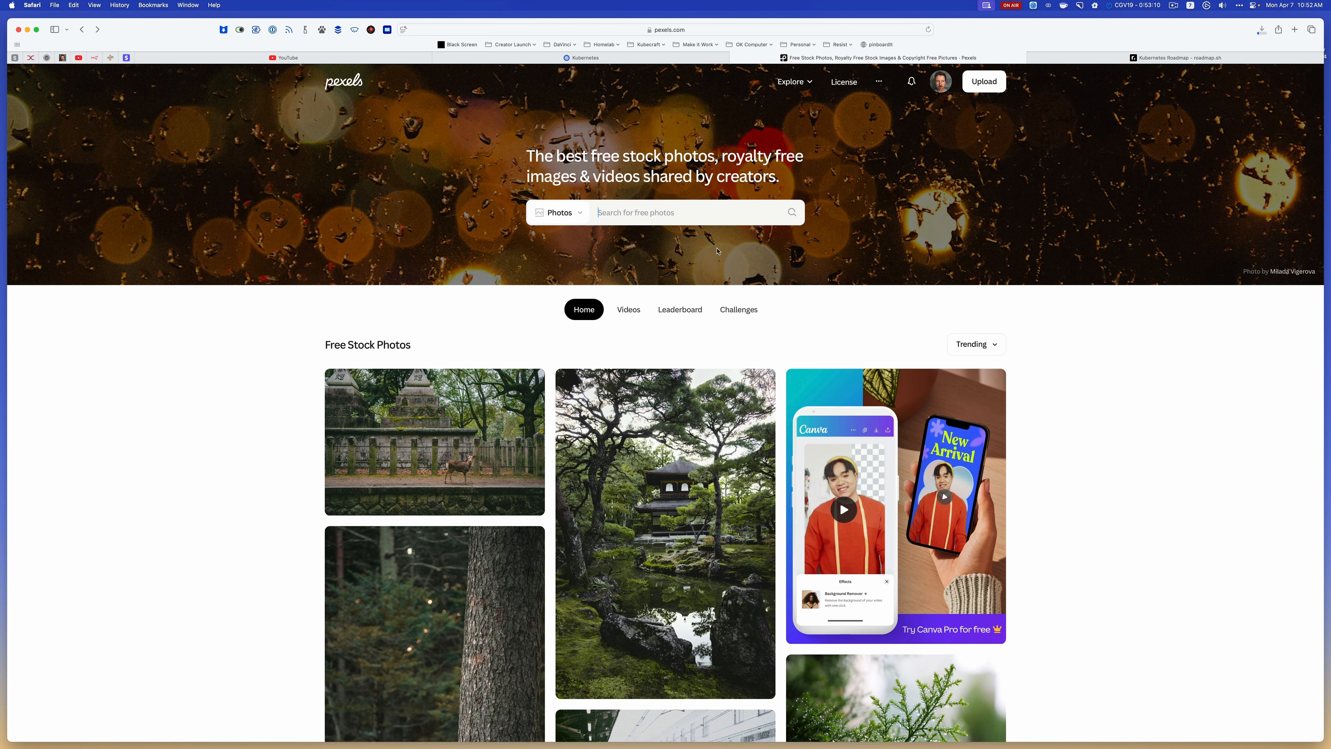
left_click(559, 212)
left_click(556, 256)
left_click(654, 211)
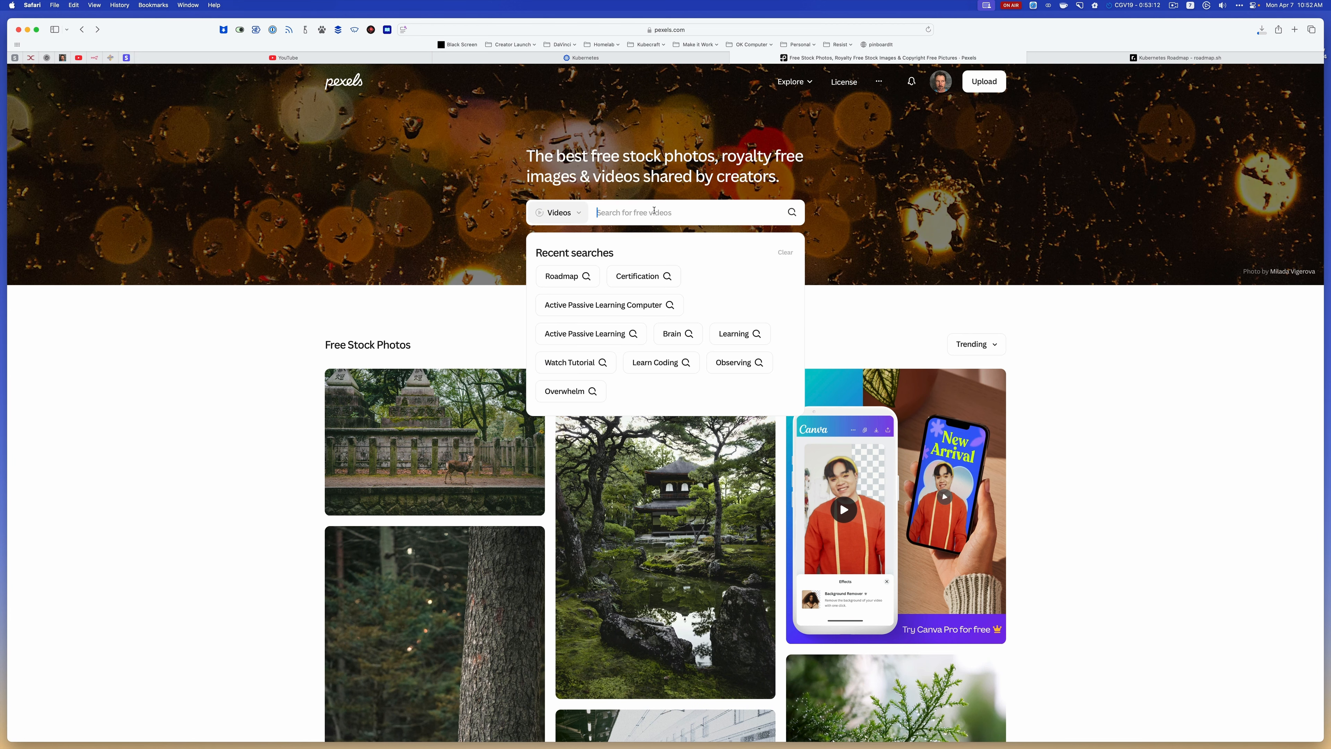
type("roadm")
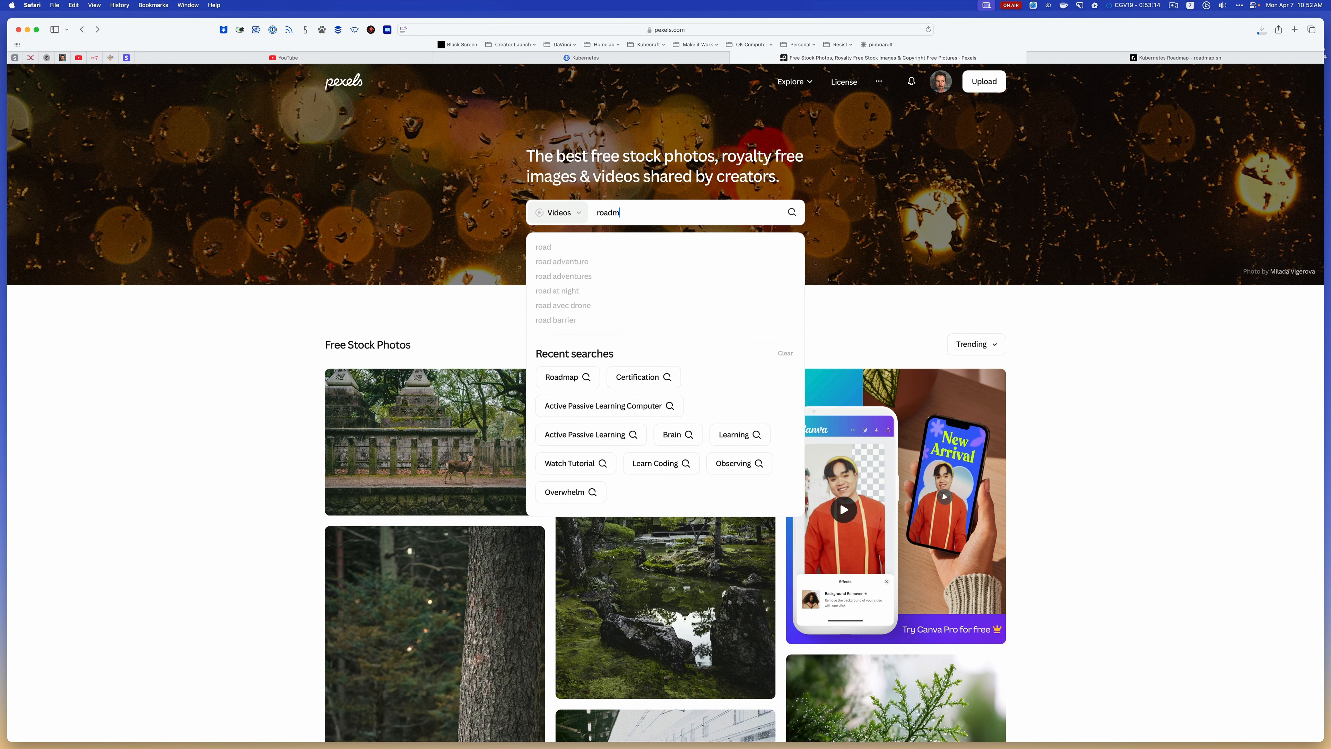
type("ap")
key("Return")
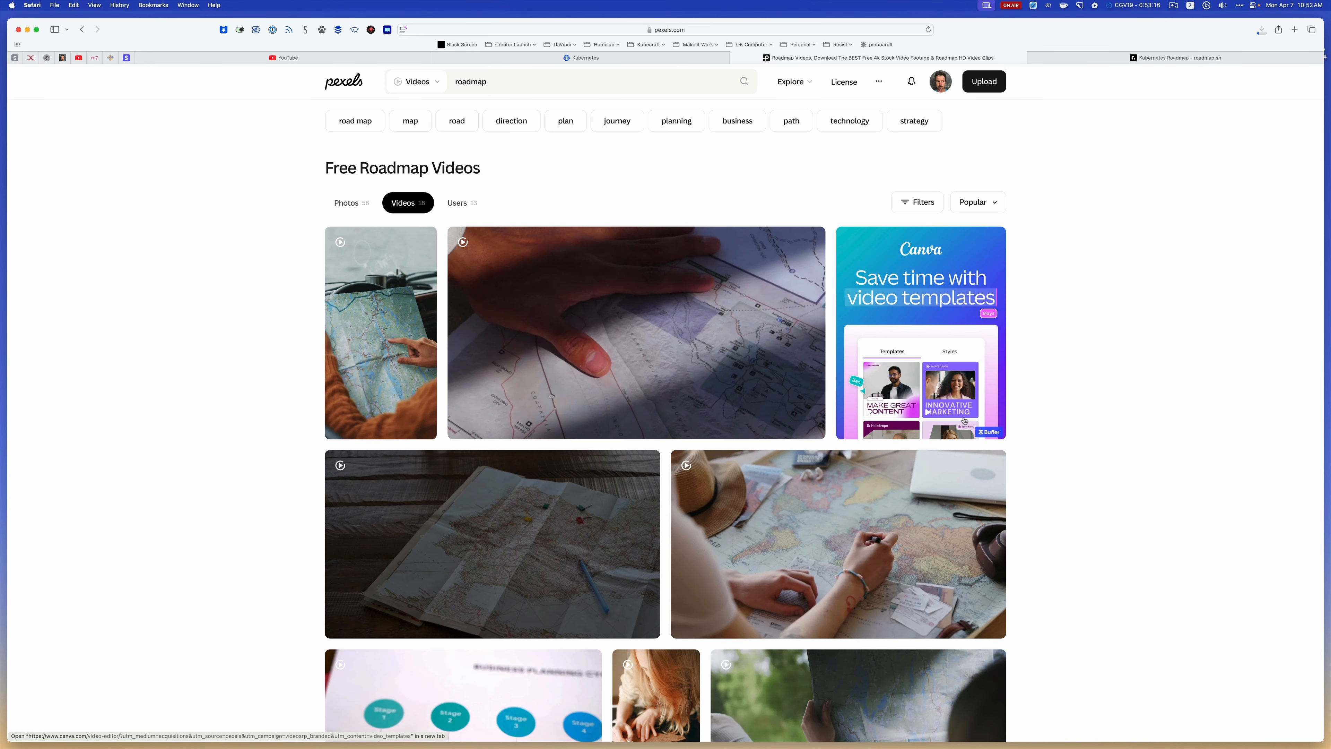
Download the Pexels clip of hands writing on a world map beside a hat and laptop, and return to the results
scroll(747, 334, "down", 2)
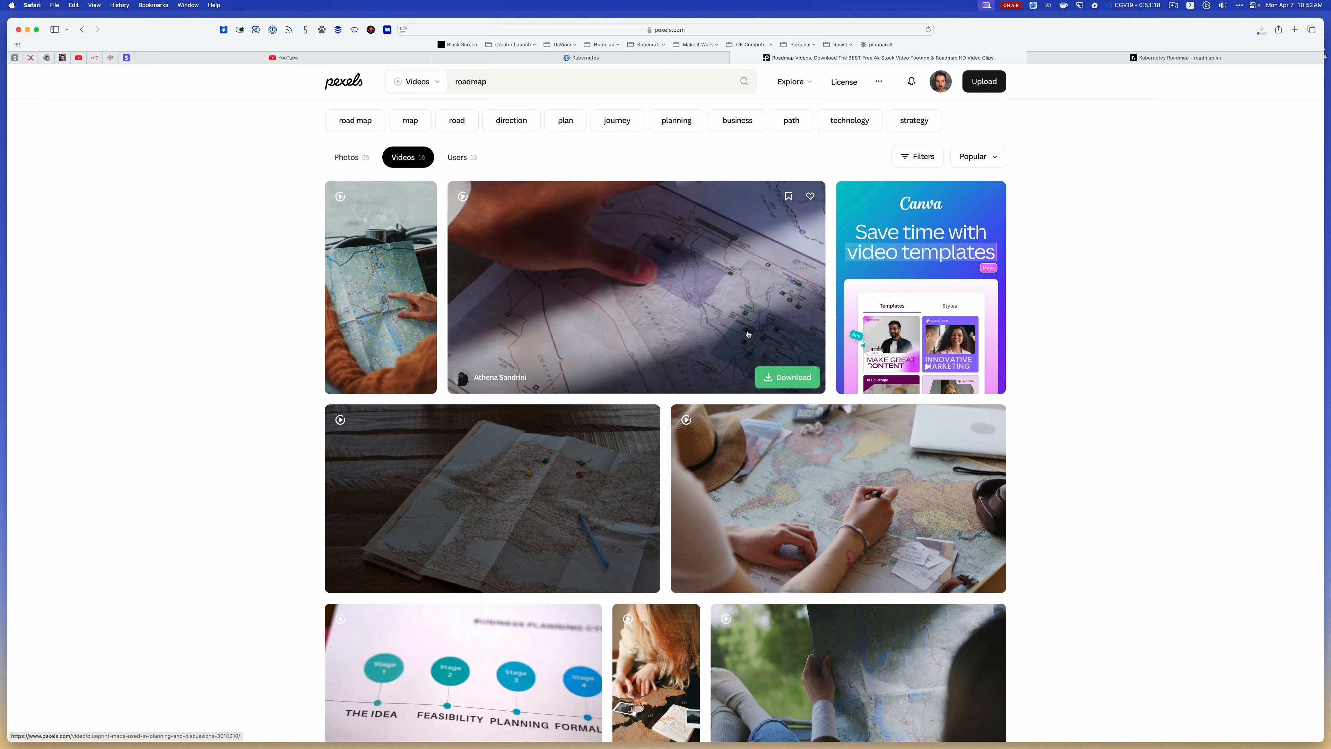
scroll(786, 362, "down", 3)
scroll(825, 389, "down", 1)
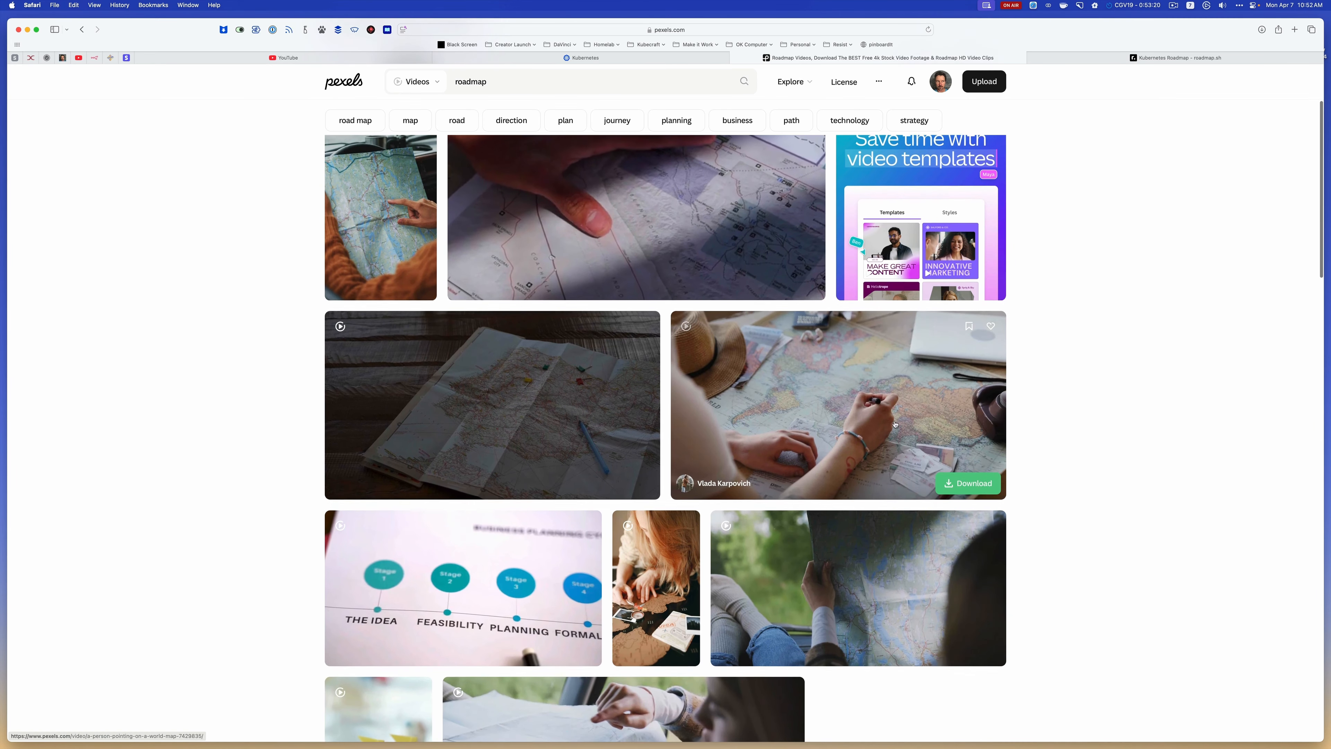
left_click(974, 484)
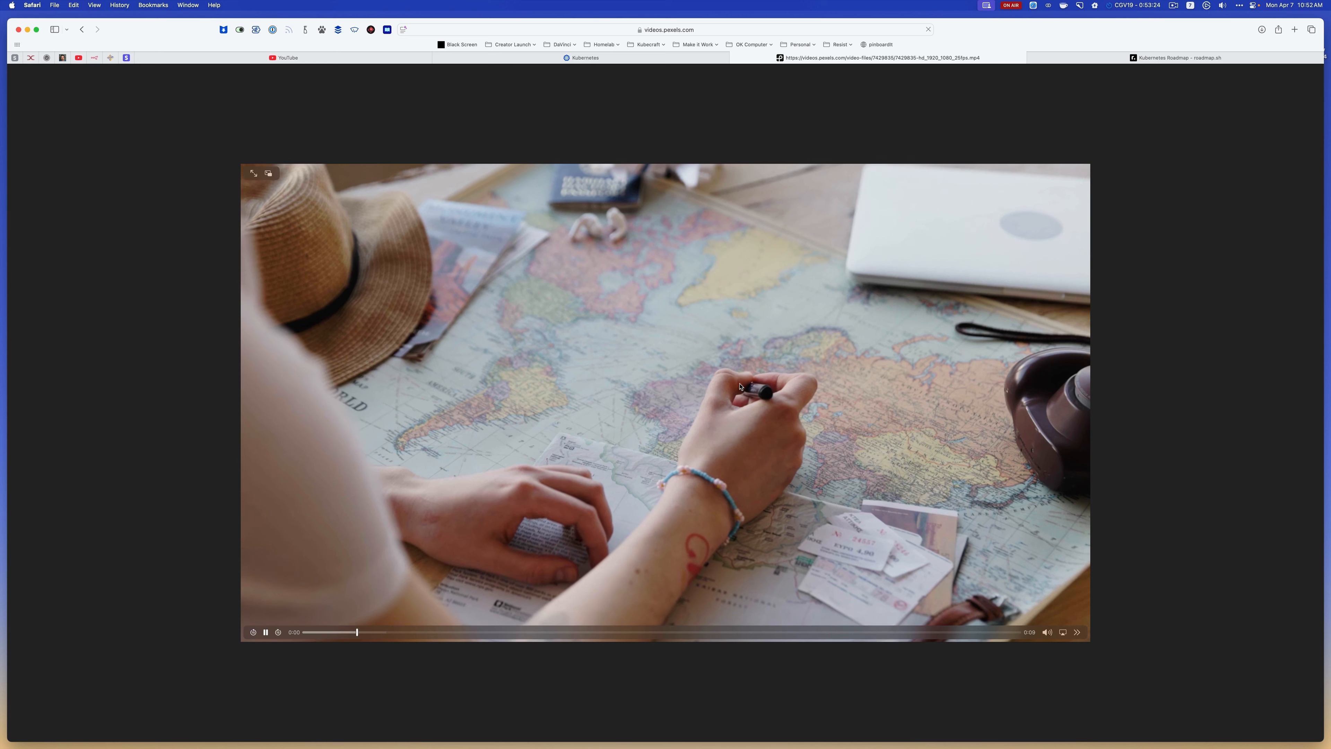
right_click(708, 386)
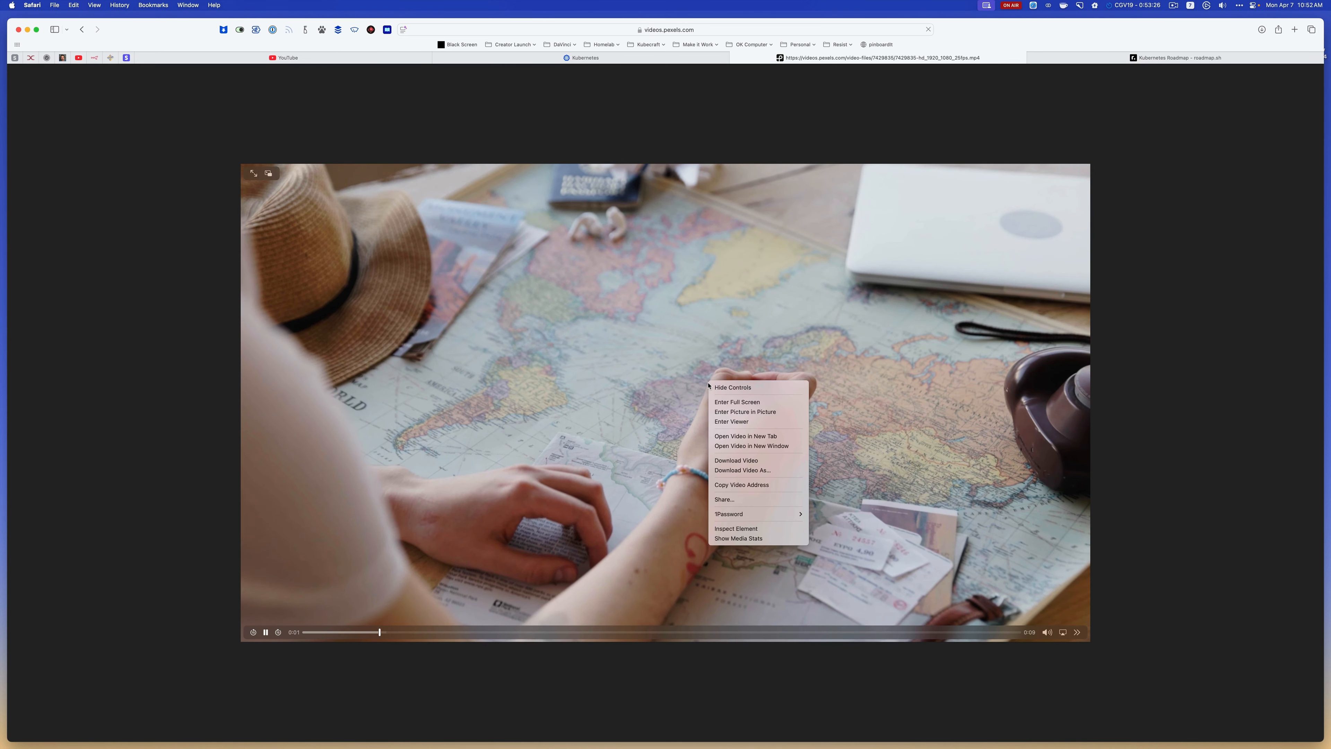
left_click(757, 461)
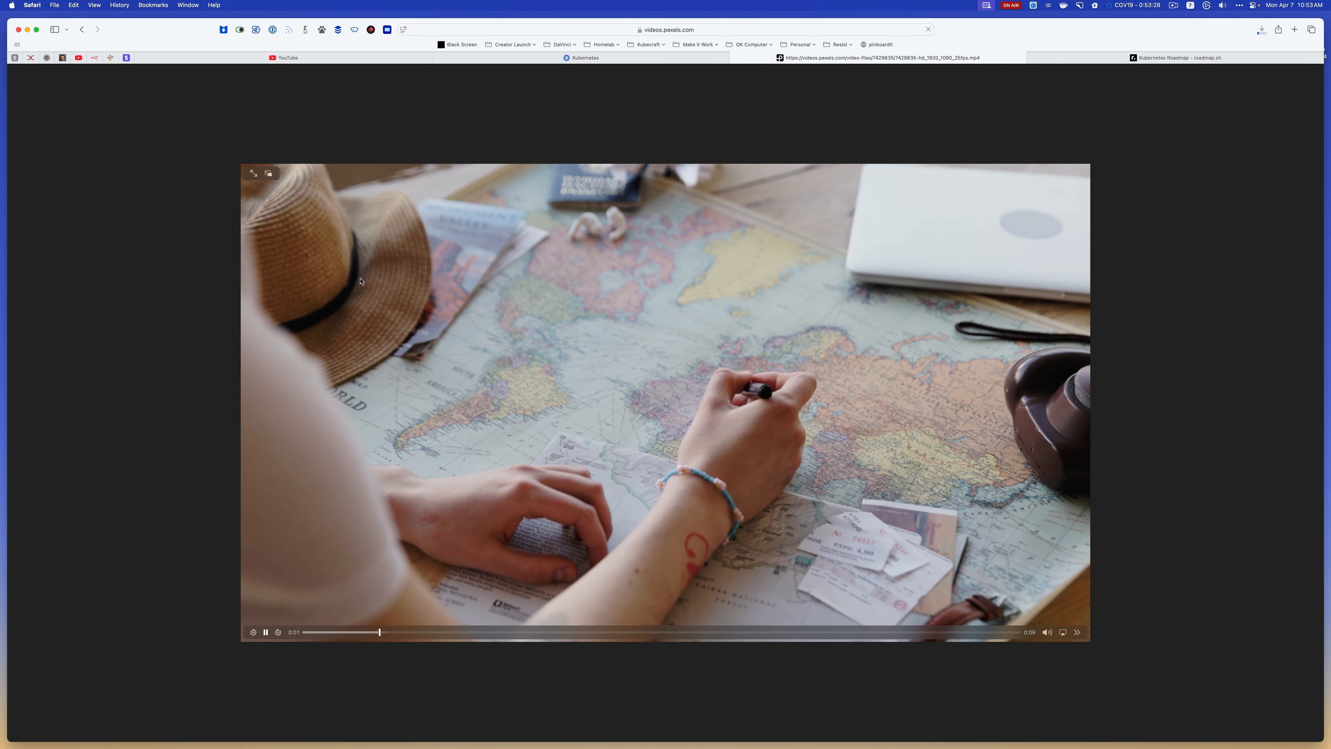
left_click(82, 29)
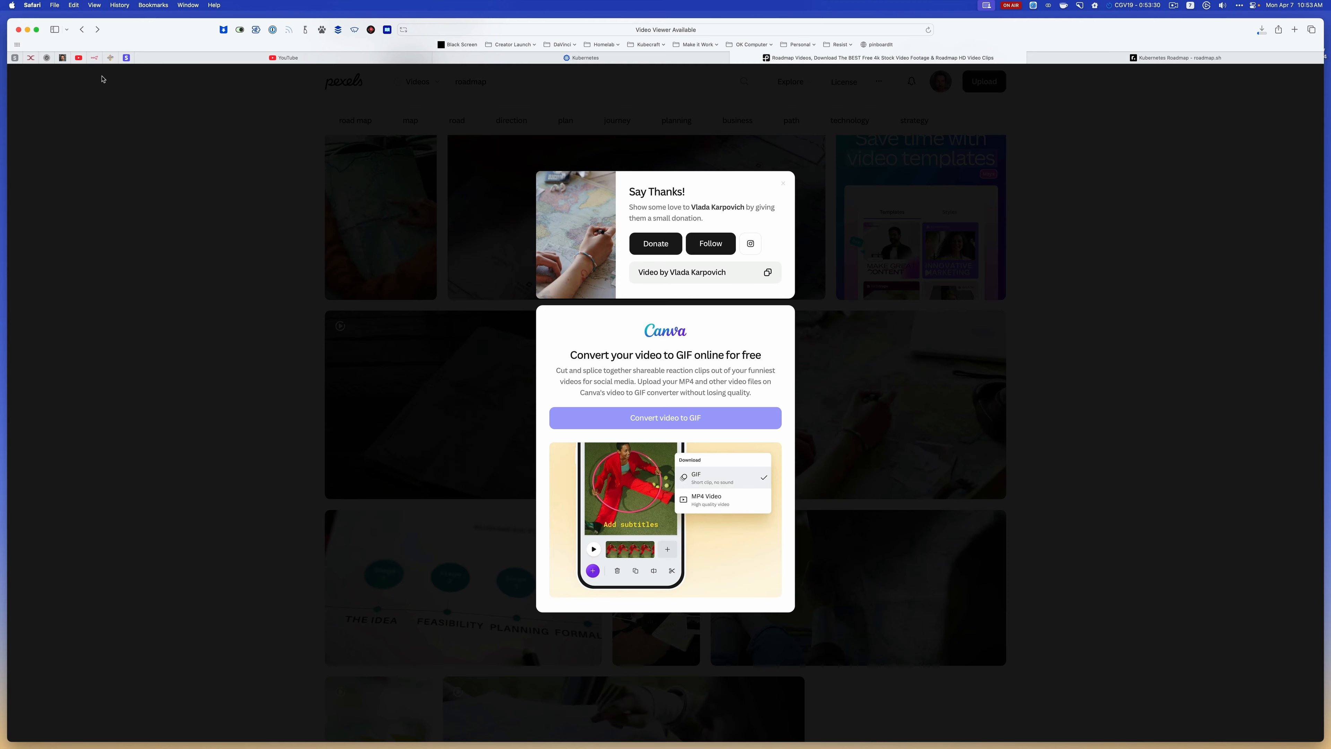
Switch to ForkLift, check the Downloads folder for the new clips, and return to Safari
key("super+Tab")
left_click(178, 177)
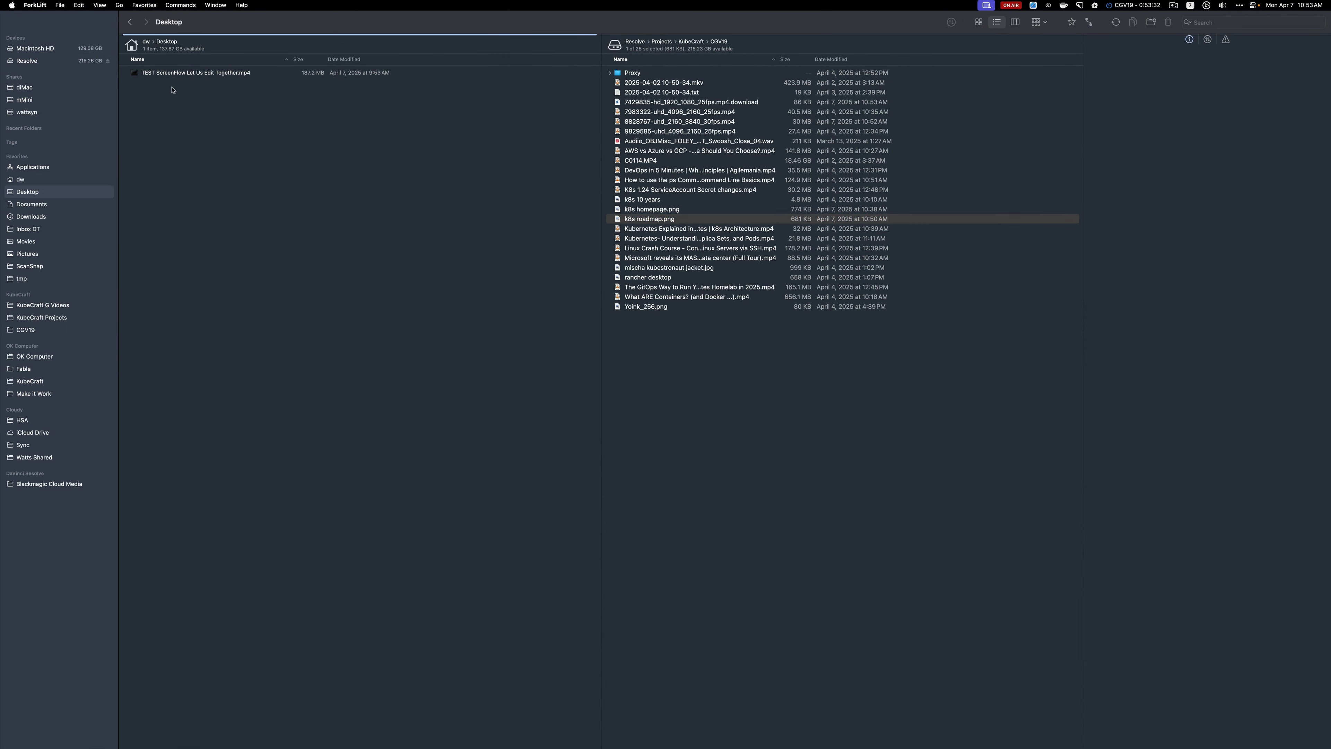
left_click(42, 217)
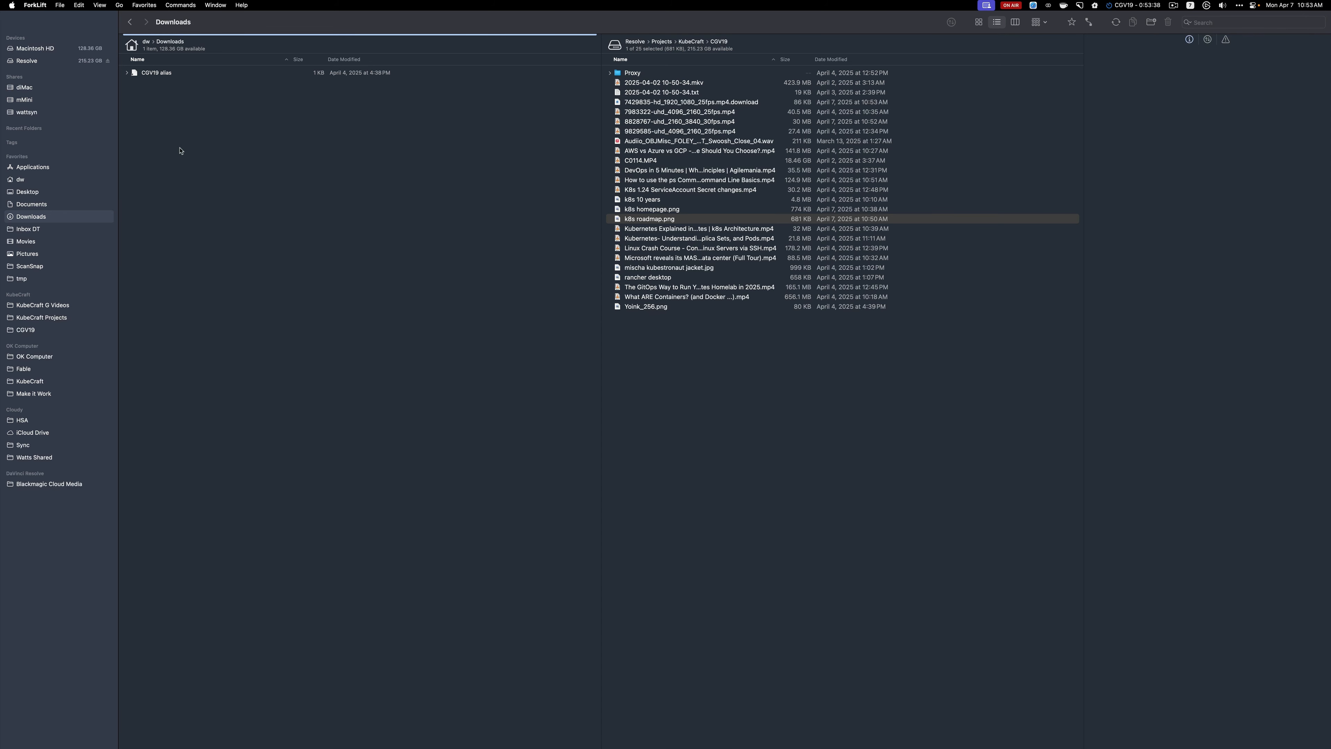
key("super+Tab")
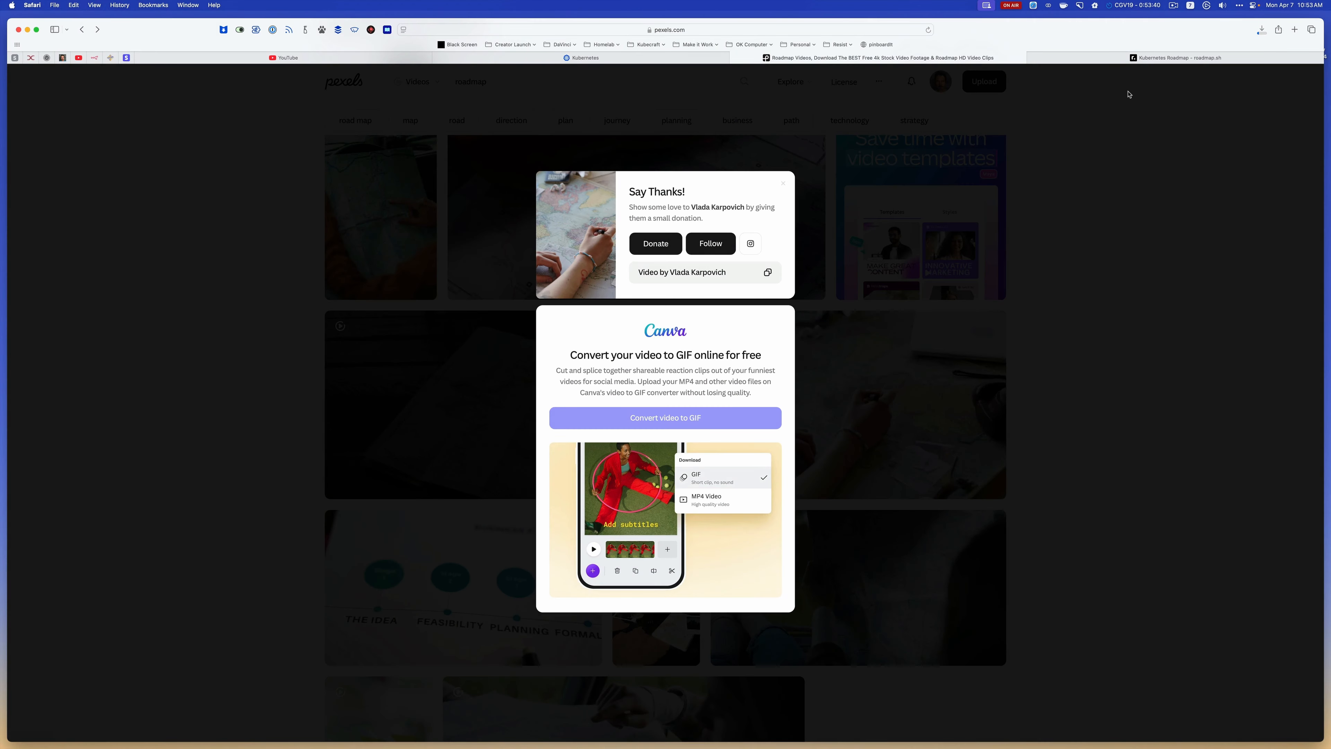
Reveal the downloaded 8828767-uhd_2160_3840_30fps.mp4 in Finder from Safari's download list, glance at Finder's settings and return to Safari
left_click(1261, 30)
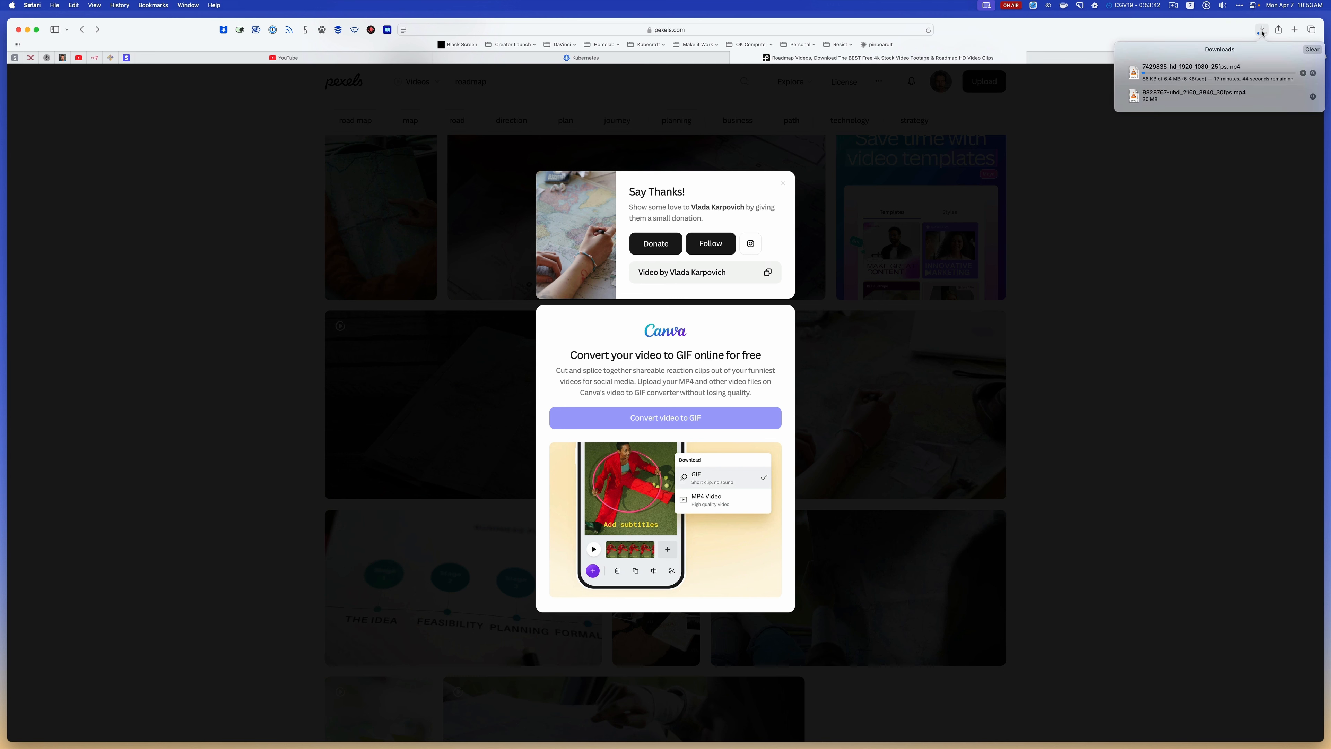
left_click(1312, 97)
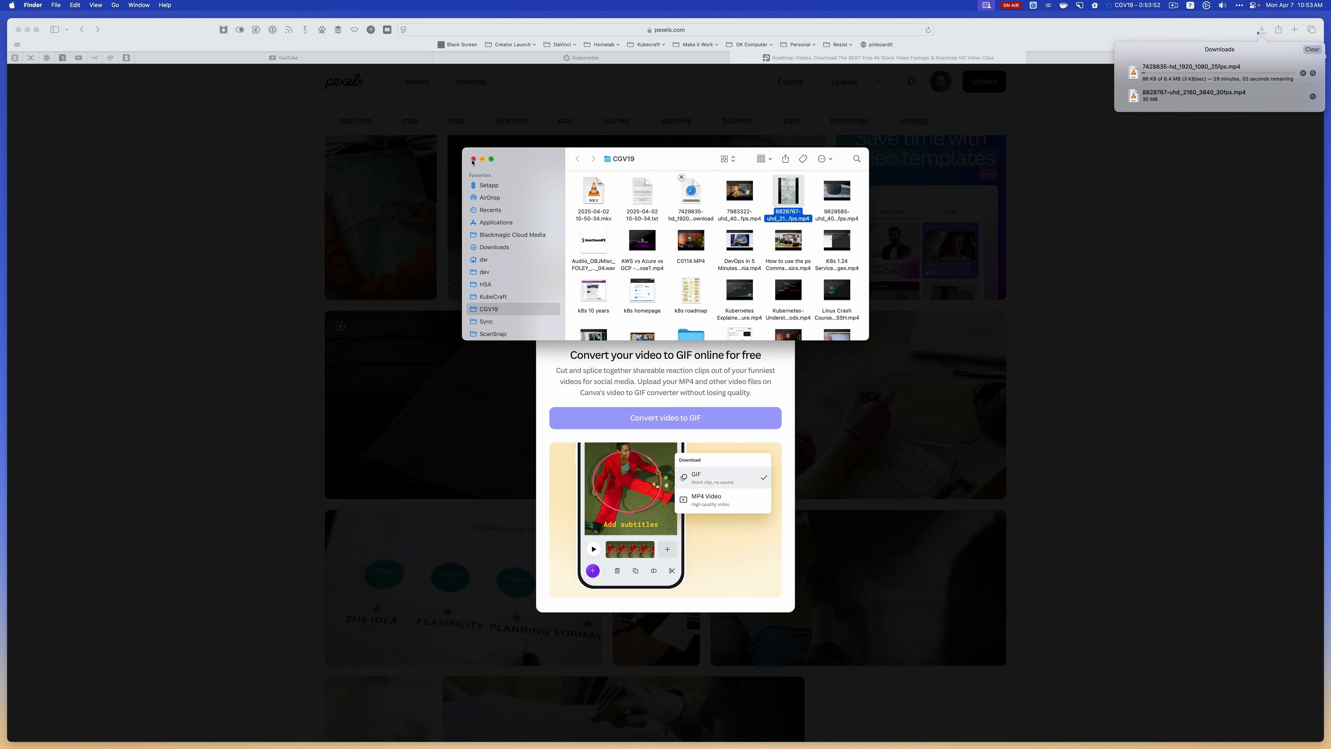
key("super+comma")
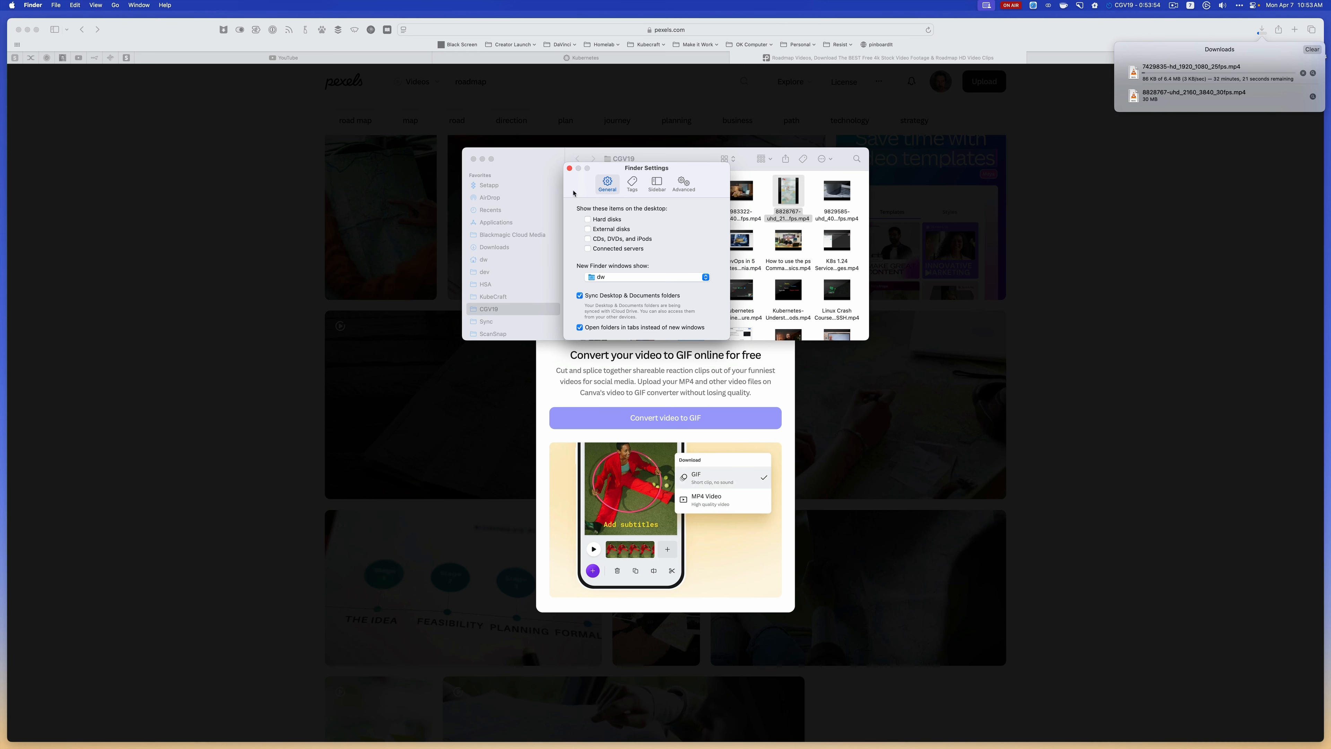
left_click(569, 168)
left_click(278, 213)
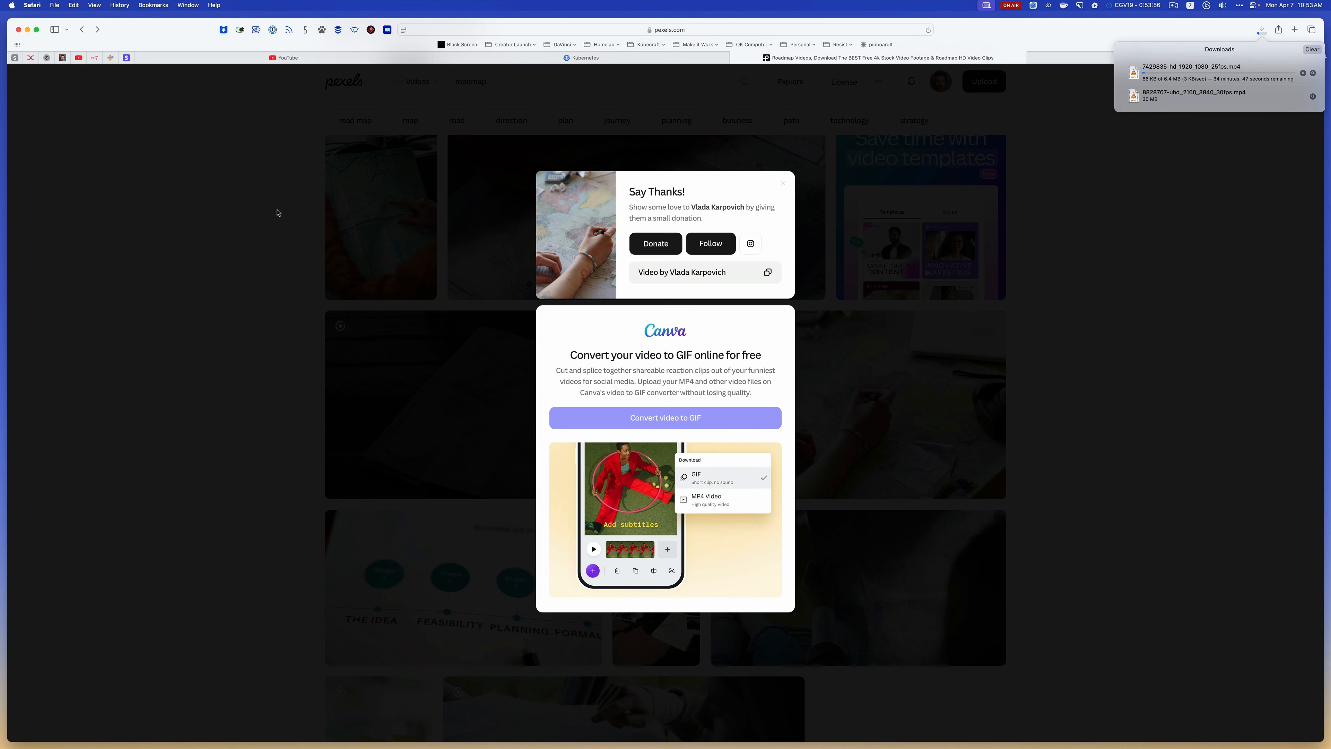
Check the file download location in Safari's General settings and close the settings window
key("super+comma")
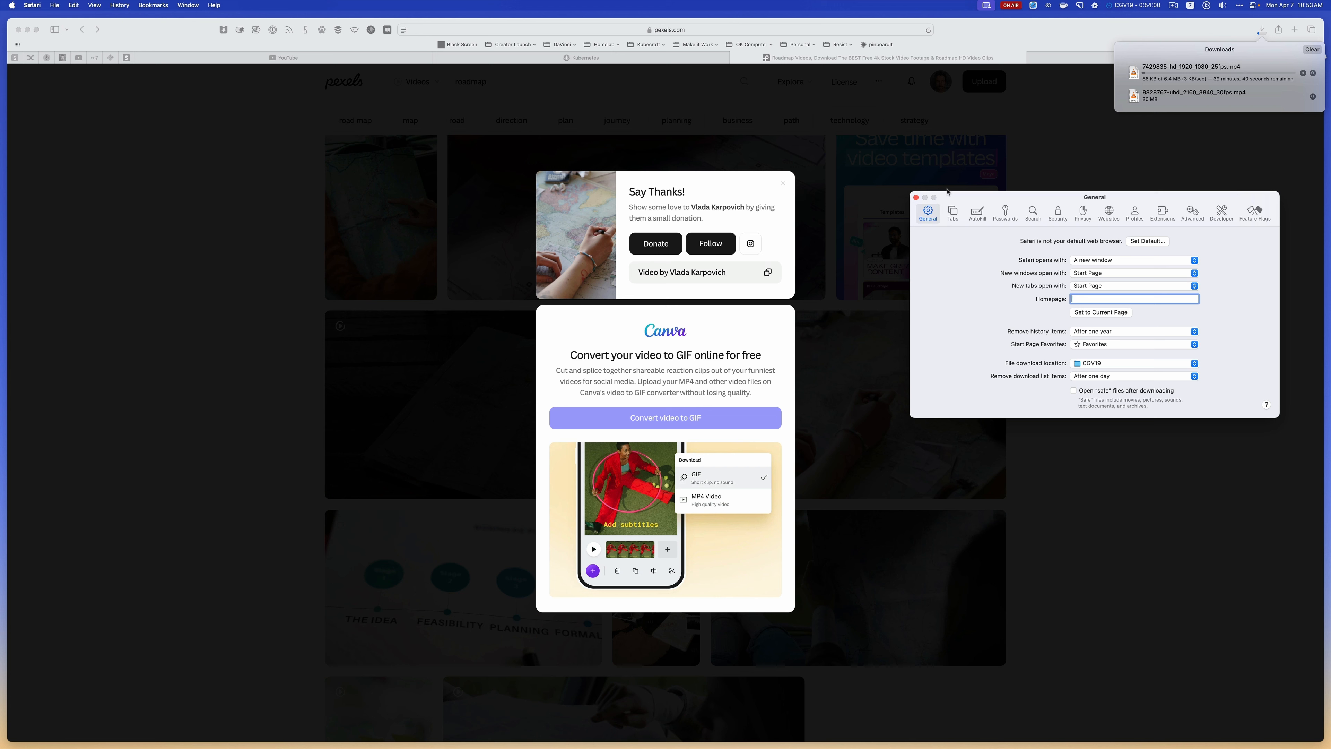
left_click(918, 198)
key("super+Tab")
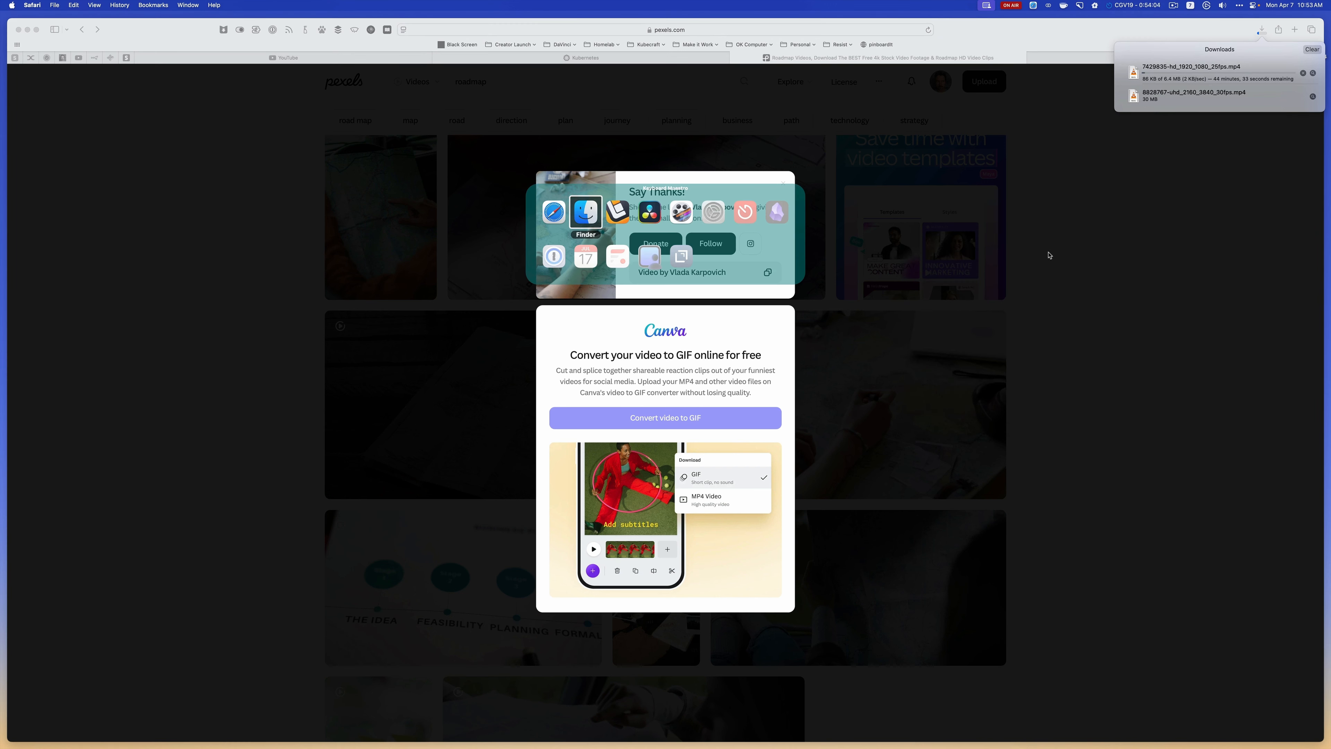
key("super+shift+Tab")
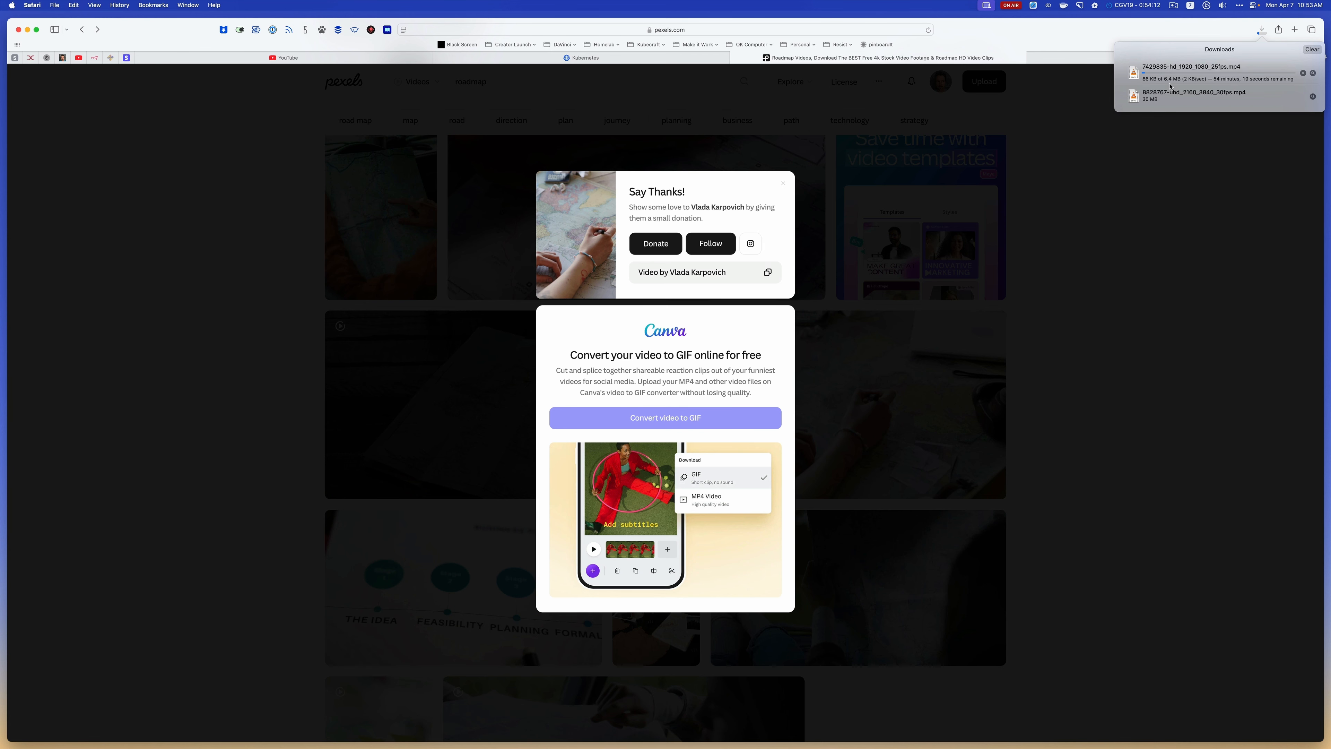
Switch to ForkLift and rename 8828767-uhd_2160_3840_30fps.mp4 in the CGV19 folder to "roadmap video vertical.mp4"
left_click(1167, 172)
key("super+Tab")
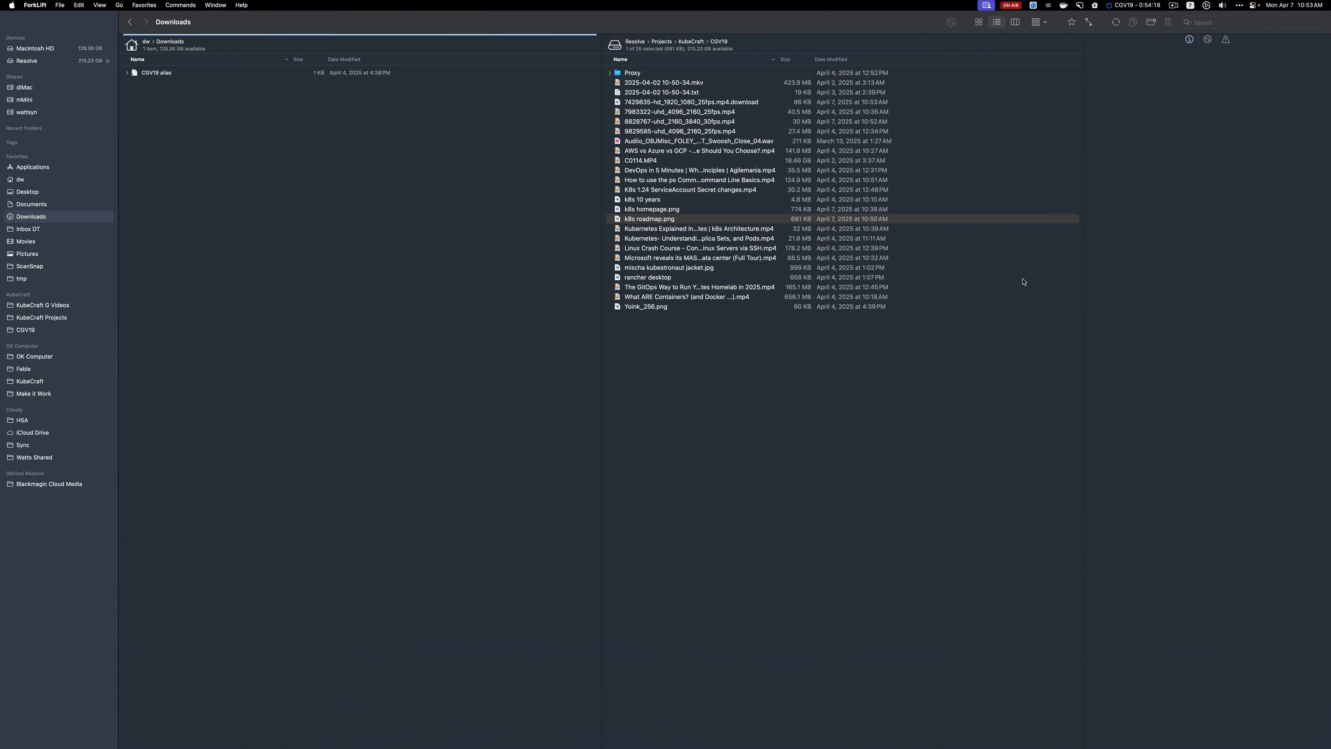
left_click(817, 390)
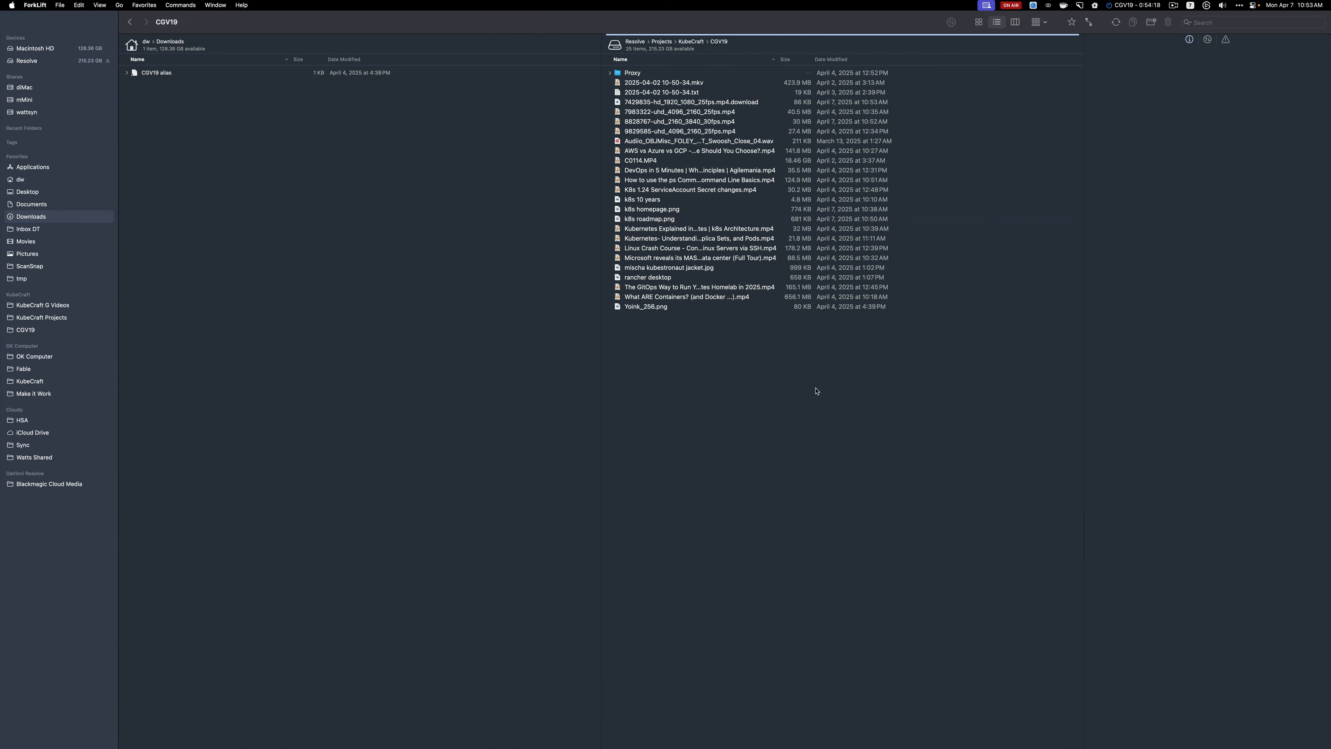
left_click(672, 113)
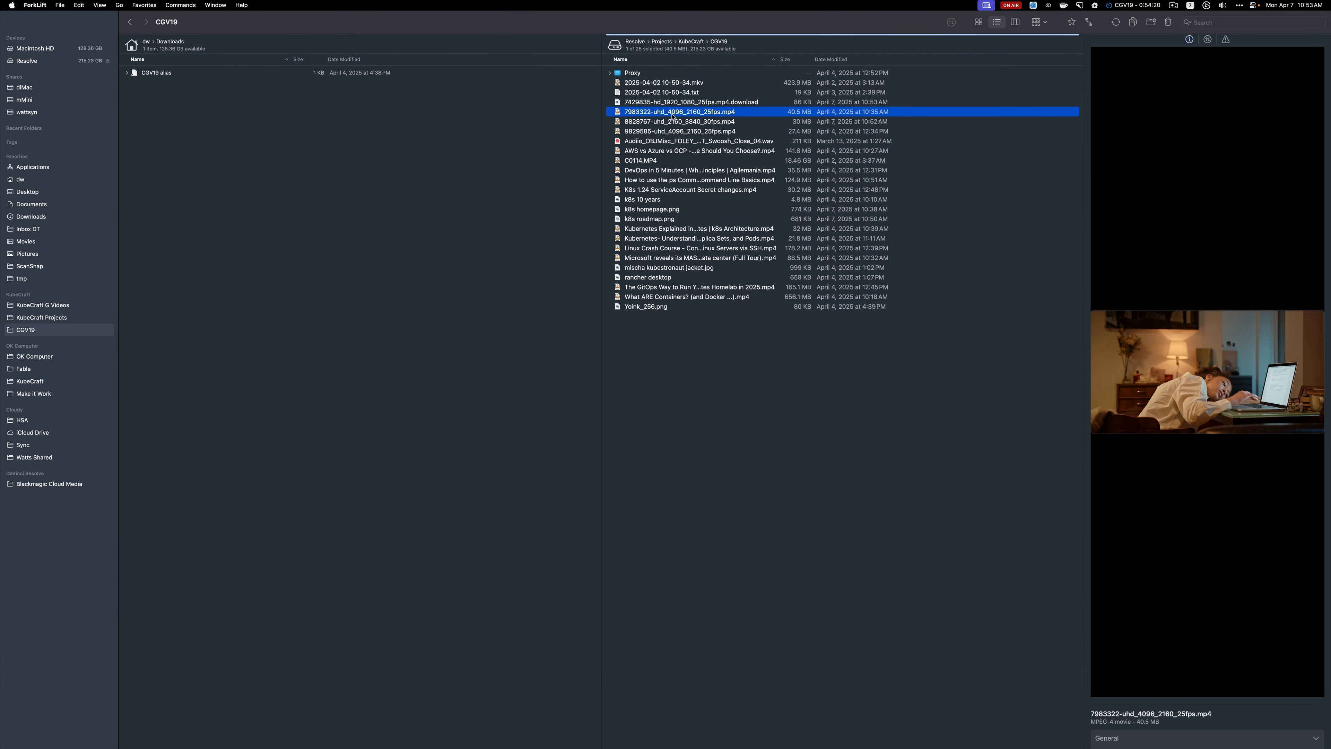
key("Down")
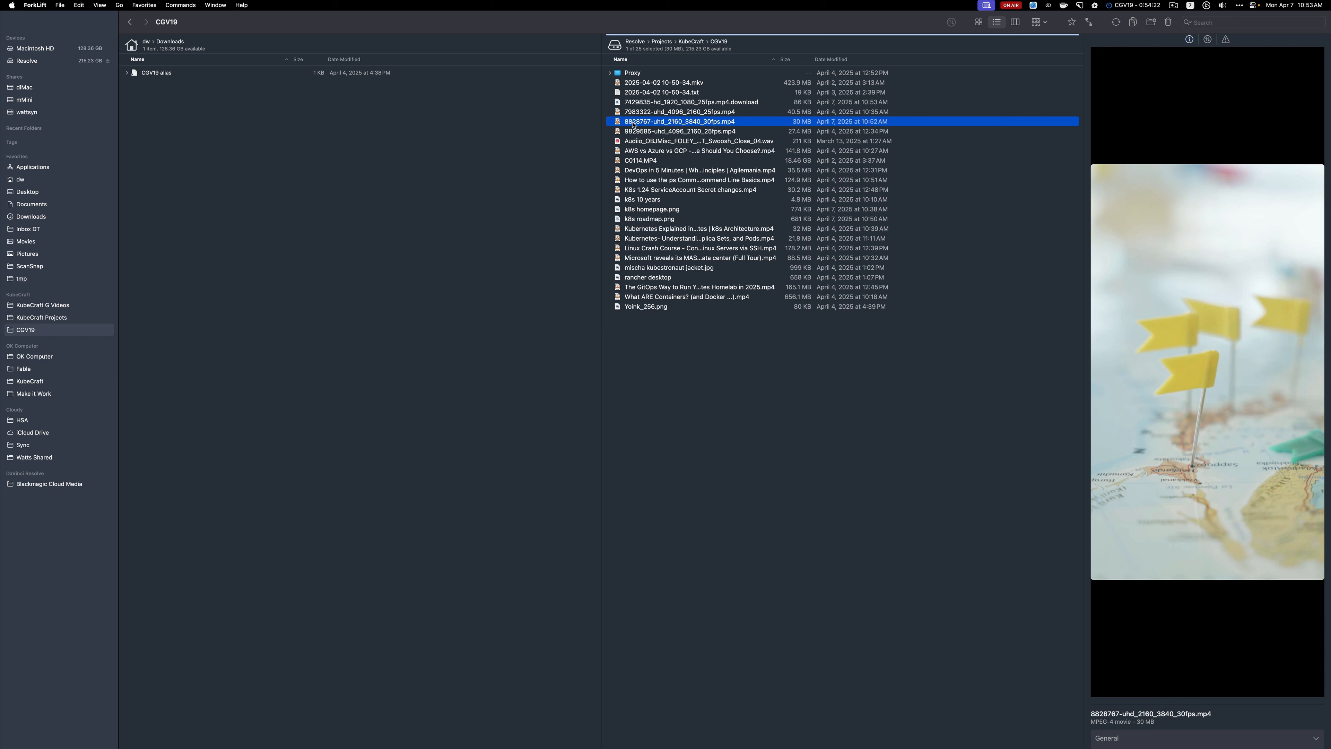
left_click(633, 124)
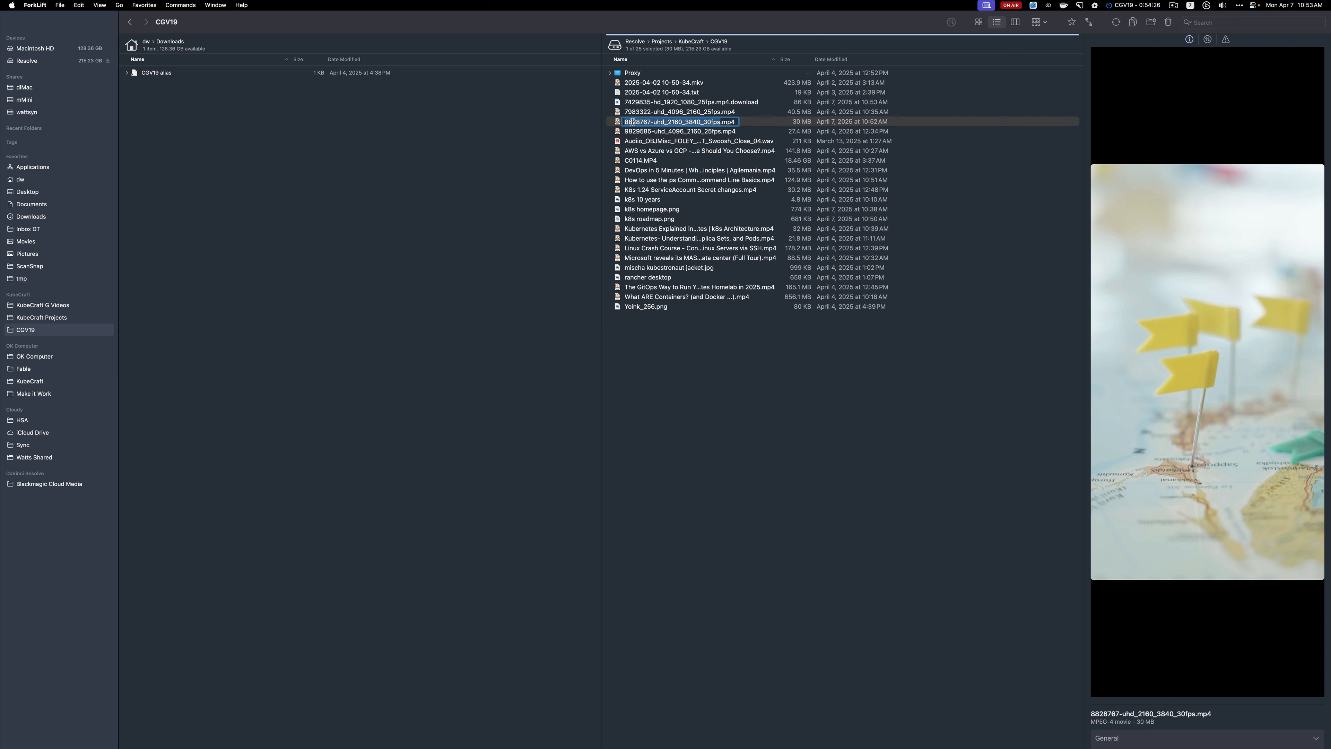
type("roadmap vid")
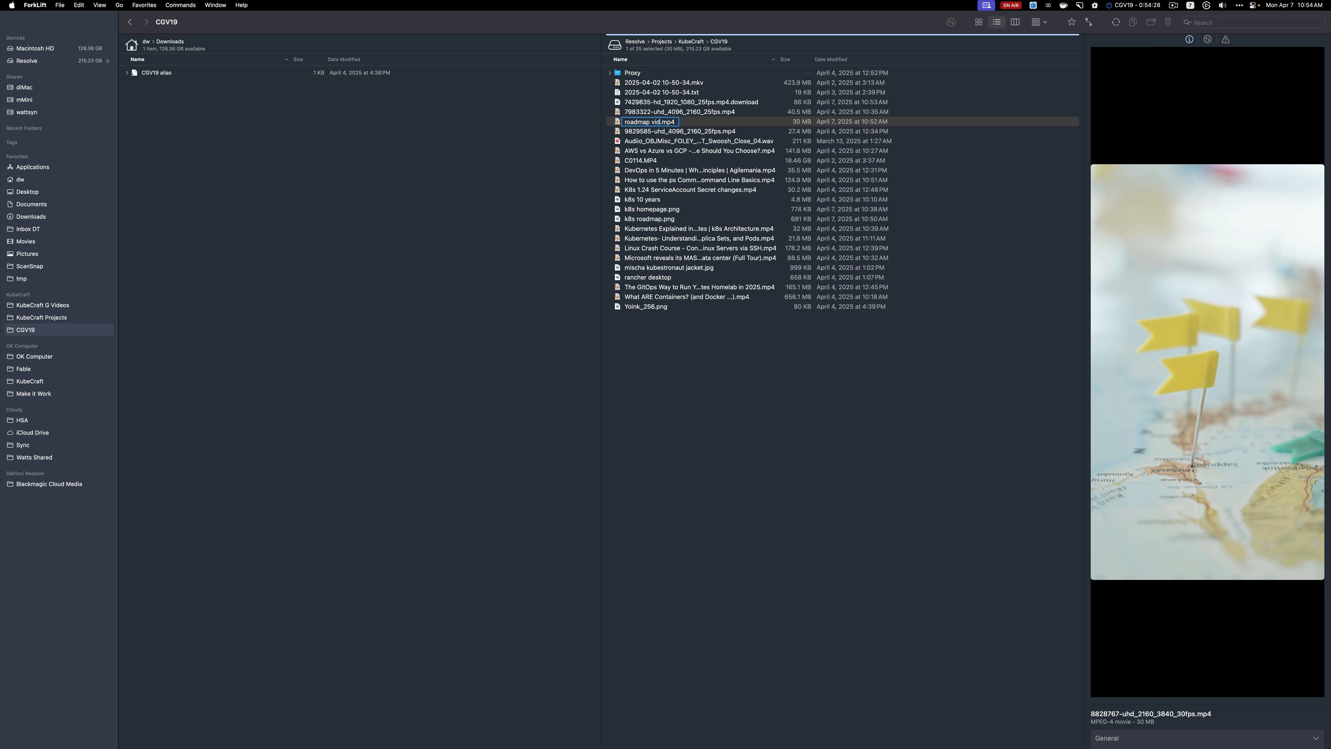
type("eo vertical")
key("Return")
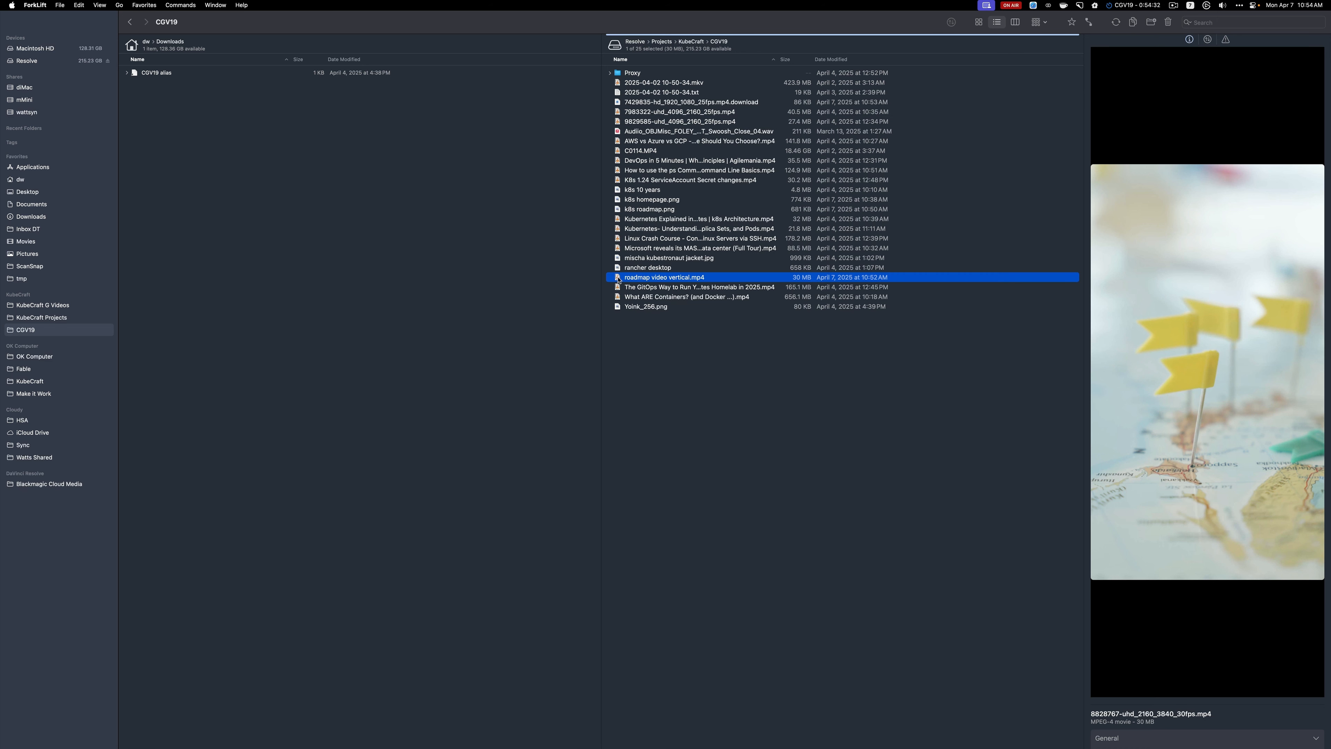
Put roadmap video vertical.mp4 on the temporary file shelf, switch to DaVinci Resolve and import it into the B Roll/Video bin
left_click_drag(618, 280, 37, 713)
key("super+Tab")
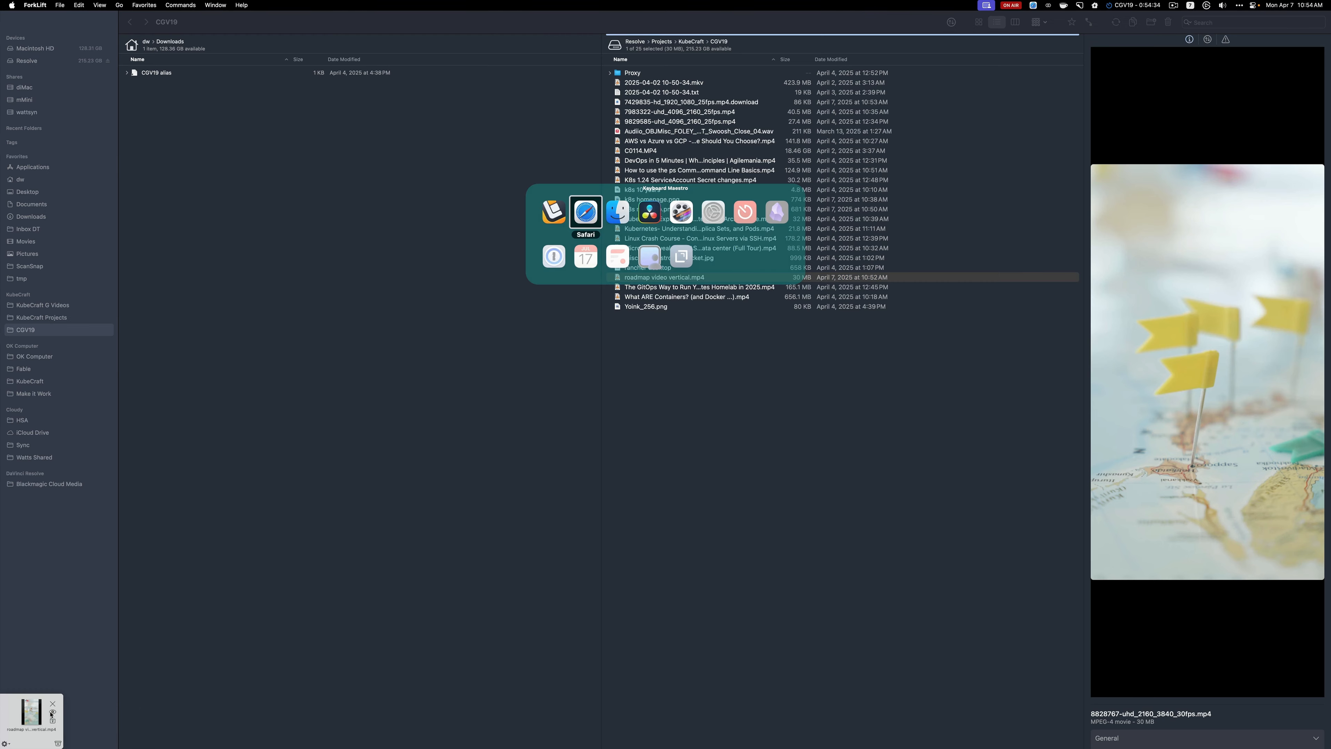
key("super+Tab")
key("super+Tab")
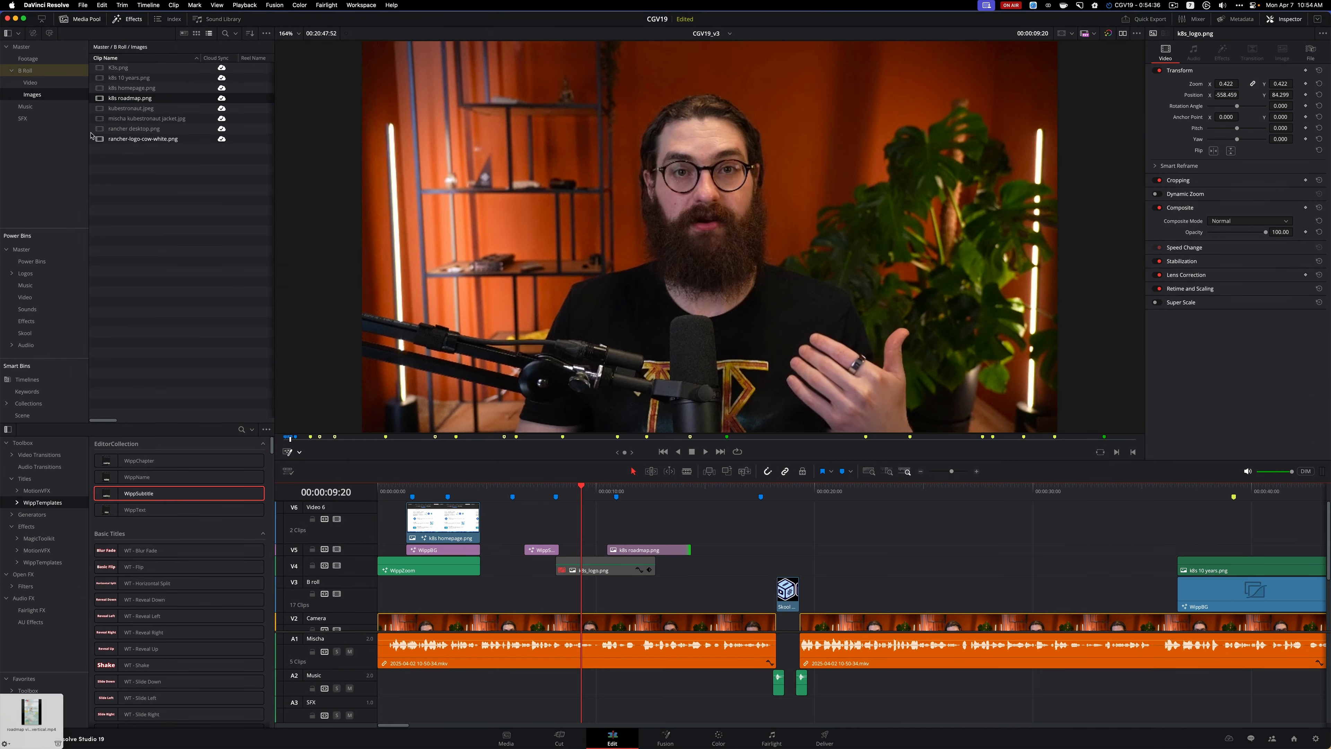
left_click(60, 82)
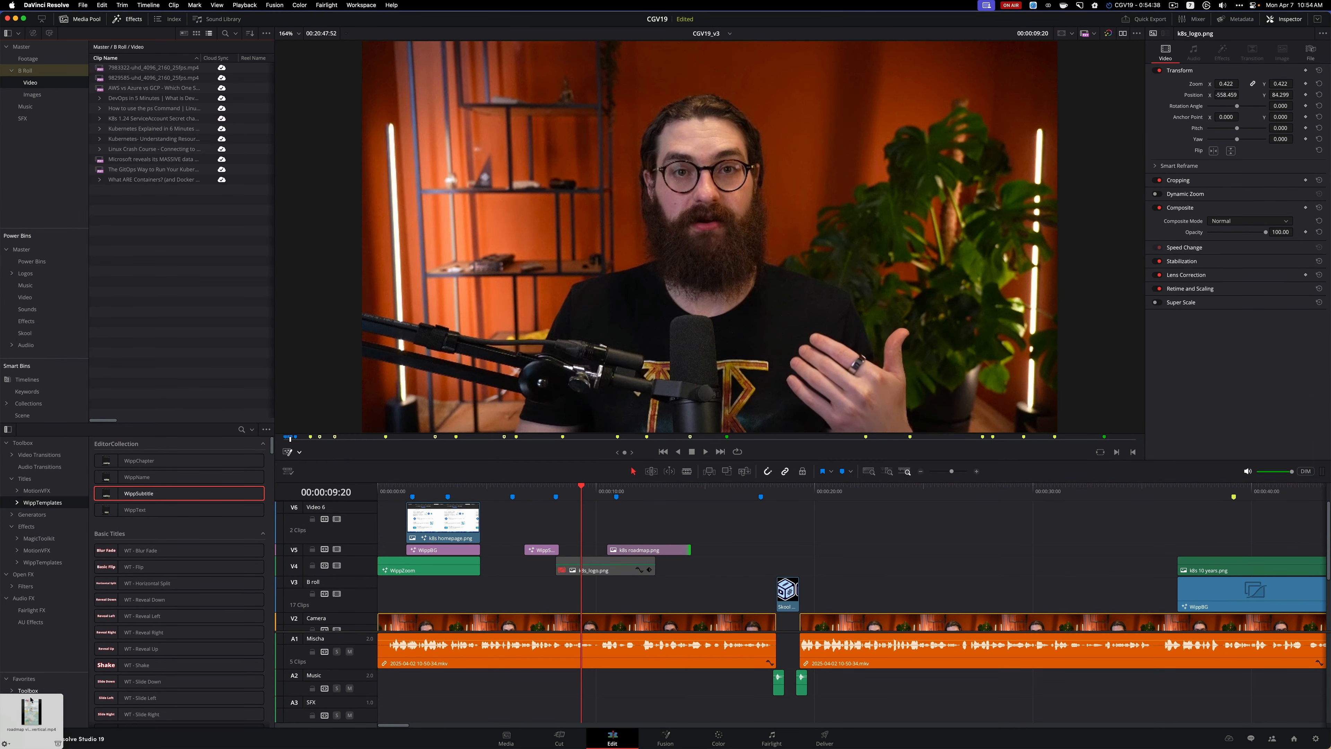
left_click_drag(32, 713, 121, 195)
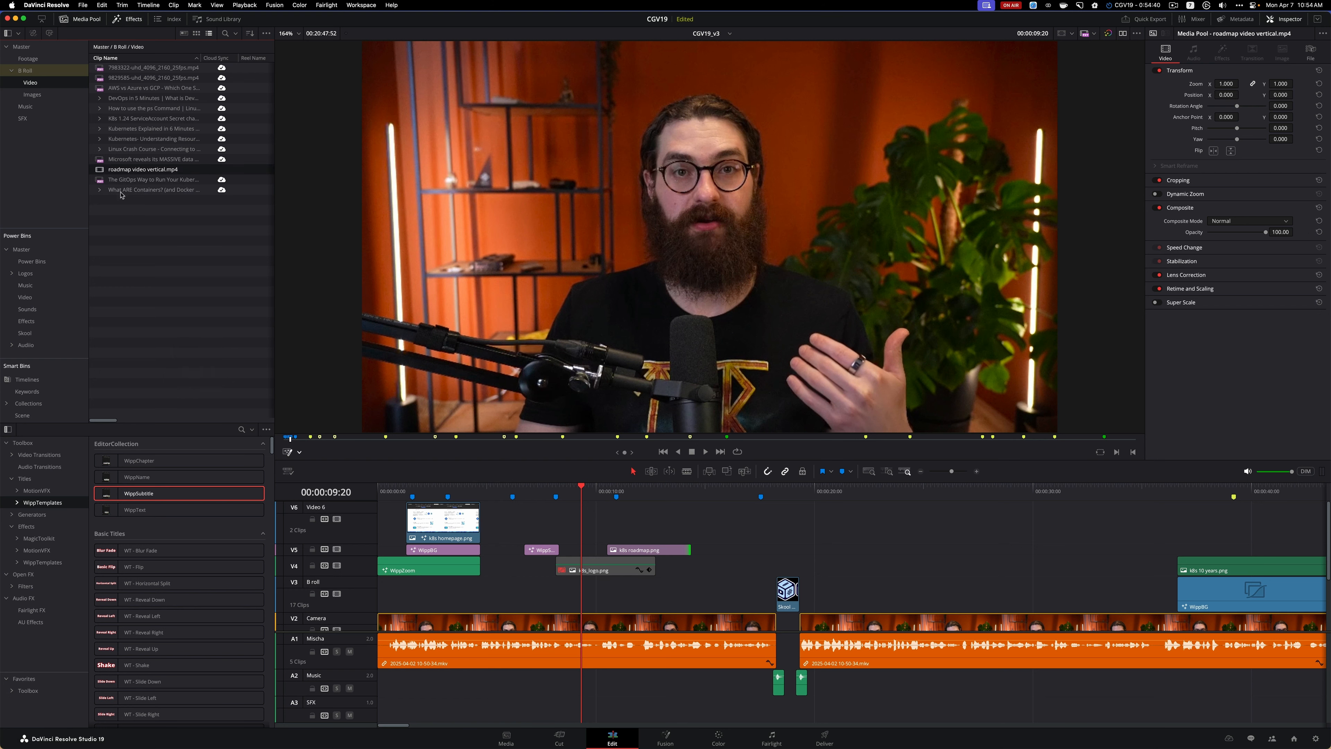
Preview roadmap video vertical.mp4 in the viewer, and move the timeline playhead to 00:00:08:20
double_click(105, 169)
key("space")
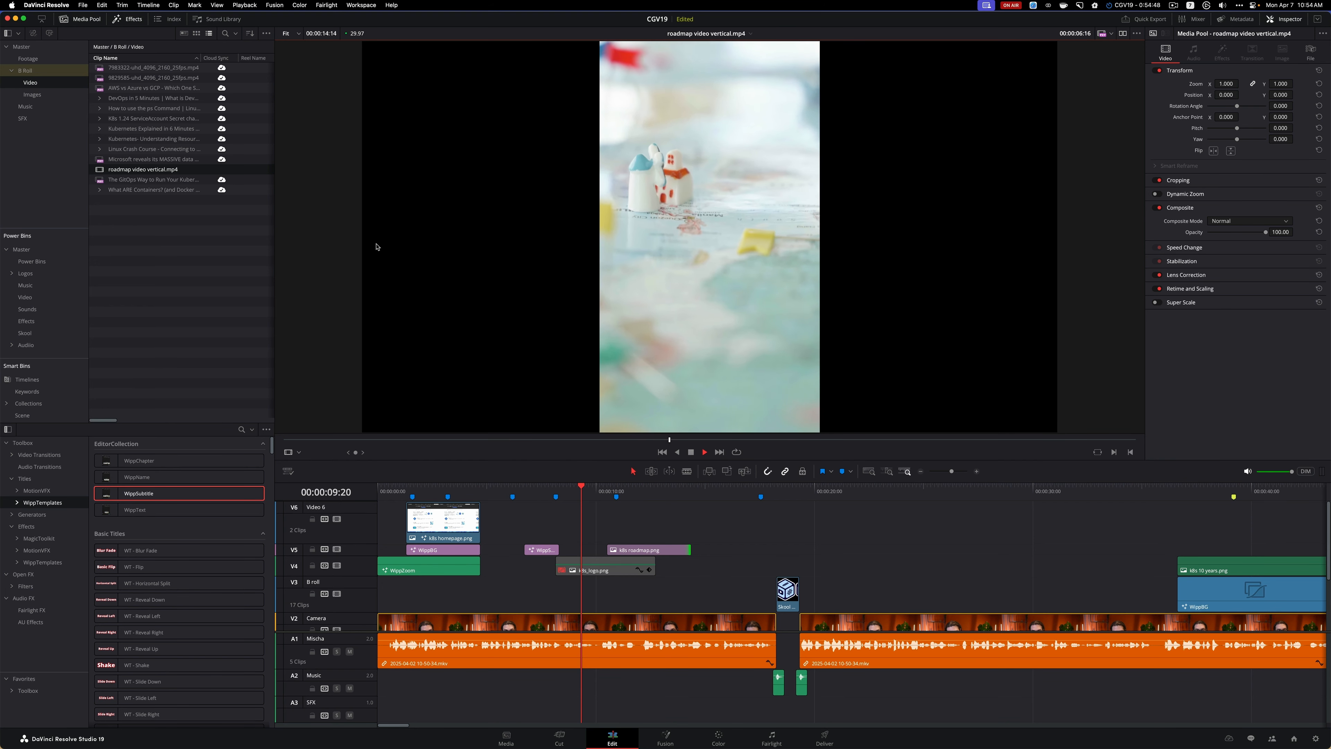
key("space")
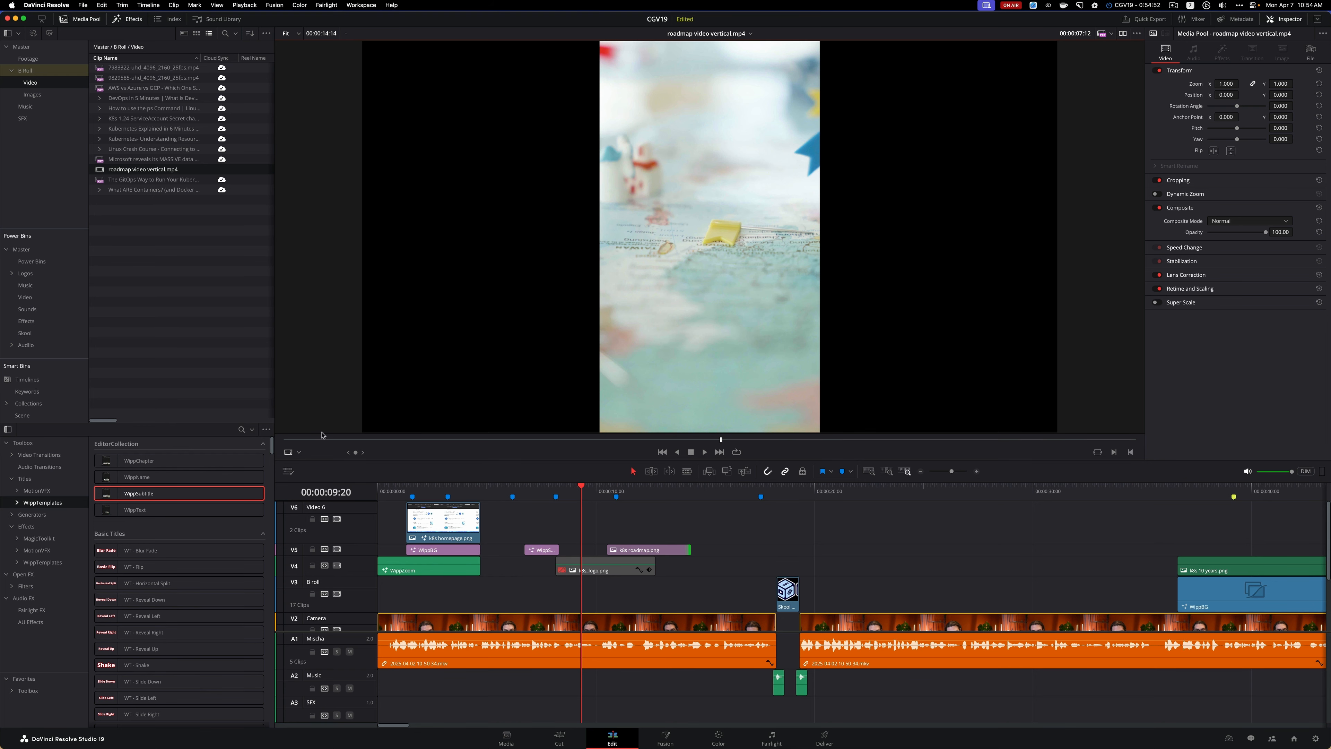
left_click(559, 488)
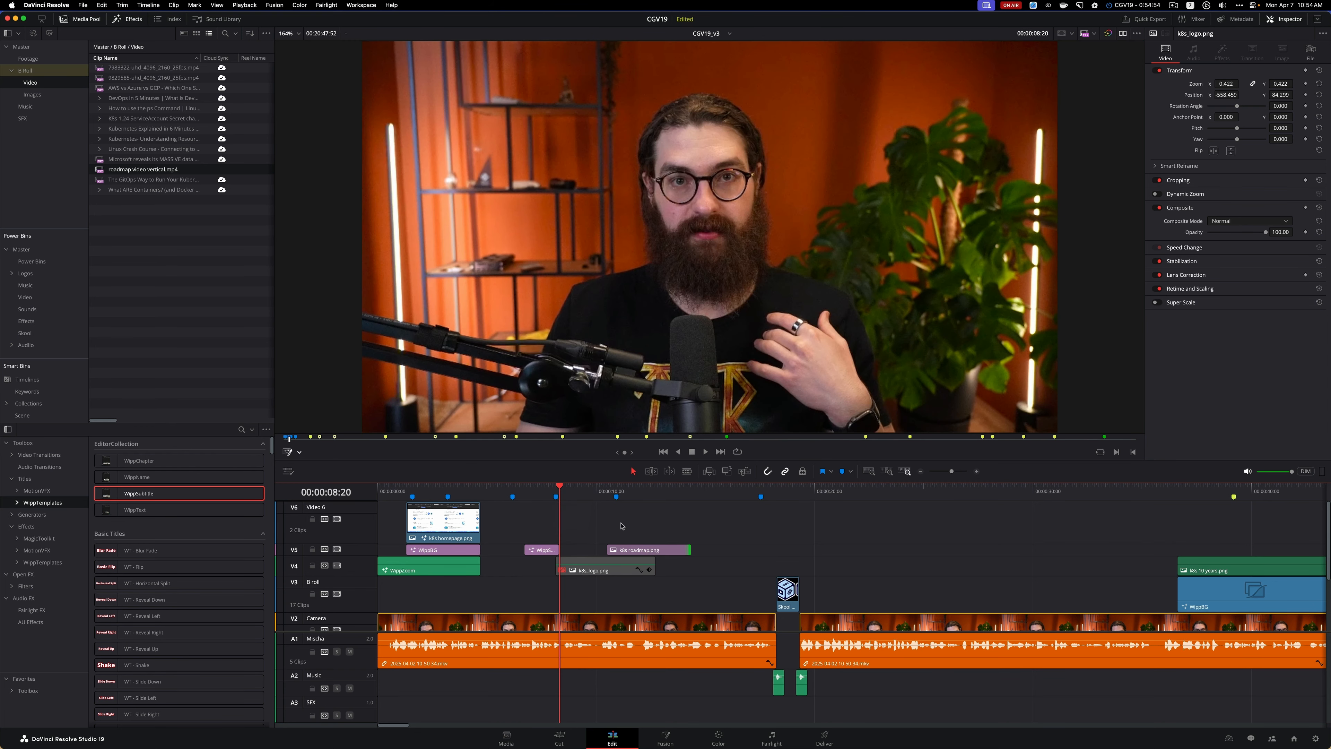
Play the timeline up to 00:00:10:44 and disable the k8s roadmap.png clip on V5
key("space")
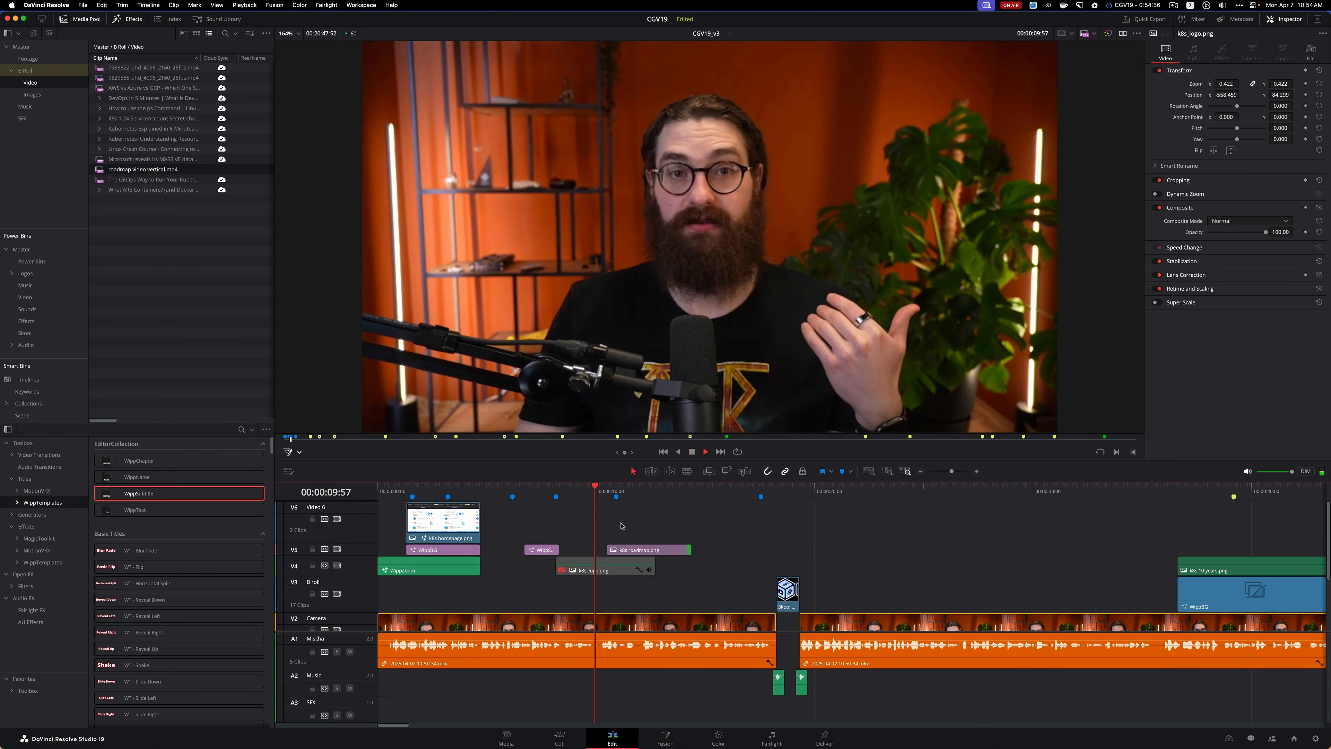
key("space")
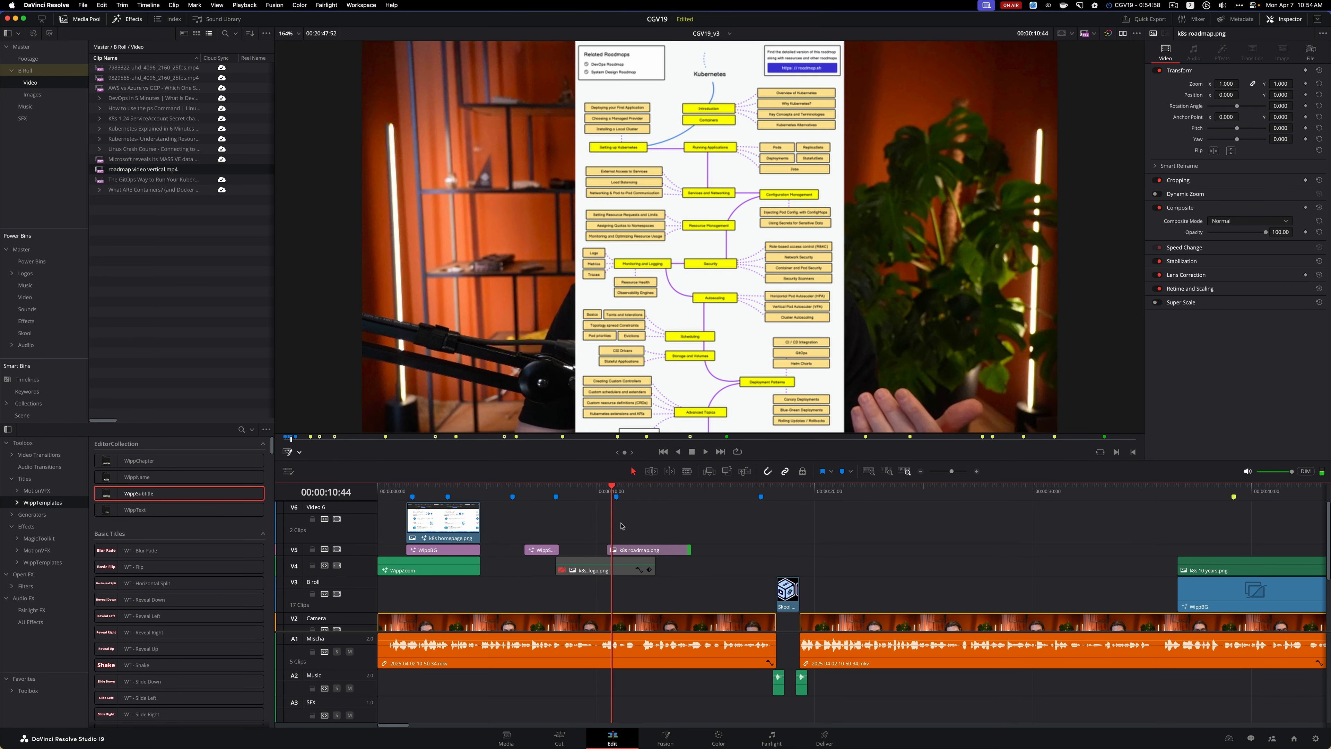
left_click(632, 551)
key("d")
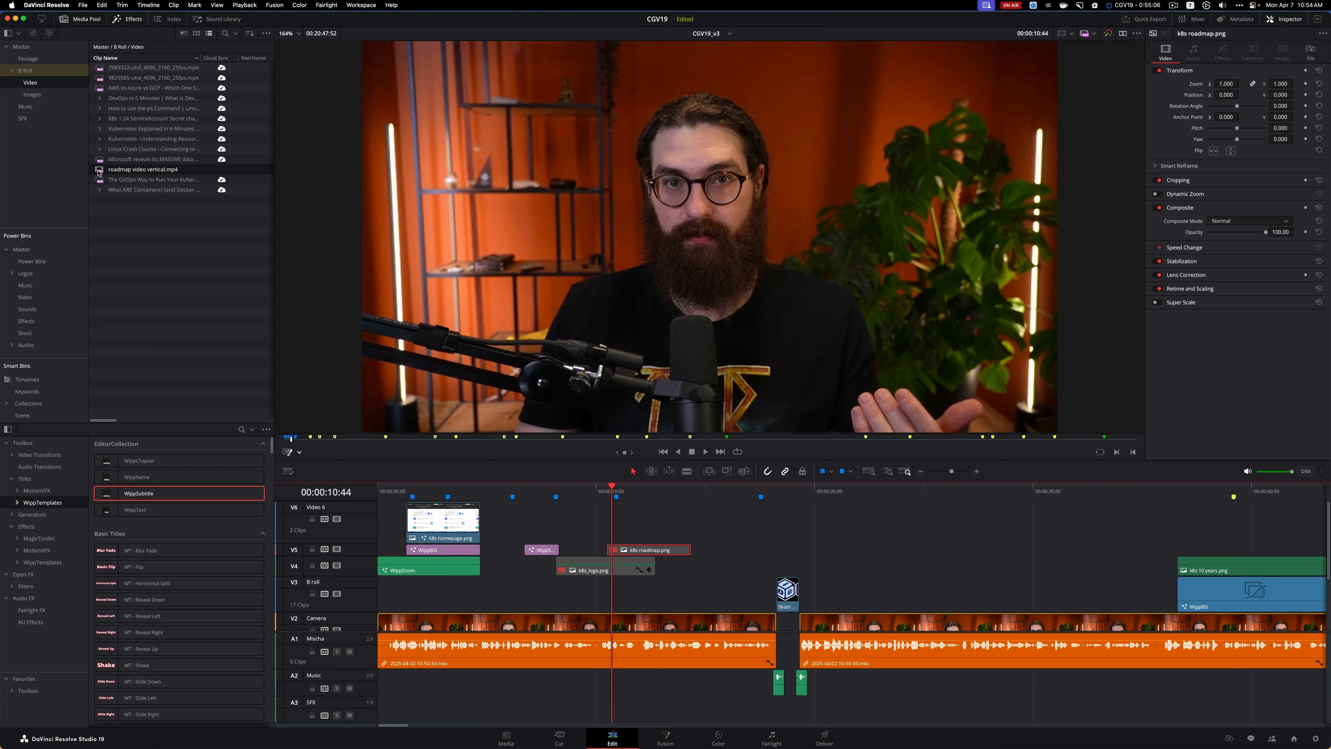
Place roadmap video vertical.mp4 from the media pool on the B roll track V3 at 00:00:10:44 and play it back in context
left_click_drag(98, 173, 634, 518)
left_click_drag(926, 518, 701, 593)
left_click(577, 493)
key("space")
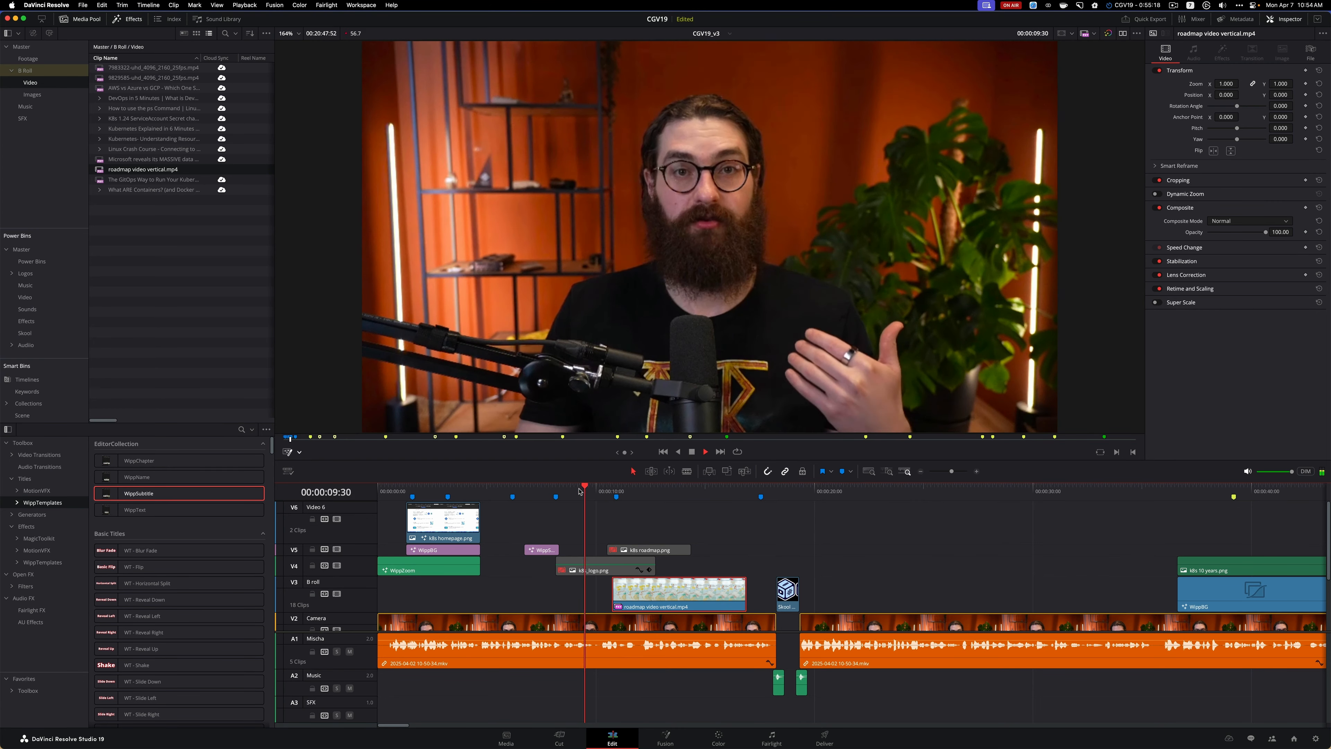
key("space")
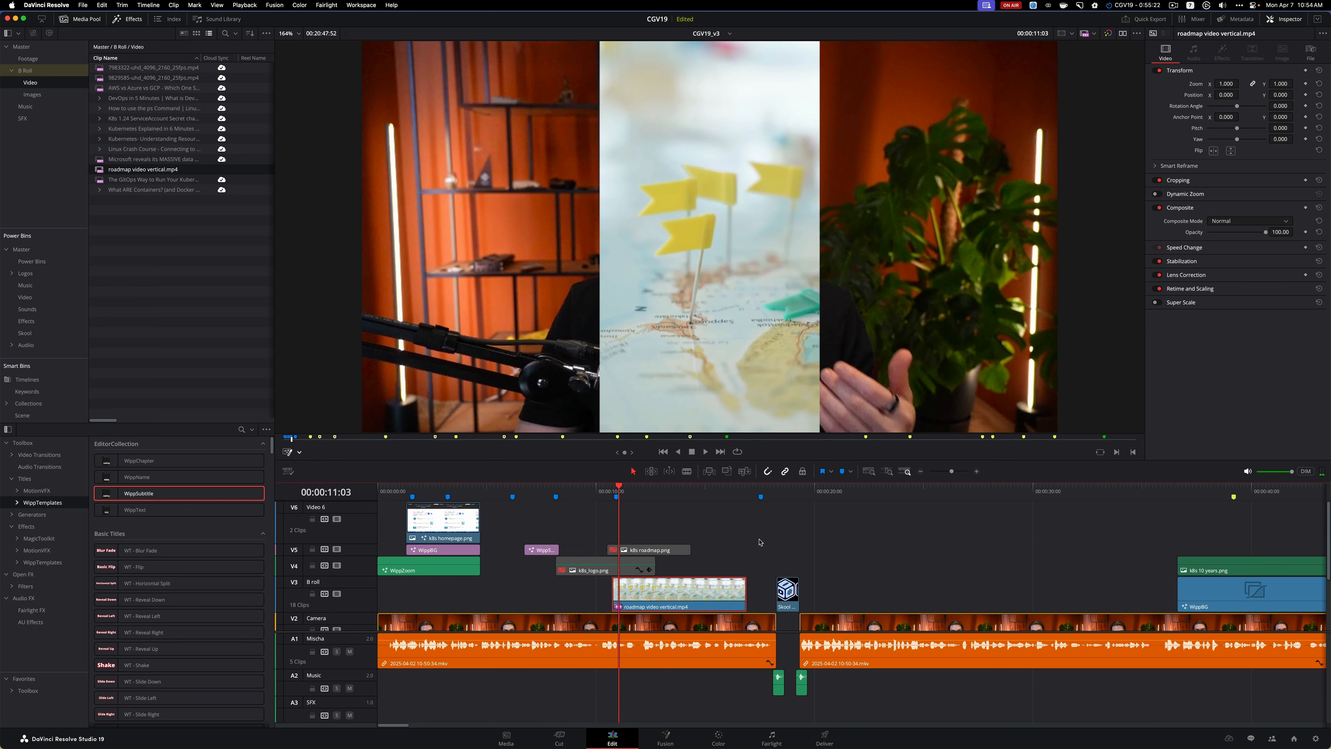
Trim the end of the roadmap video vertical.mp4 clip to 00:00:13:31 and play back the section
key("space")
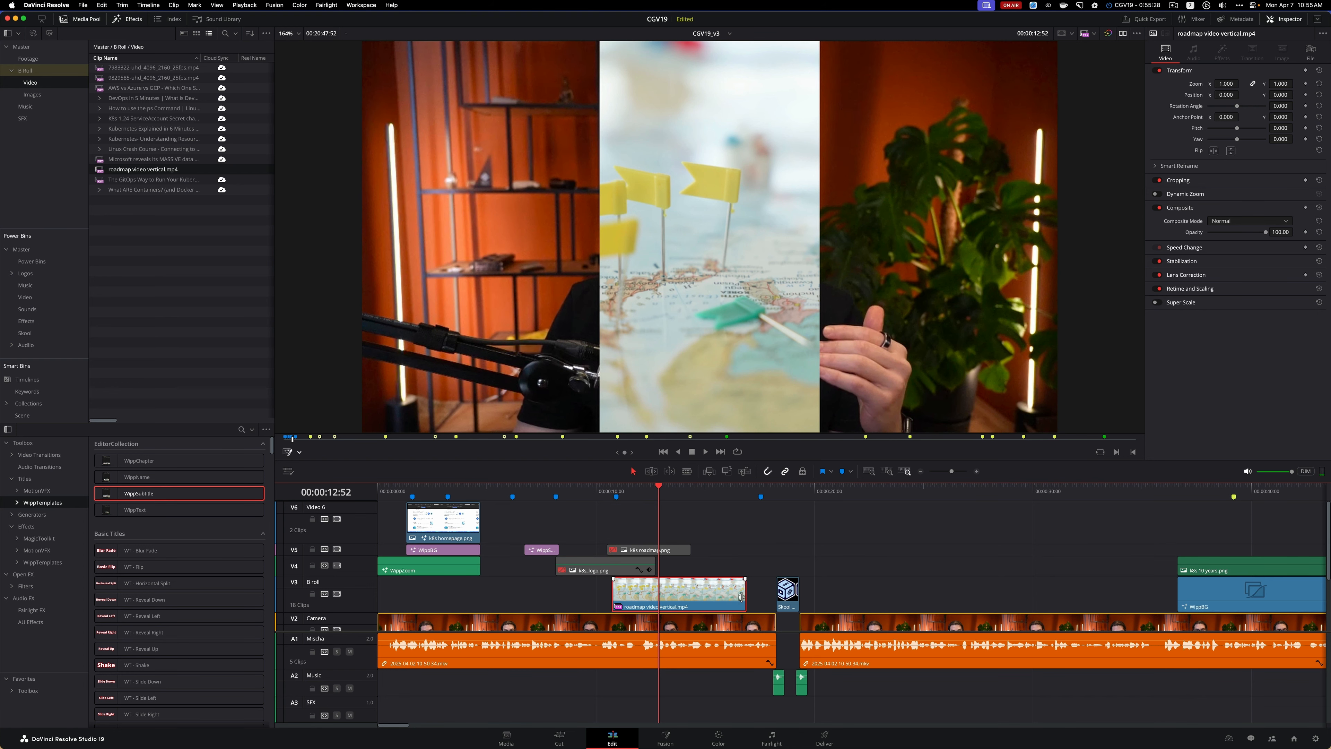
key("space")
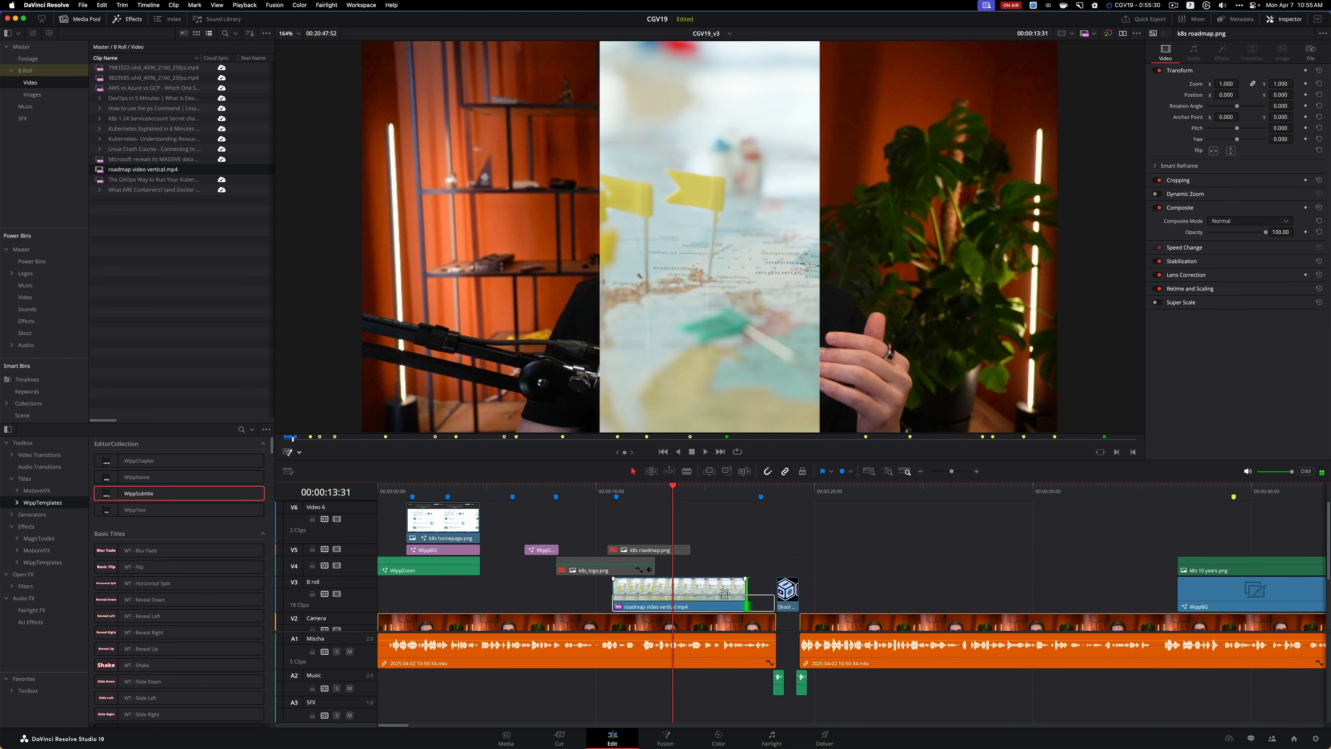
left_click_drag(746, 592, 673, 593)
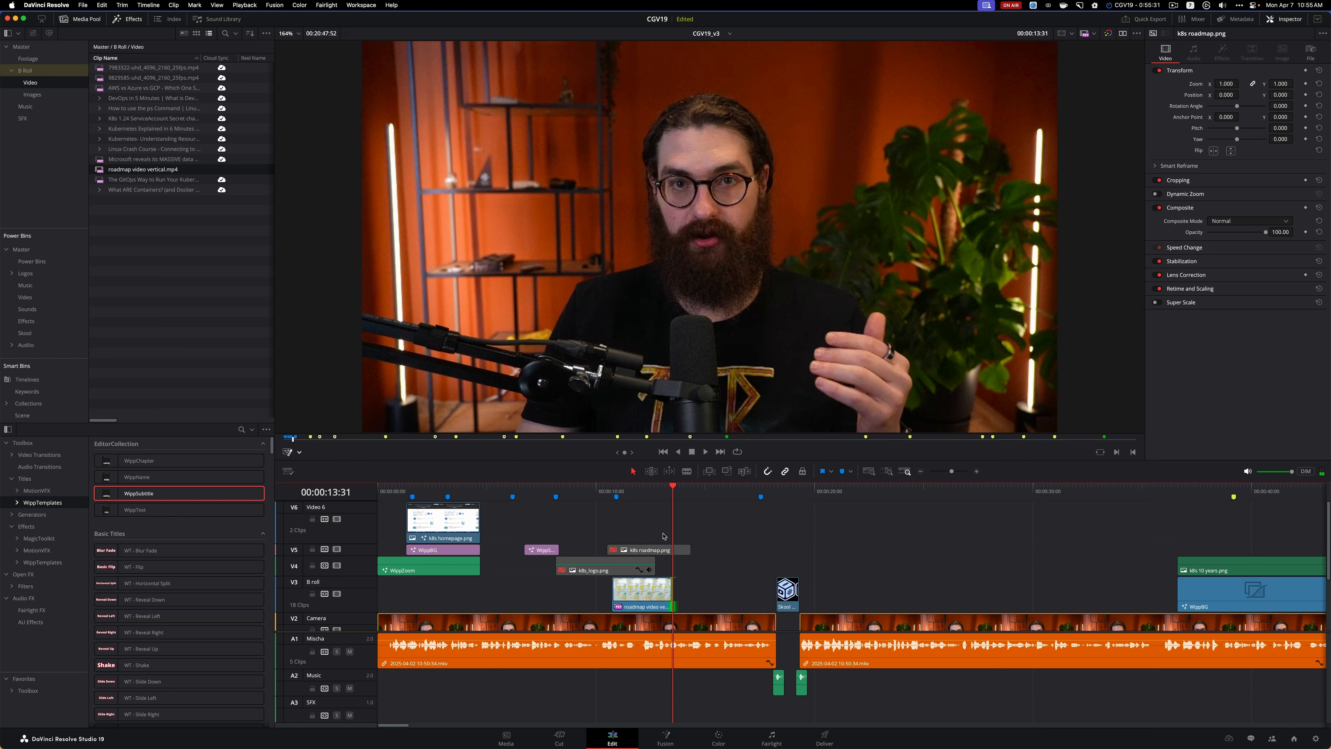
left_click(595, 490)
key("space")
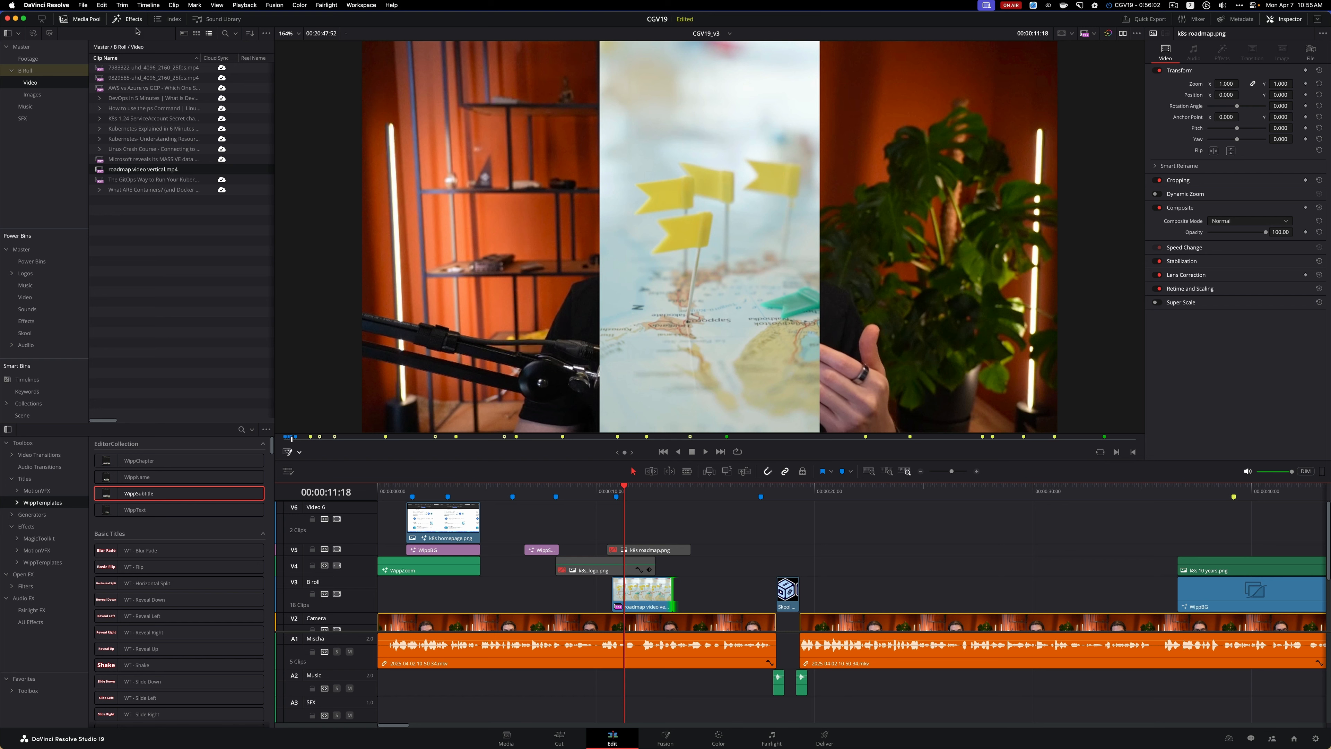
Apply the MotionVFX effect mEssentials Split Screen to the roadmap video vertical.mp4 clip and play back the result
left_click(135, 22)
left_click(135, 22)
left_click(11, 454)
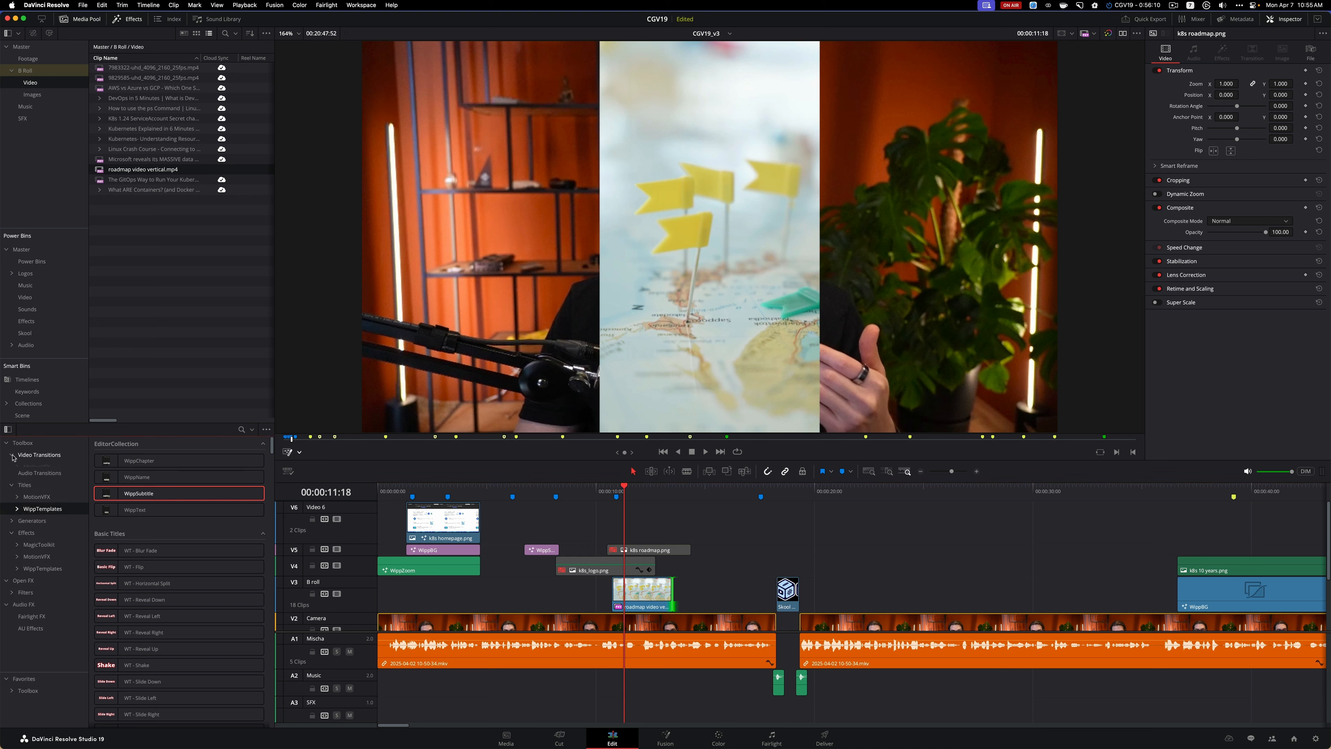
left_click(30, 467)
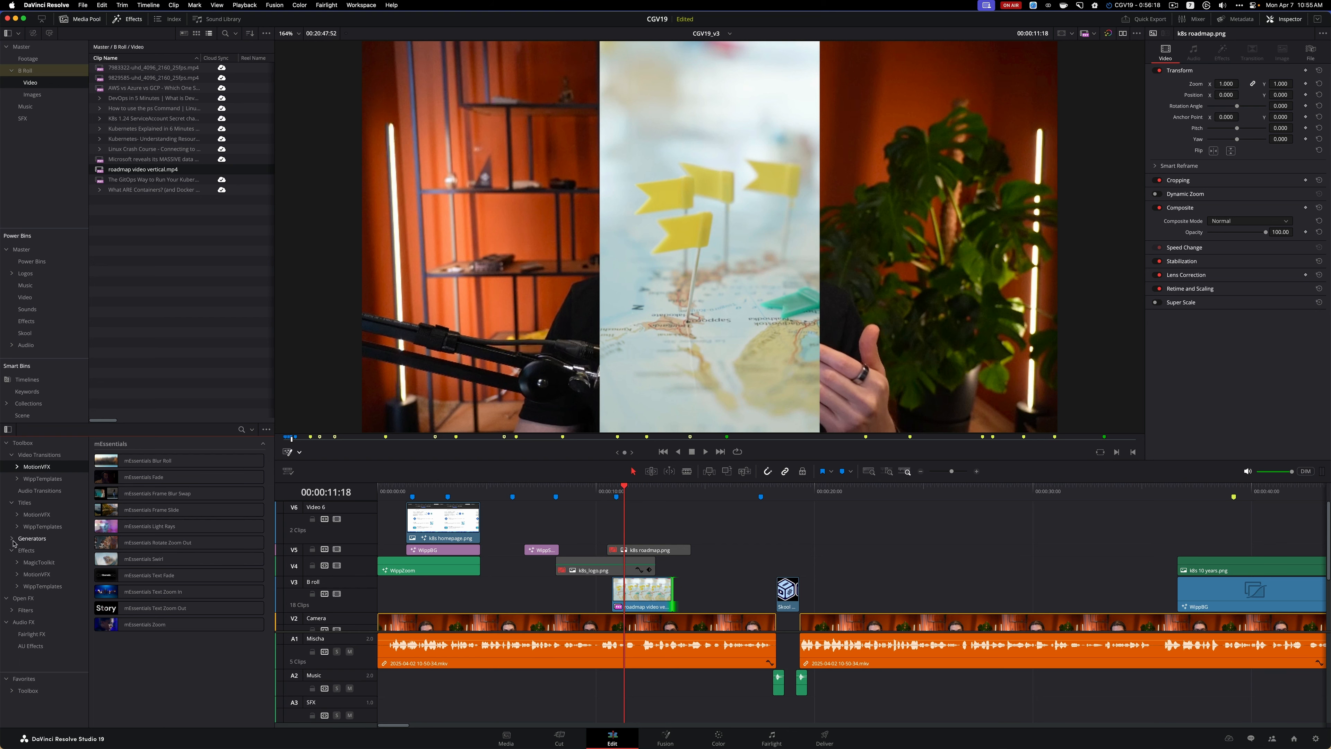
left_click(35, 573)
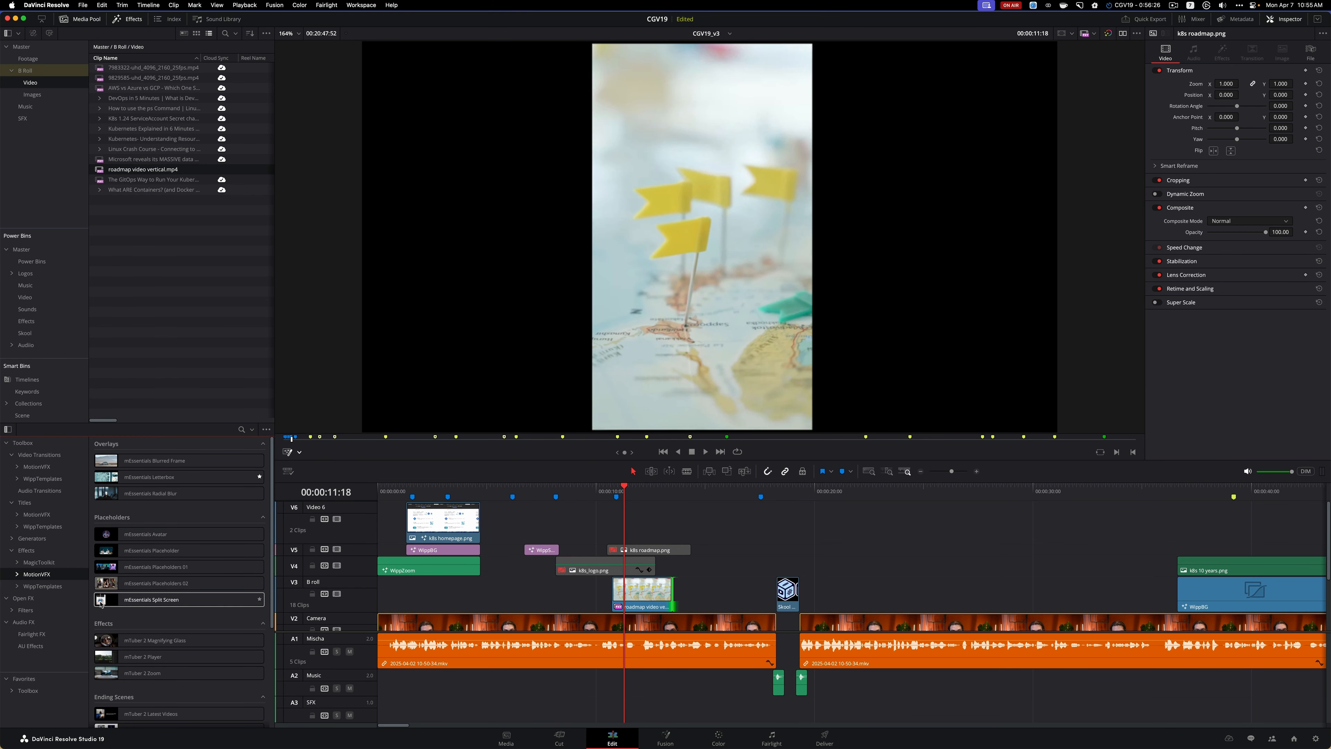
left_click_drag(180, 607, 627, 606)
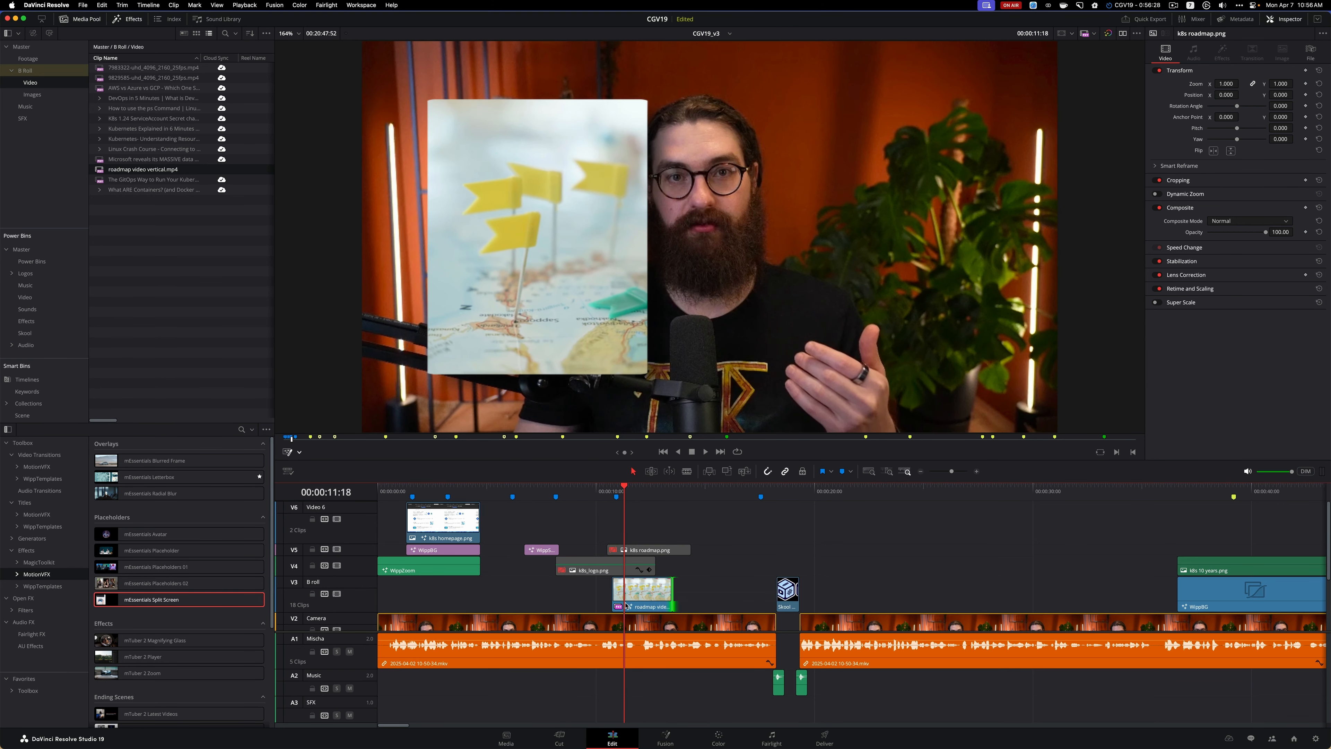
left_click(587, 493)
key("space")
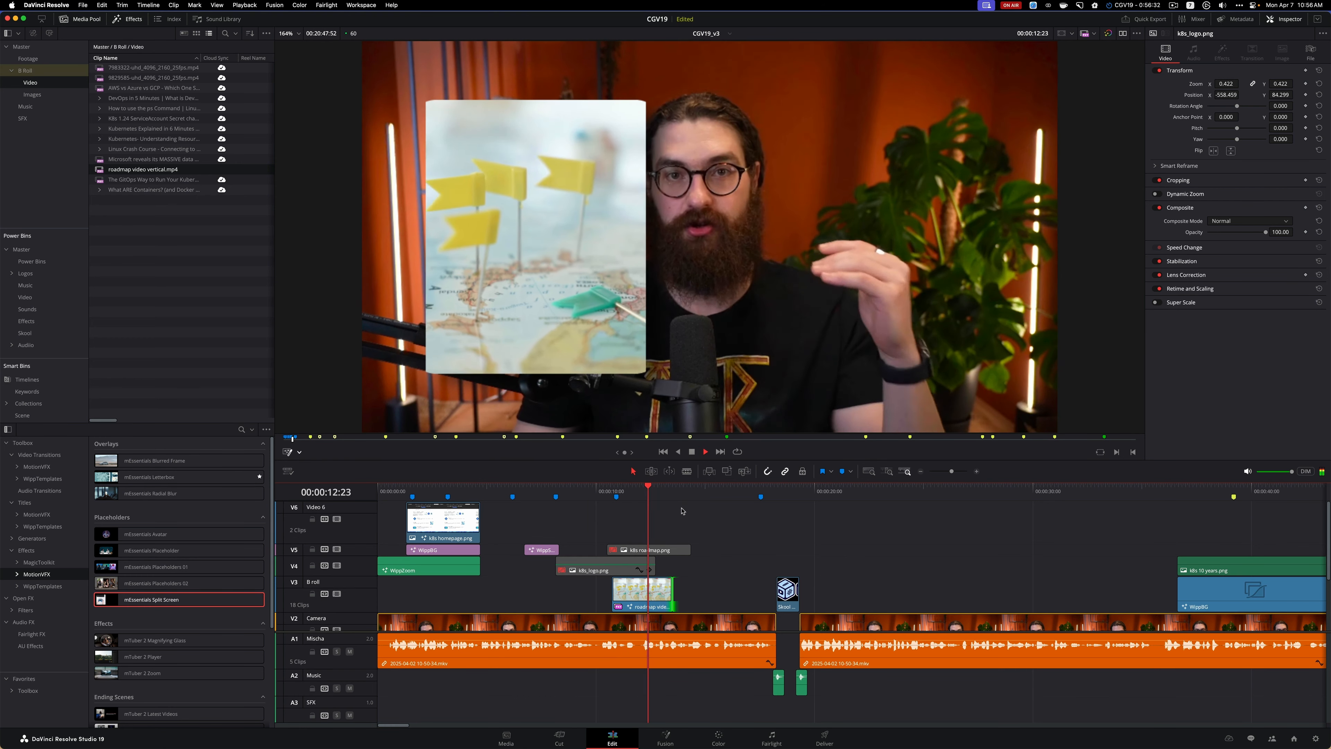
key("space")
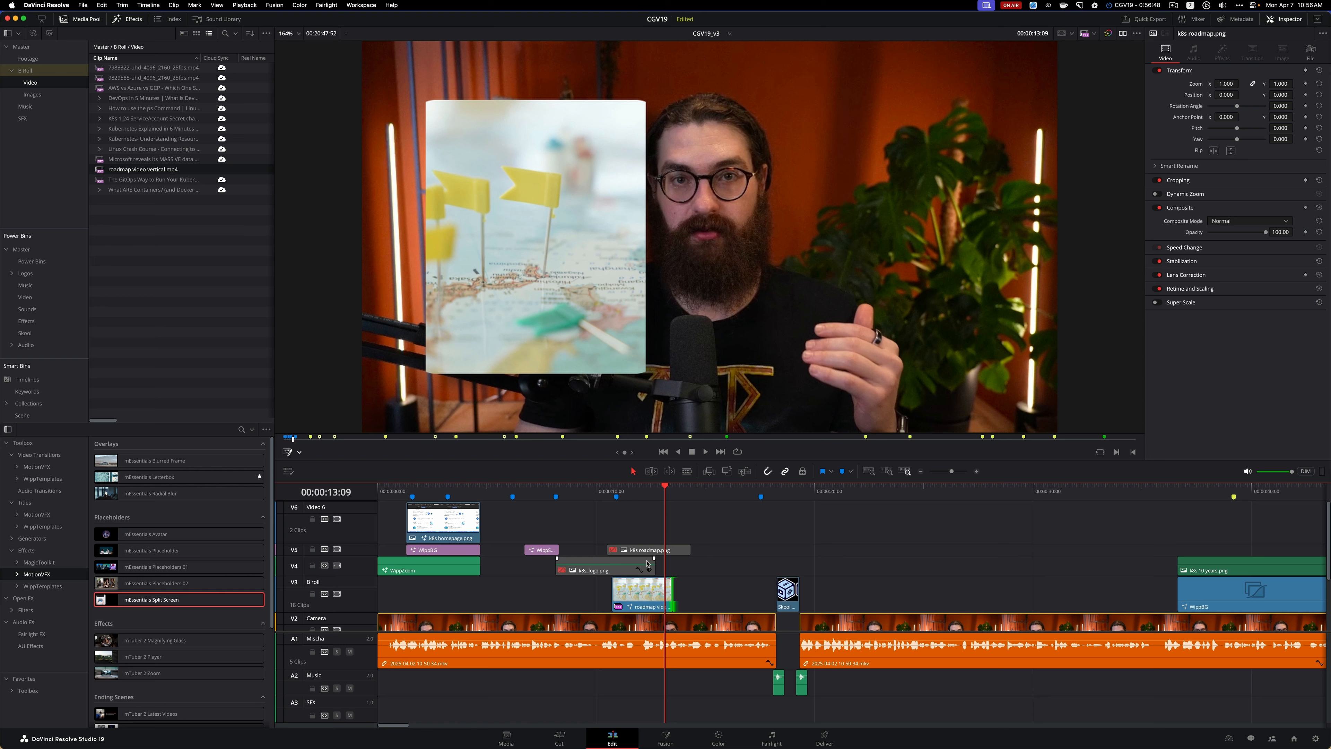
Set the roadmap video vertical.mp4 clip's zoom to 0.580 and its position to X -171 and Y 87
left_click(644, 590)
left_click(299, 453)
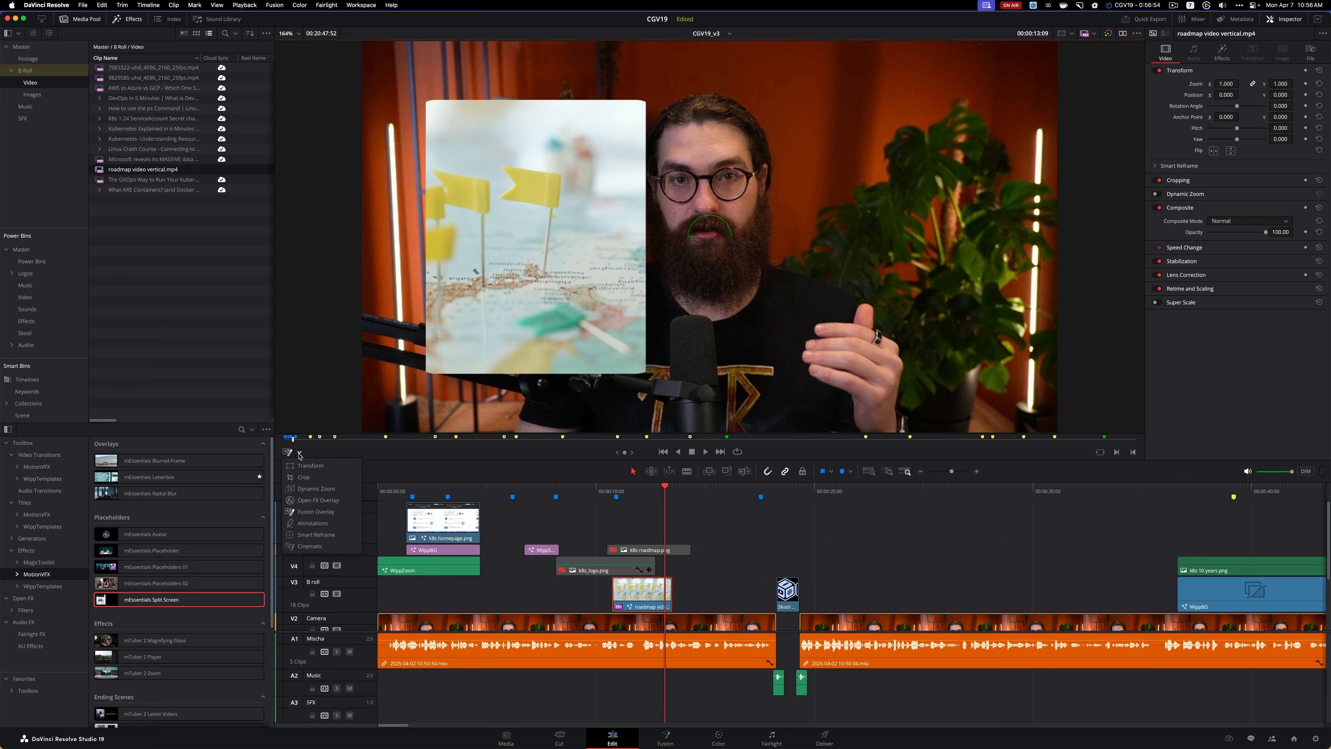
left_click(646, 594)
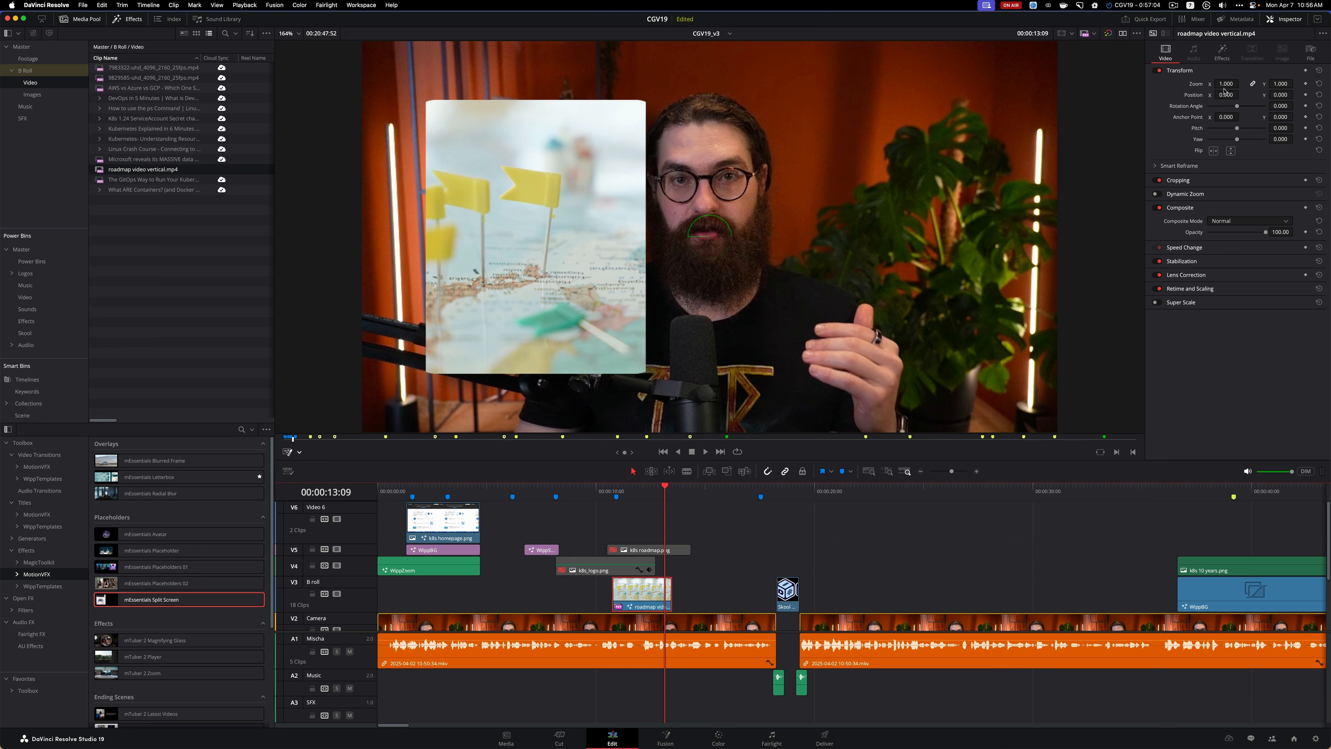
mouse_move(1226, 84)
left_mouse_down()
mouse_move(1241, 83)
mouse_move(1213, 84)
left_mouse_up()
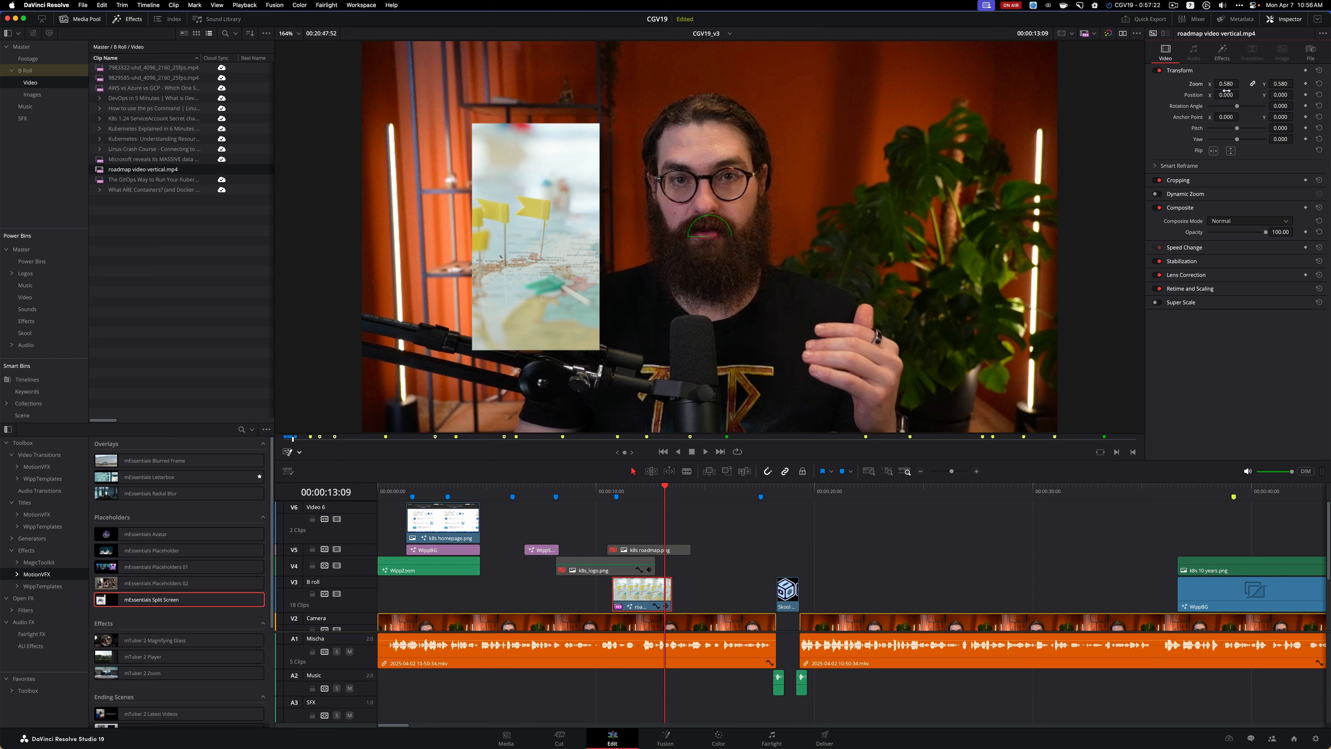
left_click_drag(1225, 95, 1286, 95)
left_click_drag(1280, 95, 1281, 95)
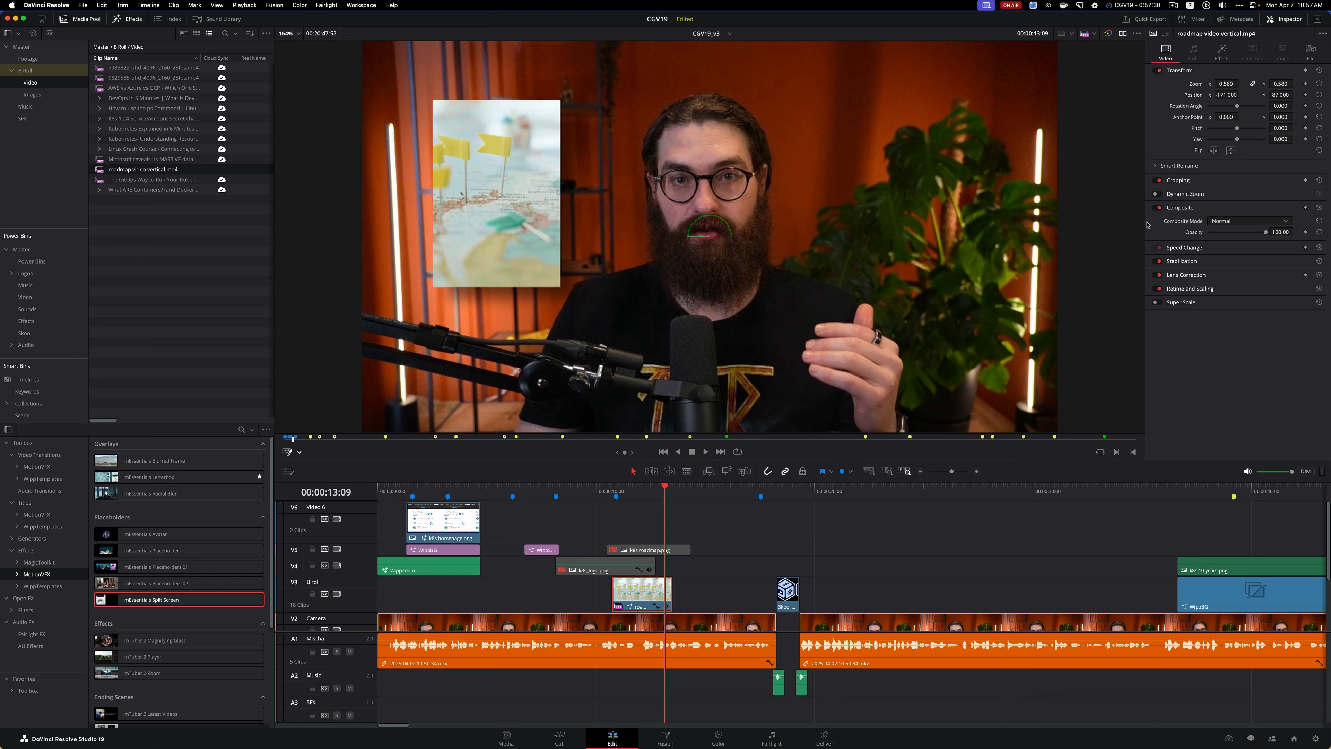
Play through to 00:00:17:16 and extend the end of the roadmap video vertical.mp4 clip to that point
left_click(601, 487)
key("space")
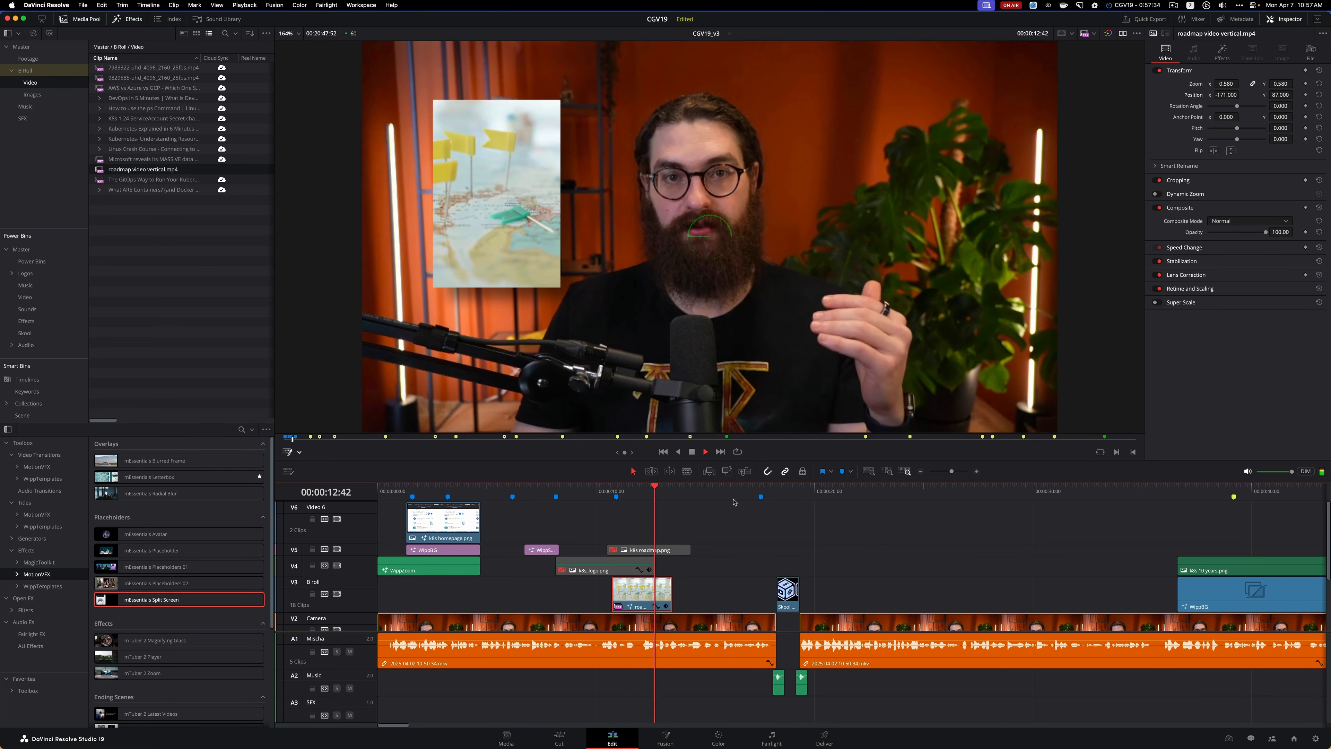
key("space")
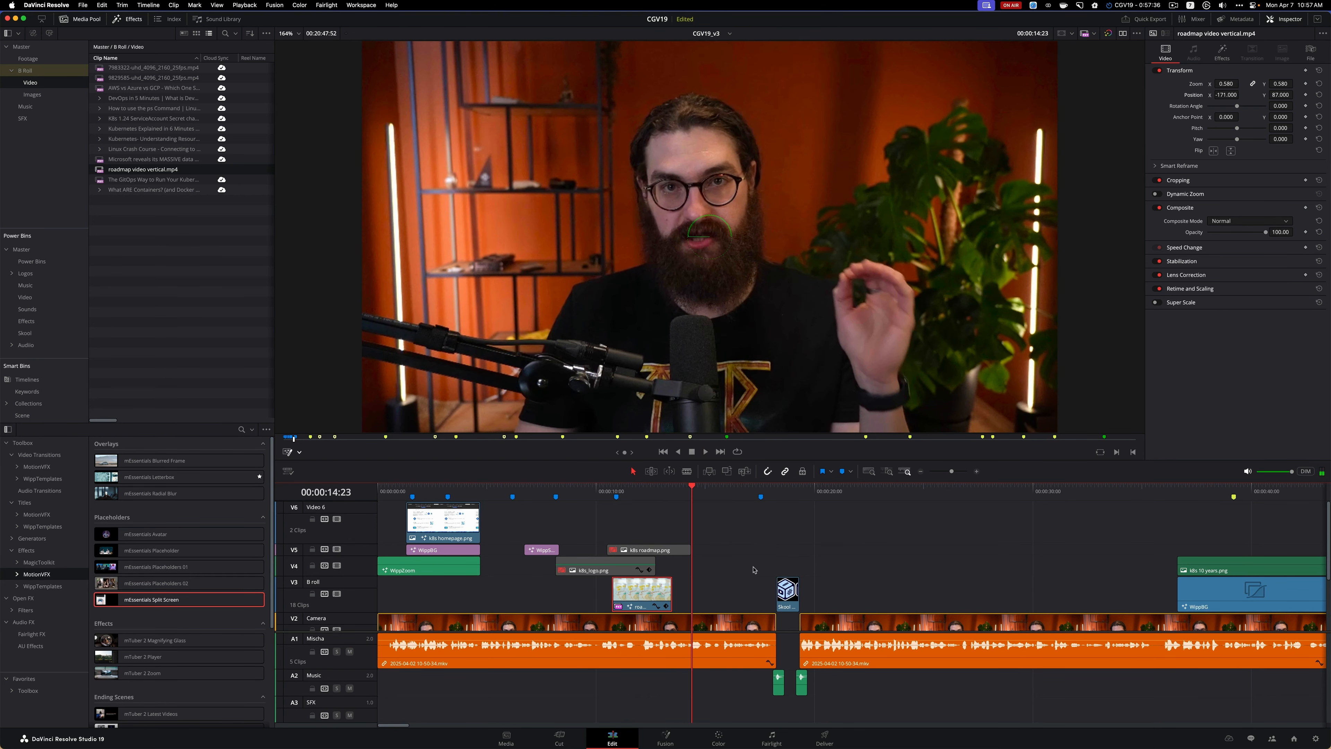
key("space")
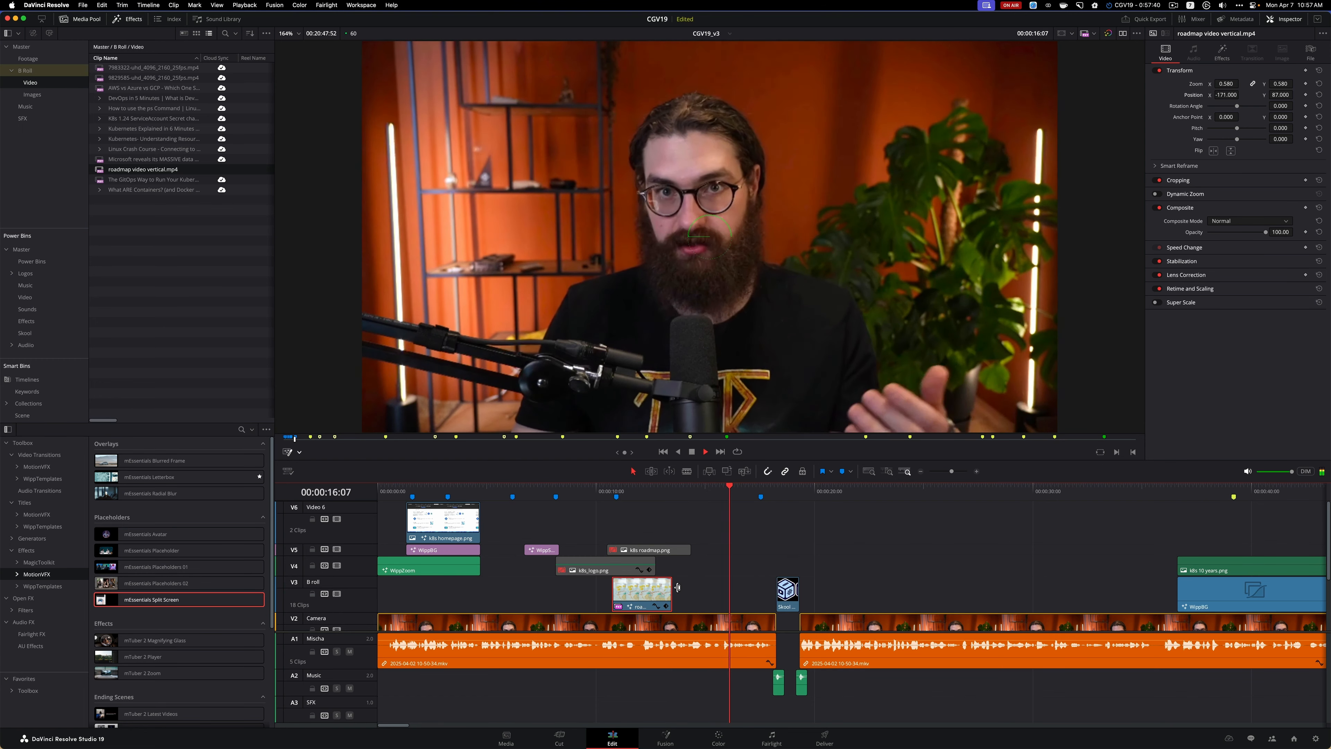
key("space")
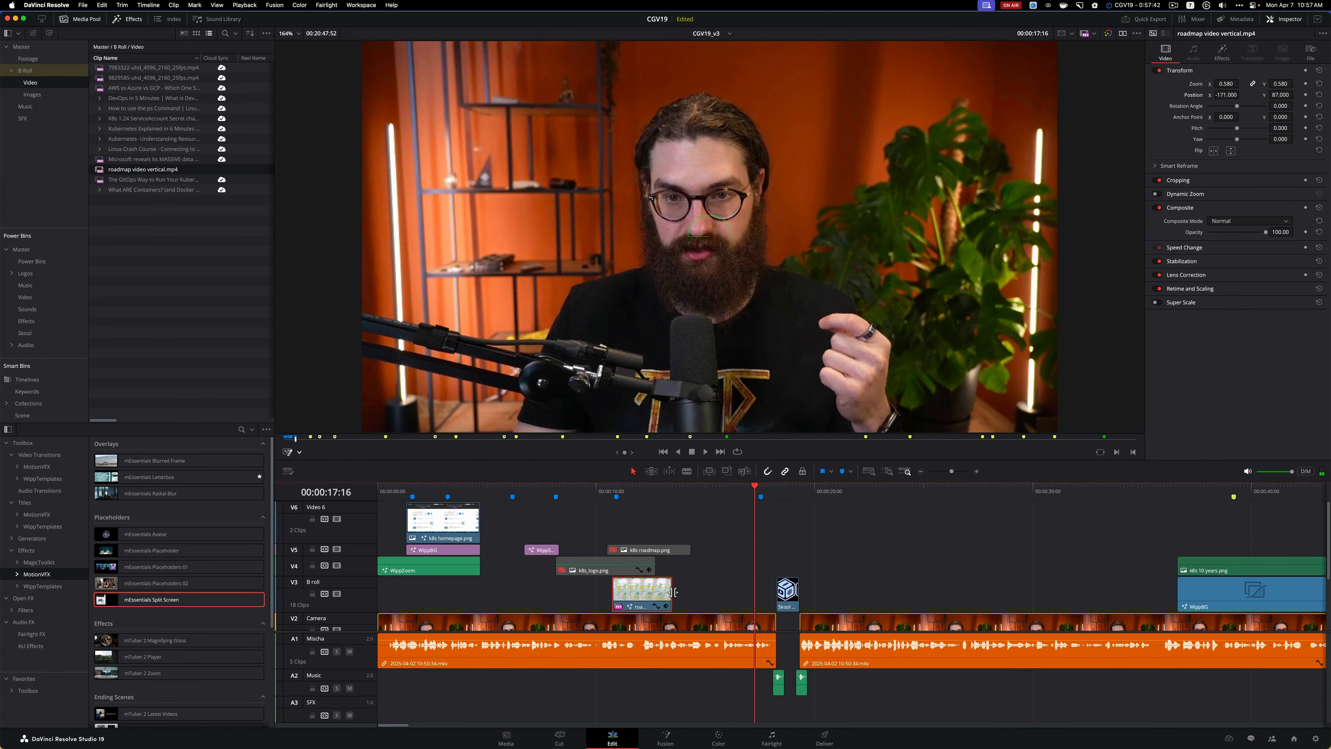
left_click_drag(672, 593, 754, 593)
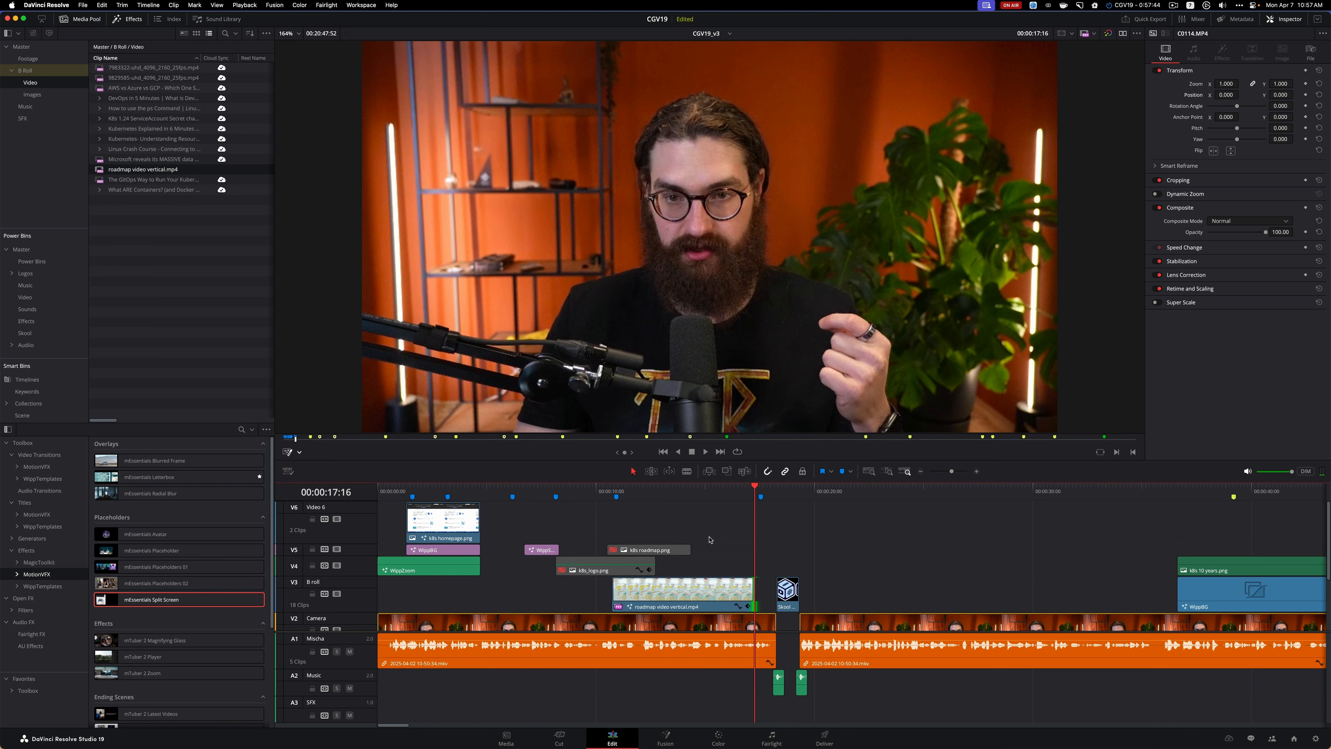
Play back the extended roadmap clip, and move the disabled k8s_logo.png and k8s roadmap.png clips further along the timeline, past 00:00:20:00
left_click(597, 496)
key("space")
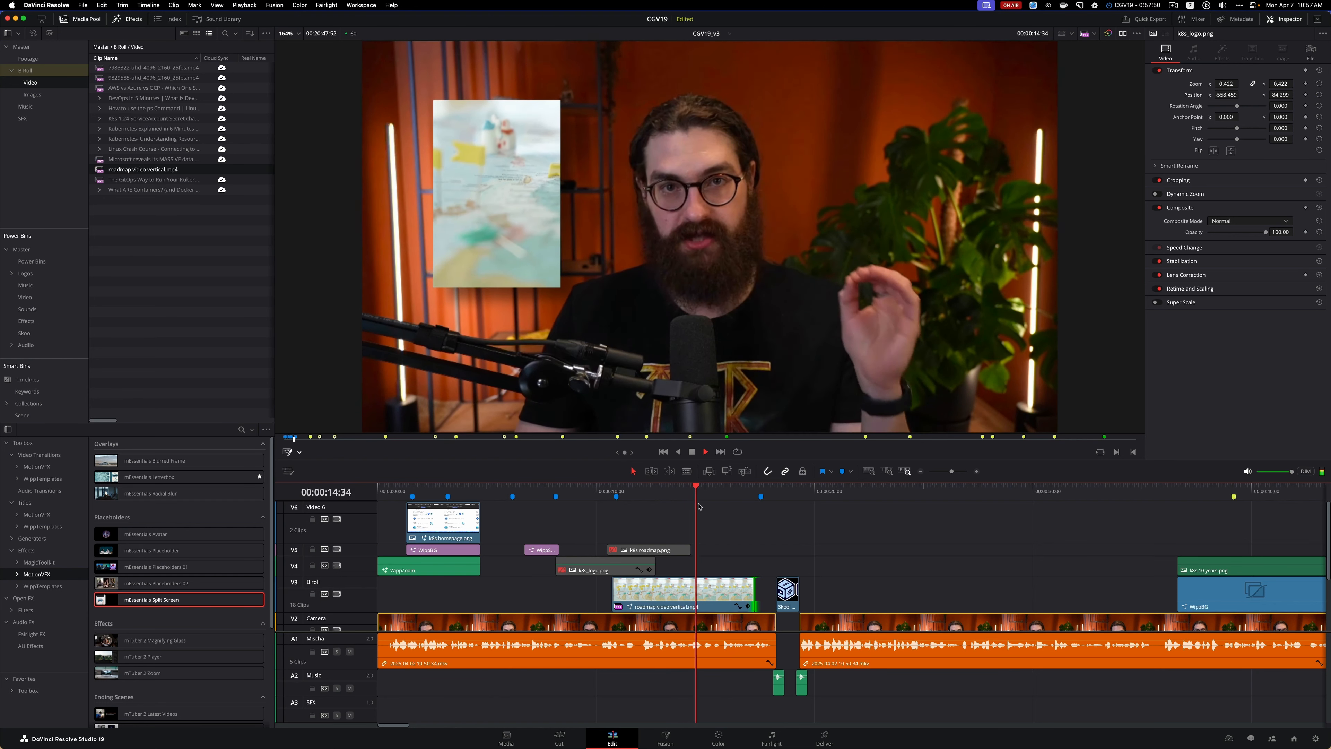
key("space")
left_click_drag(619, 570, 937, 569)
left_click_drag(668, 553, 982, 551)
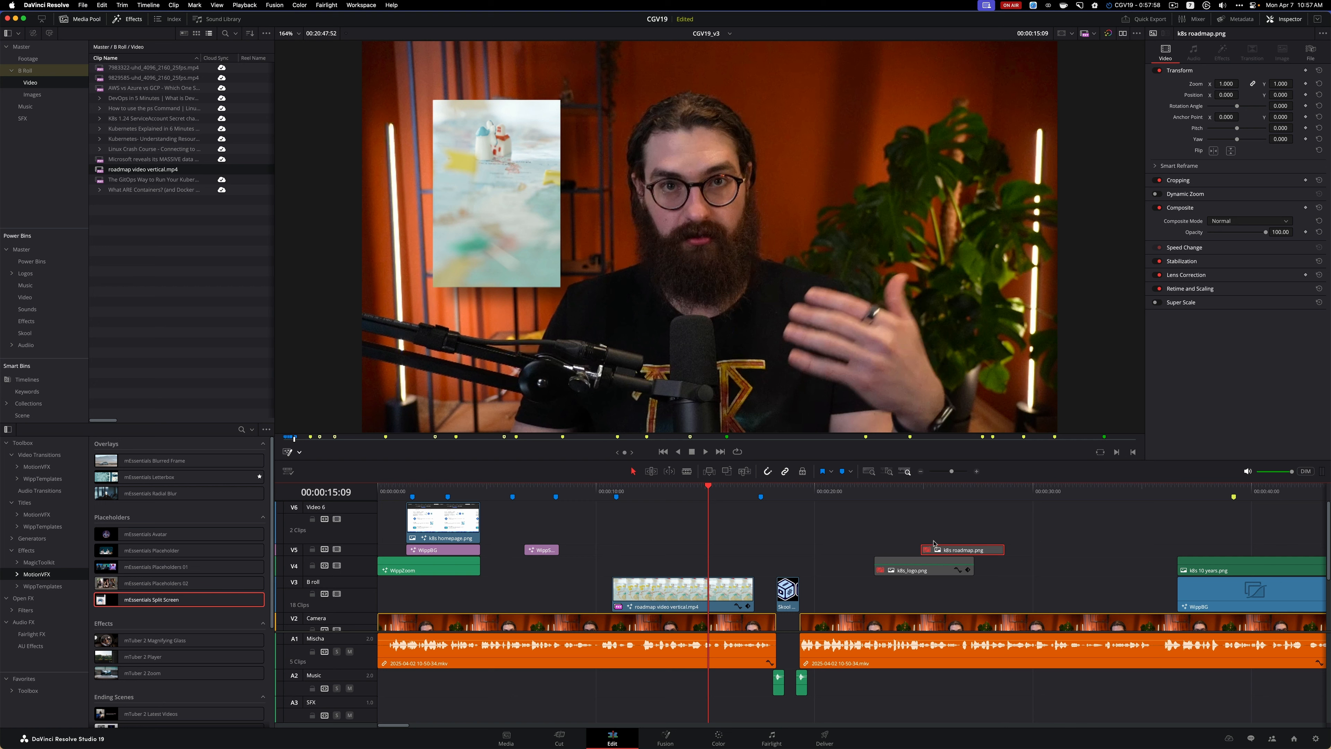
Move k8s_logo.png on V4 directly above the roadmap video clip, enable it and extend it to that clip's end
left_click_drag(893, 568, 633, 559)
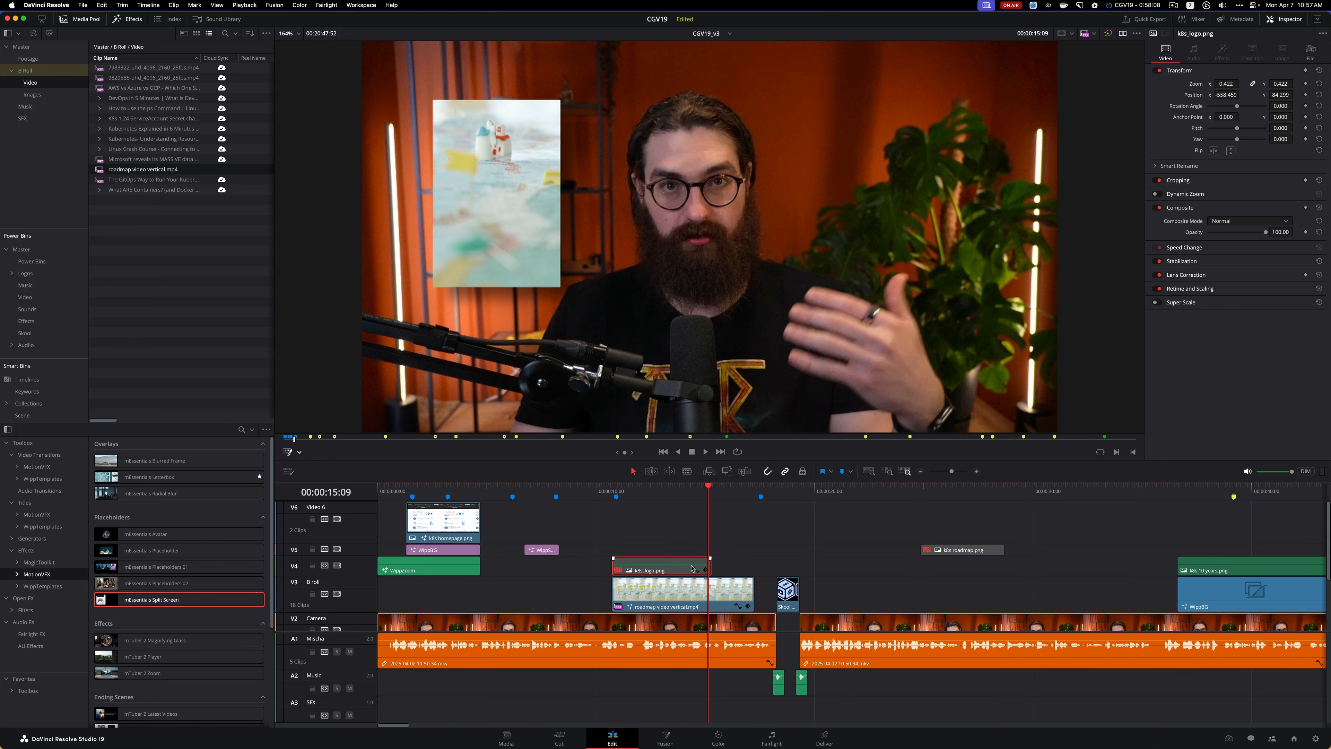
left_click(731, 569)
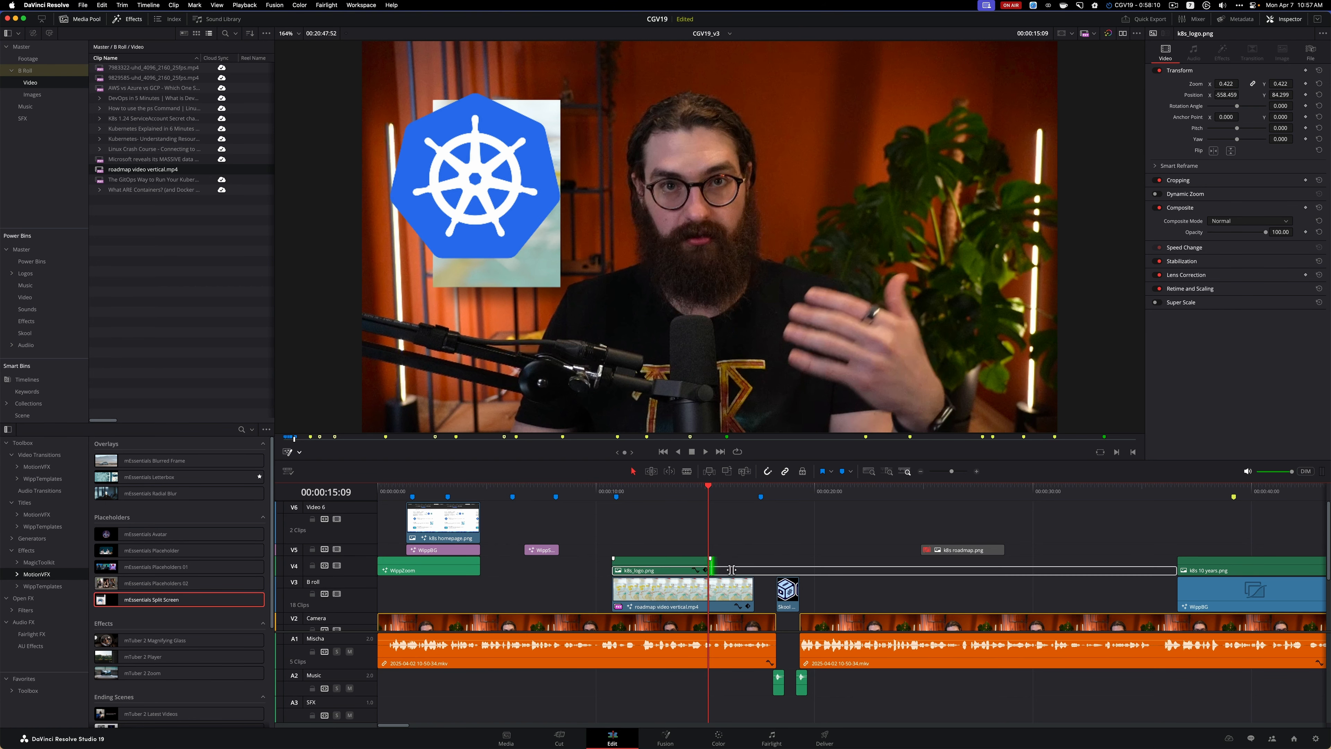
left_click_drag(731, 569, 755, 569)
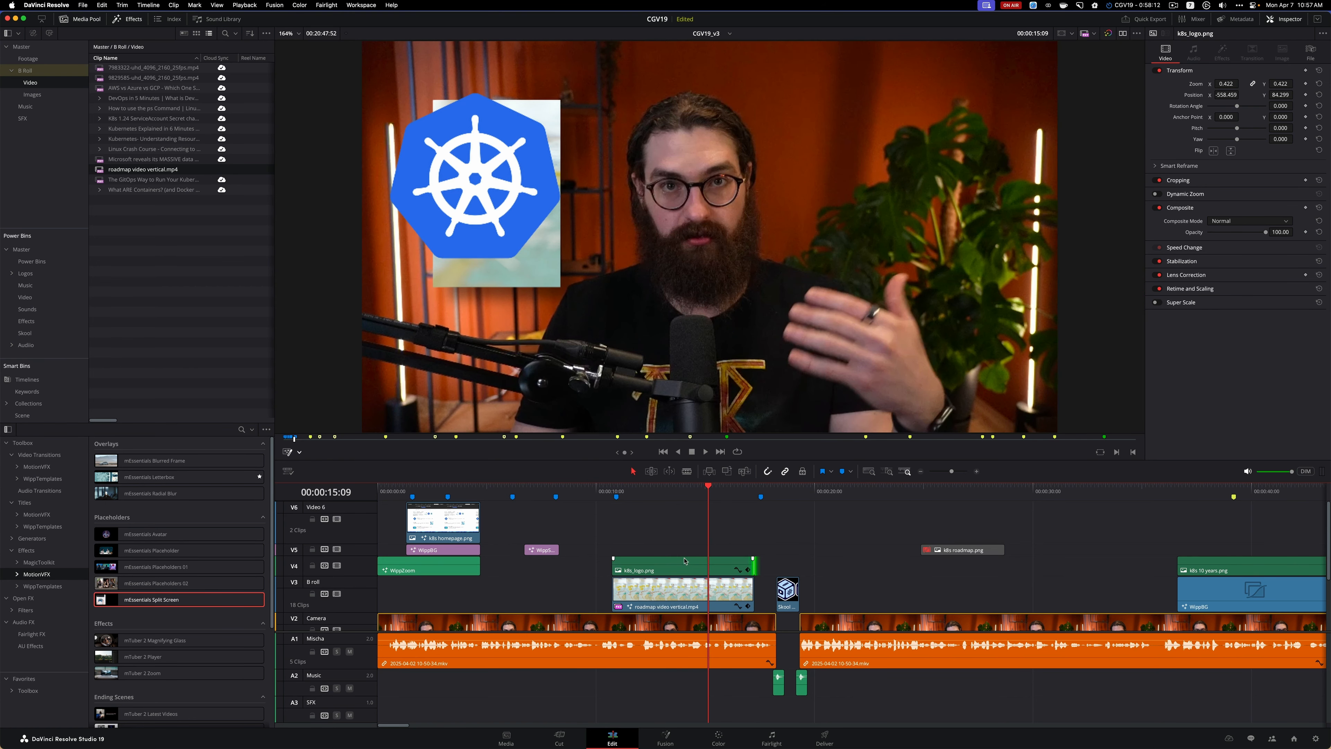
Reposition the Kubernetes logo with the Transform overlay to the side of the speaker opposite the roadmap video, and play back the section
left_click(684, 561)
left_click(299, 454)
left_click(314, 466)
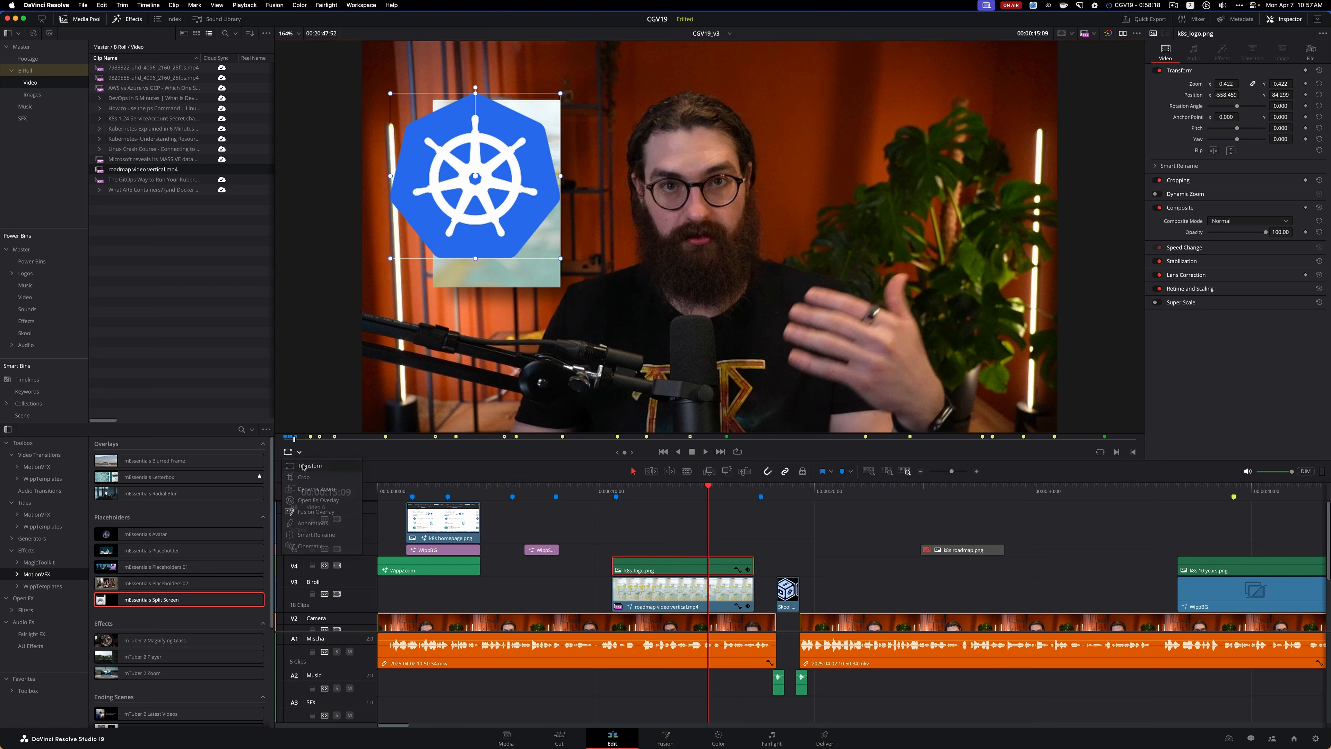
left_click_drag(476, 178, 1070, 216)
left_click_drag(879, 219, 922, 216)
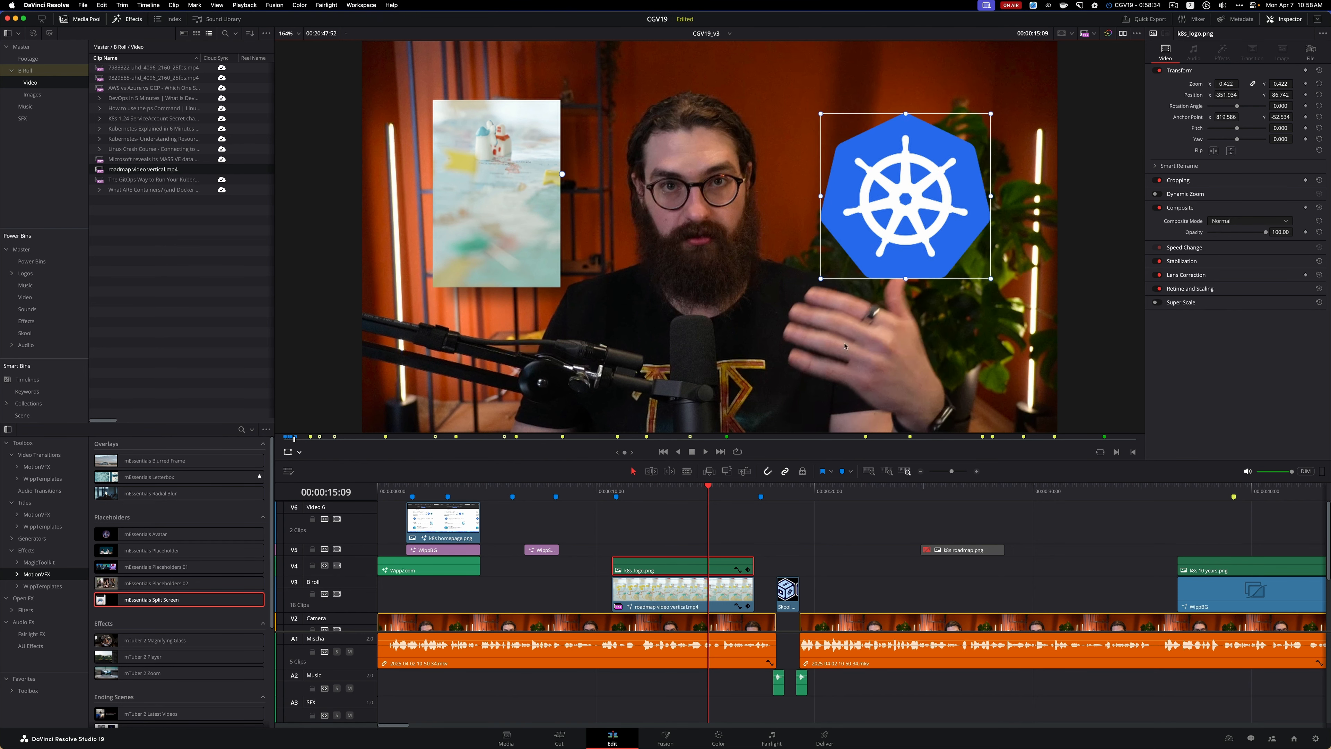
left_click(288, 452)
left_click(576, 493)
key("space")
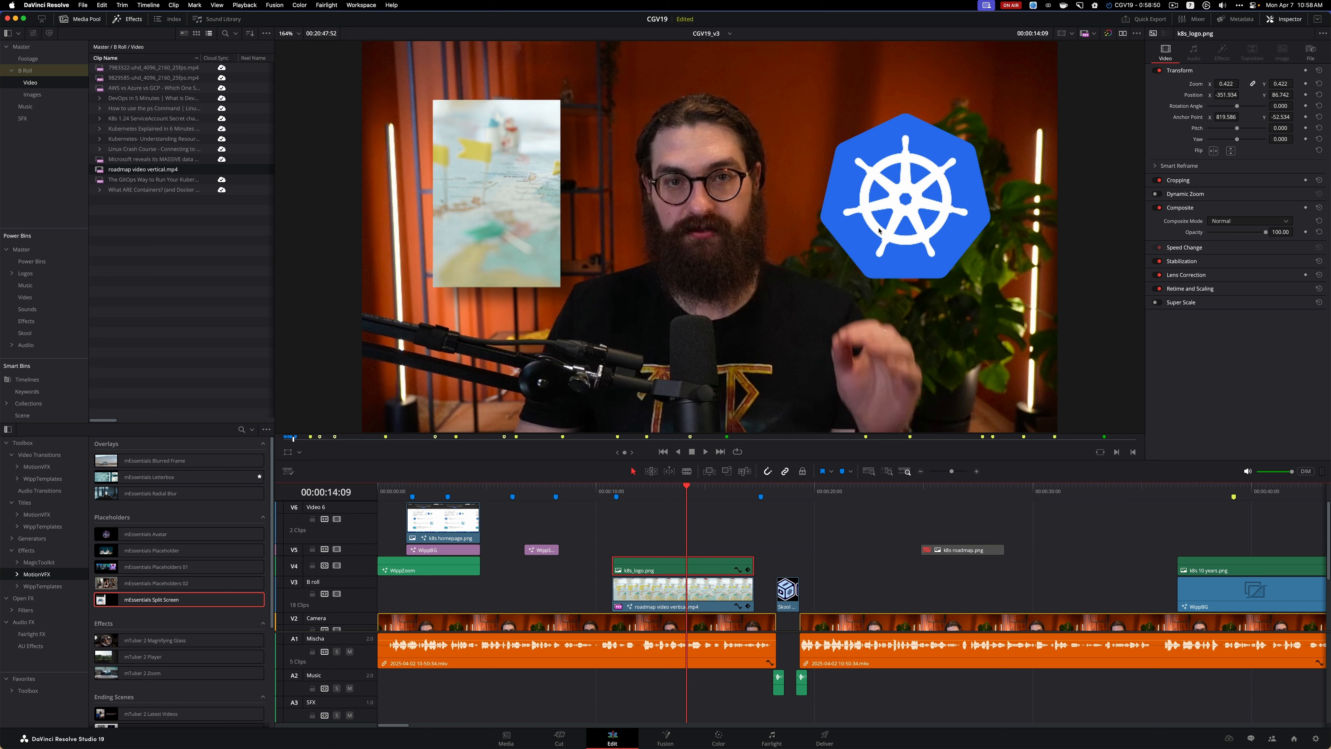
Scale the Kubernetes logo down to a zoom of 0.279 and place it directly beneath the roadmap video in the frame
left_click(287, 453)
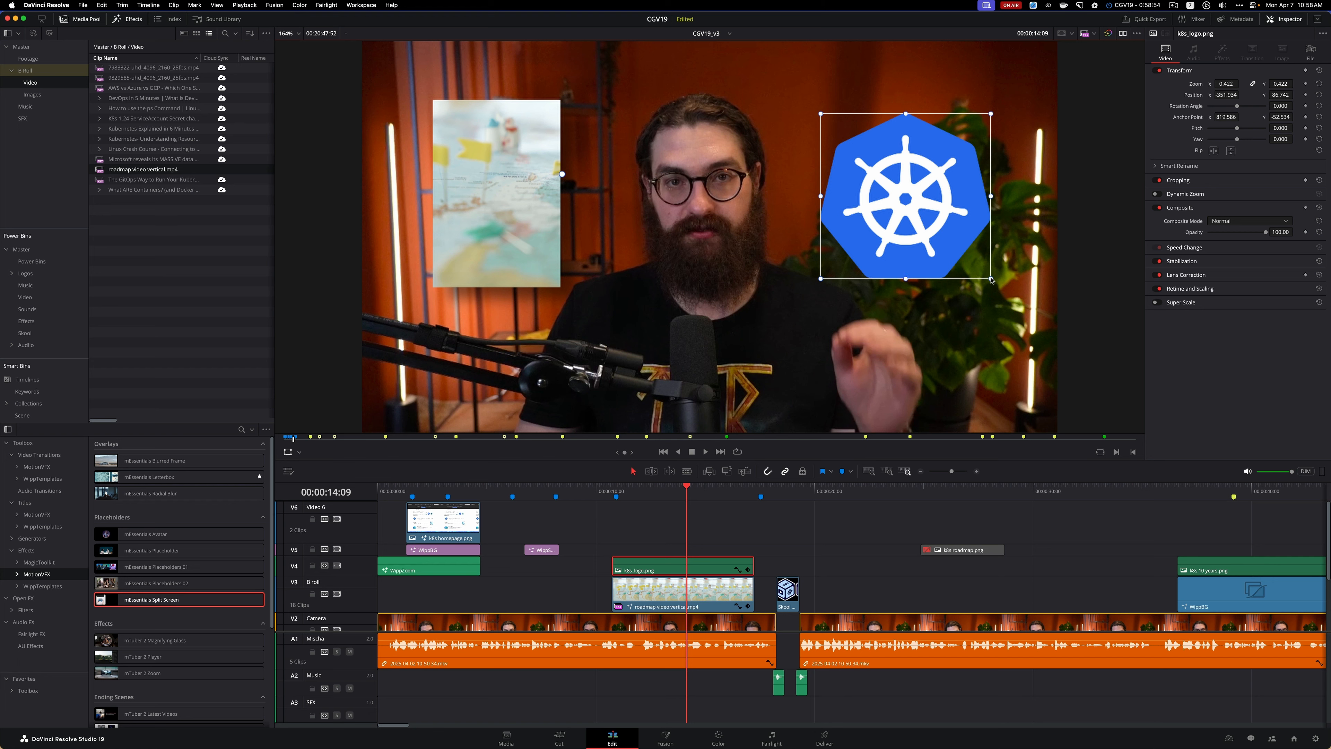
left_click_drag(990, 279, 962, 255)
left_click_drag(999, 204, 514, 357)
left_click_drag(771, 280, 749, 281)
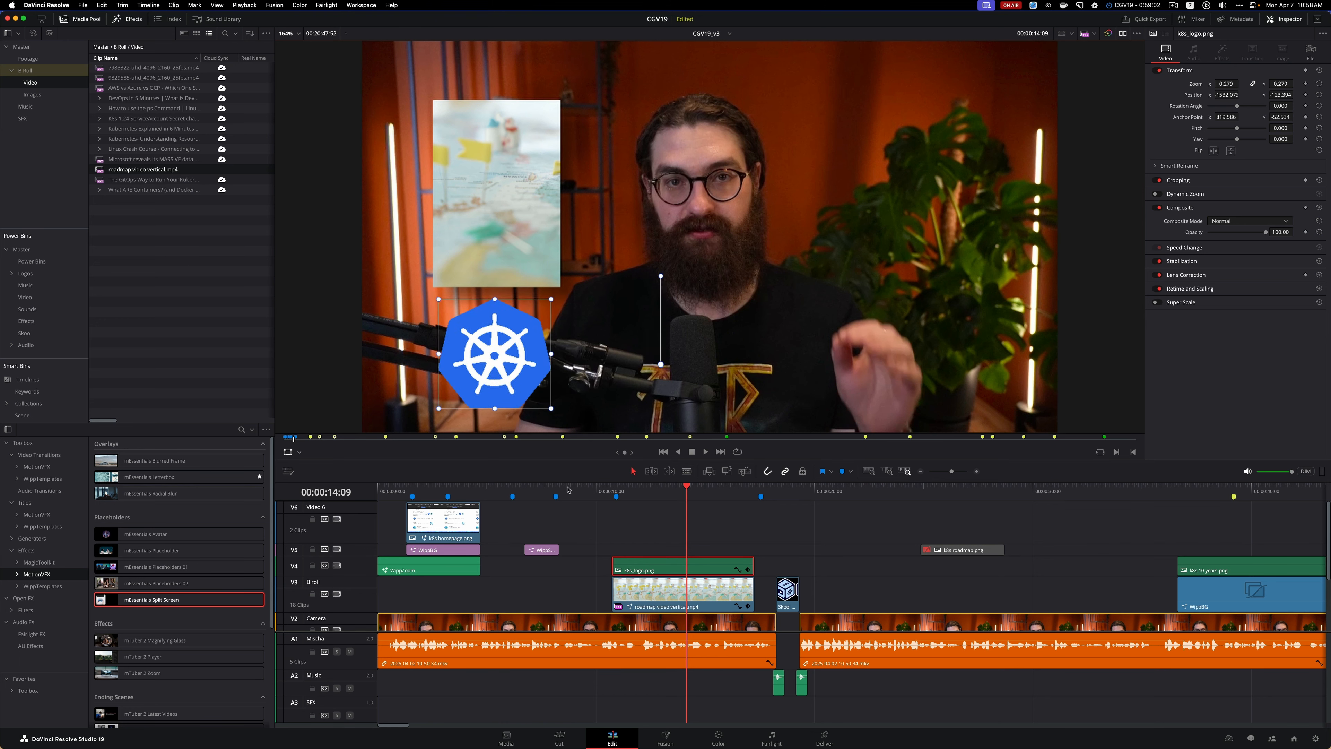
Play back the roadmap video and Kubernetes logo section from just before 00:00:10:00, with the Transform overlay hidden
left_click(595, 493)
key("space")
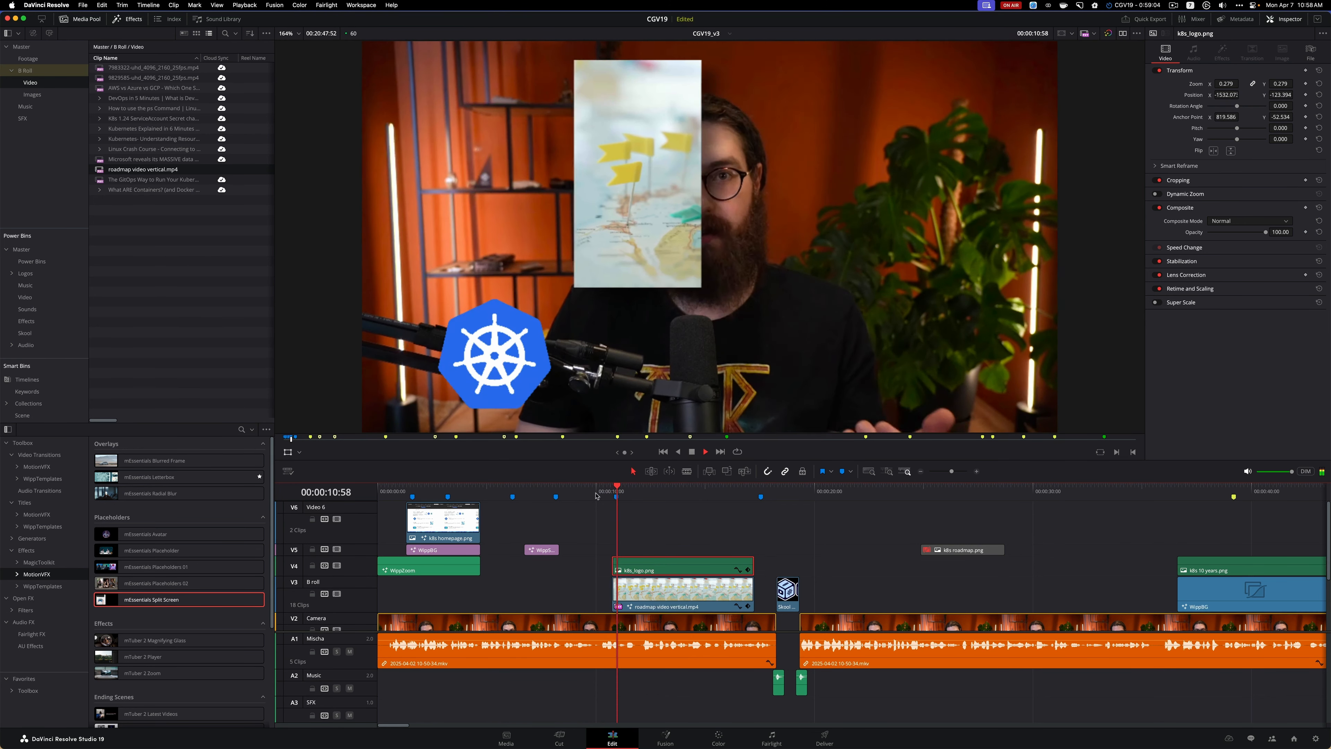
key("space")
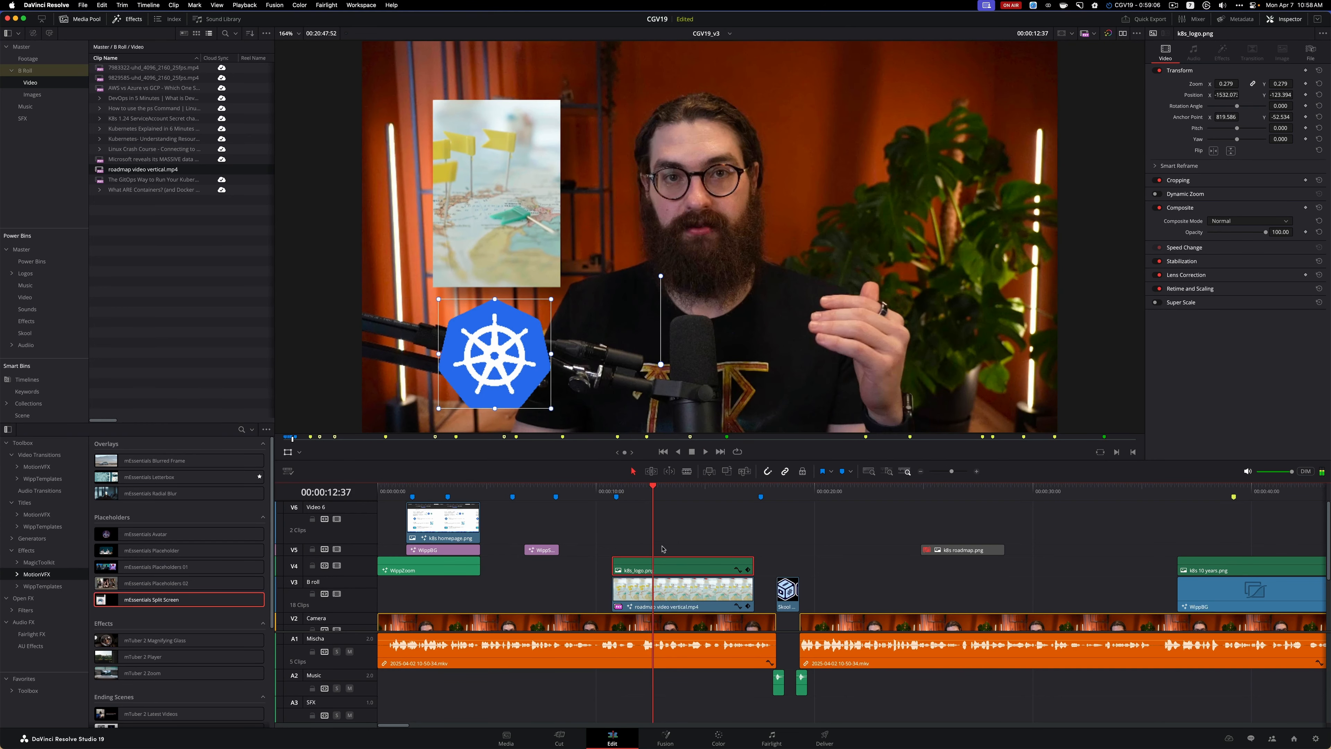
left_click(587, 492)
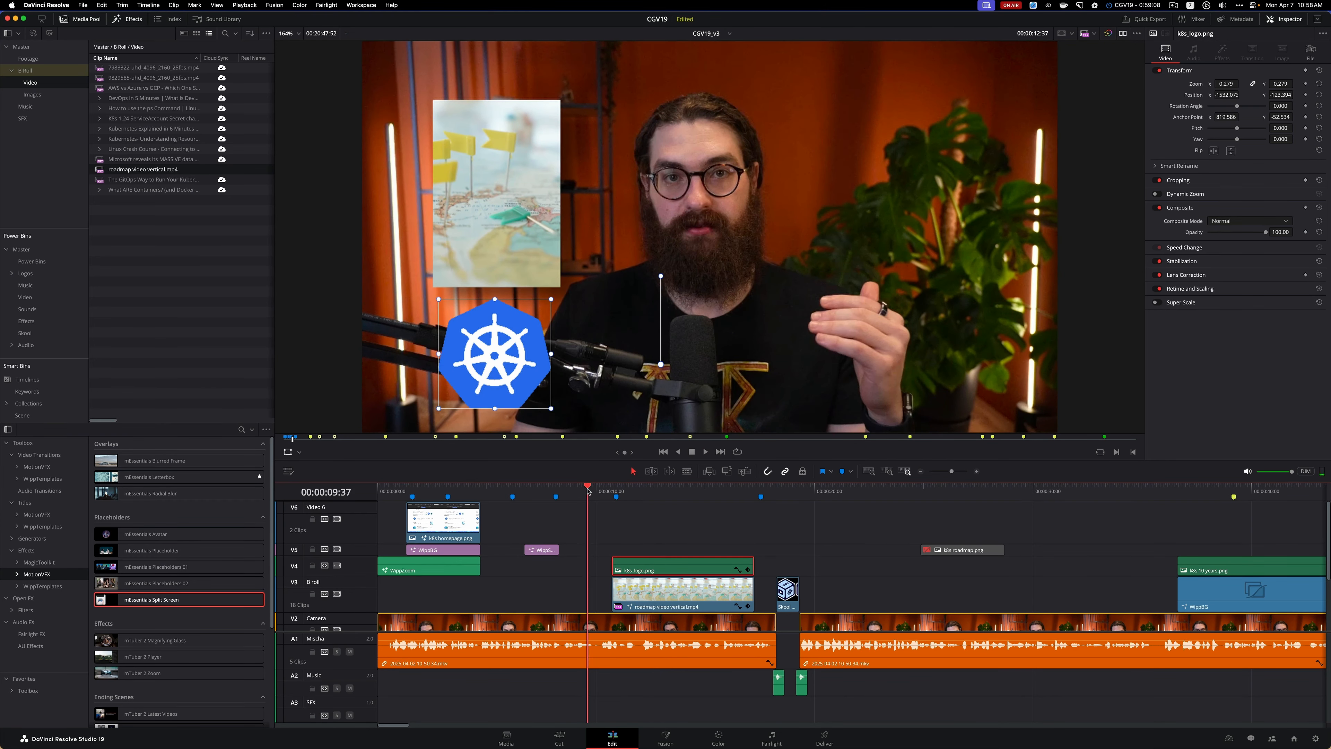
key("space")
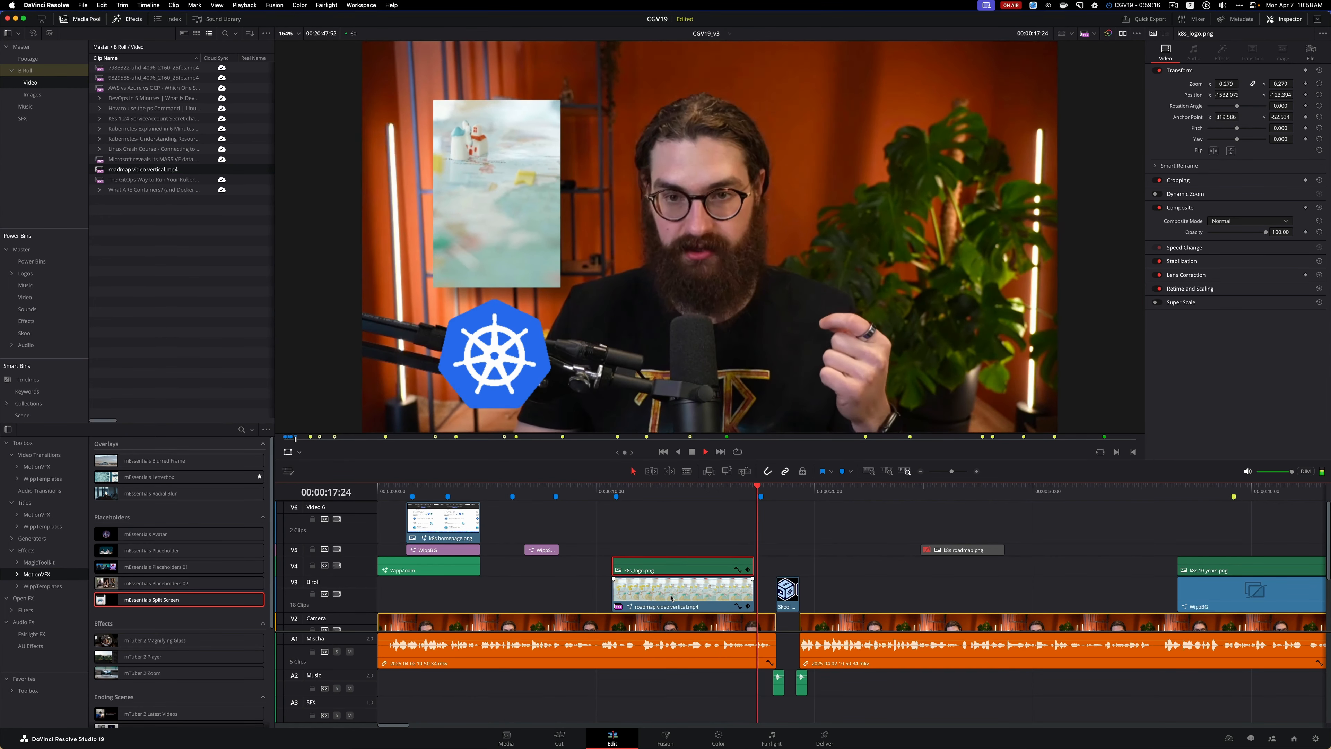
key("space")
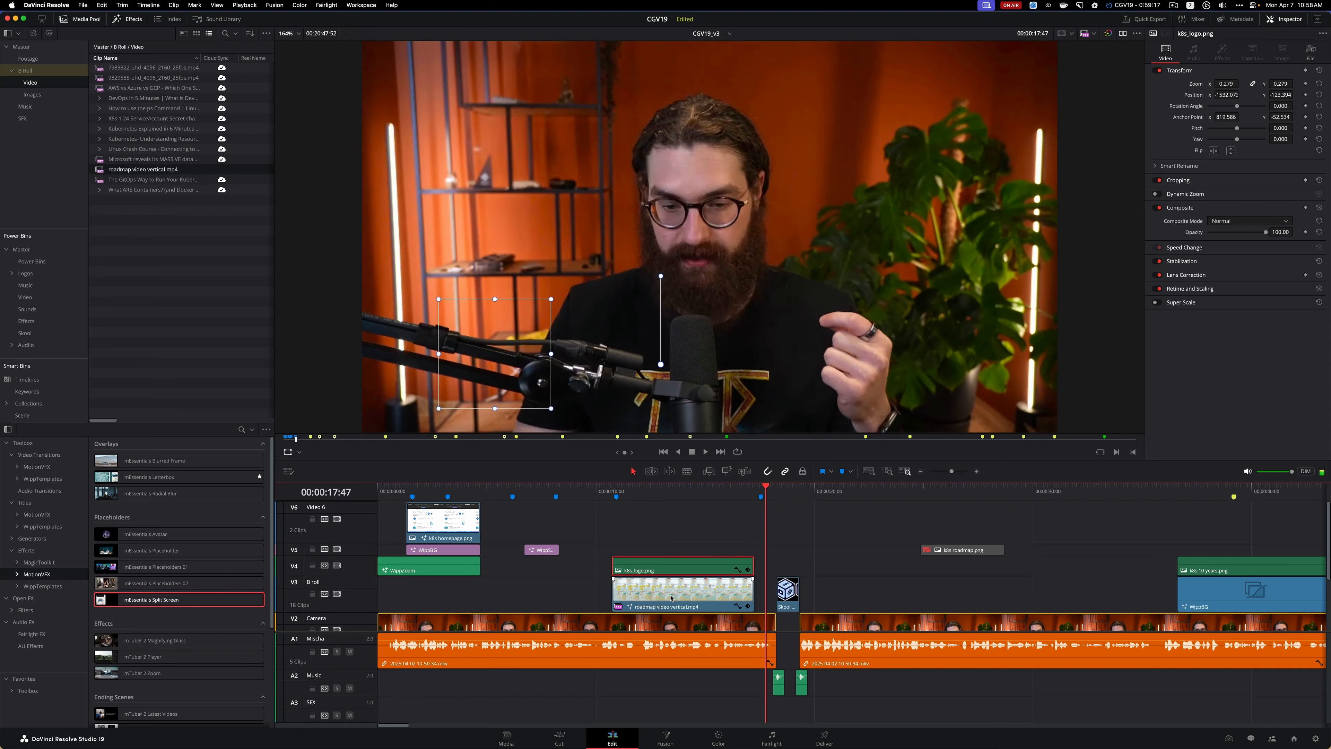
left_click(288, 452)
key("space")
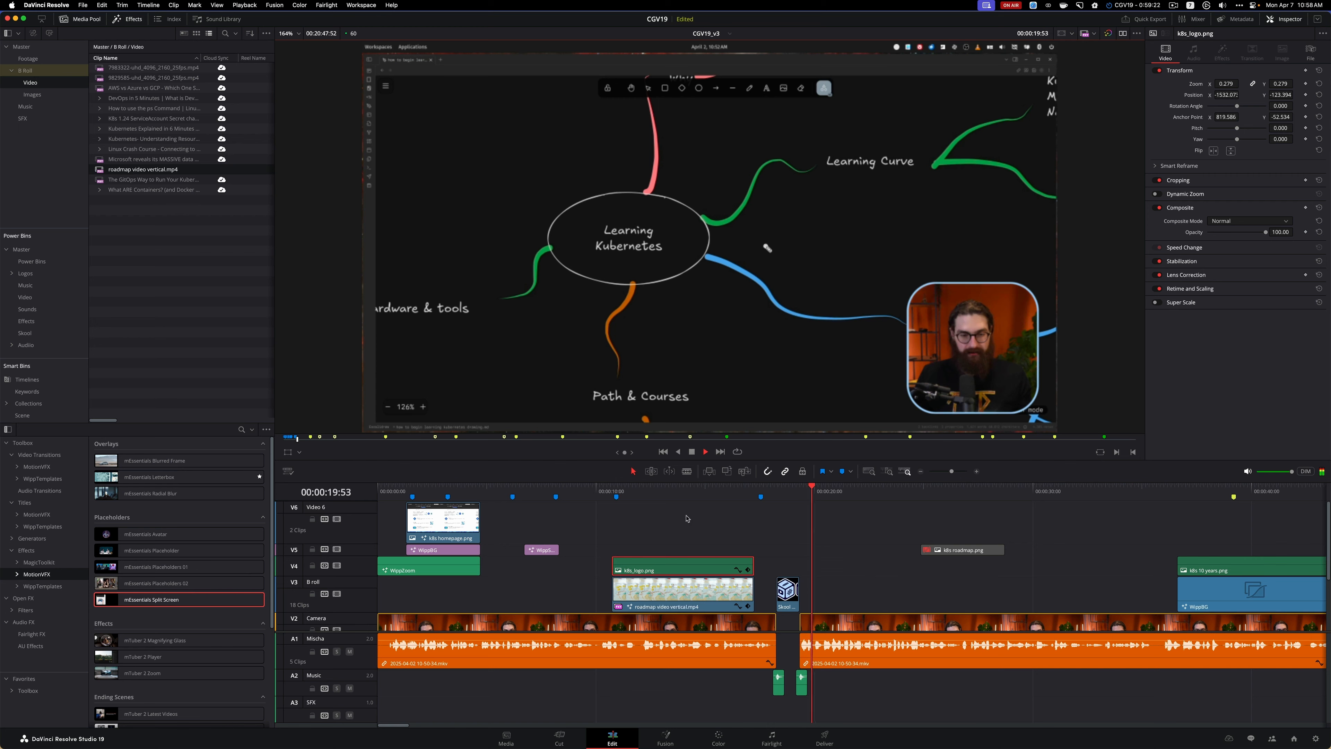
left_click(578, 492)
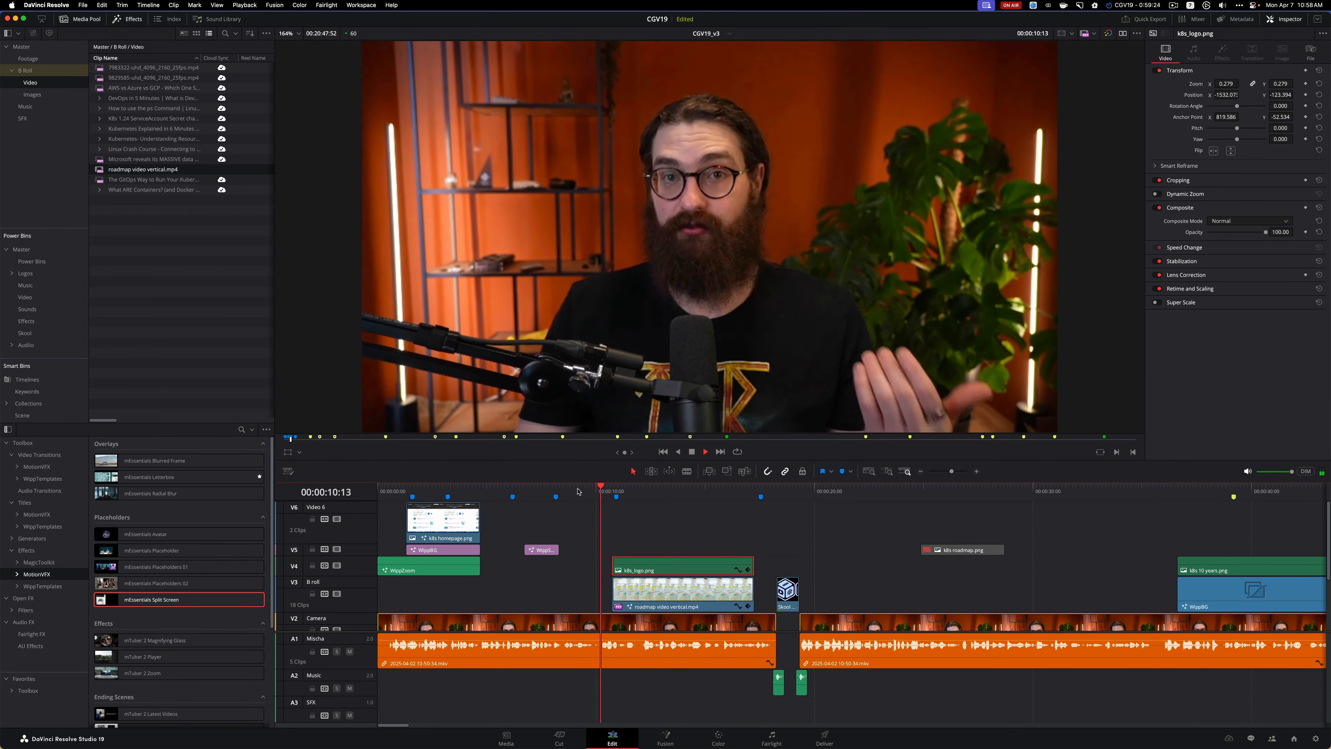
key("space")
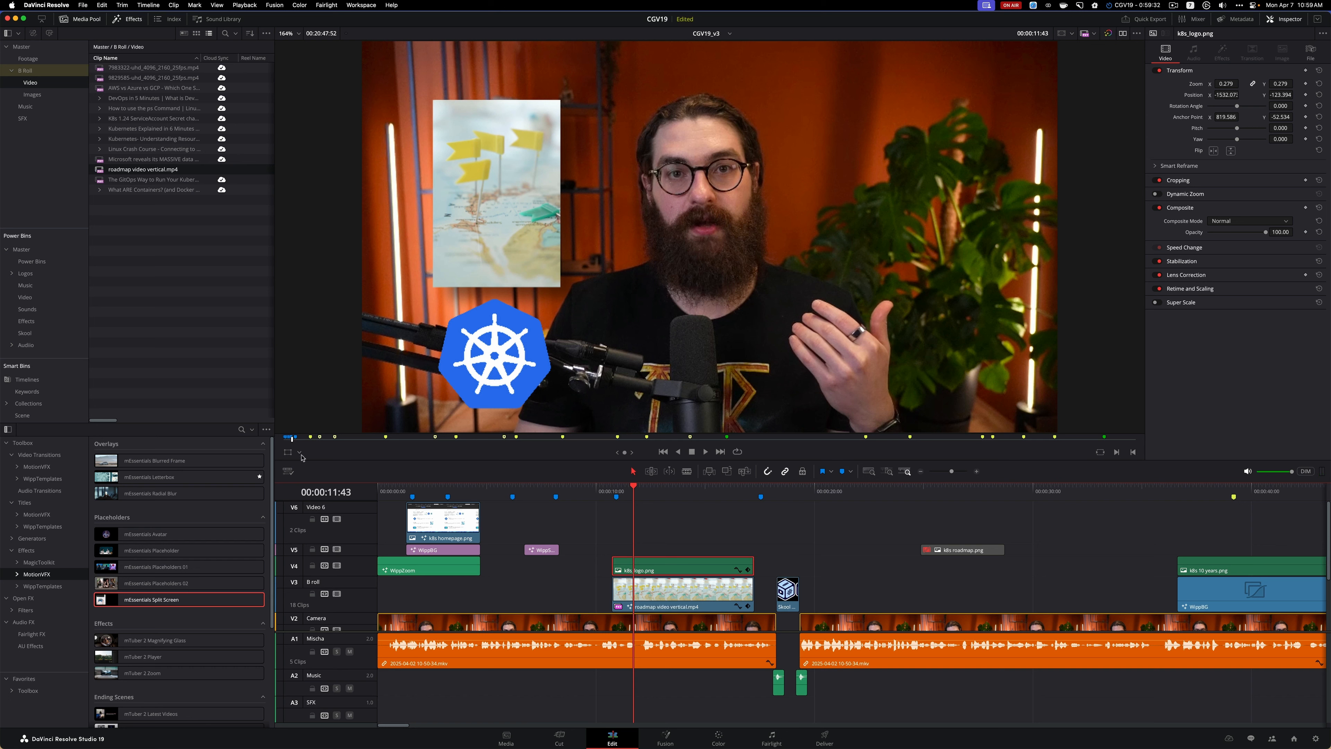
Show the Transform overlay and move the Kubernetes logo up onto the lower part of the roadmap video
left_click(288, 452)
left_click_drag(477, 368, 478, 307)
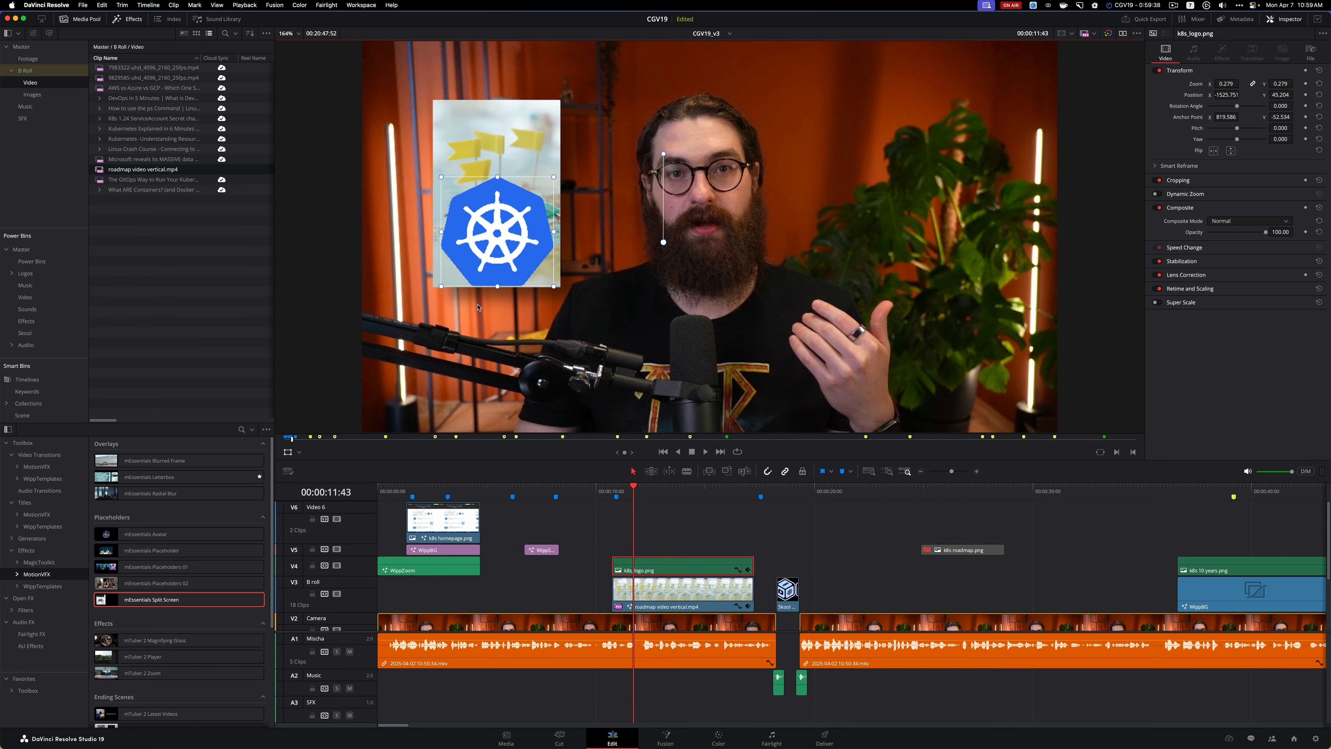
Reset the roadmap video clip's transform to a zoom of 1.000 and set its X position to about -226
left_click(648, 589)
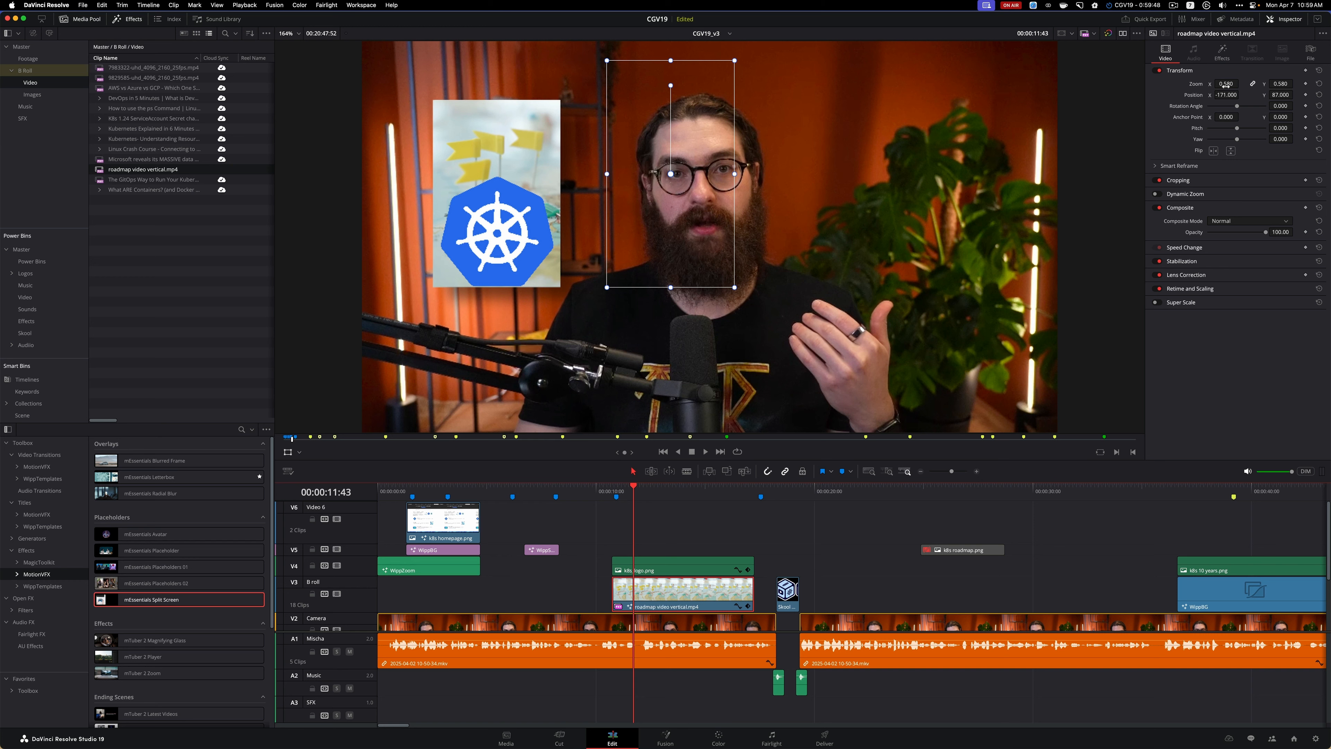
left_click_drag(1280, 84, 1241, 83)
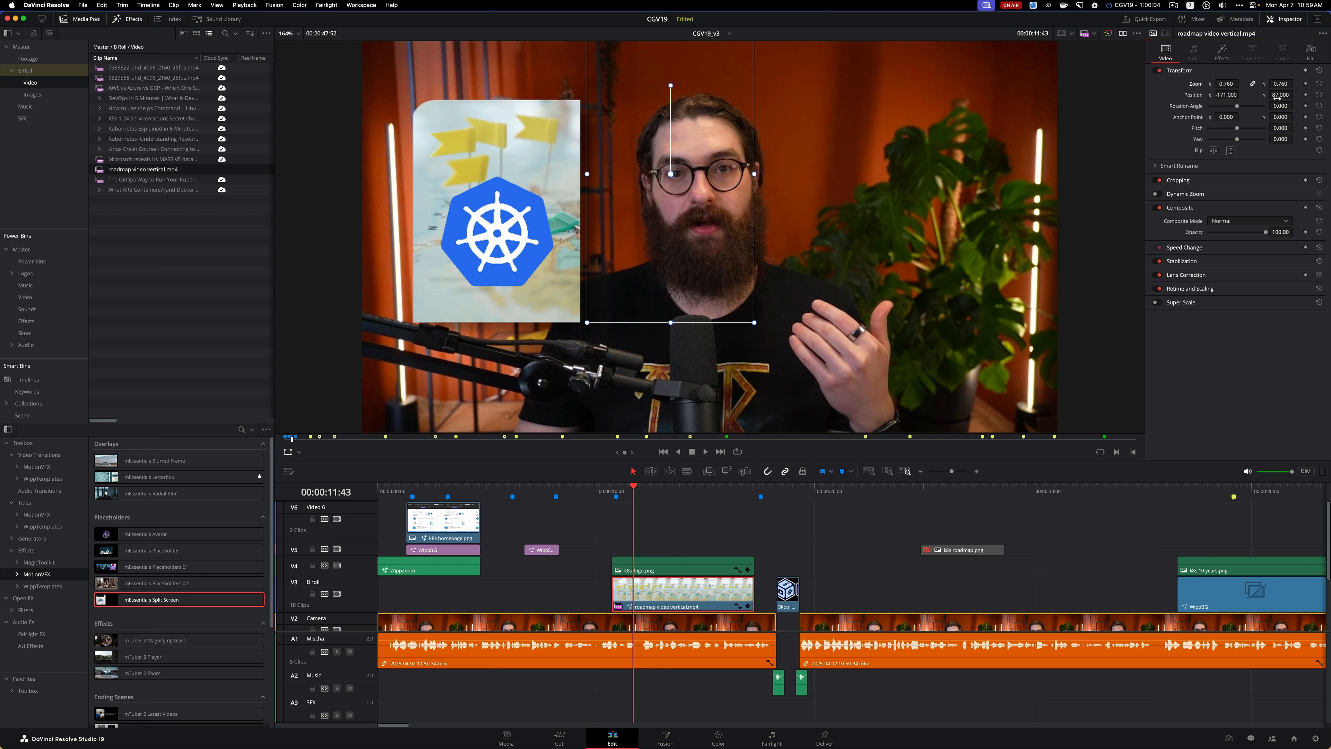
left_click(1318, 72)
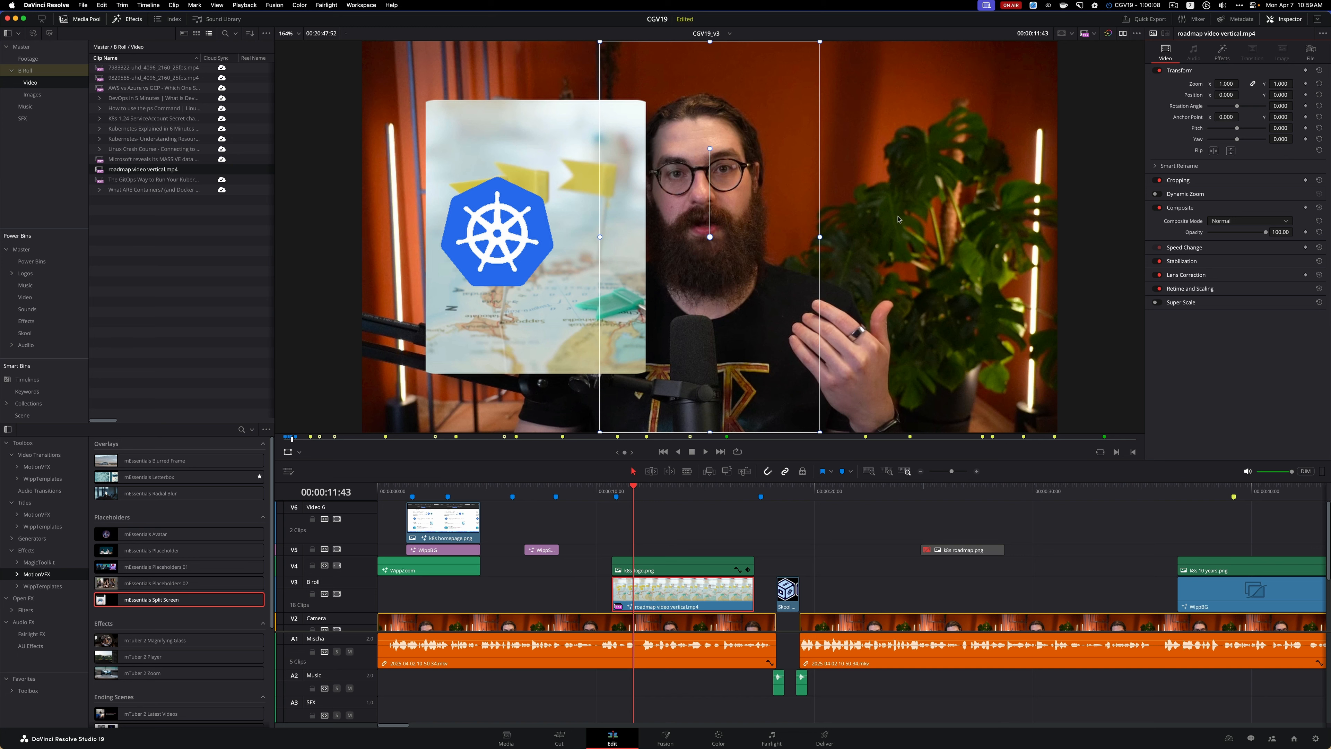
left_click(288, 452)
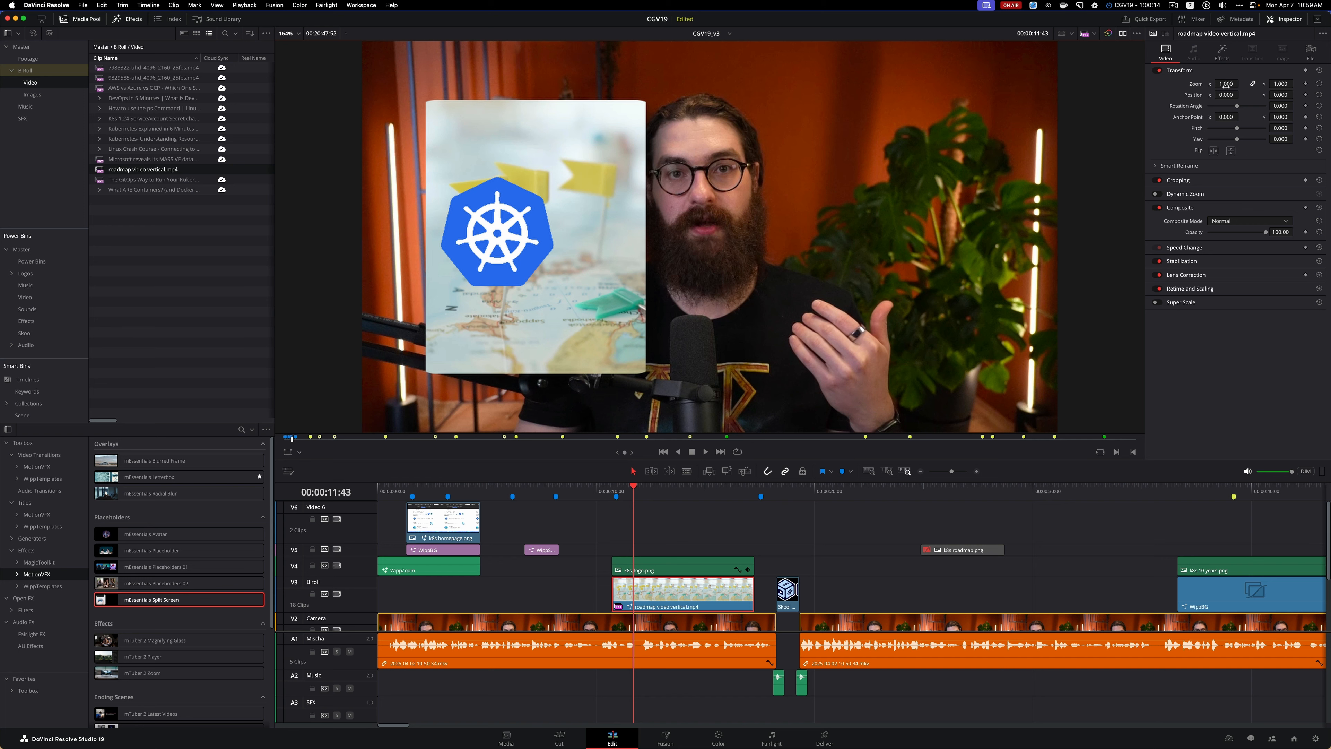
left_click_drag(1226, 95, 1180, 95)
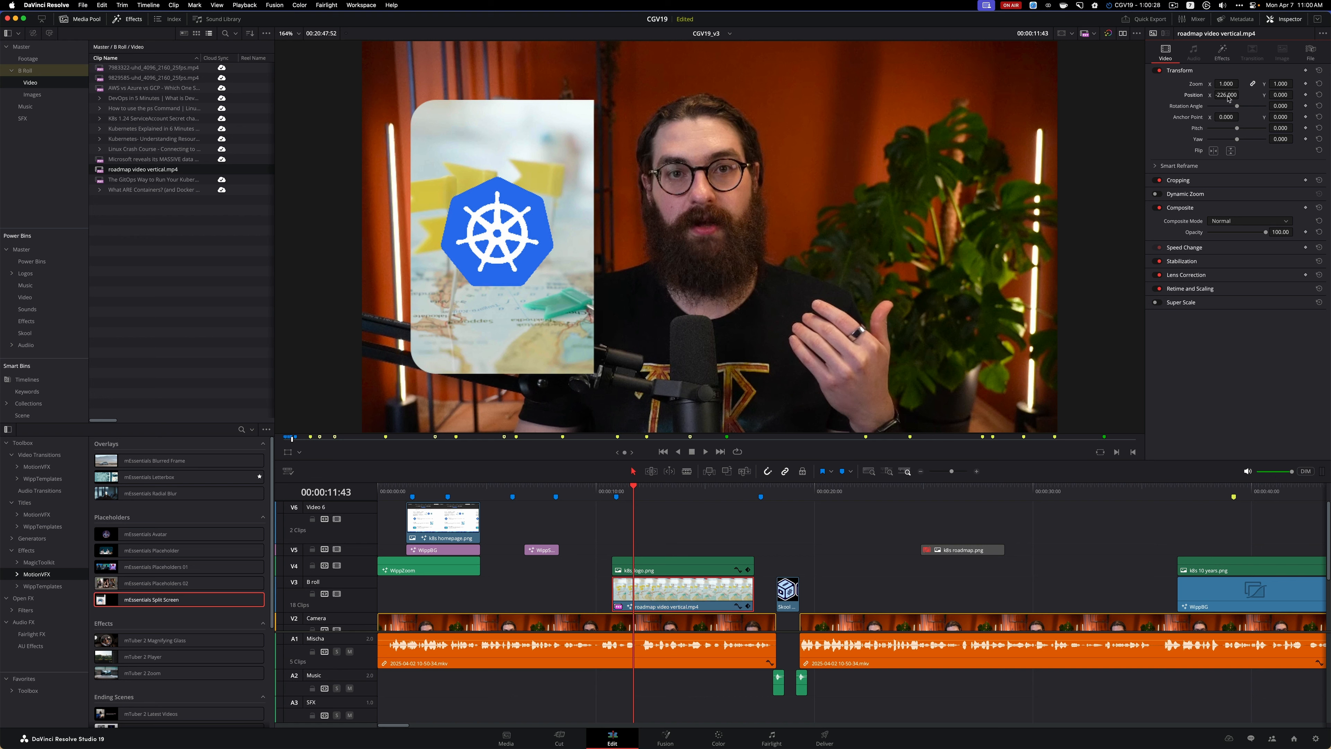
Centre the Kubernetes logo over the enlarged roadmap video with the Transform overlay, at about X -1515 and Y 43
left_click(289, 455)
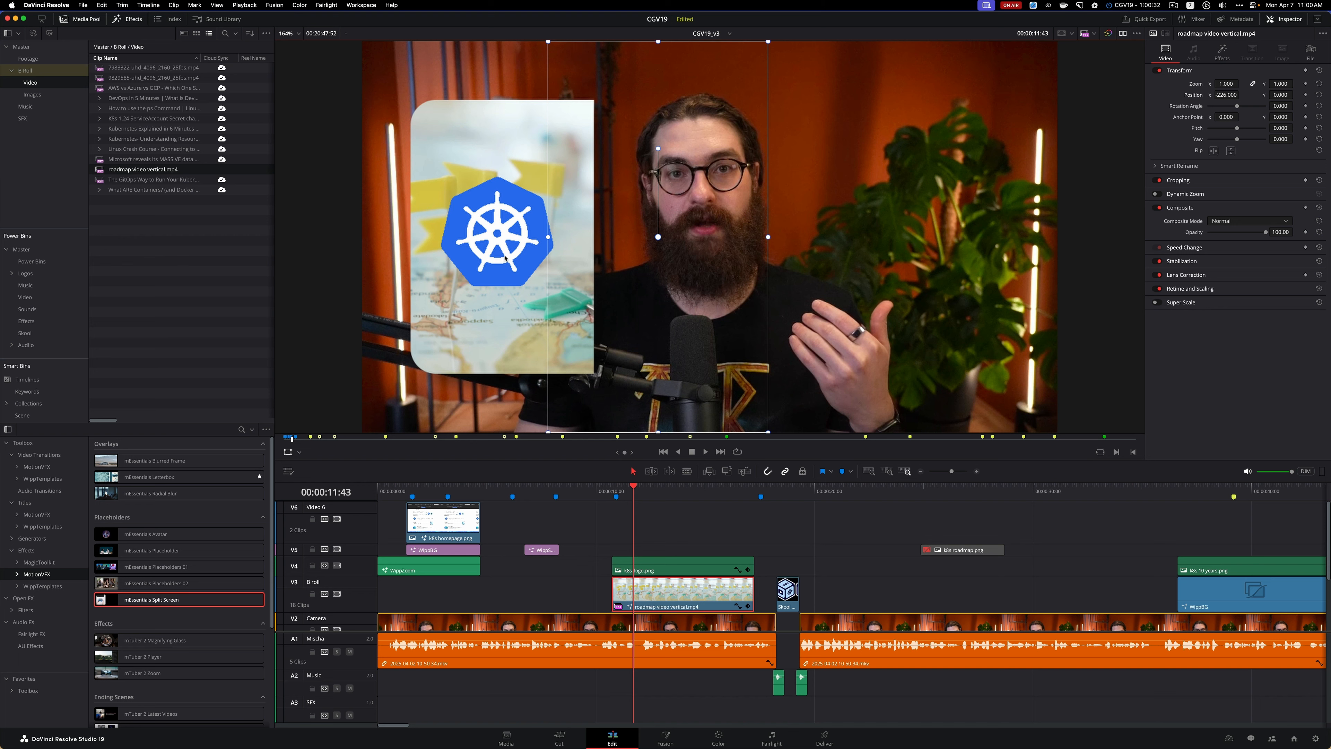
mouse_move(506, 256)
left_mouse_down()
mouse_move(522, 257)
mouse_move(505, 255)
left_mouse_up()
key("super+z")
left_click(621, 564)
left_click_drag(495, 237, 499, 237)
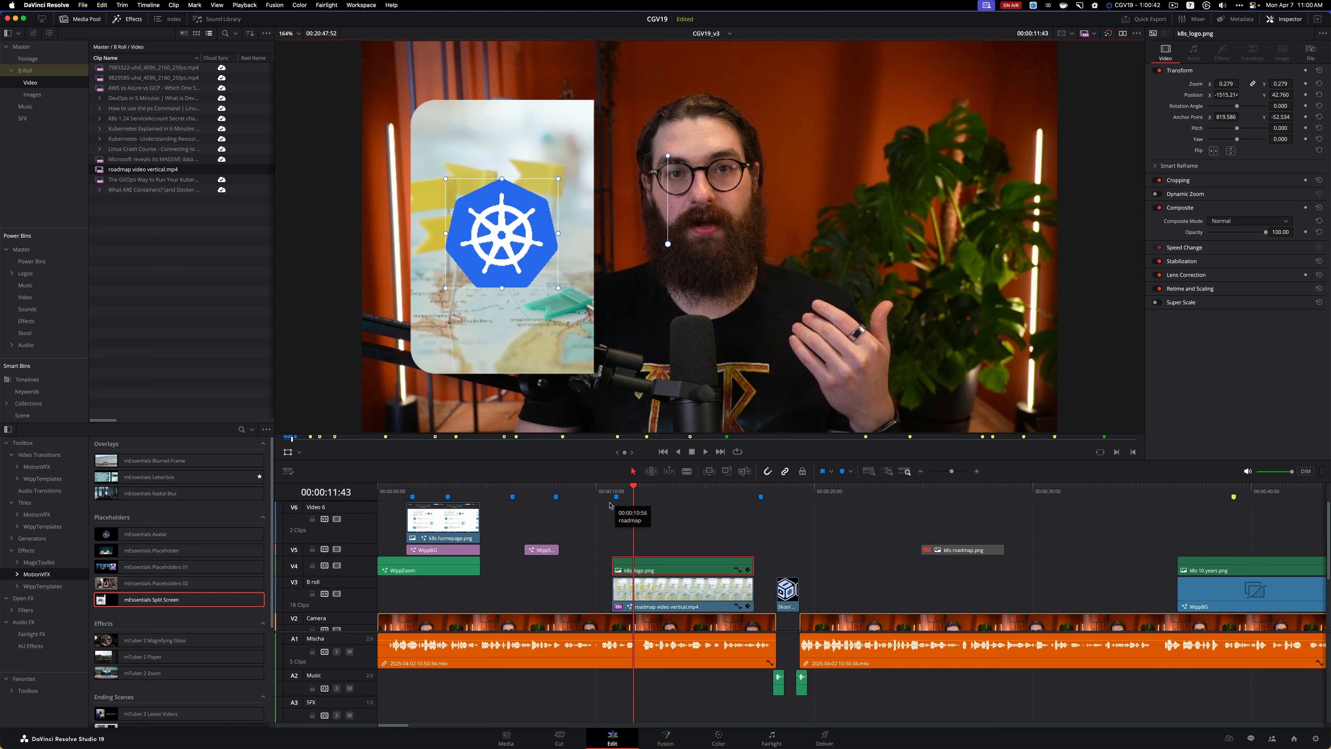
Play back the section repeatedly to check the enlarged roadmap video with the logo centred on it
left_click(586, 493)
key("space")
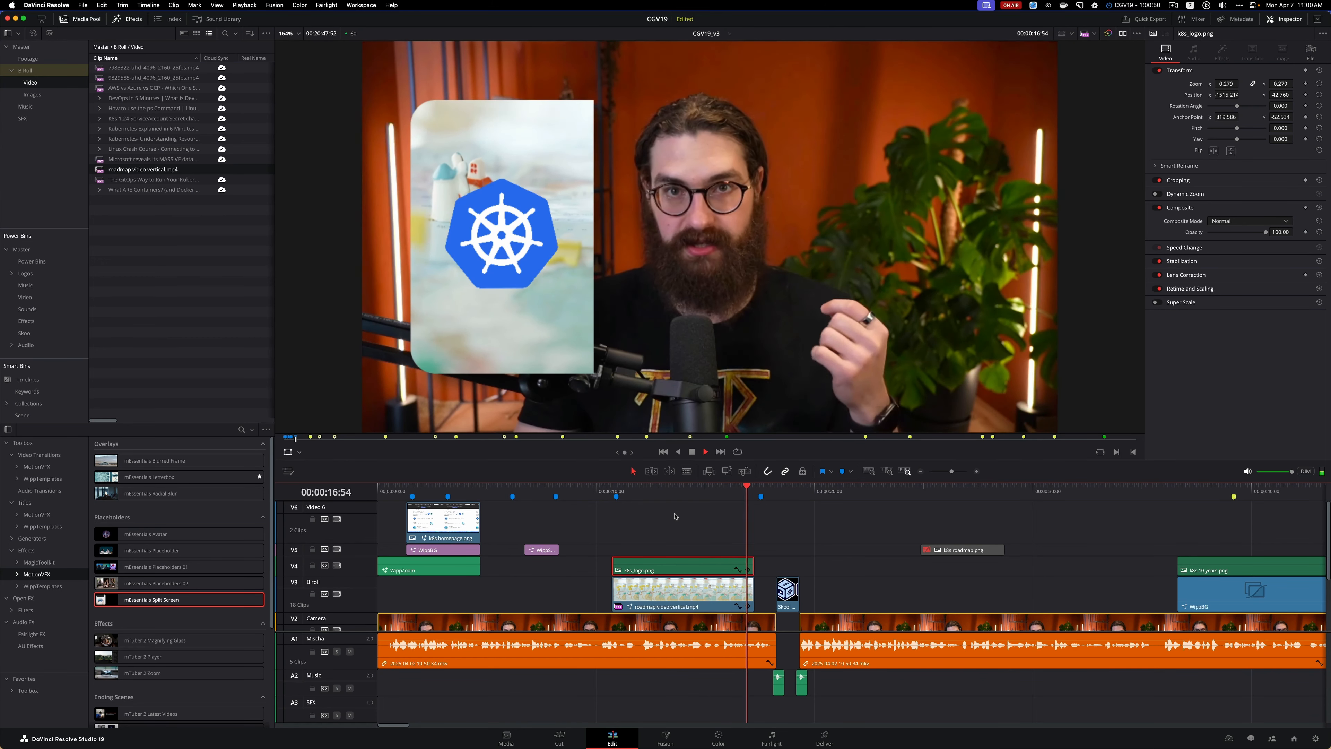
key("space")
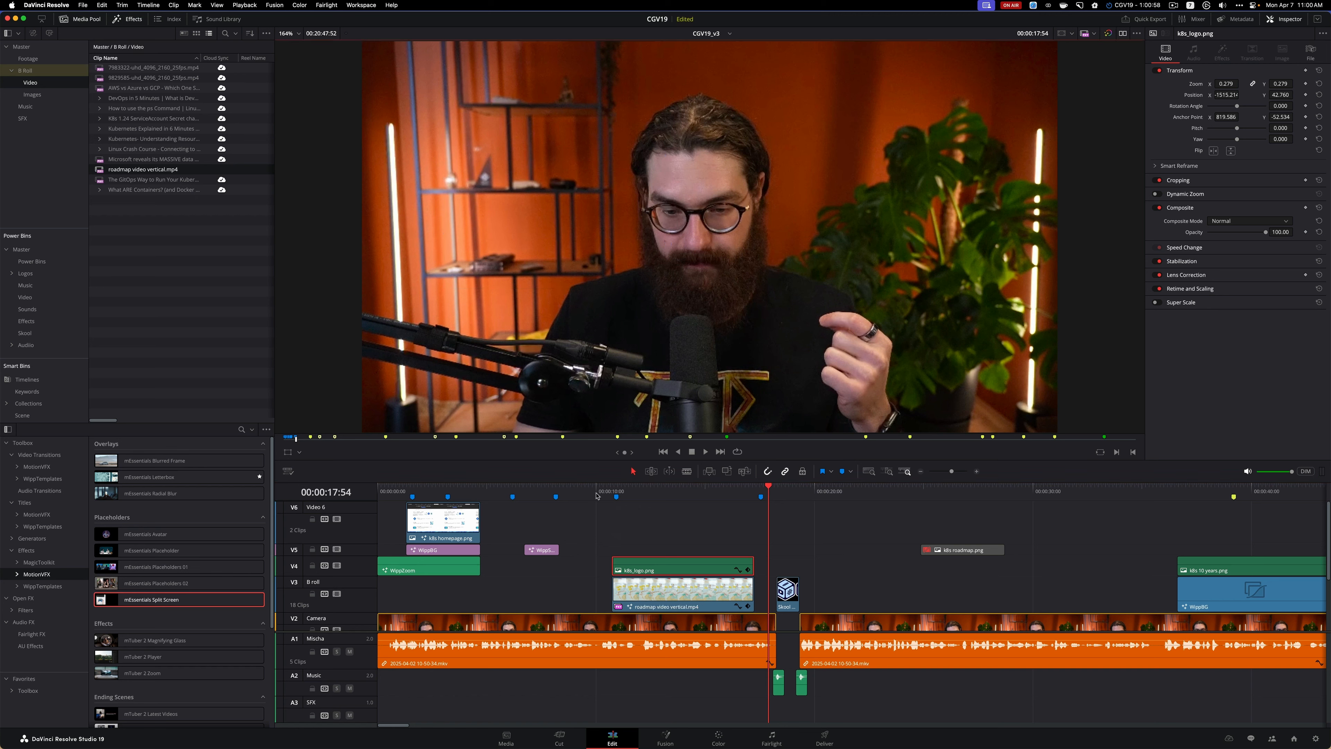
left_click(596, 495)
key("space")
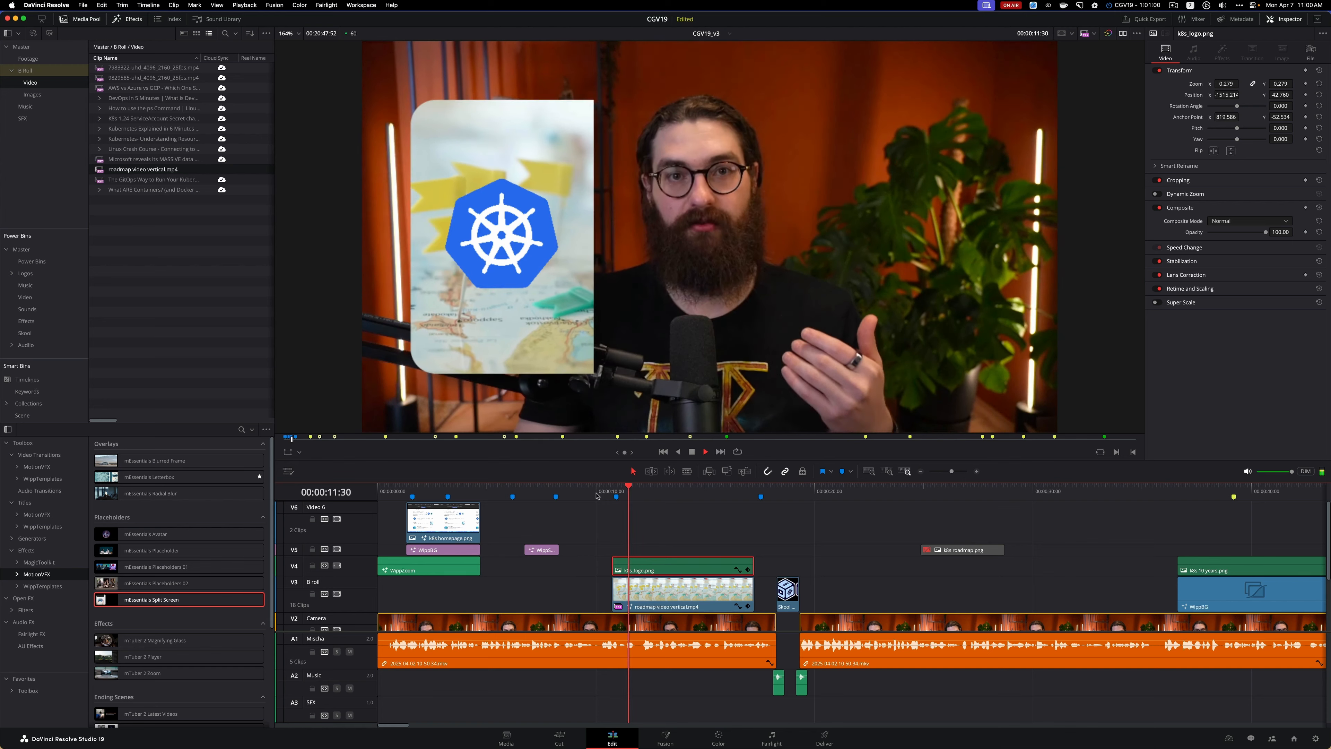
left_click(588, 486)
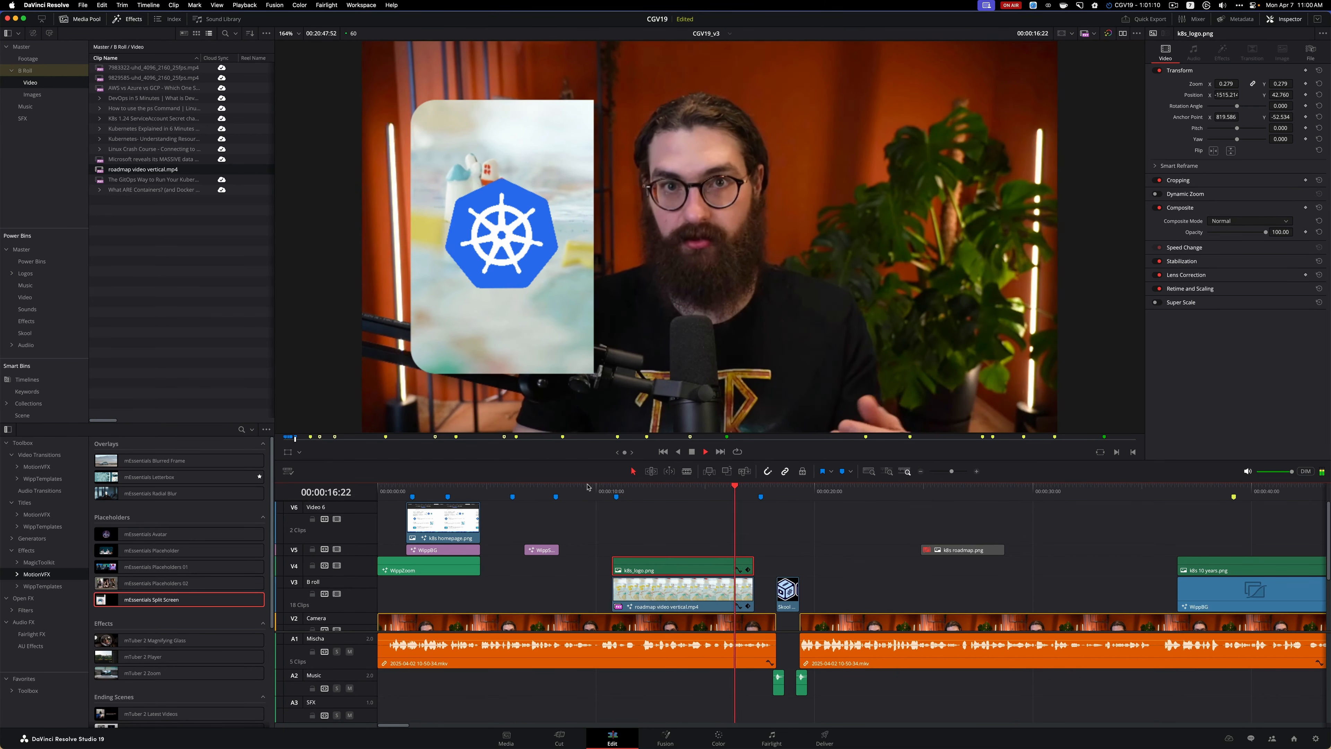
Move the "from zero to full engineer" marker to 00:00:14:09 and play back from there to the end of the roadmap clip
left_click(602, 492)
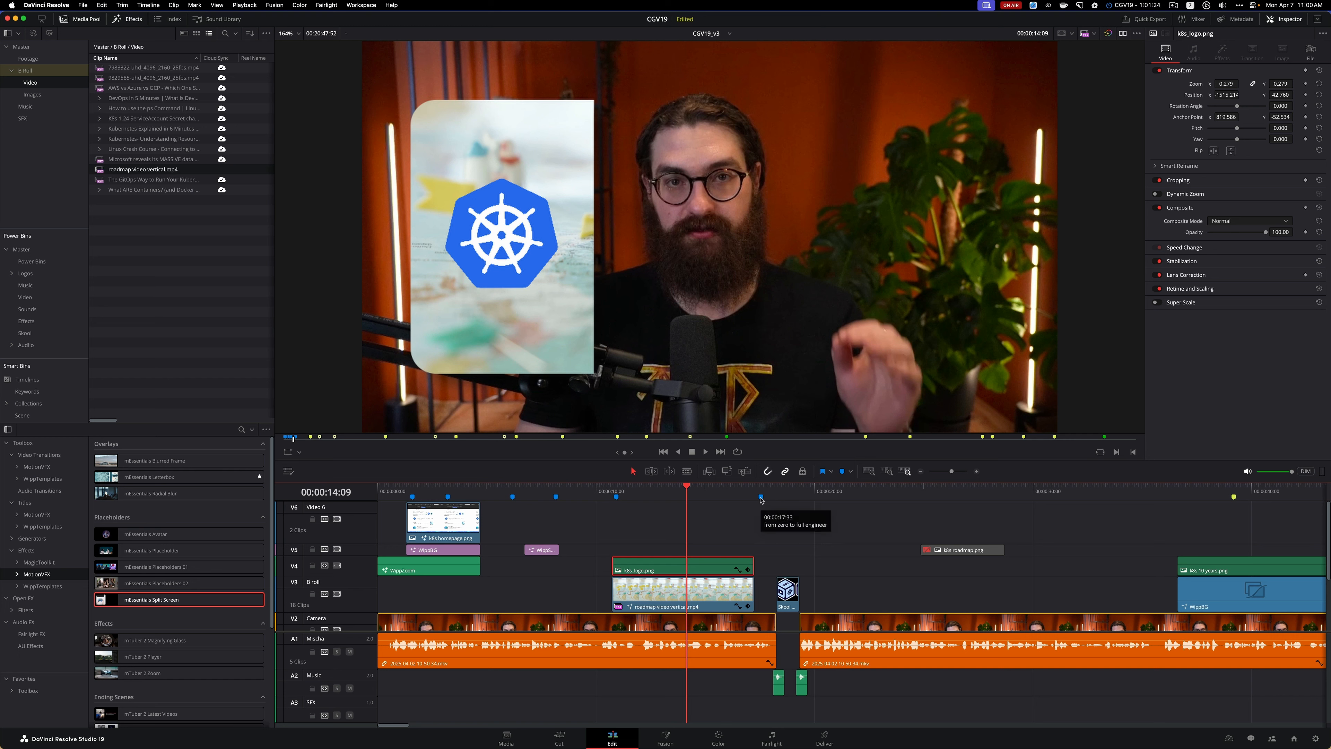
left_click_drag(760, 498, 687, 497)
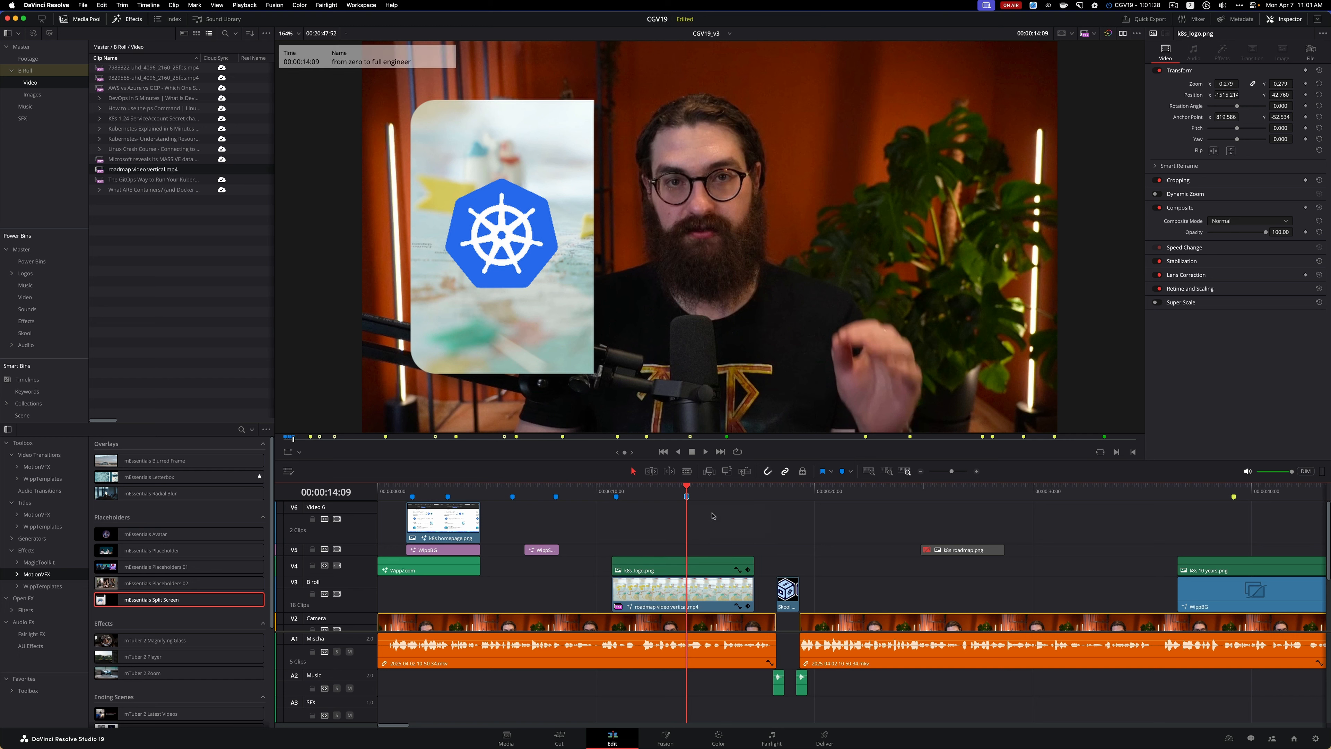
key("space")
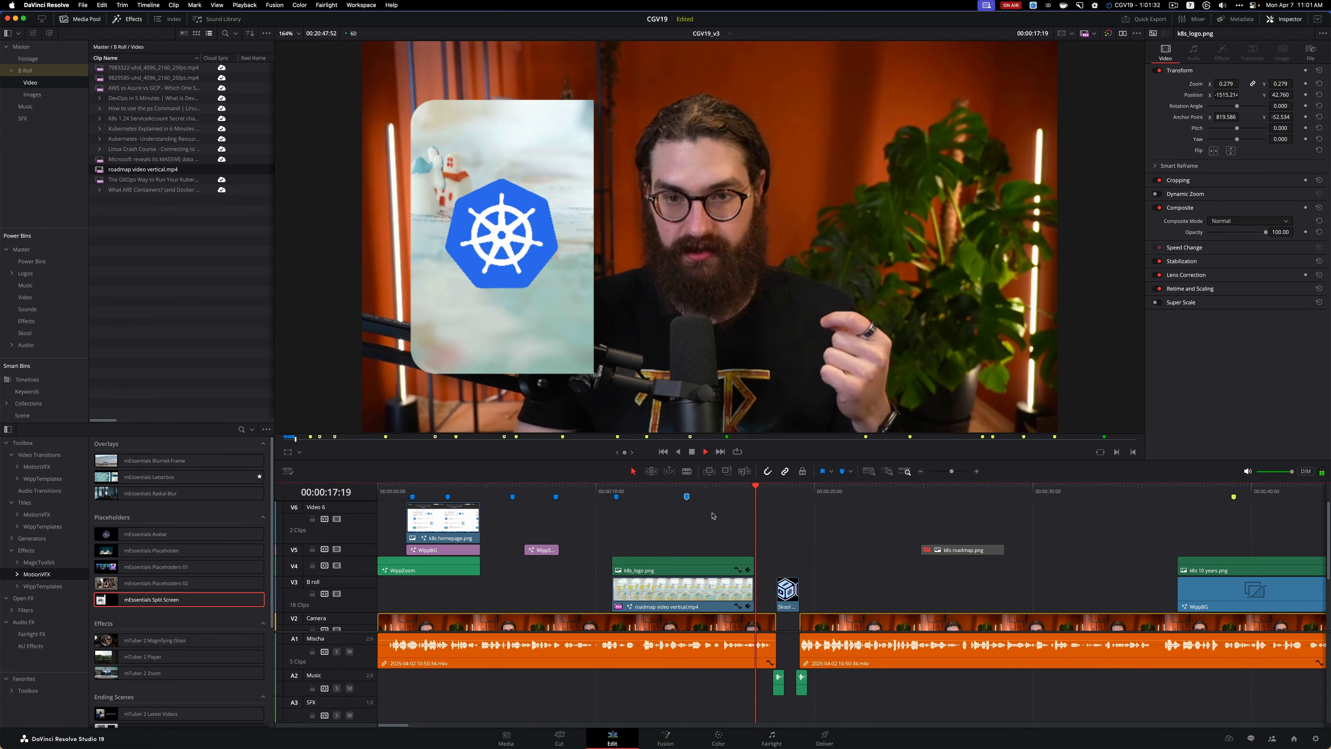
key("space")
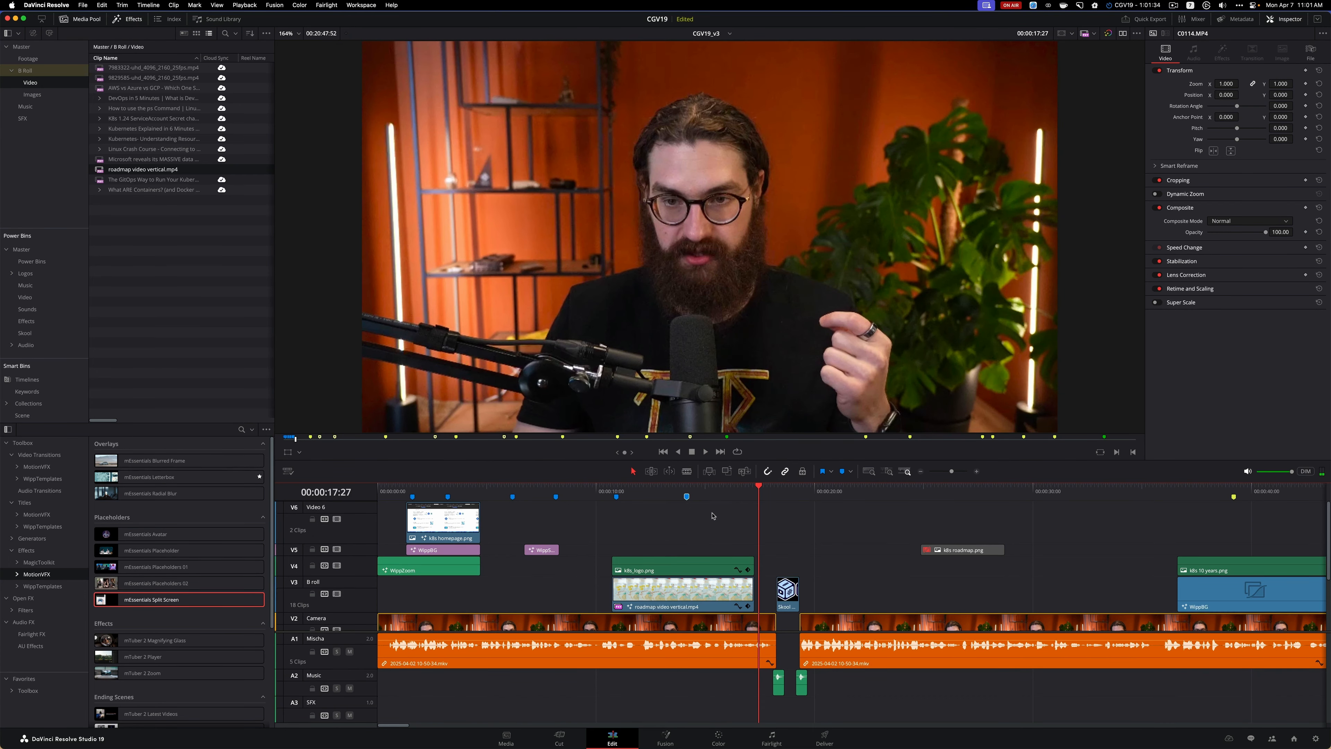
Switch to the Pexels page in Safari and search its videos for "zero to hero"
key("super+Tab")
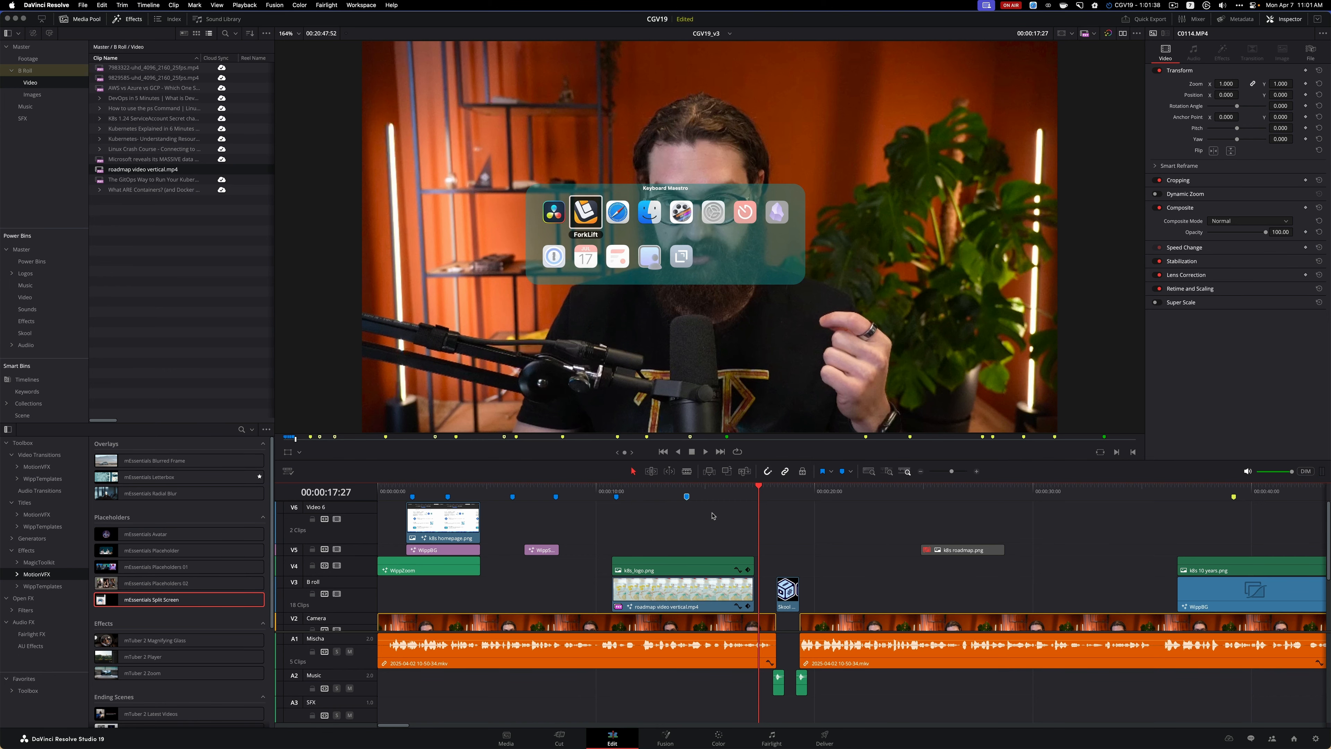
key("super+Tab")
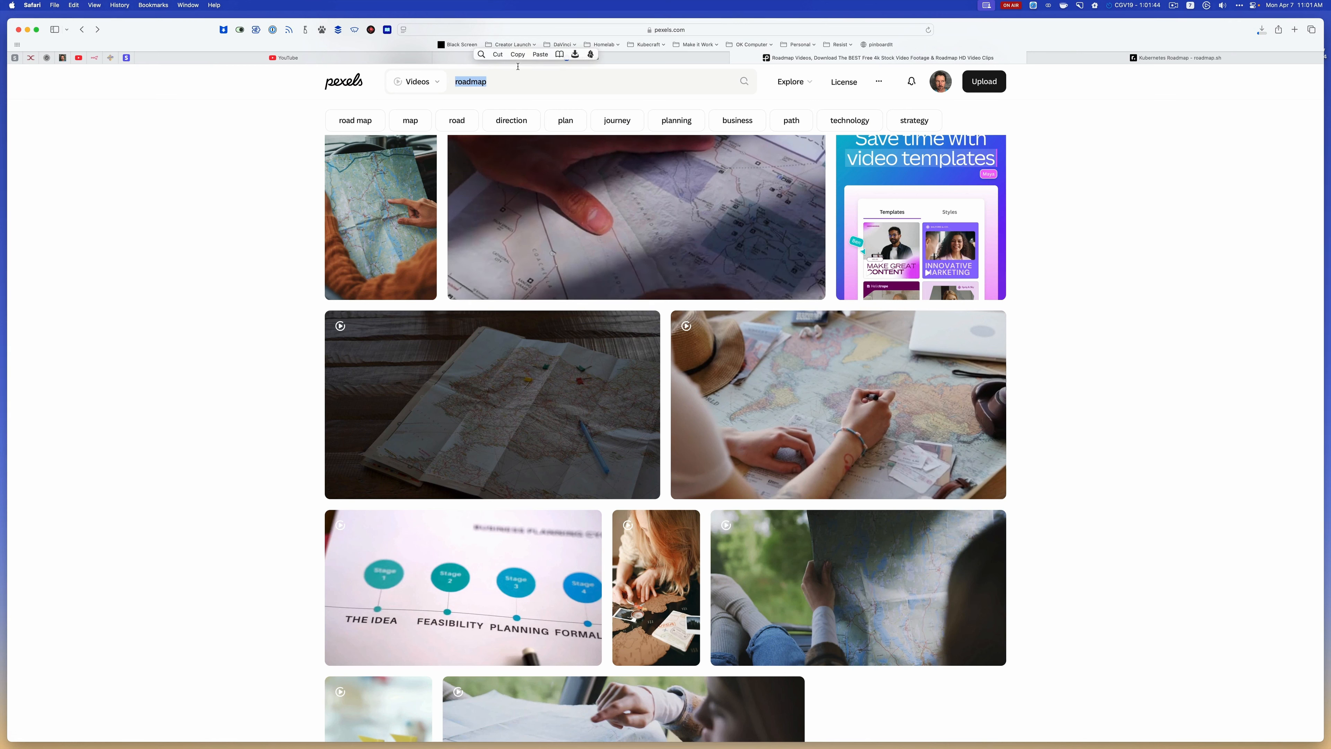
type("zero to hereo")
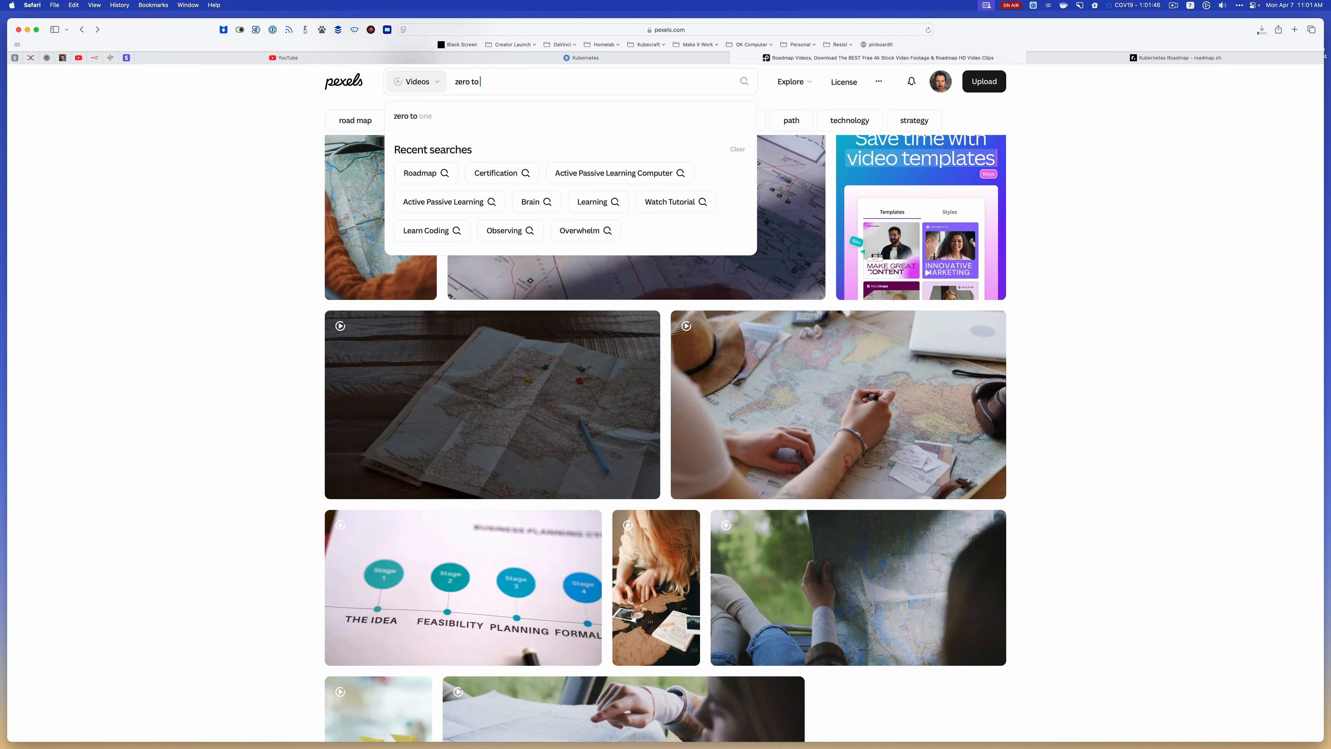
type("o")
key("Return")
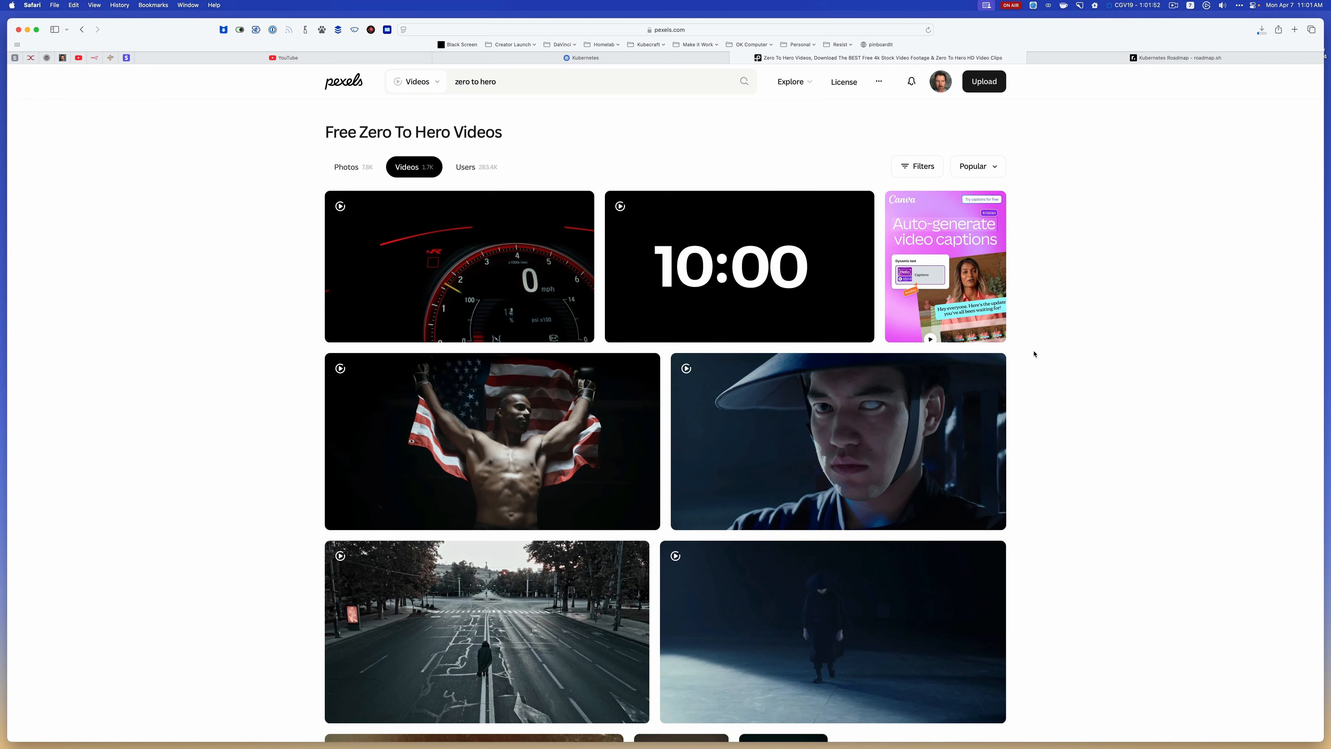
Browse the "zero to hero" video results on Pexels for footage that suits the "from zero to full engineer" line
scroll(1034, 354, "down", 1)
scroll(1034, 354, "down", 1)
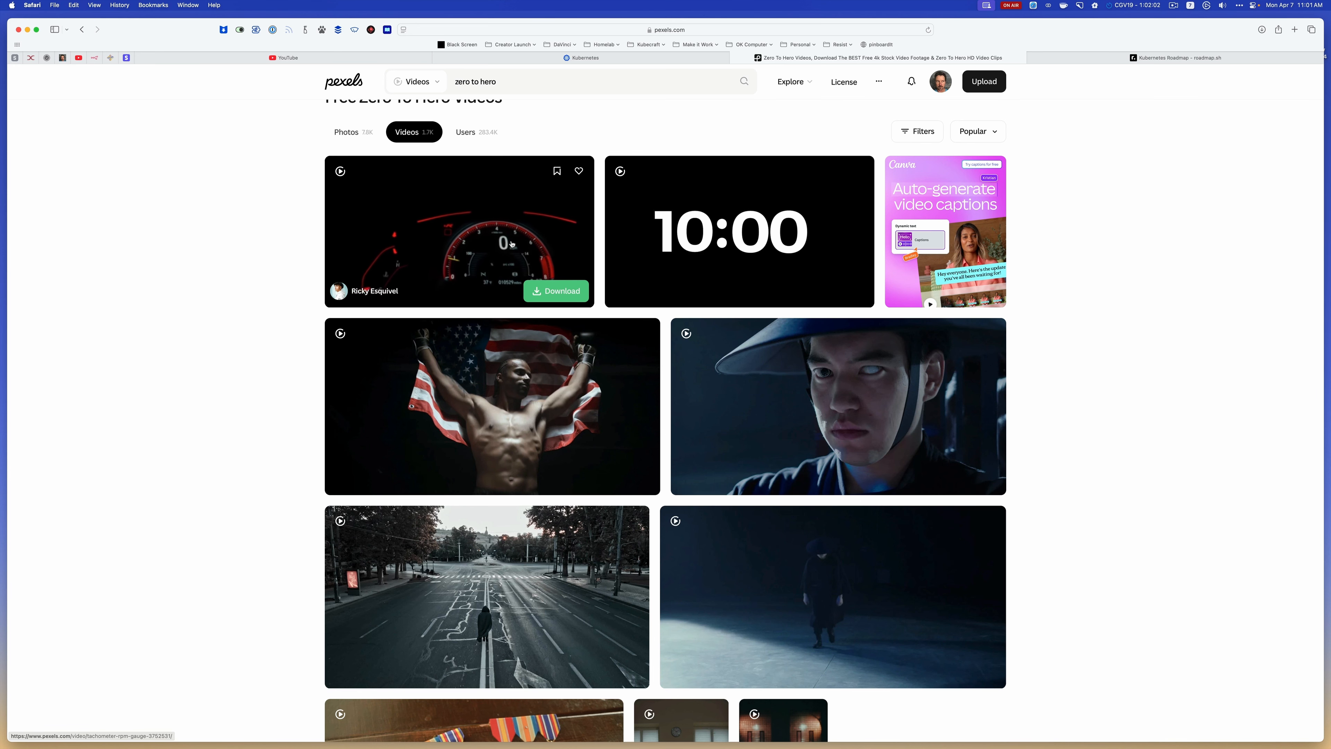
scroll(1072, 410, "down", 5)
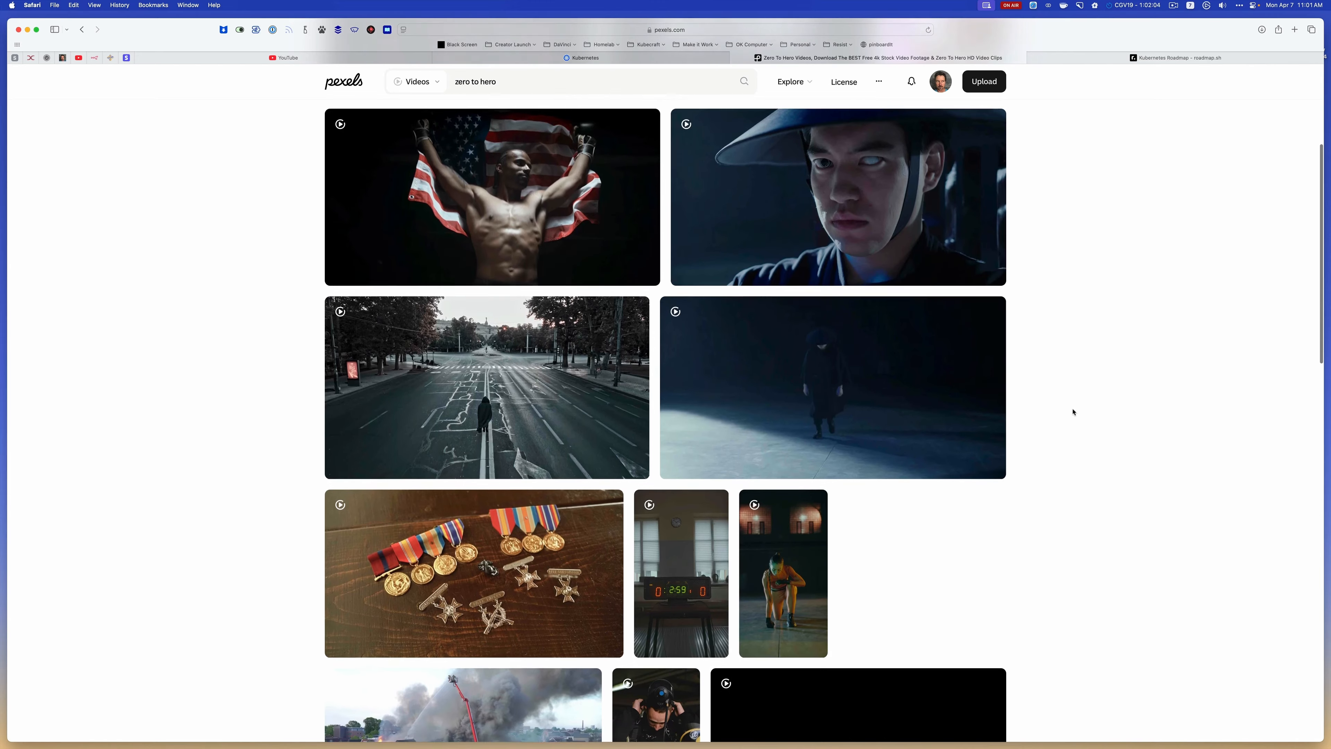
scroll(1072, 411, "down", 5)
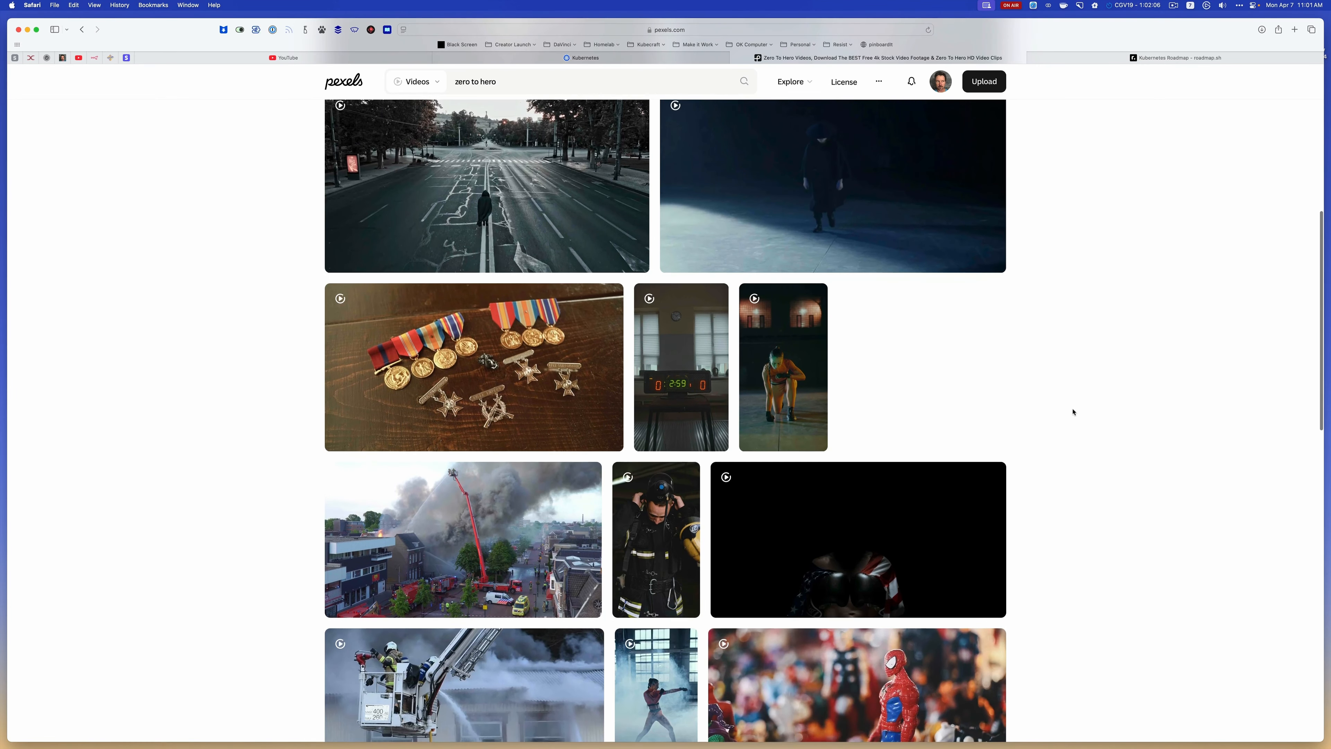
scroll(1073, 411, "down", 4)
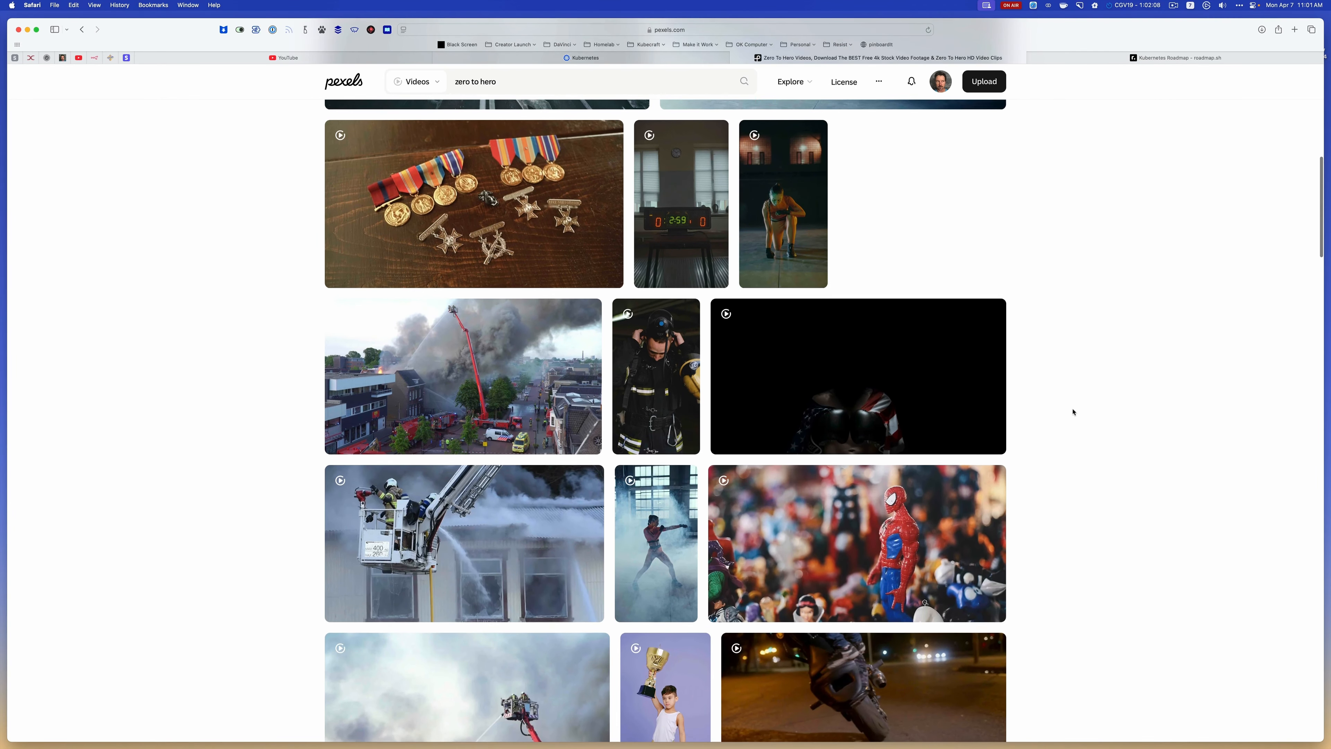
scroll(1073, 411, "down", 5)
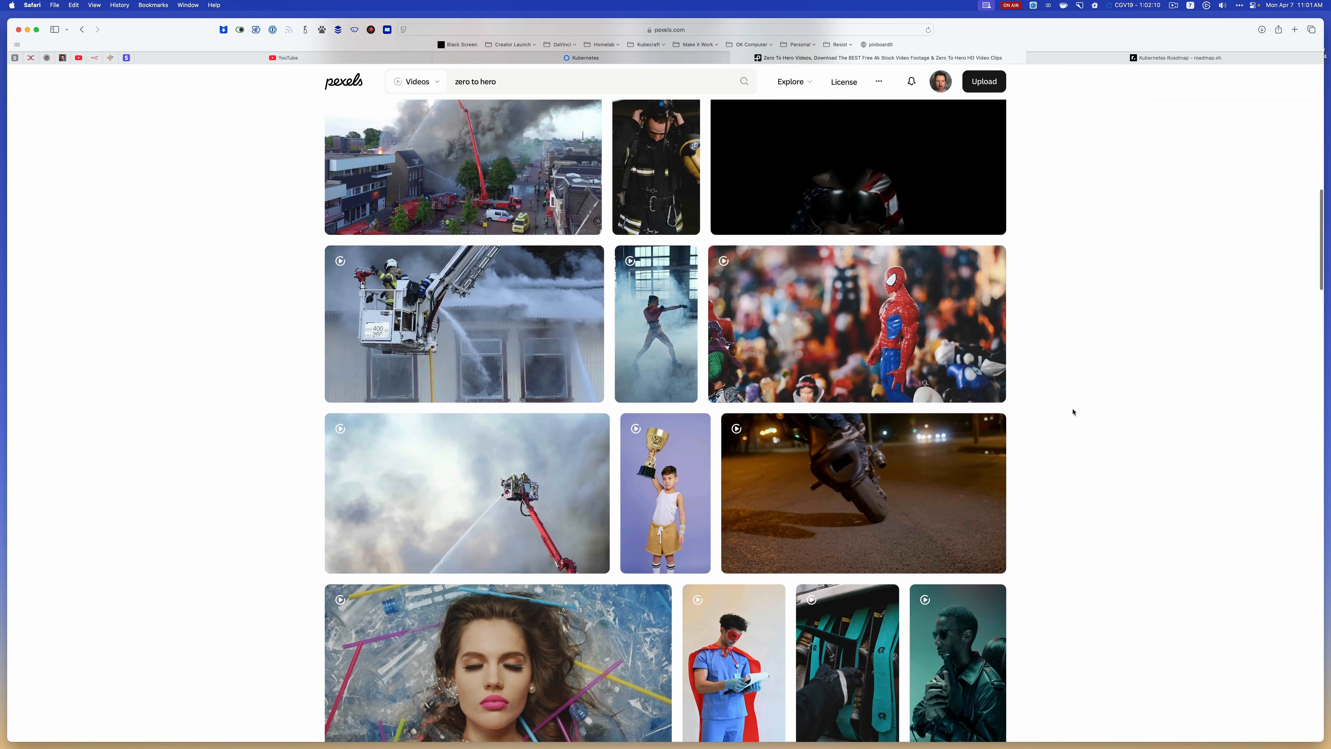
scroll(943, 461, "down", 1)
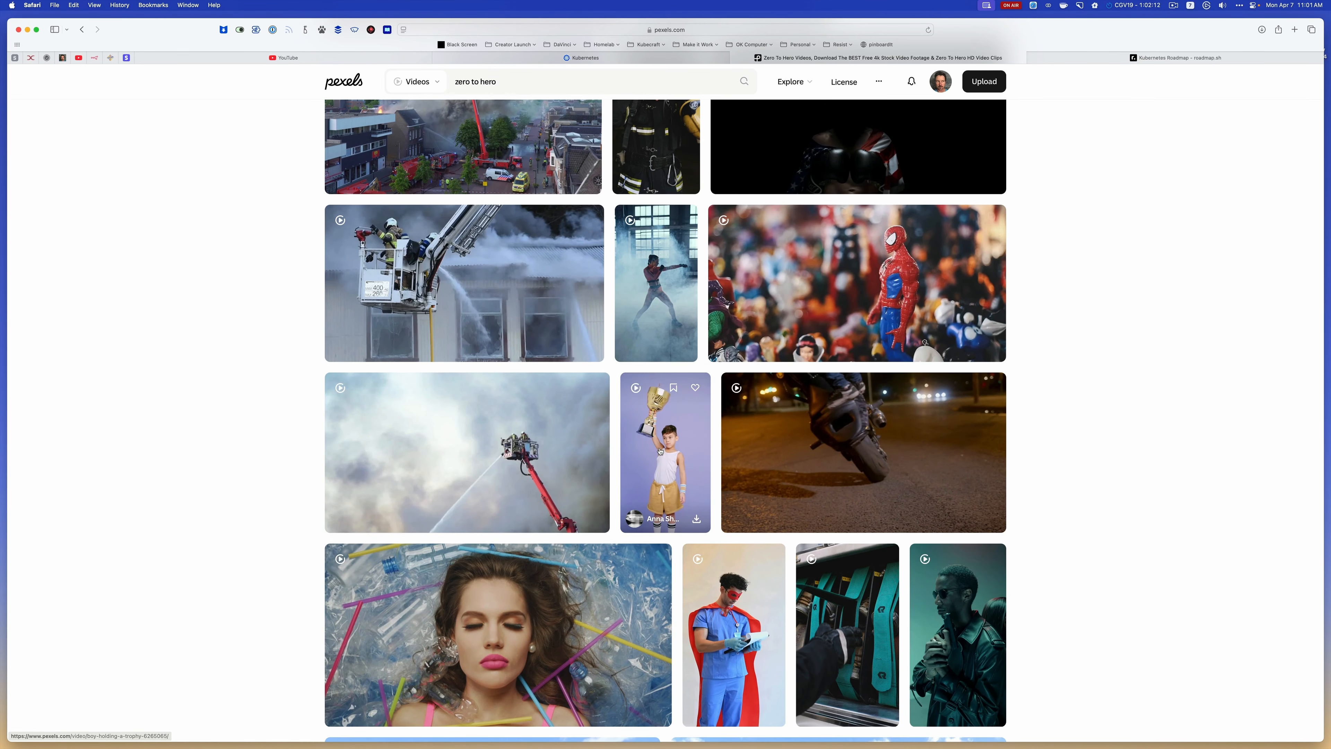
scroll(1081, 511, "down", 10)
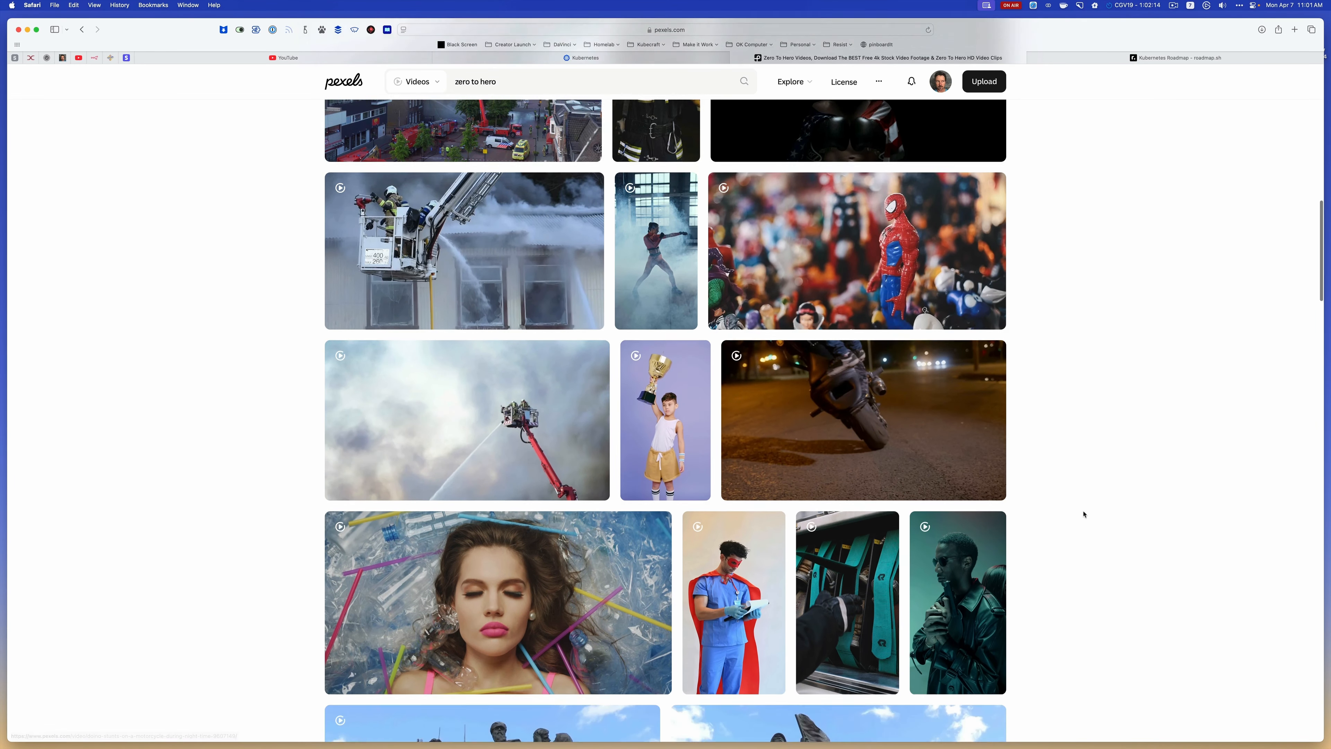
scroll(1084, 514, "down", 2)
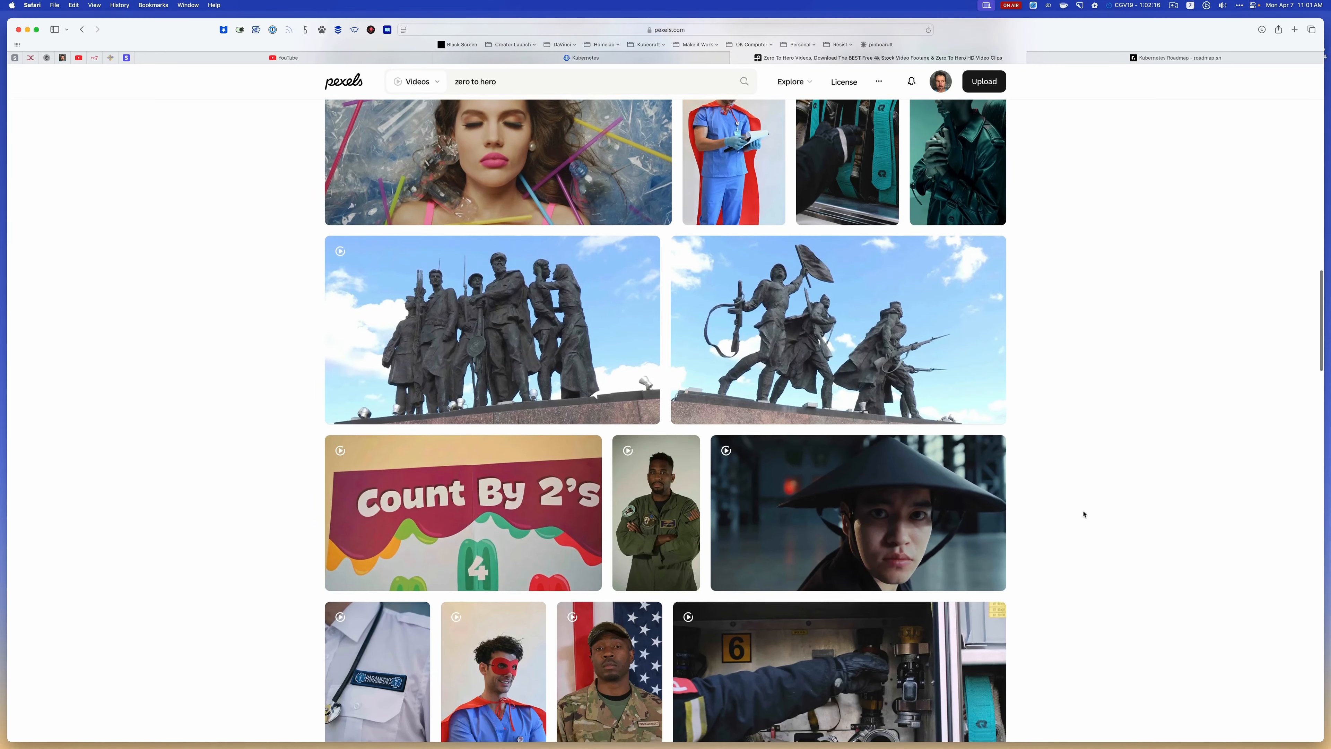
scroll(1083, 514, "down", 3)
scroll(1083, 513, "down", 6)
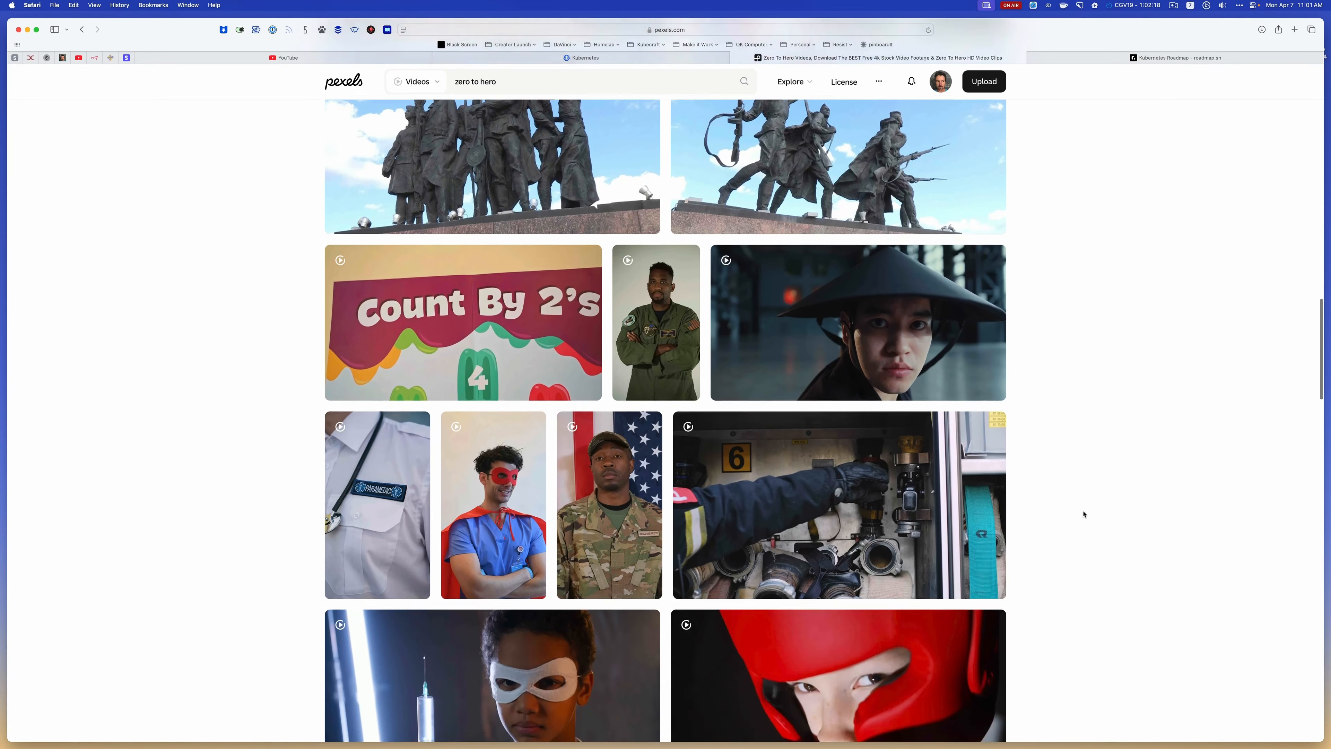
scroll(1083, 513, "down", 8)
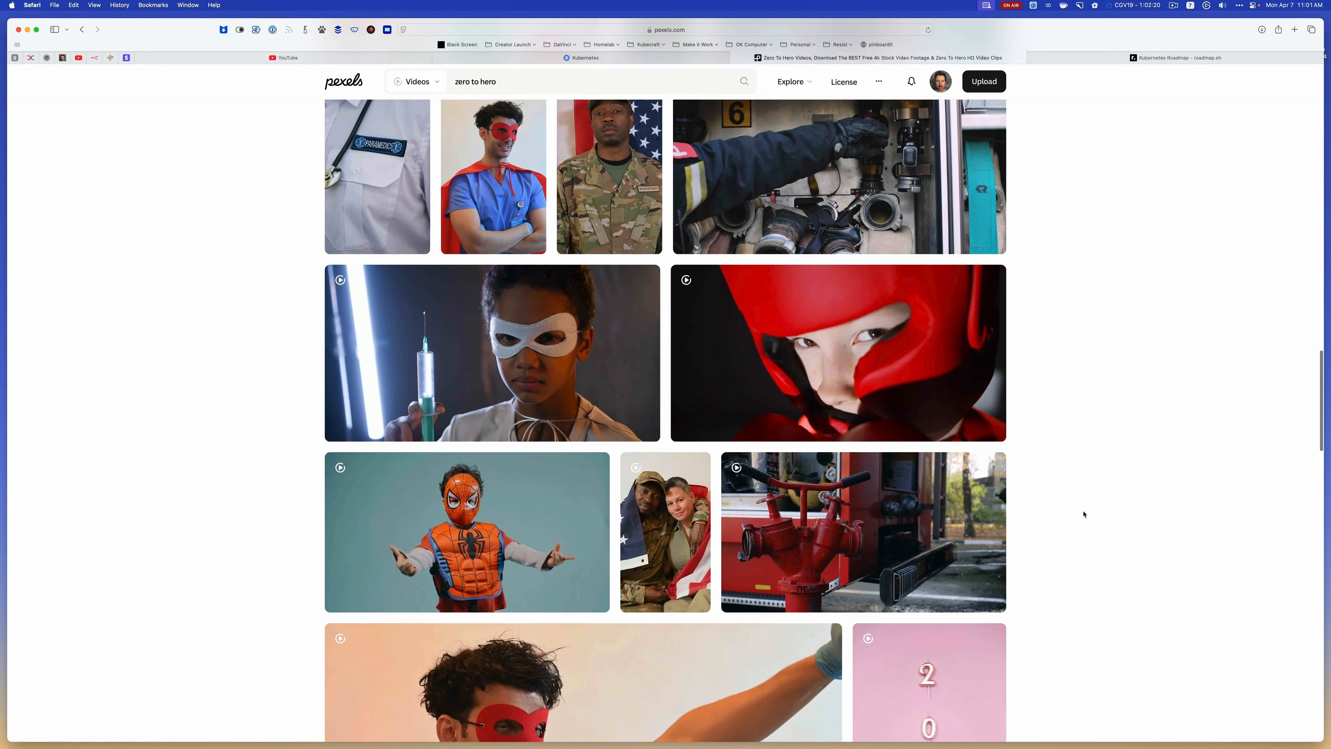
scroll(1084, 514, "down", 7)
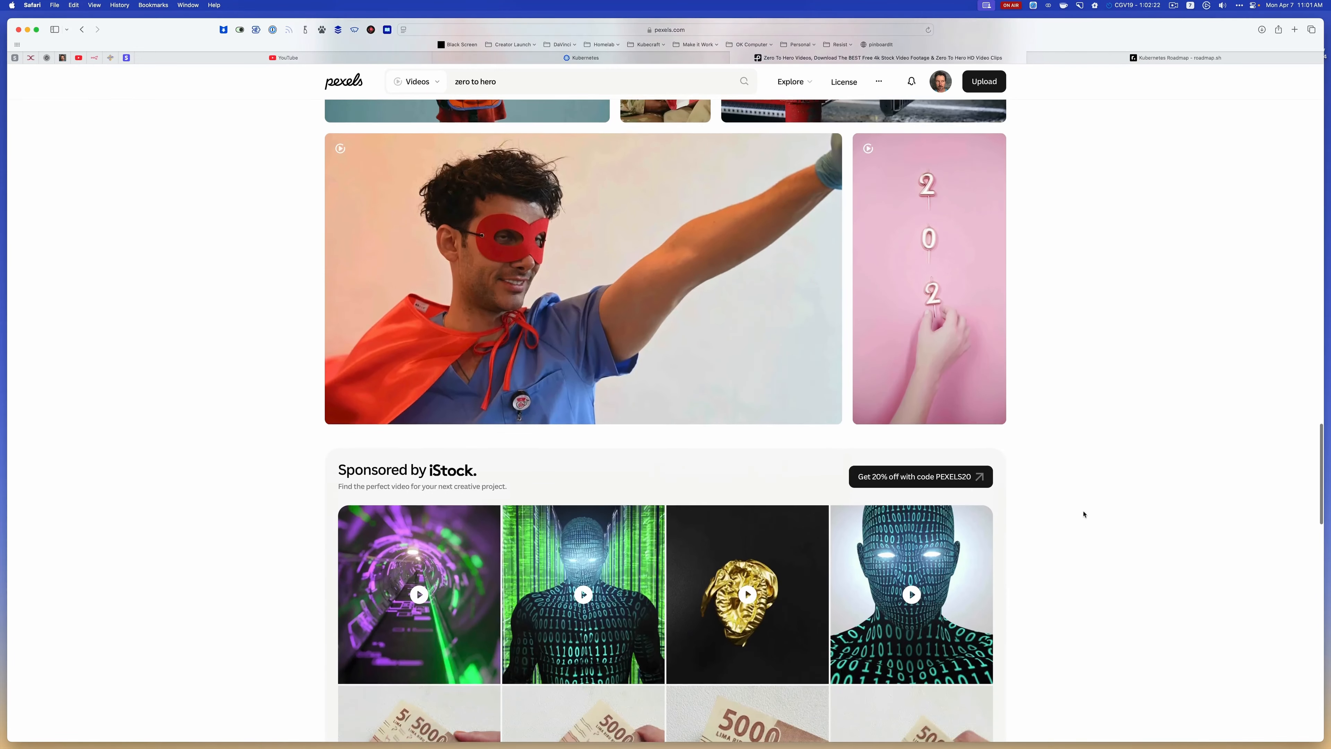
scroll(1082, 513, "down", 4)
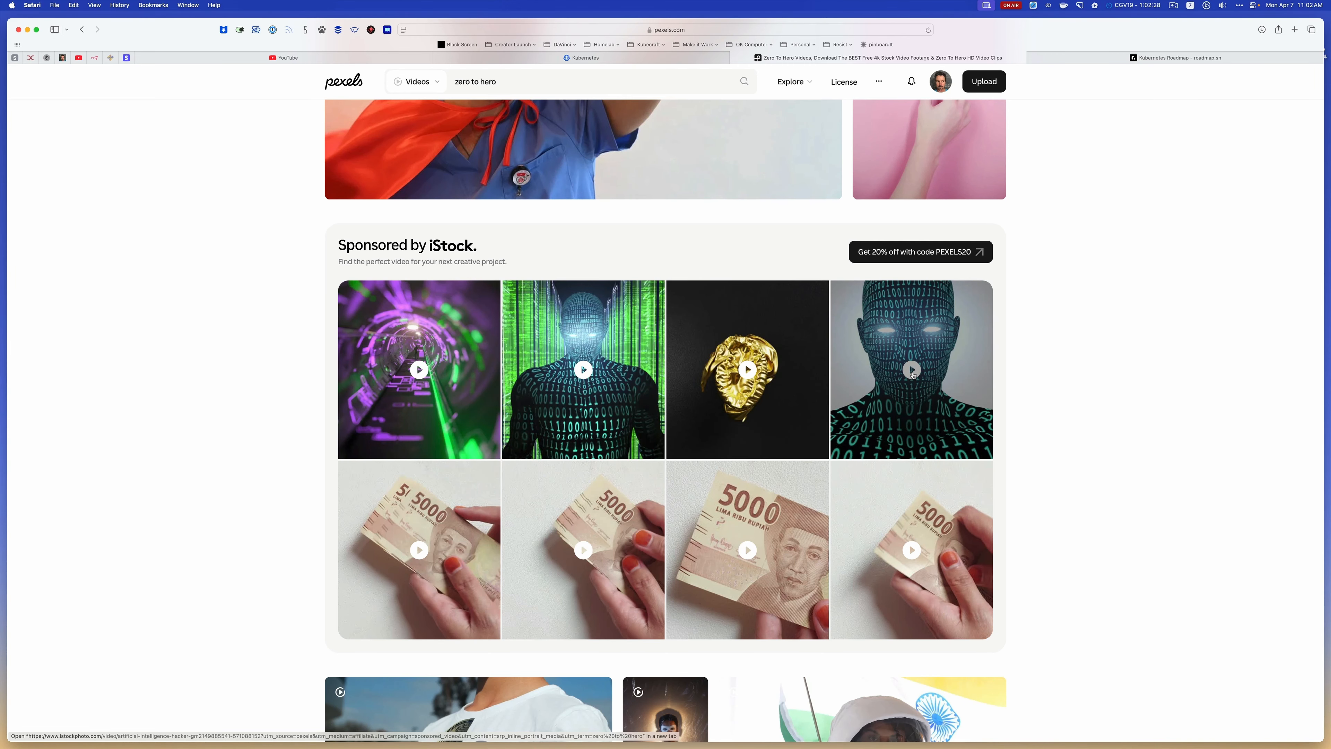
scroll(1037, 387, "down", 2)
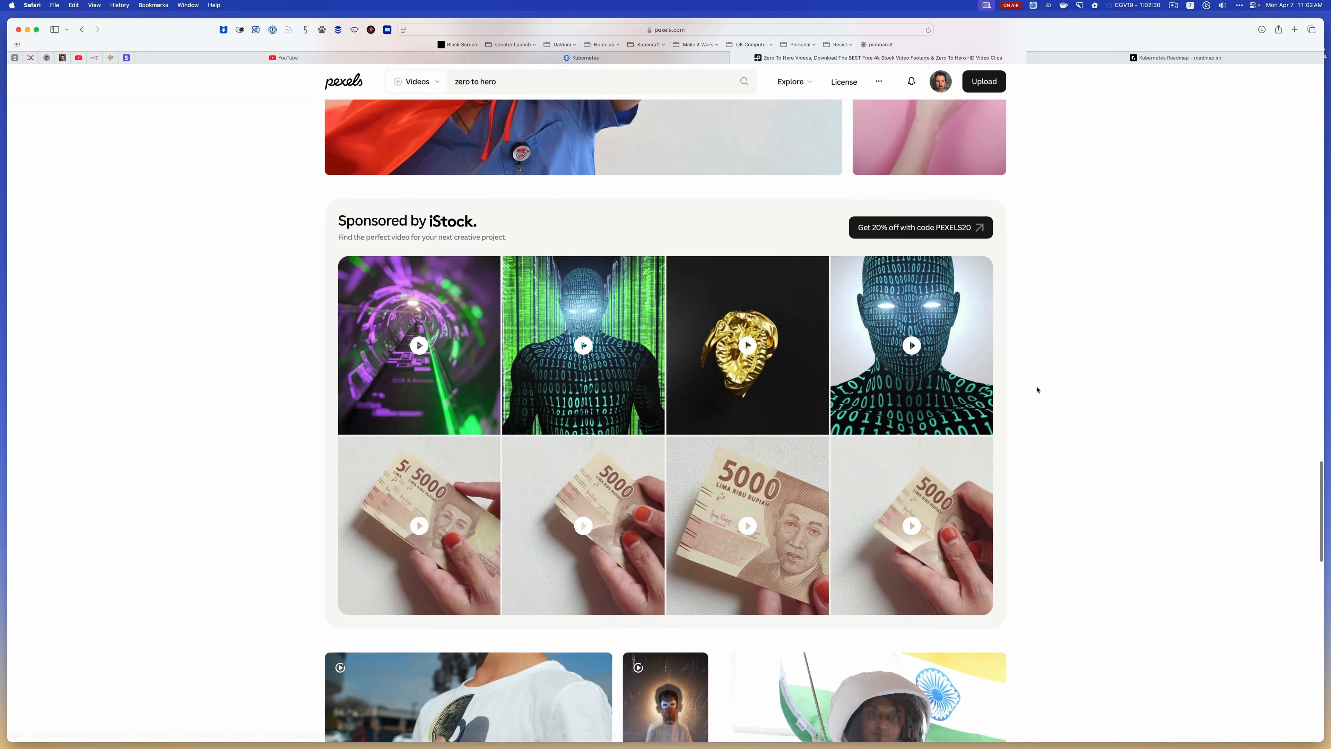
scroll(1034, 388, "down", 8)
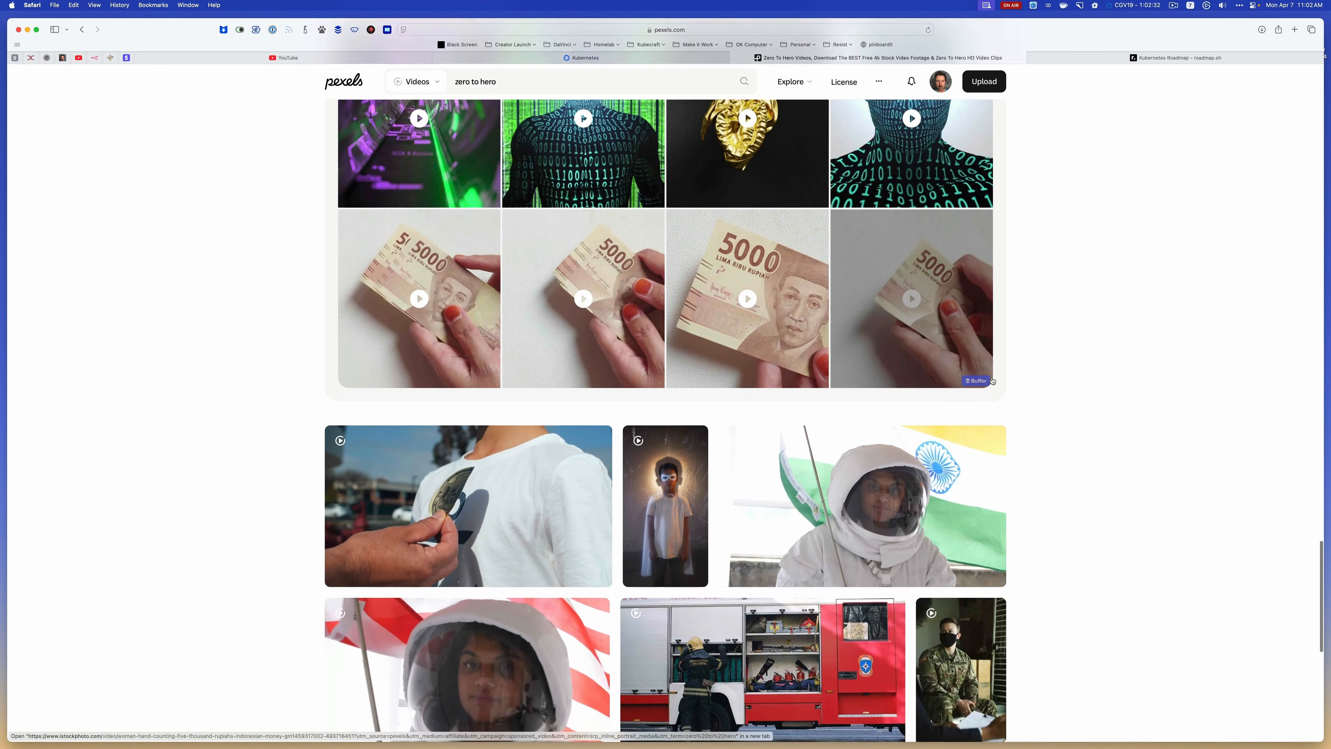
scroll(1017, 380, "down", 10)
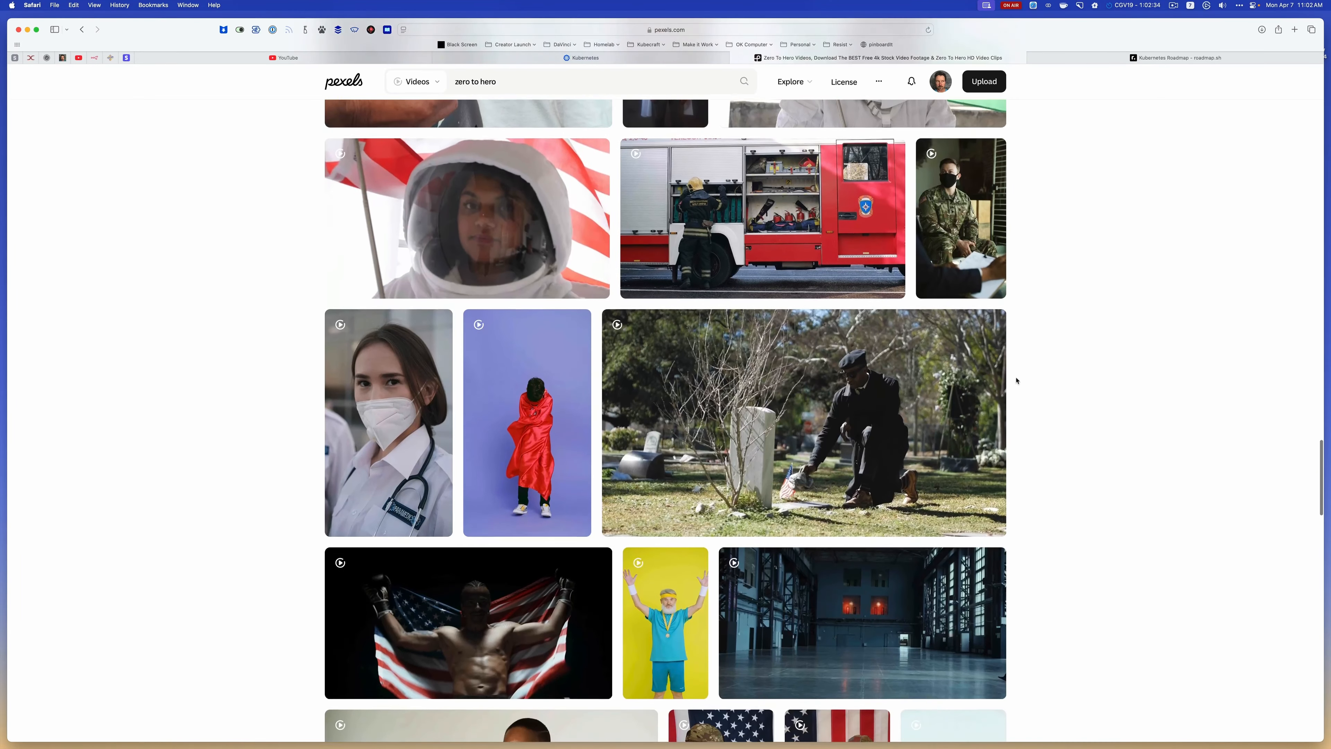
scroll(1027, 382, "down", 6)
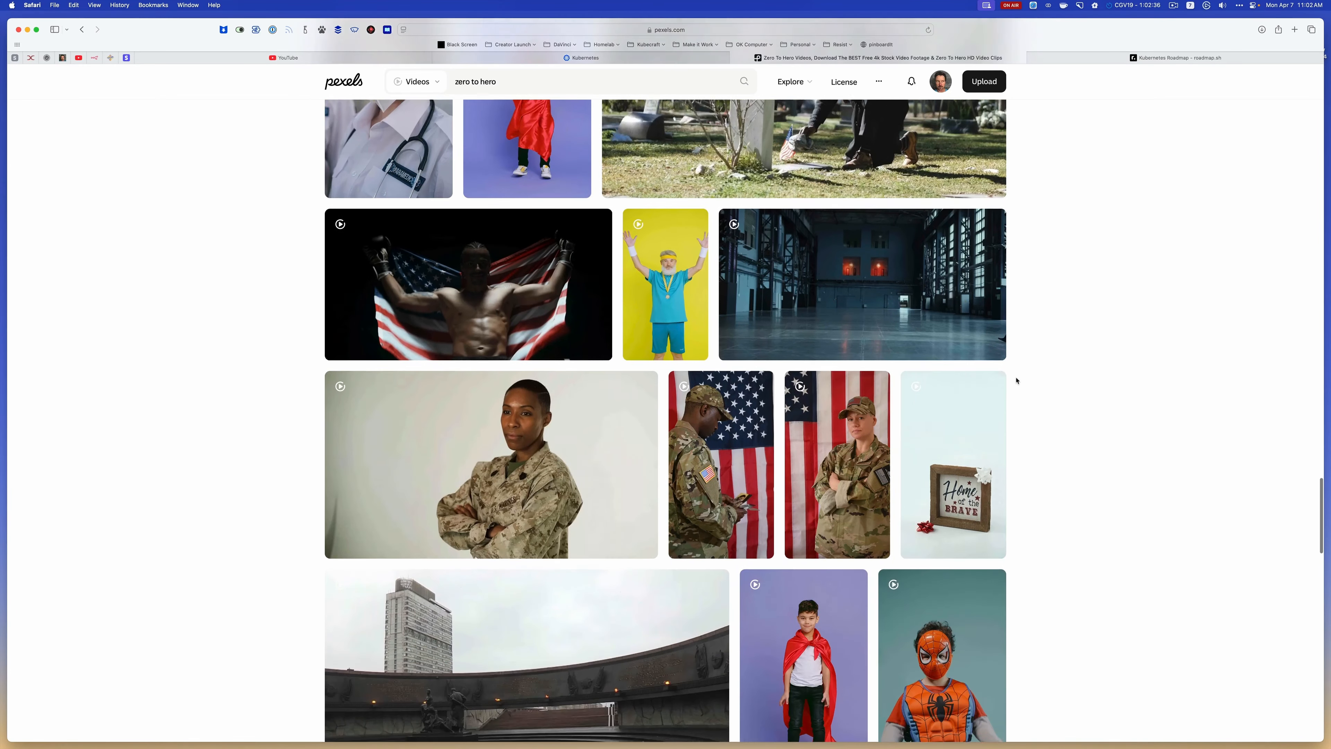
scroll(1037, 383, "down", 10)
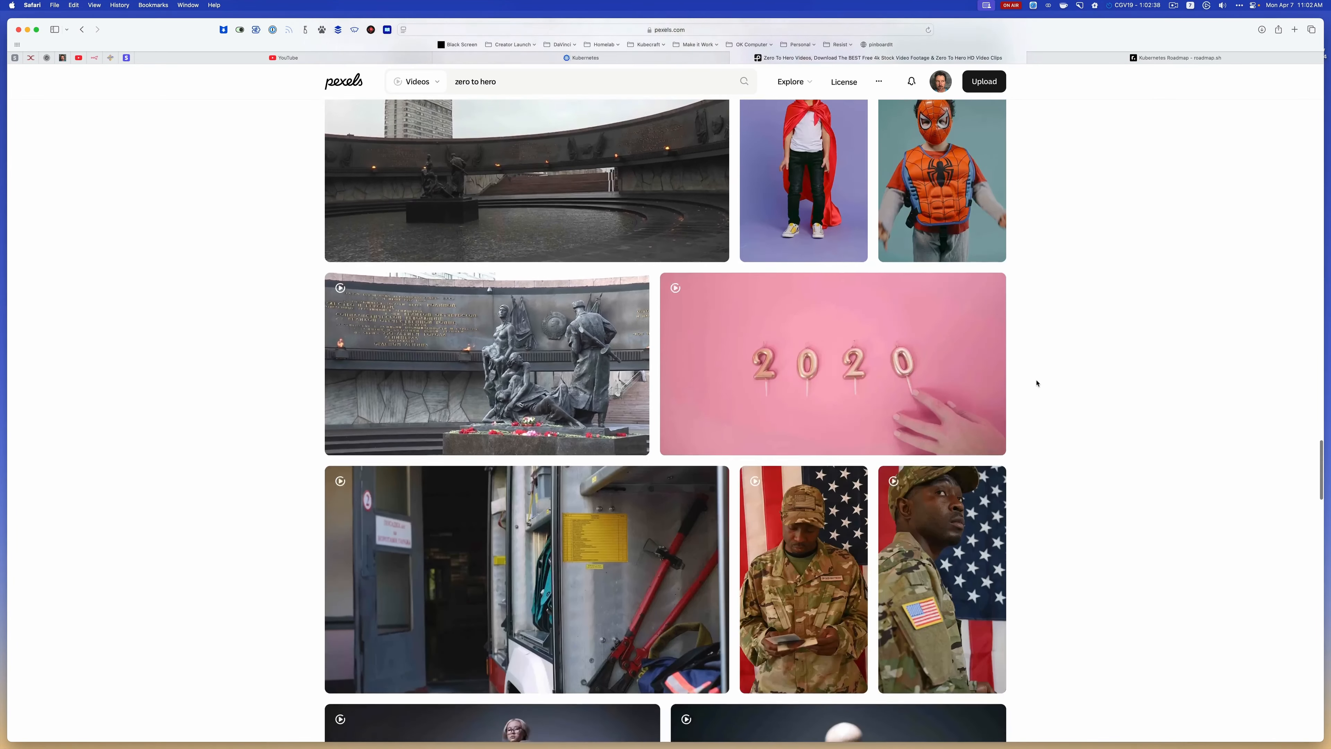
scroll(1036, 384, "down", 14)
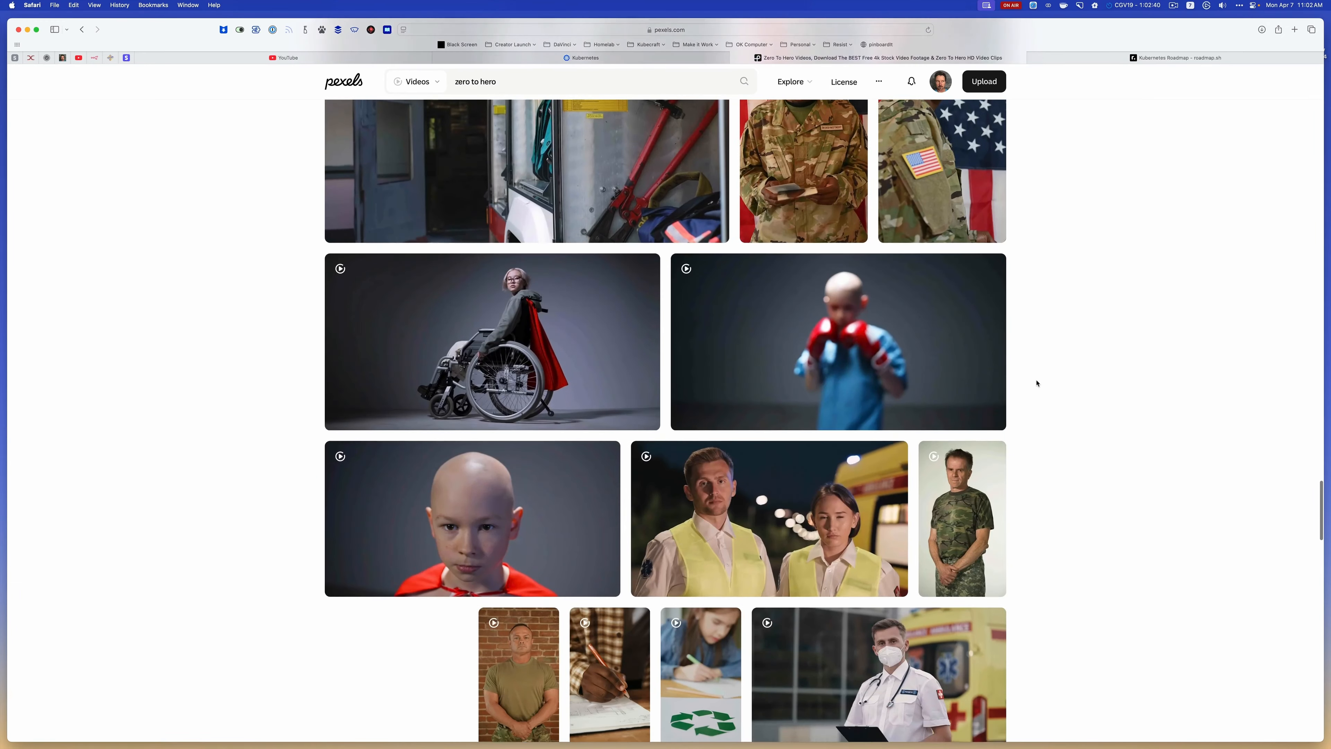
scroll(1037, 384, "down", 12)
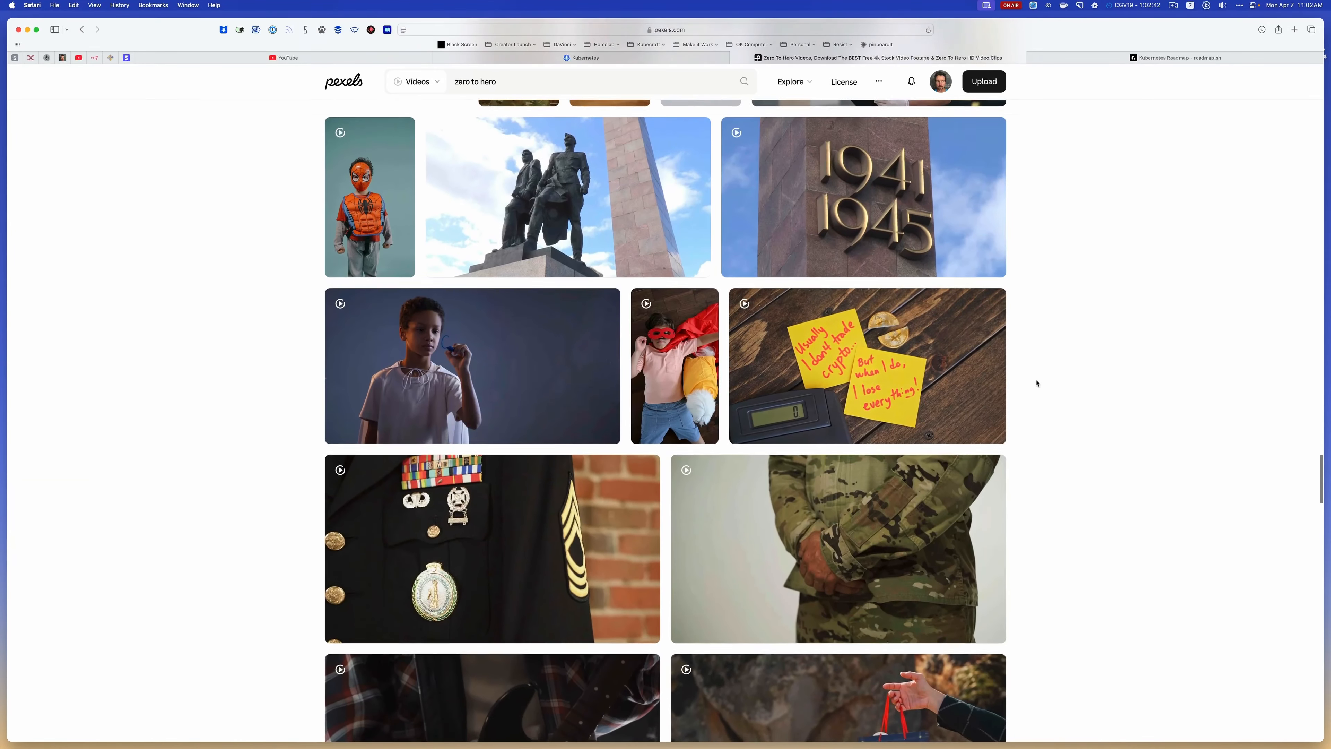
scroll(1036, 384, "down", 20)
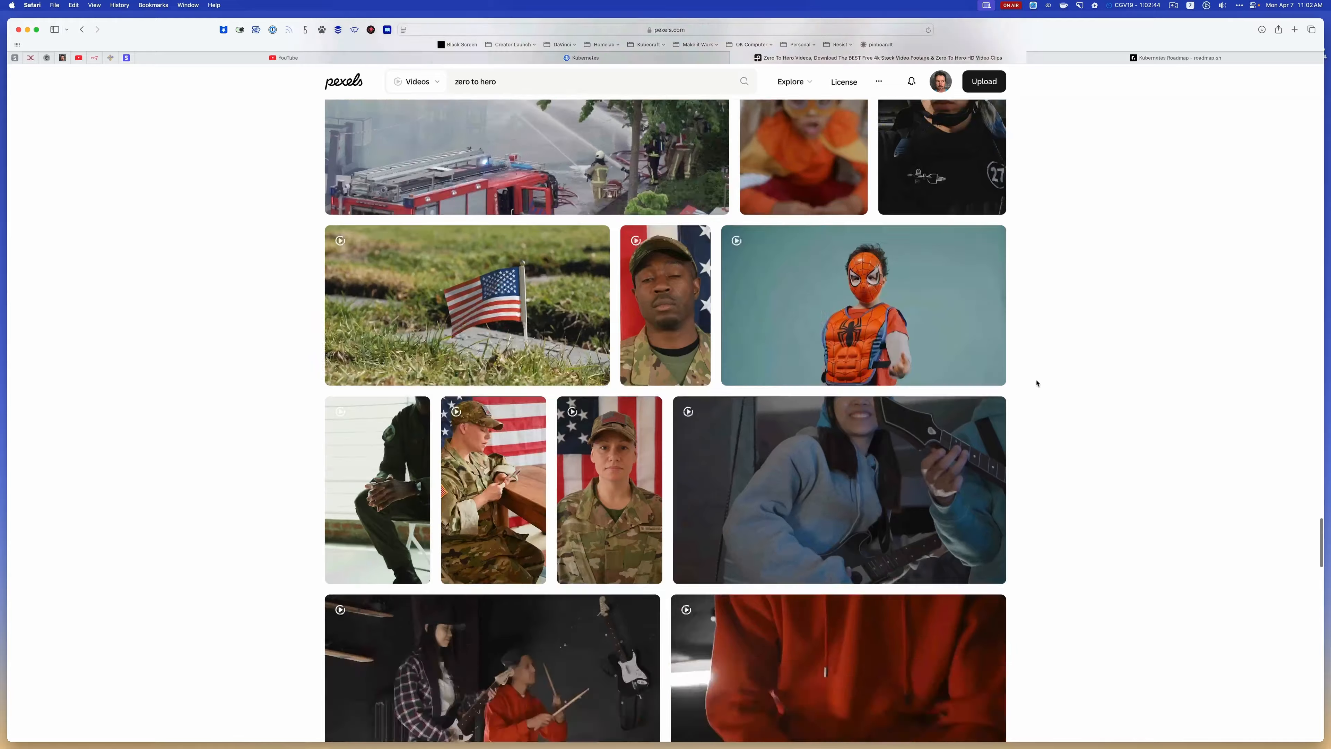
scroll(1036, 383, "down", 17)
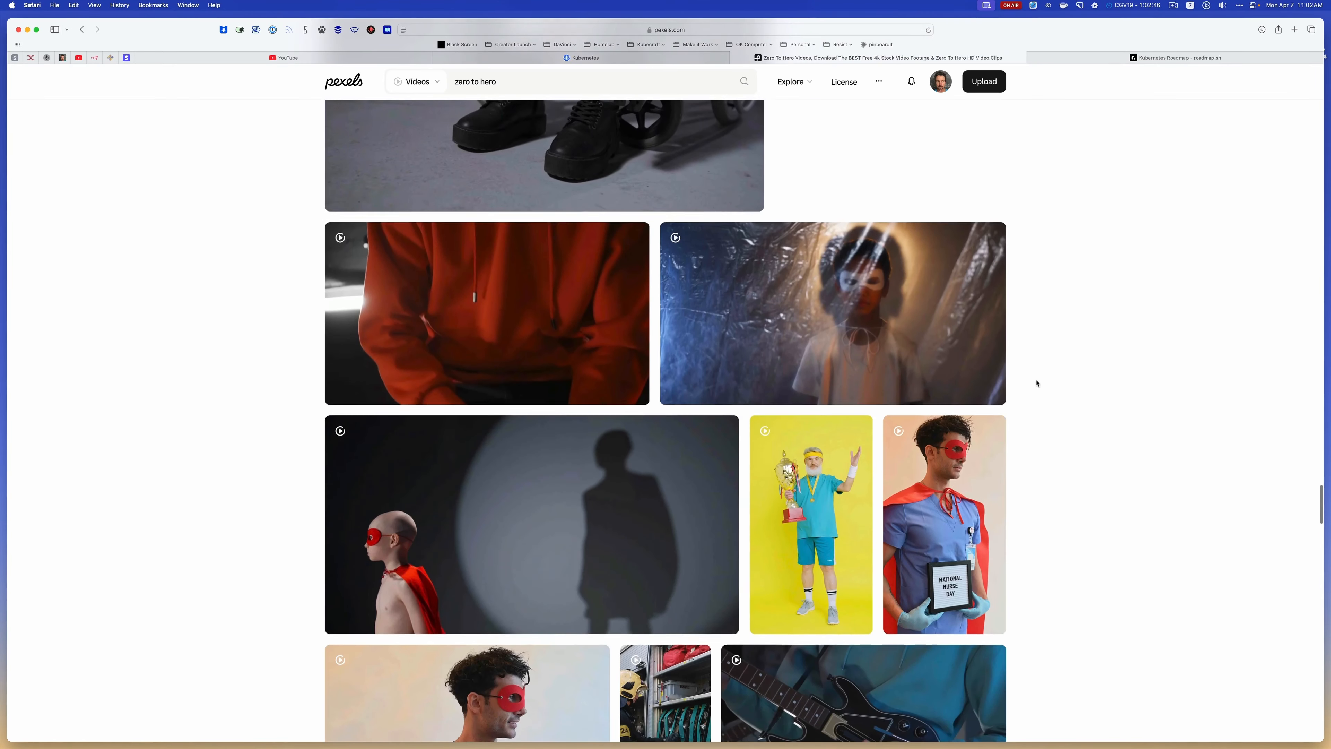
Download the speedometer dashboard video from the first search result and resume the interrupted download of the 25 fps stock clip
scroll(1036, 383, "up", 20)
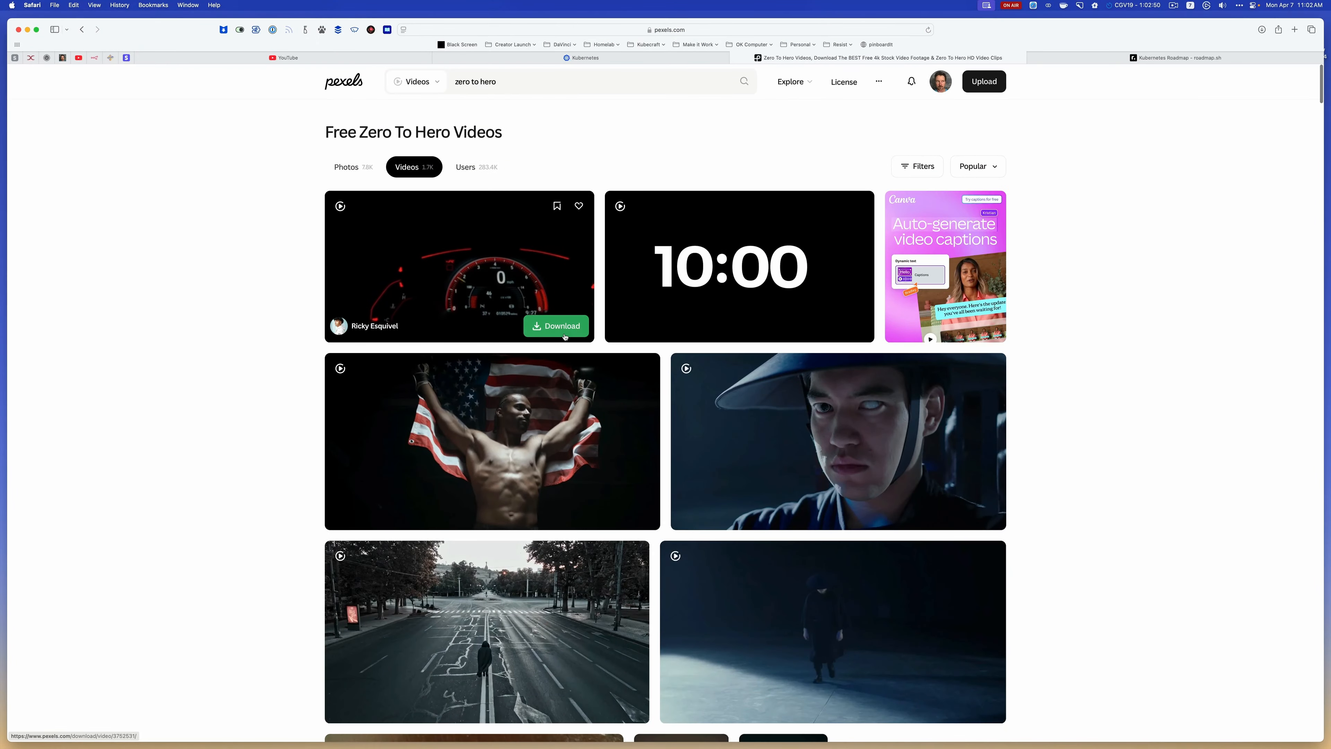
left_click(565, 336)
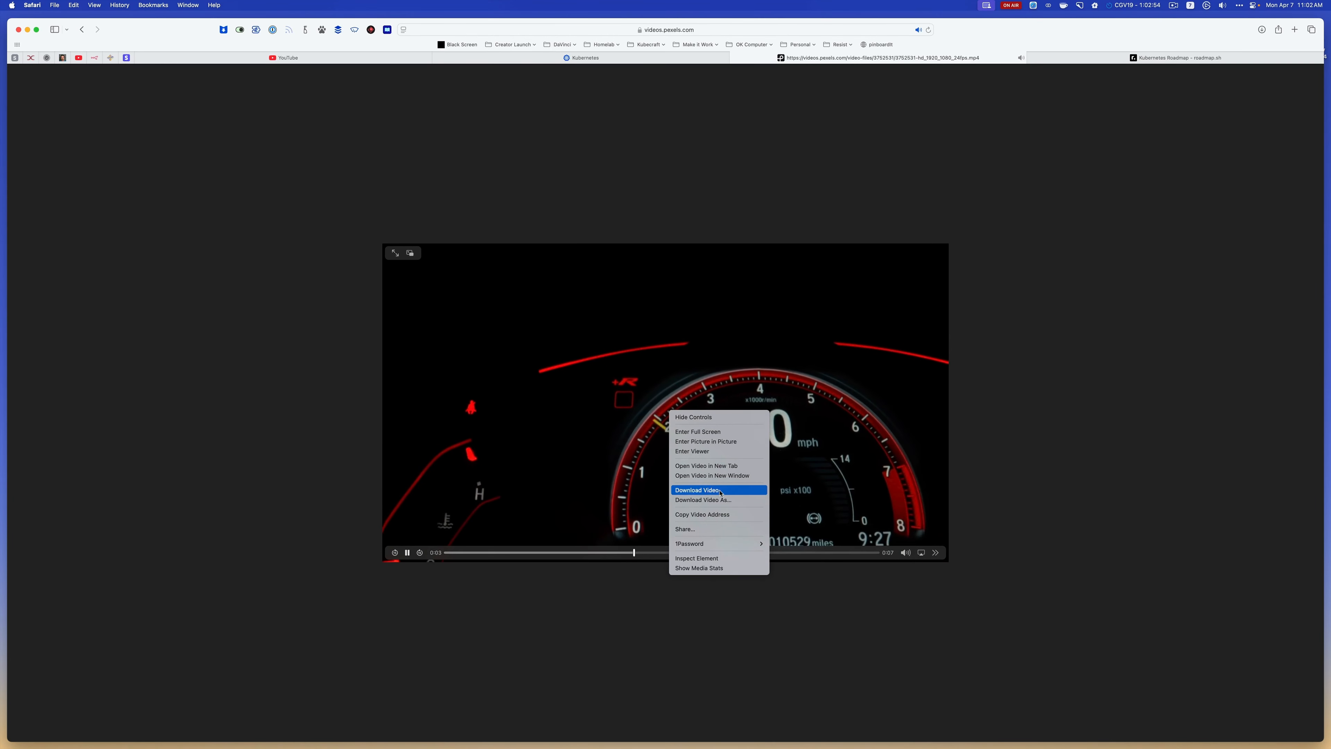
left_click(720, 490)
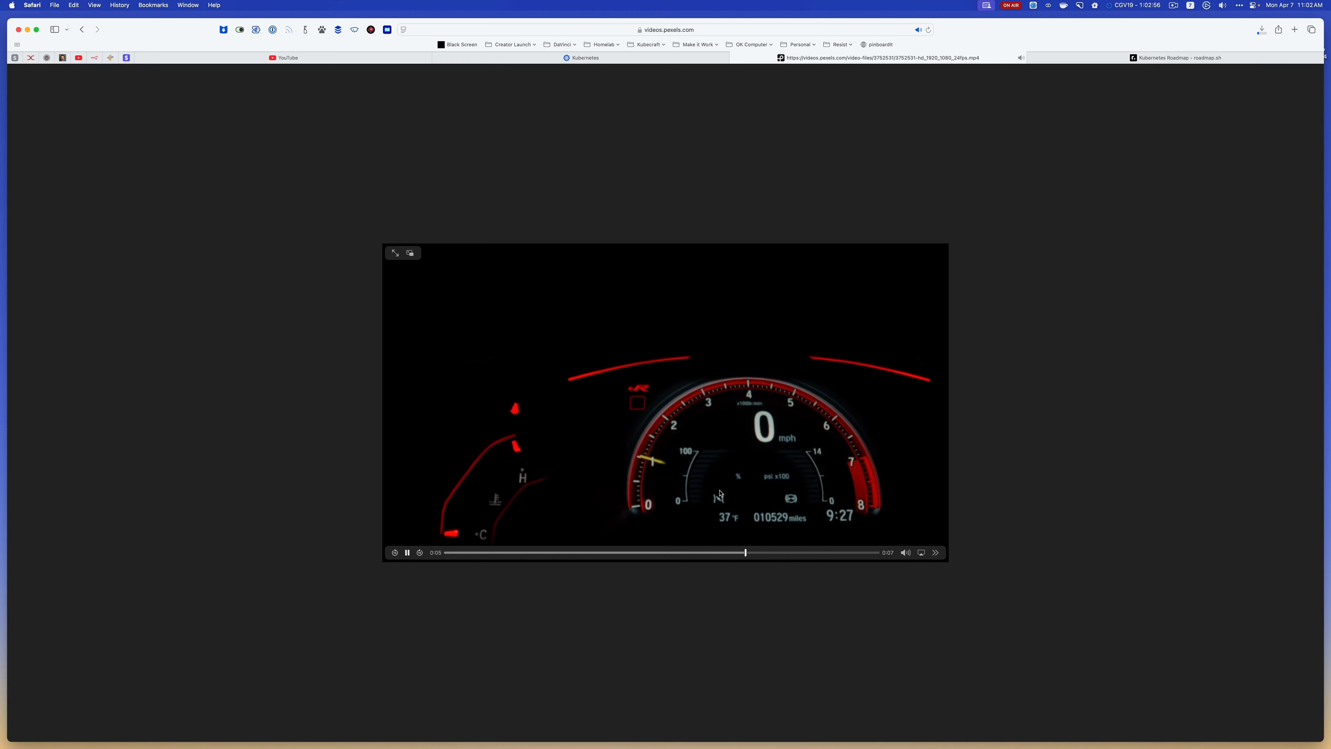
key("super+Tab")
key("super+shift+Tab")
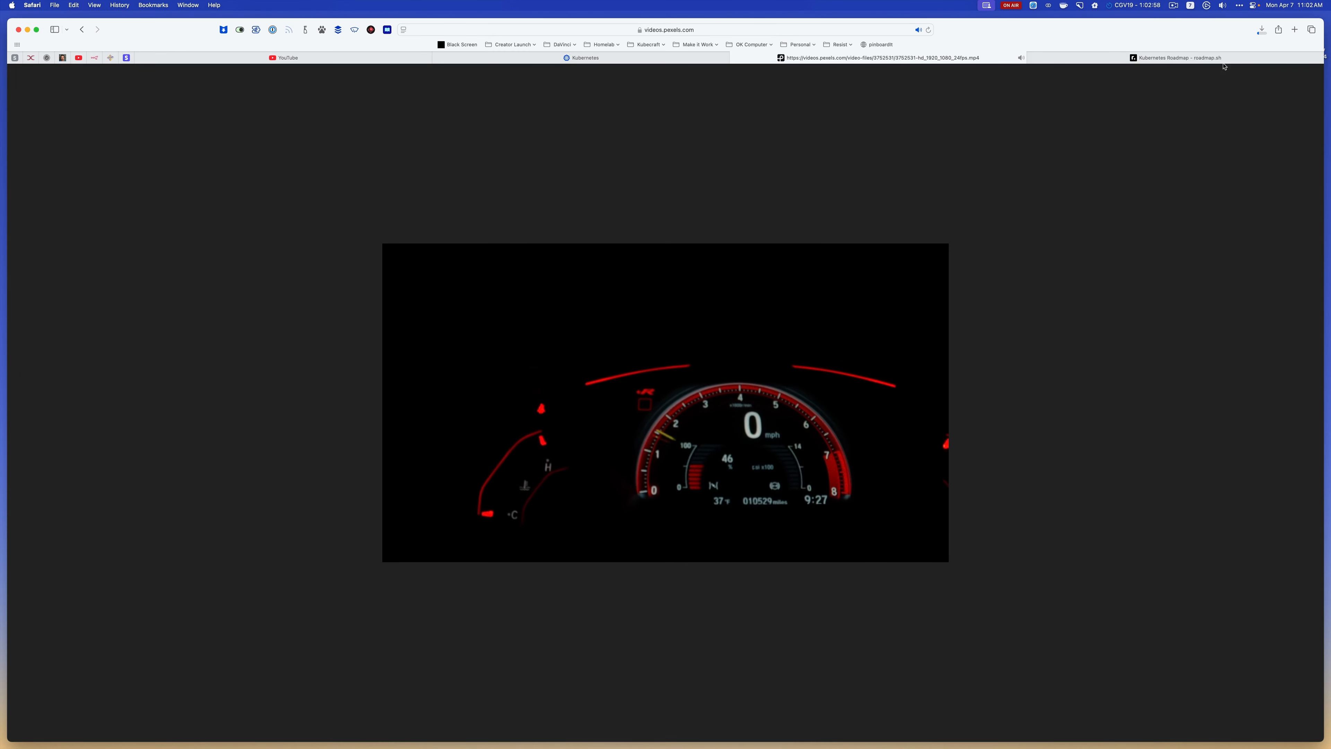
left_click(1261, 32)
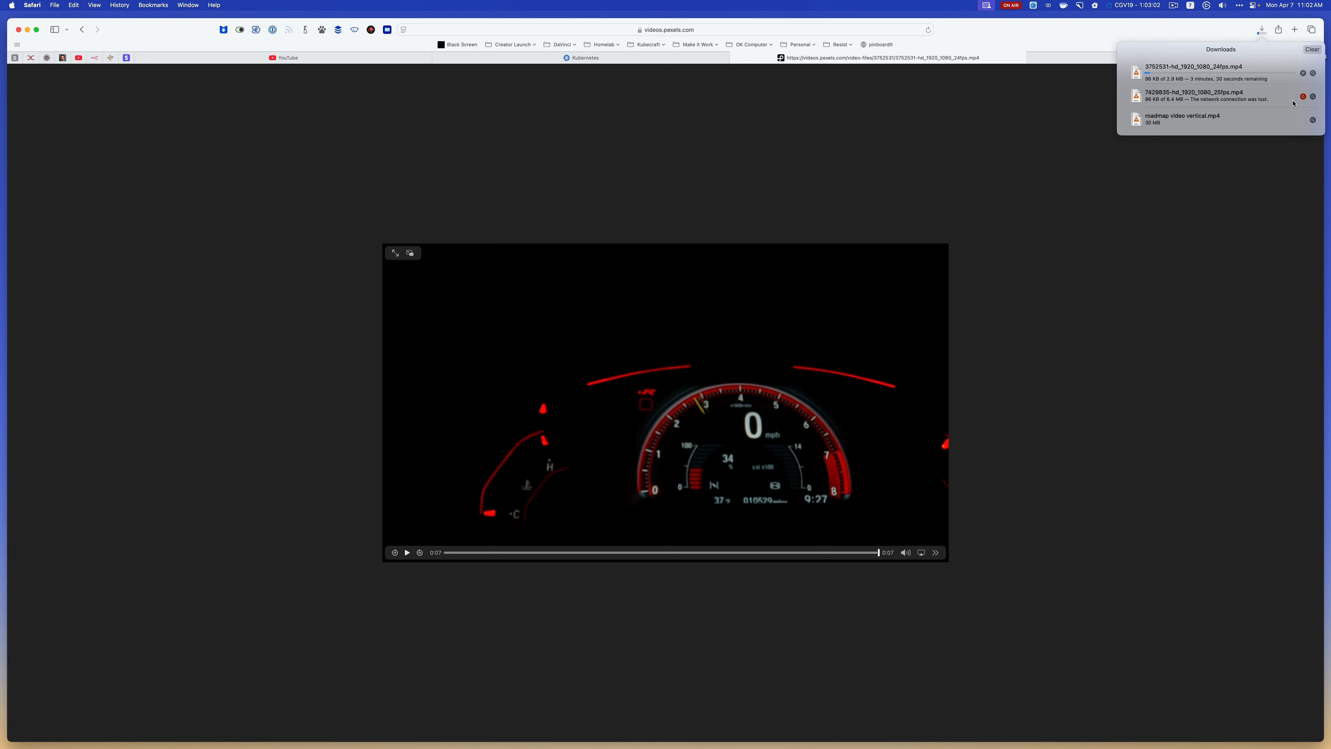
left_click(1304, 96)
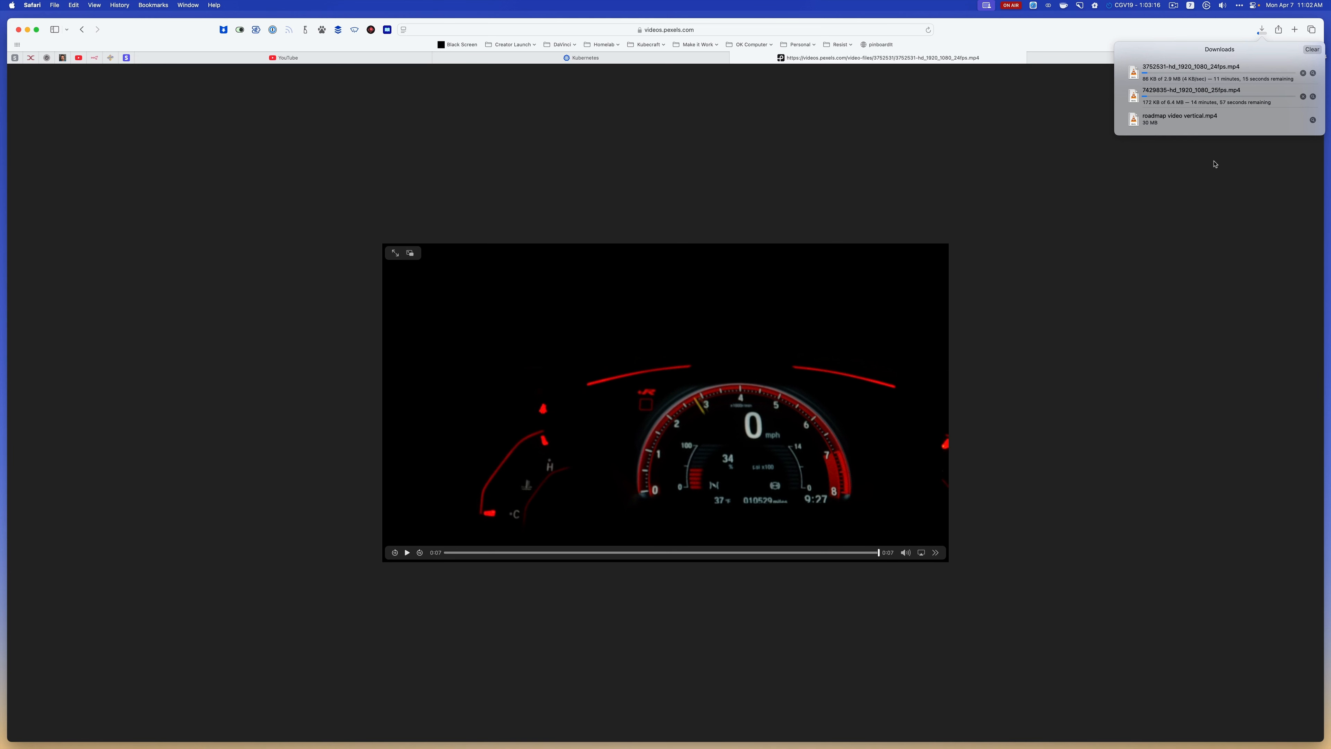
Switch to DaVinci Resolve and play the CGV19_v3 timeline from its start through the first 20 seconds to review the edited intro
key("super+Tab")
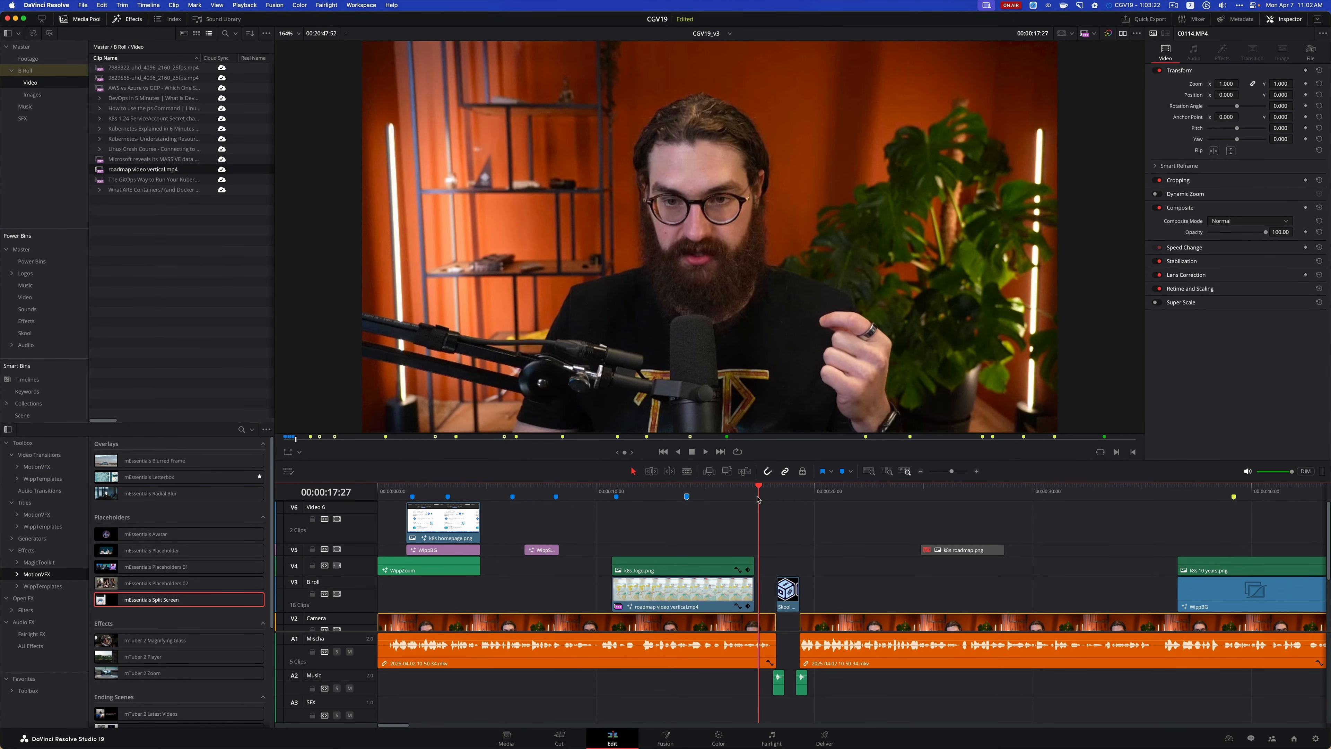
left_click_drag(758, 486, 376, 491)
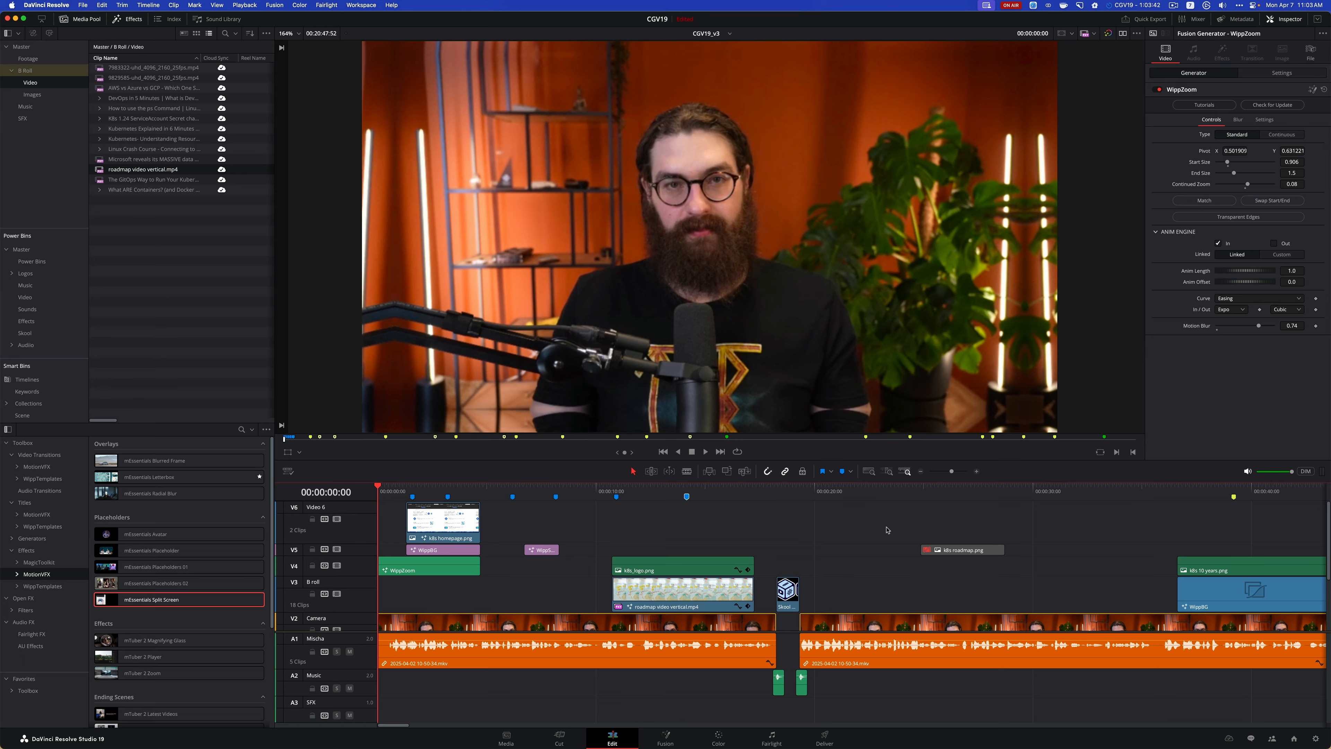
key("space")
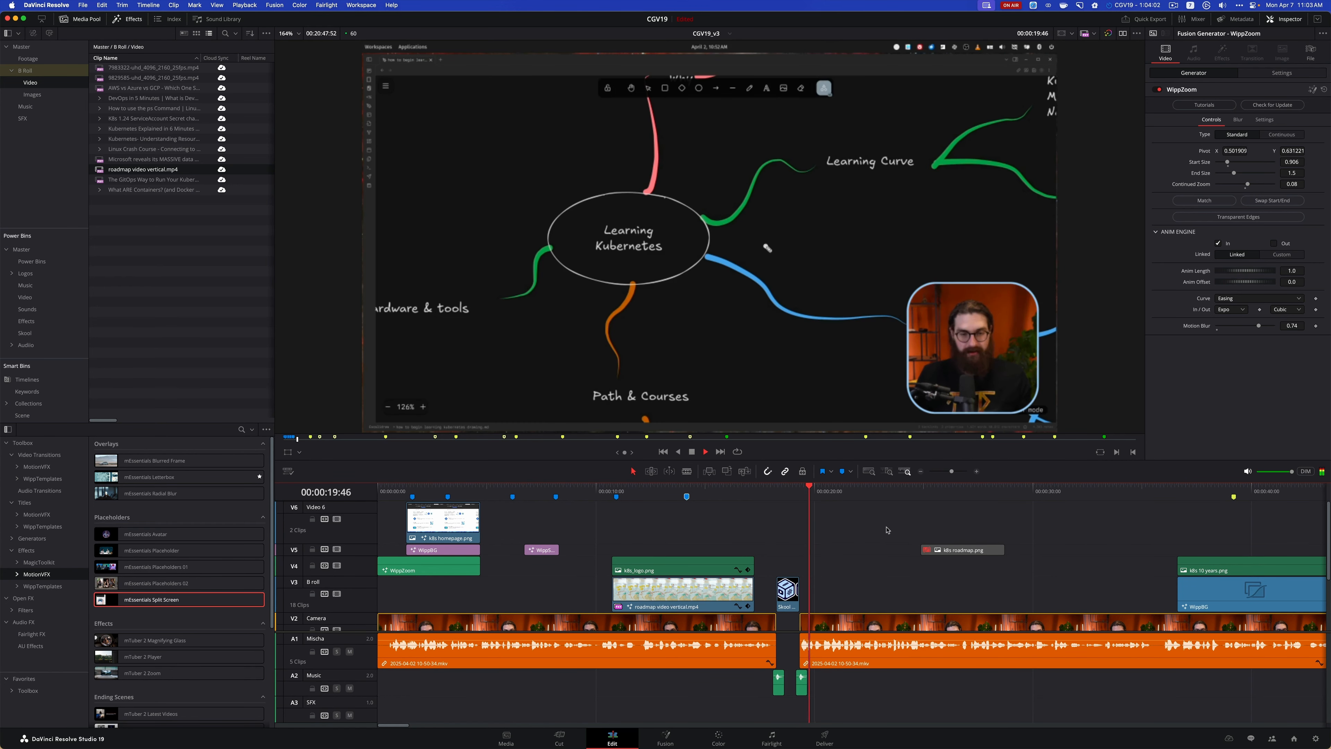
key("space")
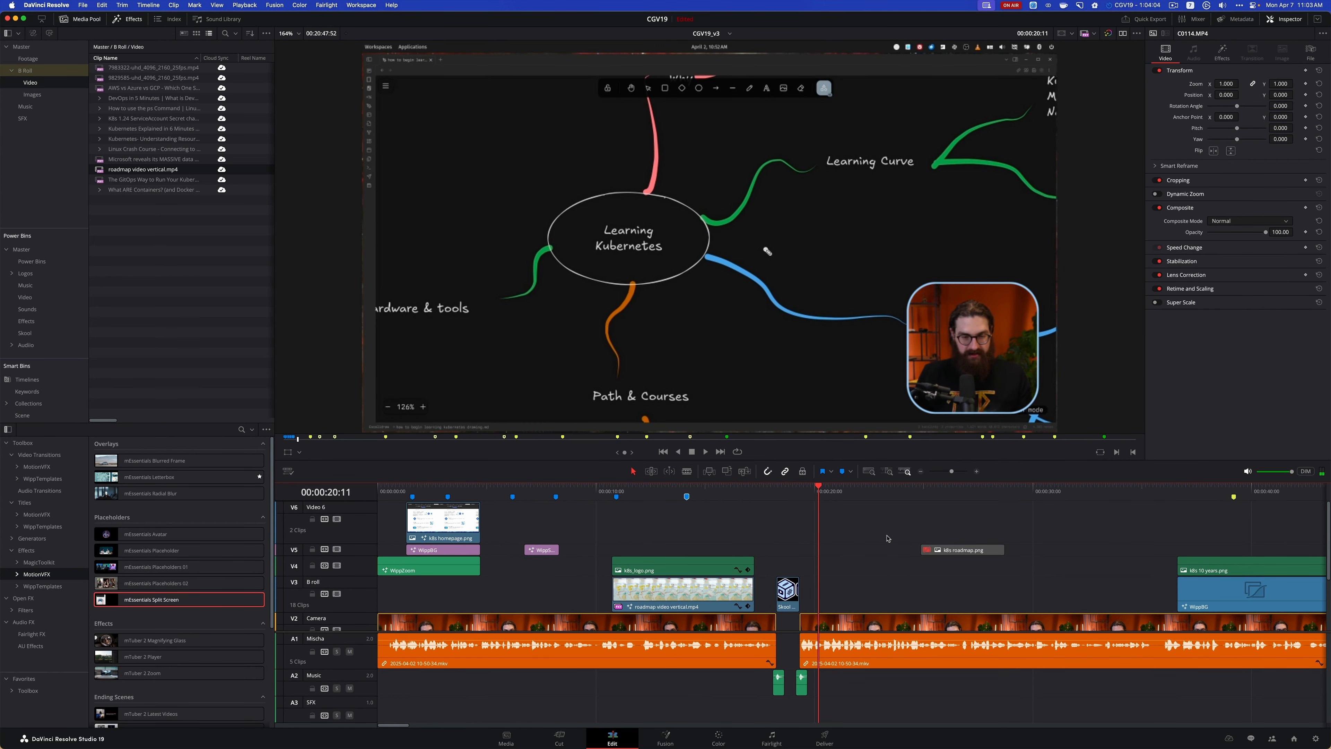